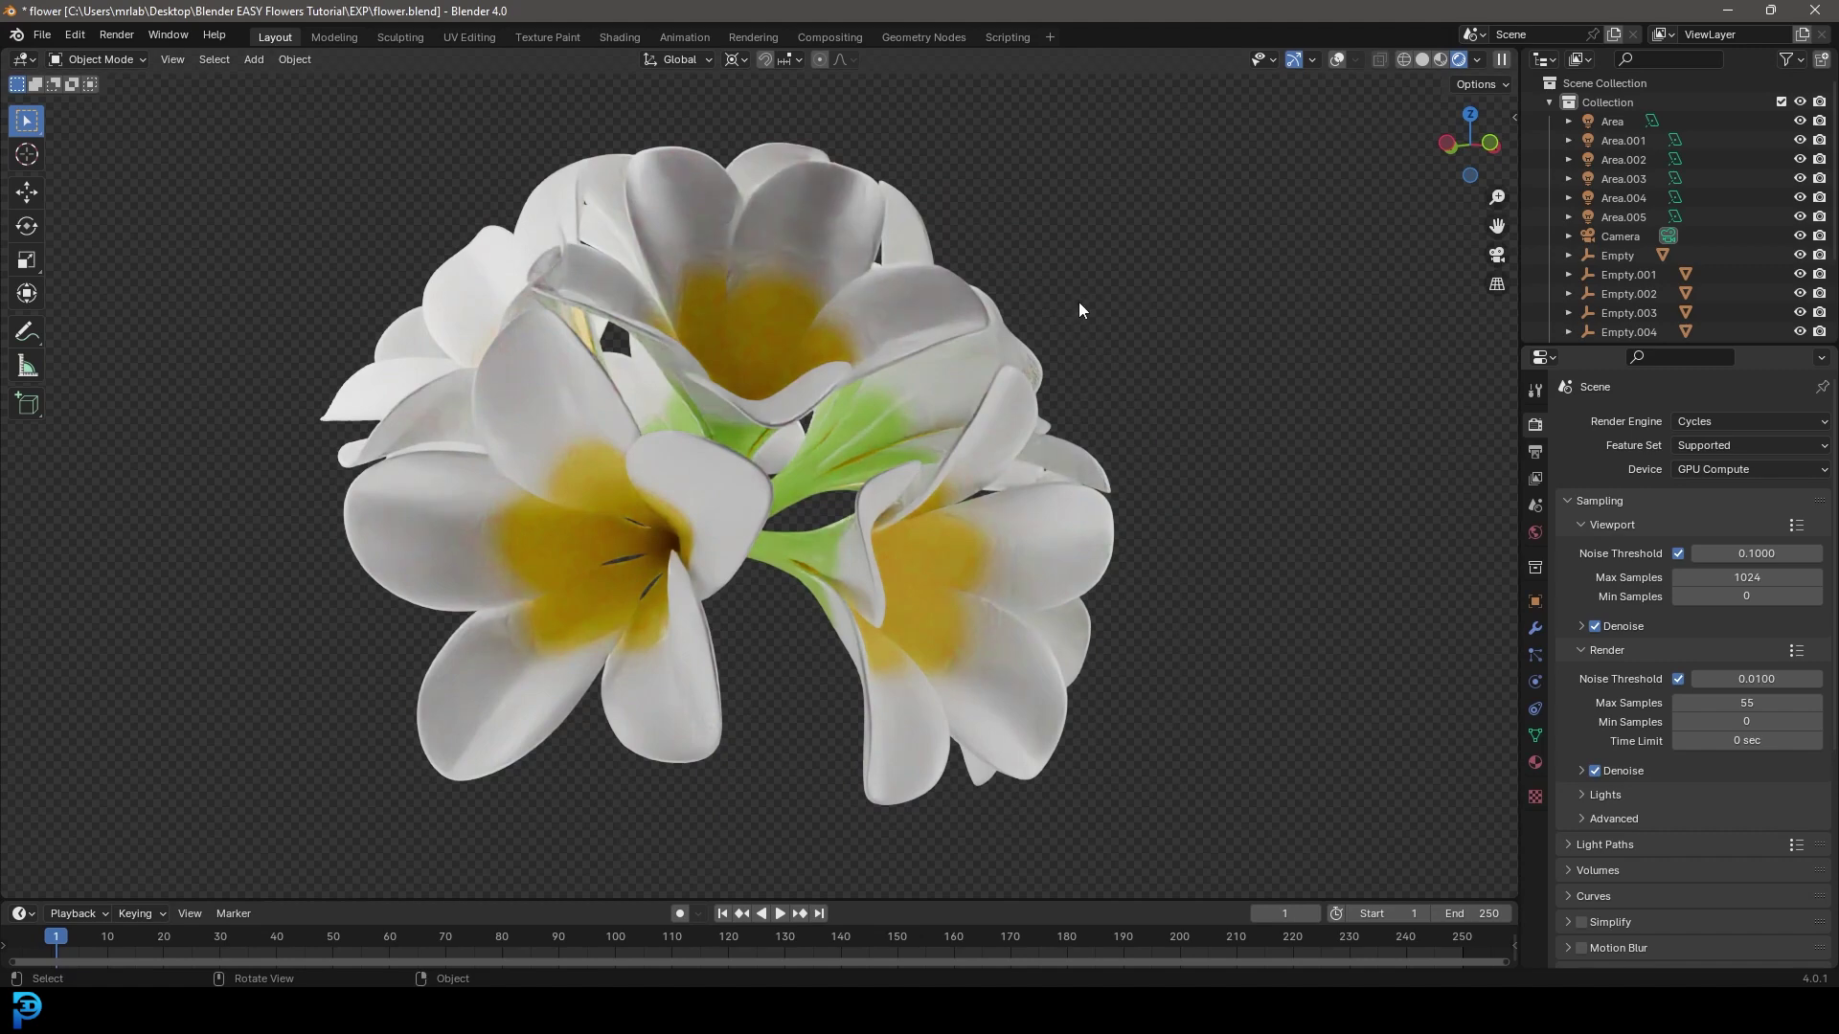
Examine the finished flower model in rendered and solid shading, and look over the frangipani reference photos
middle_click_drag(1077, 305, 944, 399)
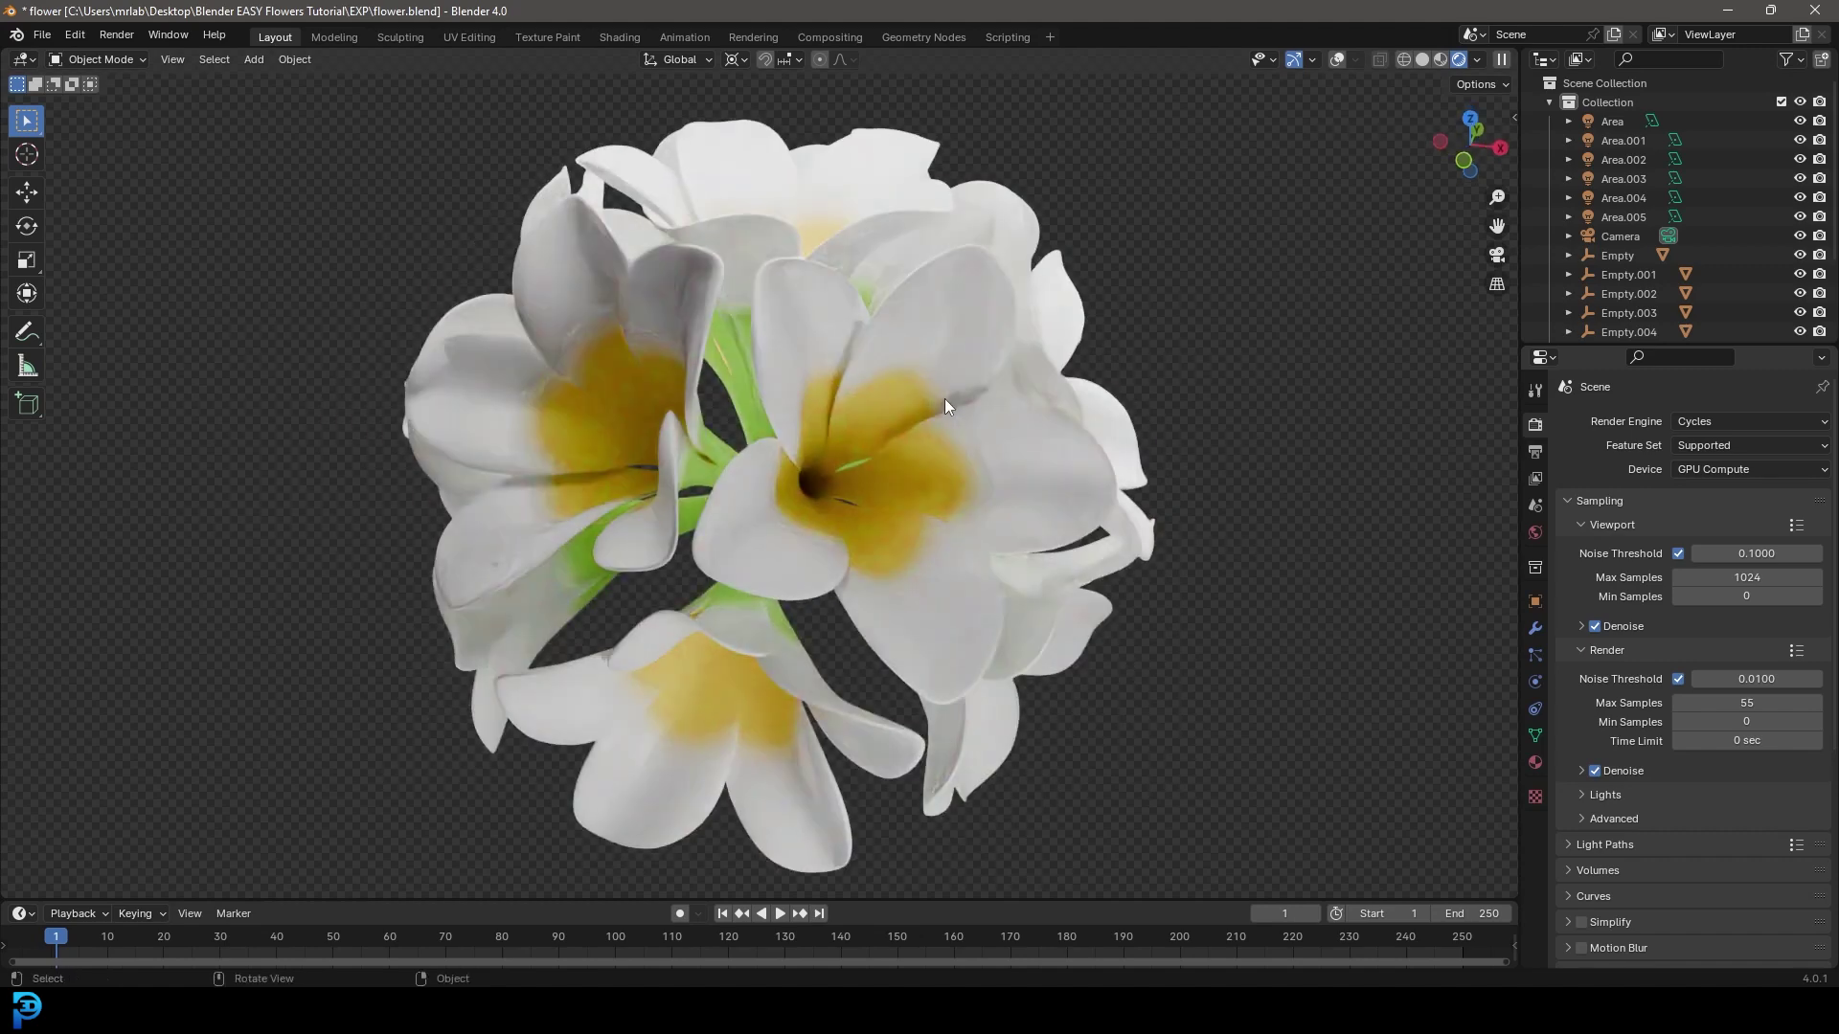
key("z")
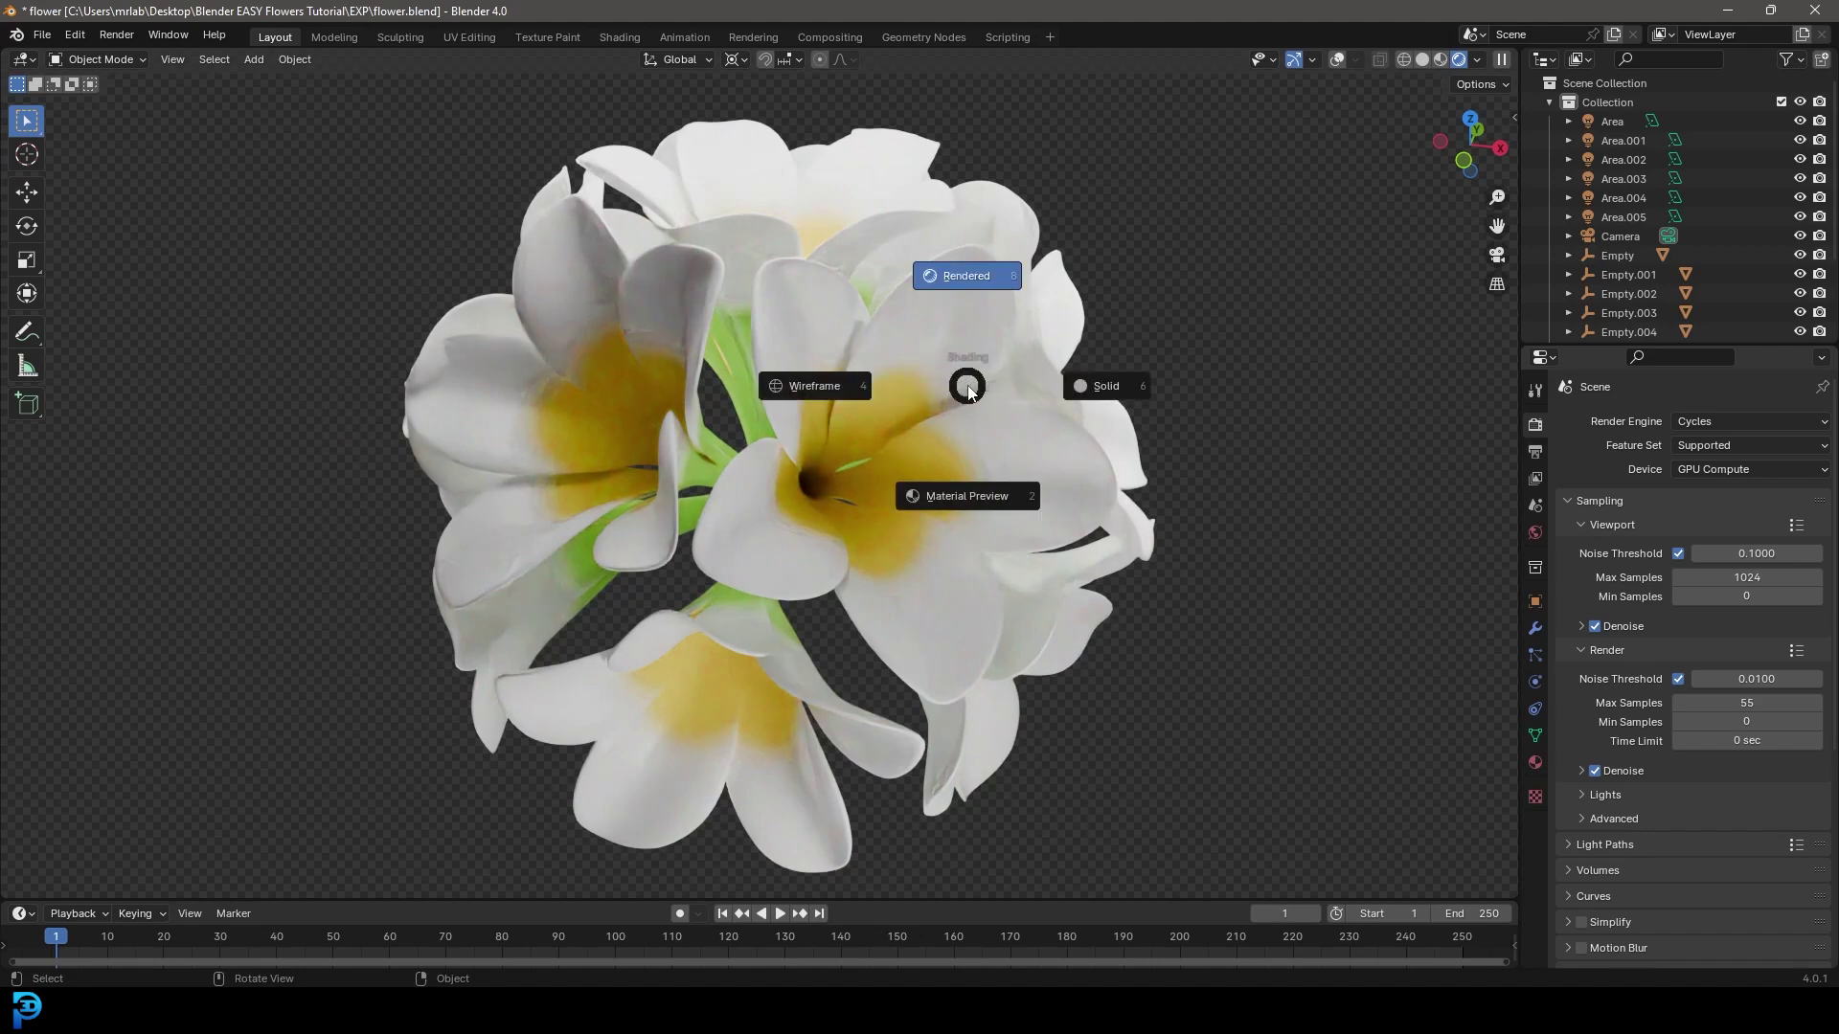
left_click(1123, 387)
mouse_move(1129, 388)
middle_mouse_down()
mouse_move(871, 489)
mouse_move(1100, 399)
mouse_move(893, 486)
mouse_move(950, 452)
middle_mouse_up()
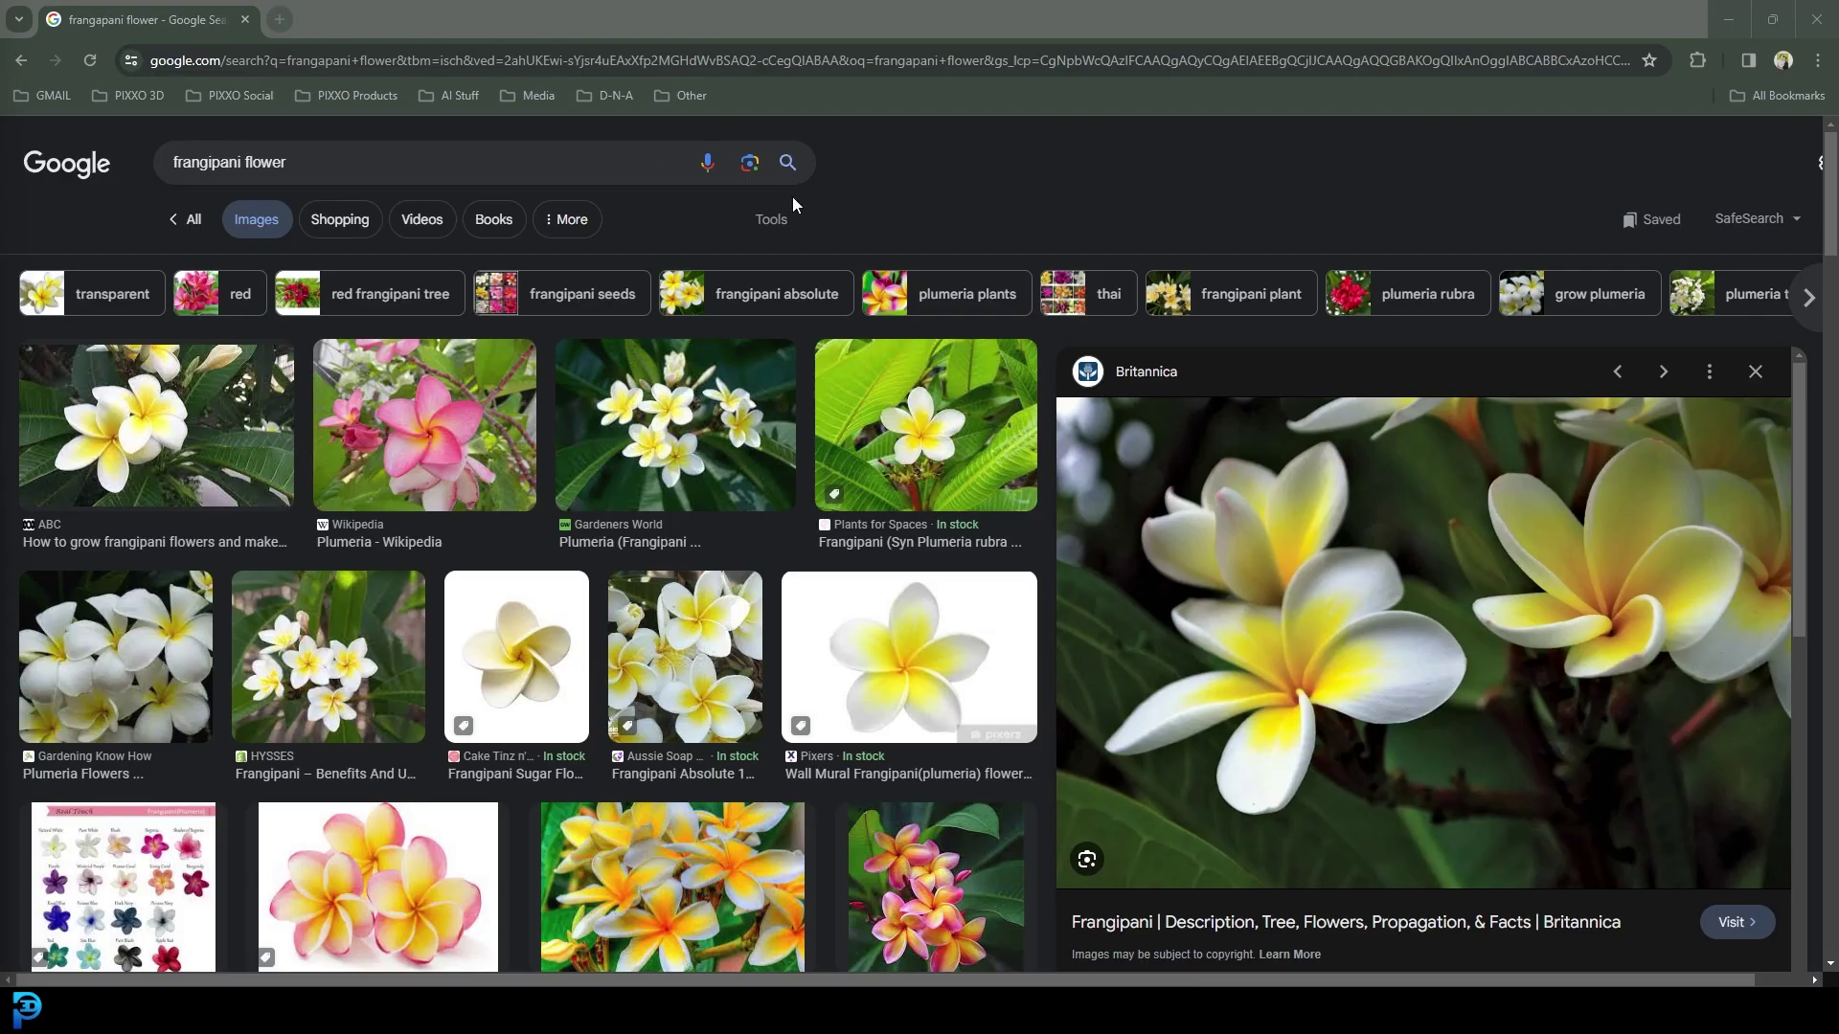
scroll(632, 551, "down", 2)
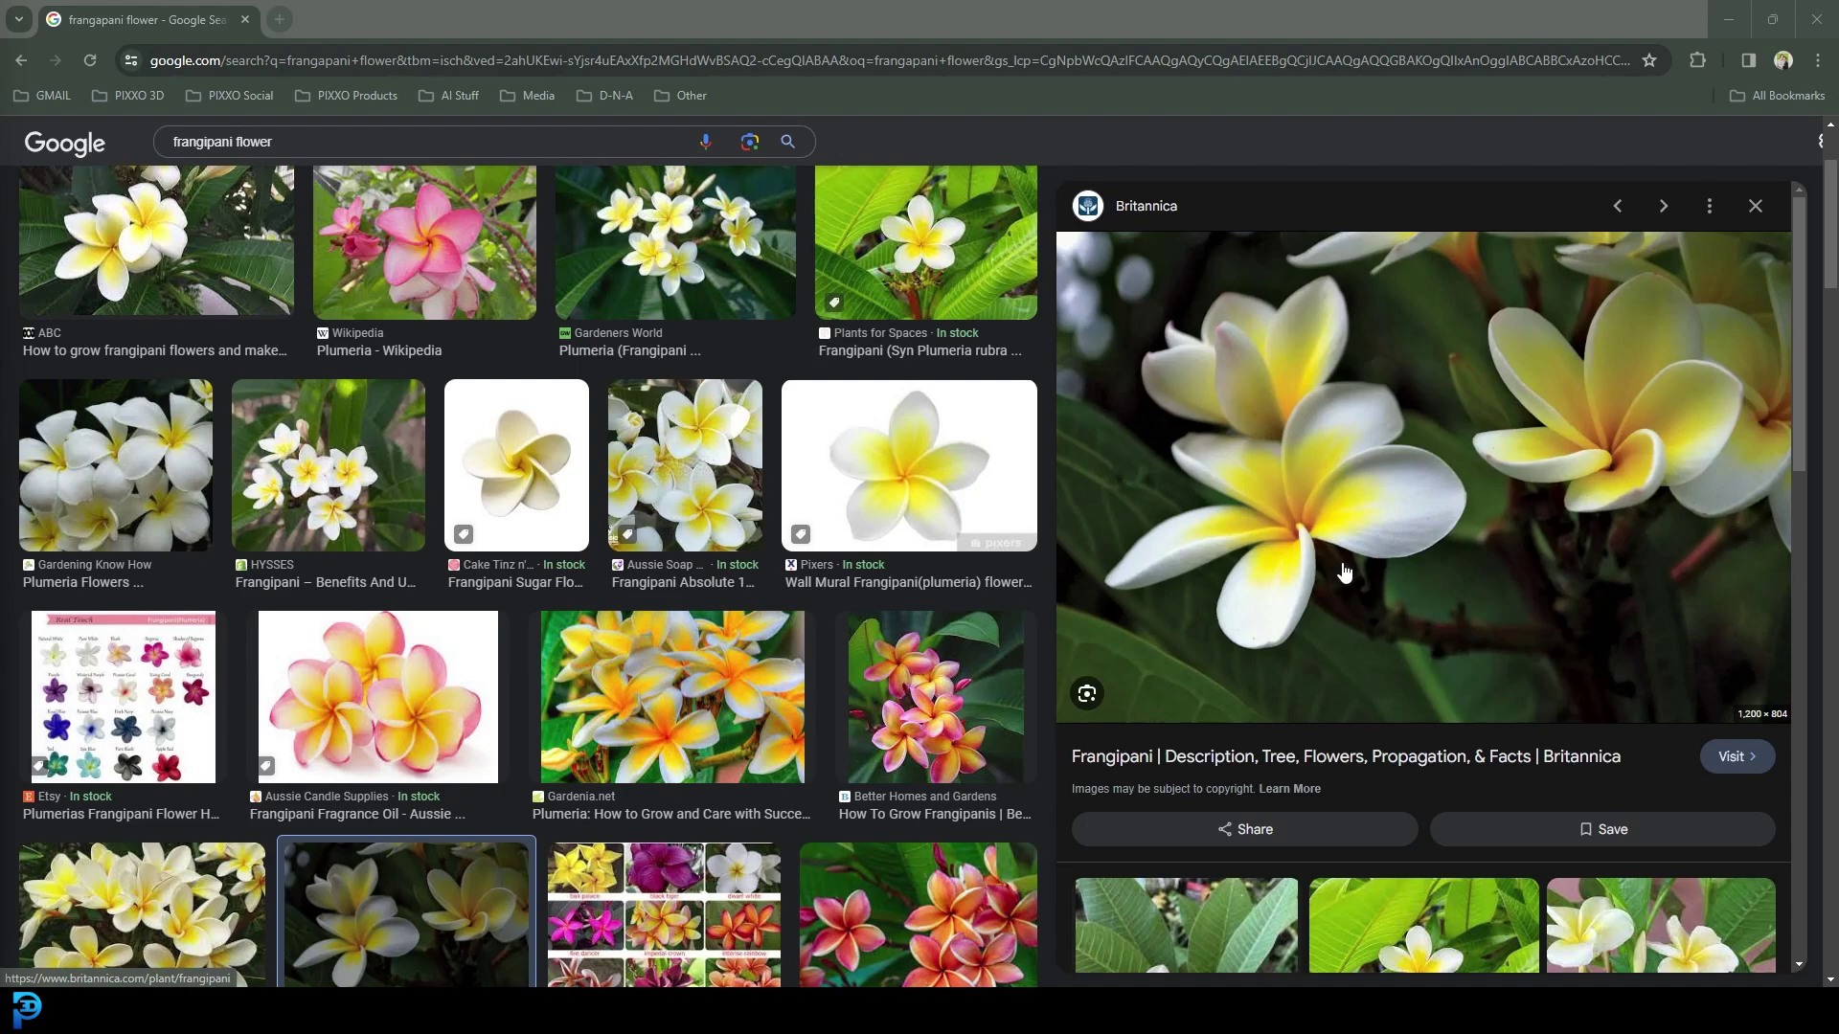
mouse_move(965, 1011)
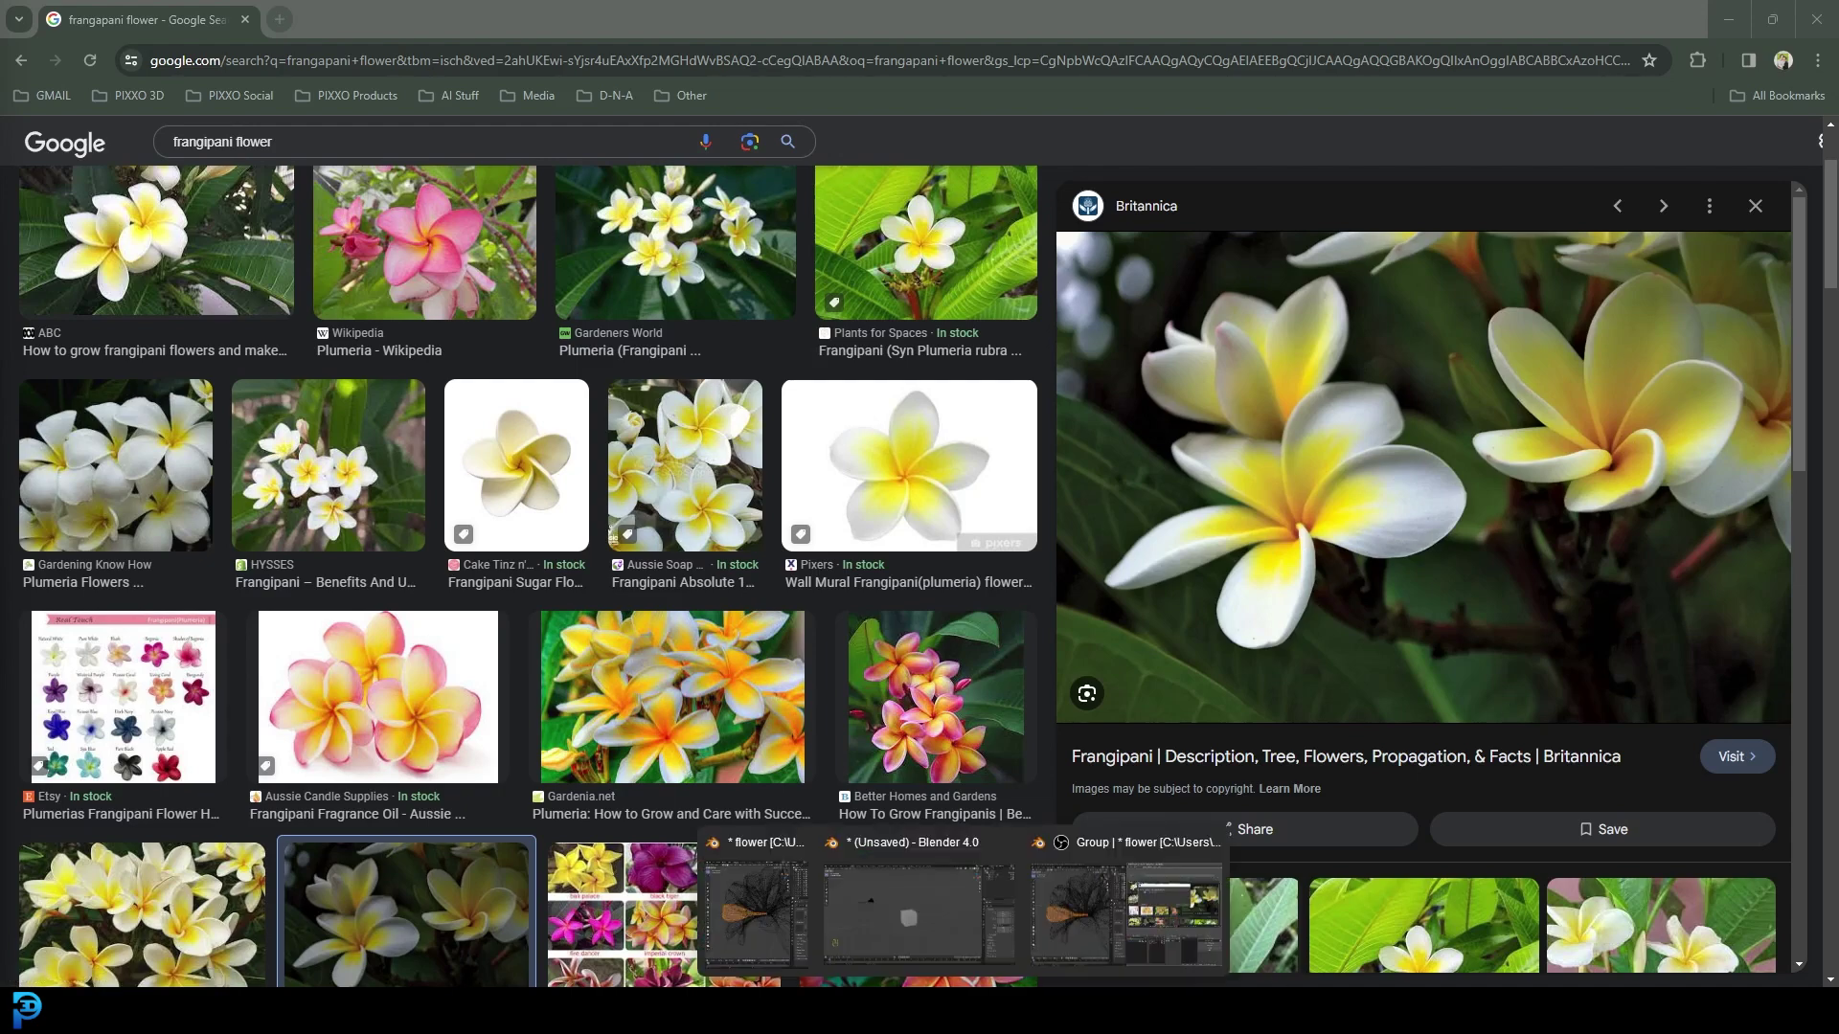
Switch to the unsaved Blender scene and delete the default camera, cube and light
left_click(907, 921)
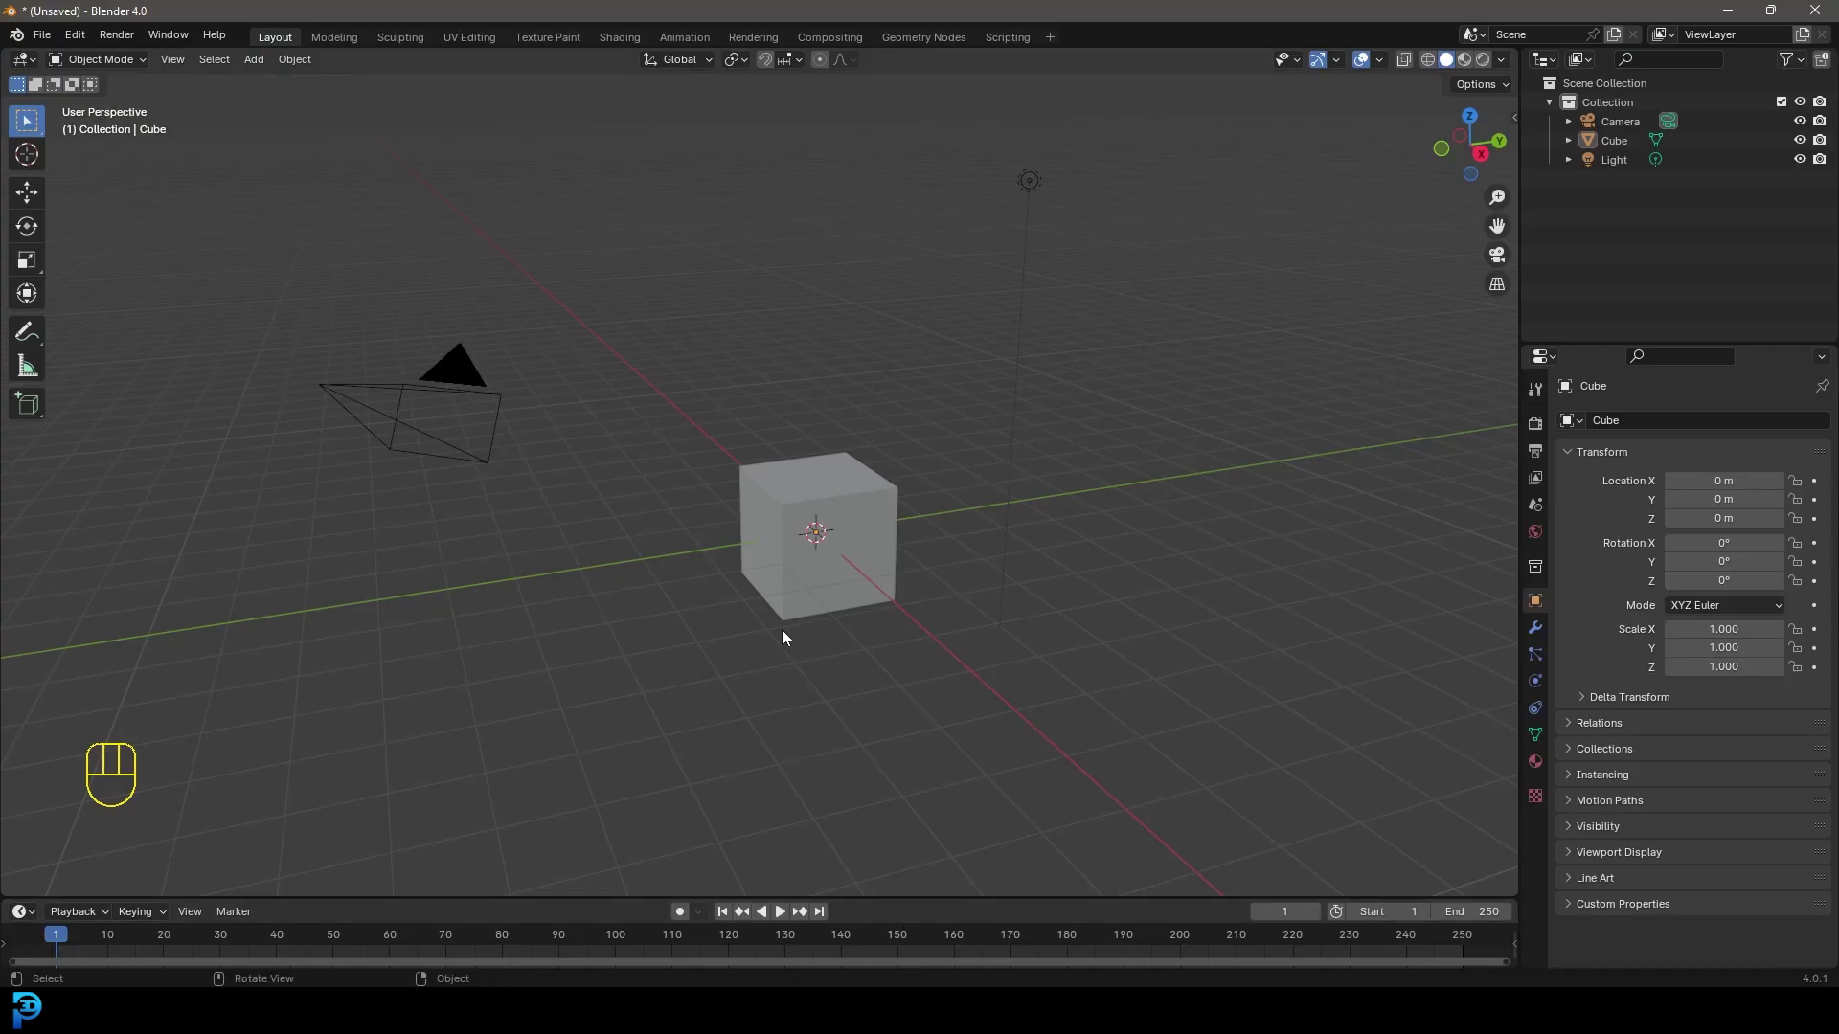
left_click_drag(270, 661, 1151, 127)
key("Delete")
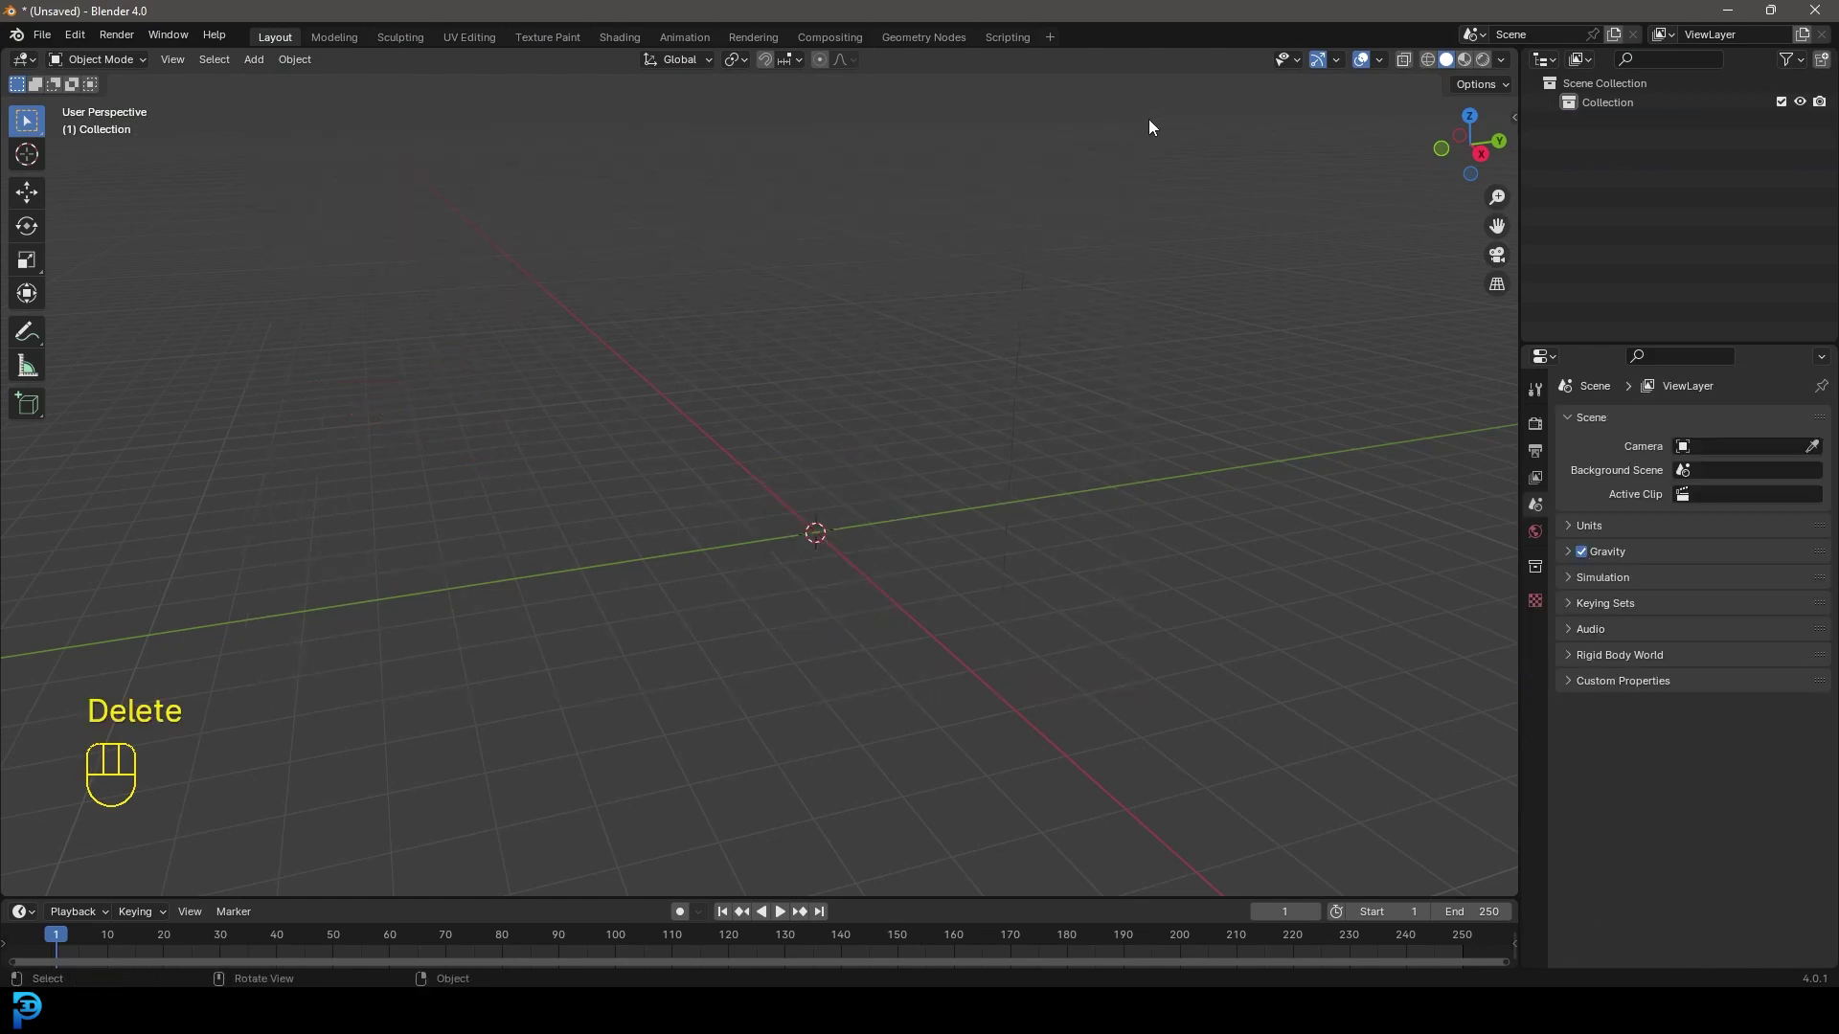
Add a mesh circle at the origin and put it into Edit Mode
middle_click_drag(925, 395, 889, 401)
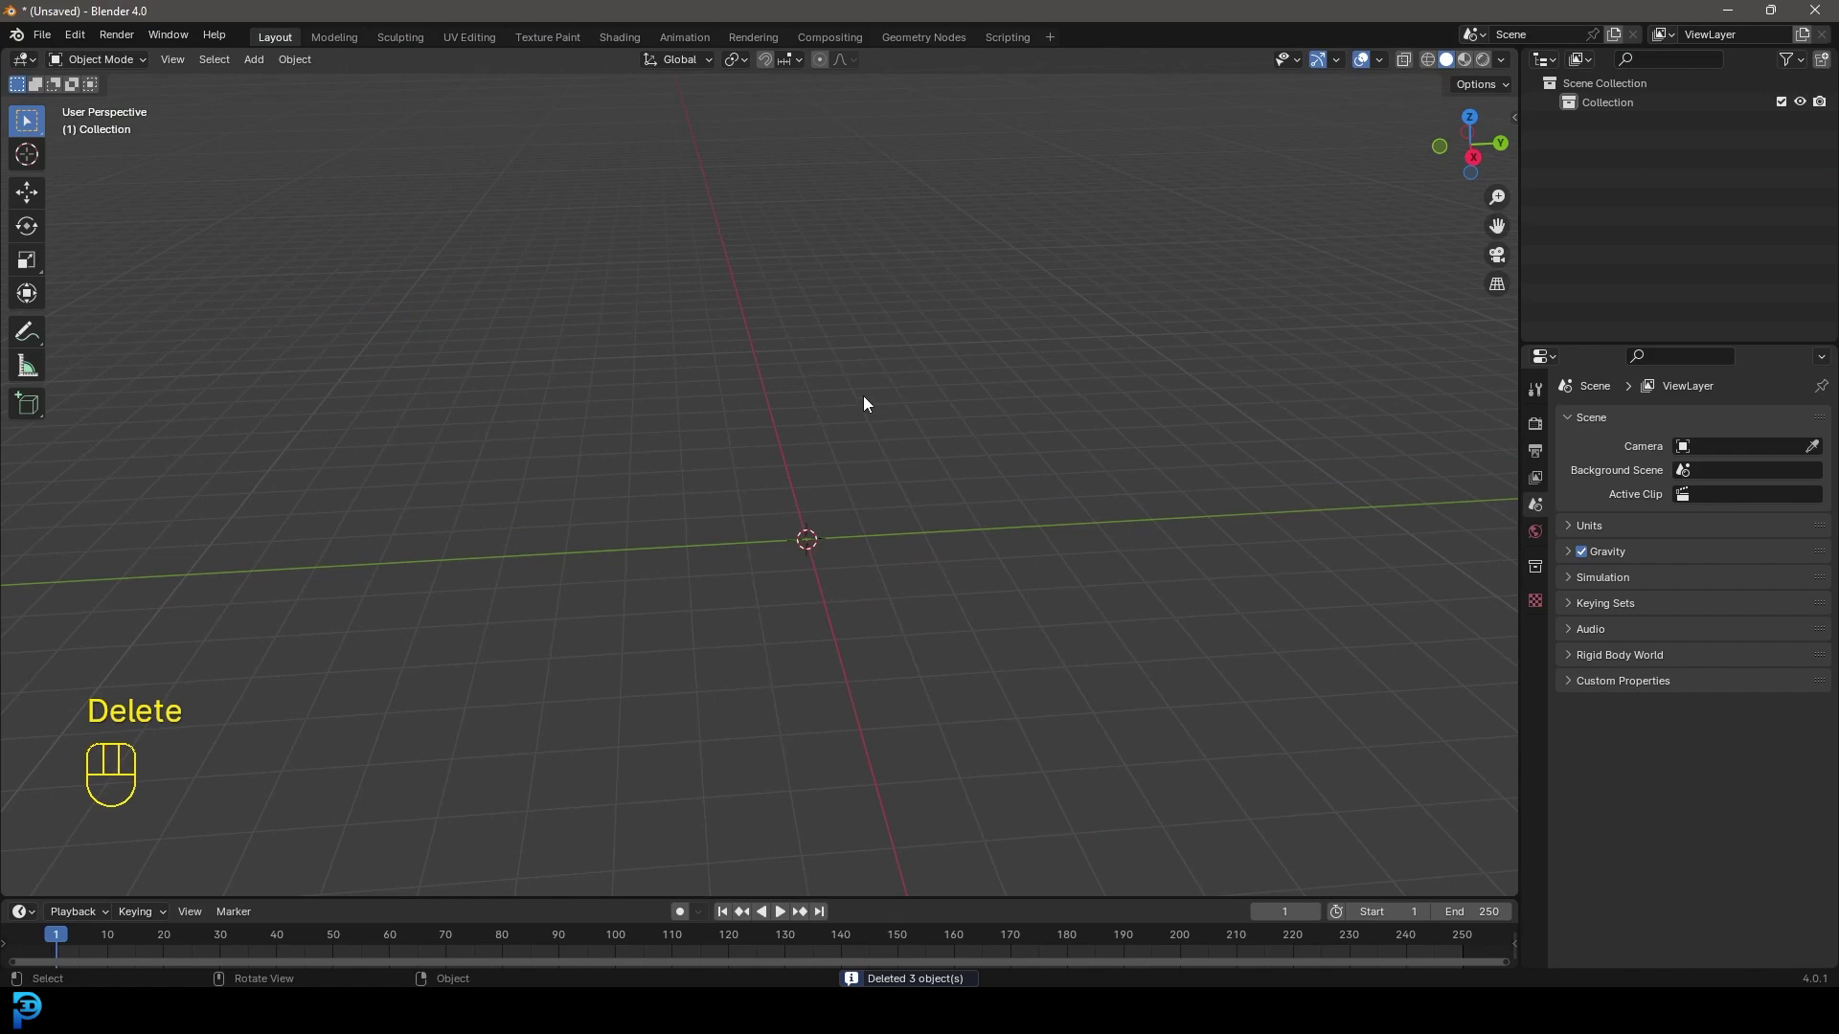
key("shift+a")
mouse_move(774, 419)
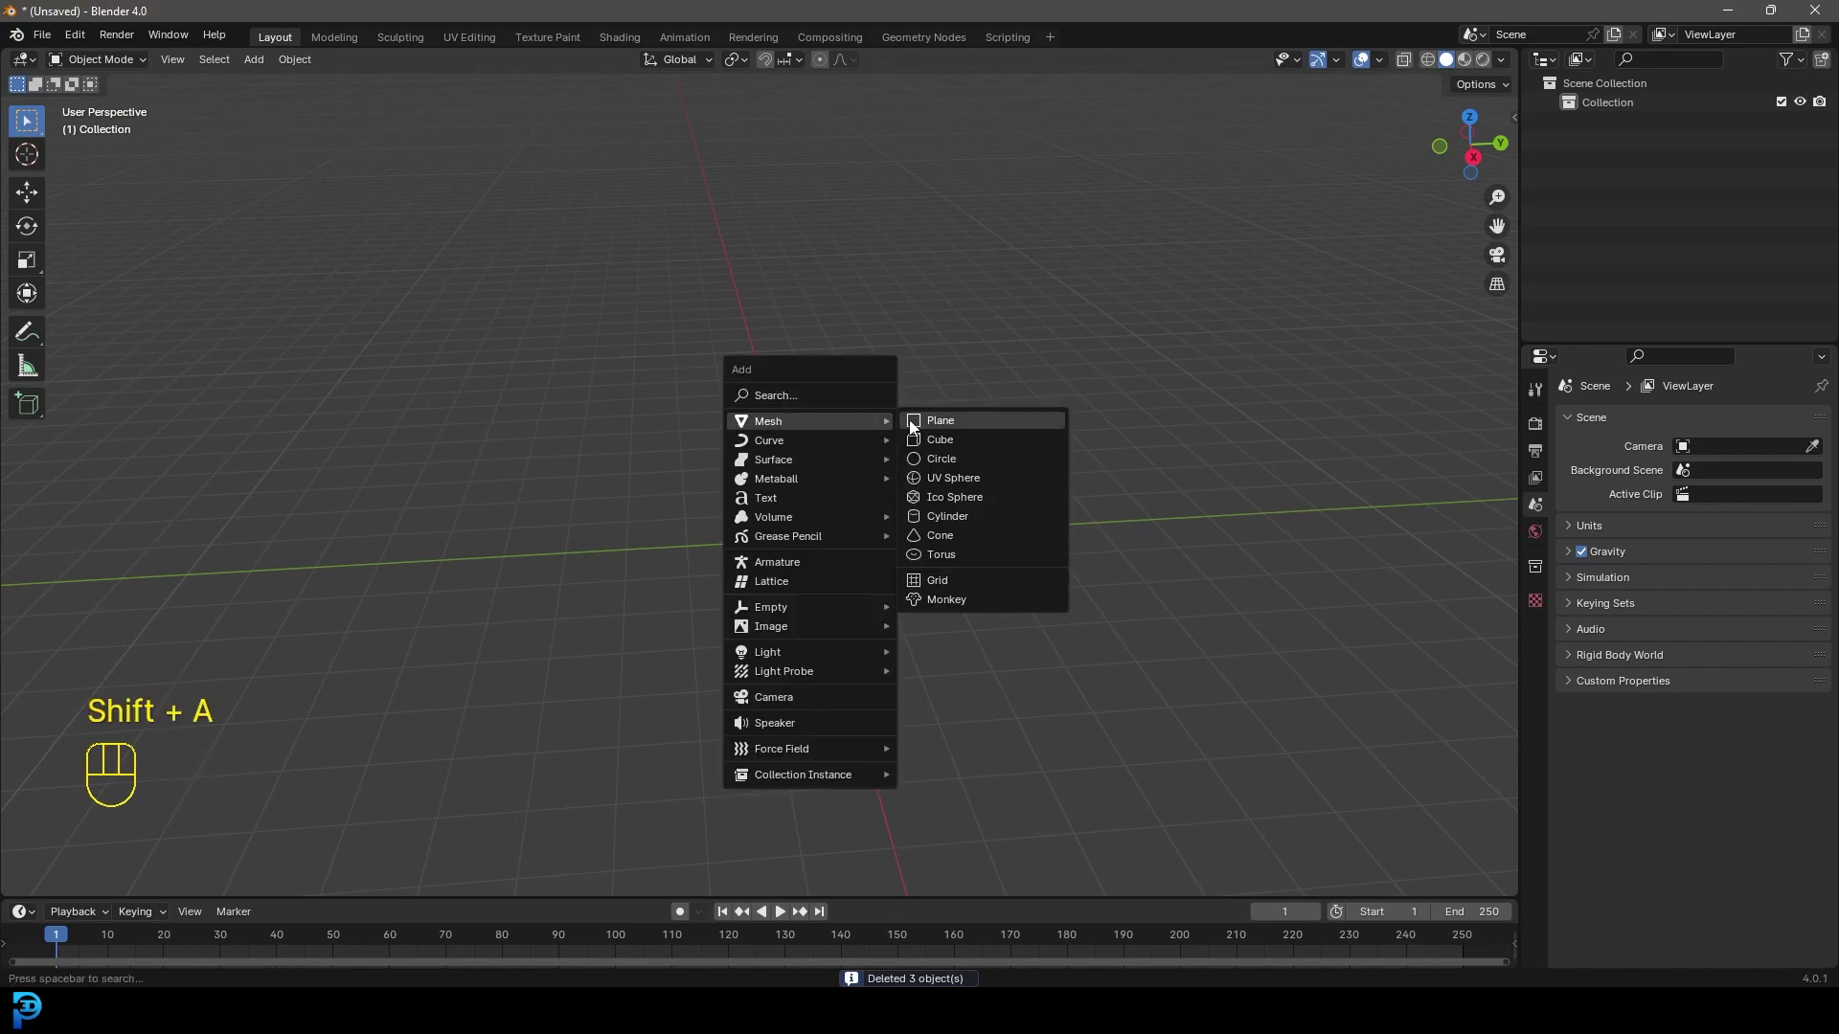
left_click(960, 464)
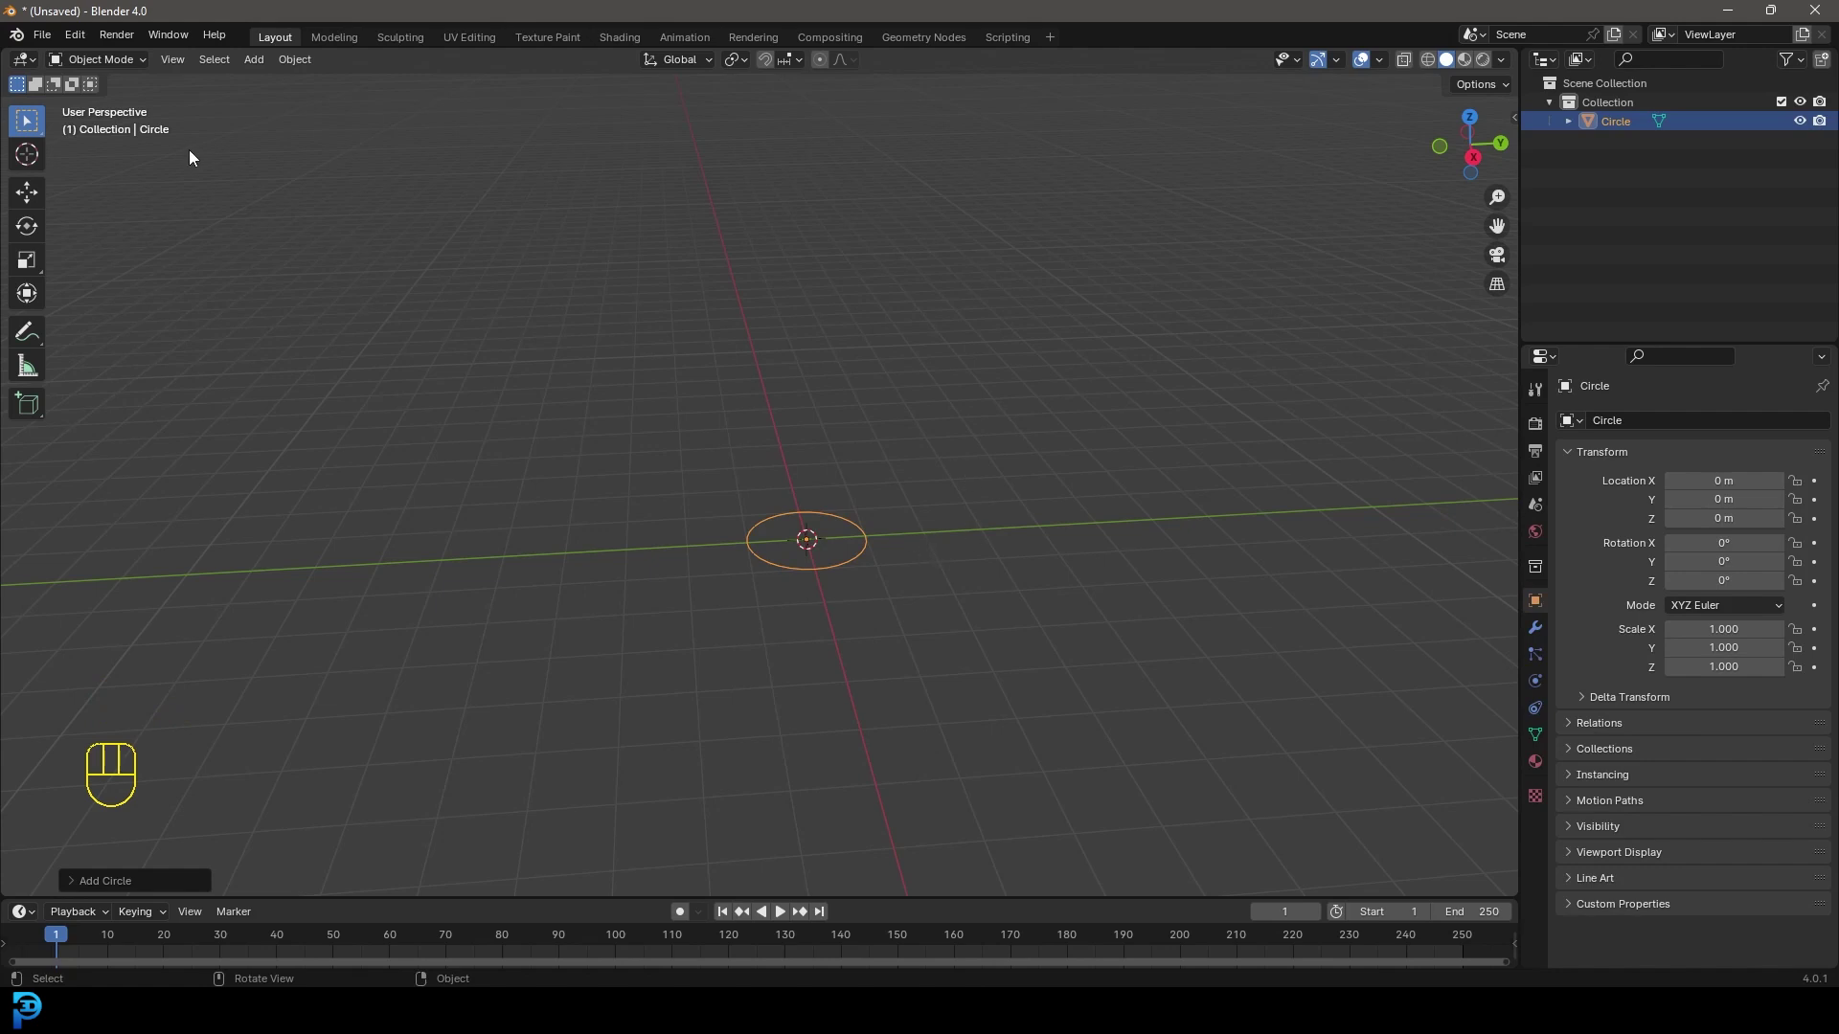
left_click(106, 59)
left_click(101, 102)
Select all vertices of the circle and fill it with faces using Grid Fill
middle_click_drag(1026, 607, 848, 571)
middle_click_drag(847, 728, 837, 546, "shift")
scroll(838, 551, "up", 2)
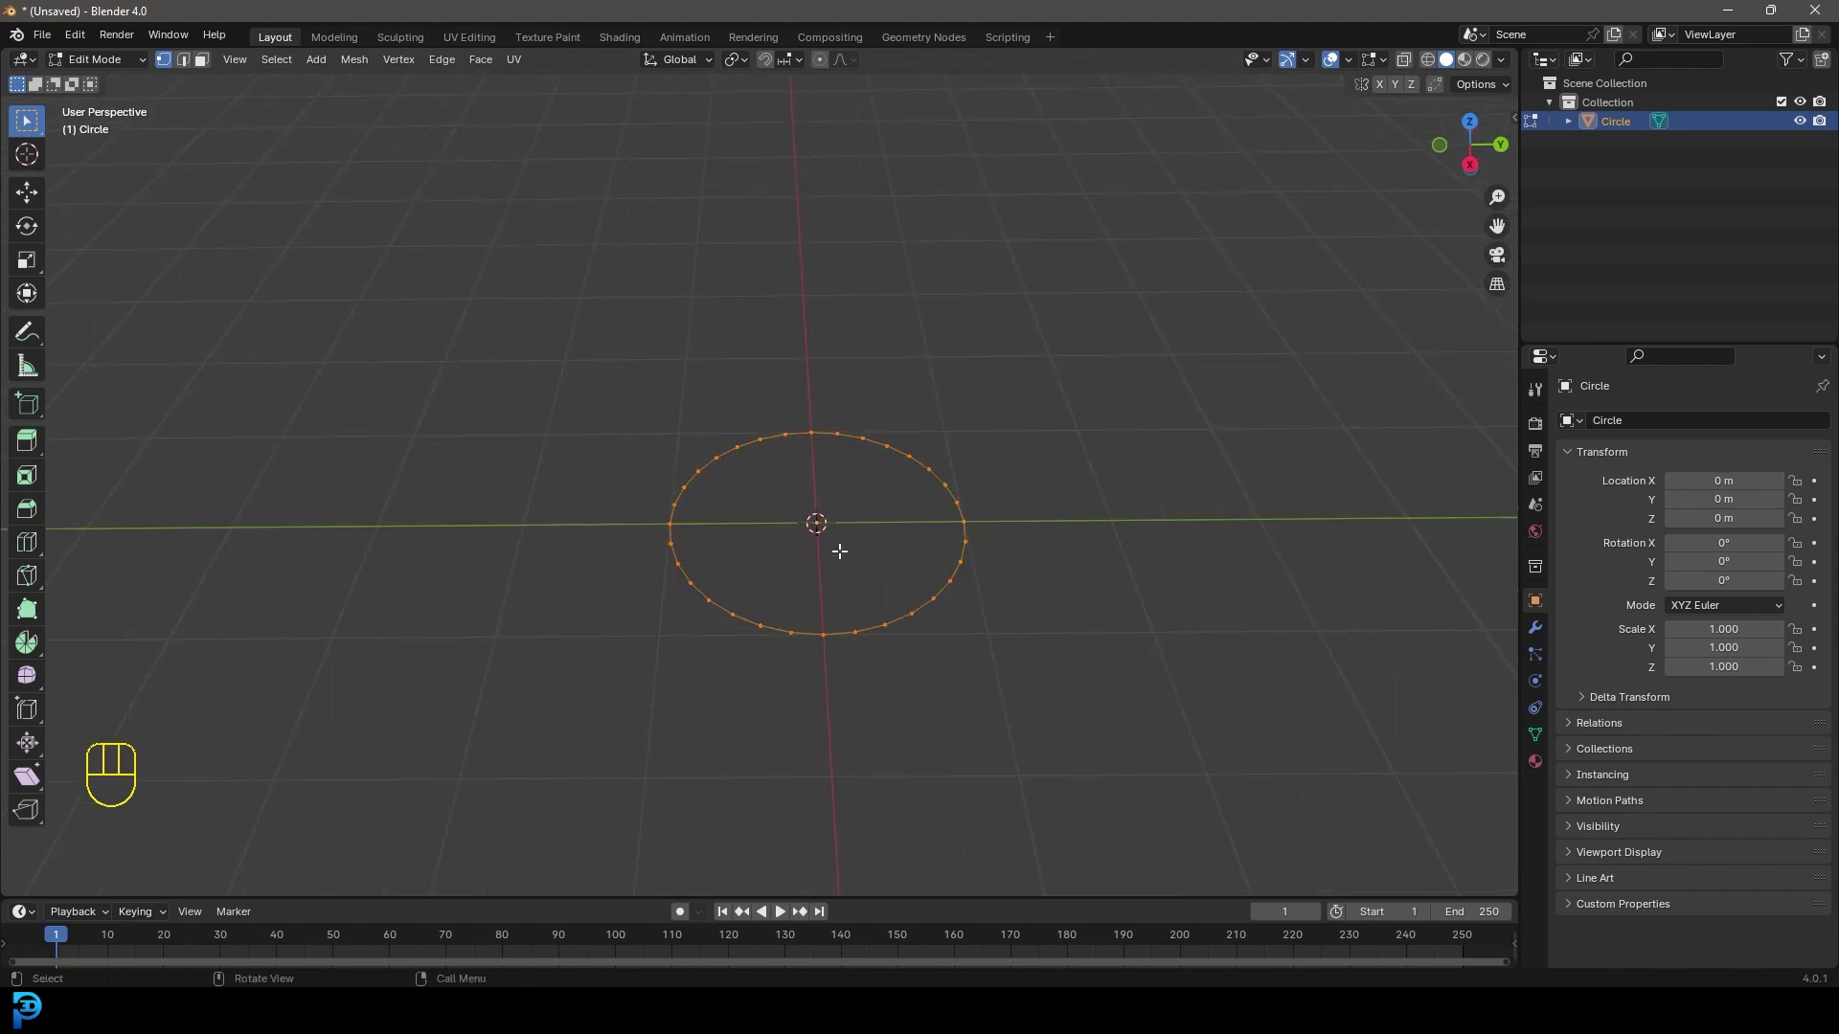
left_click_drag(456, 201, 1114, 765)
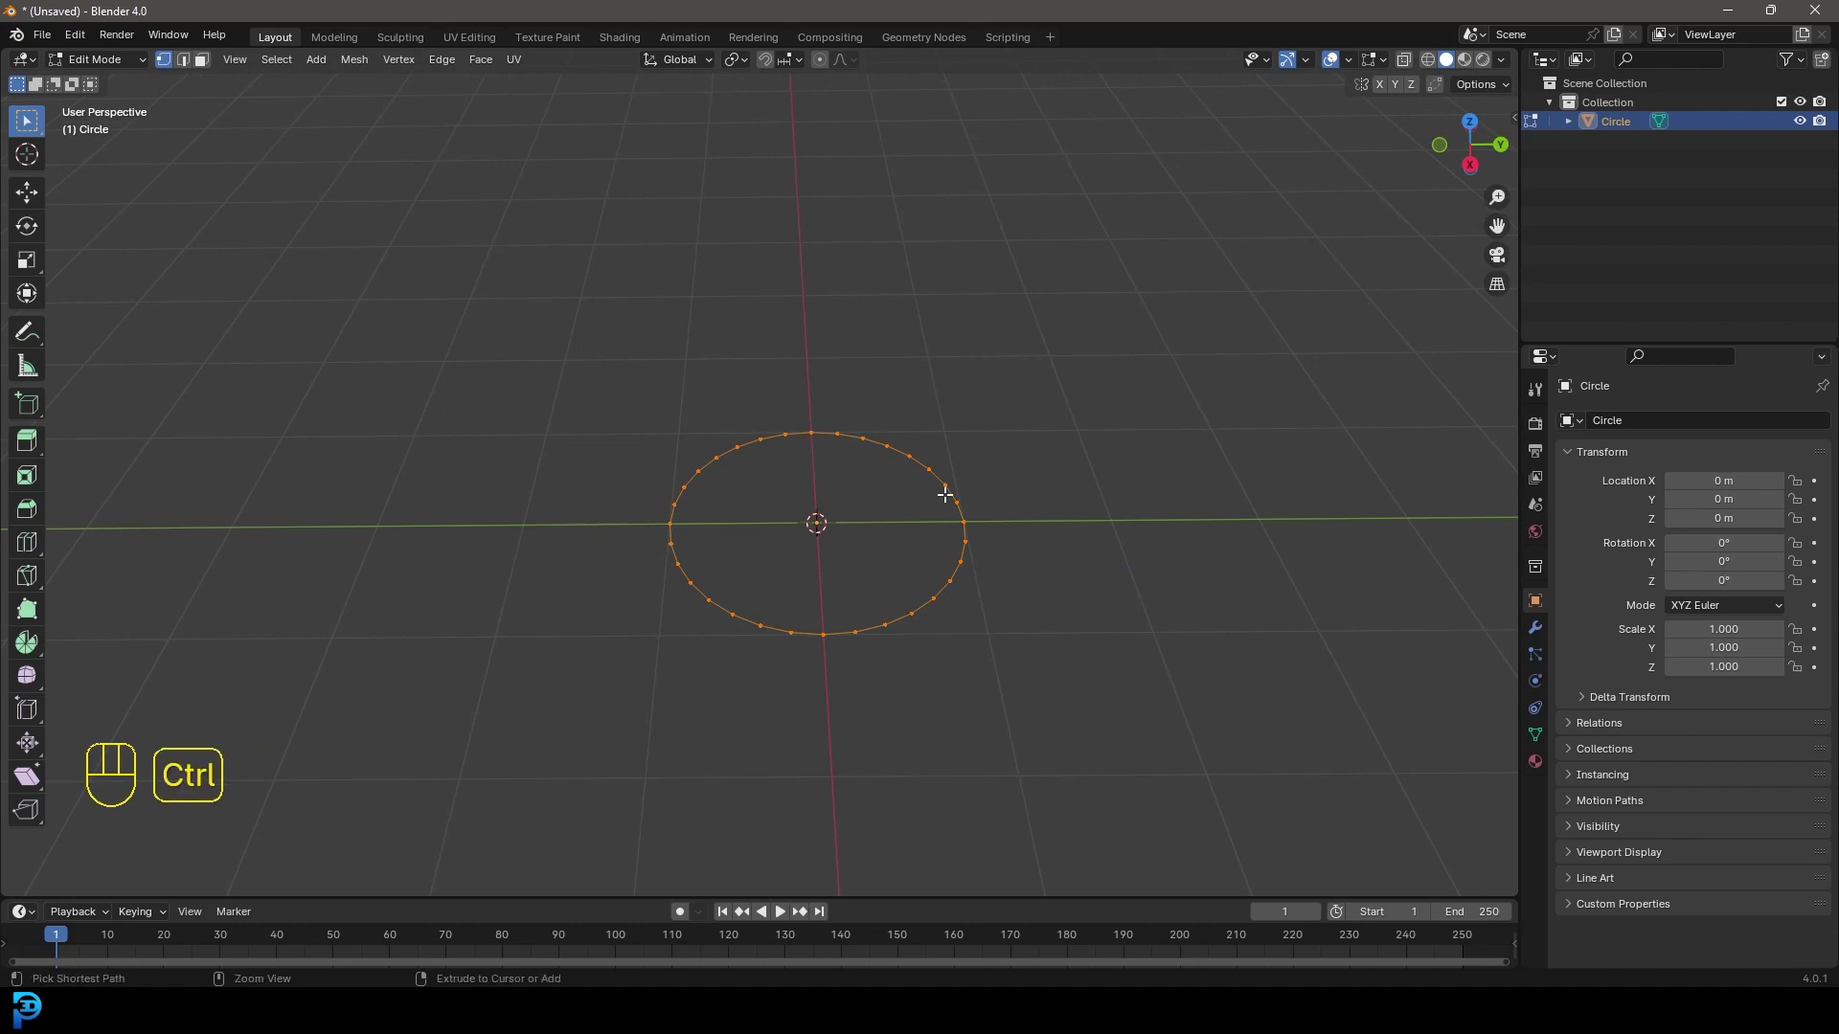
key("ctrl+f")
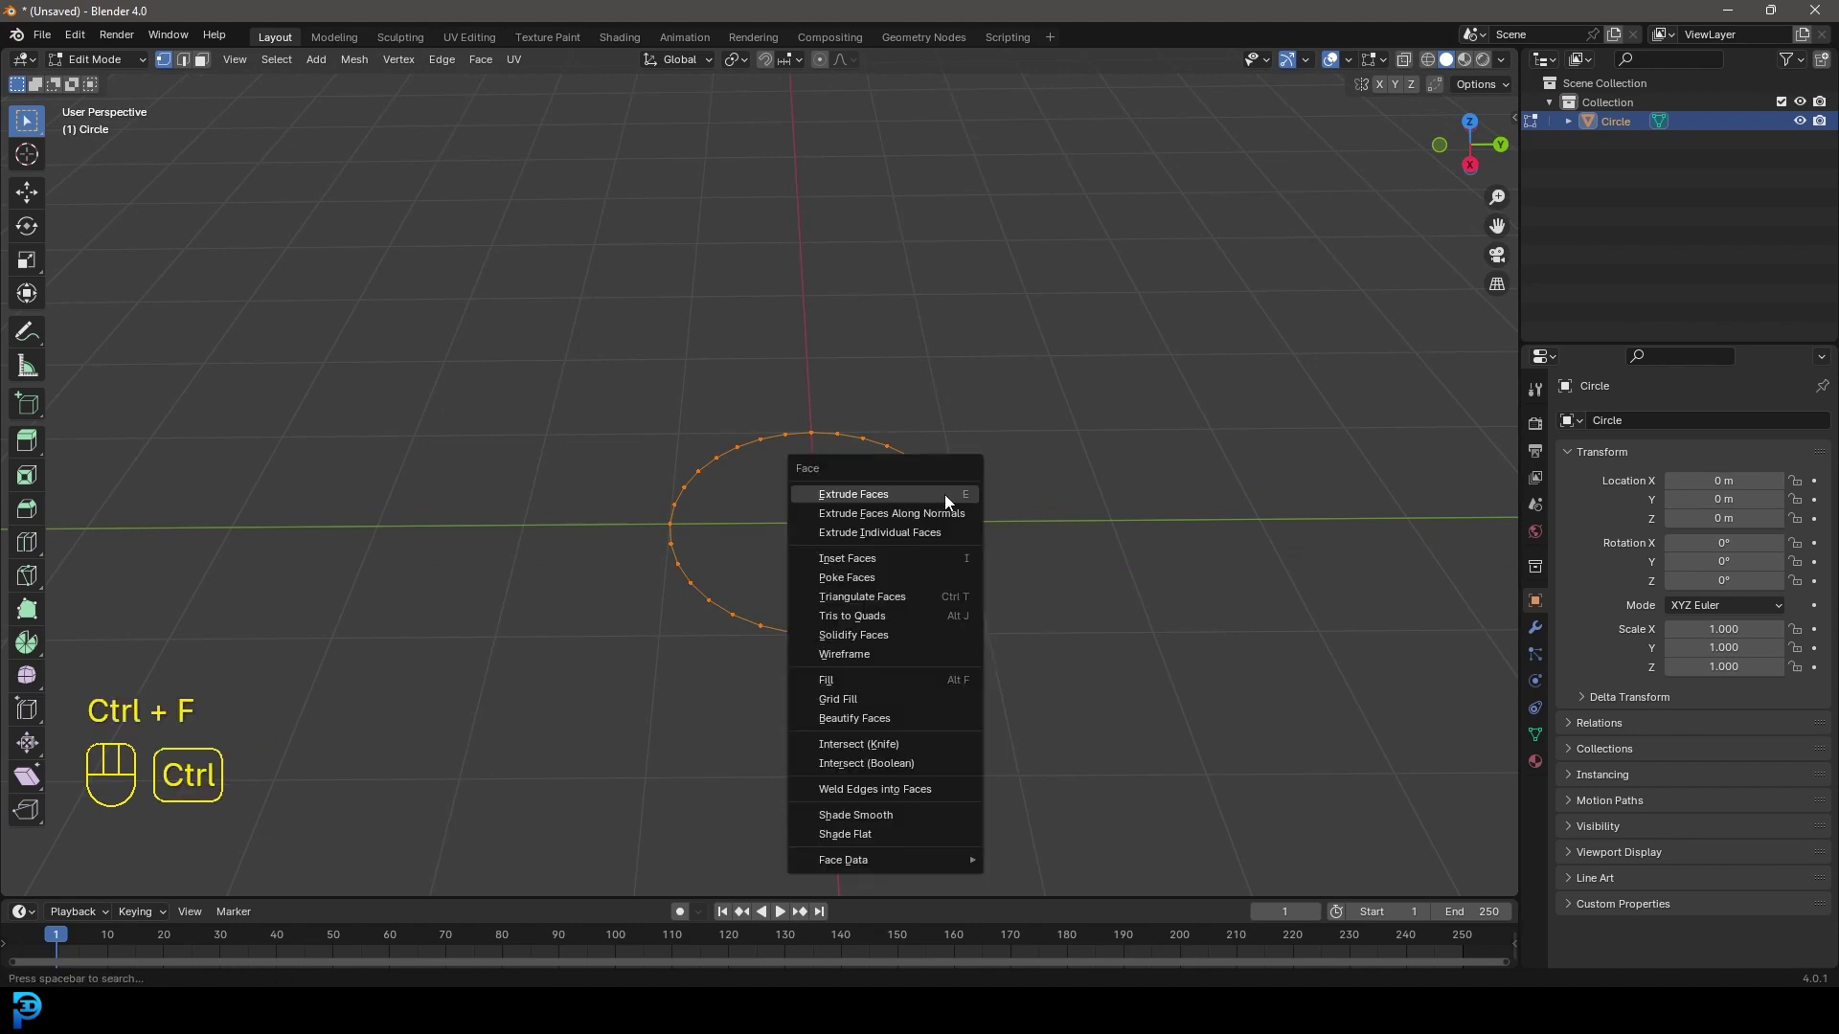
left_click(906, 698)
Set the Grid Fill offset to 4 in top view so the grid lines align with the axes
left_click(72, 882)
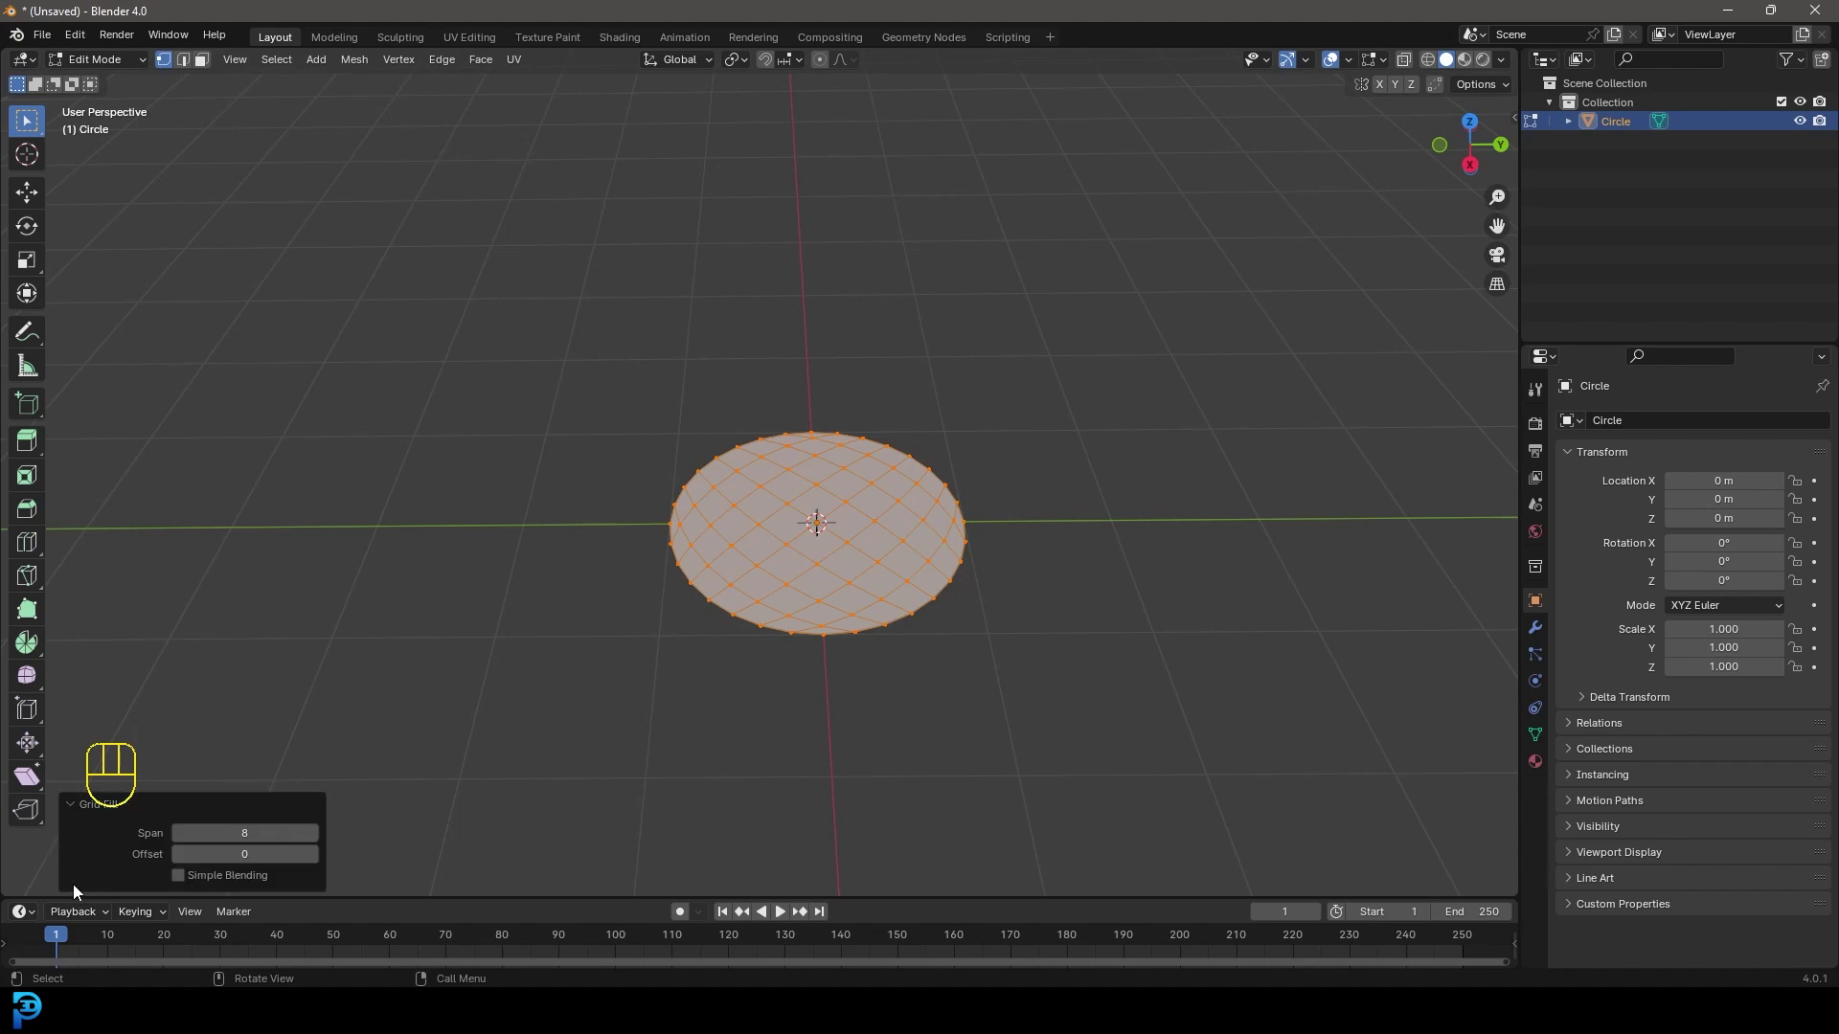
key("KP_7")
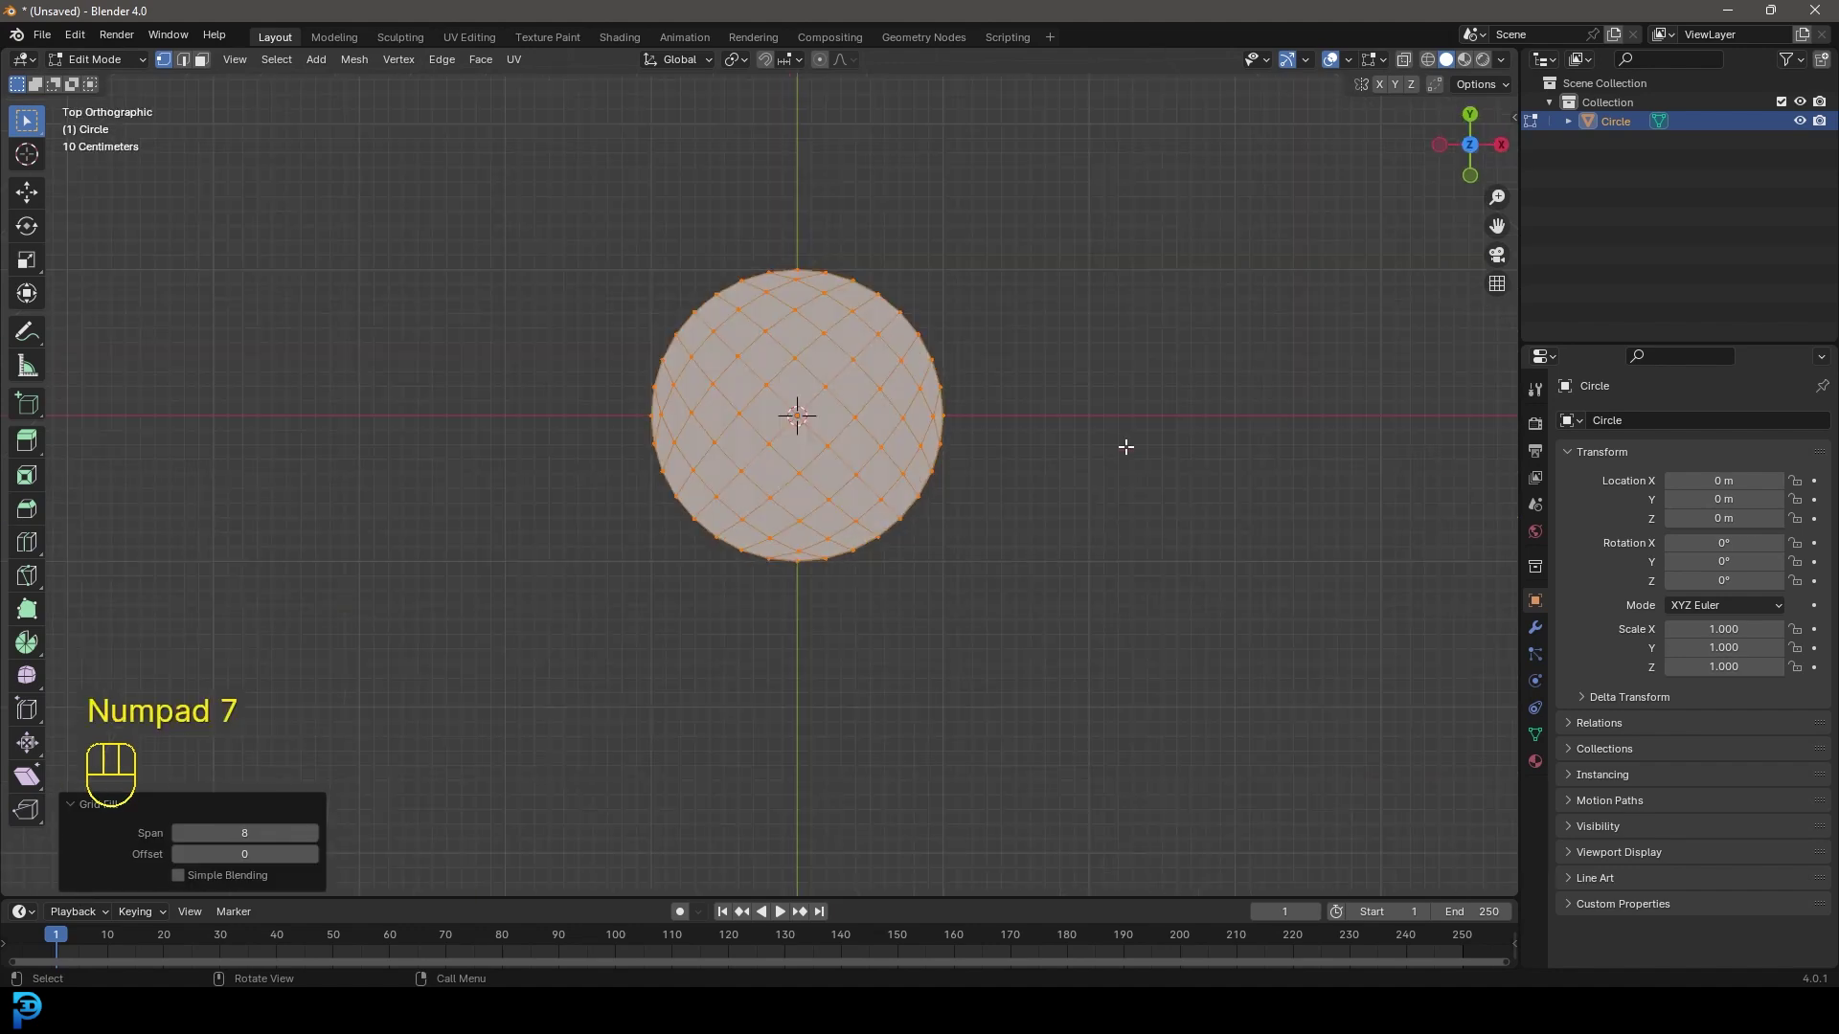
left_click(312, 854)
left_click(312, 854)
left_click(313, 854)
left_click(312, 855)
Stretch the filled circle into an oval by scaling it along X to about 1.645
scroll(443, 311, "up", 5)
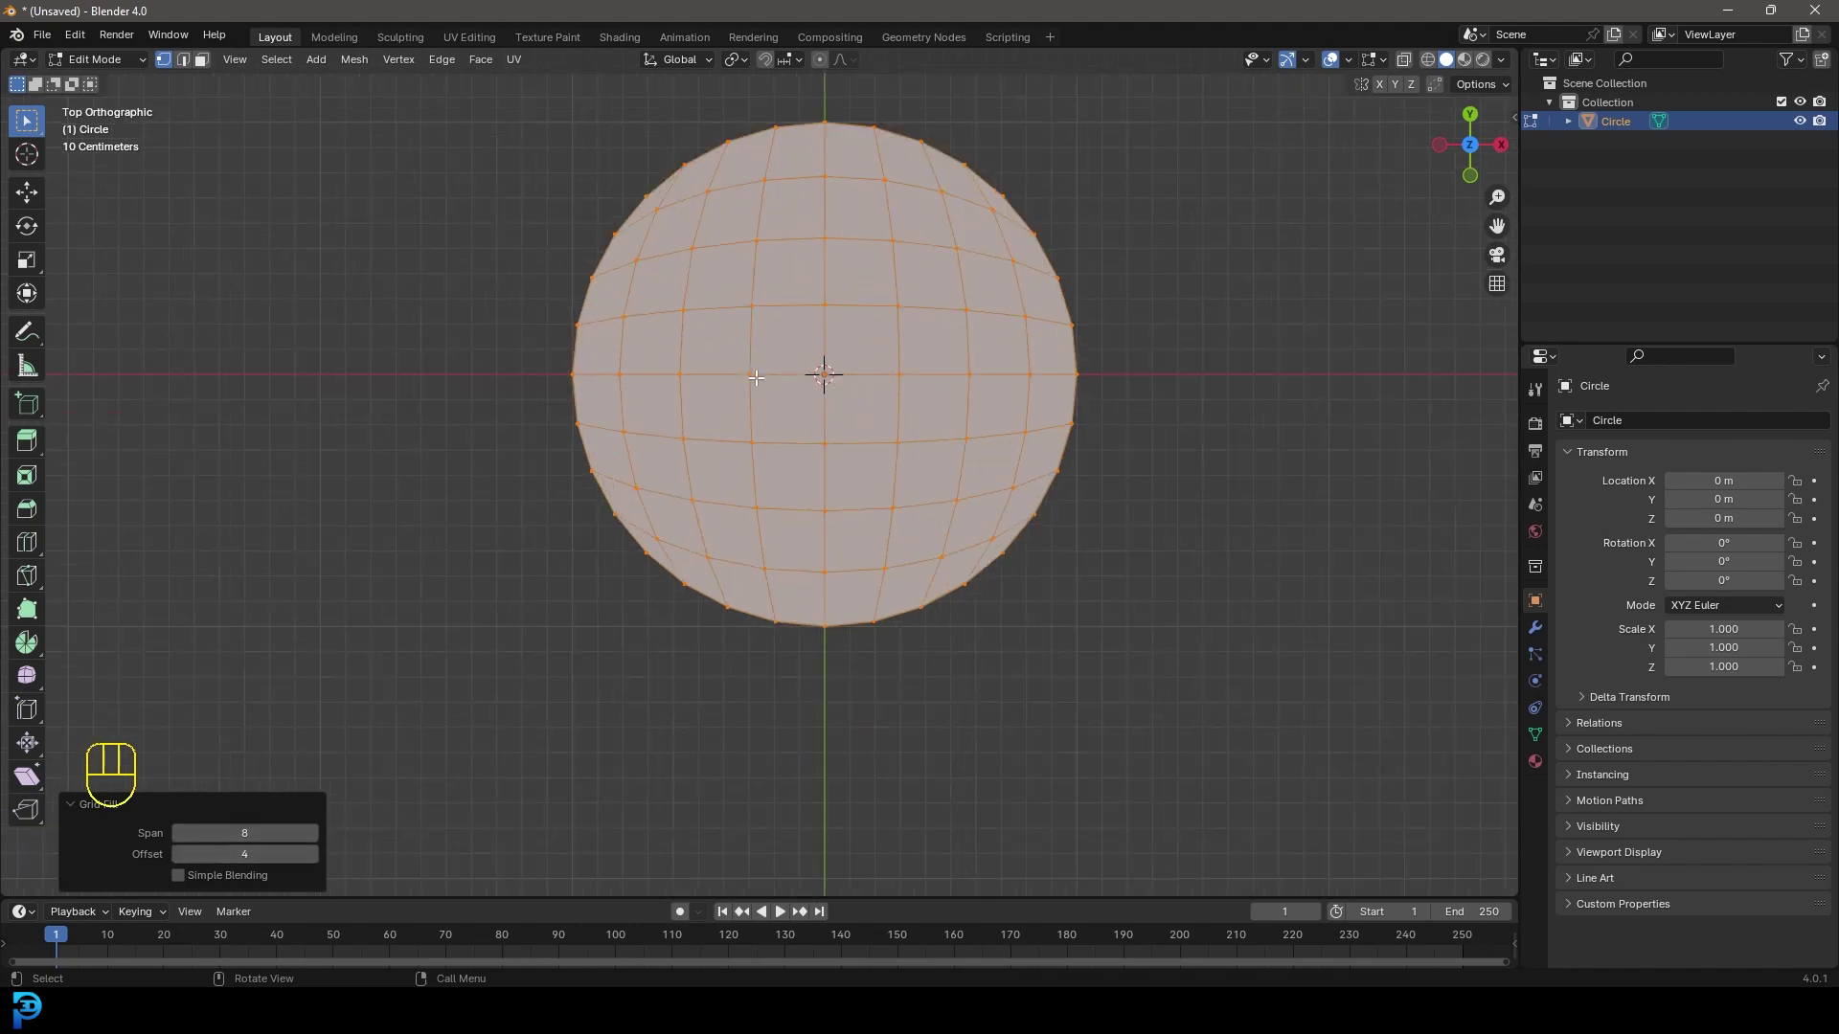
middle_click_drag(1114, 393, 1088, 566, "shift")
scroll(814, 256, "up", 2)
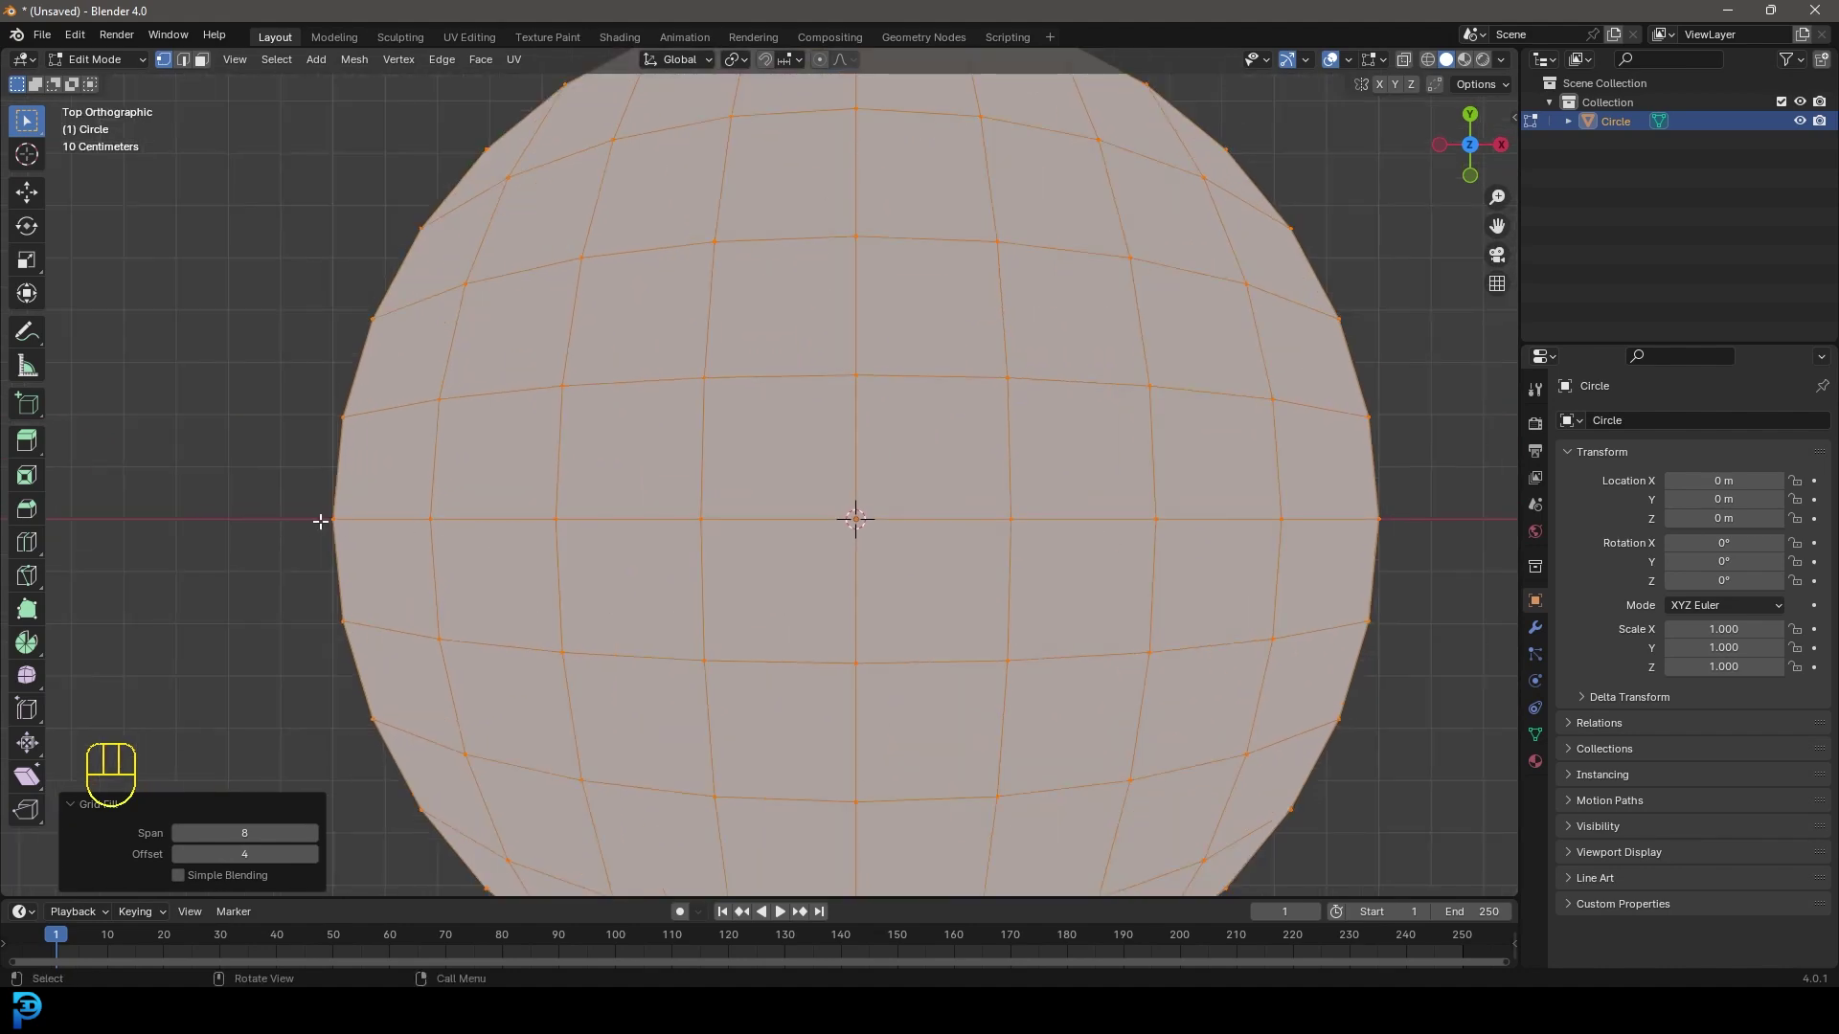
scroll(1120, 562, "down", 6)
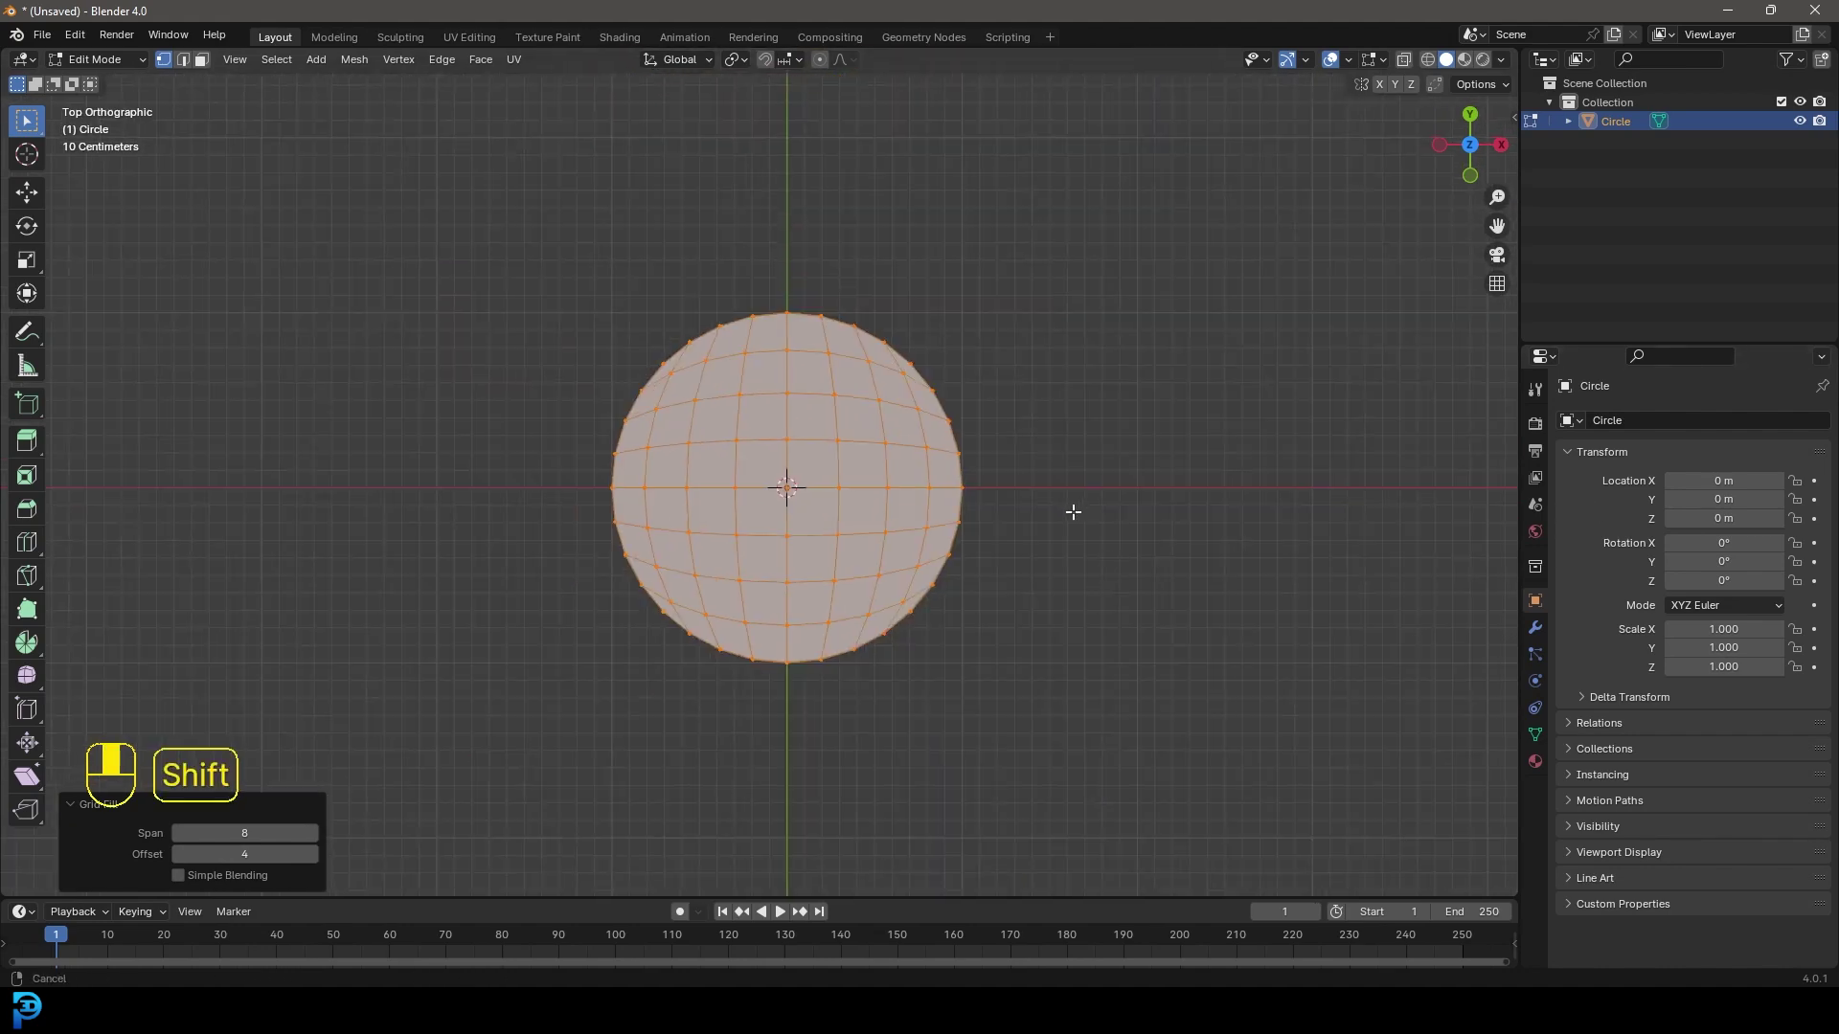
middle_click_drag(1071, 513, 1049, 553, "shift")
key("s")
key("x")
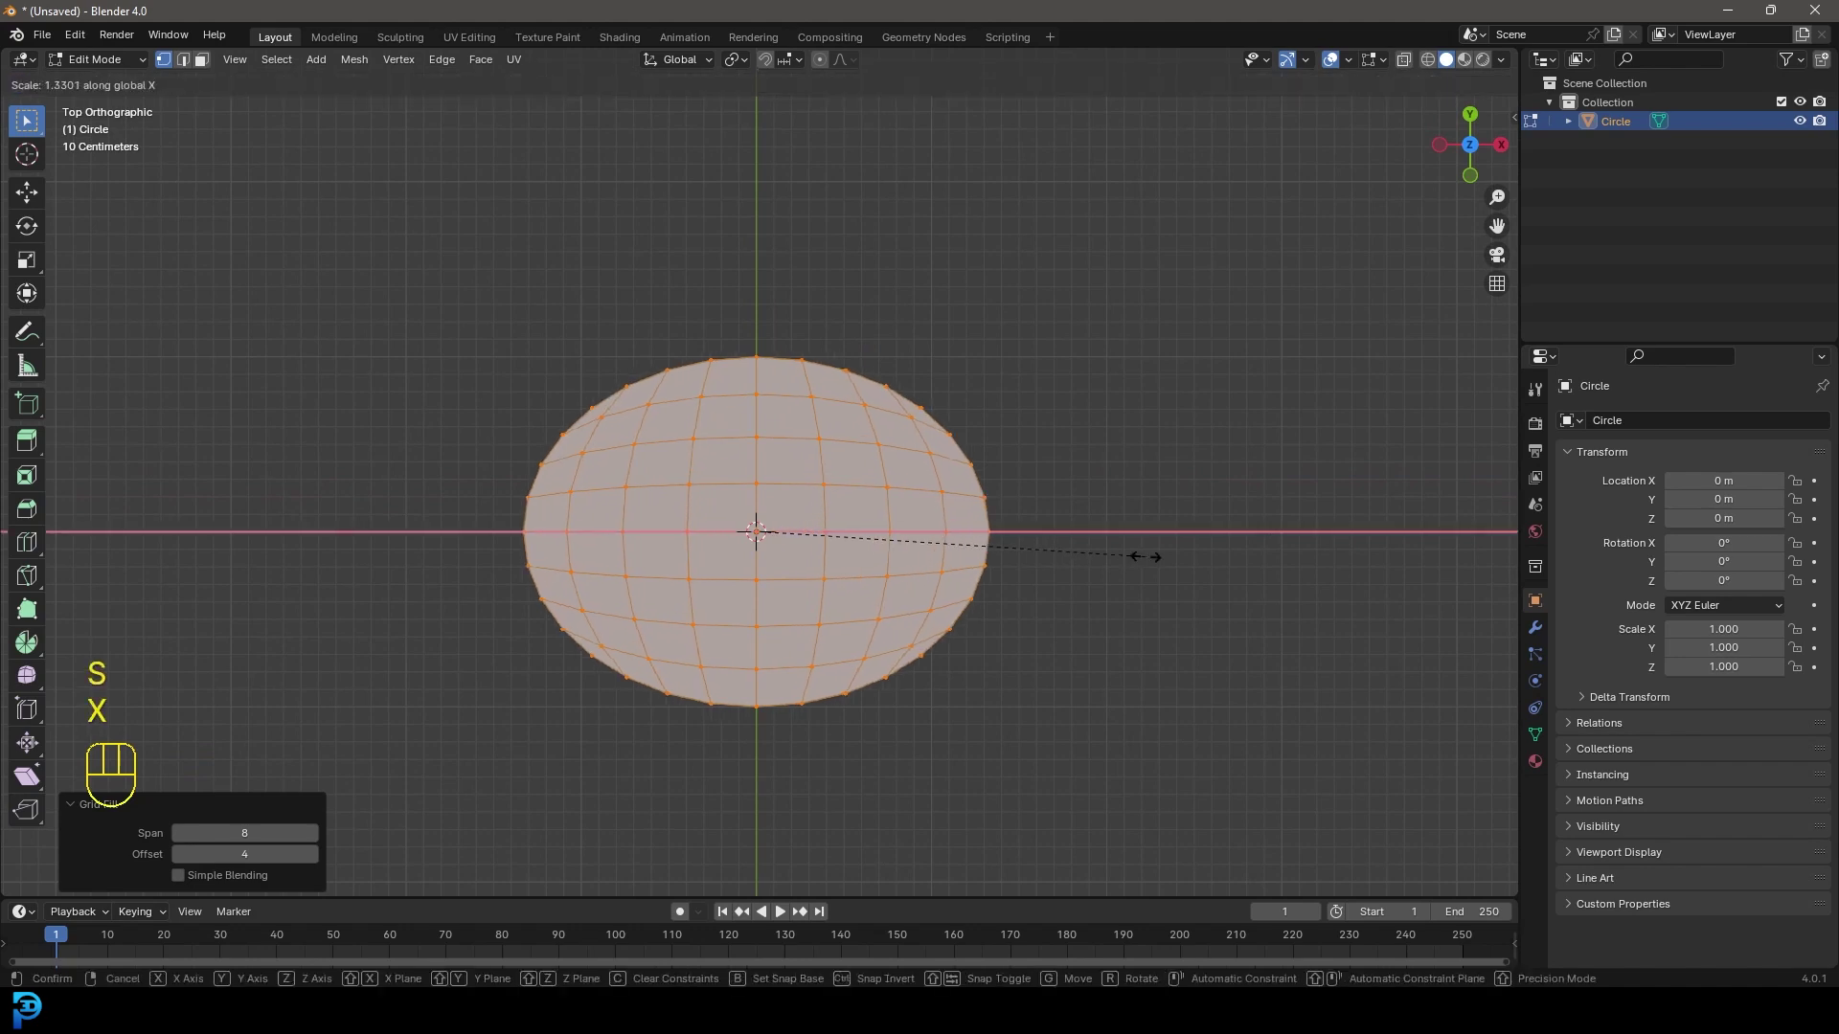
left_click(1236, 577)
Select the five vertices at the oval's positive X tip and extrude them about 2.75 m along X
middle_click_drag(1182, 691, 1018, 623, "shift")
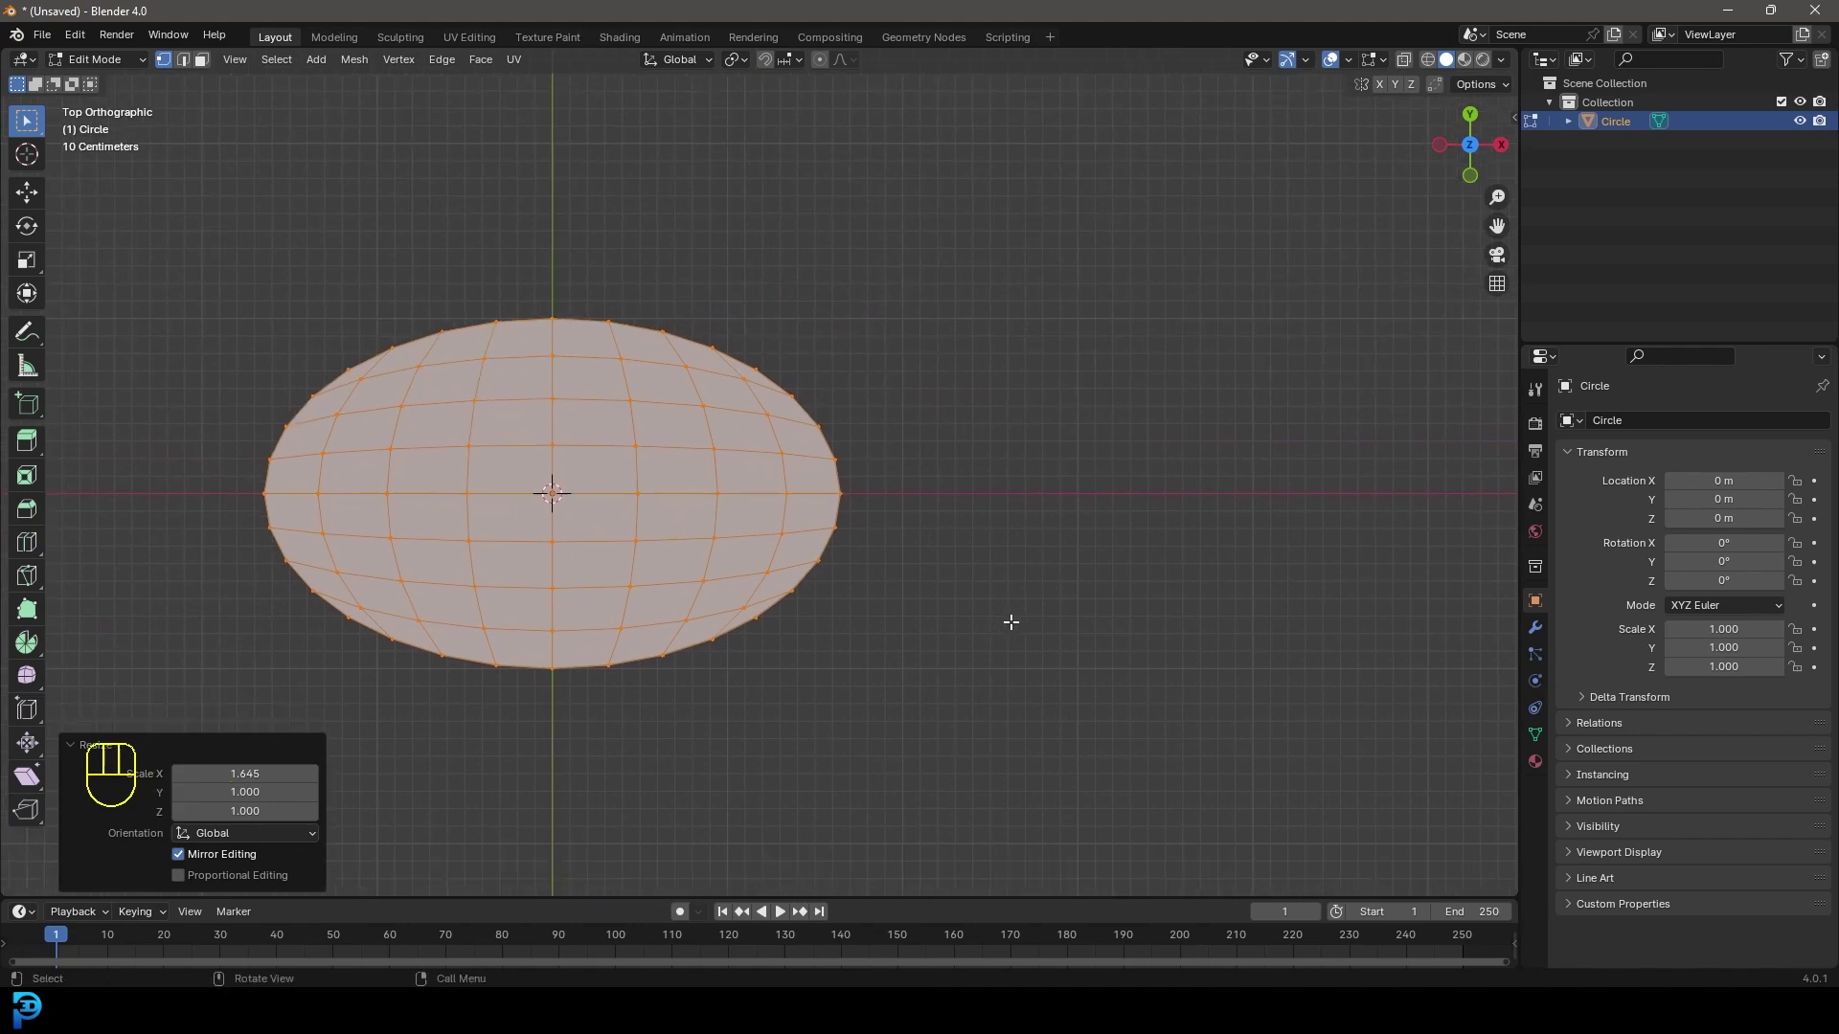
scroll(891, 406, "up", 3)
left_click(865, 395)
left_click(889, 450, "shift")
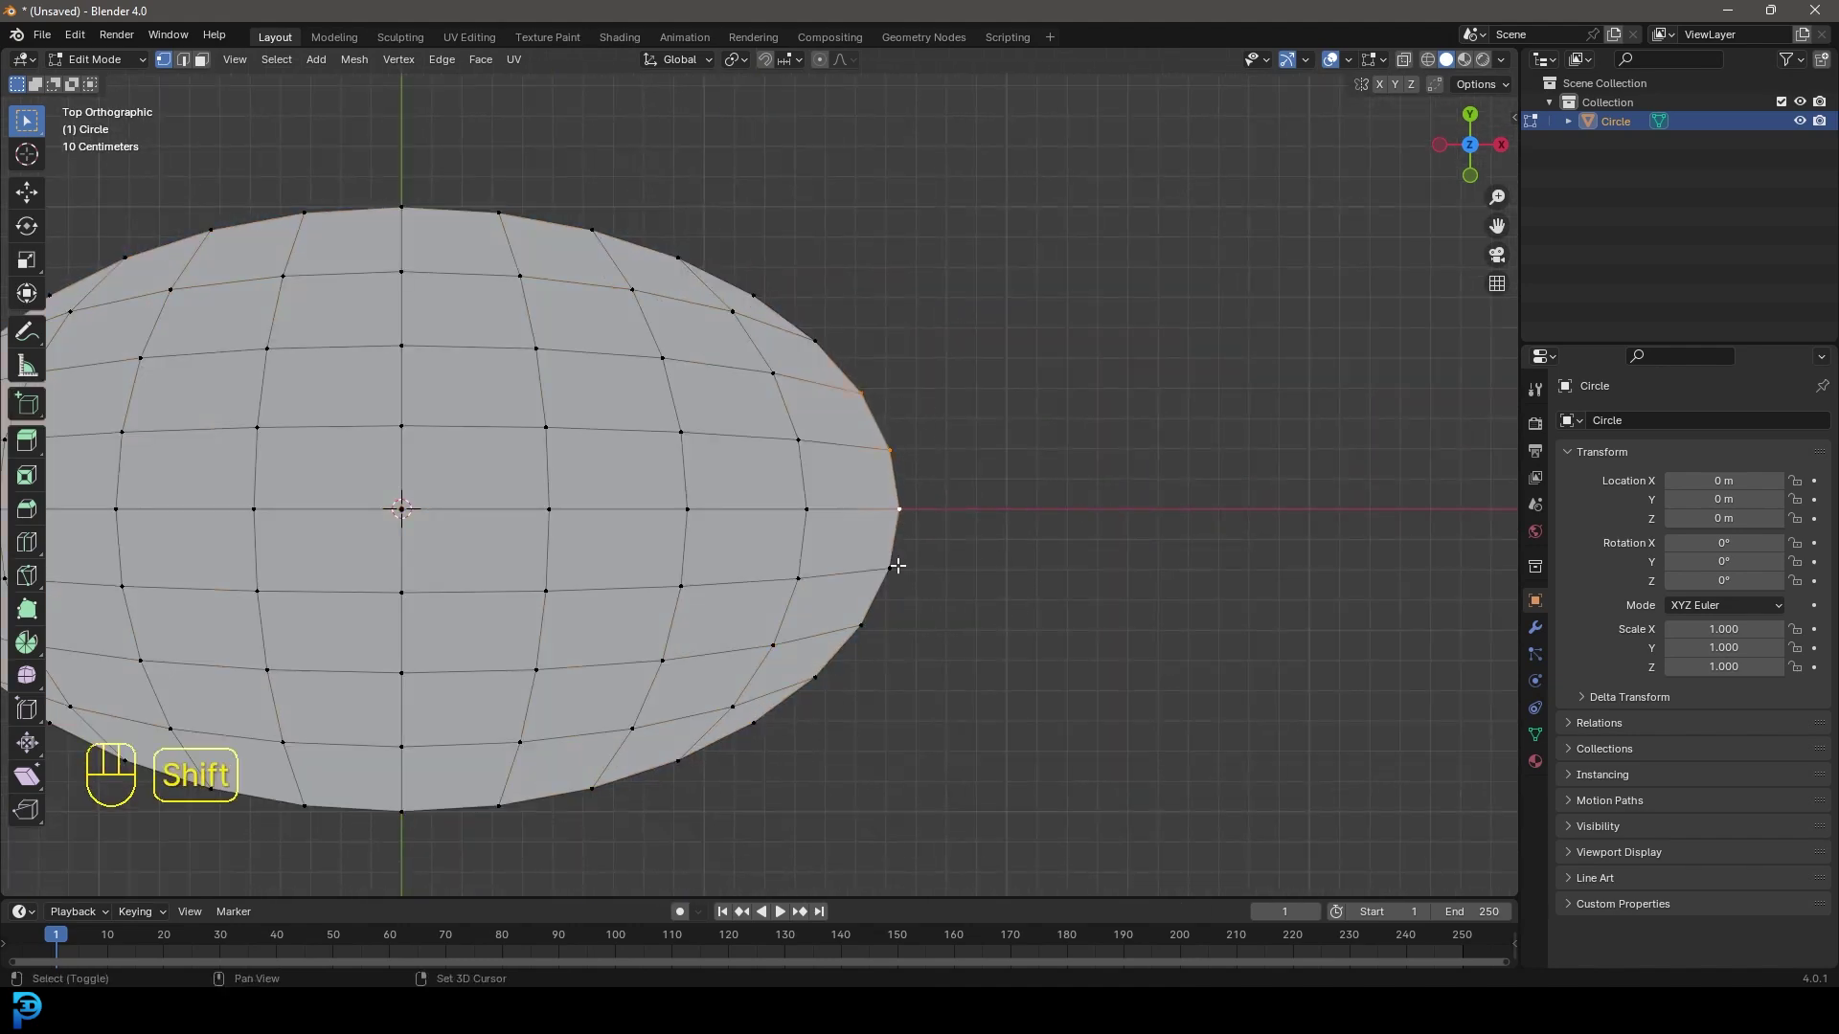
scroll(793, 489, "down", 4)
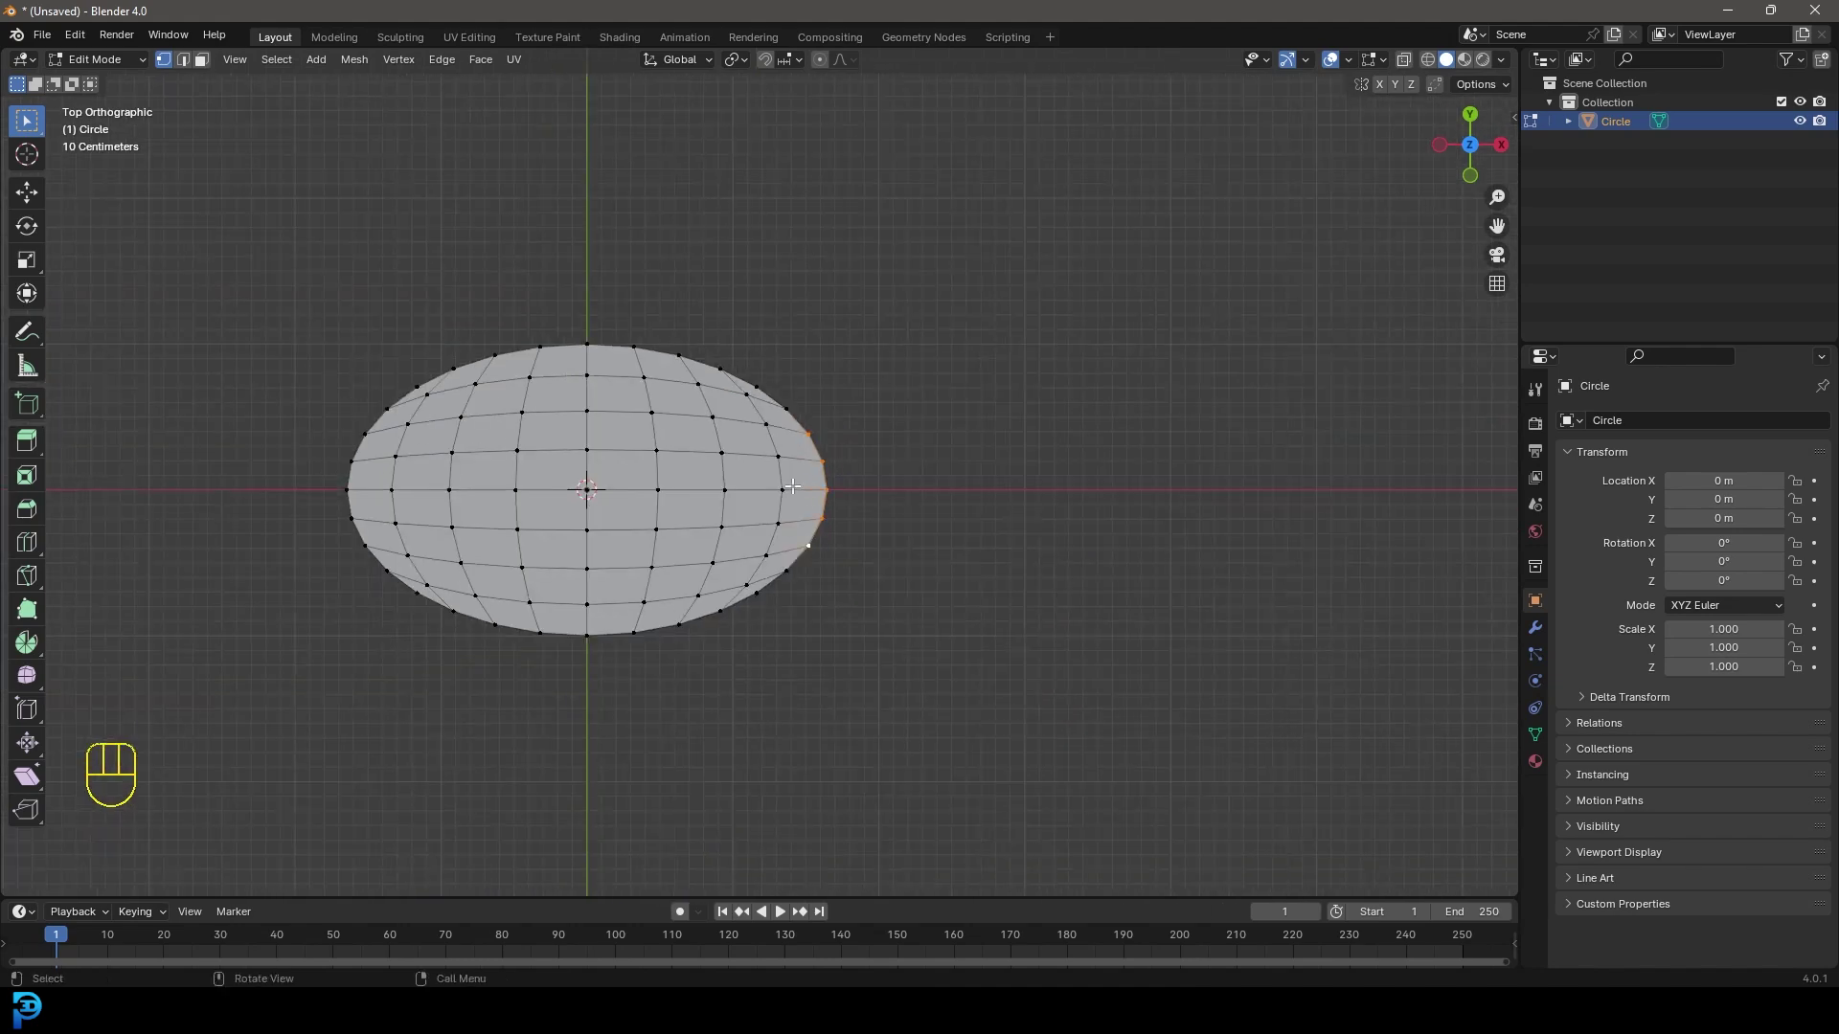
left_click_drag(1015, 685, 801, 367)
middle_click_drag(1003, 593, 914, 599, "shift")
key("e")
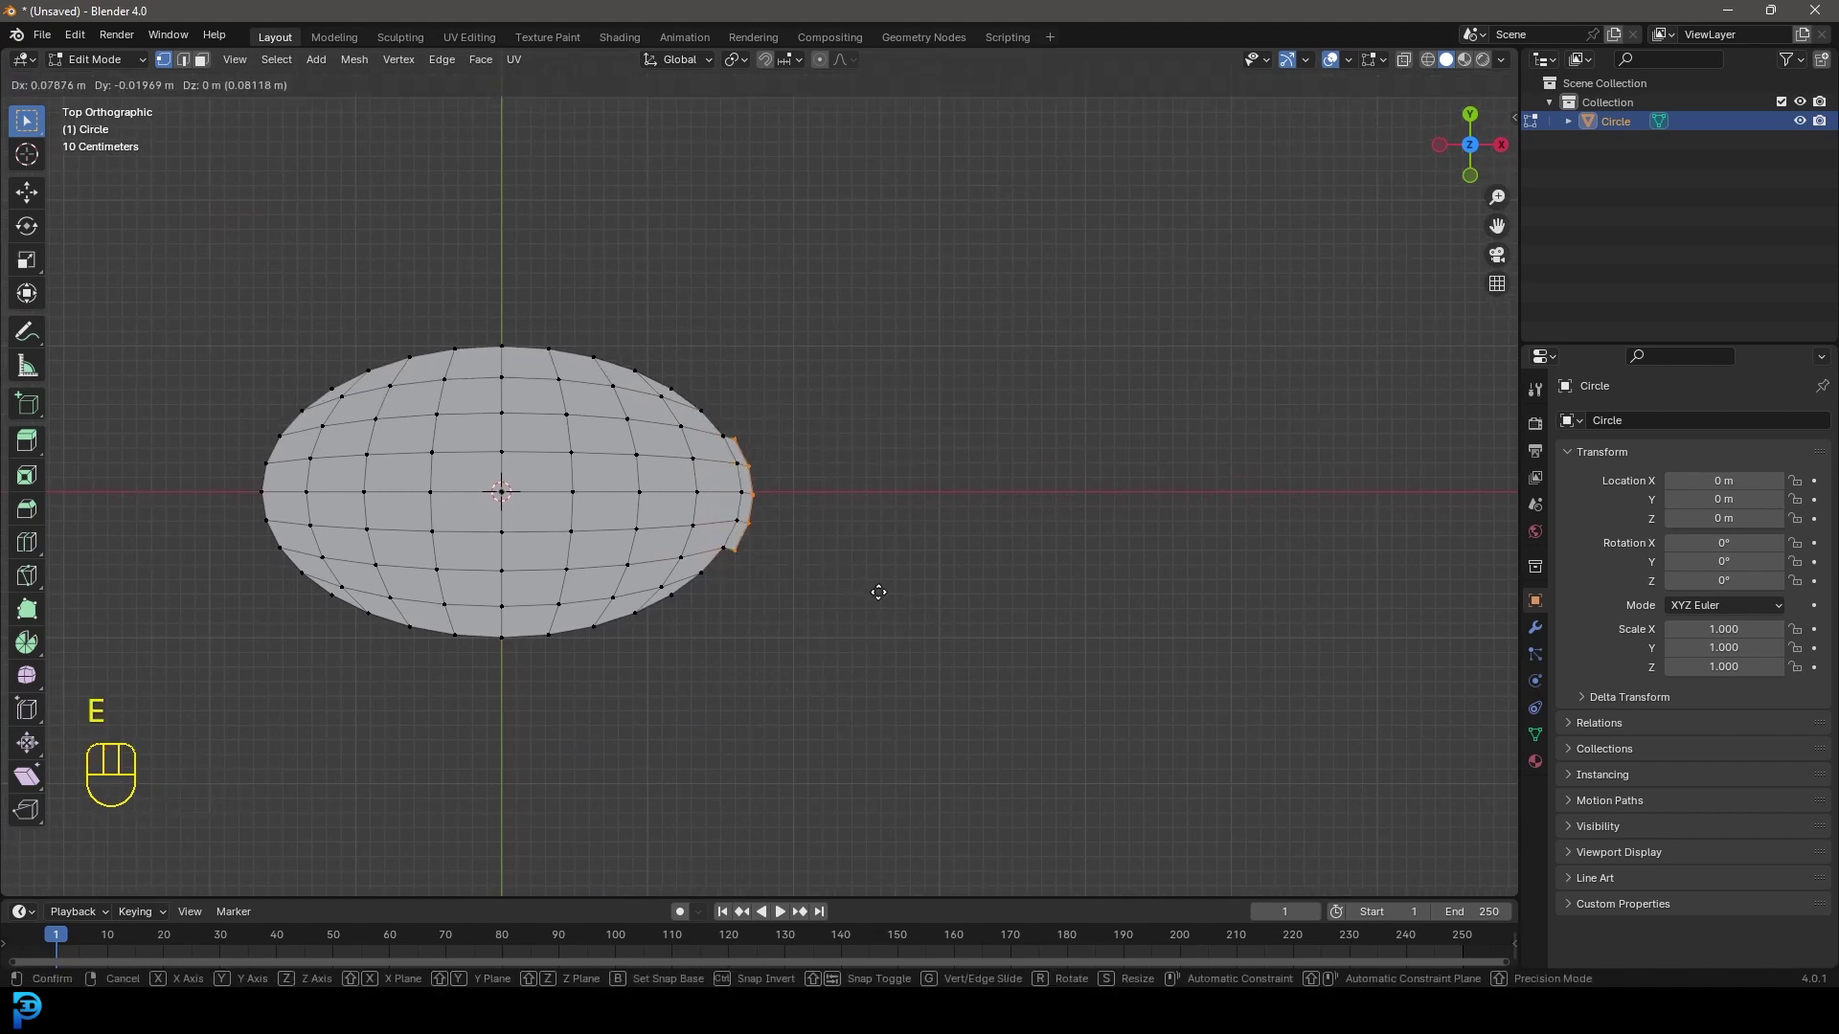
key("x")
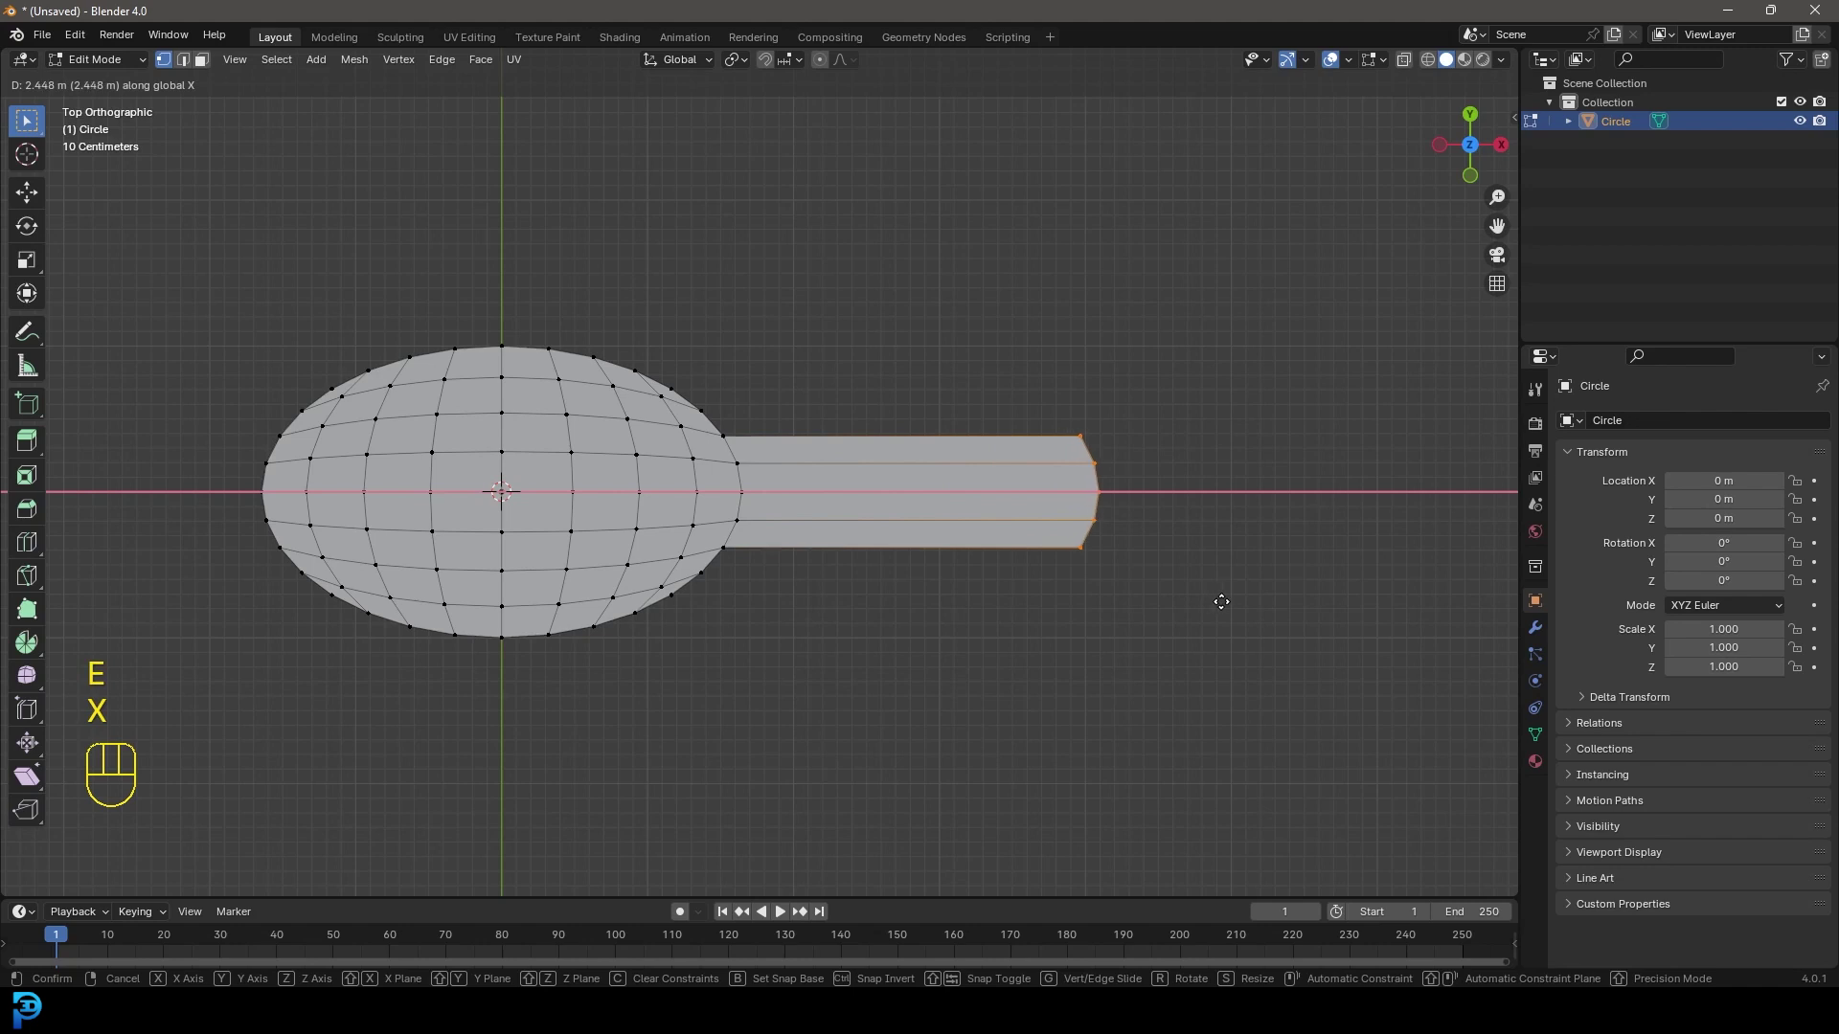
left_click(1255, 601)
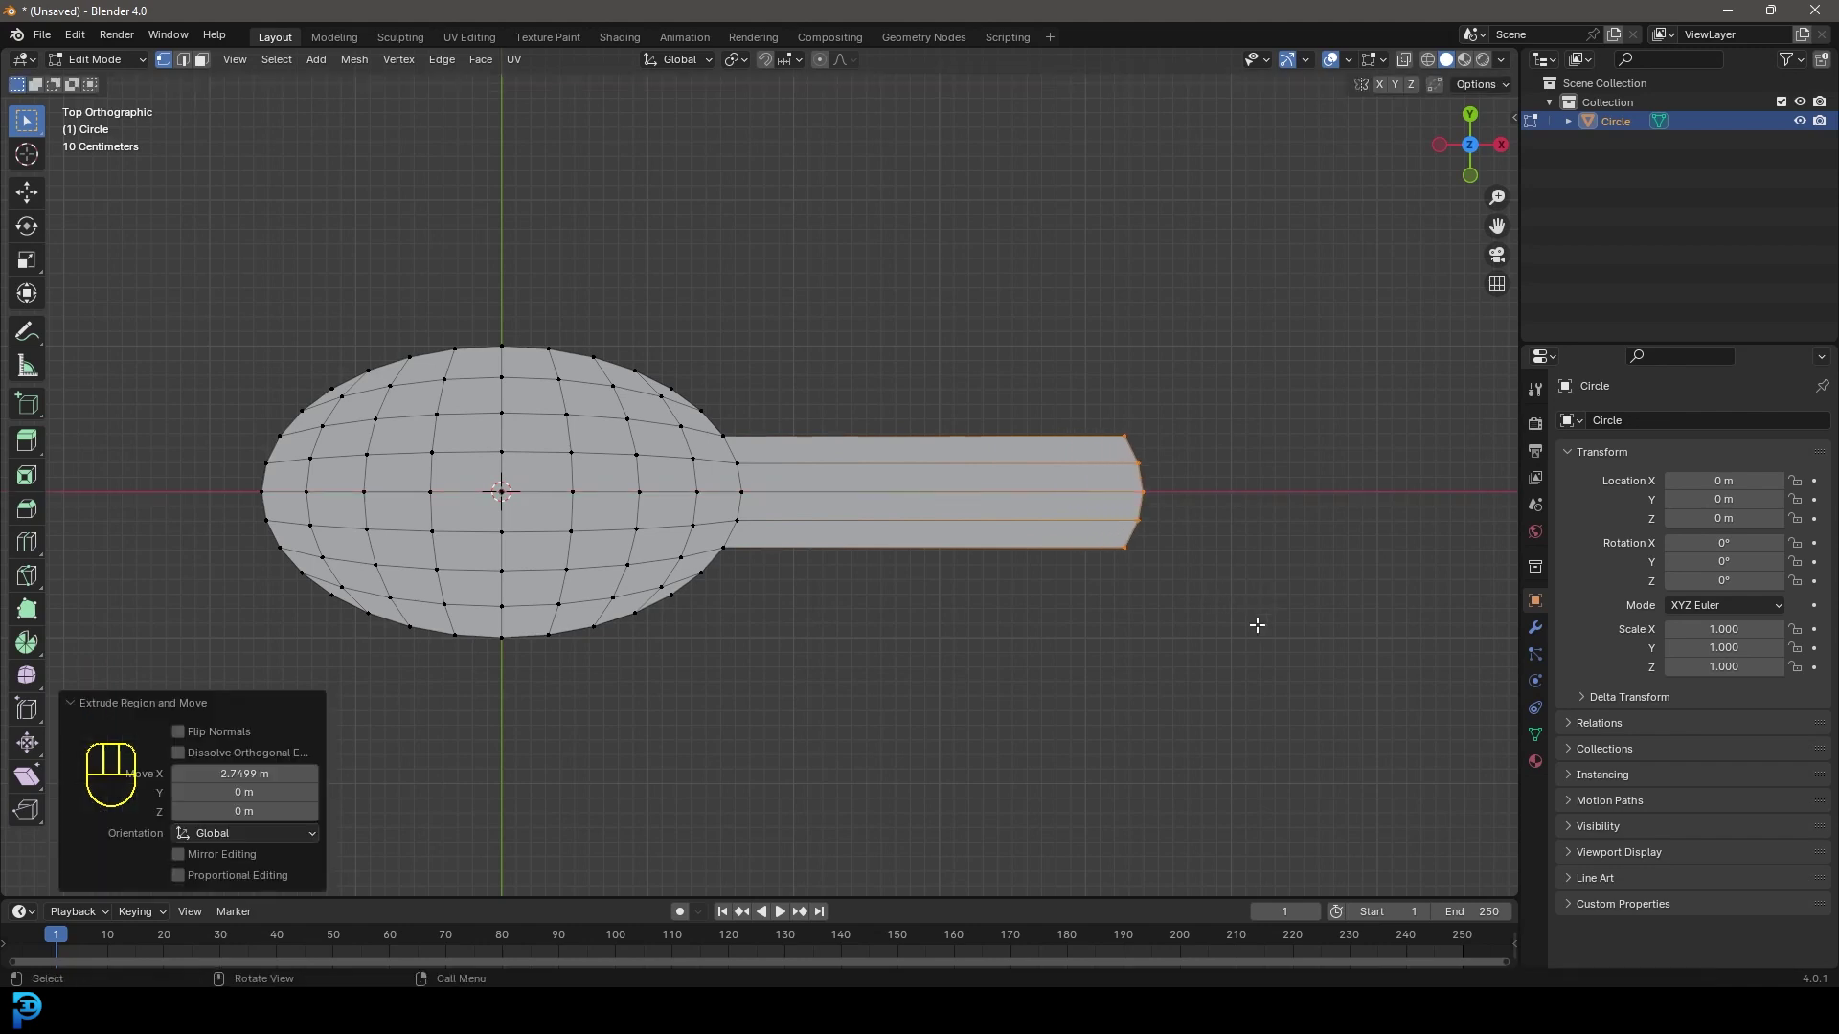
Narrow the extruded end, flatten it by scaling X to 0, and shrink it again to about 0.8
key("s")
left_click(1175, 566)
key("s")
key("x")
key("0")
key("Return")
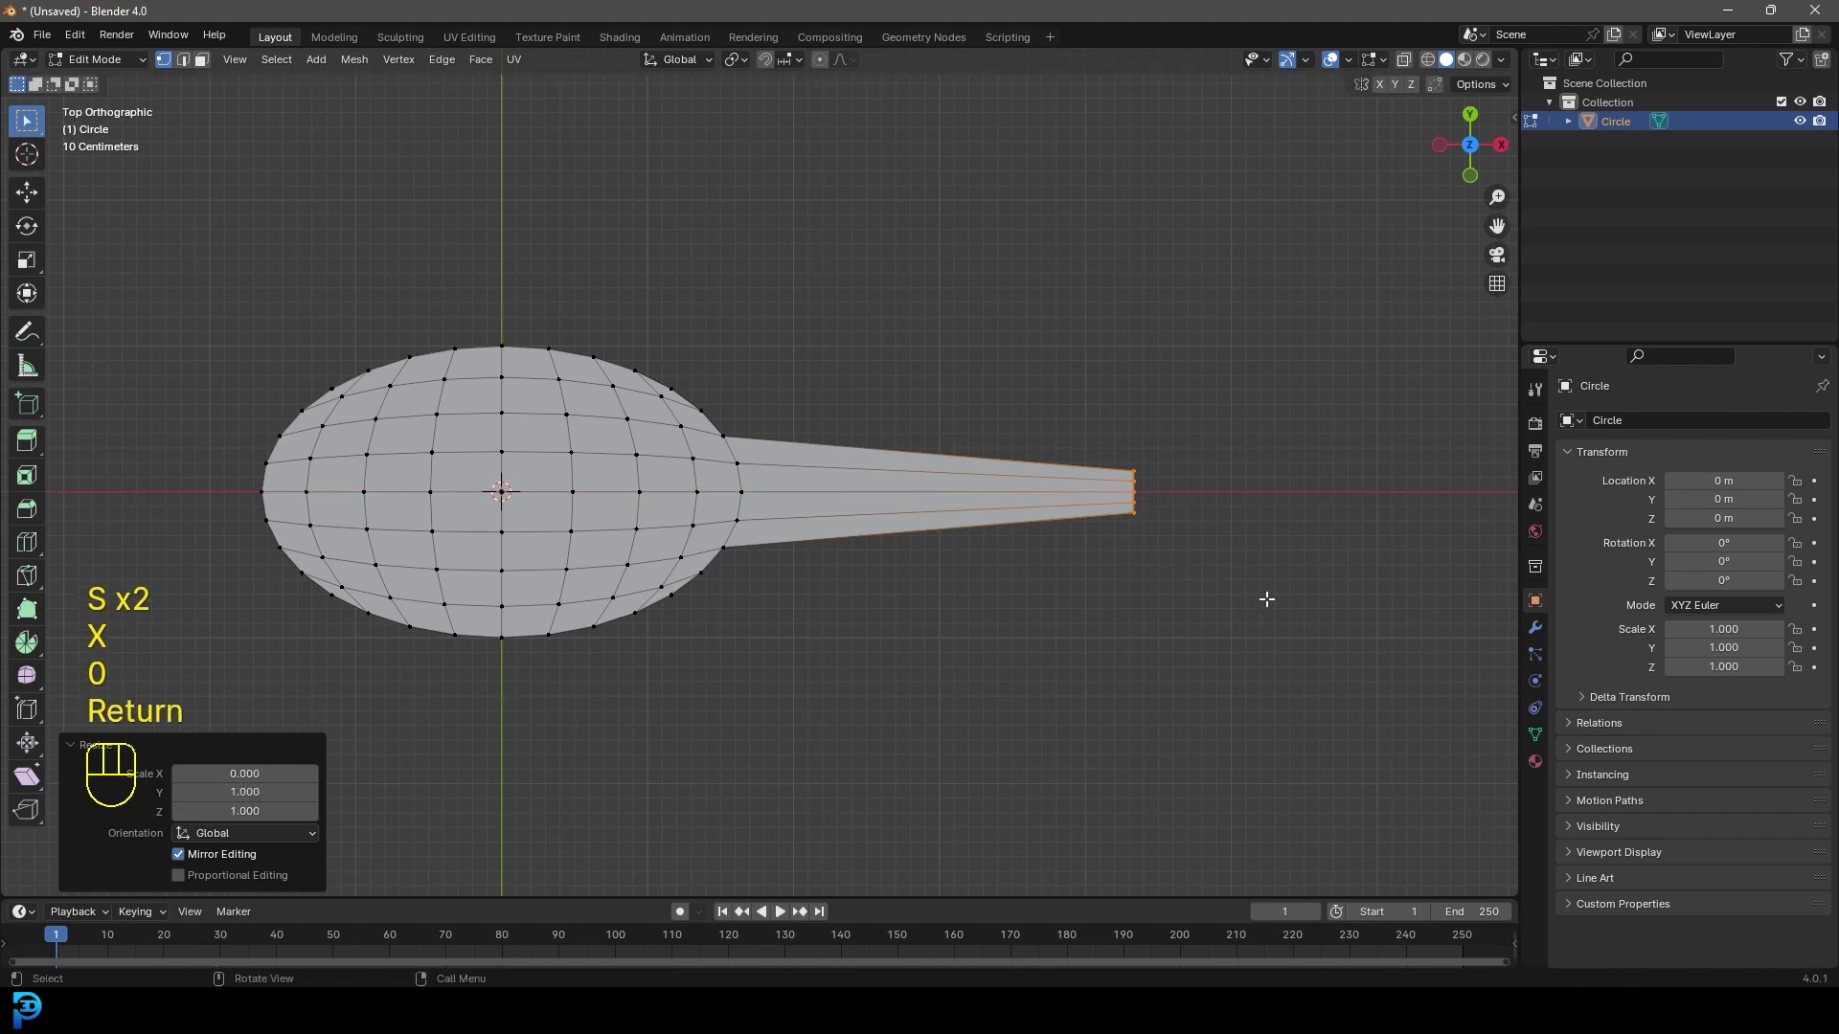
key("s")
left_click(1243, 574)
Add one loop cut across the tapered stem and slide it close to the oval petal
middle_click_drag(804, 475, 826, 564, "shift")
scroll(826, 563, "up", 3)
key("ctrl+r")
left_click(825, 563)
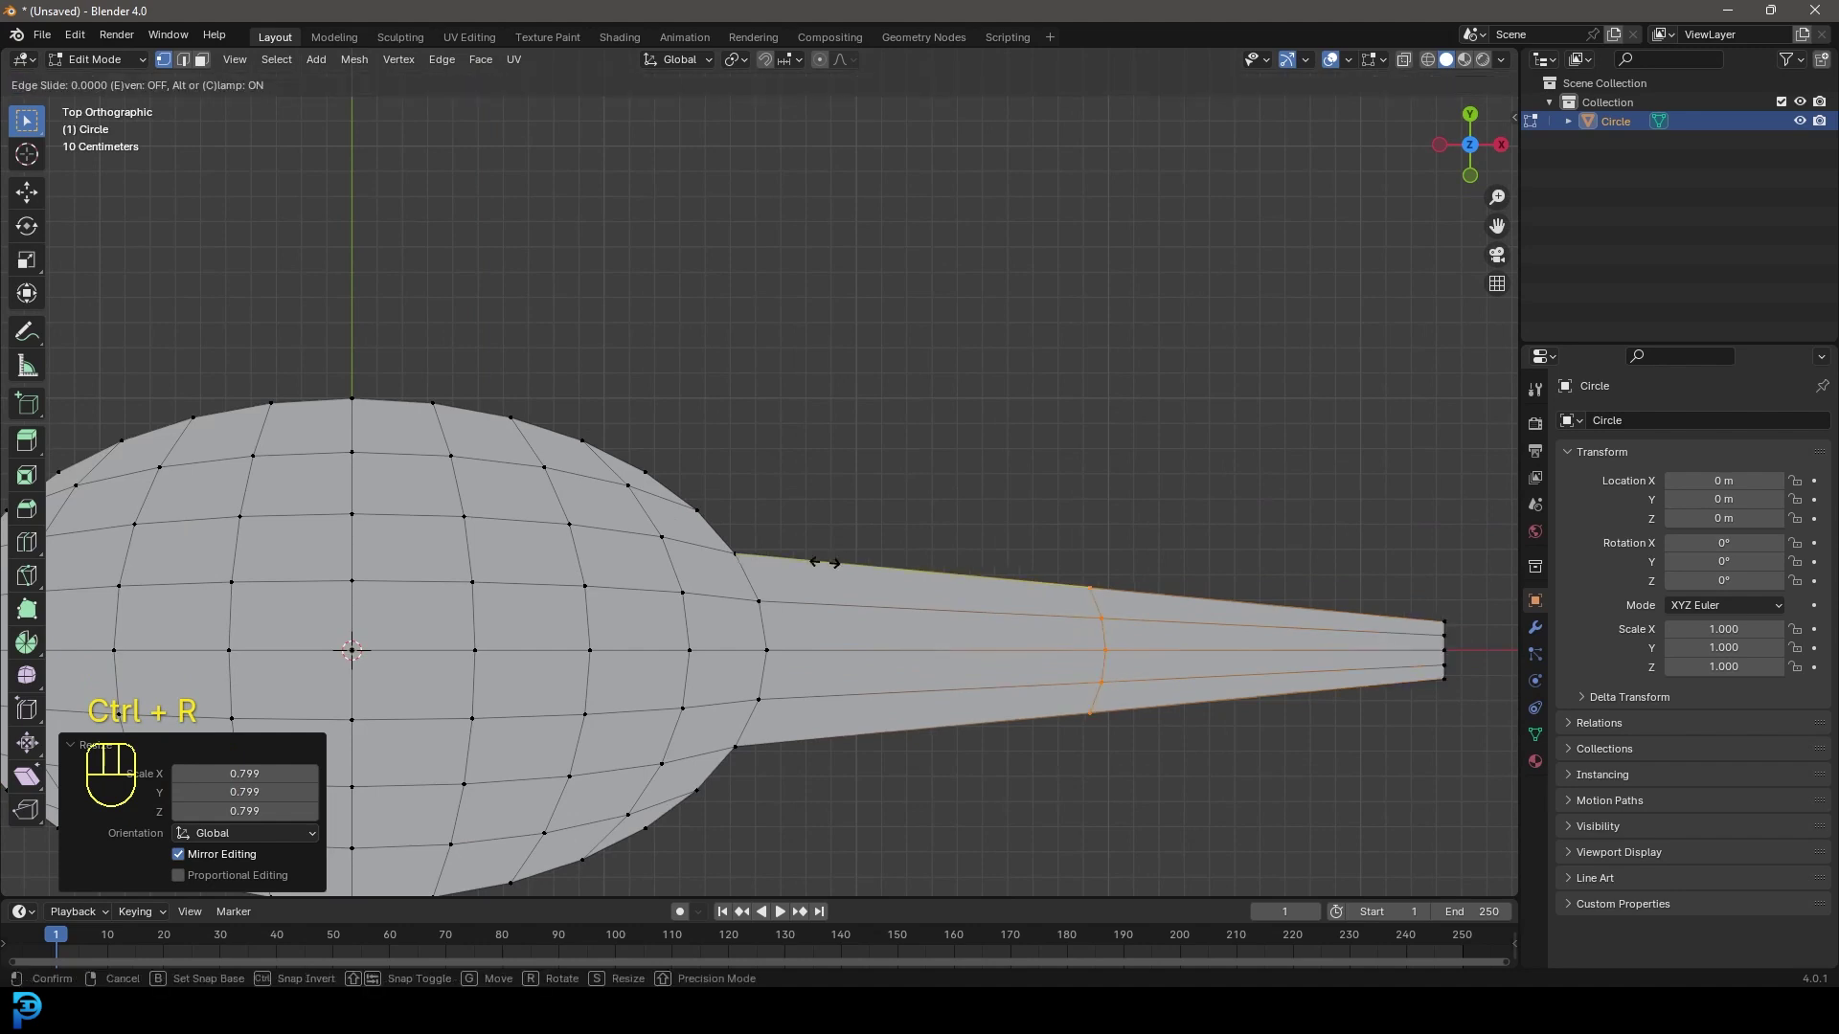
left_click(533, 573)
Straighten the new edge loop by scaling X to 0 and narrow it to about 0.825
key("s")
key("x")
key("0")
key("Return")
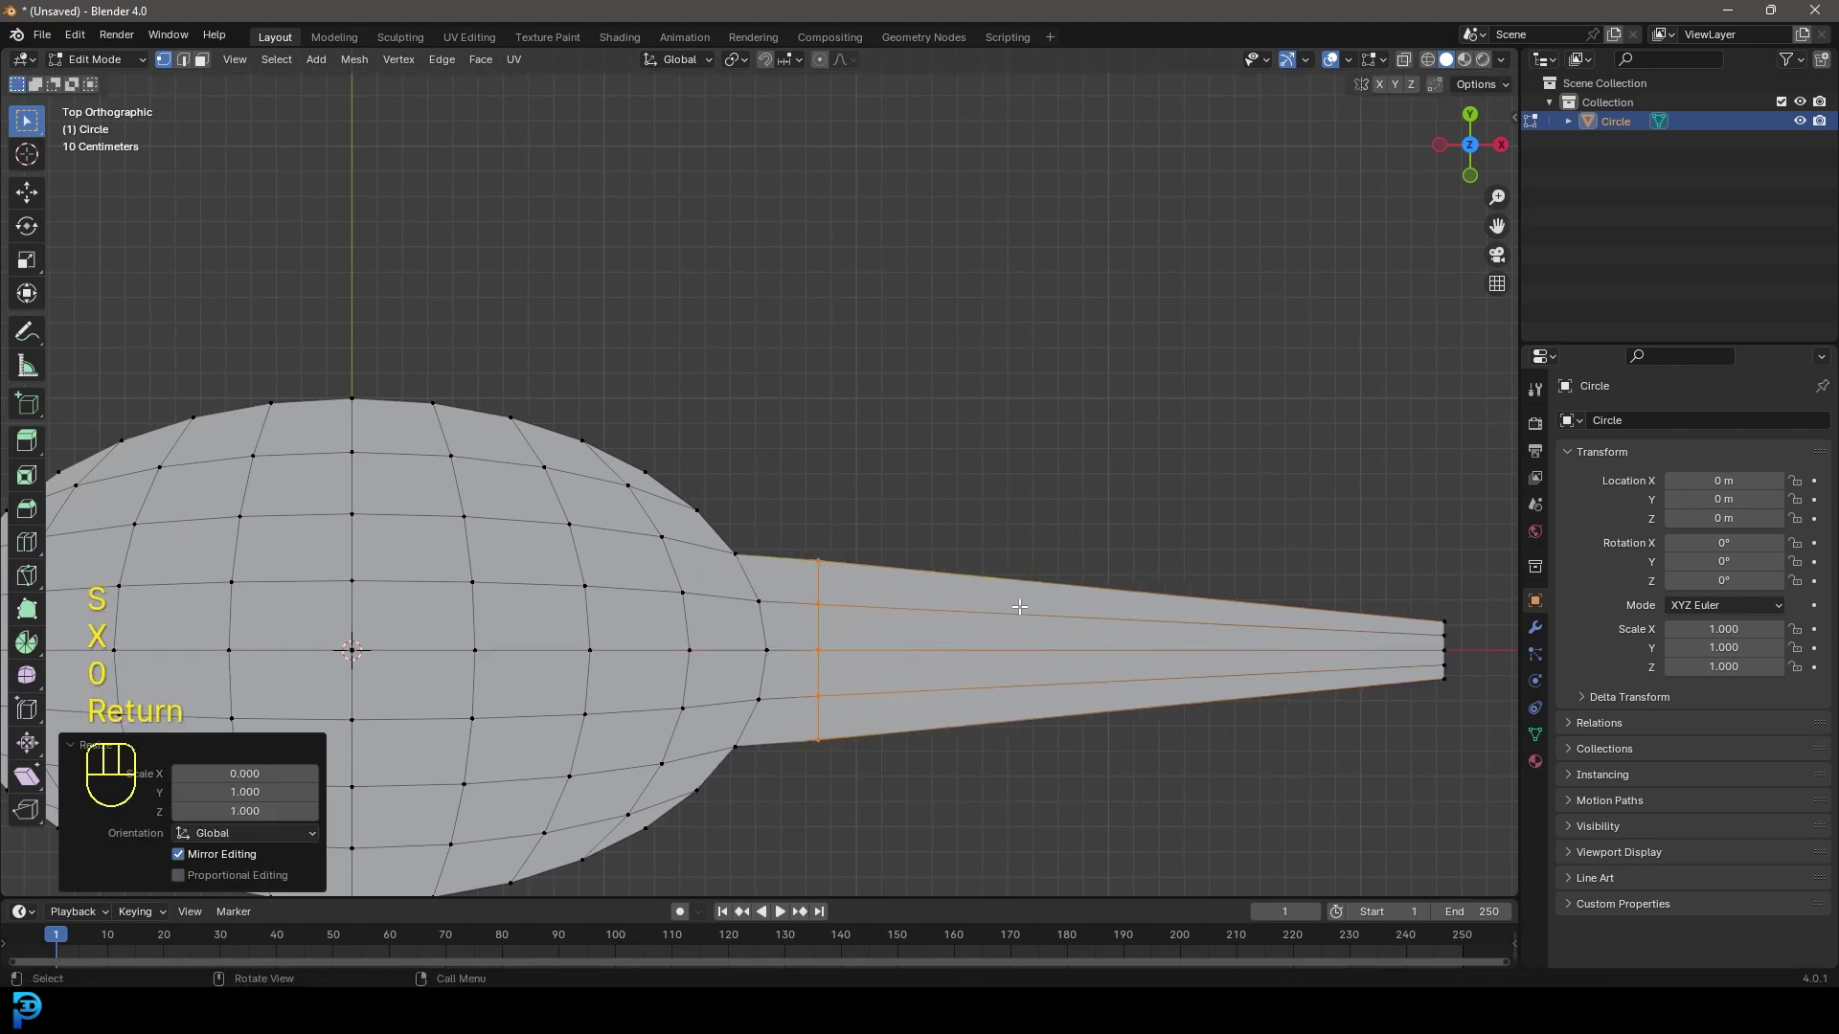
key("s")
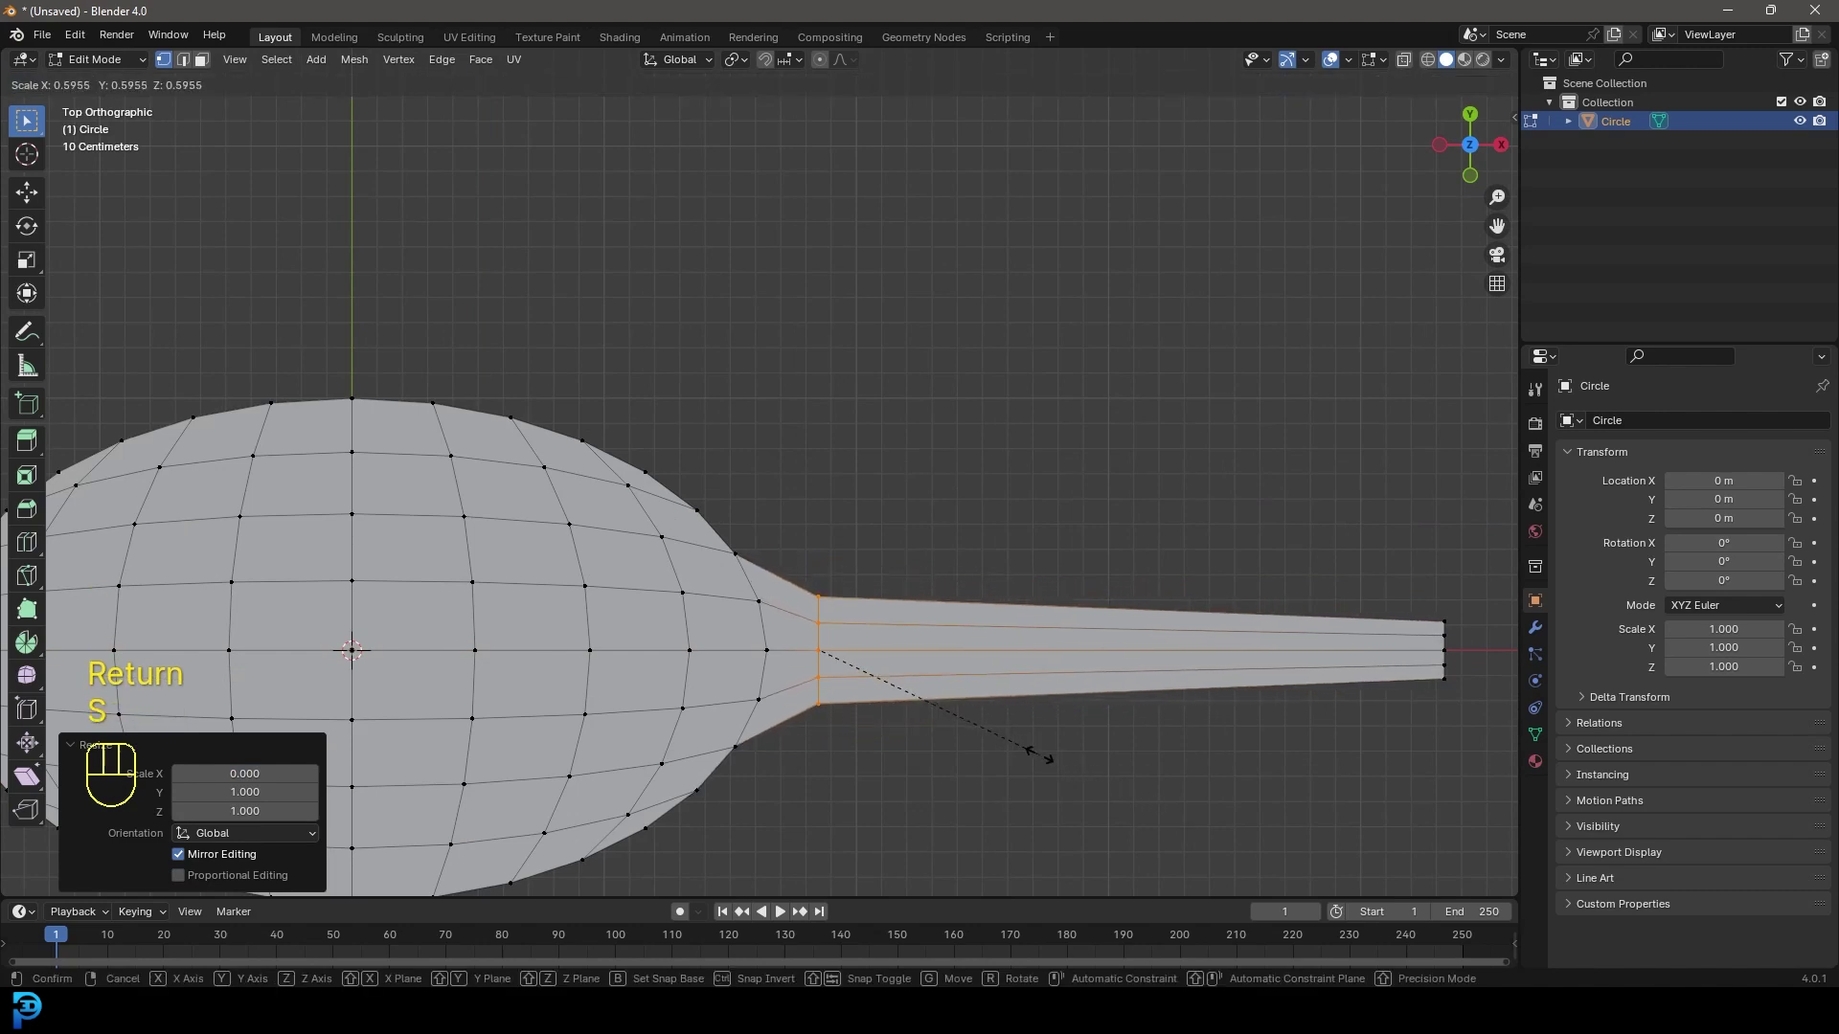
left_click(1109, 809)
Add eight evenly spaced loop cuts along the long section of the stem
key("ctrl+r")
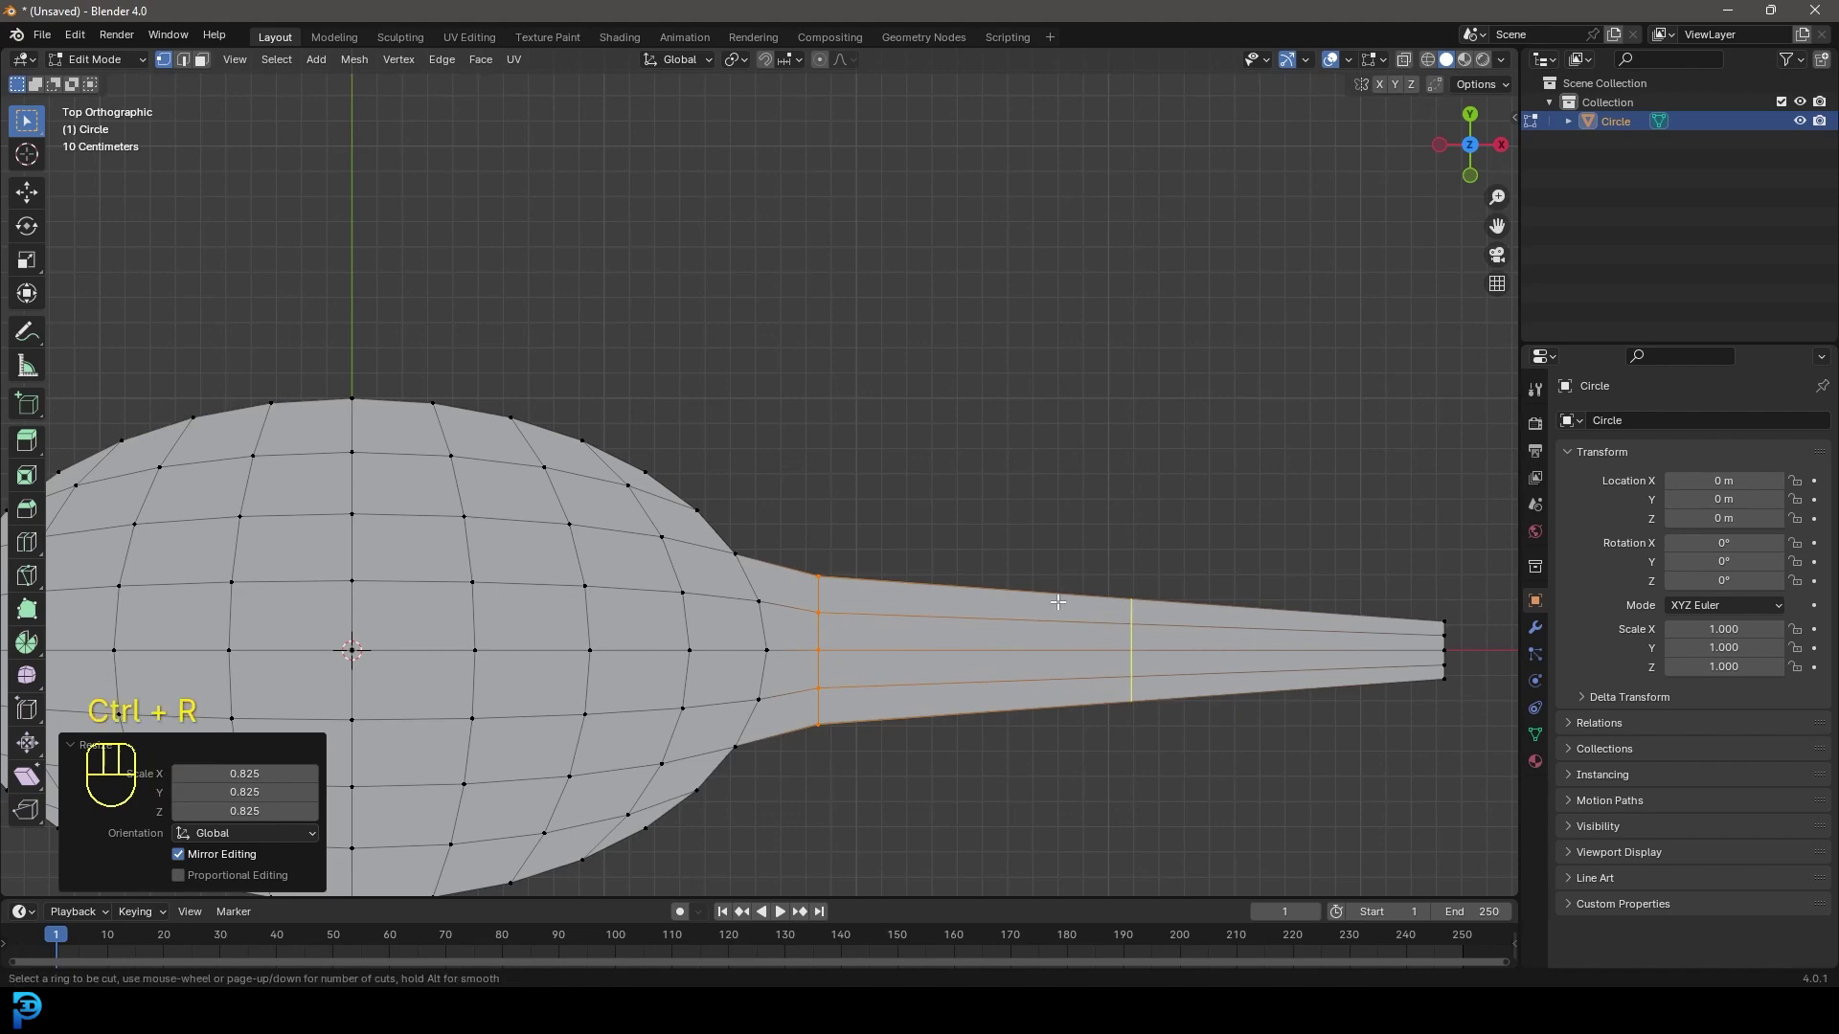
scroll(1057, 602, "up", 4)
scroll(1057, 602, "down", 3)
scroll(1057, 602, "up", 6)
left_click(1063, 607)
right_click(1068, 613)
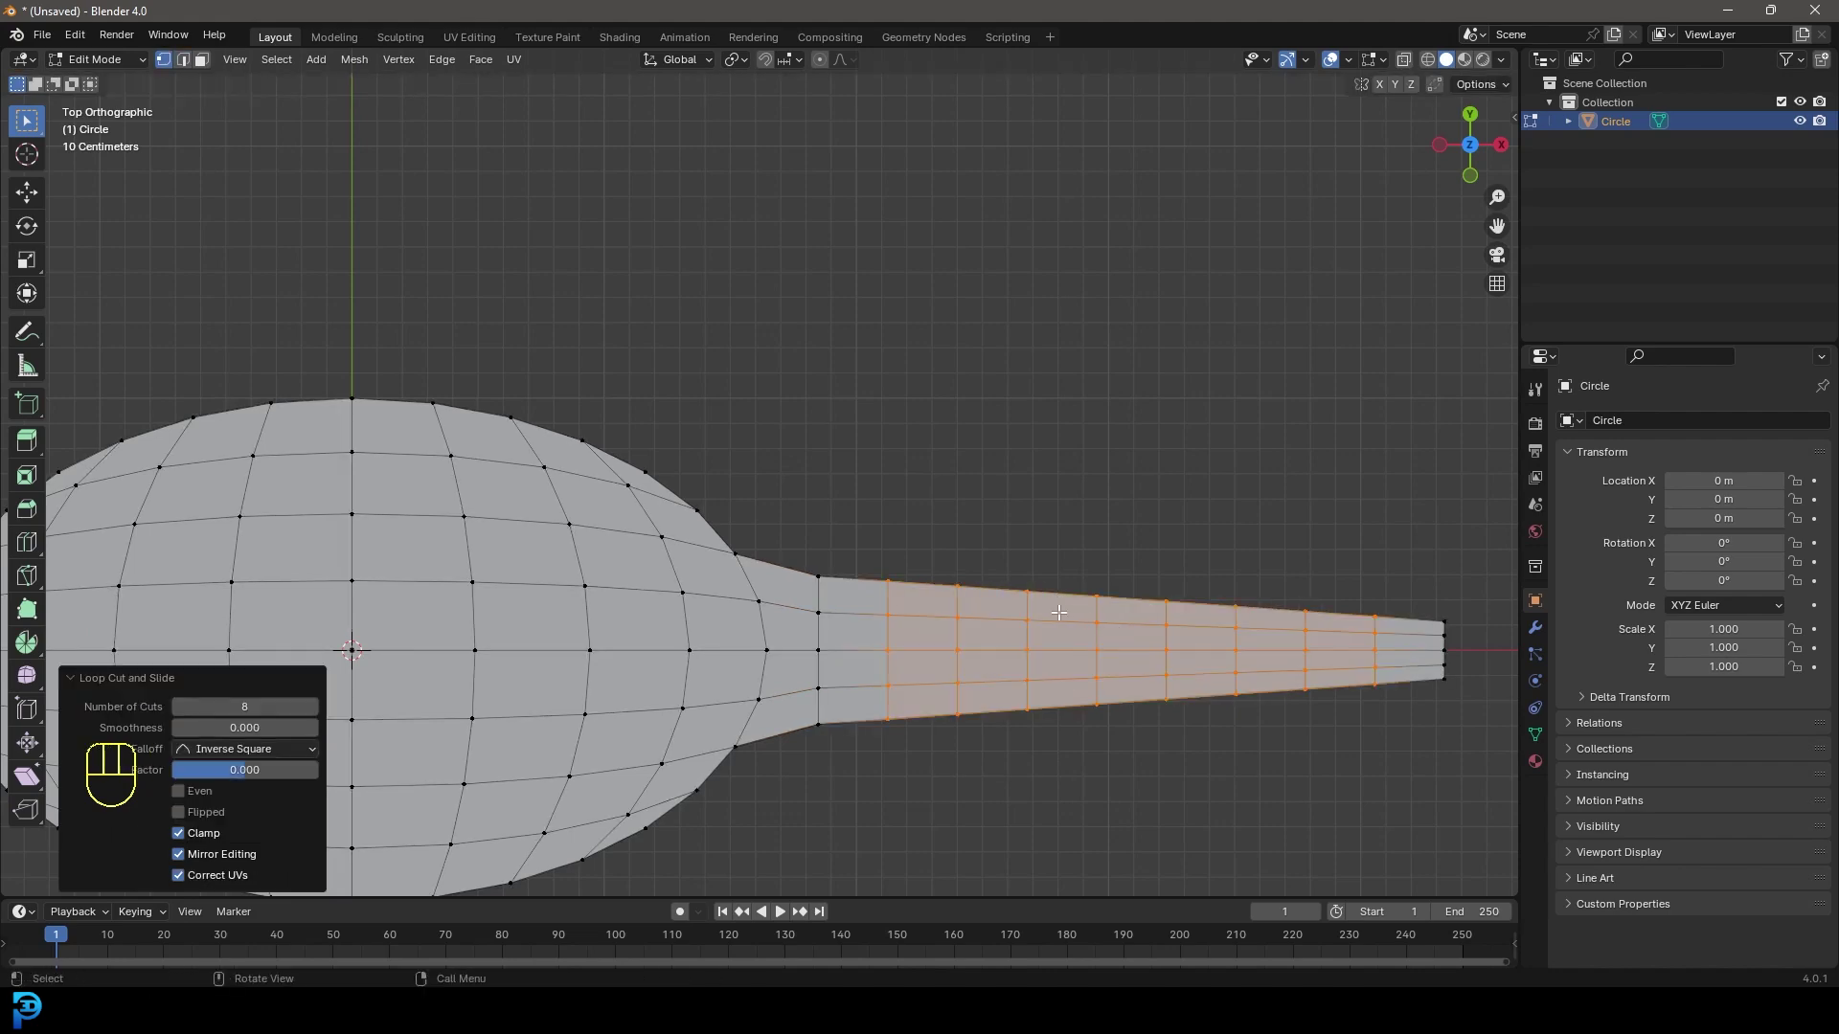
scroll(1063, 618, "down", 2)
scroll(1001, 627, "down", 1)
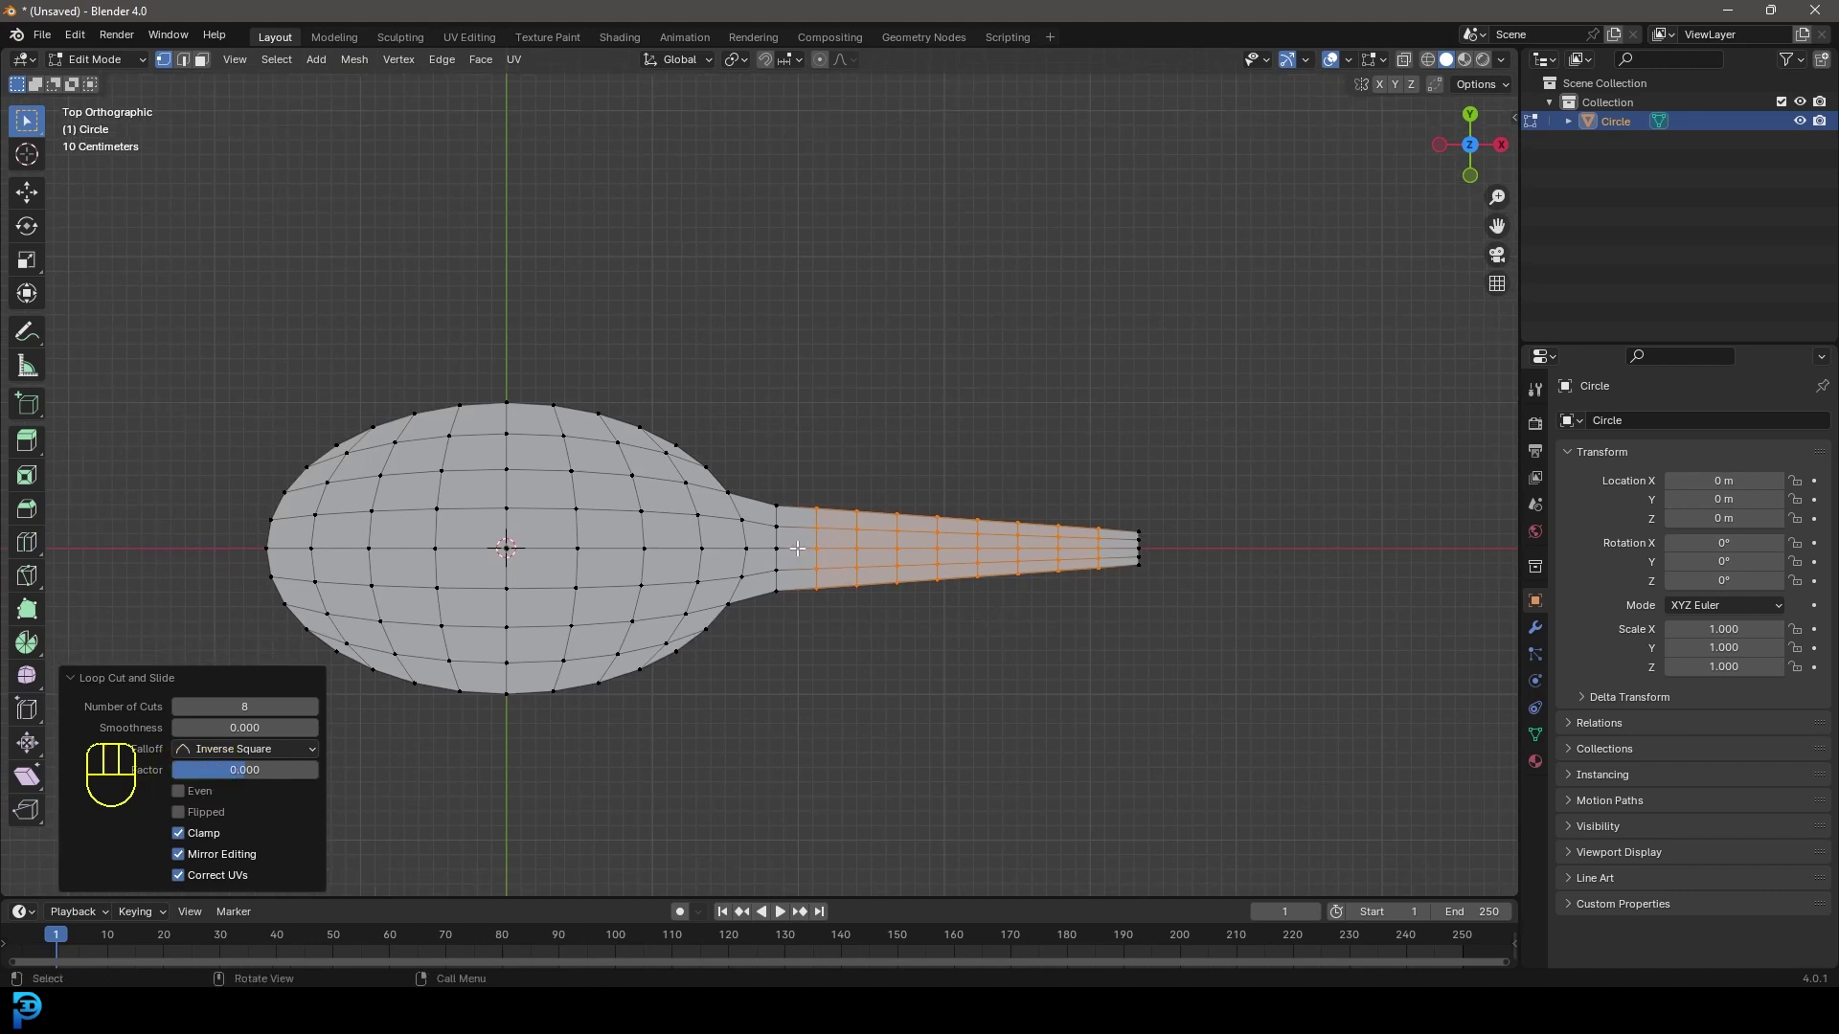
Turn on Y mirroring and proportional editing, and pull the vertex where petal and stem meet outward
left_click(1393, 84)
left_click(727, 488)
left_click_drag(728, 489, 791, 464, "shift")
scroll(799, 465, "up", 2)
key("g")
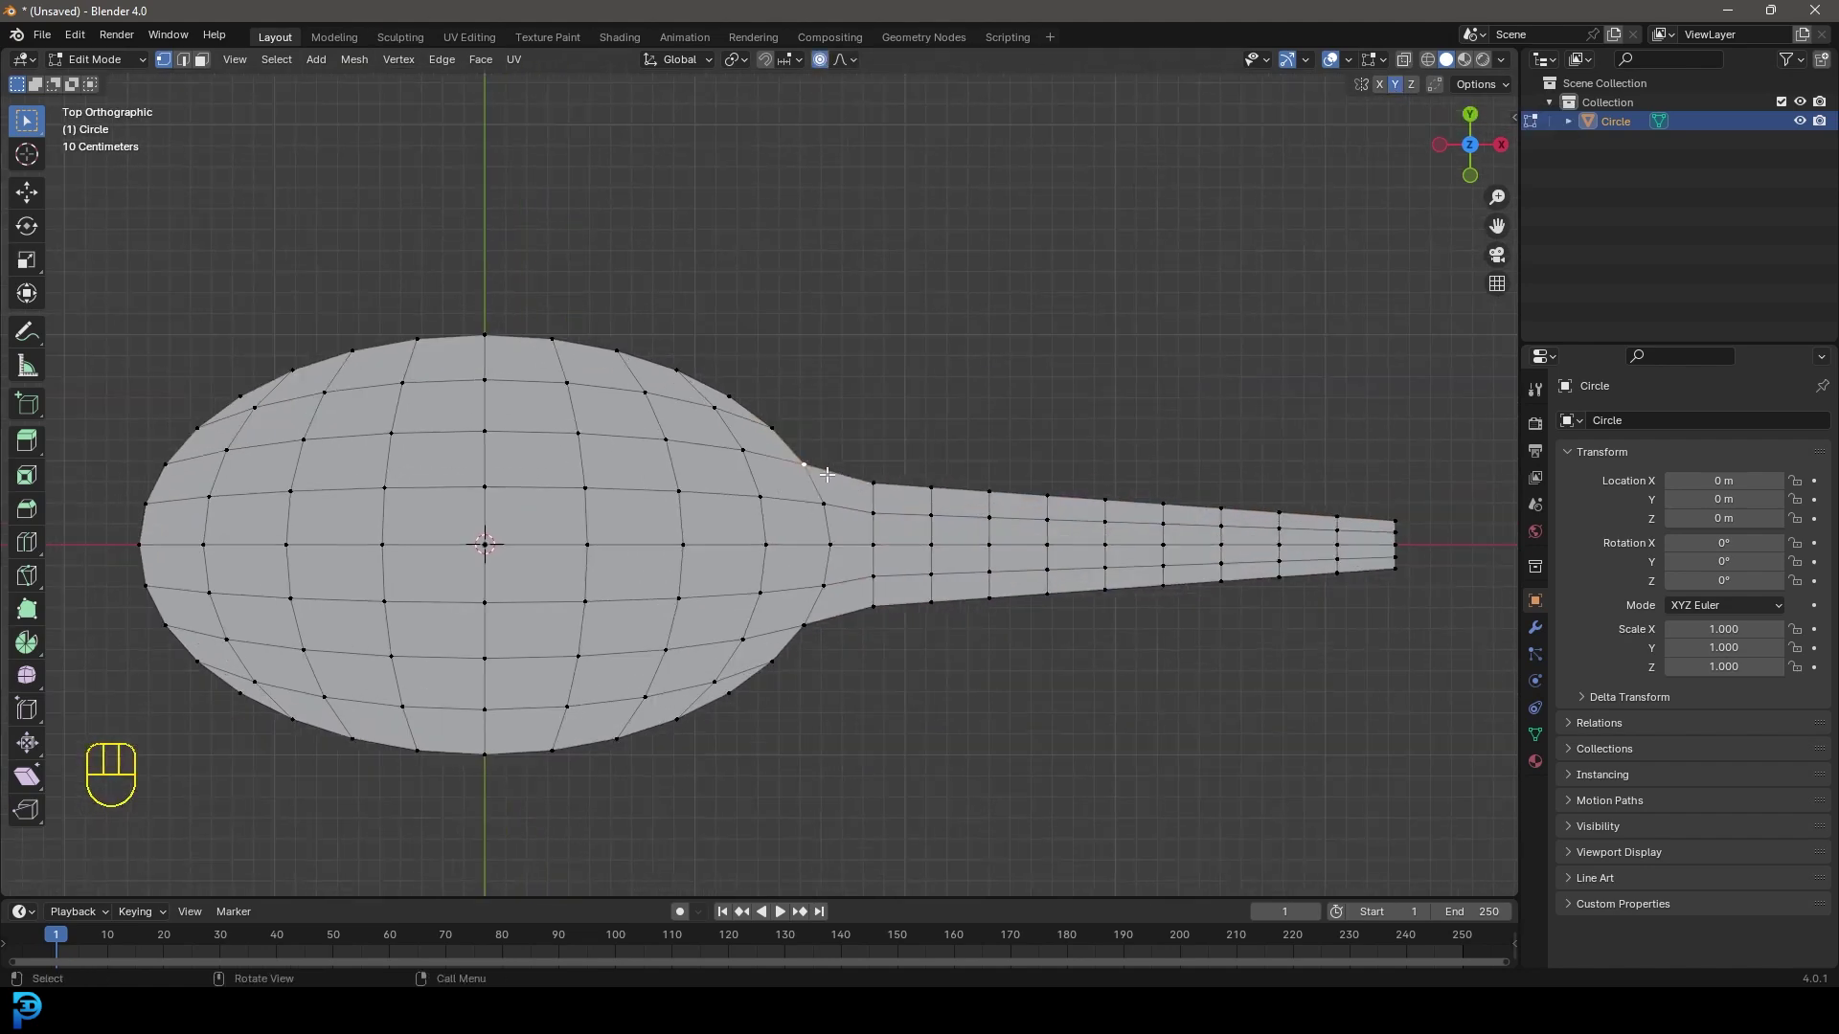
scroll(864, 475, "up", 8)
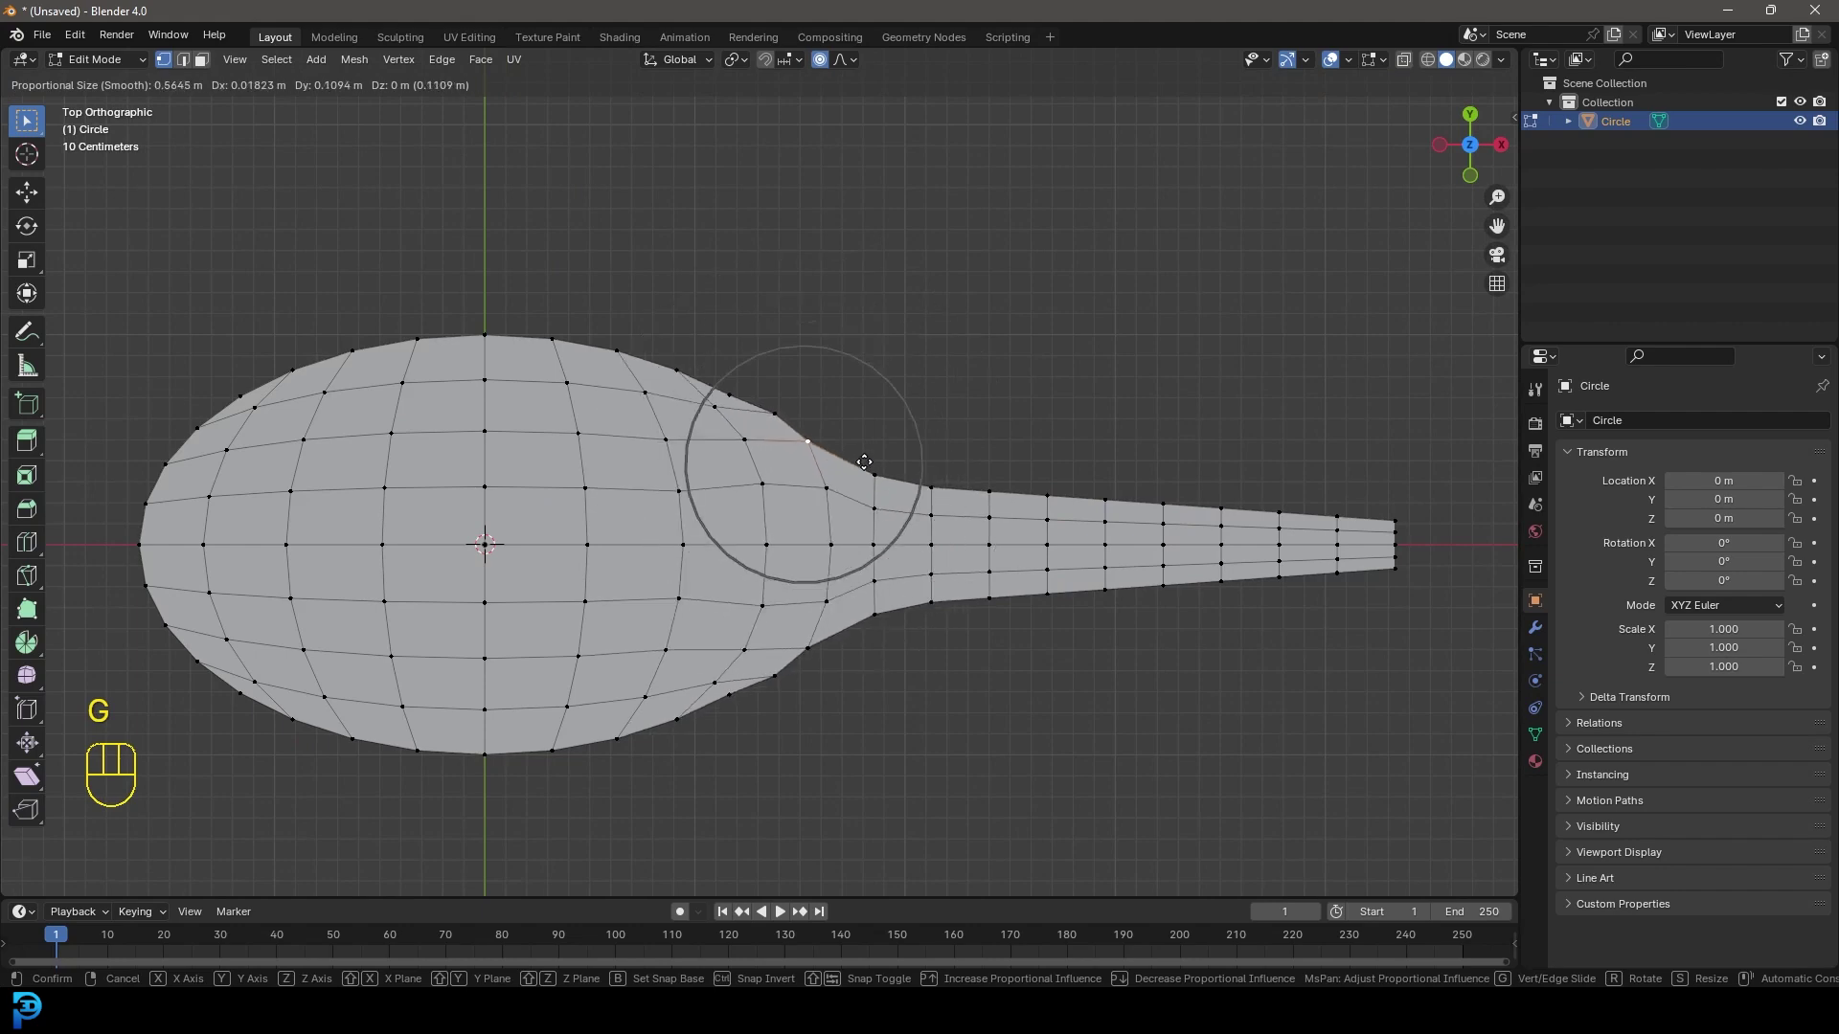
left_click(787, 414)
Nudge the petal's outline vertex just before the stem junction slightly outward to smooth the curve
left_click(732, 389)
key("g")
left_click(731, 384)
Move the stem's edge vertex near the petal inward with proportional editing to slim the neck
left_click(990, 487)
scroll(938, 589, "down", 3)
middle_click_drag(932, 599, 904, 549, "shift")
scroll(920, 547, "up", 3)
key("g")
scroll(1013, 428, "down", 5)
scroll(1017, 431, "down", 2)
left_click(1022, 432)
Nudge two edge vertices farther along the stem slightly inward with proportional editing to smooth the stem's taper
left_click(1082, 408)
key("g")
left_click(1082, 416)
left_click(1158, 416)
key("g")
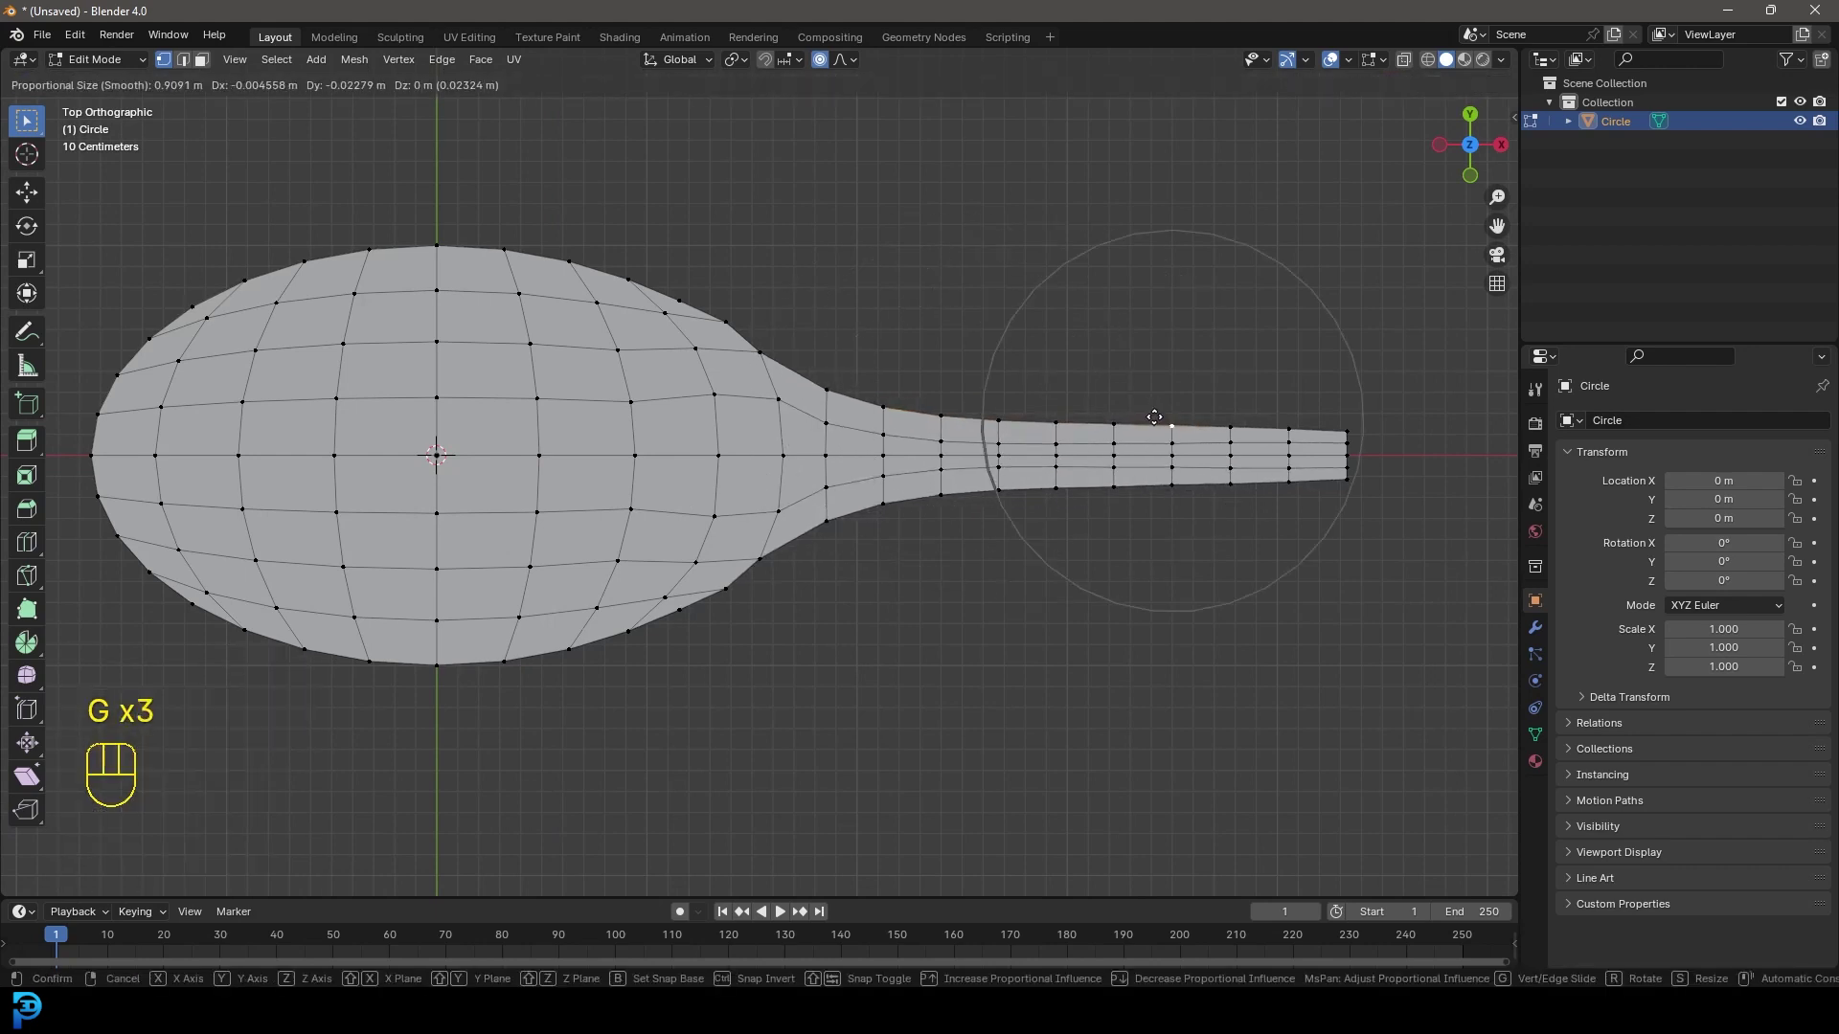
left_click(1157, 415)
In front view, rotate the whole petal about 51° and move it about -2.15 m in X and 1.17 m in Z
scroll(939, 467, "down", 5)
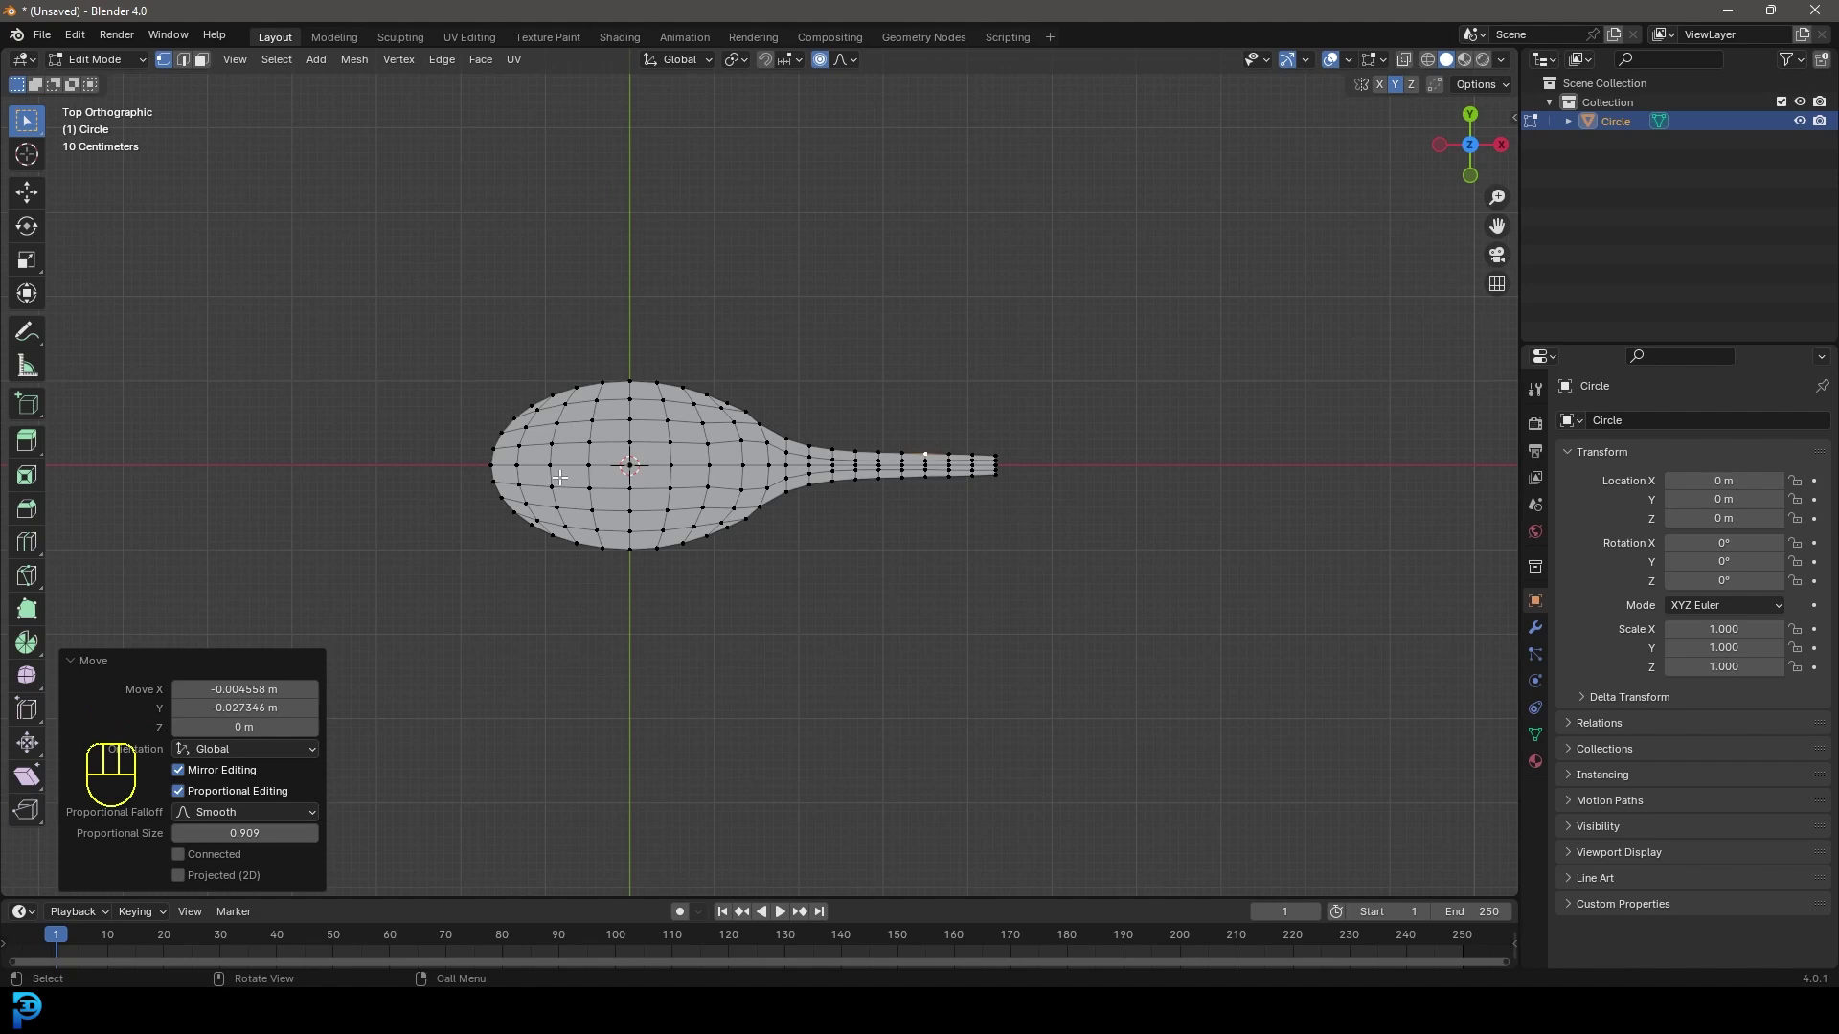
key("KP_1")
key("a")
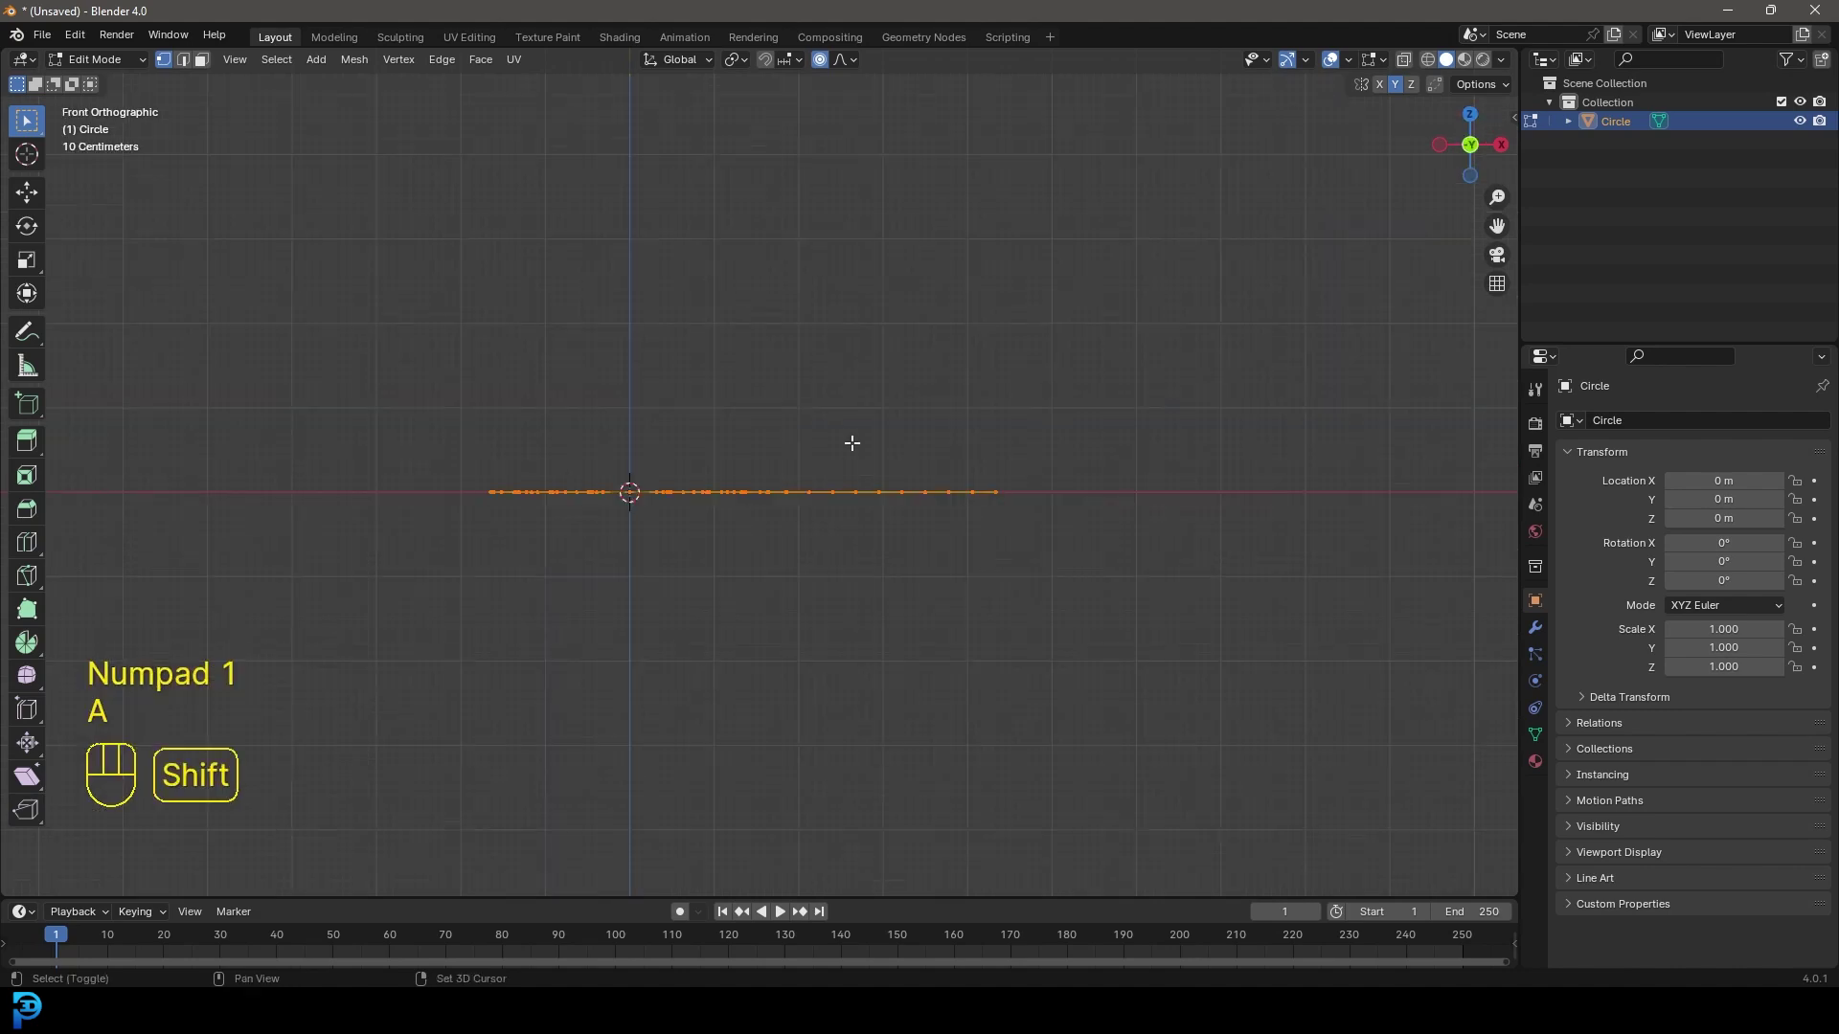
middle_click_drag(850, 440, 1025, 472, "shift")
key("r")
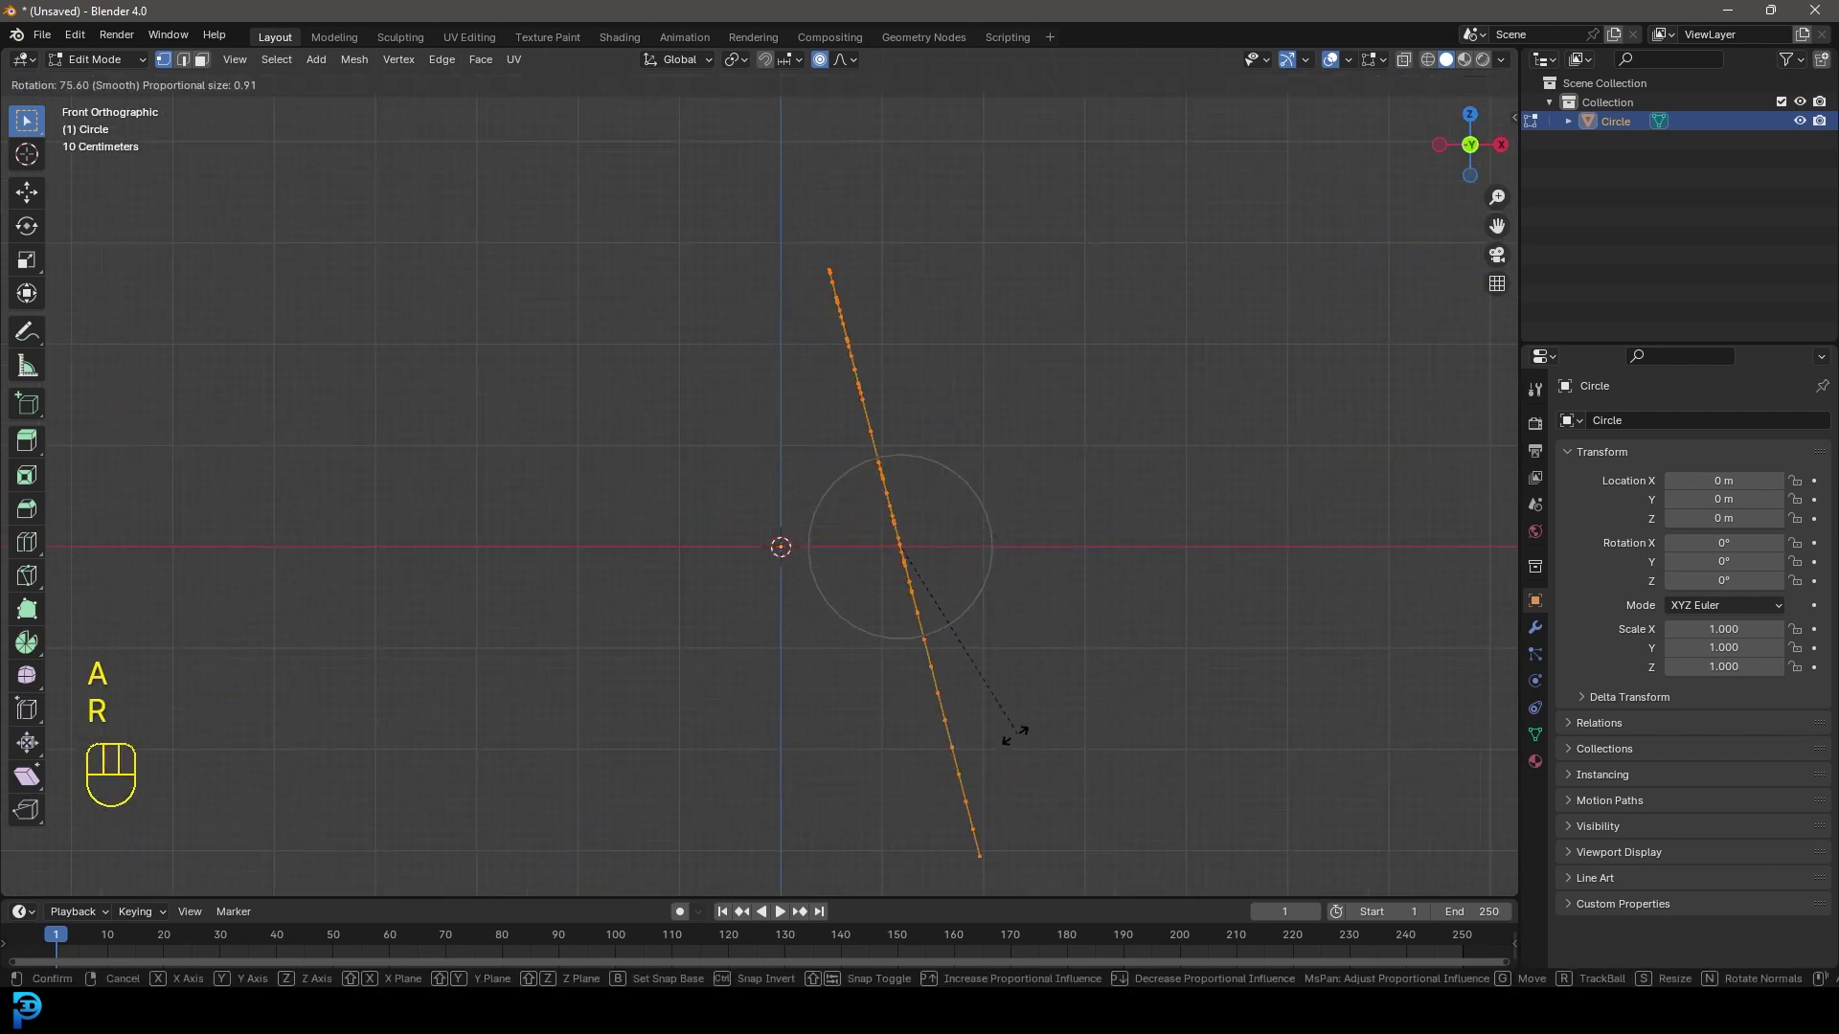
left_click(1095, 669)
key("g")
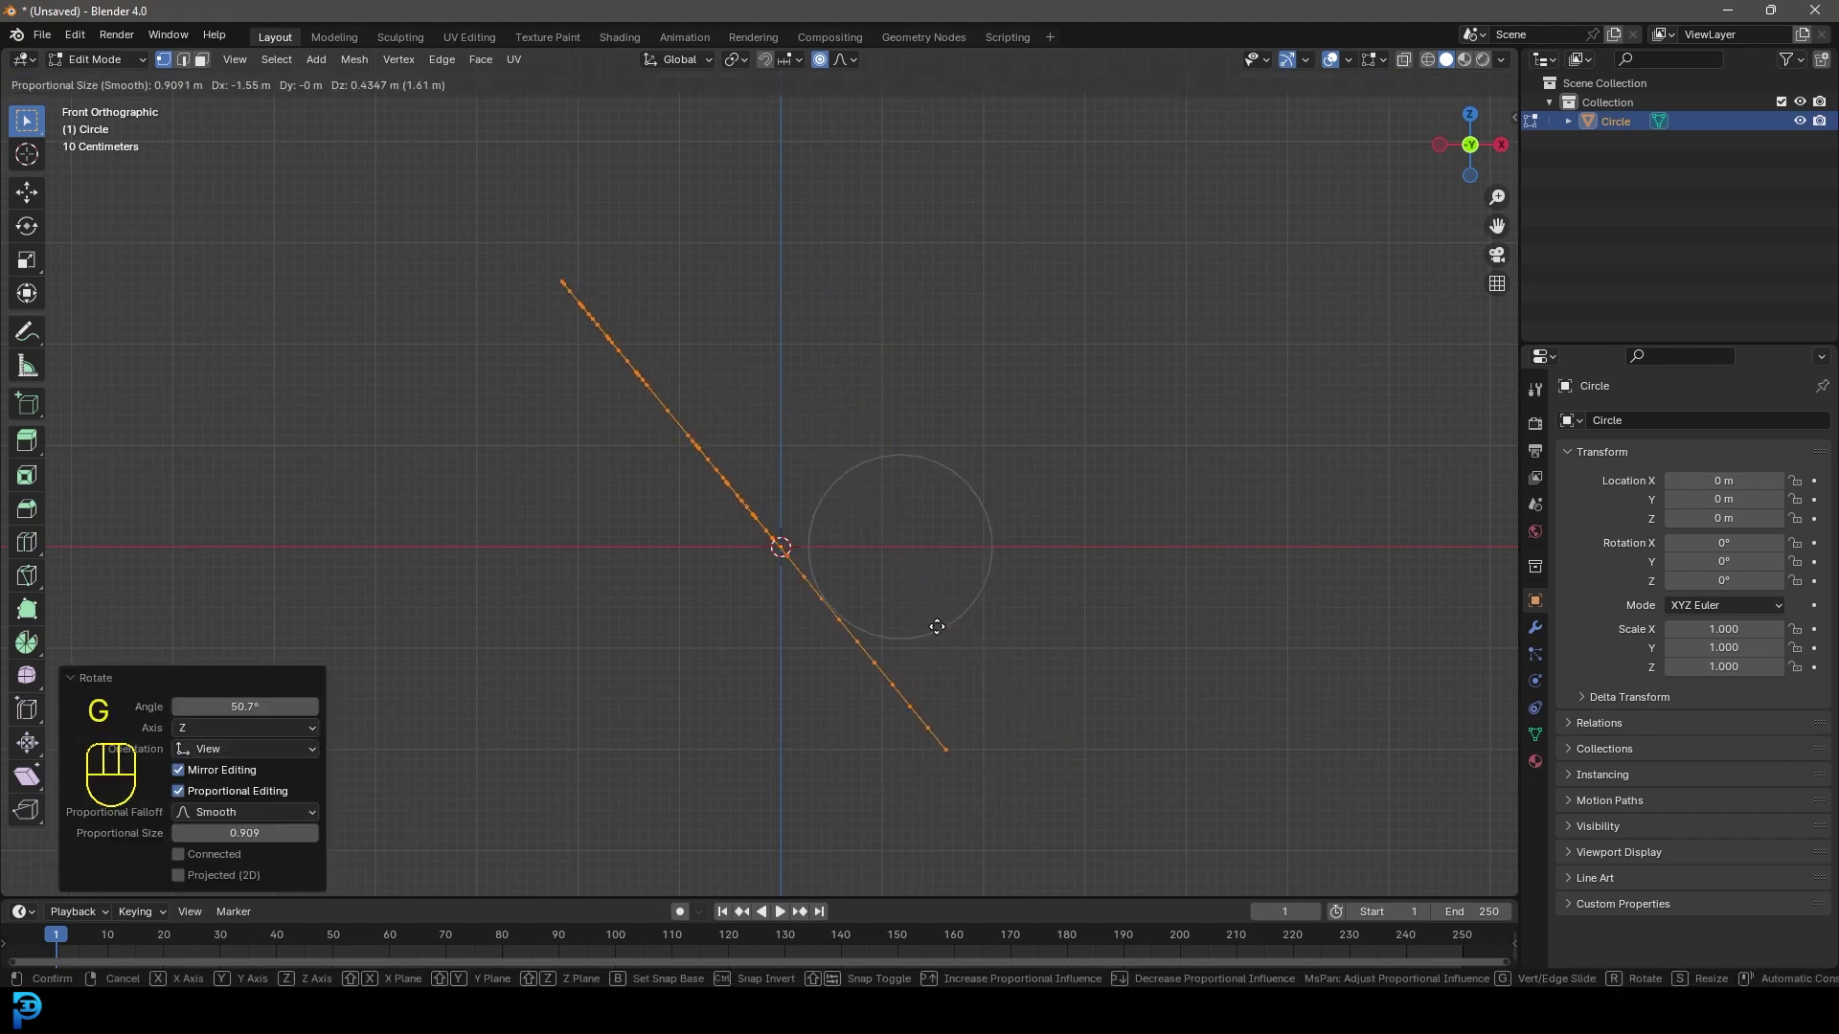
left_click(879, 555)
middle_click_drag(878, 556, 911, 480)
In wireframe front view, select the stem's lower end and move it about -0.93 m in X and -0.31 m in Z with proportional size 3.452
key("KP_1")
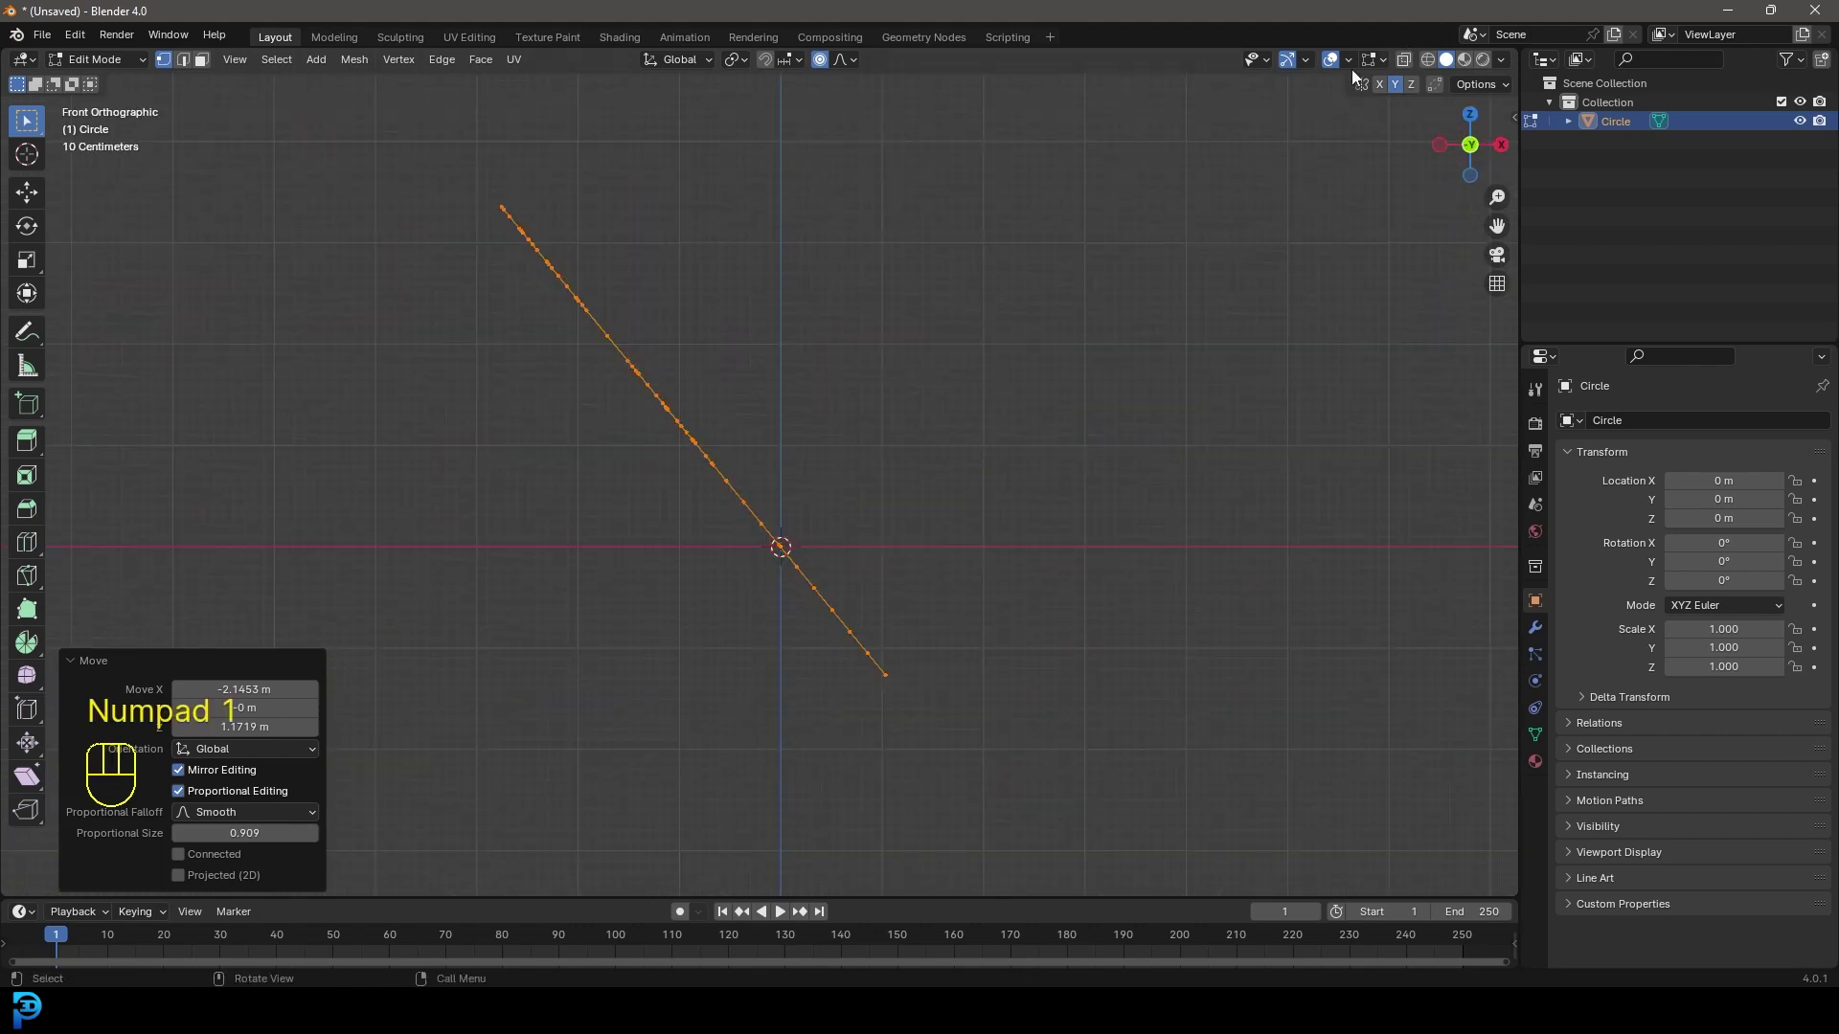
key("z")
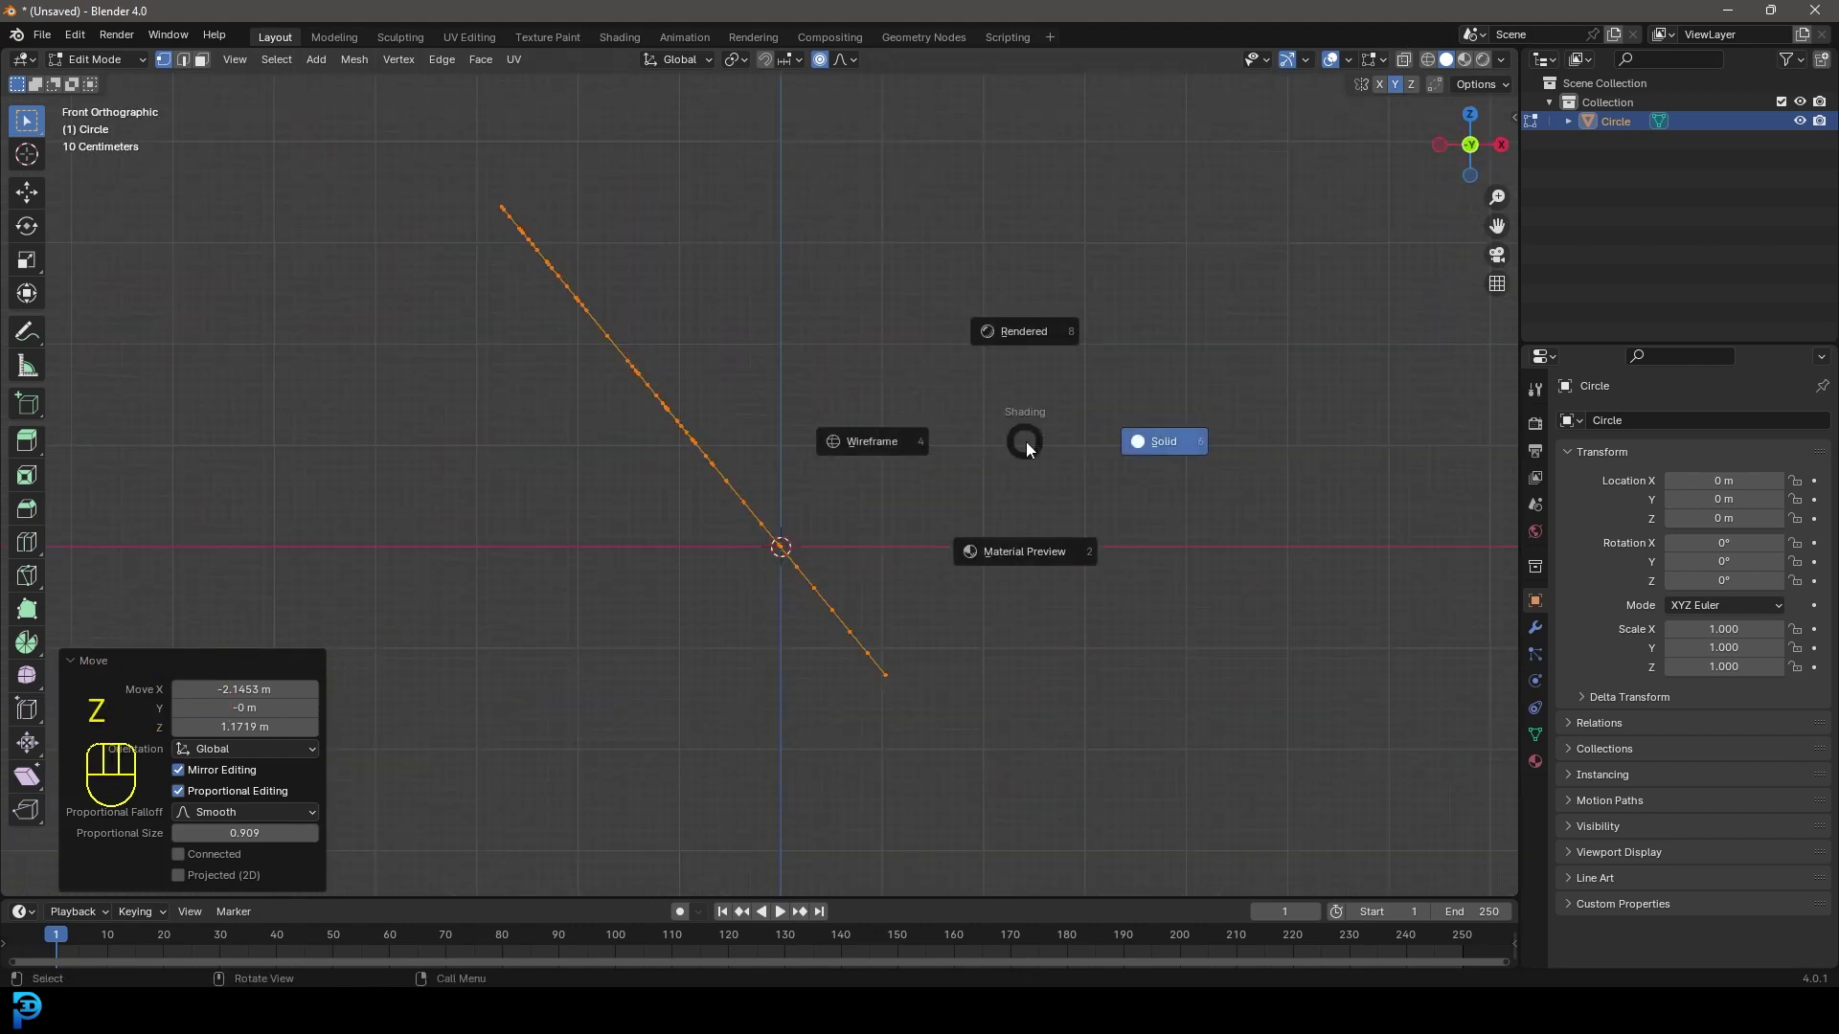
left_click(907, 444)
mouse_move(1054, 821)
left_mouse_down()
mouse_move(870, 653)
mouse_move(885, 662)
left_mouse_up()
middle_click_drag(1048, 655, 1061, 530, "shift")
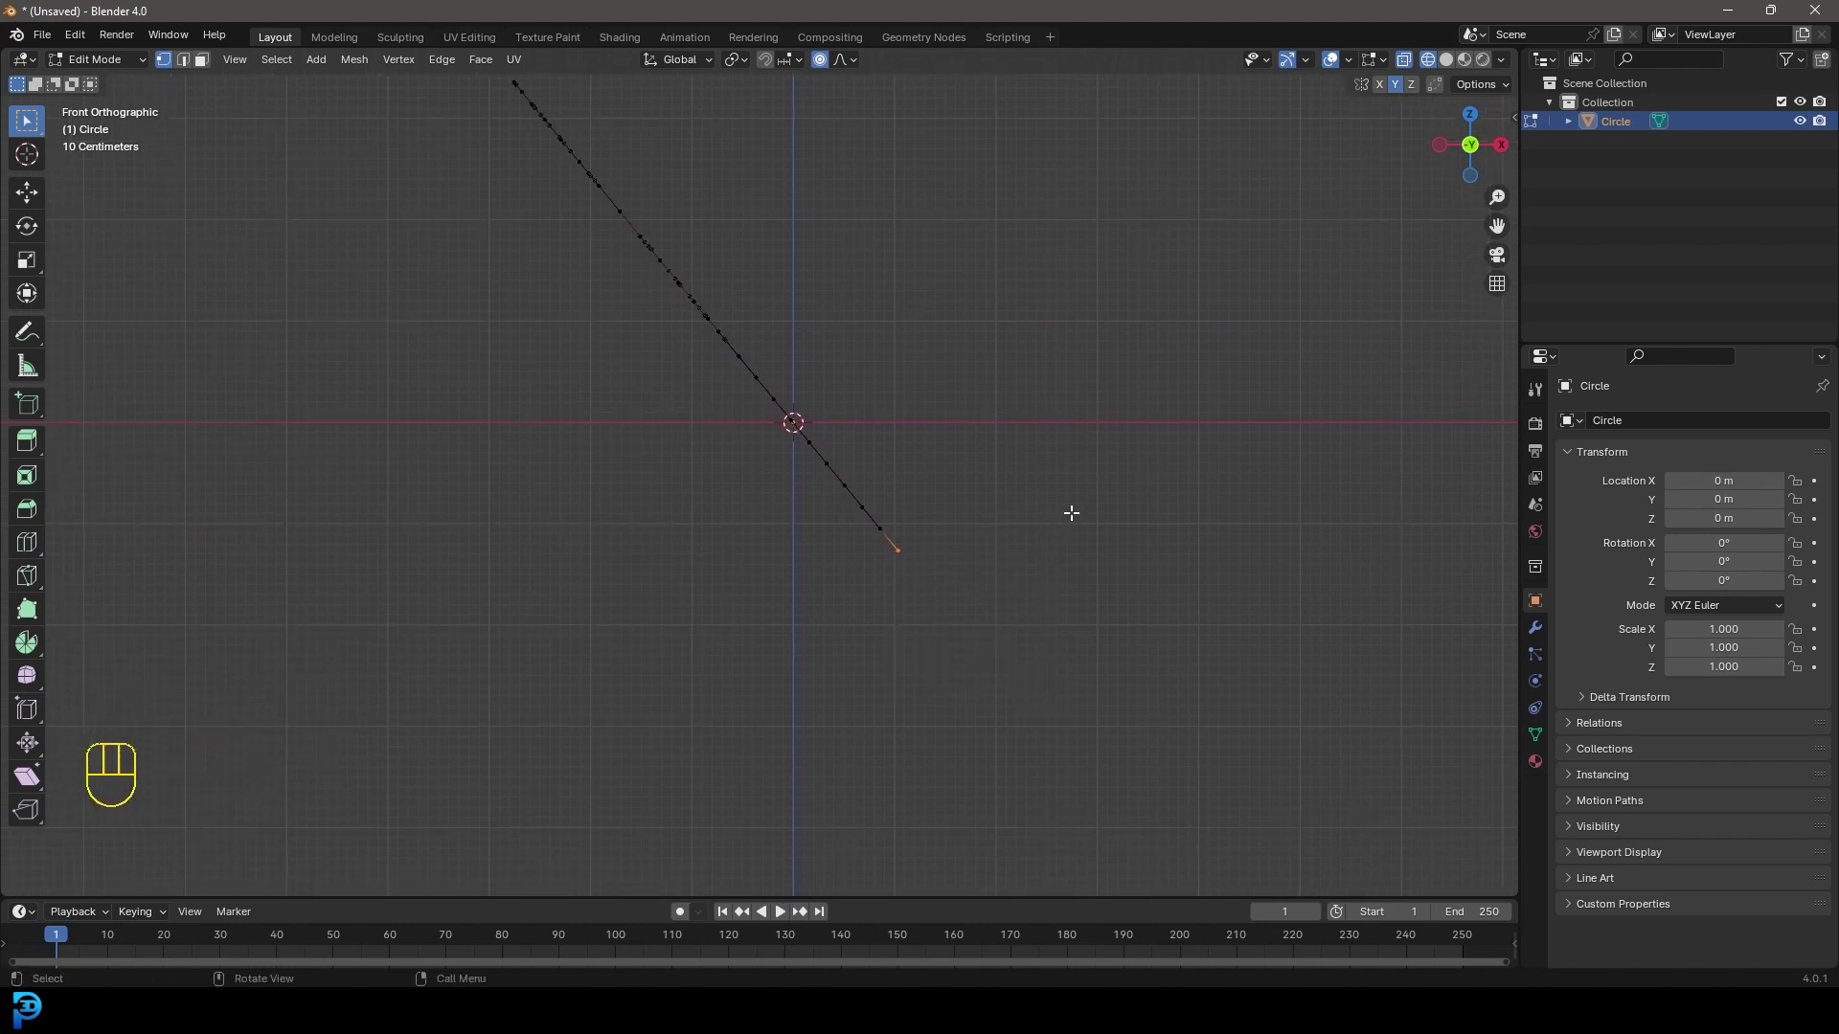
key("g")
right_click(1086, 587)
key("g")
scroll(996, 555, "down", 6)
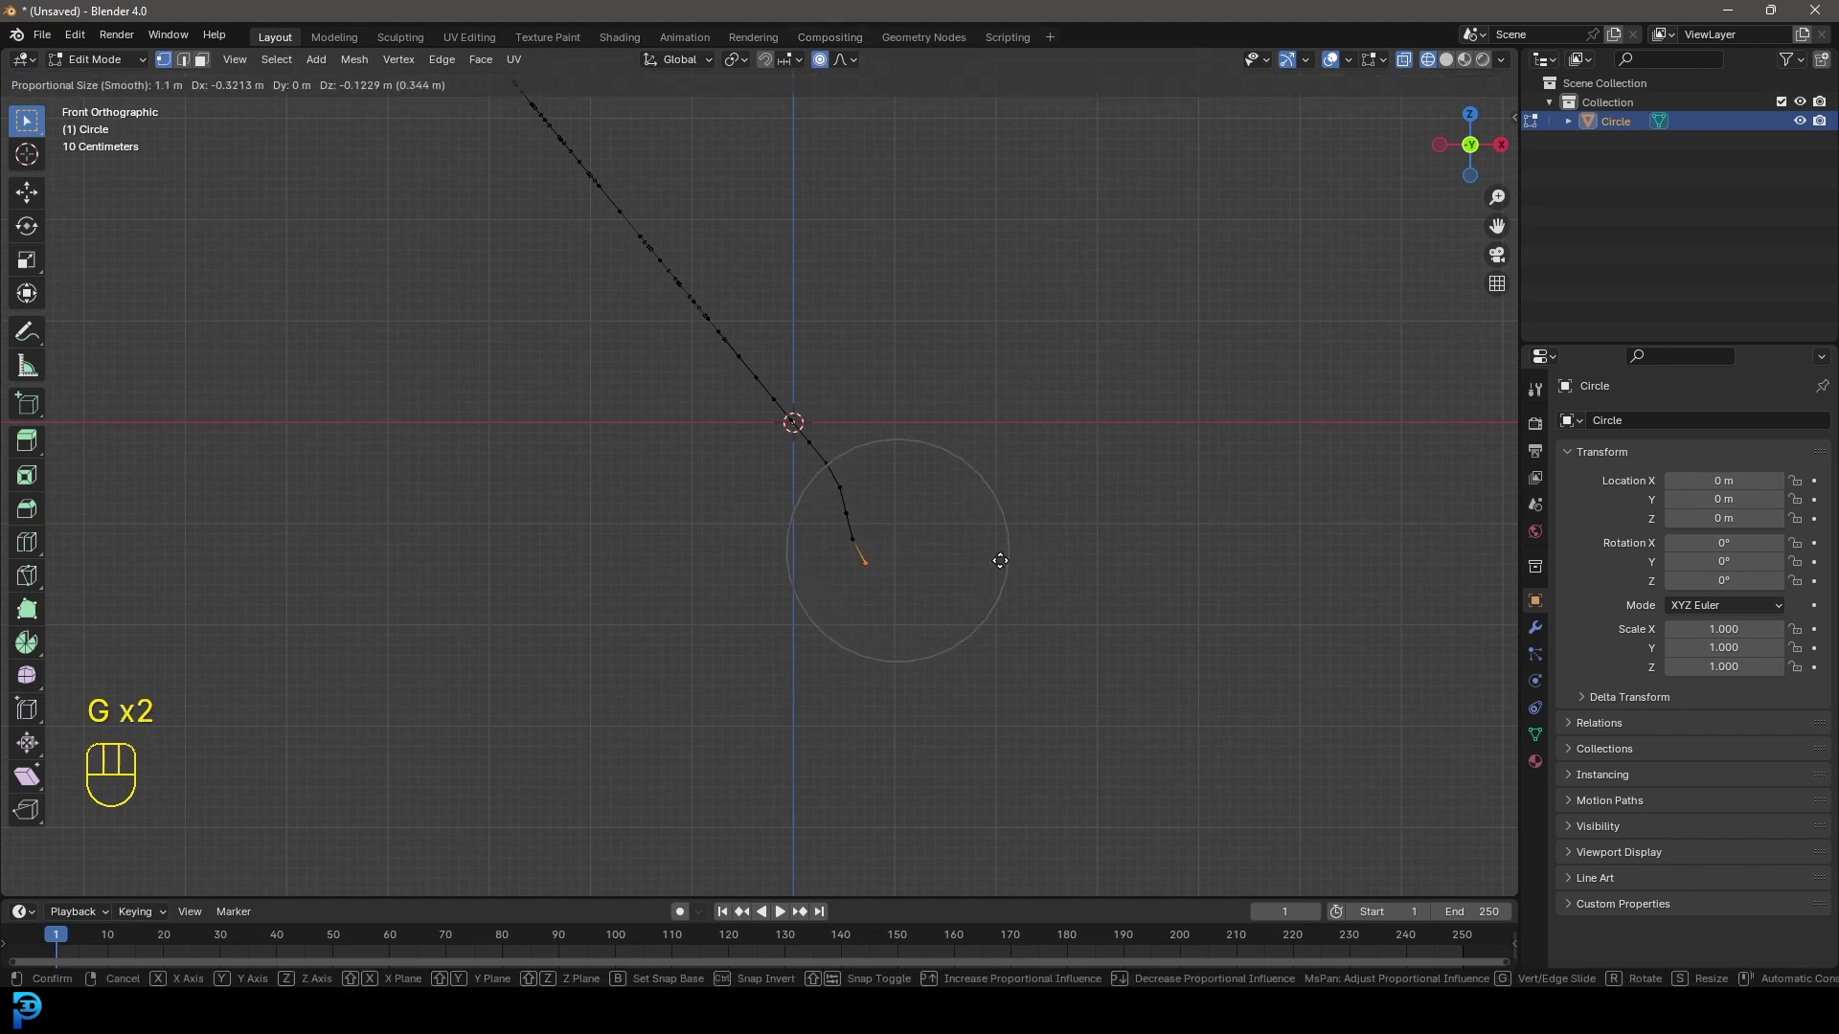
scroll(965, 573, "down", 6)
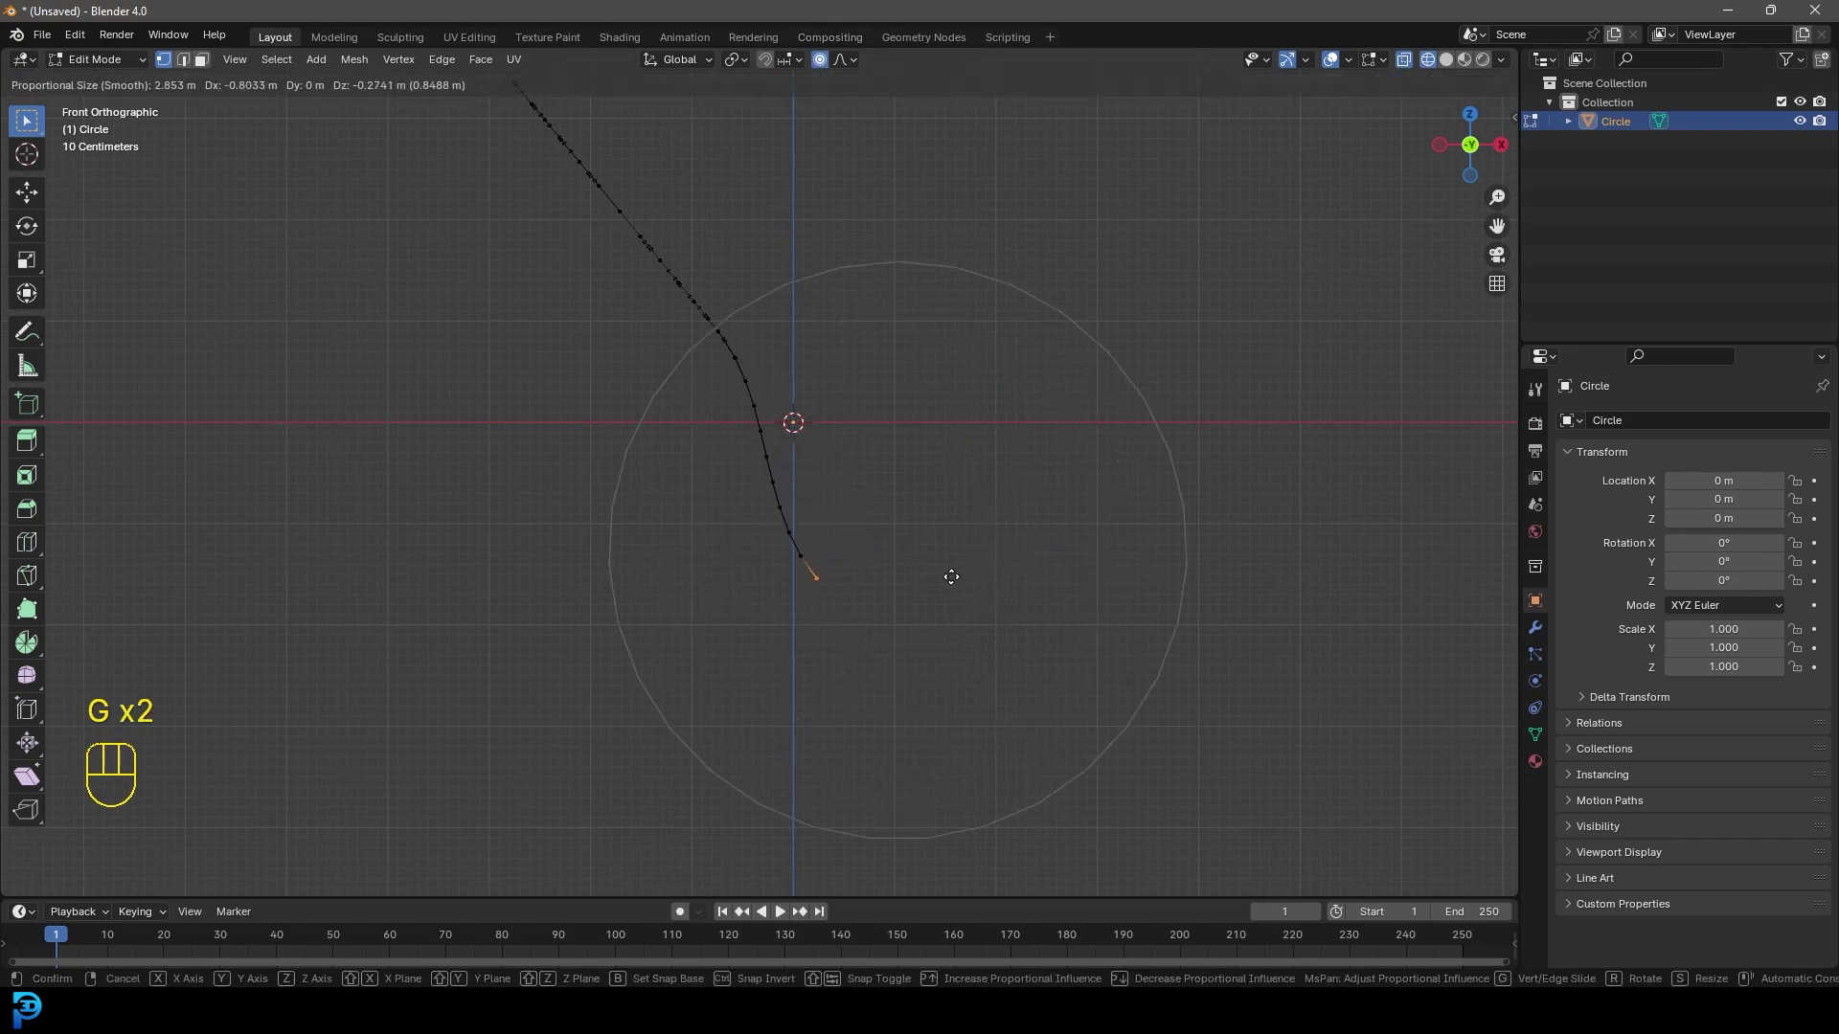
left_click(936, 580)
Rotate the stem's end about 24° and move it about -0.25 m in X and -0.23 m in Z with proportional size 4.177
key("r")
scroll(957, 594, "up", 6)
scroll(948, 630, "down", 8)
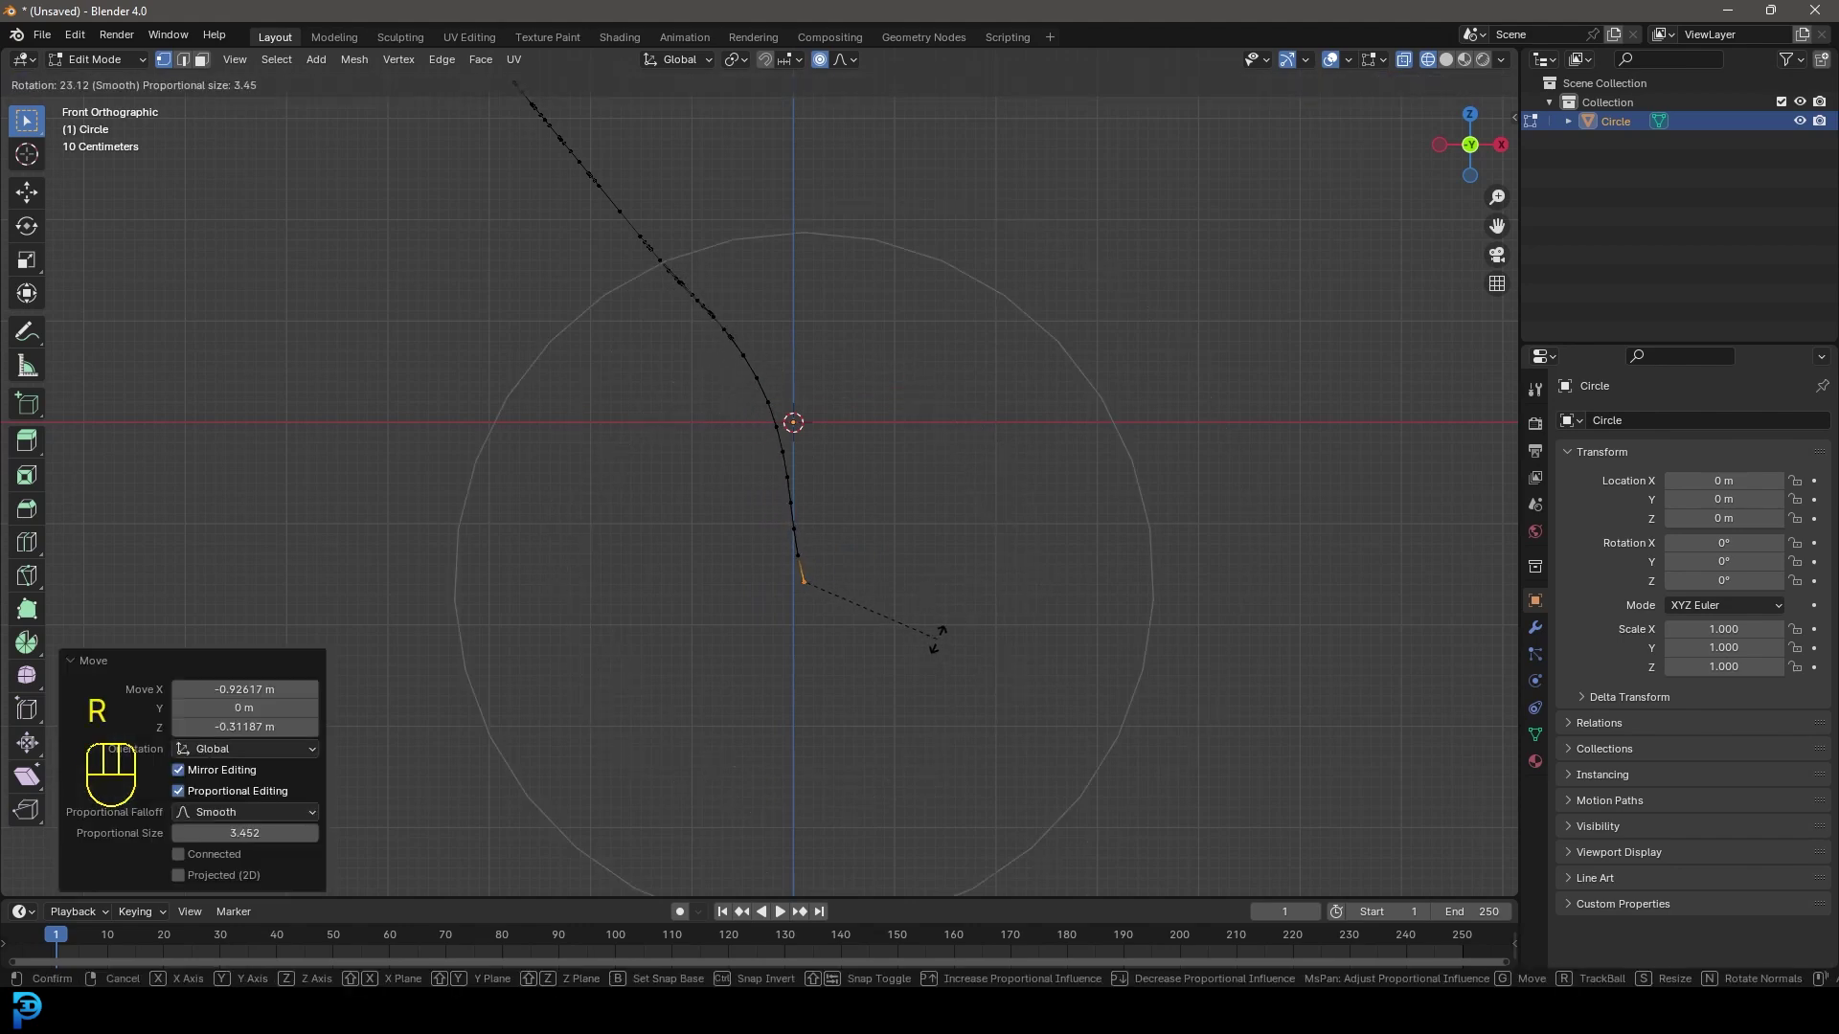
left_click(932, 641)
key("g")
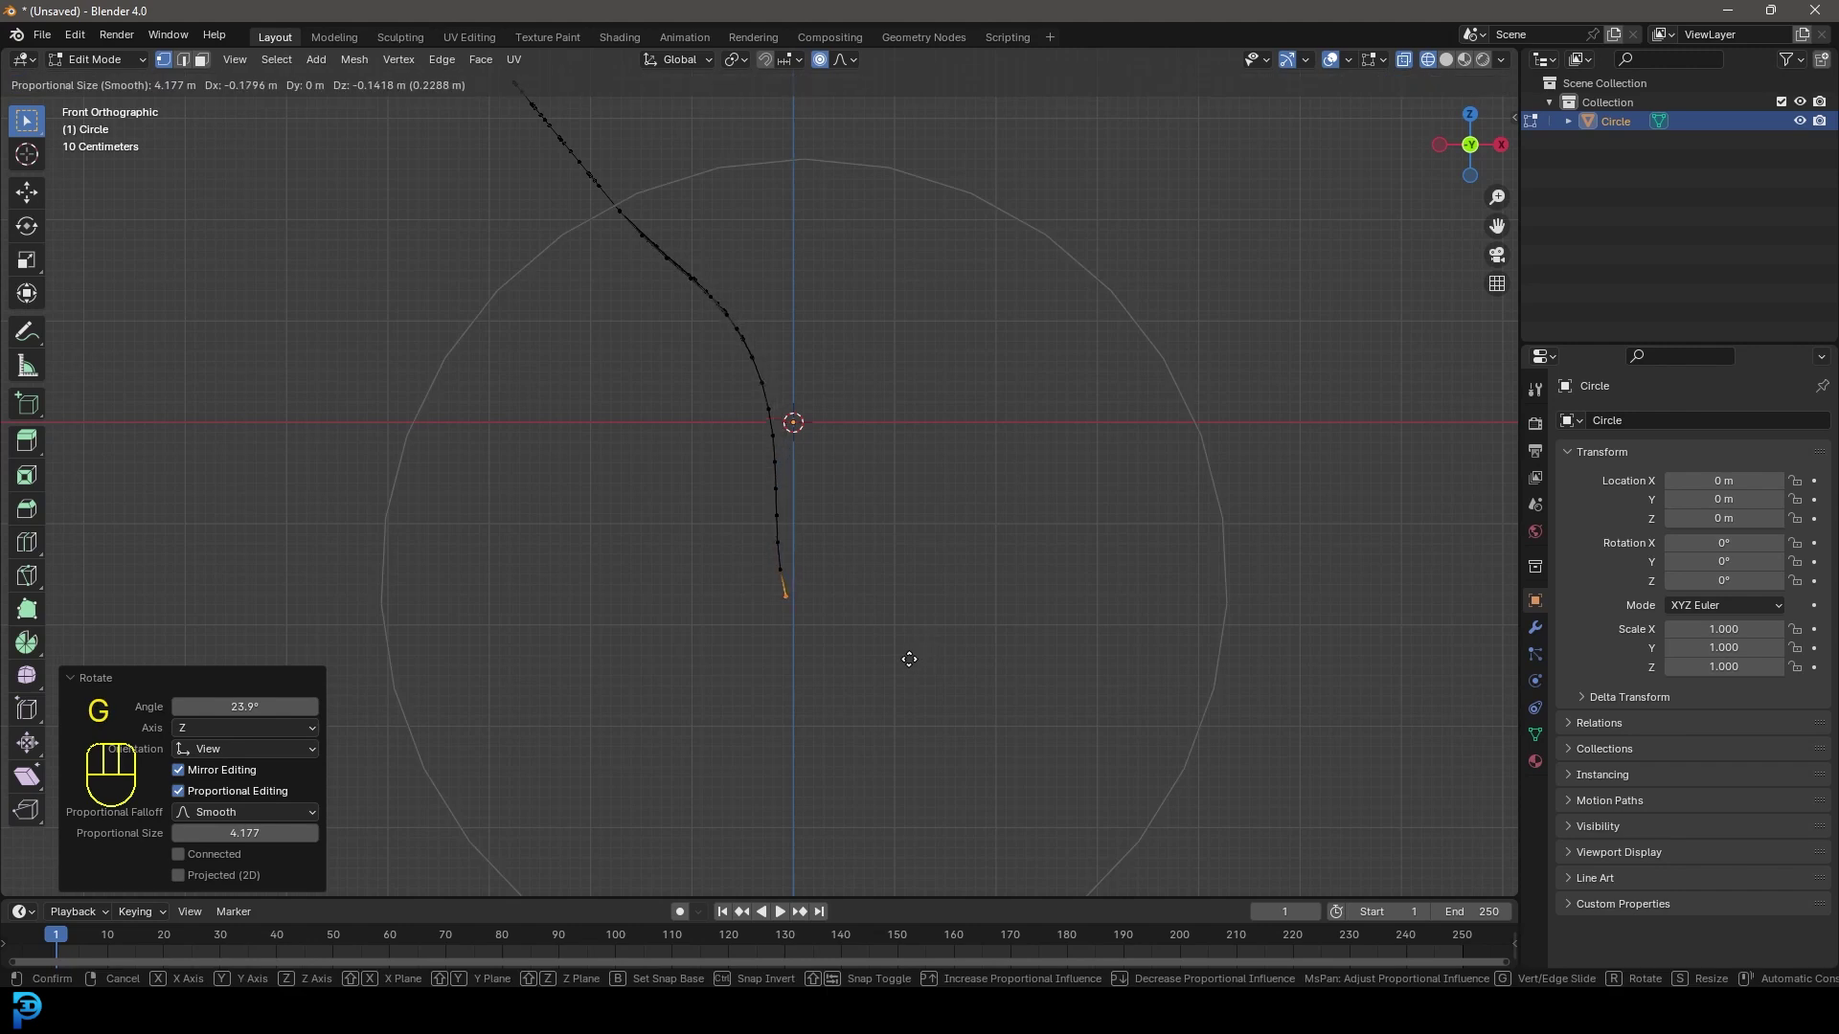
left_click(904, 665)
Rotate the stem's end about 10.5° with proportional size 1.21 to straighten its tip, and return to solid shading
key("r")
scroll(981, 634, "up", 13)
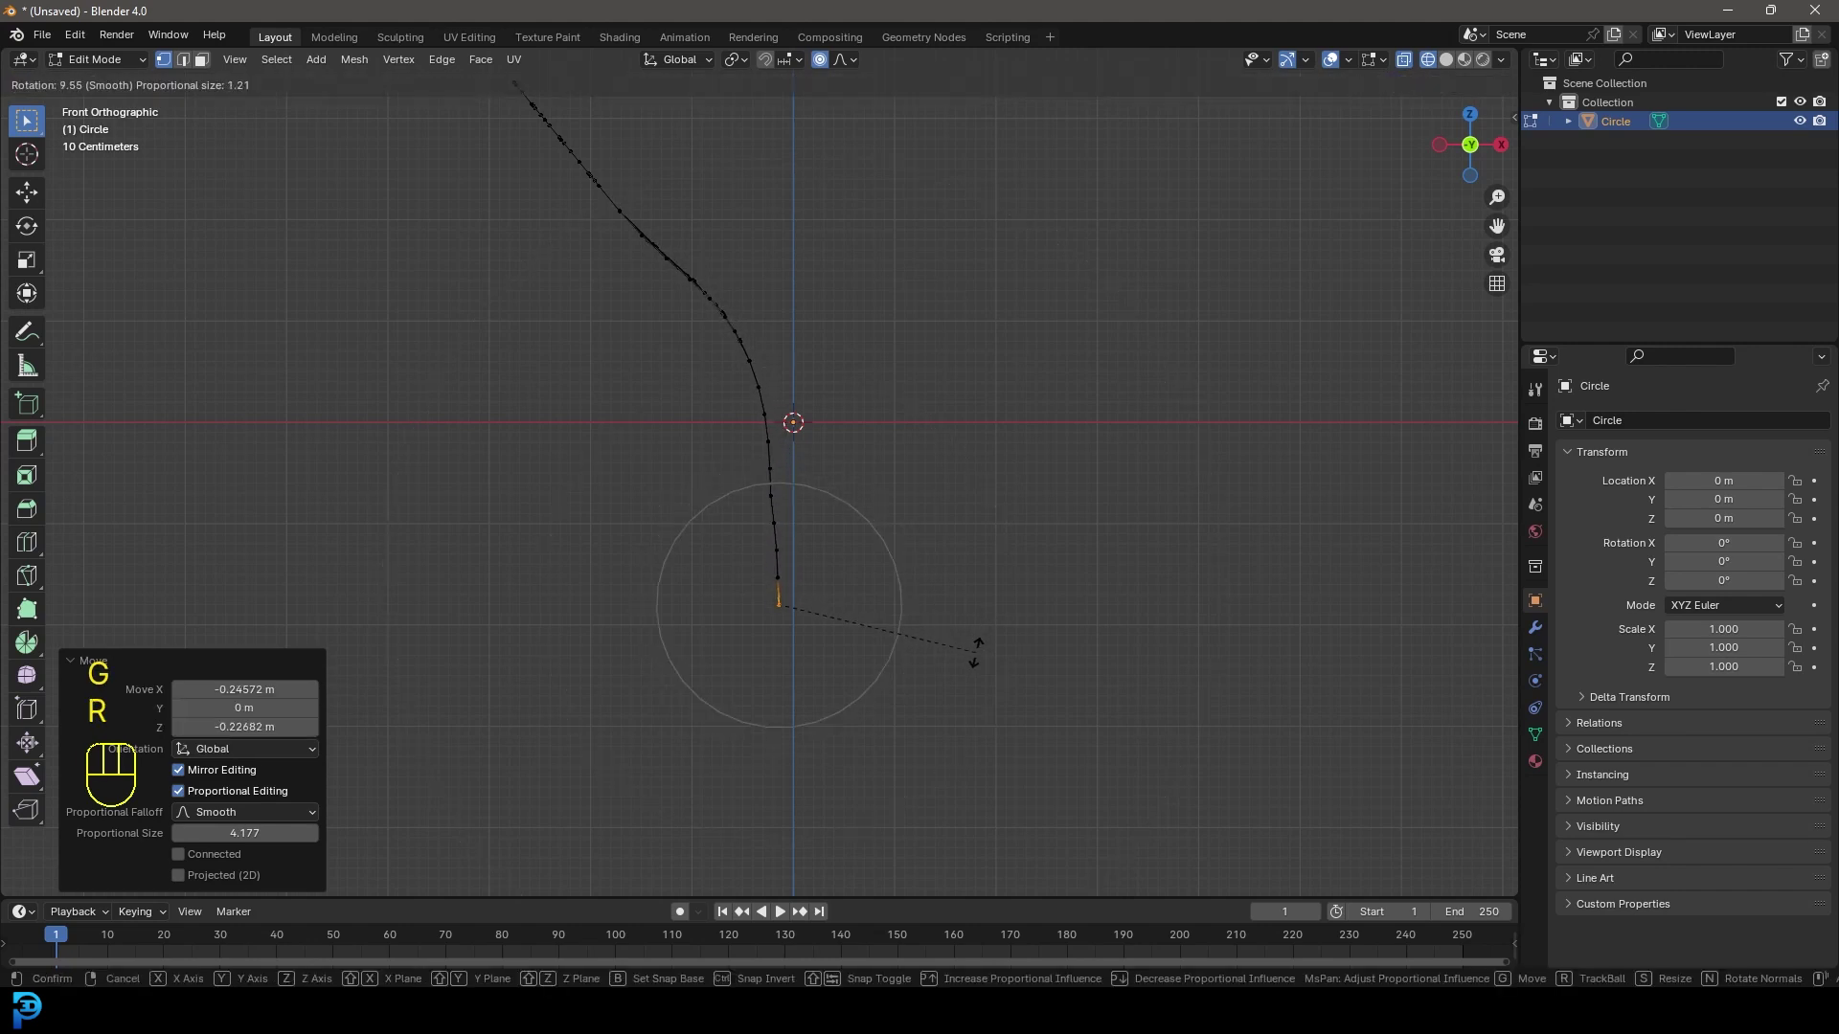
left_click(973, 653)
mouse_move(973, 655)
middle_mouse_down()
mouse_move(928, 485)
mouse_move(824, 492)
mouse_move(871, 406)
mouse_move(948, 415)
middle_mouse_up()
key("z")
left_click(1089, 418)
Select the petal's centre line of vertices from near the tip to the neck and move it about 0.3 m outward to cup the petal
middle_click_drag(751, 296, 779, 391)
scroll(779, 390, "up", 6)
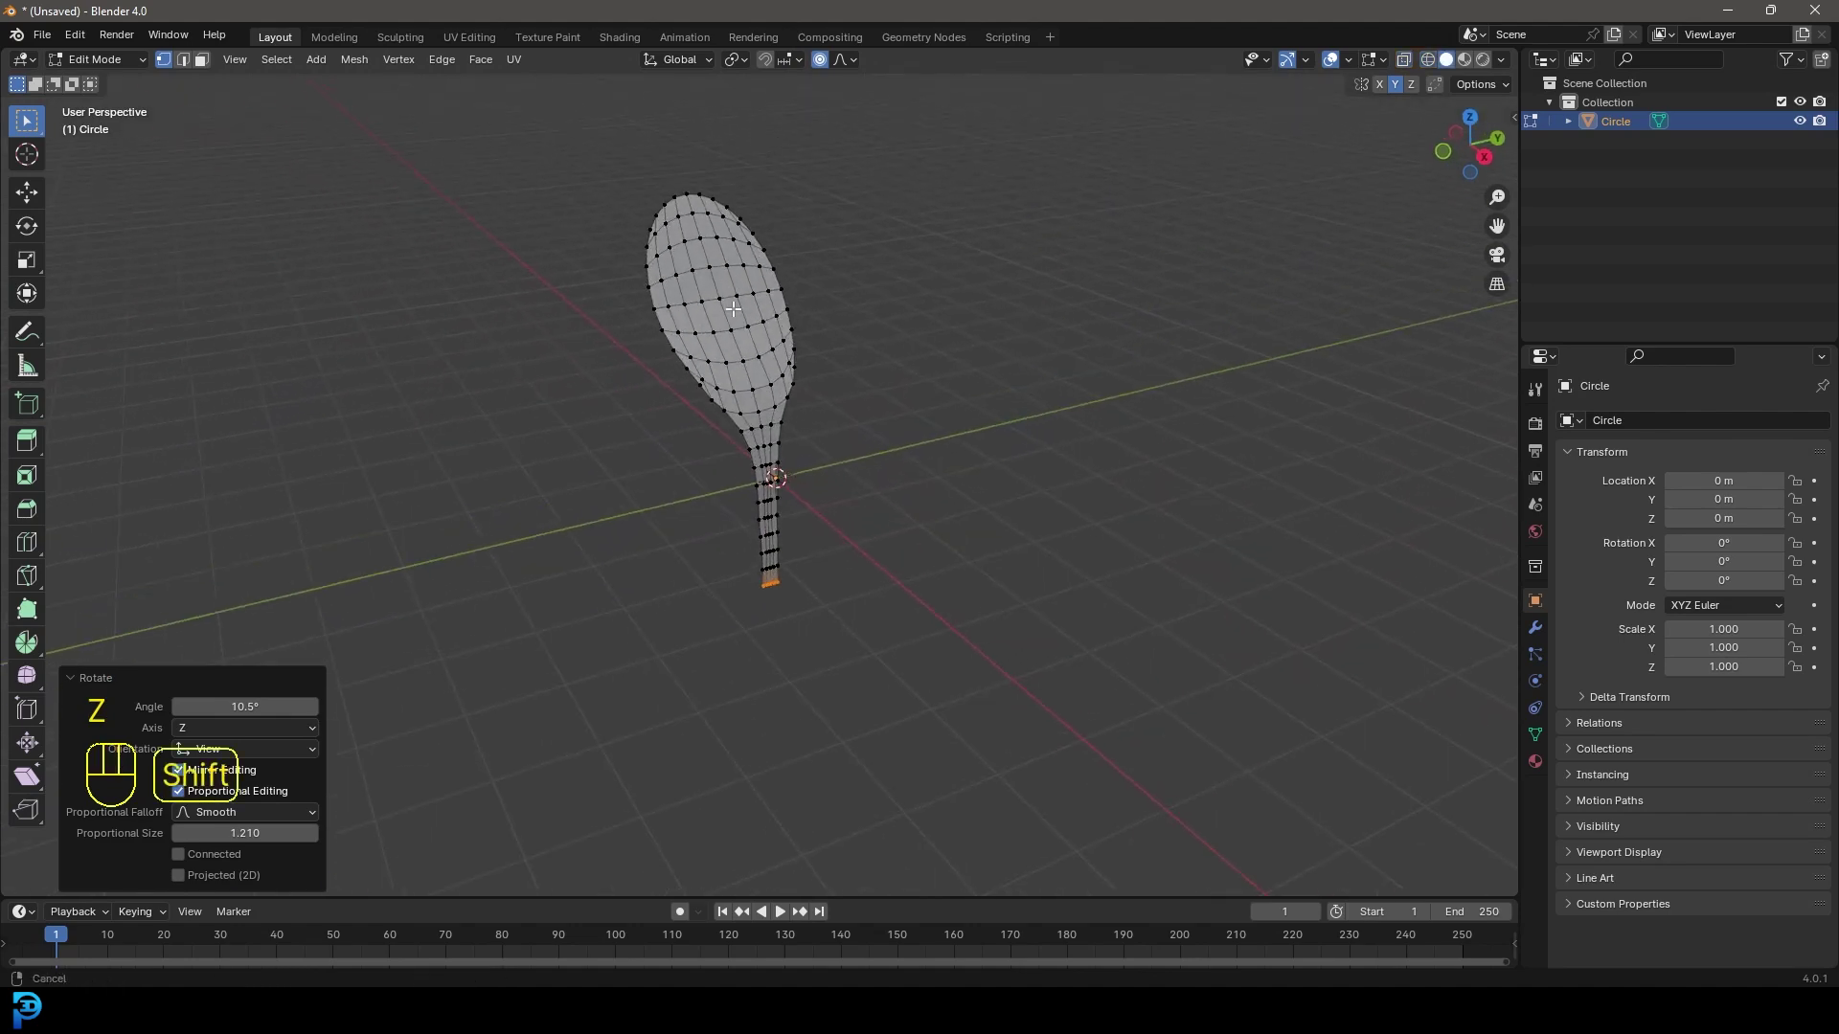
left_click(696, 247)
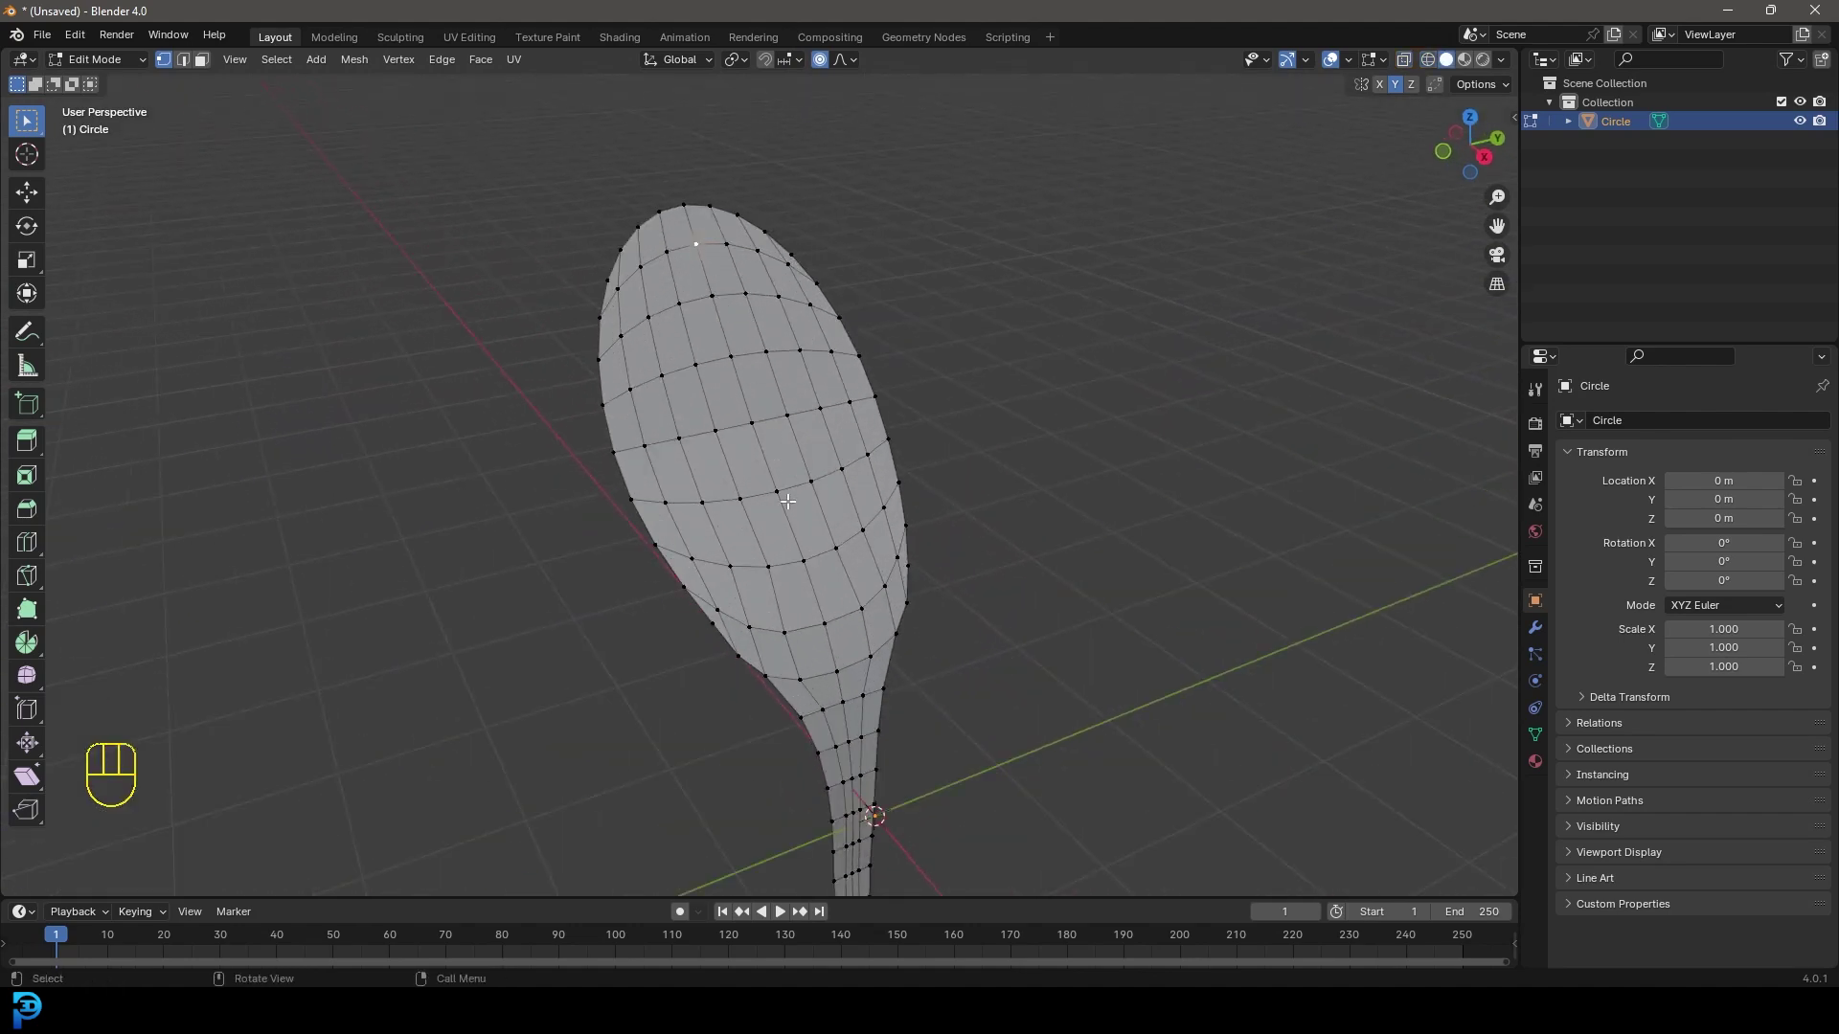
left_click(807, 604, "ctrl+shift")
middle_click_drag(807, 604, 883, 403)
key("KP_1")
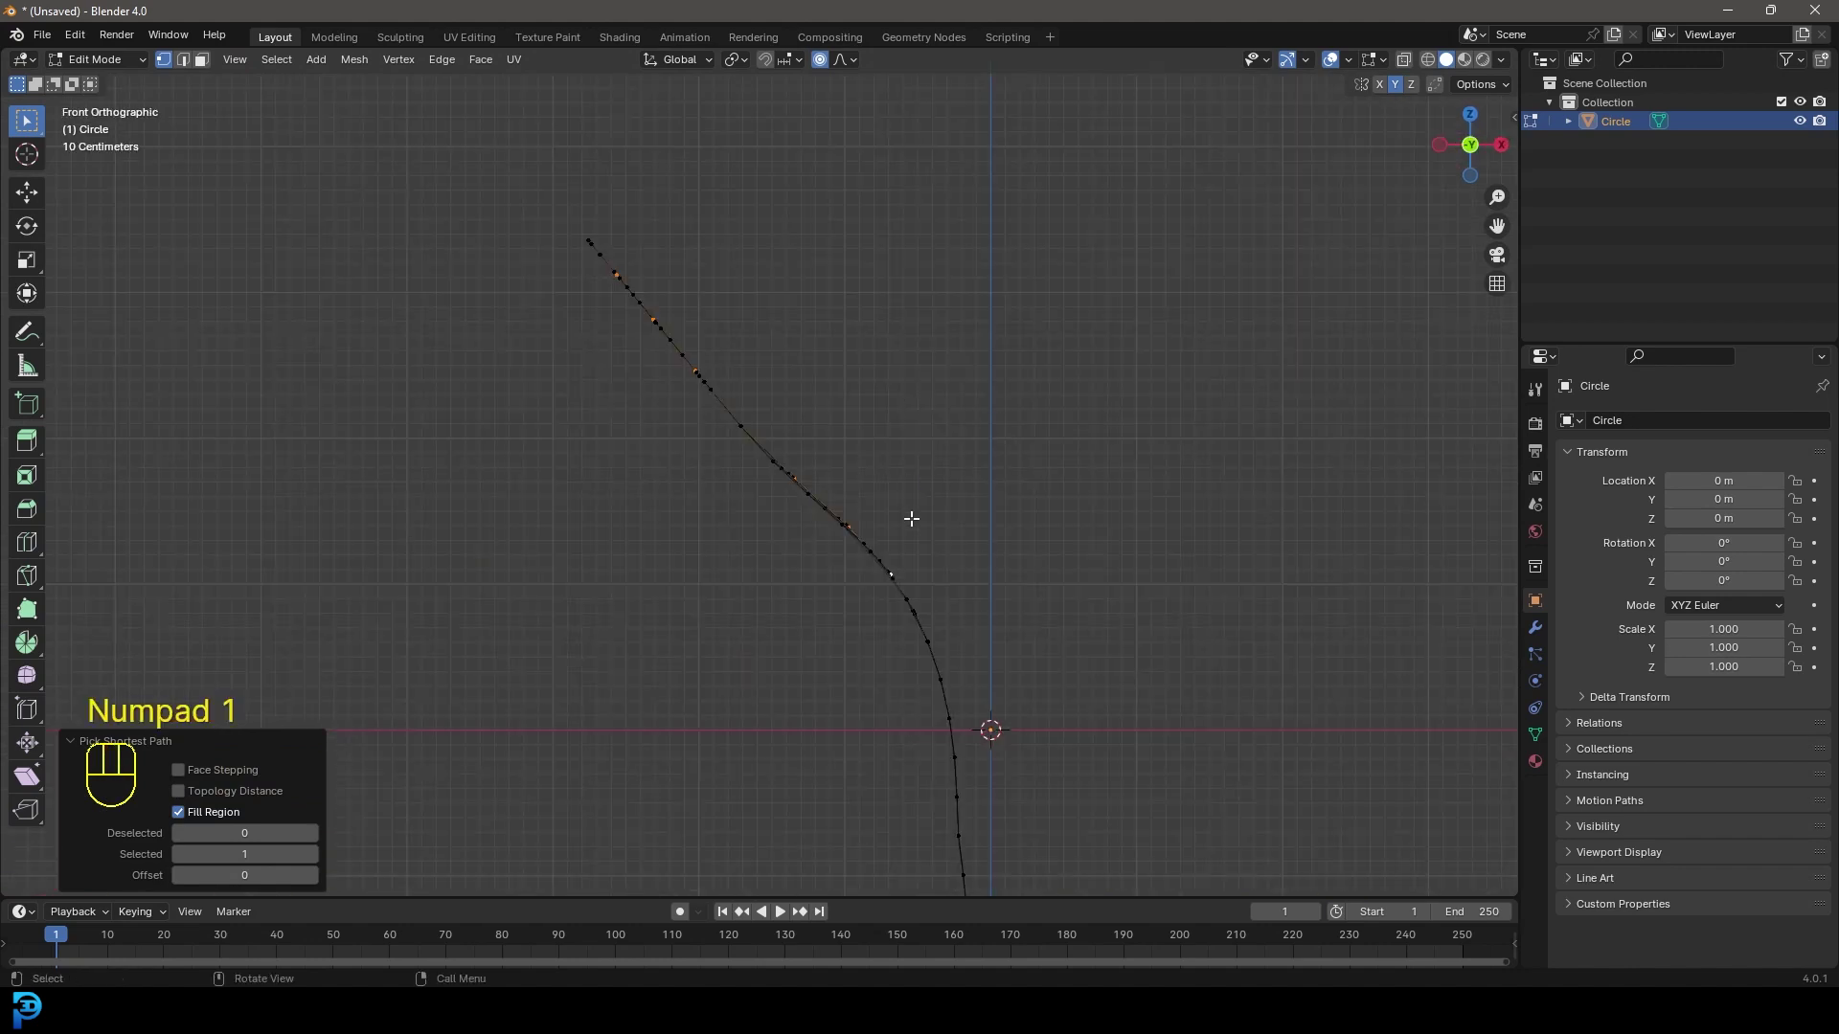
key("g")
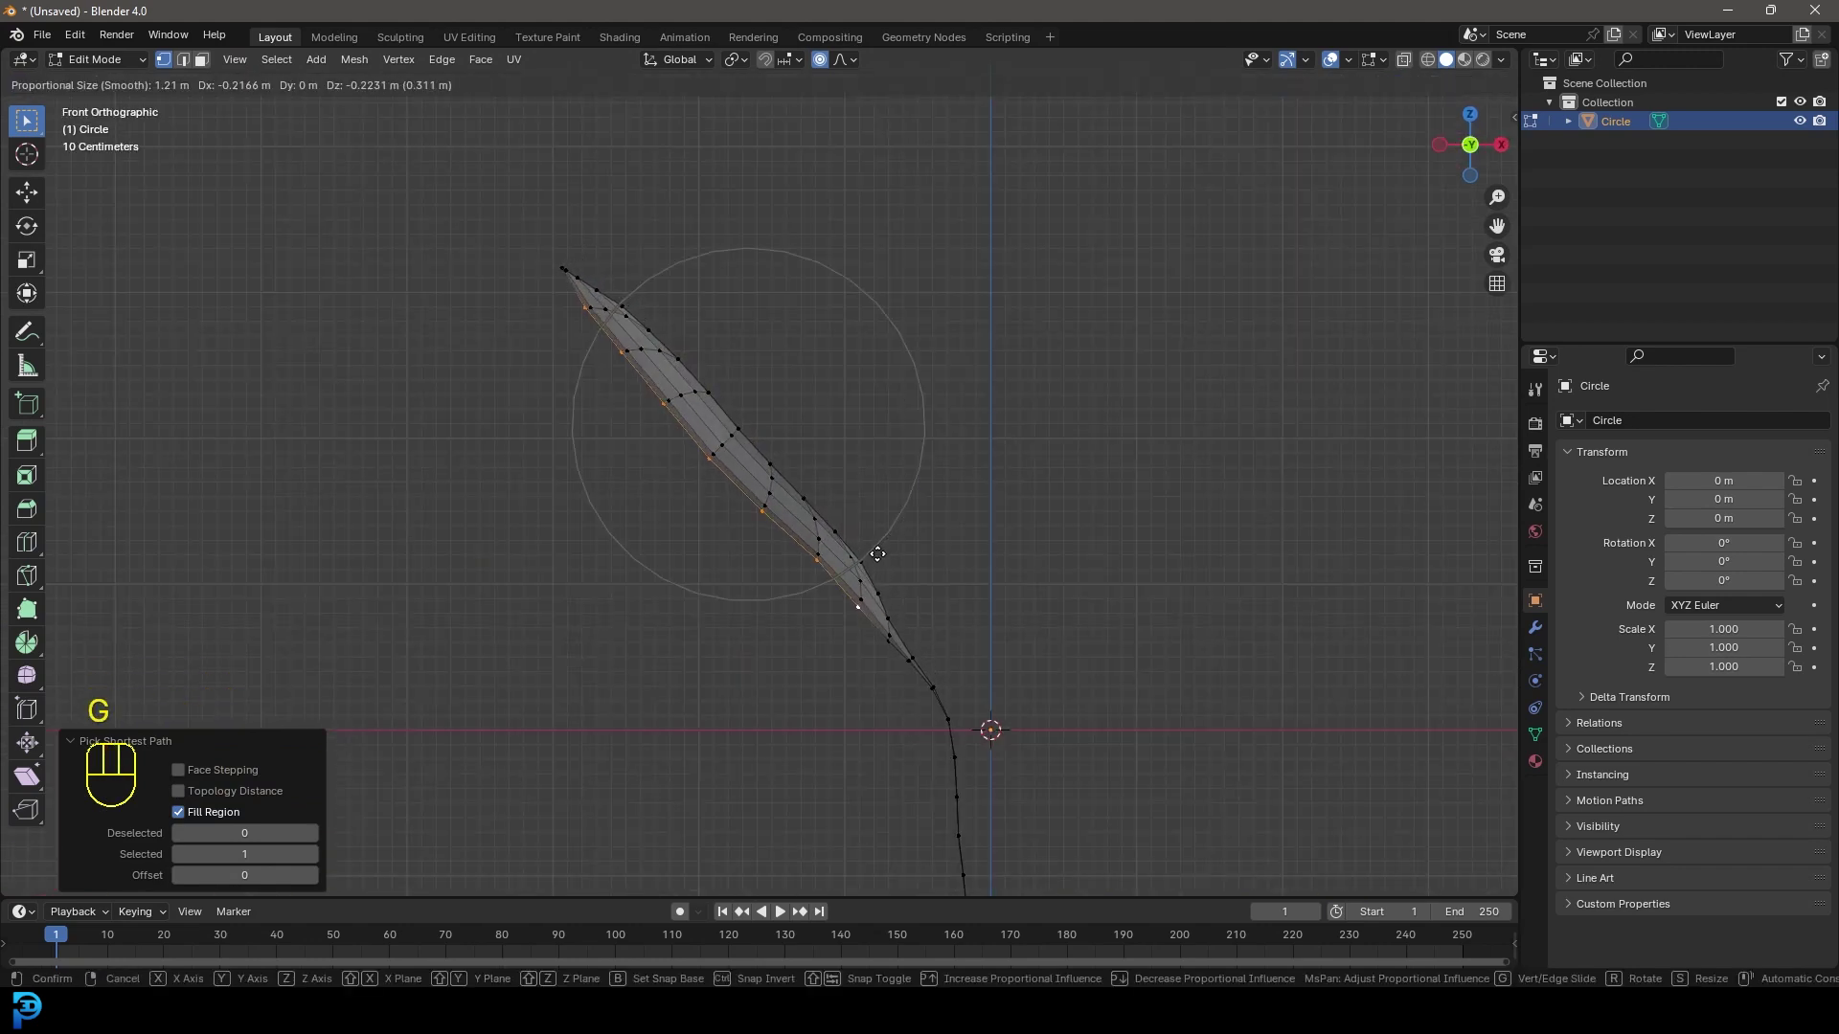
left_click(875, 551)
Nudge individual centre-line vertices in the middle of the petal outward to deepen the cup, and return to Object Mode
left_click(699, 460)
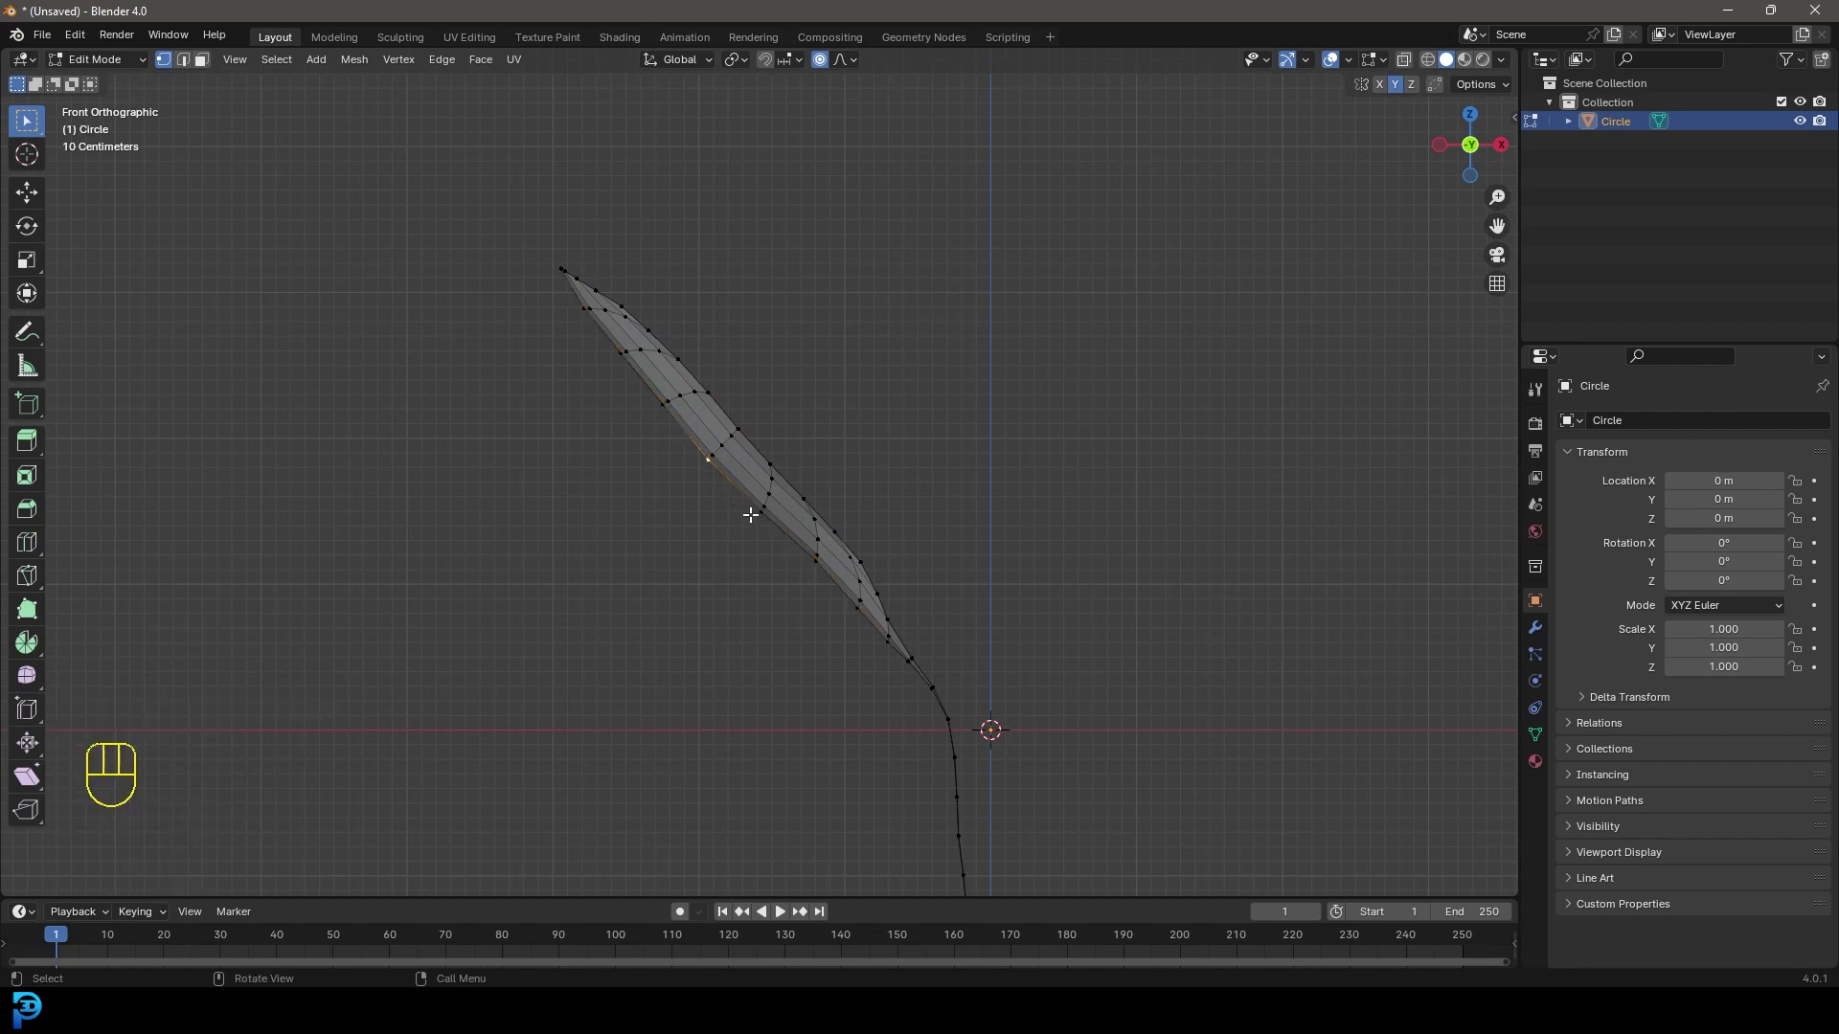
key("g")
left_click(760, 522)
key("g")
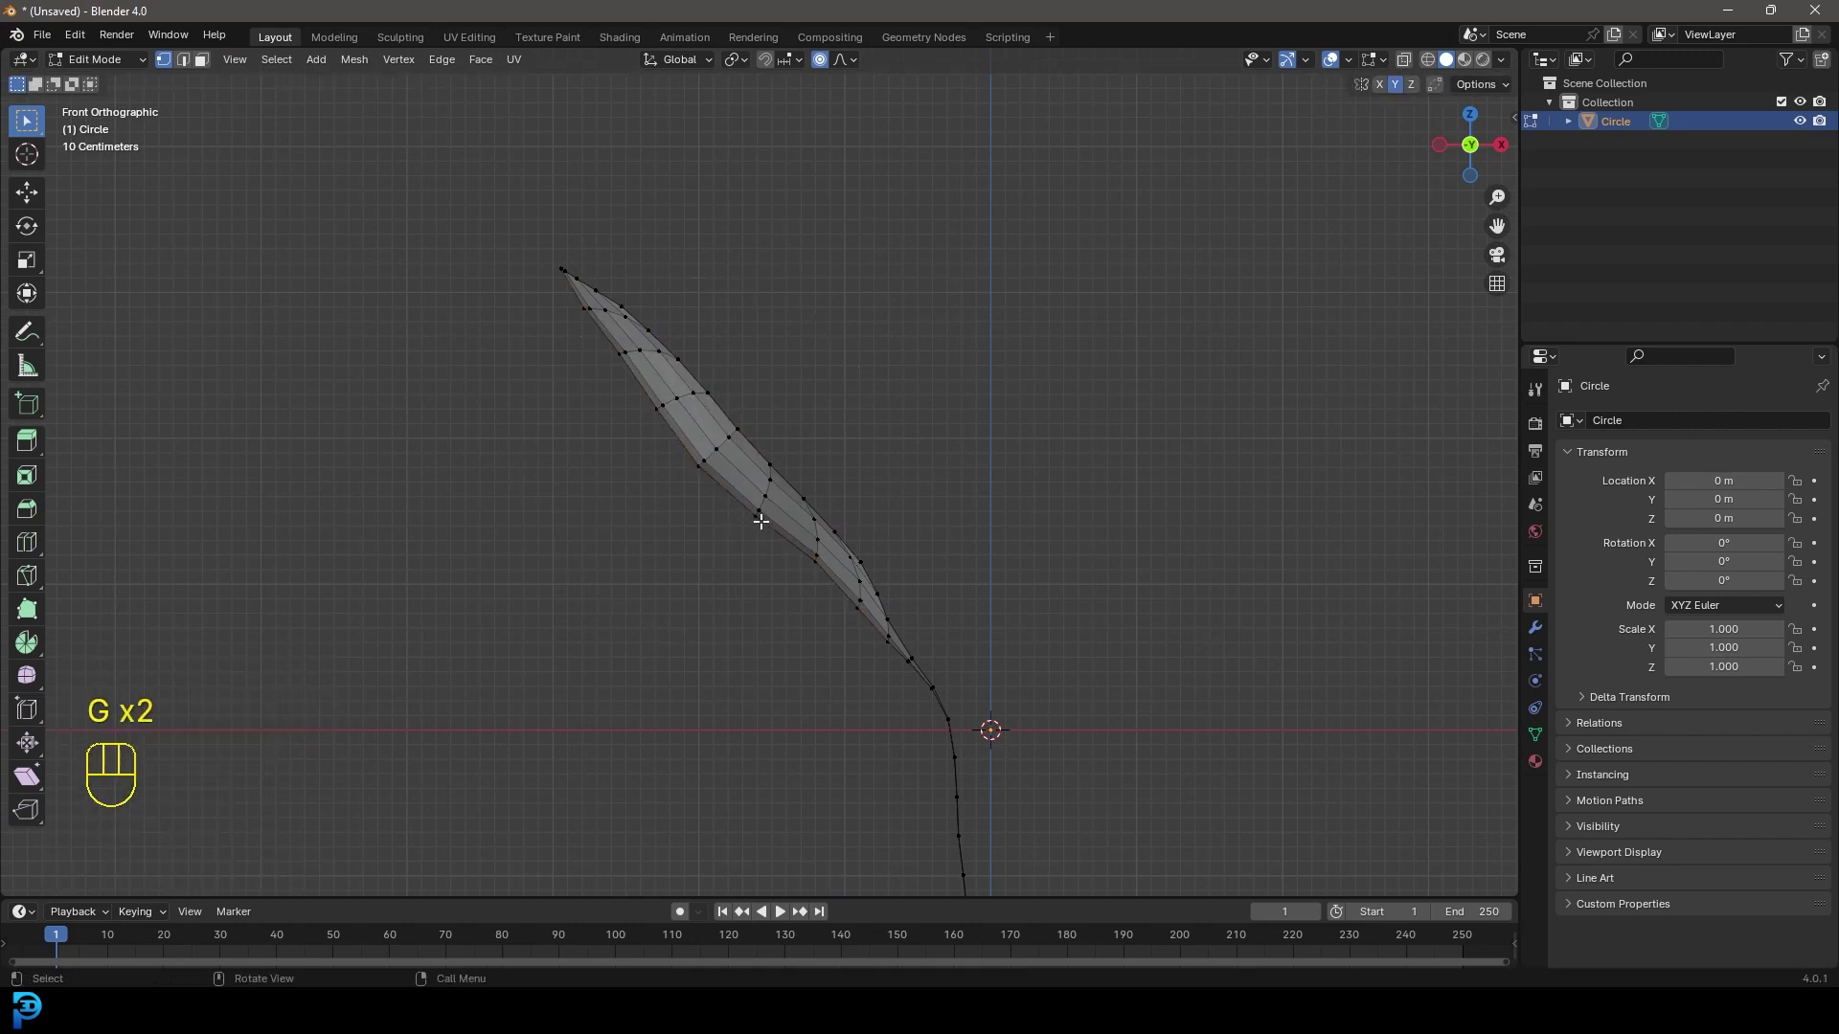
key("g")
left_click(780, 551)
scroll(862, 431, "down", 5)
middle_click_drag(924, 360, 817, 412)
key("Tab")
Add a cube-shaped empty with a 1 m radius at the world origin
middle_click_drag(865, 299, 864, 384)
key("shift+a")
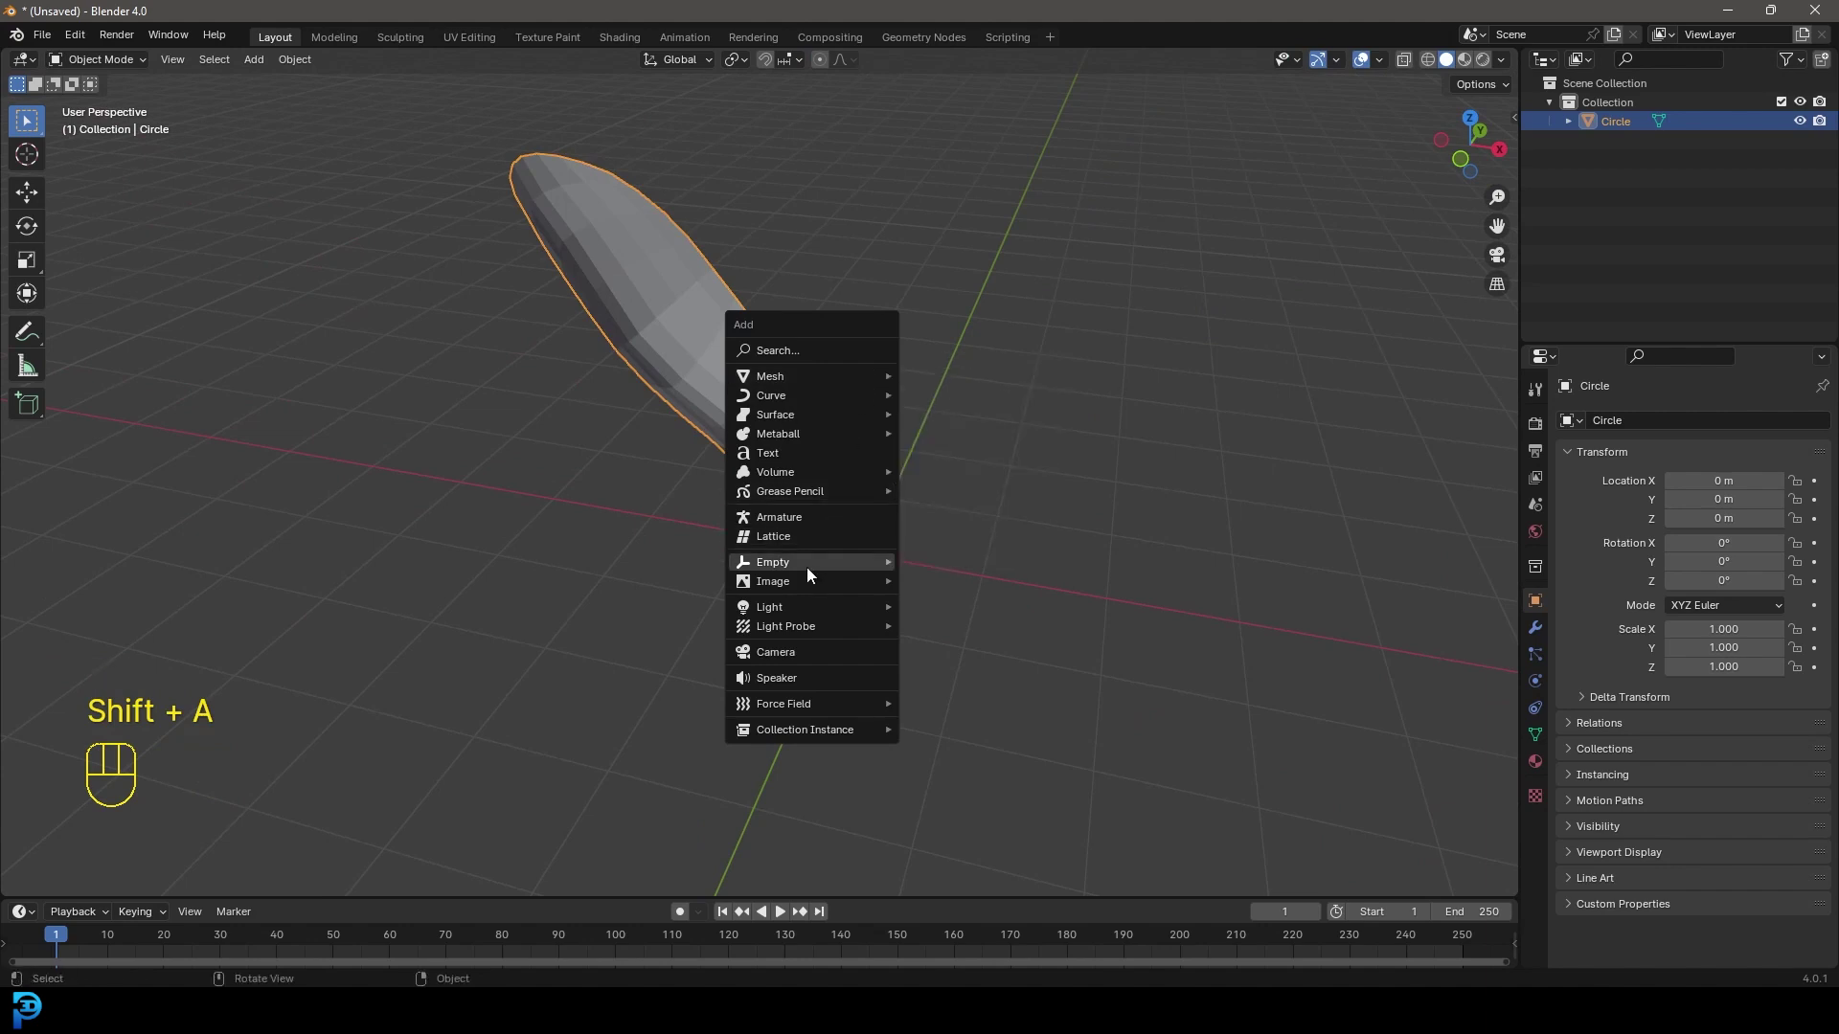
mouse_move(806, 568)
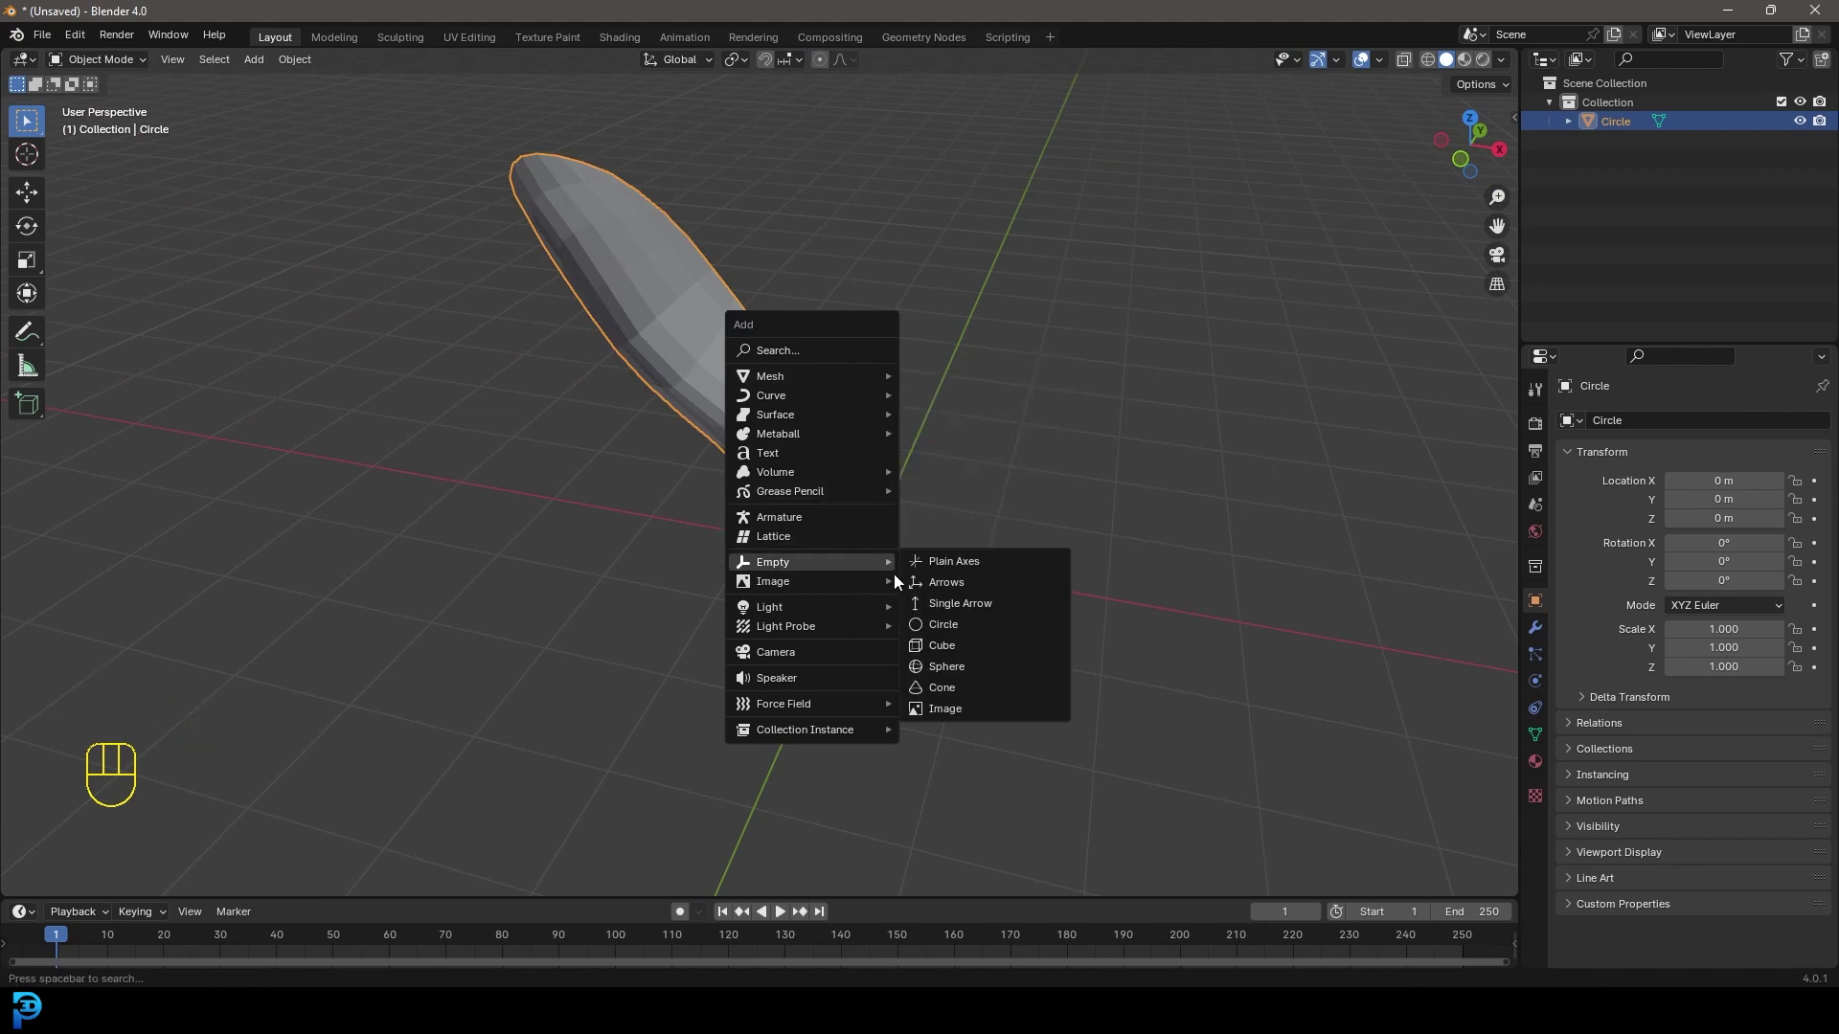
left_click(948, 645)
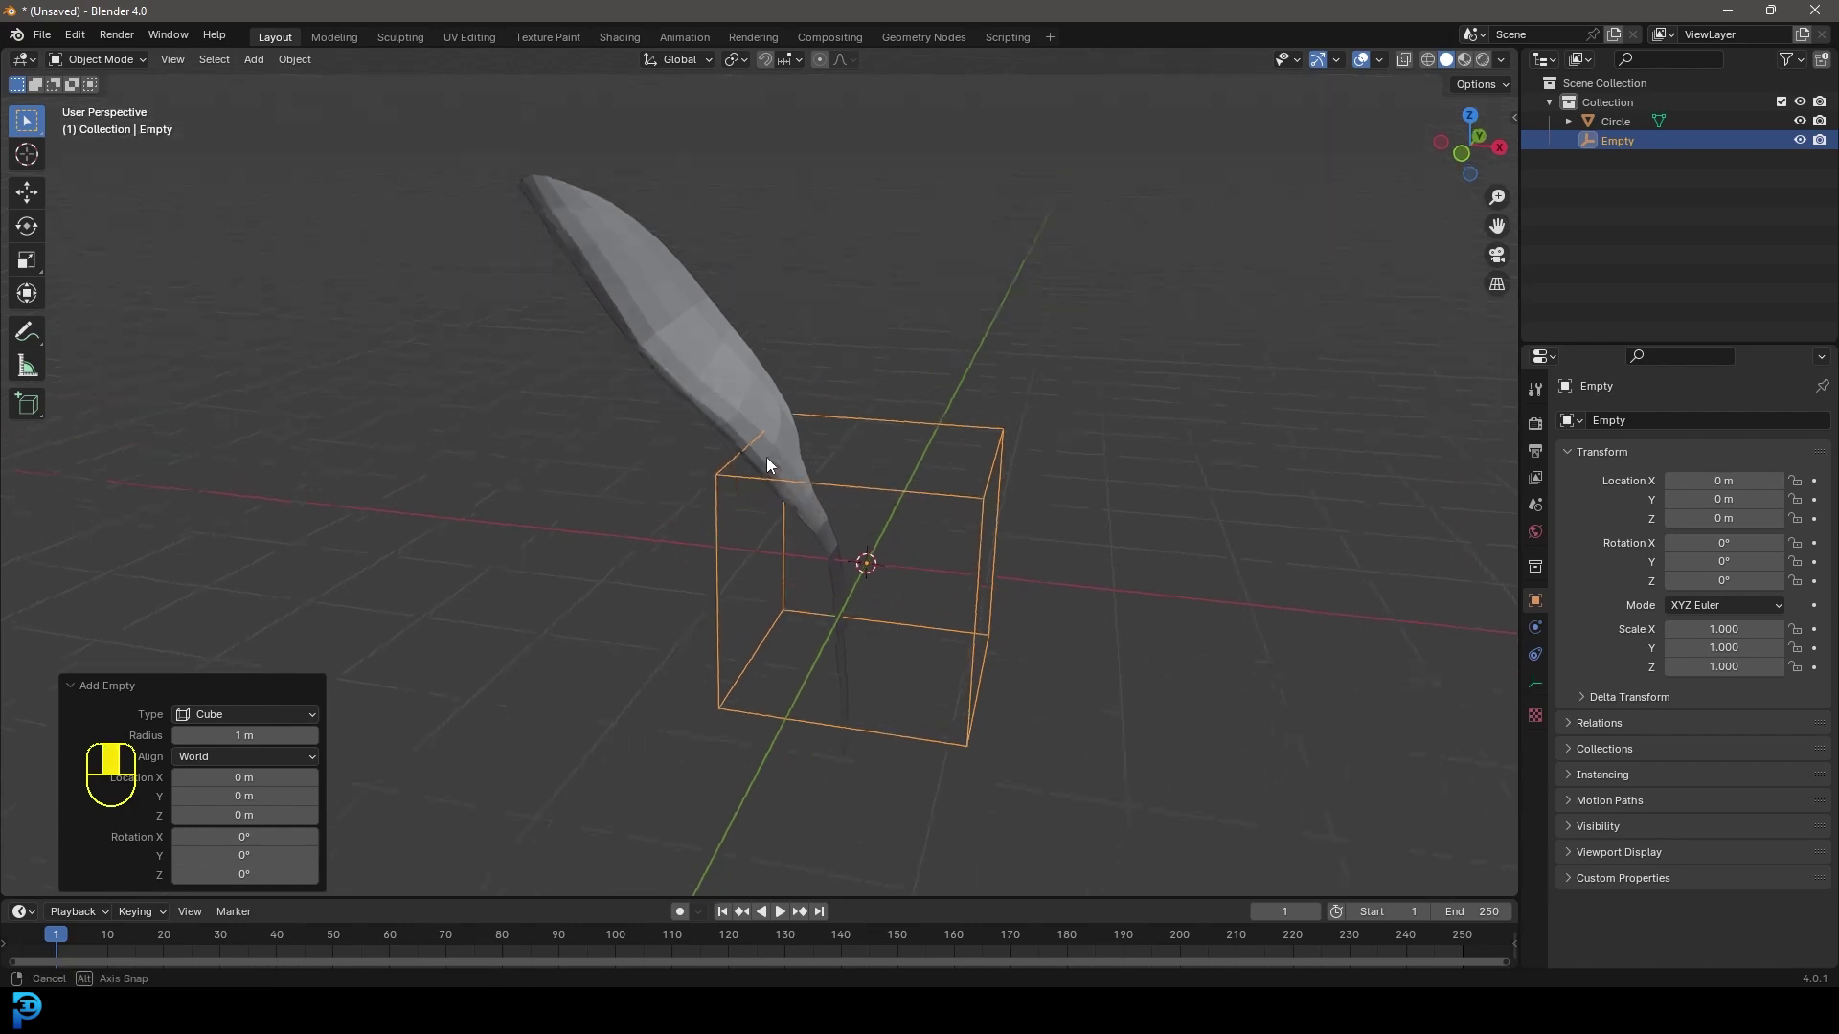
middle_click_drag(681, 366, 749, 418)
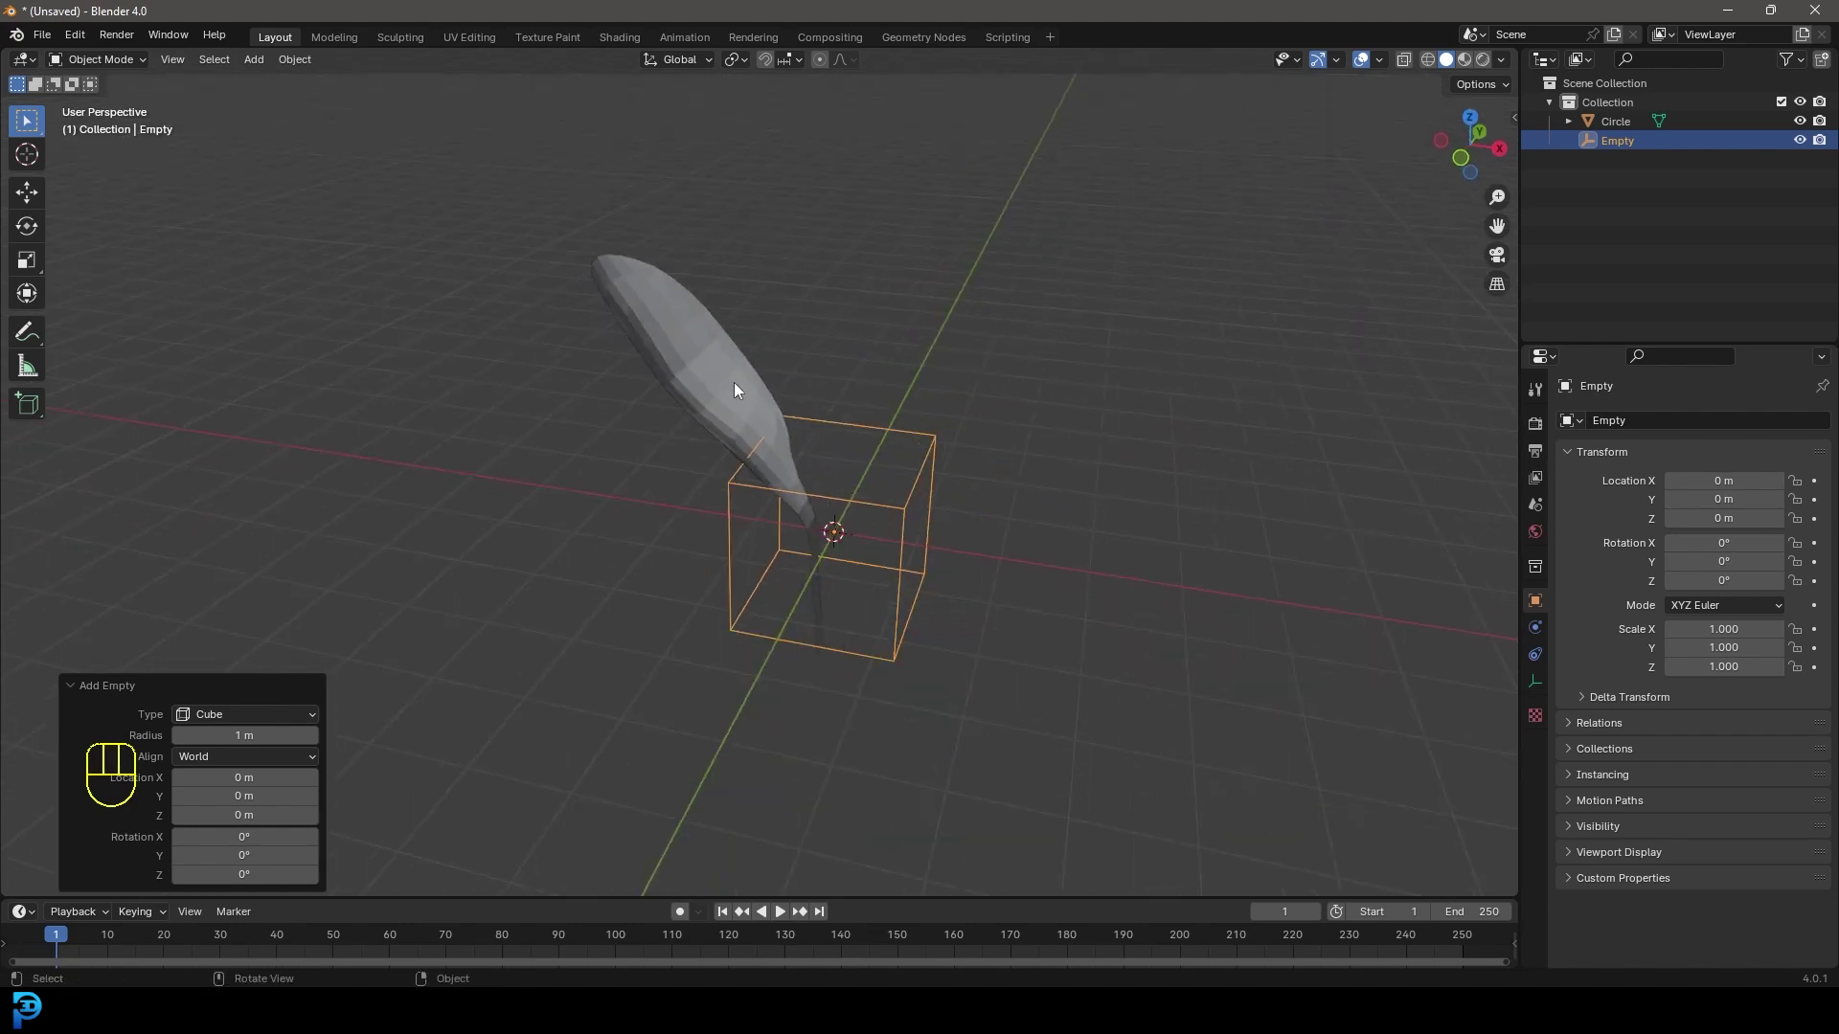
scroll(726, 360, "up", 4)
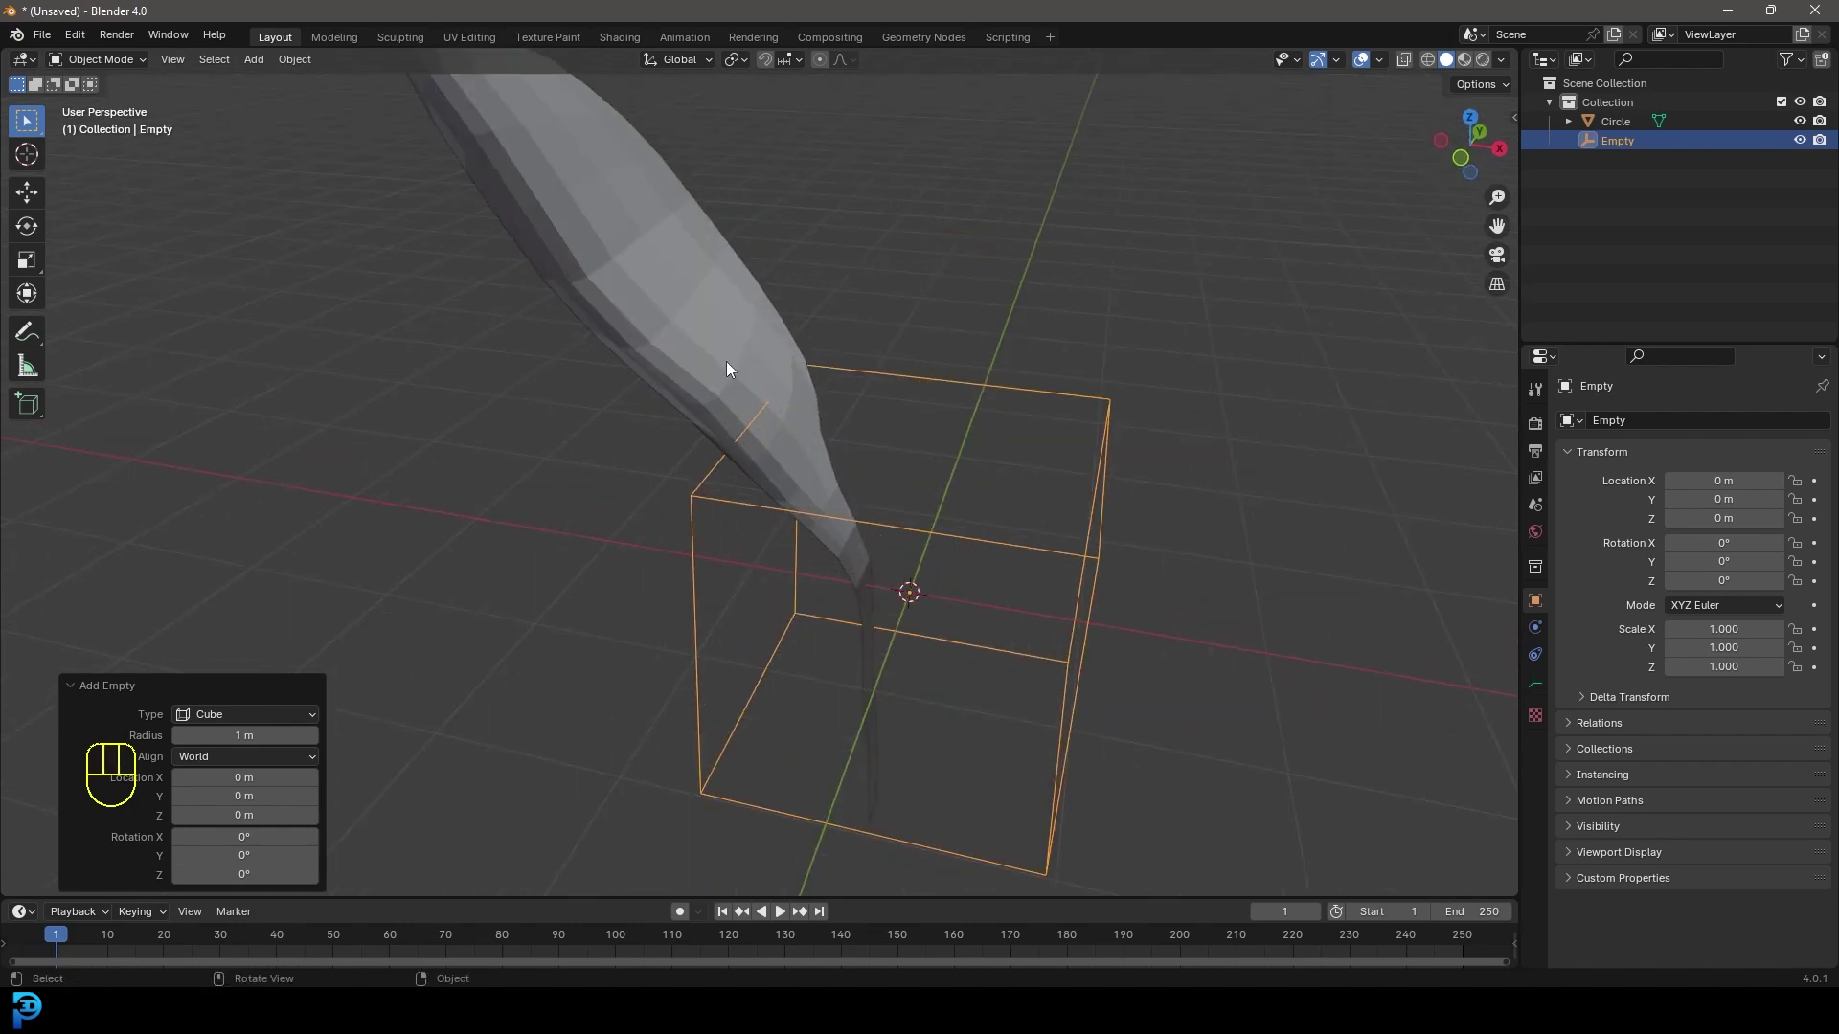
left_click(731, 337)
key("KP_1")
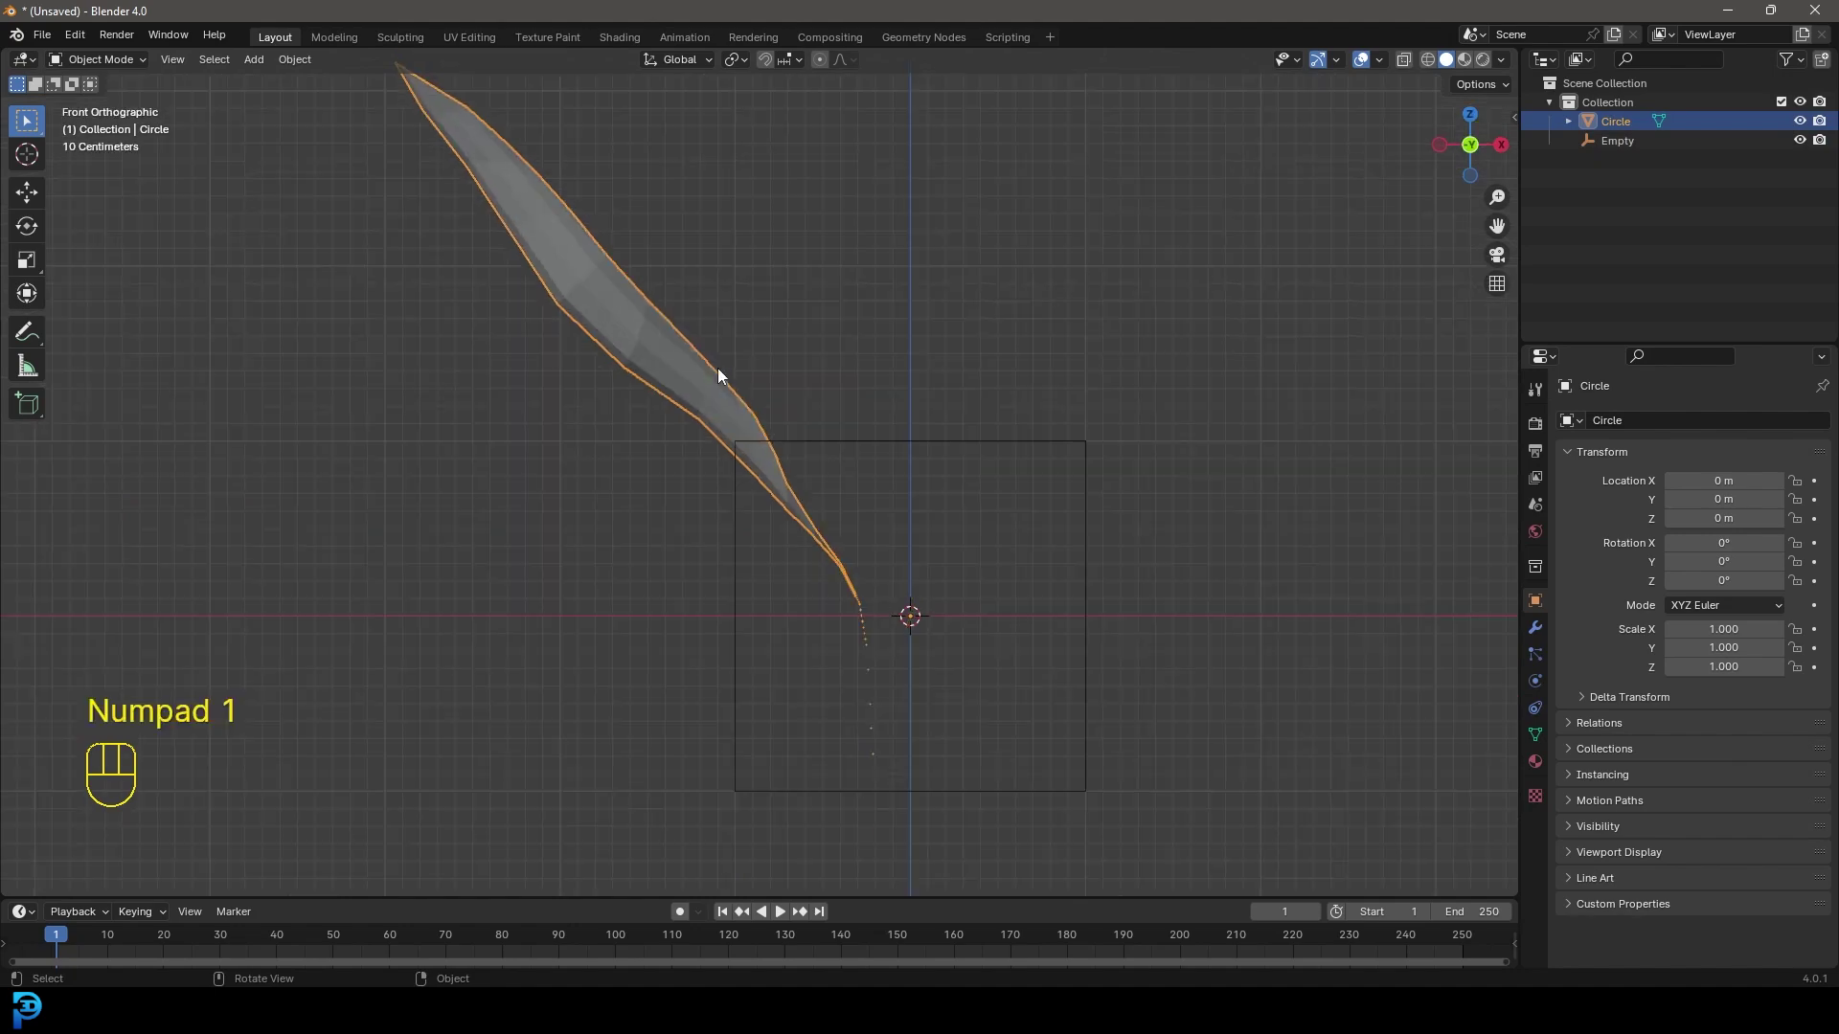
scroll(904, 636, "up", 3)
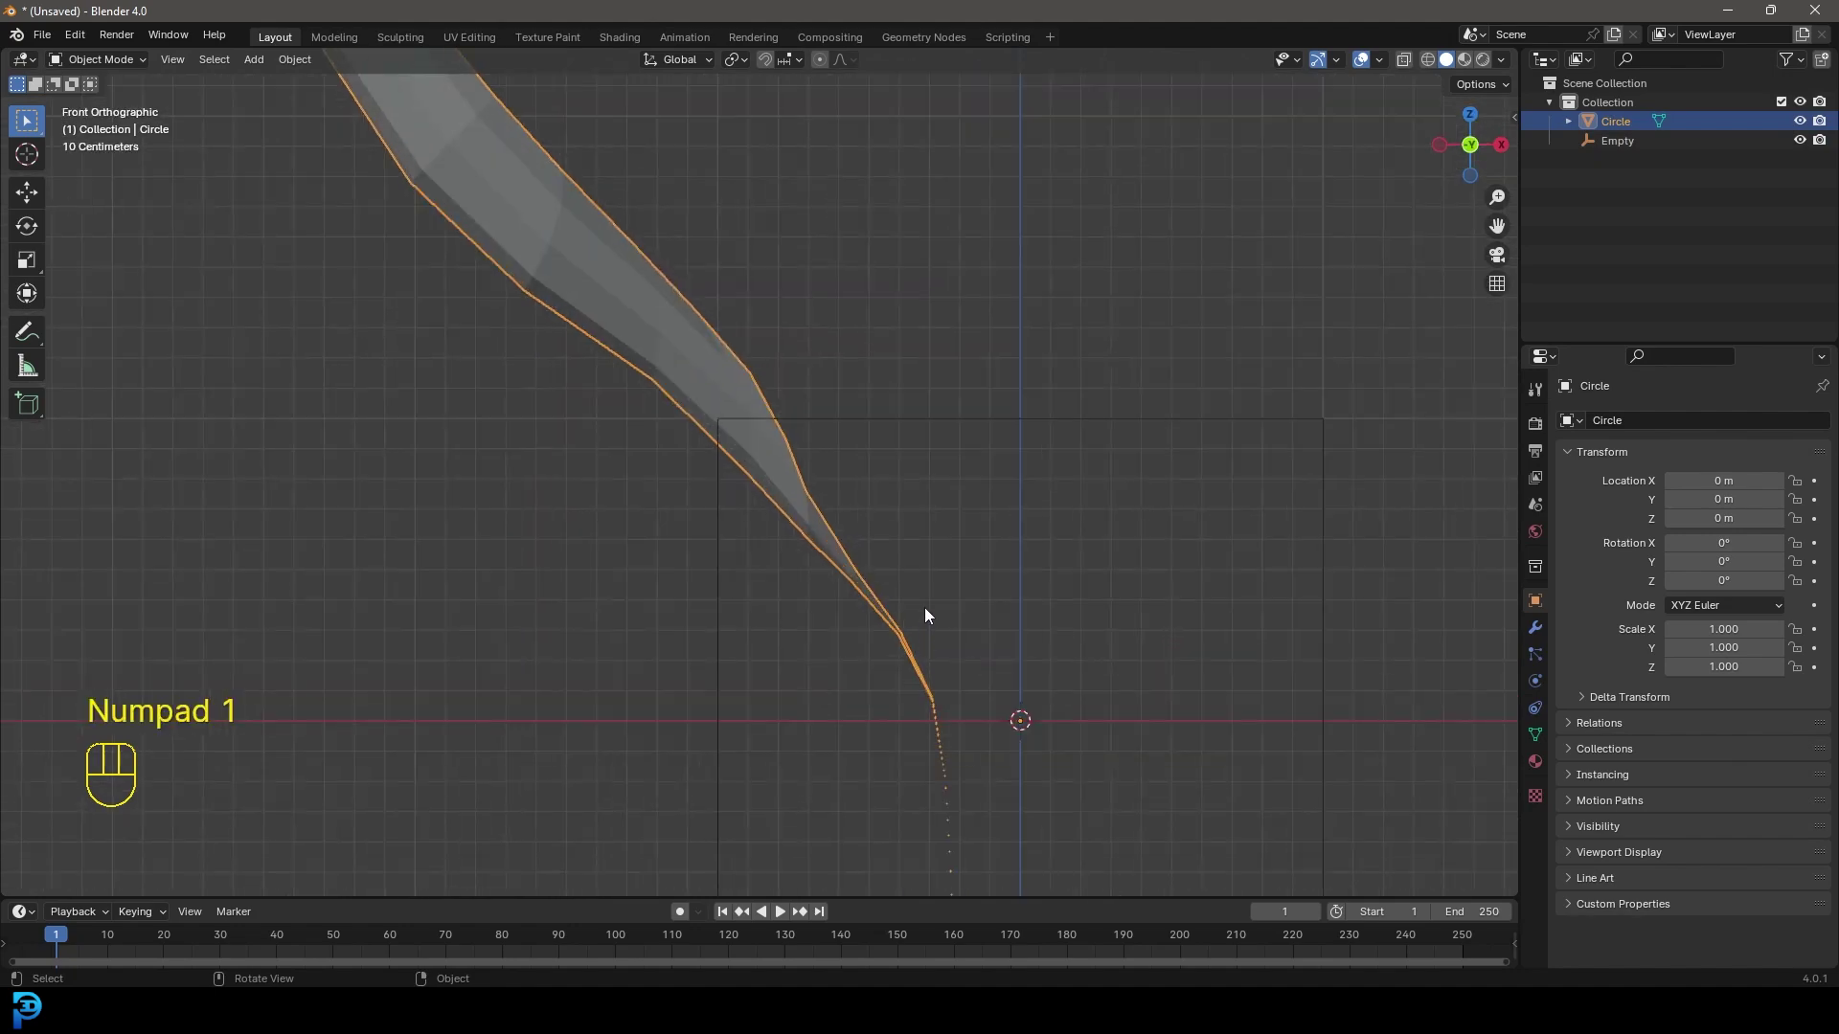
middle_click_drag(1018, 720, 977, 581, "shift")
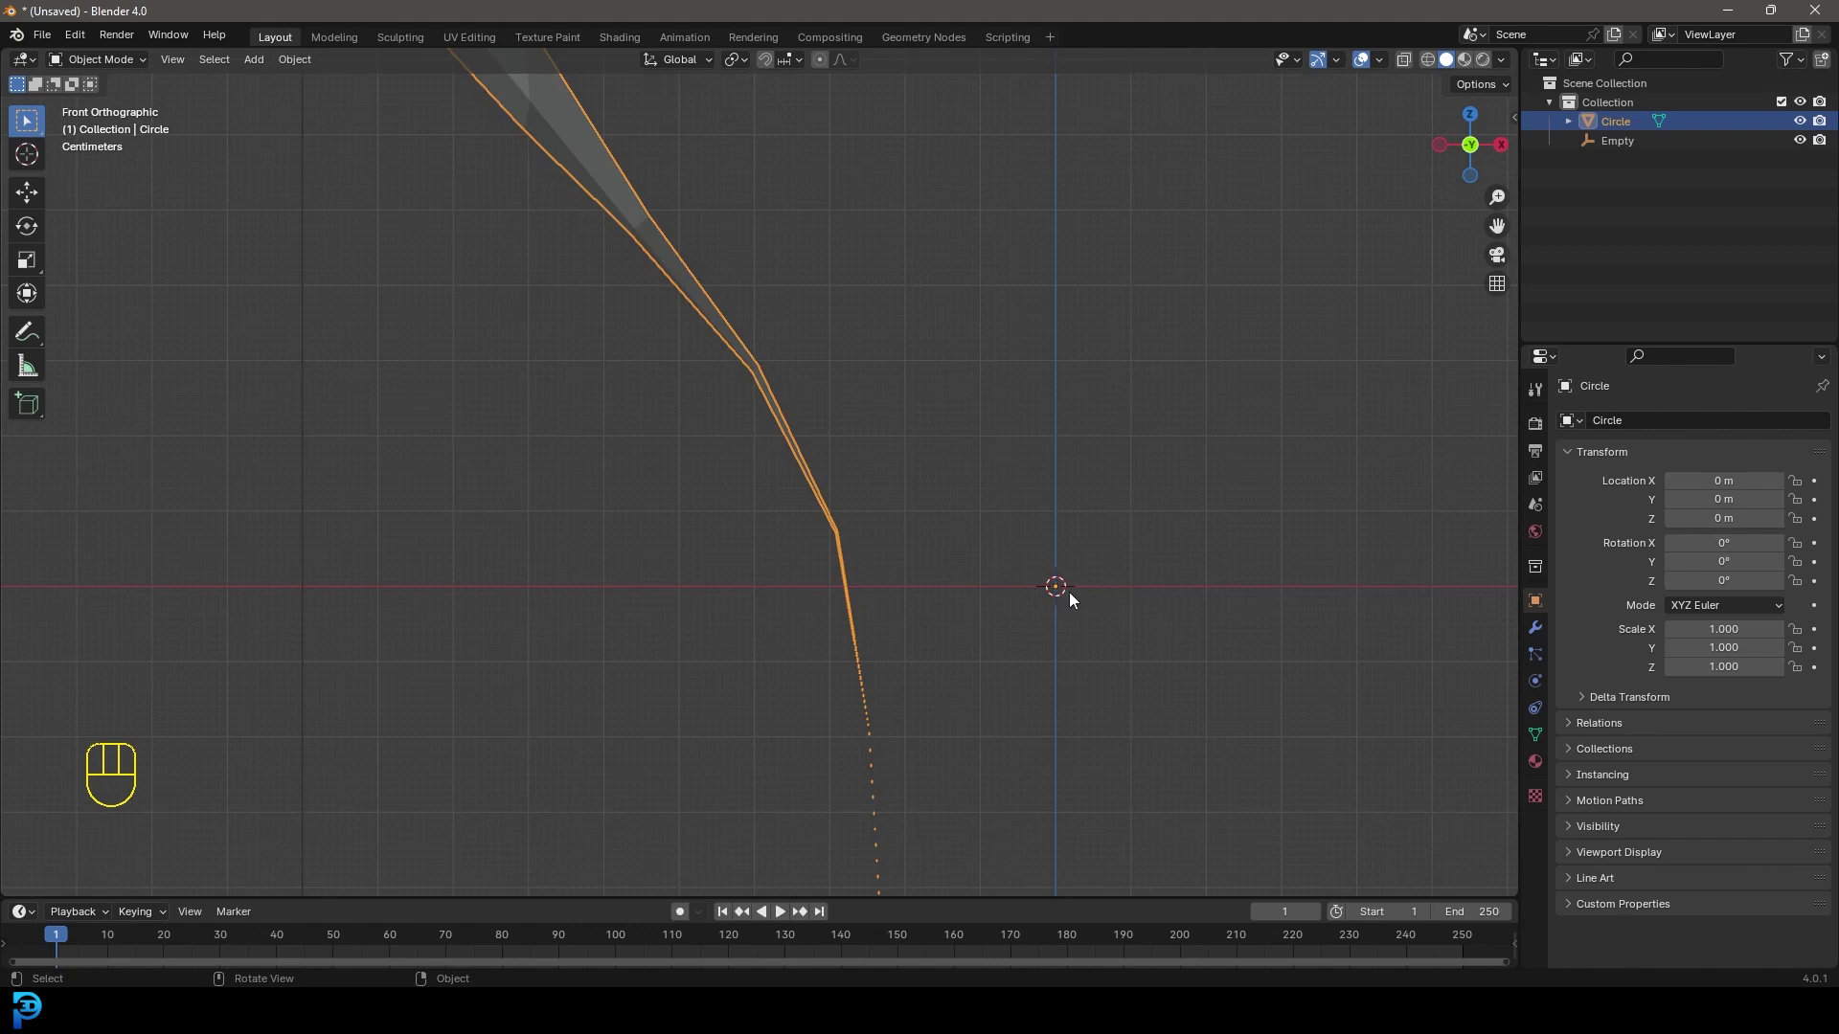
scroll(1057, 594, "down", 3)
key("Tab")
middle_click_drag(767, 398, 879, 472)
key("a")
key("g")
right_click(846, 411)
scroll(840, 467, "up", 4)
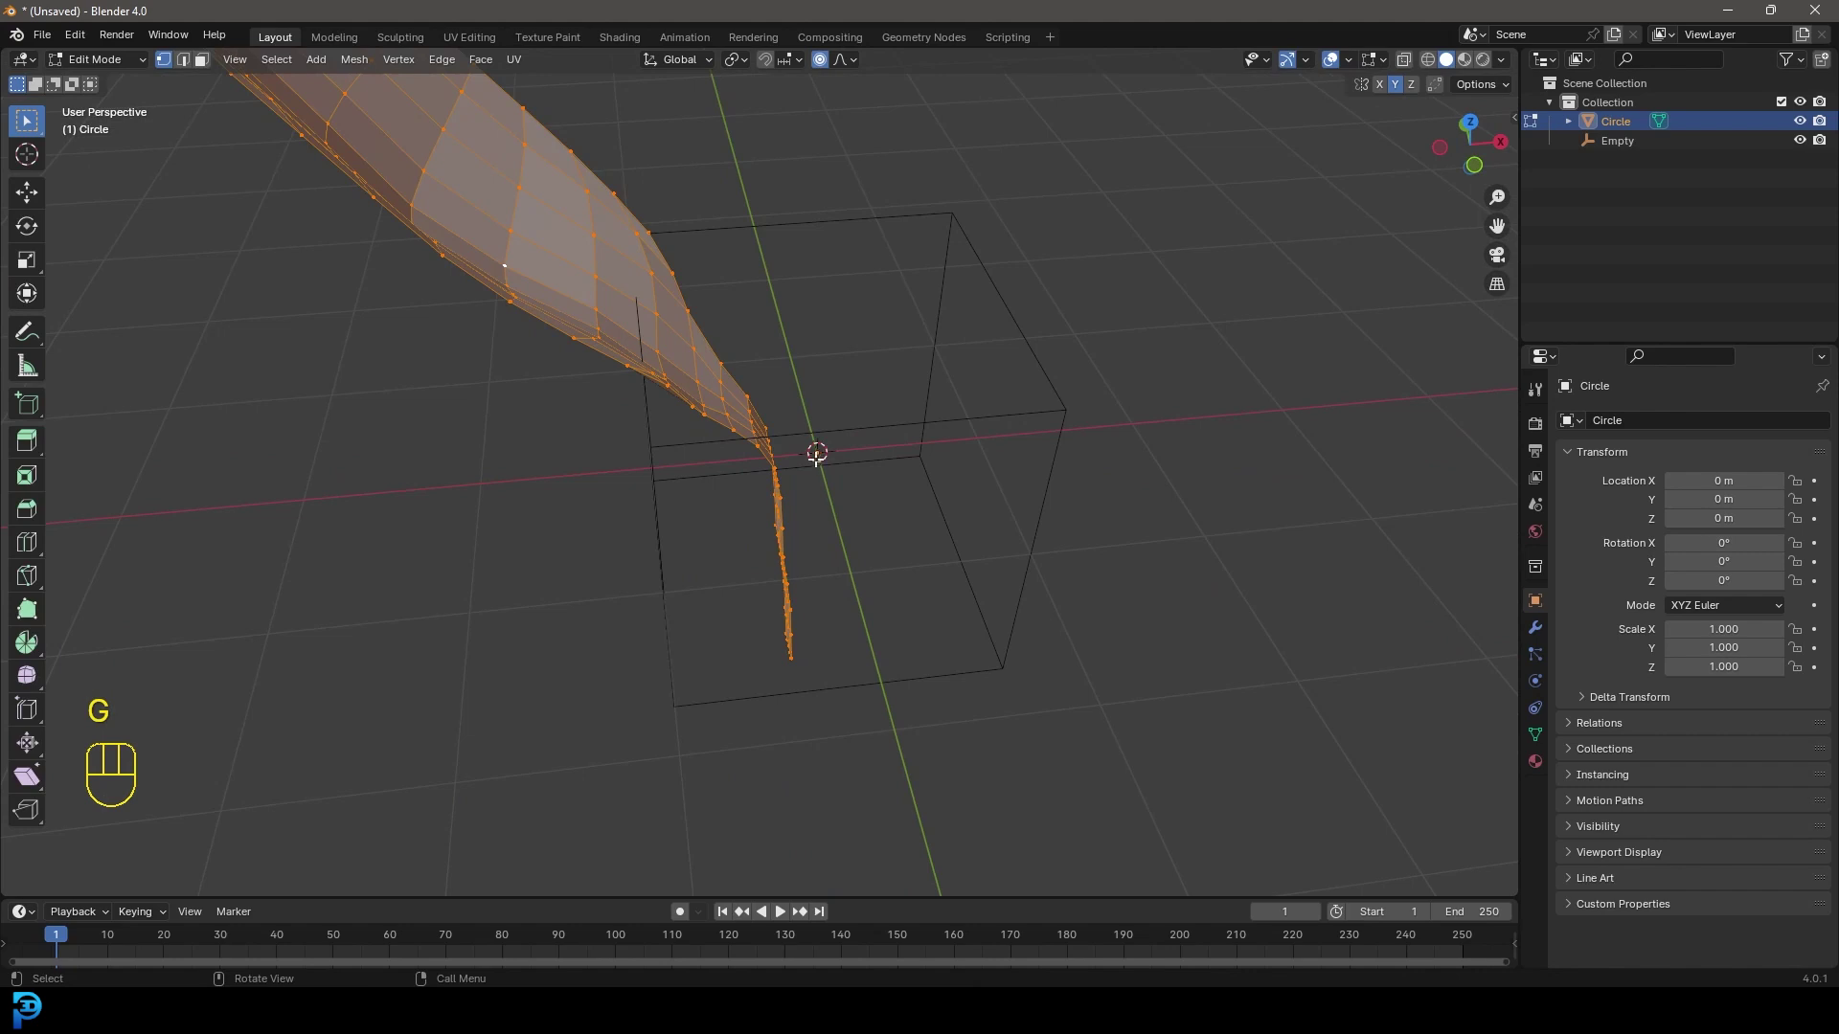
key("Tab")
scroll(836, 440, "down", 3)
middle_click_drag(837, 440, 812, 494)
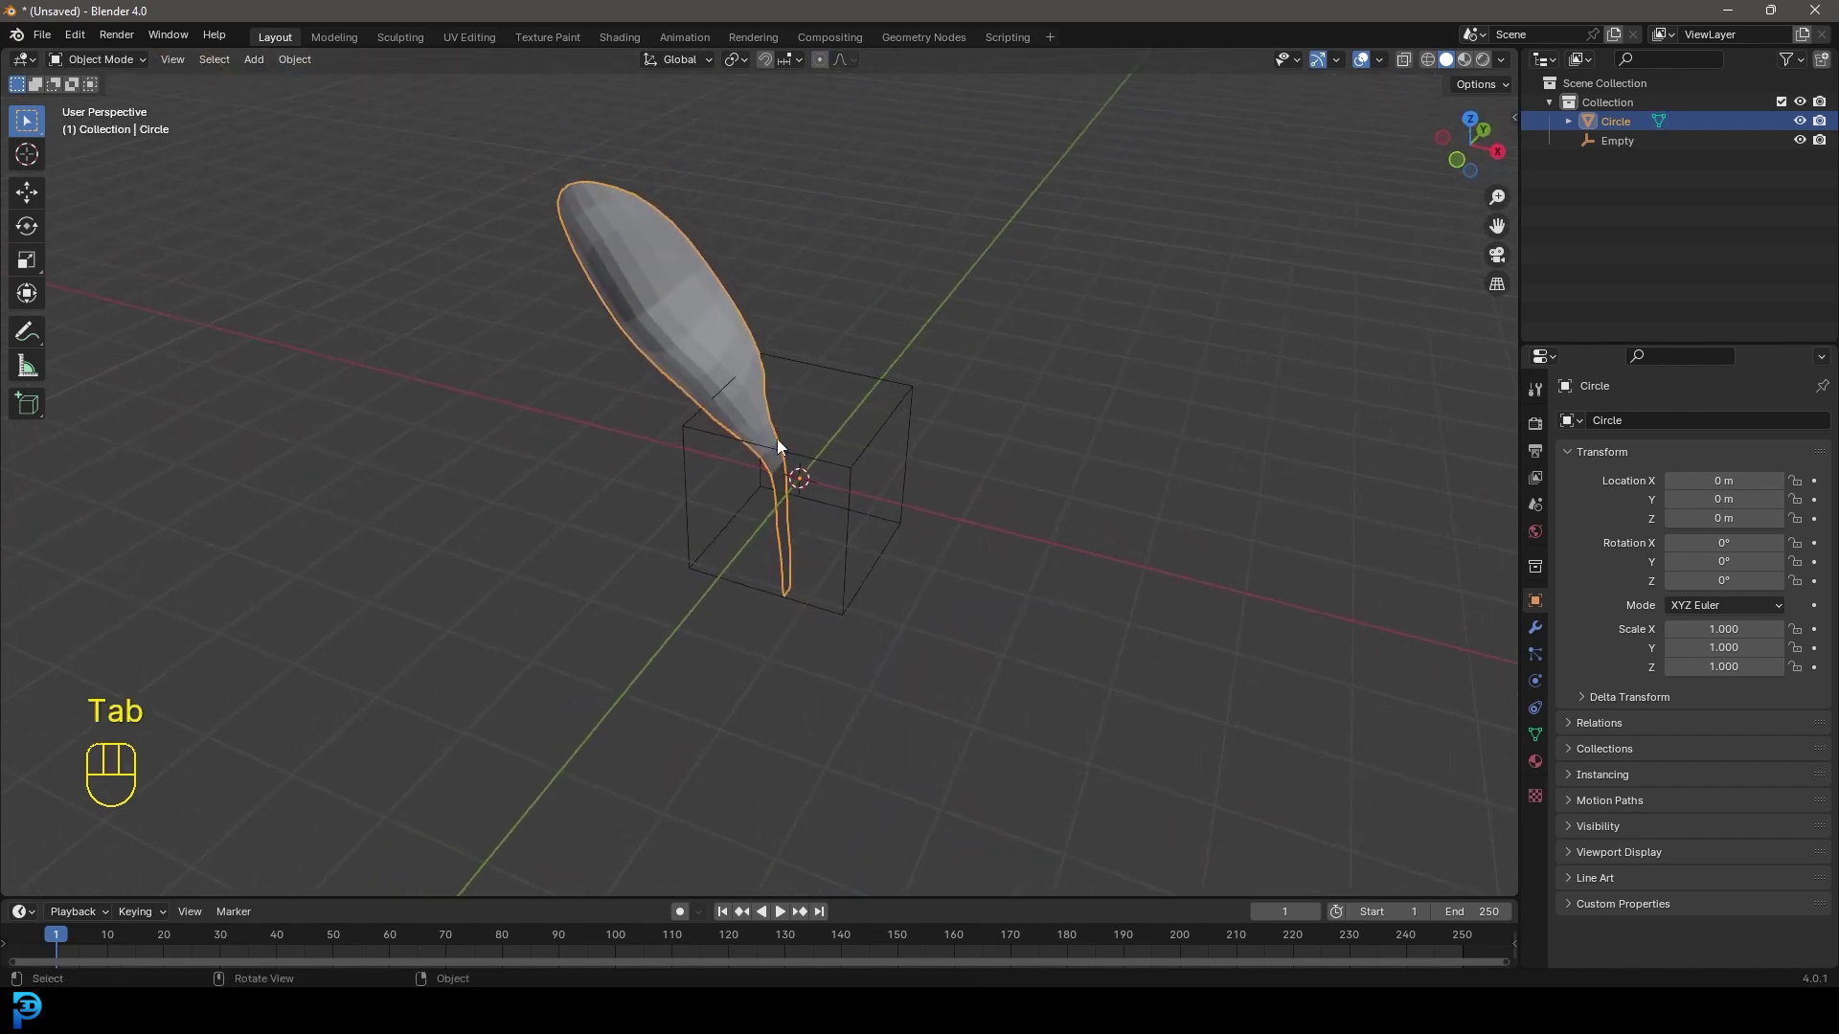
Set the cube empty's Z rotation to 72°
left_click(832, 373)
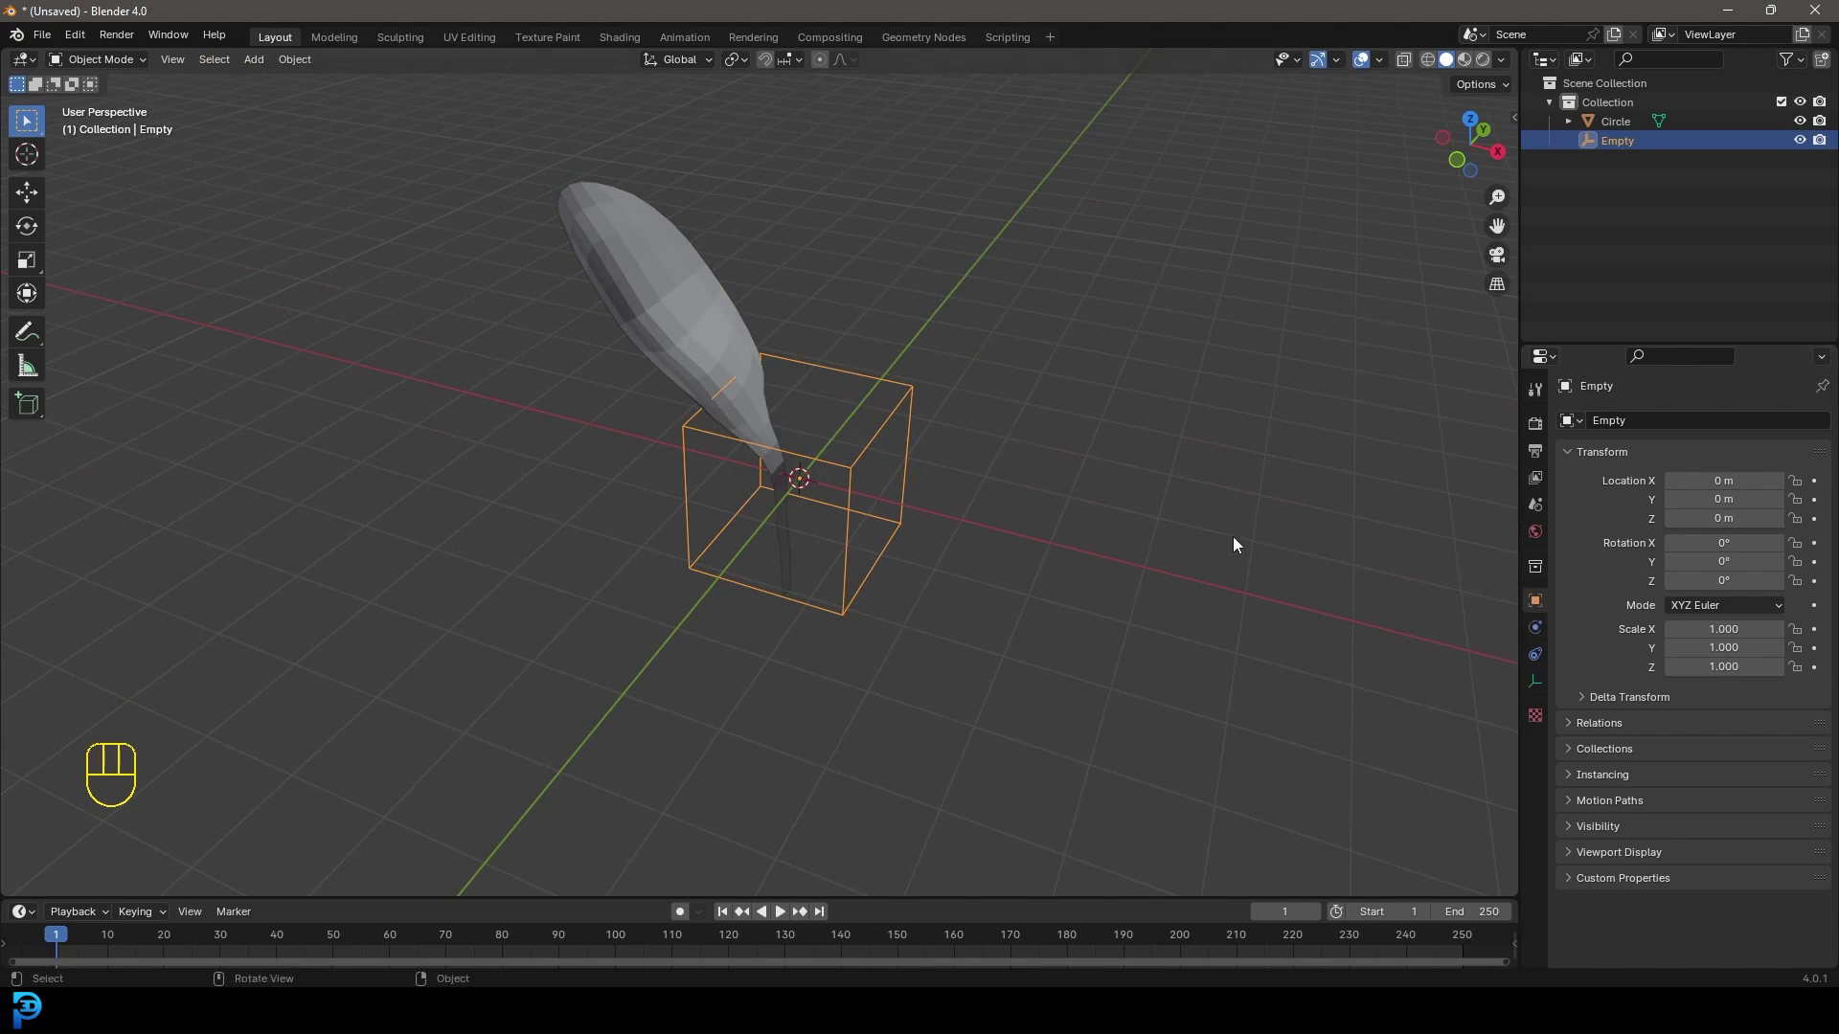
key("n")
left_click(1505, 123)
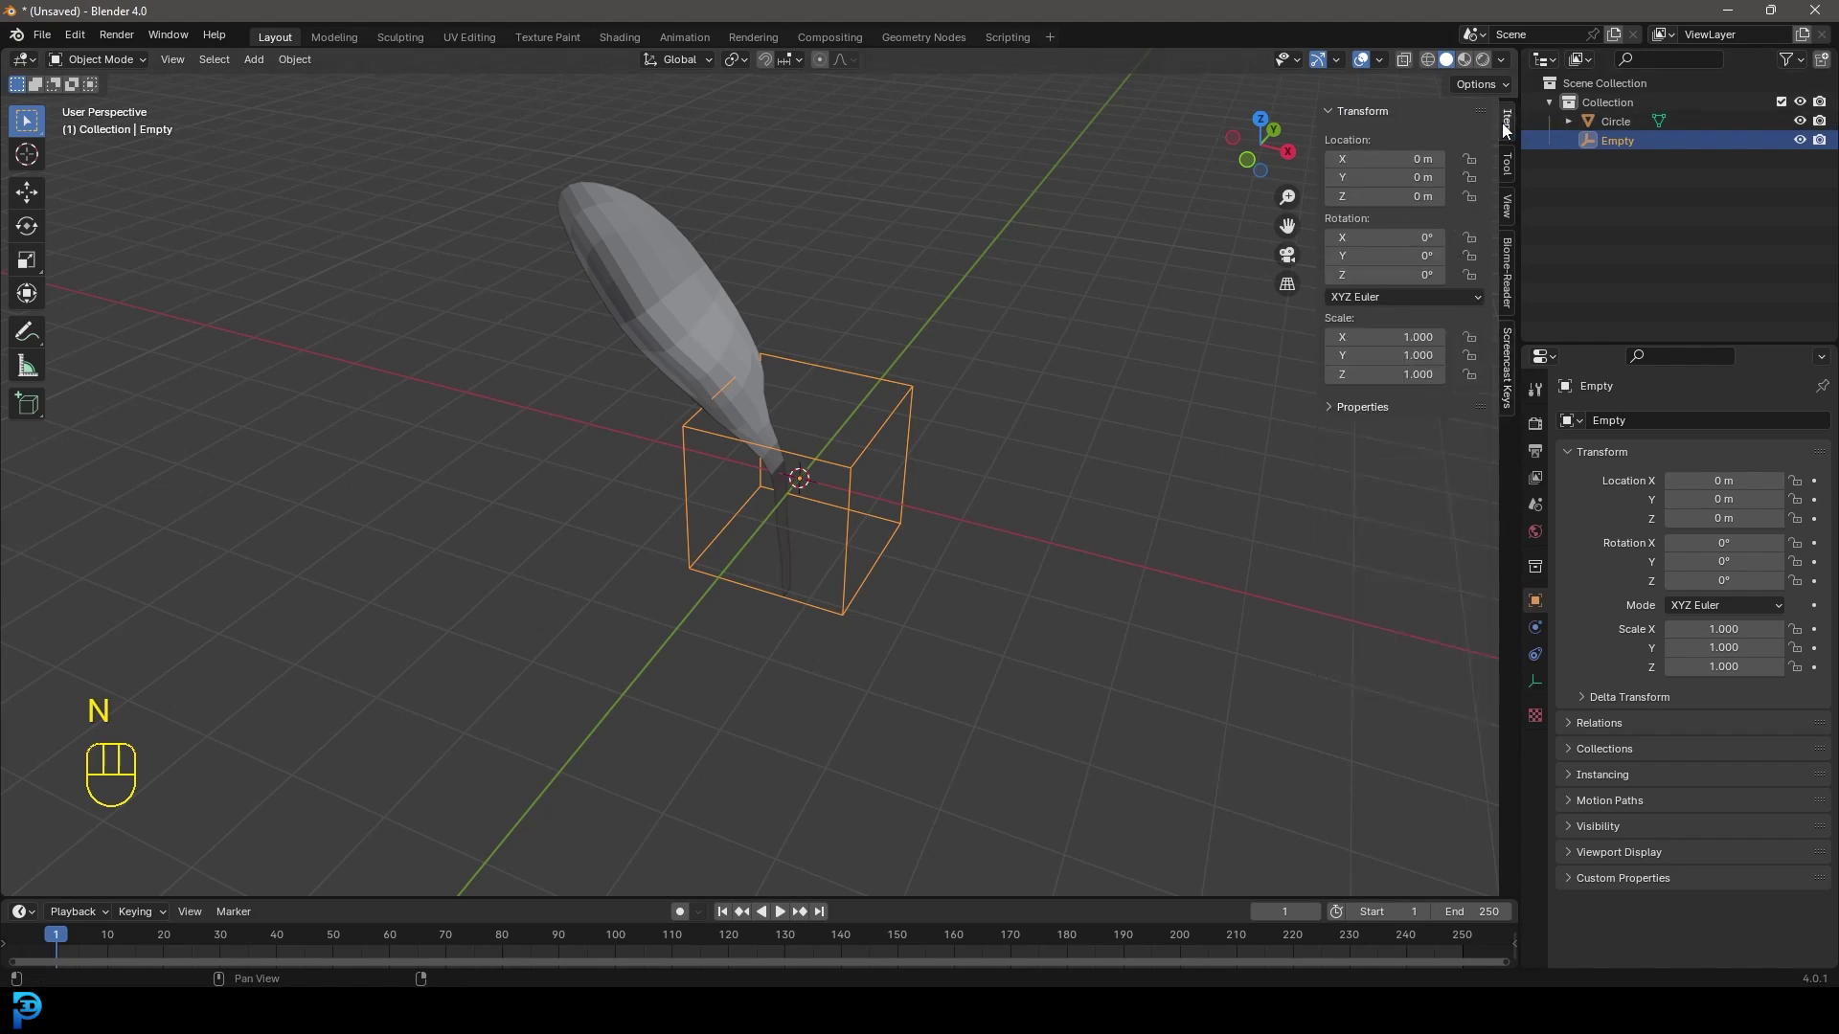
middle_click_drag(945, 344, 962, 366)
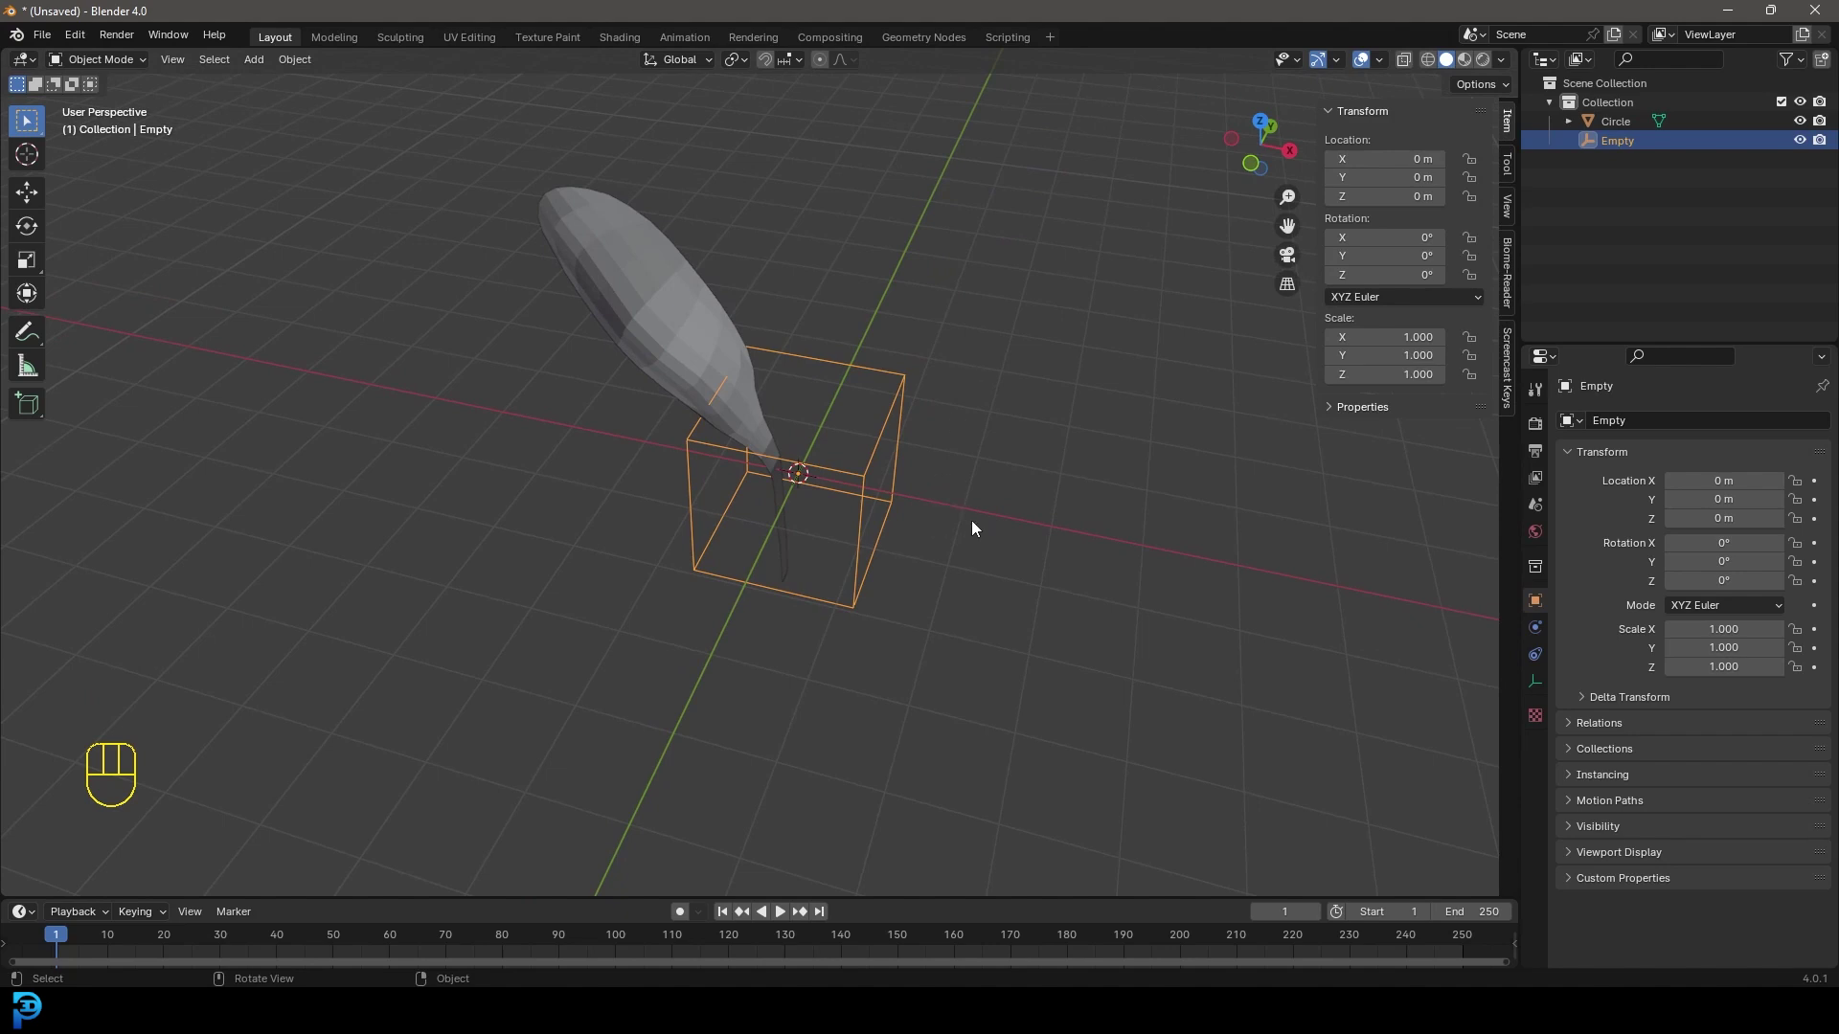
middle_click_drag(994, 517, 957, 474)
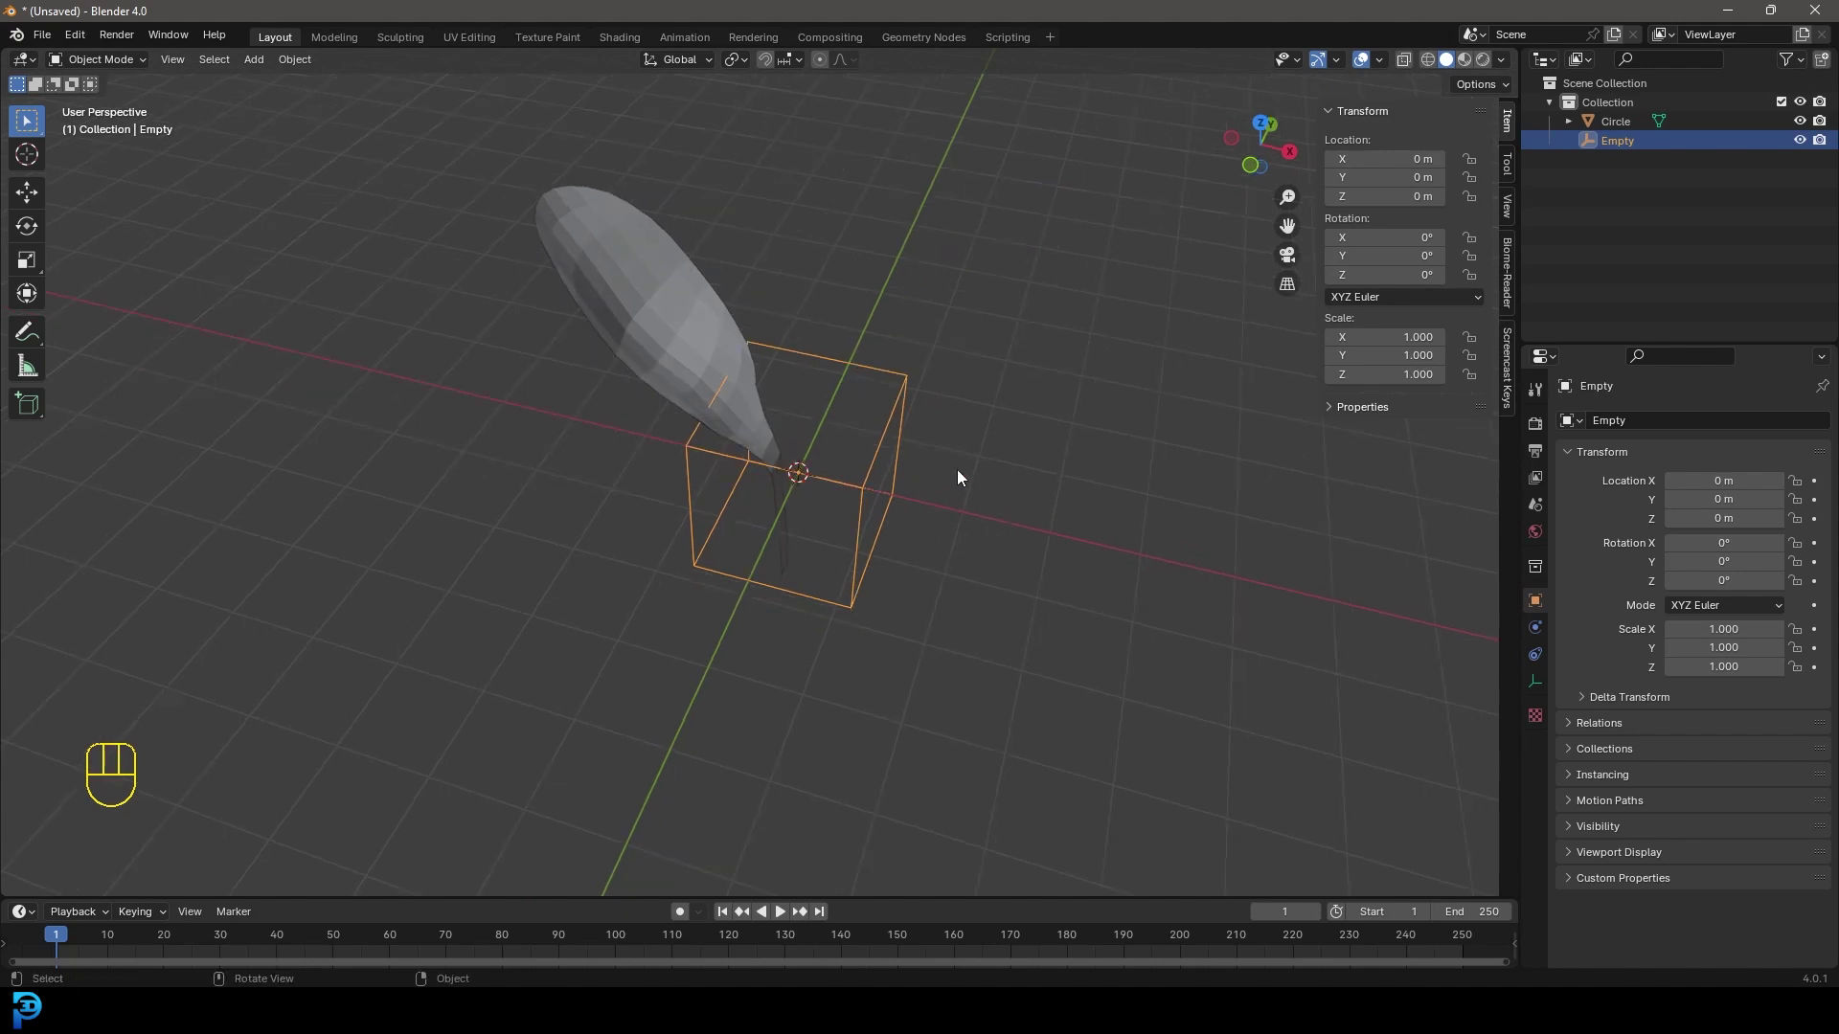
left_click(1379, 277)
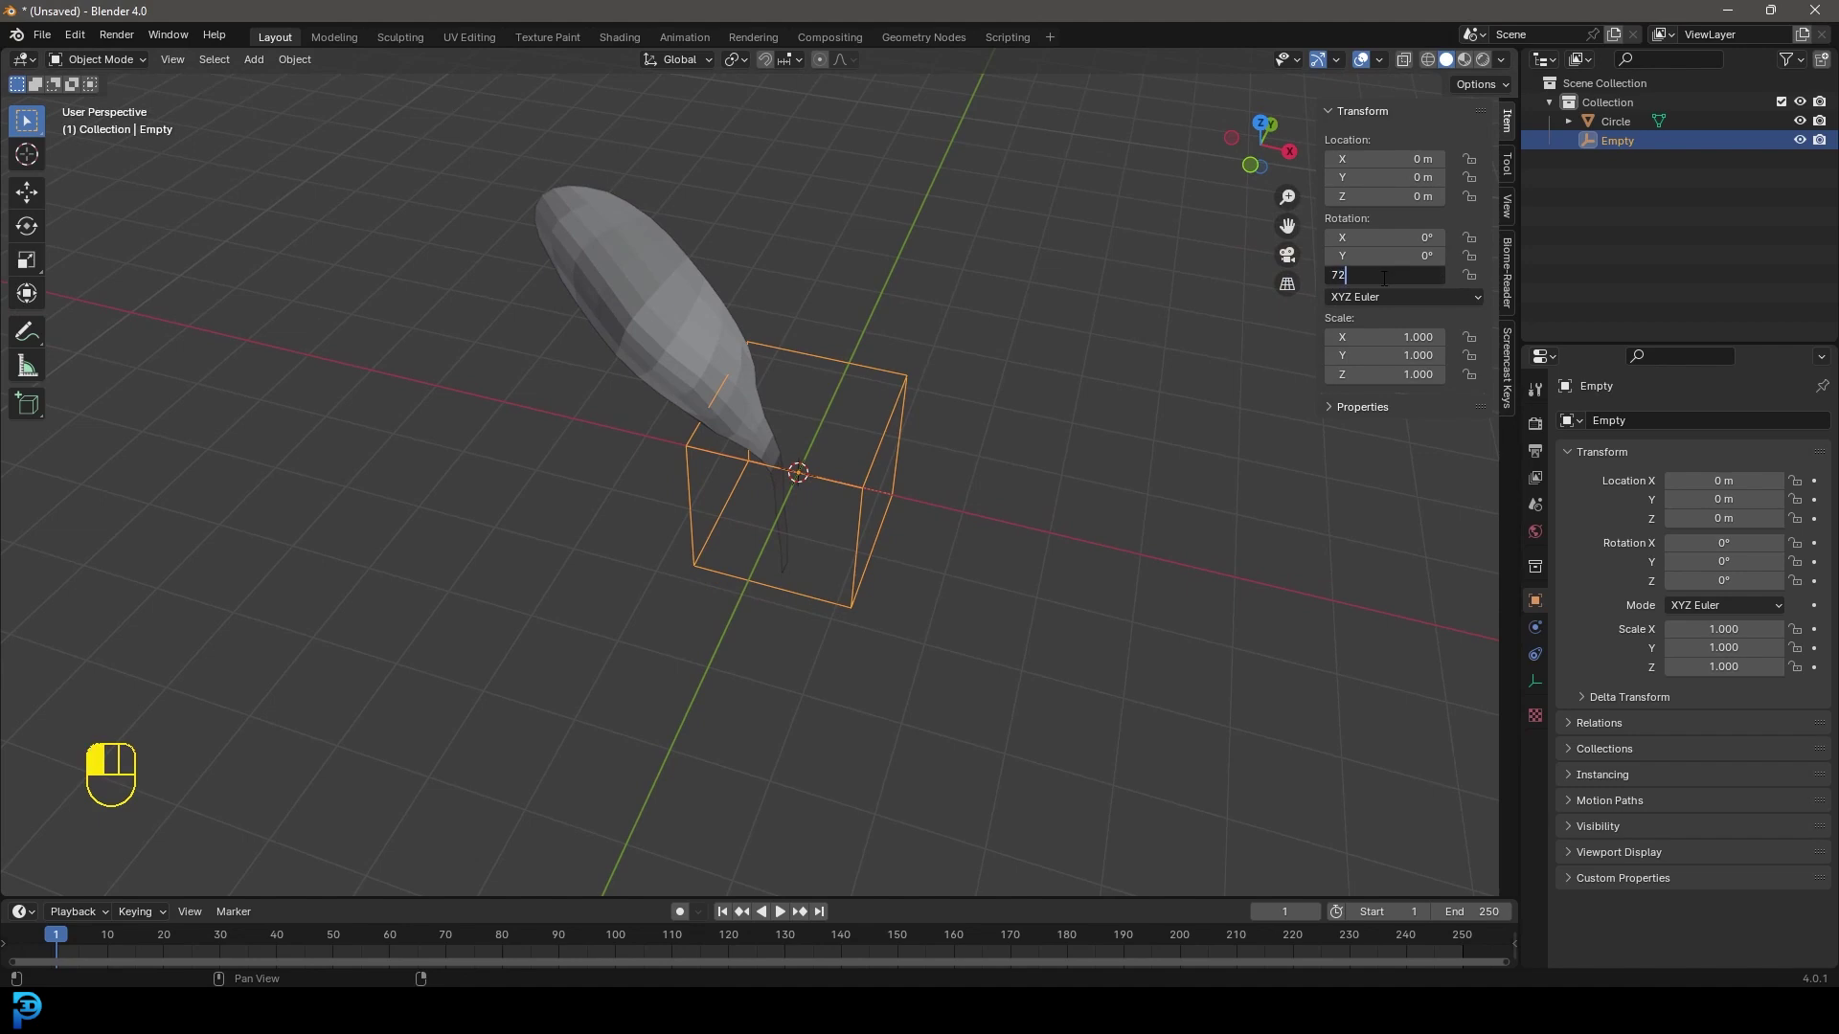
type("72")
key("Return")
Select the petal and add an Array modifier to it
middle_click_drag(1083, 300, 906, 301)
left_click(687, 303)
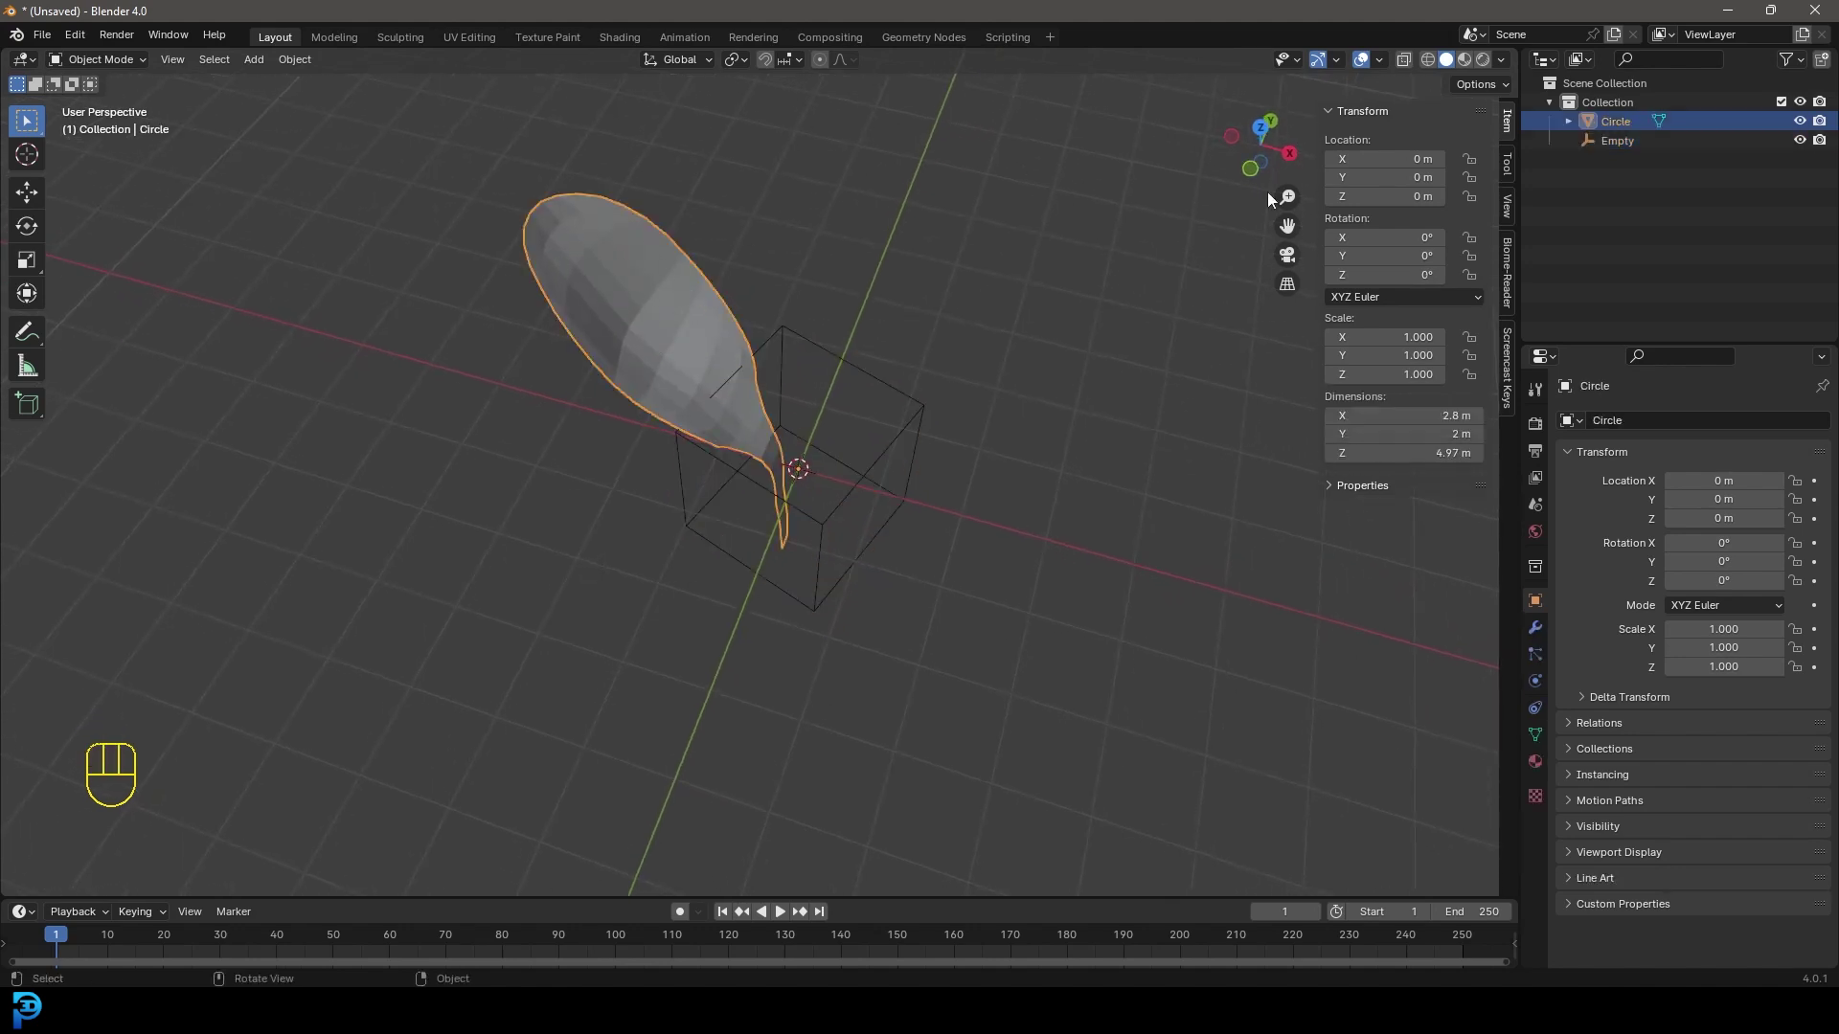
left_click(1535, 627)
left_click(1661, 419)
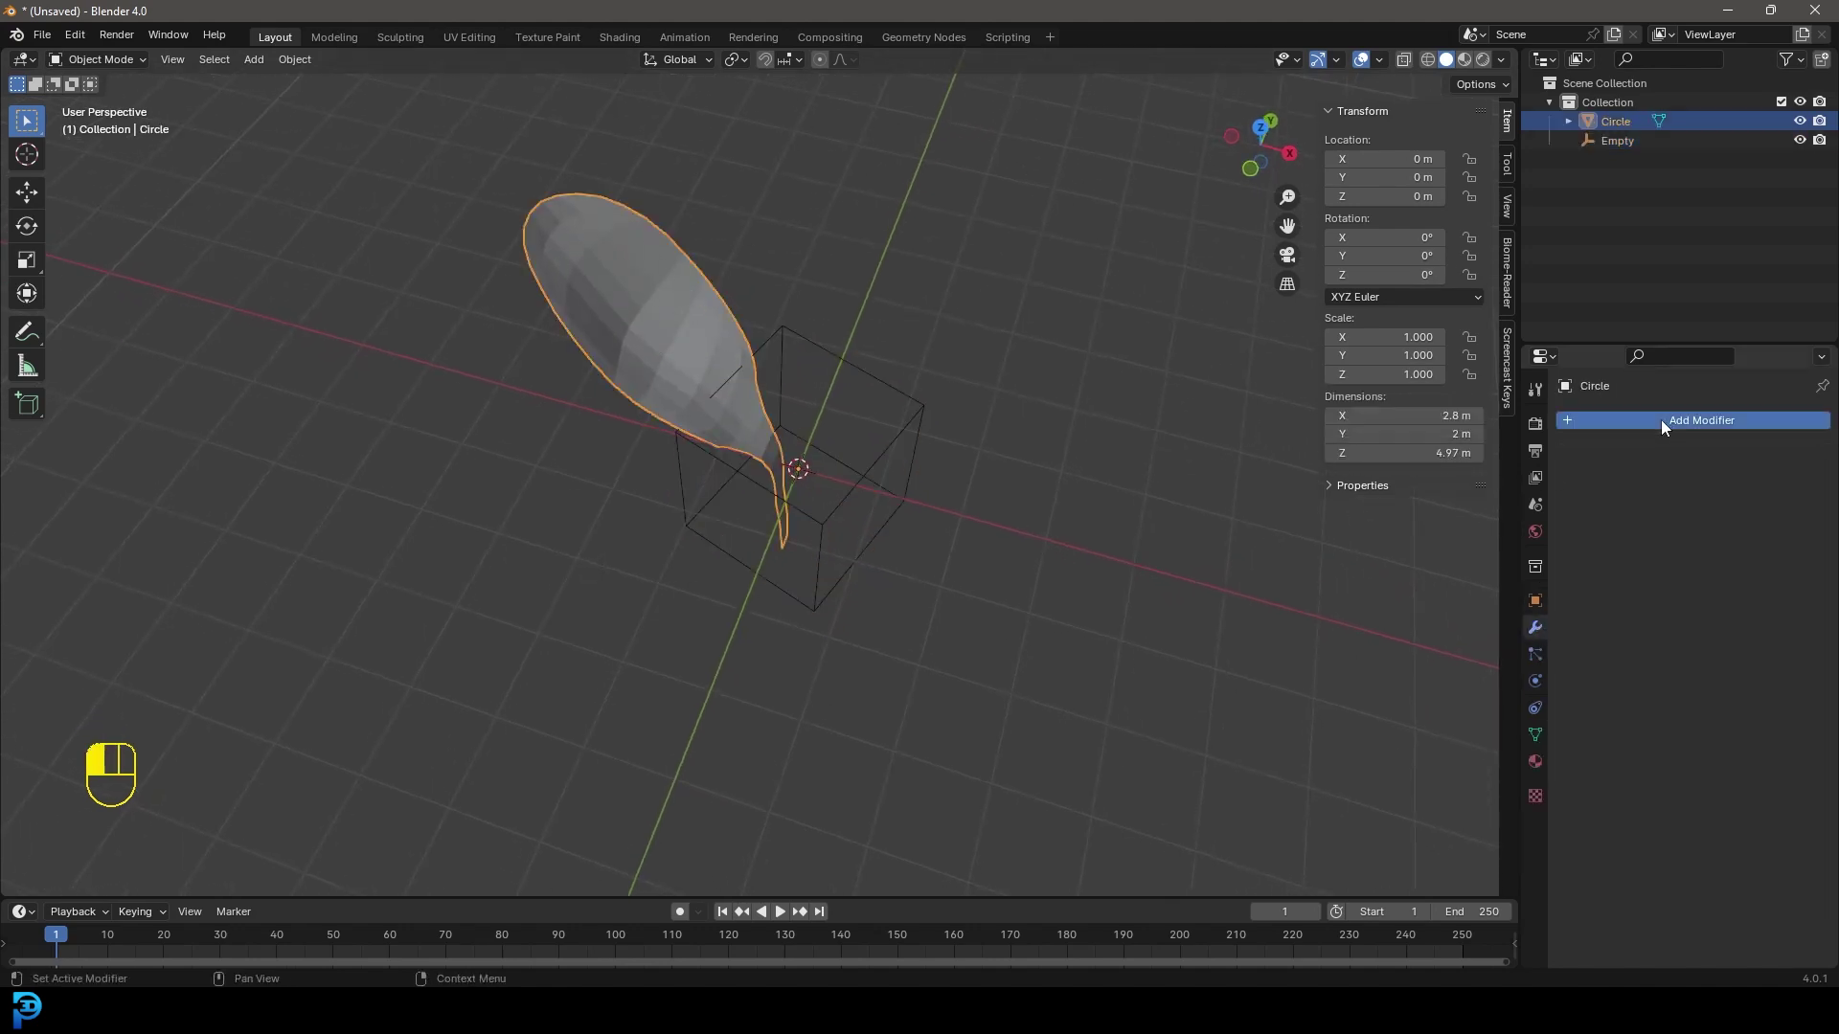
left_click(1584, 419)
type("array")
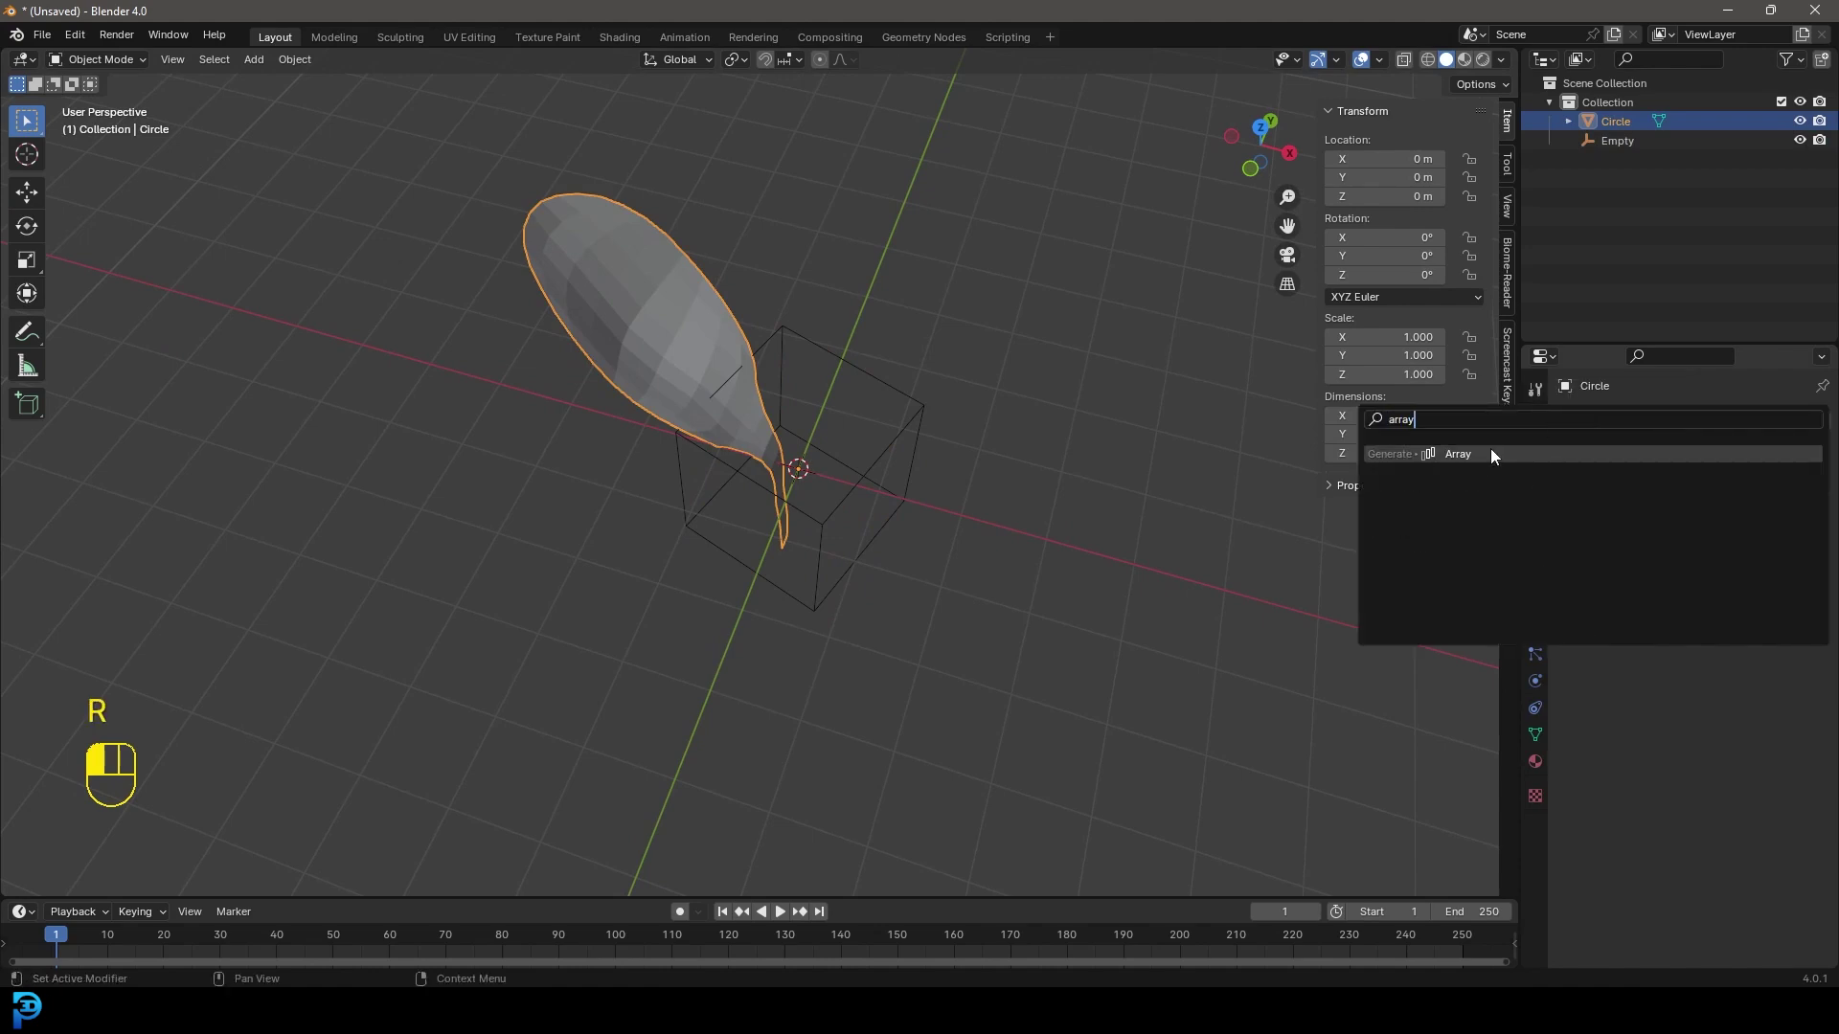
left_click(1491, 452)
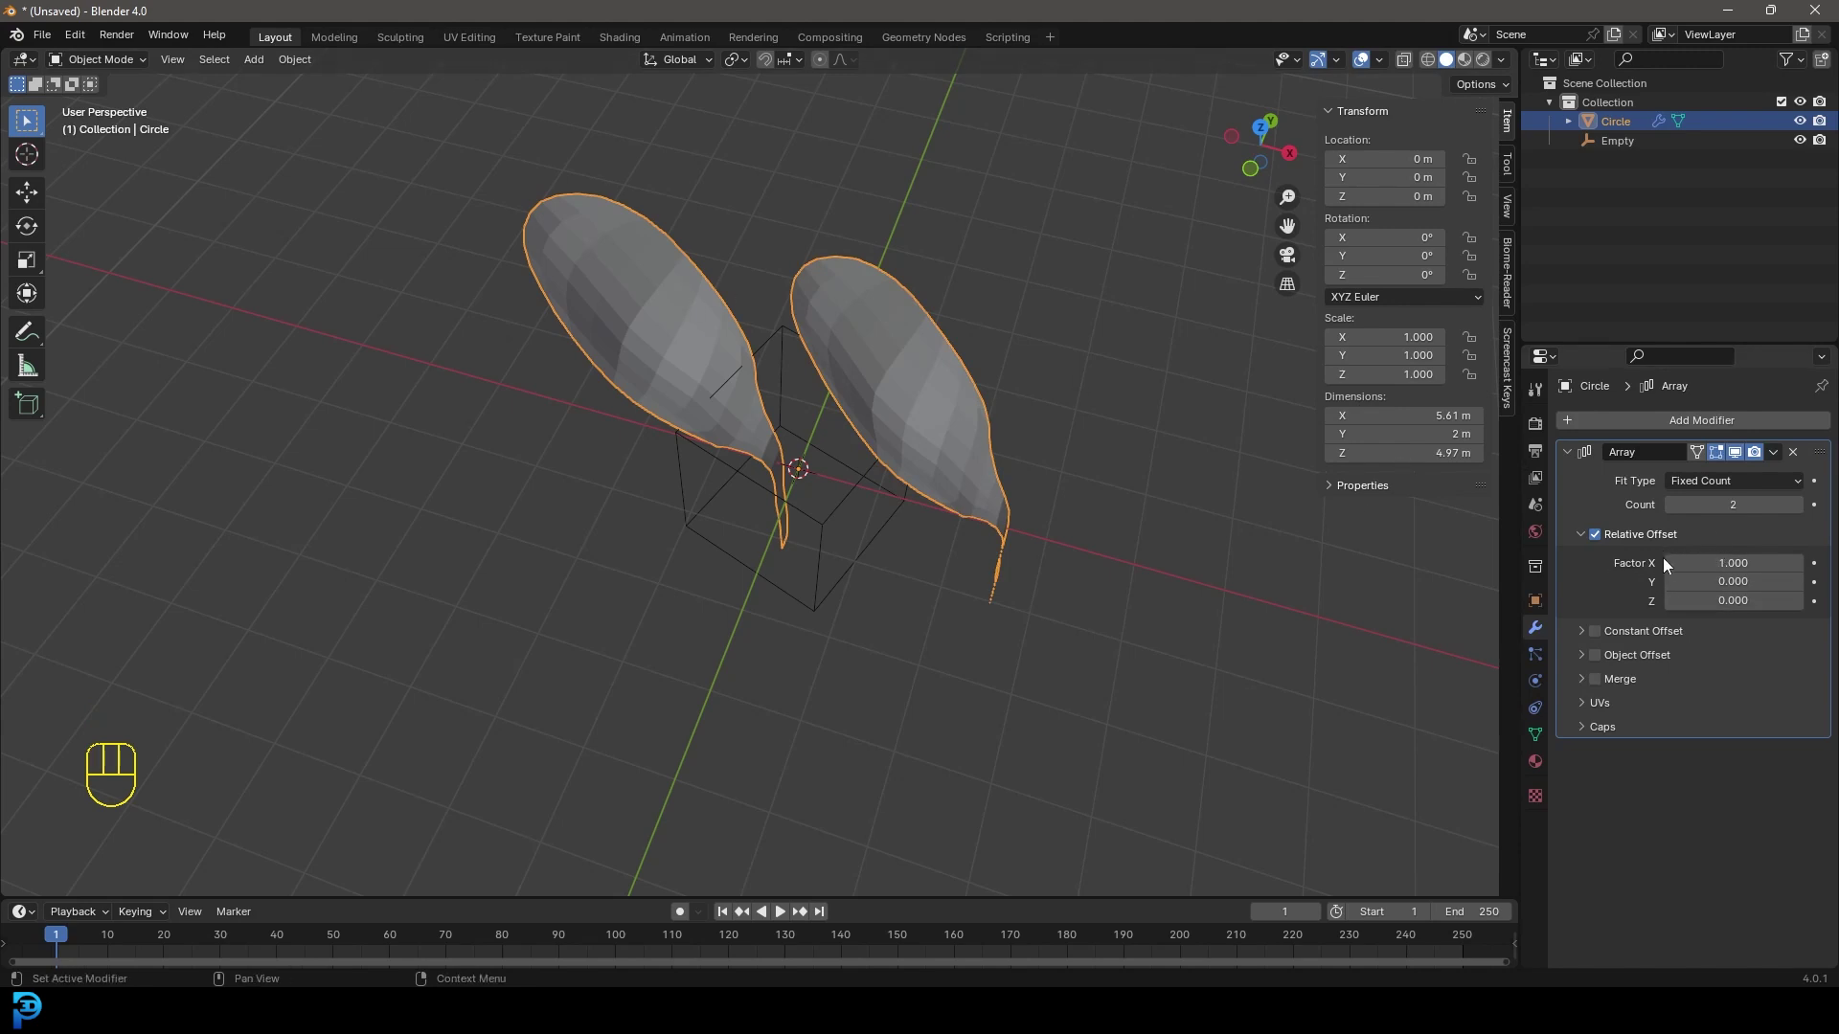
Replace the array's relative offset, zeroed in X, with an object offset that uses the cube empty
left_click(1752, 569)
key("Return")
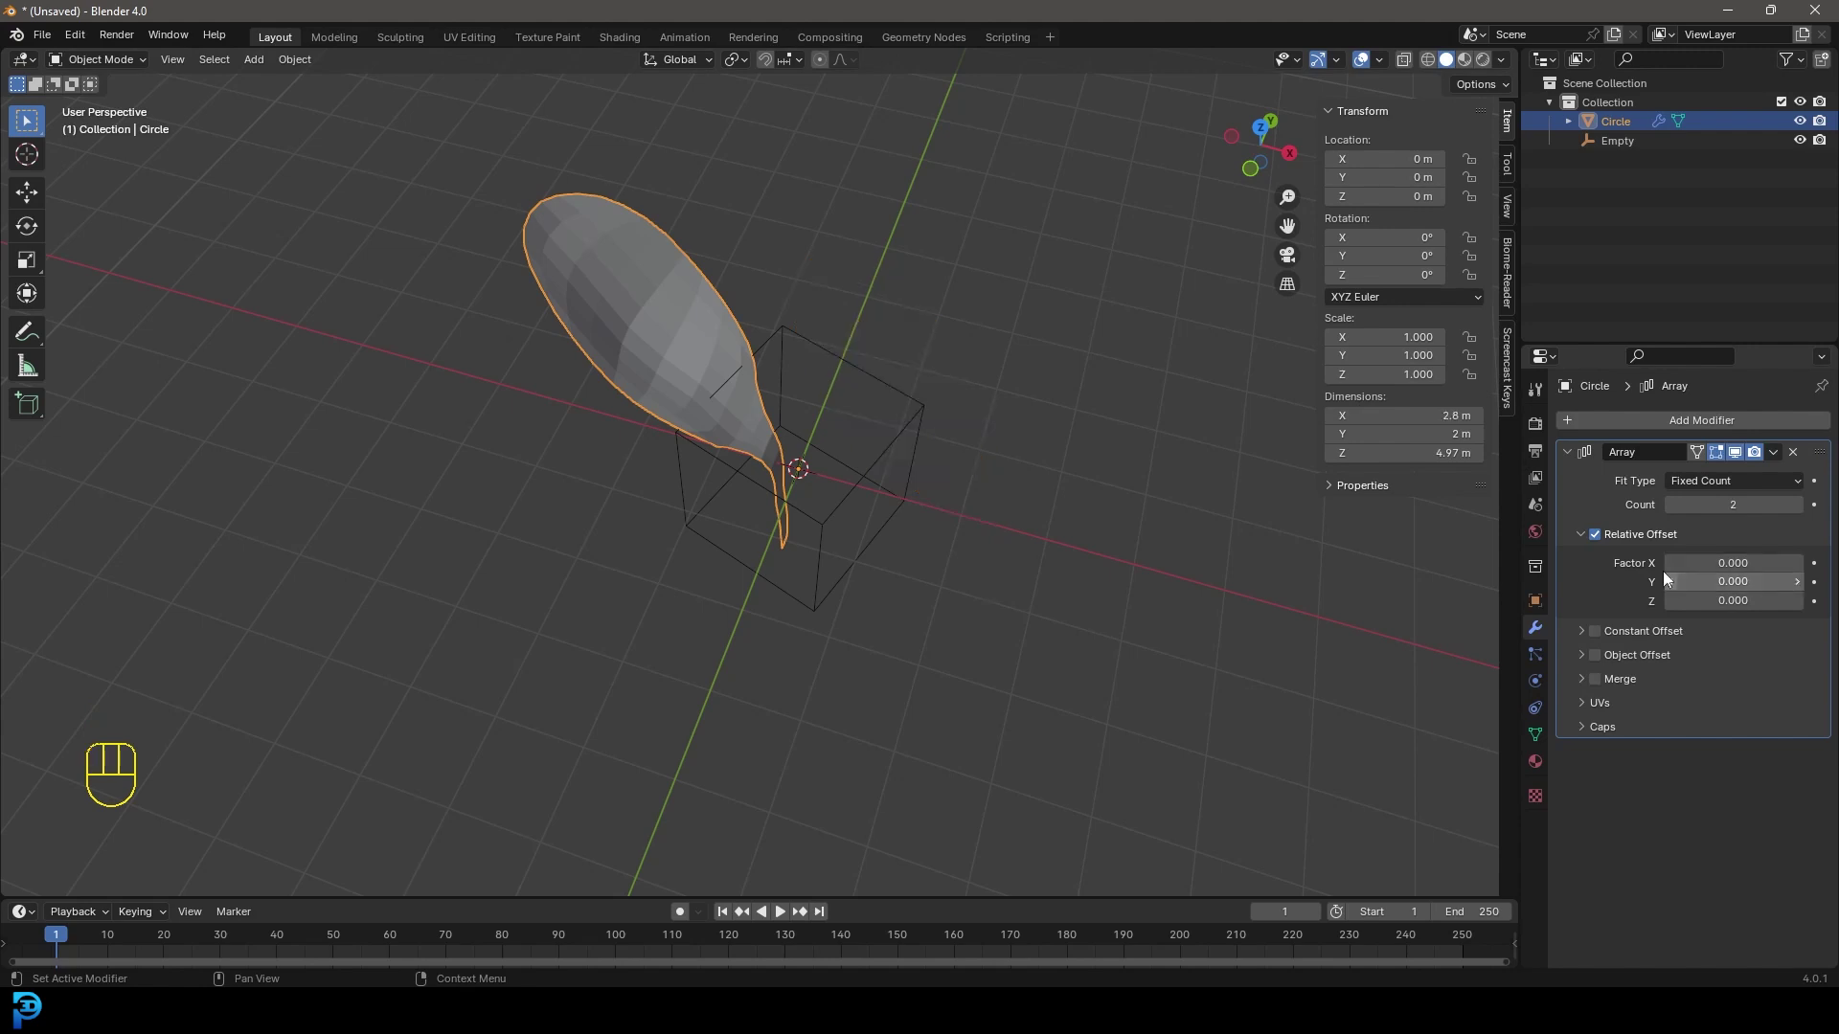
left_click(1594, 536)
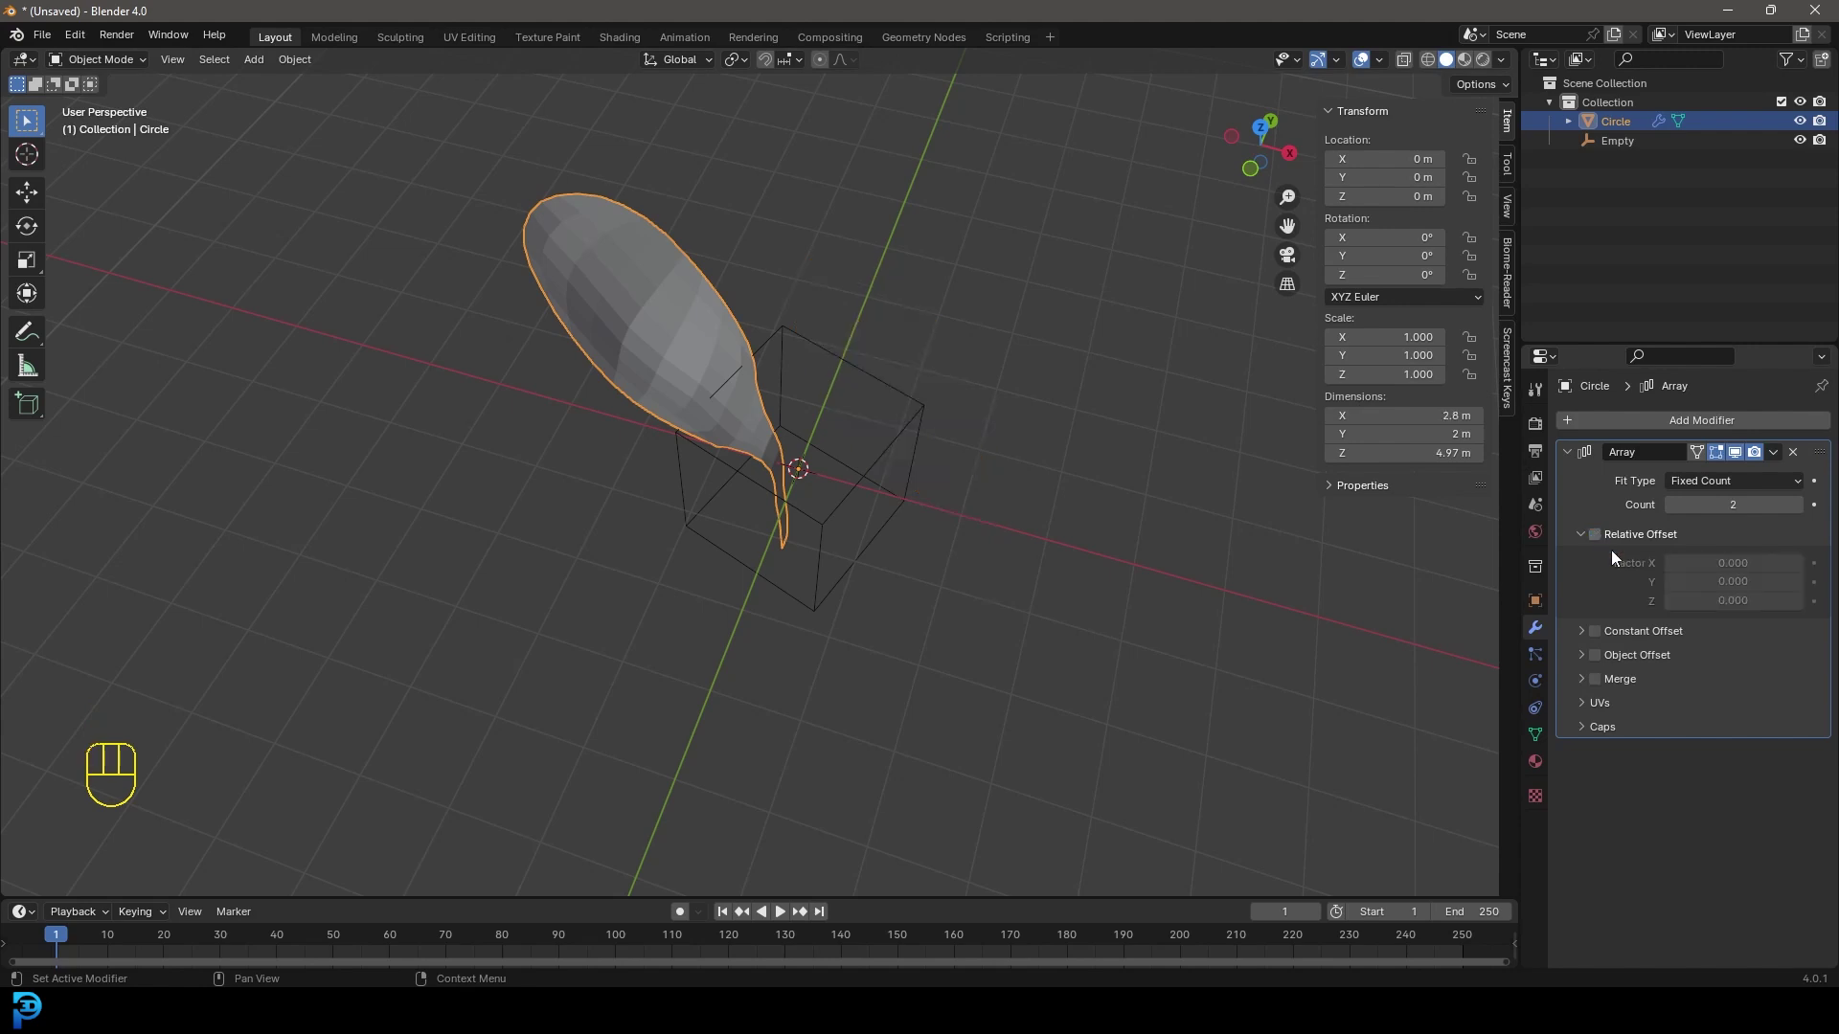
left_click(1580, 655)
left_click(1792, 682)
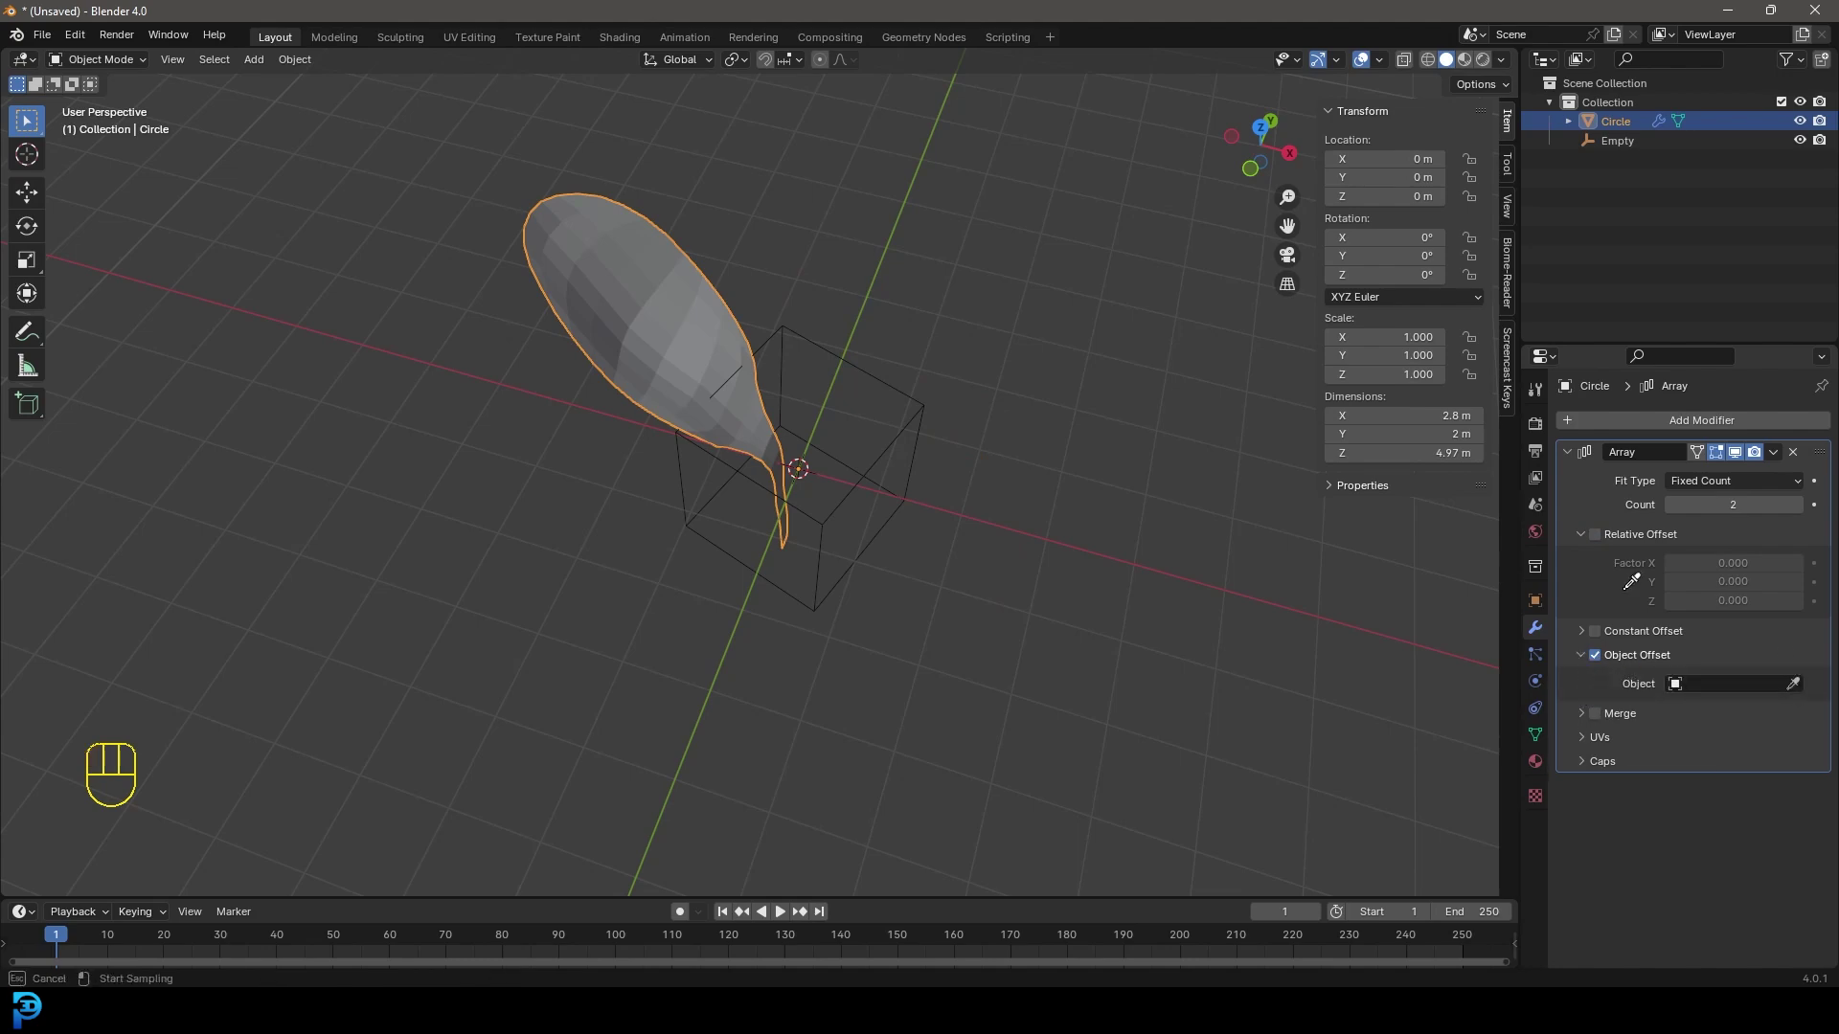
left_click(904, 434)
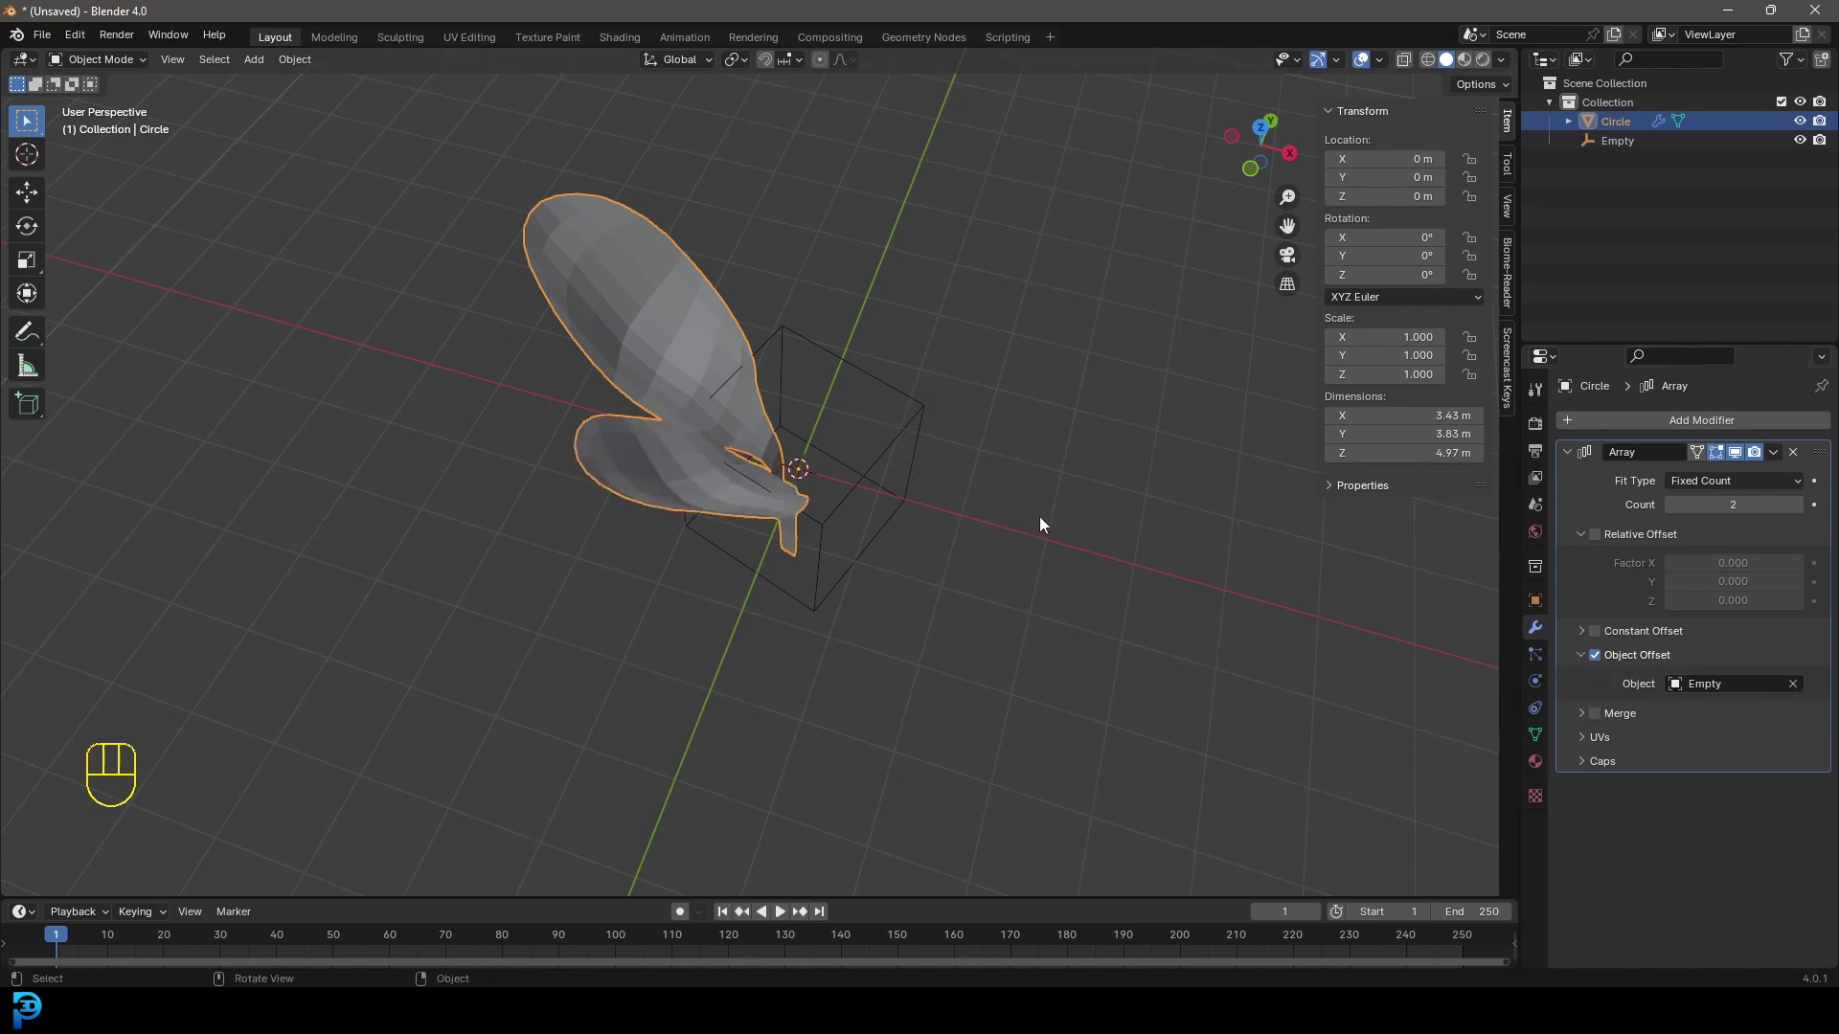
middle_click_drag(1038, 521, 907, 532)
left_click(934, 345)
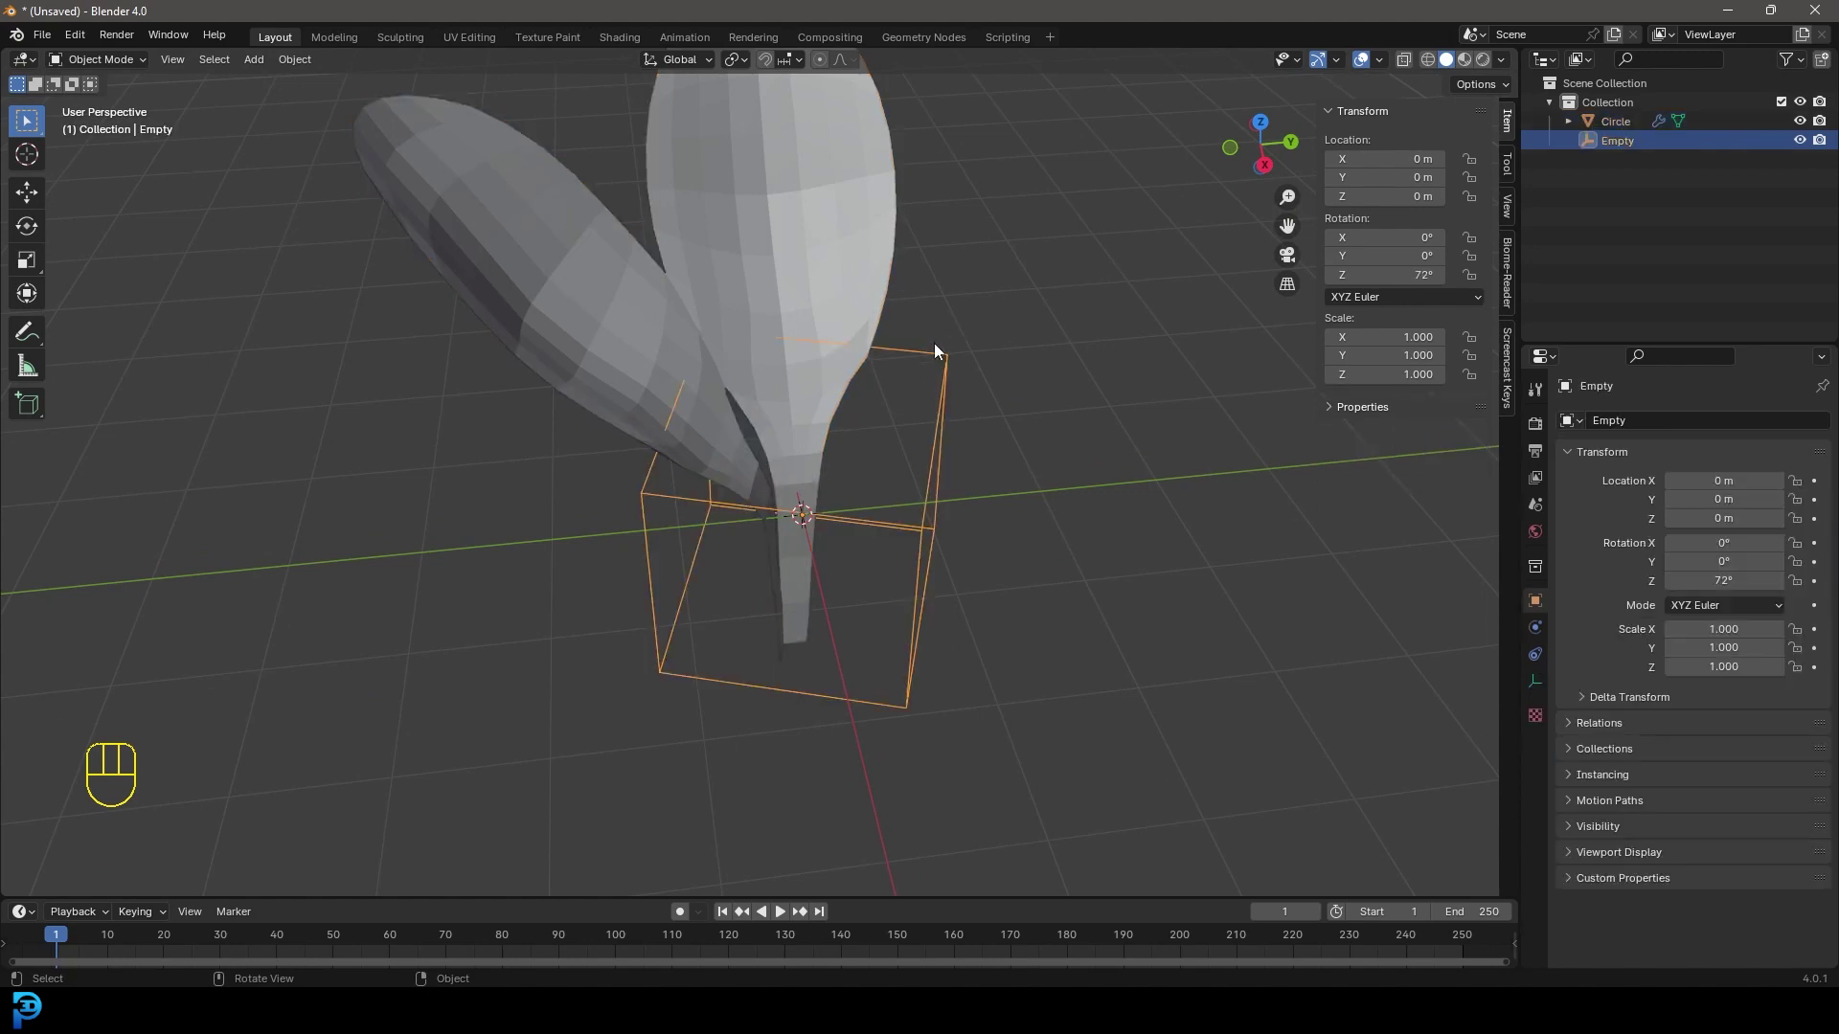
key("g")
right_click(802, 337)
scroll(648, 463, "down", 3)
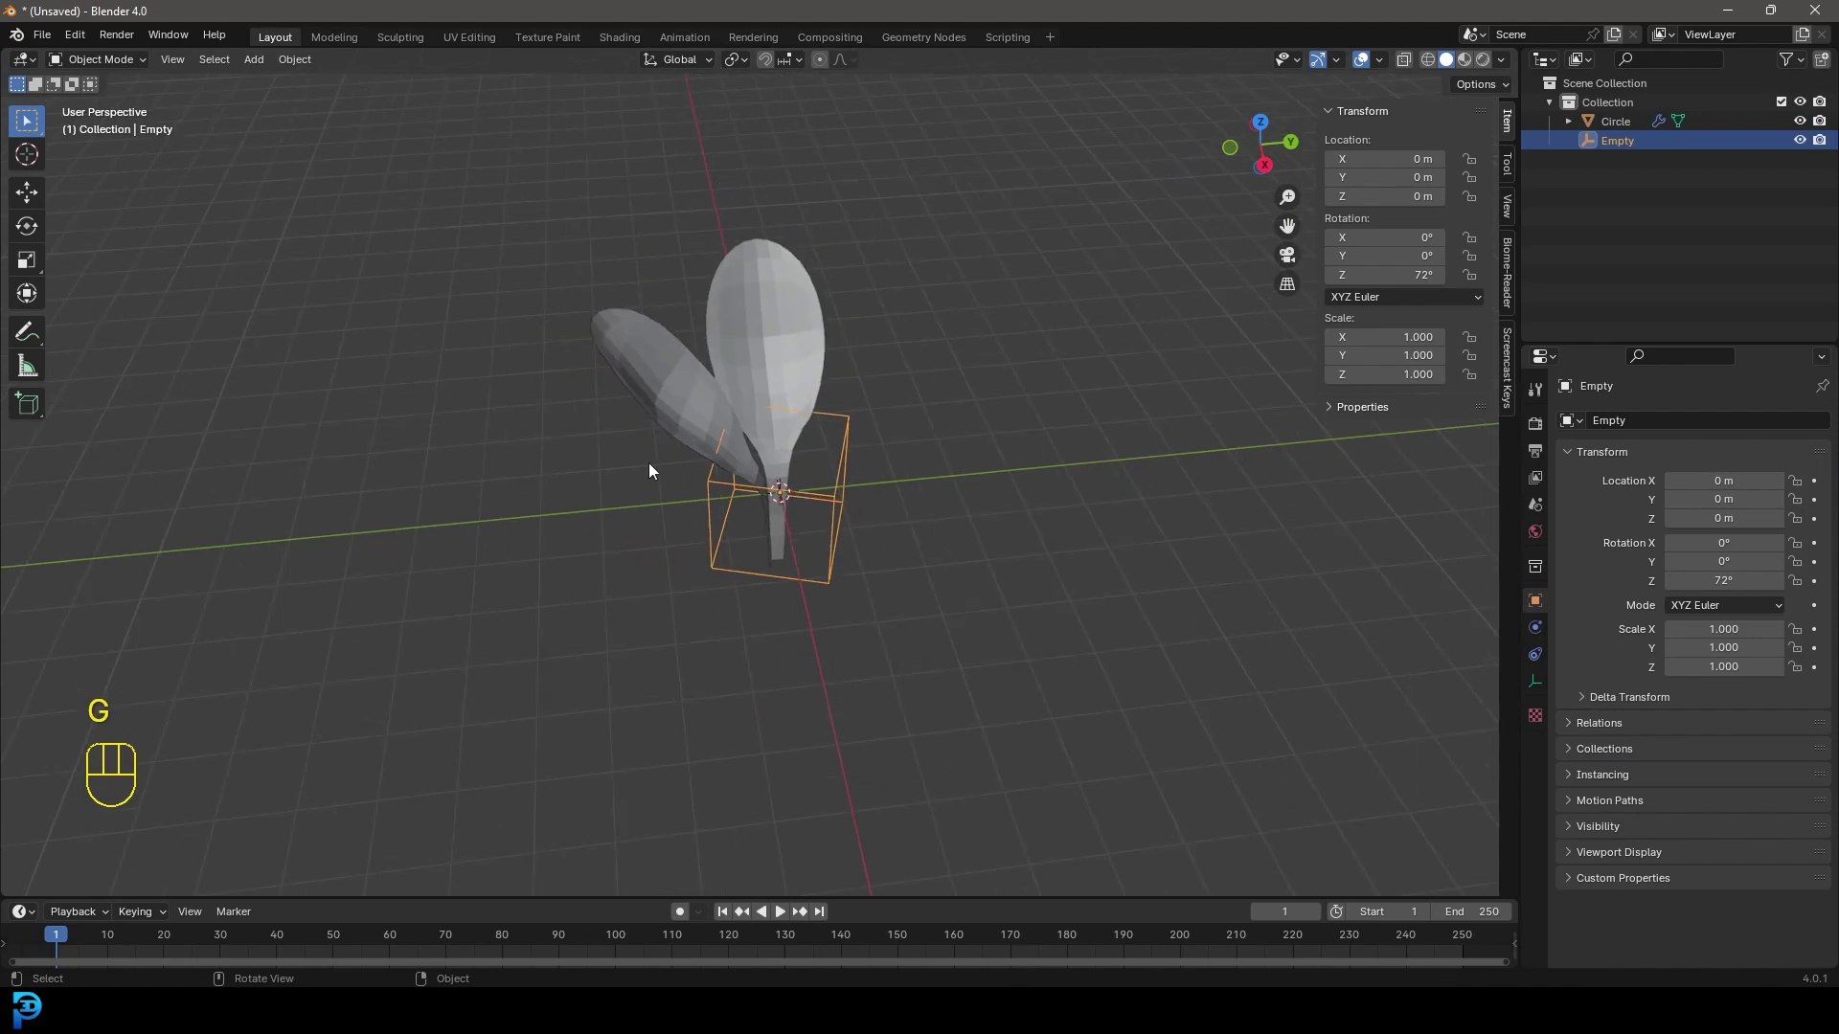
Select the petal and set its array count to 5
middle_click_drag(647, 463, 751, 451)
left_click(686, 306)
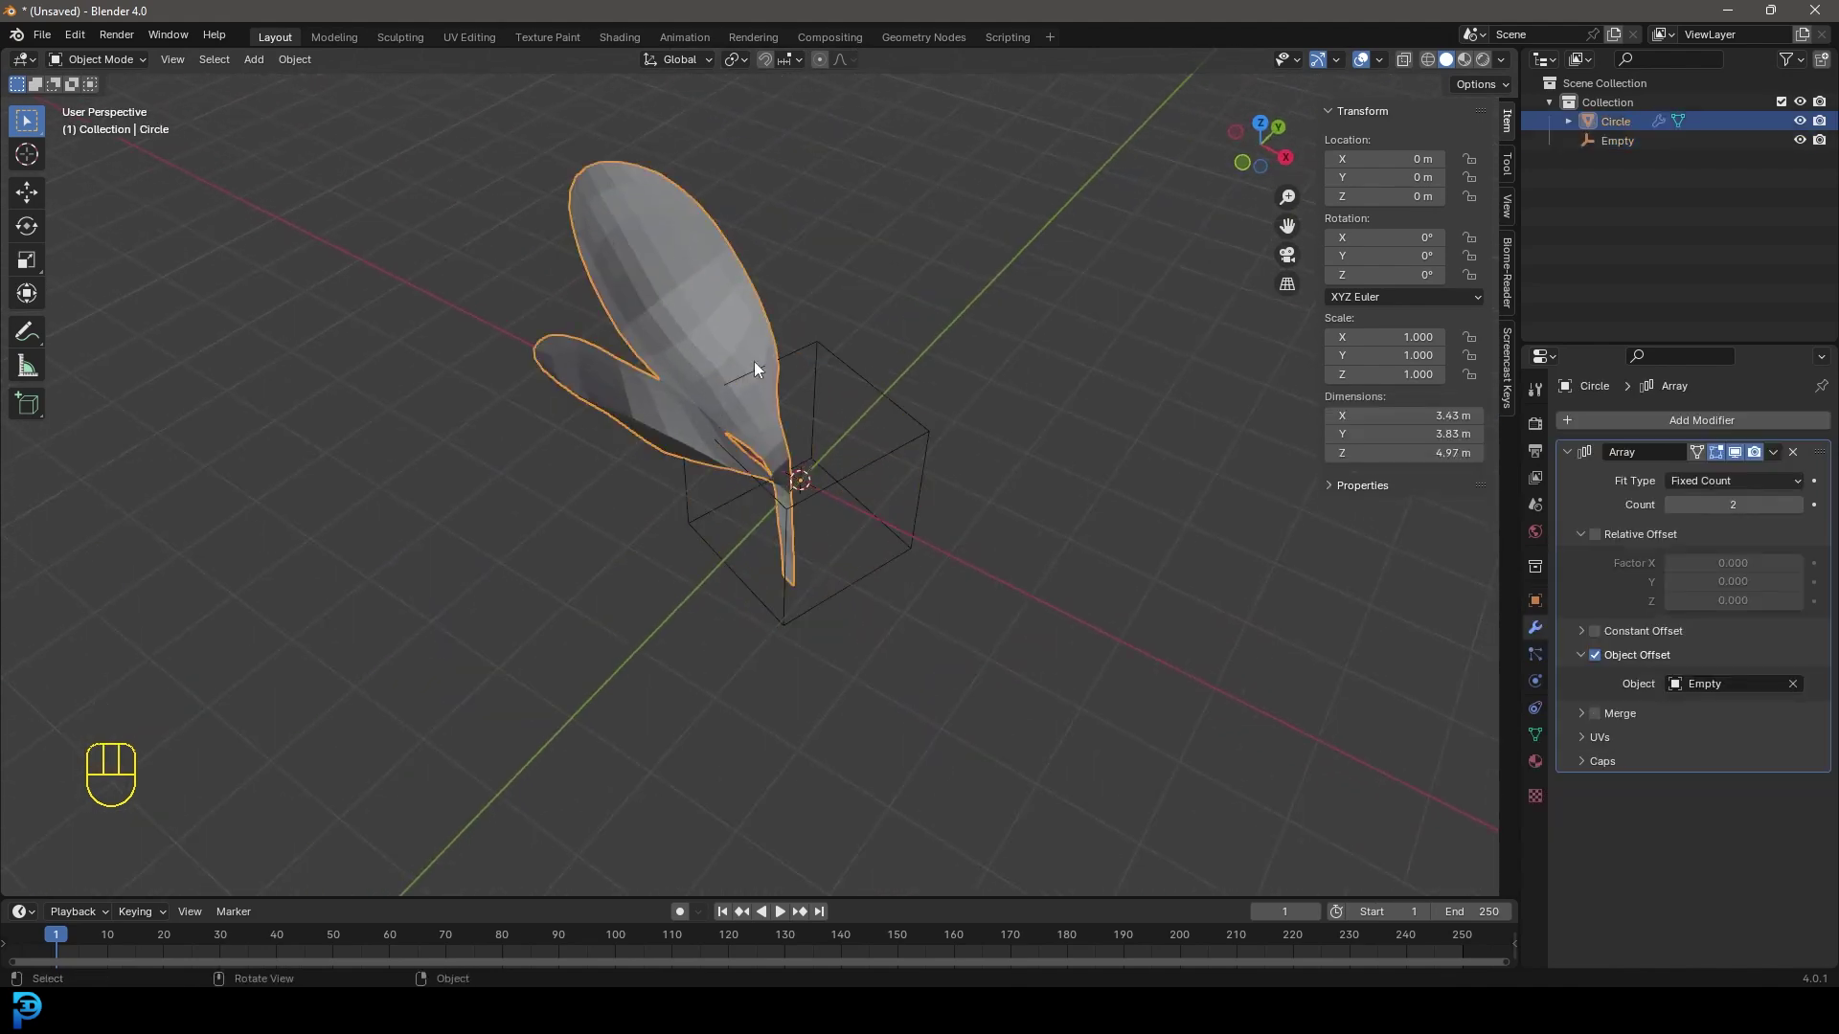
scroll(755, 369, "down", 2)
left_click(1761, 508)
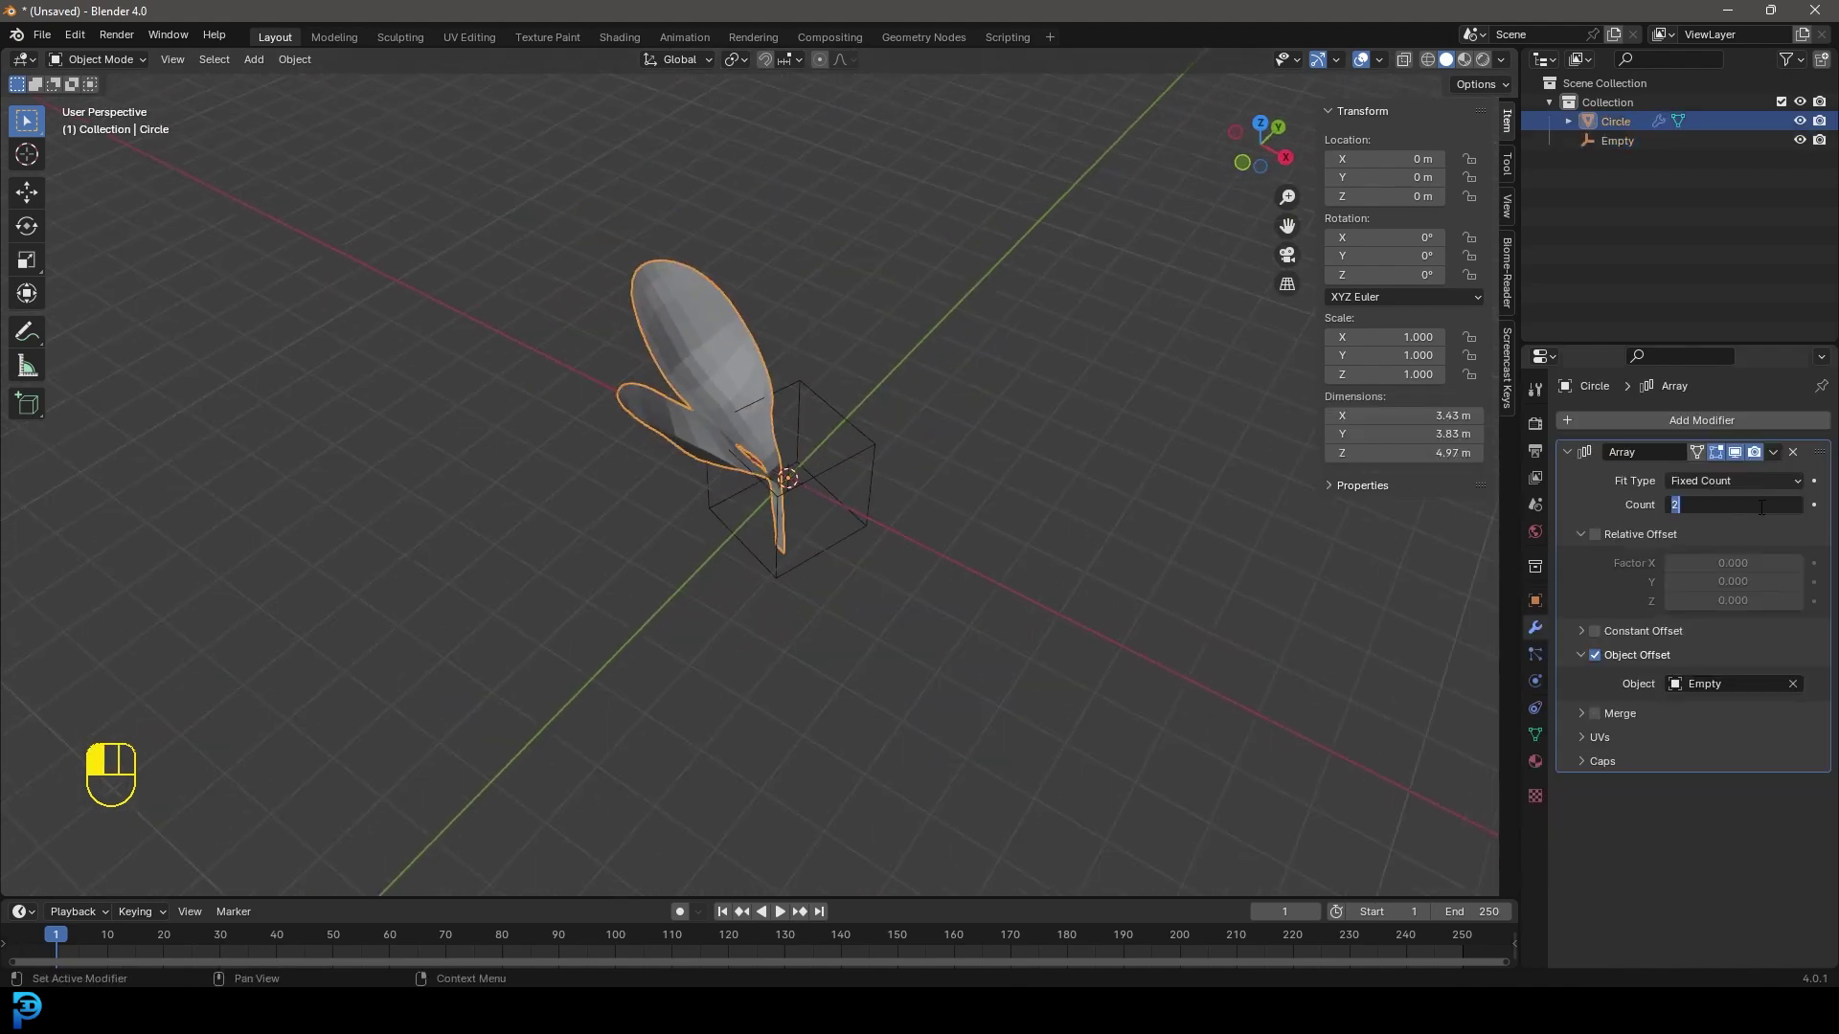
type("5")
key("Return")
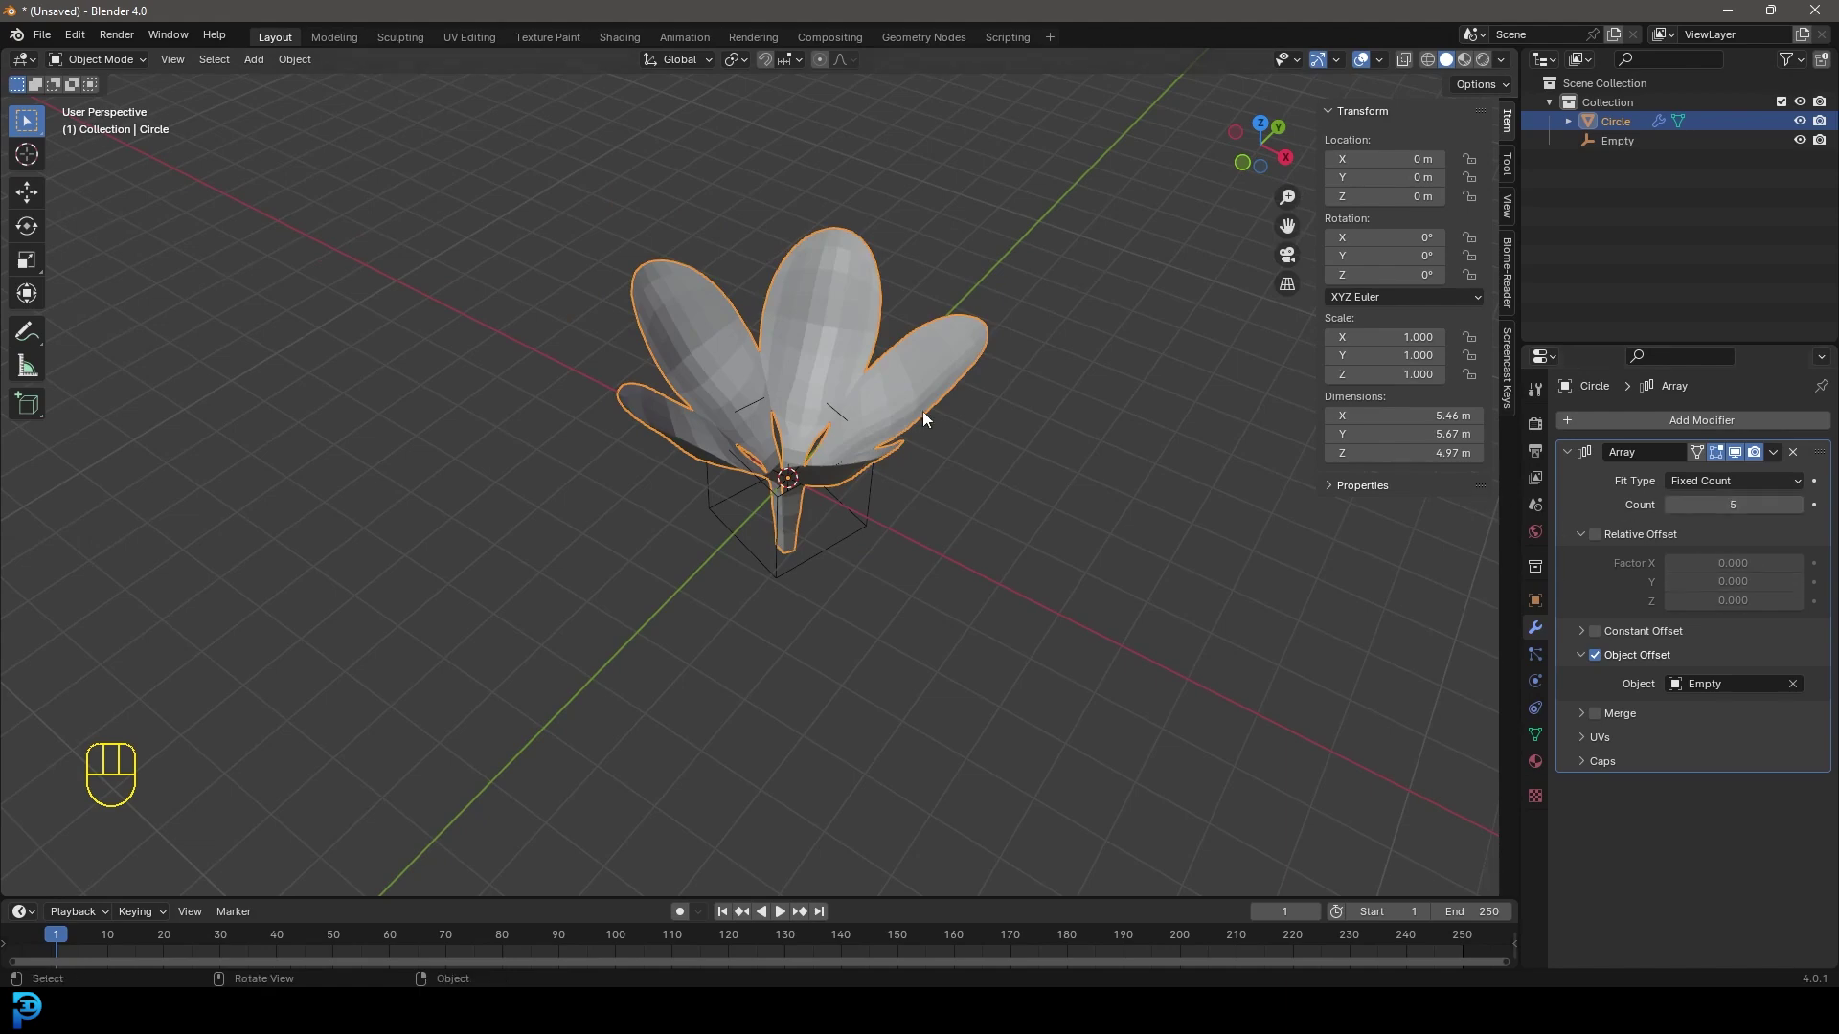
Select the arrayed petal object again and enter Edit Mode on it
middle_click_drag(923, 410, 787, 302)
left_click(804, 587)
scroll(835, 372, "up", 2)
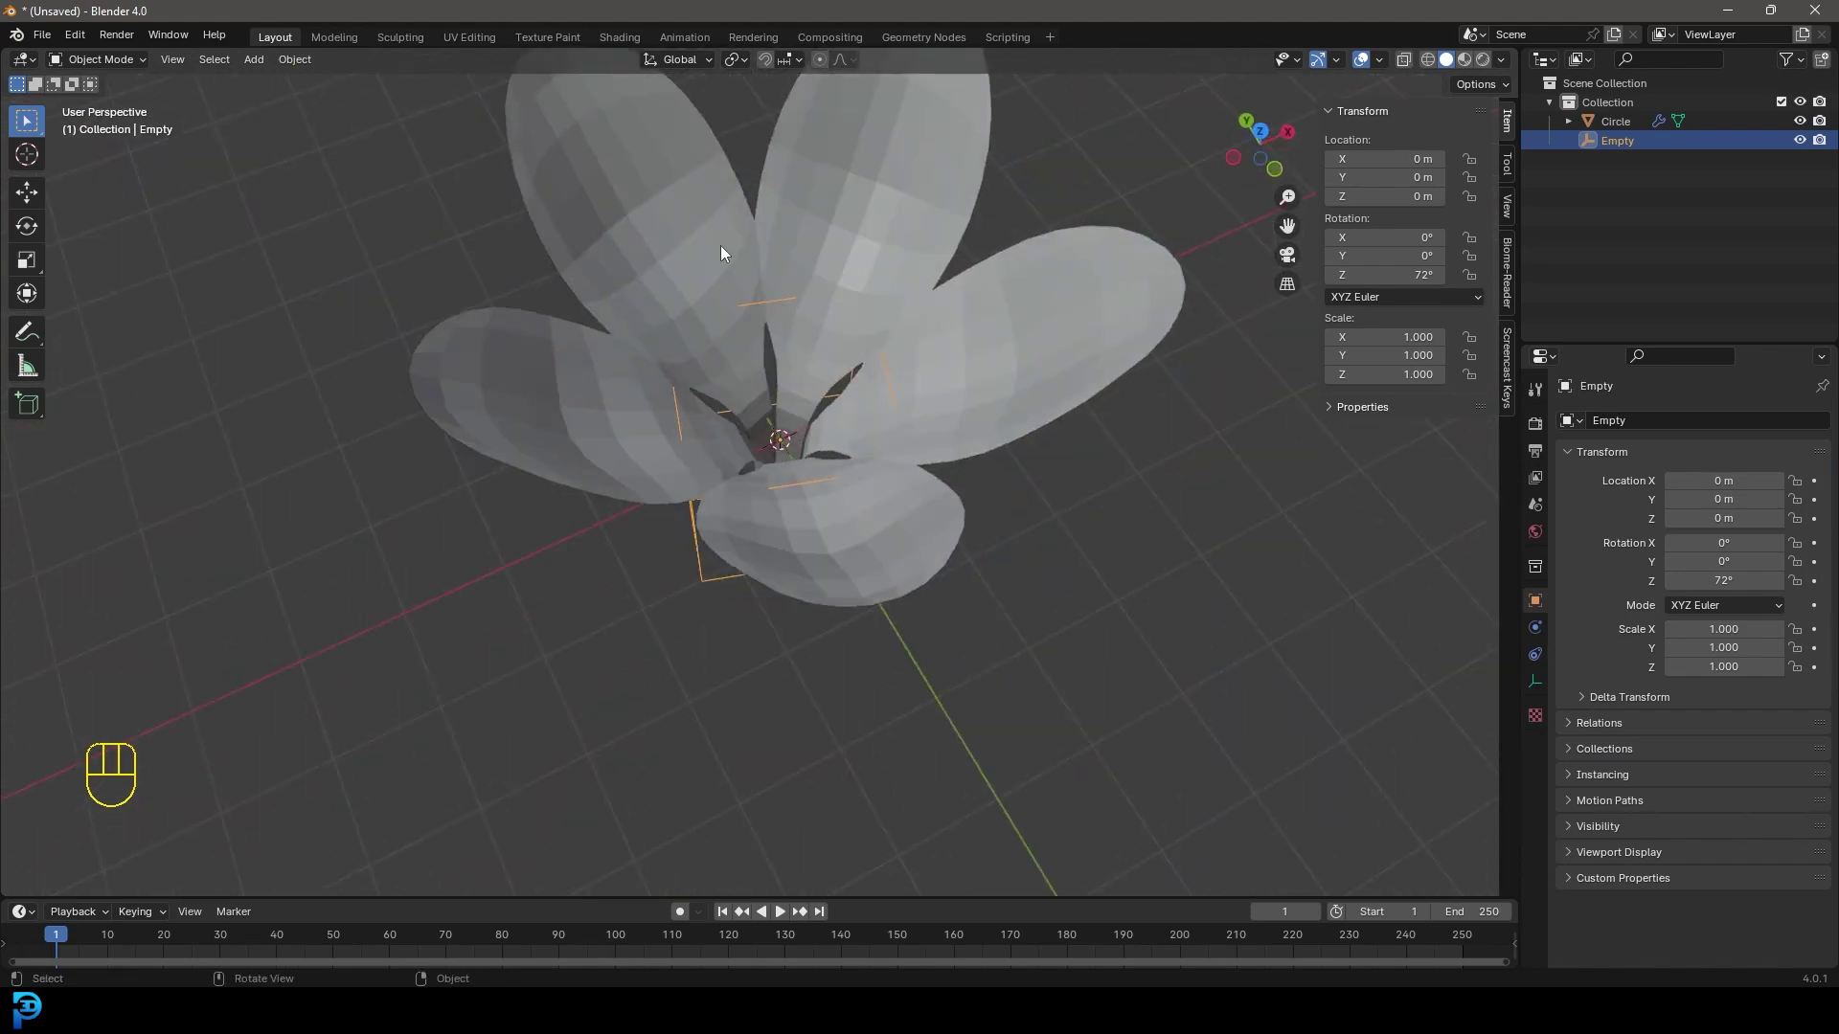
left_click(699, 243)
middle_click_drag(701, 251, 709, 337)
key("Tab")
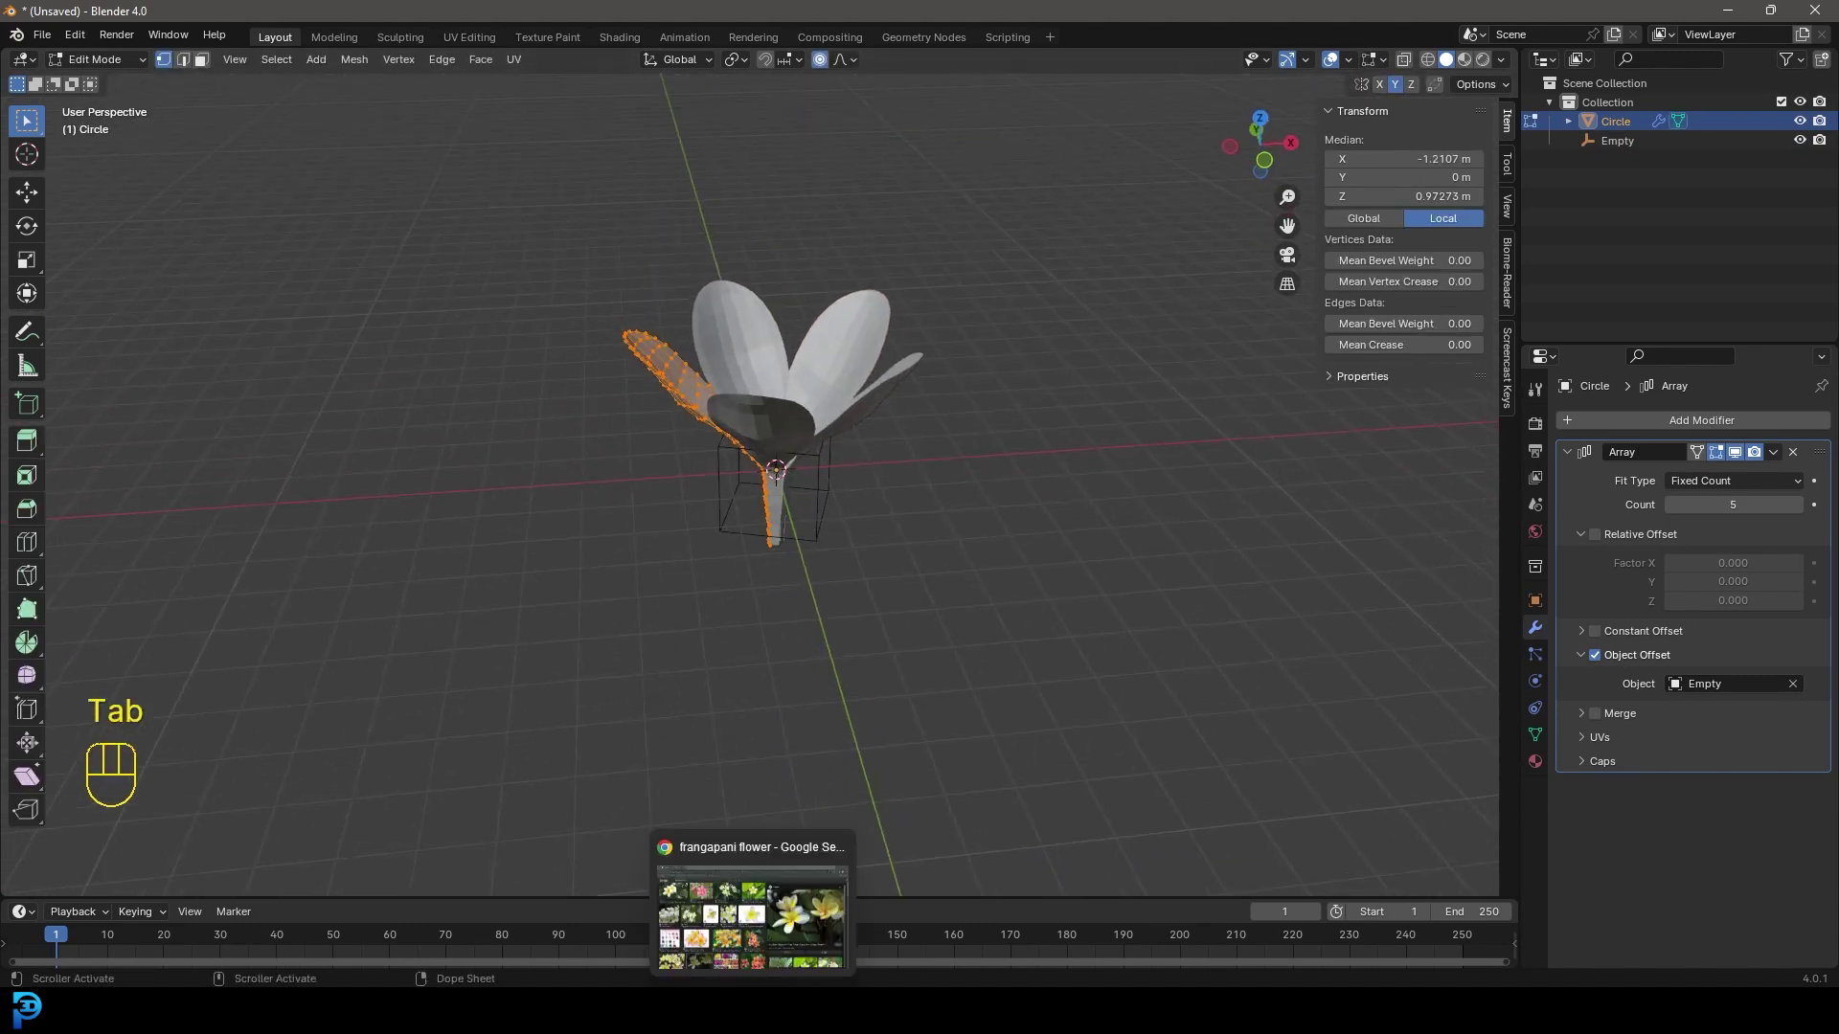
Switch to Chrome to look at the frangipani reference photos, and return to Blender
mouse_move(751, 1010)
left_click(832, 904)
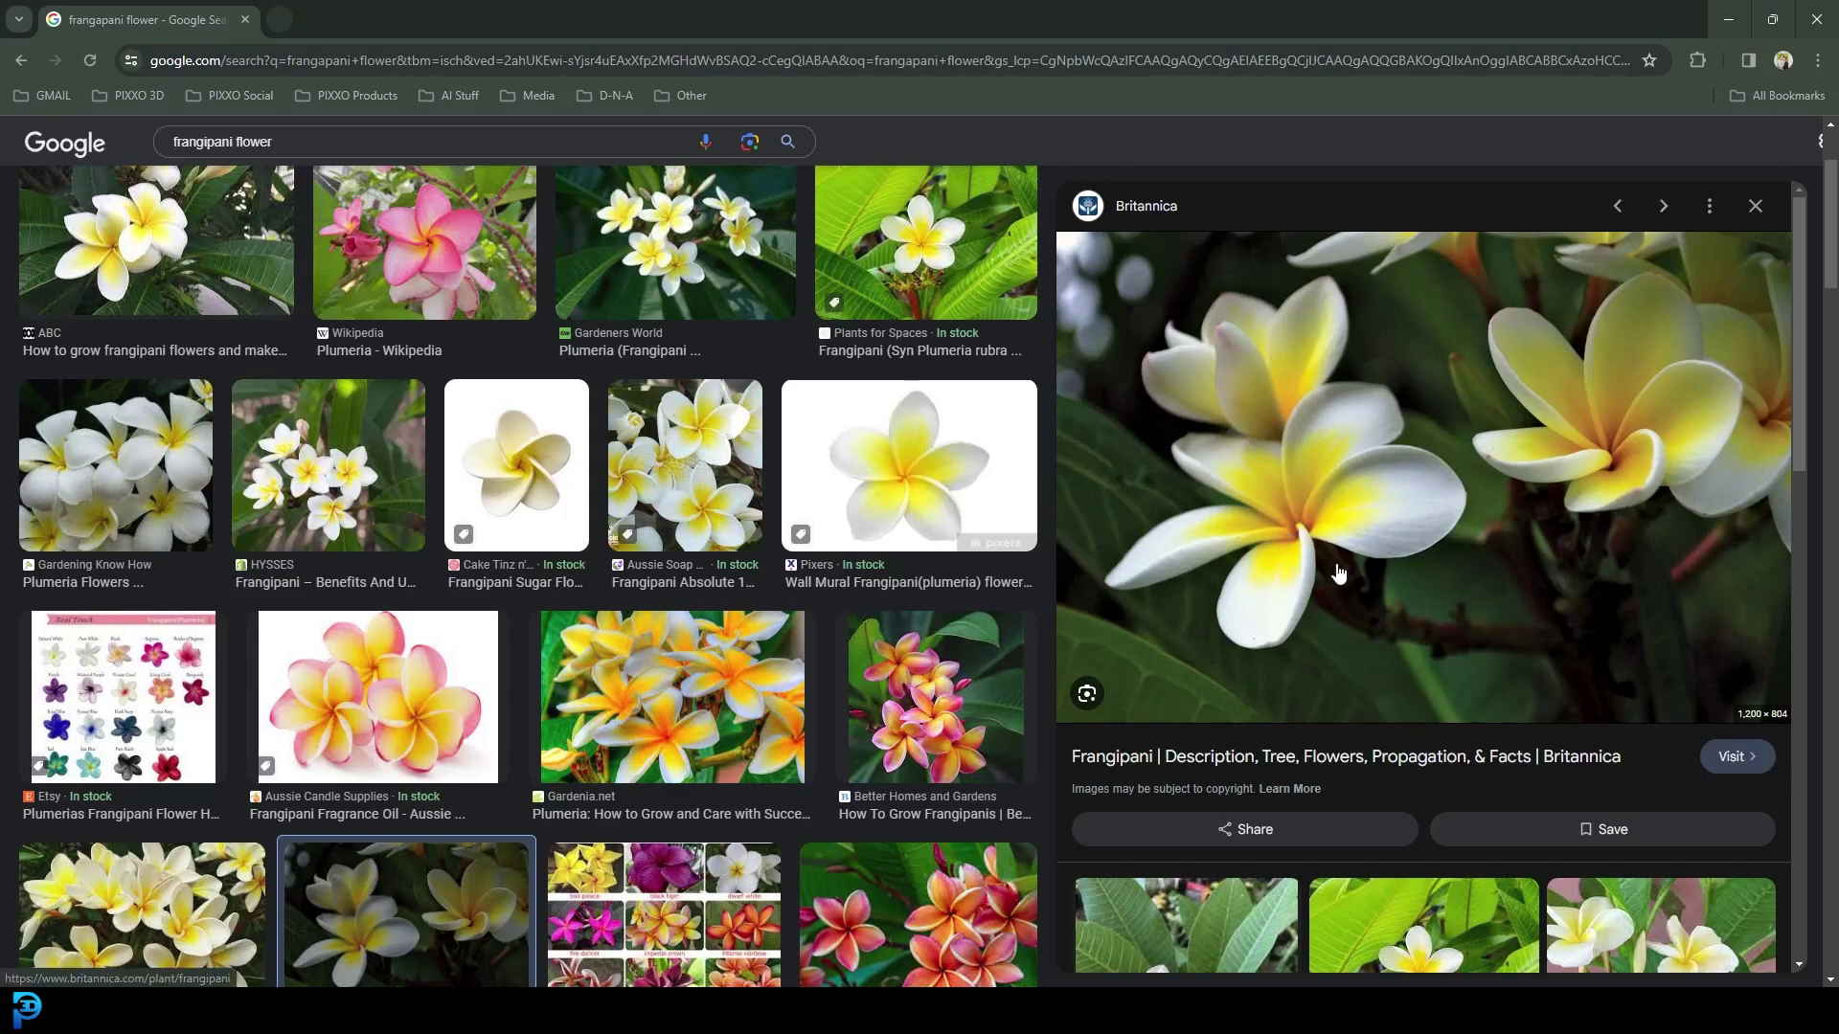
left_click(1727, 16)
Select the vertices along the lower part of one side edge of the editable petal
middle_click_drag(613, 368, 459, 430)
scroll(727, 278, "up", 4)
middle_click_drag(742, 263, 733, 450, "shift")
scroll(716, 465, "up", 3)
middle_click_drag(763, 555, 661, 530)
scroll(664, 528, "up", 2)
left_click(686, 504)
middle_click_drag(688, 660, 689, 504)
left_click(702, 466, "shift")
middle_click_drag(767, 607, 718, 599)
key("g")
key("z")
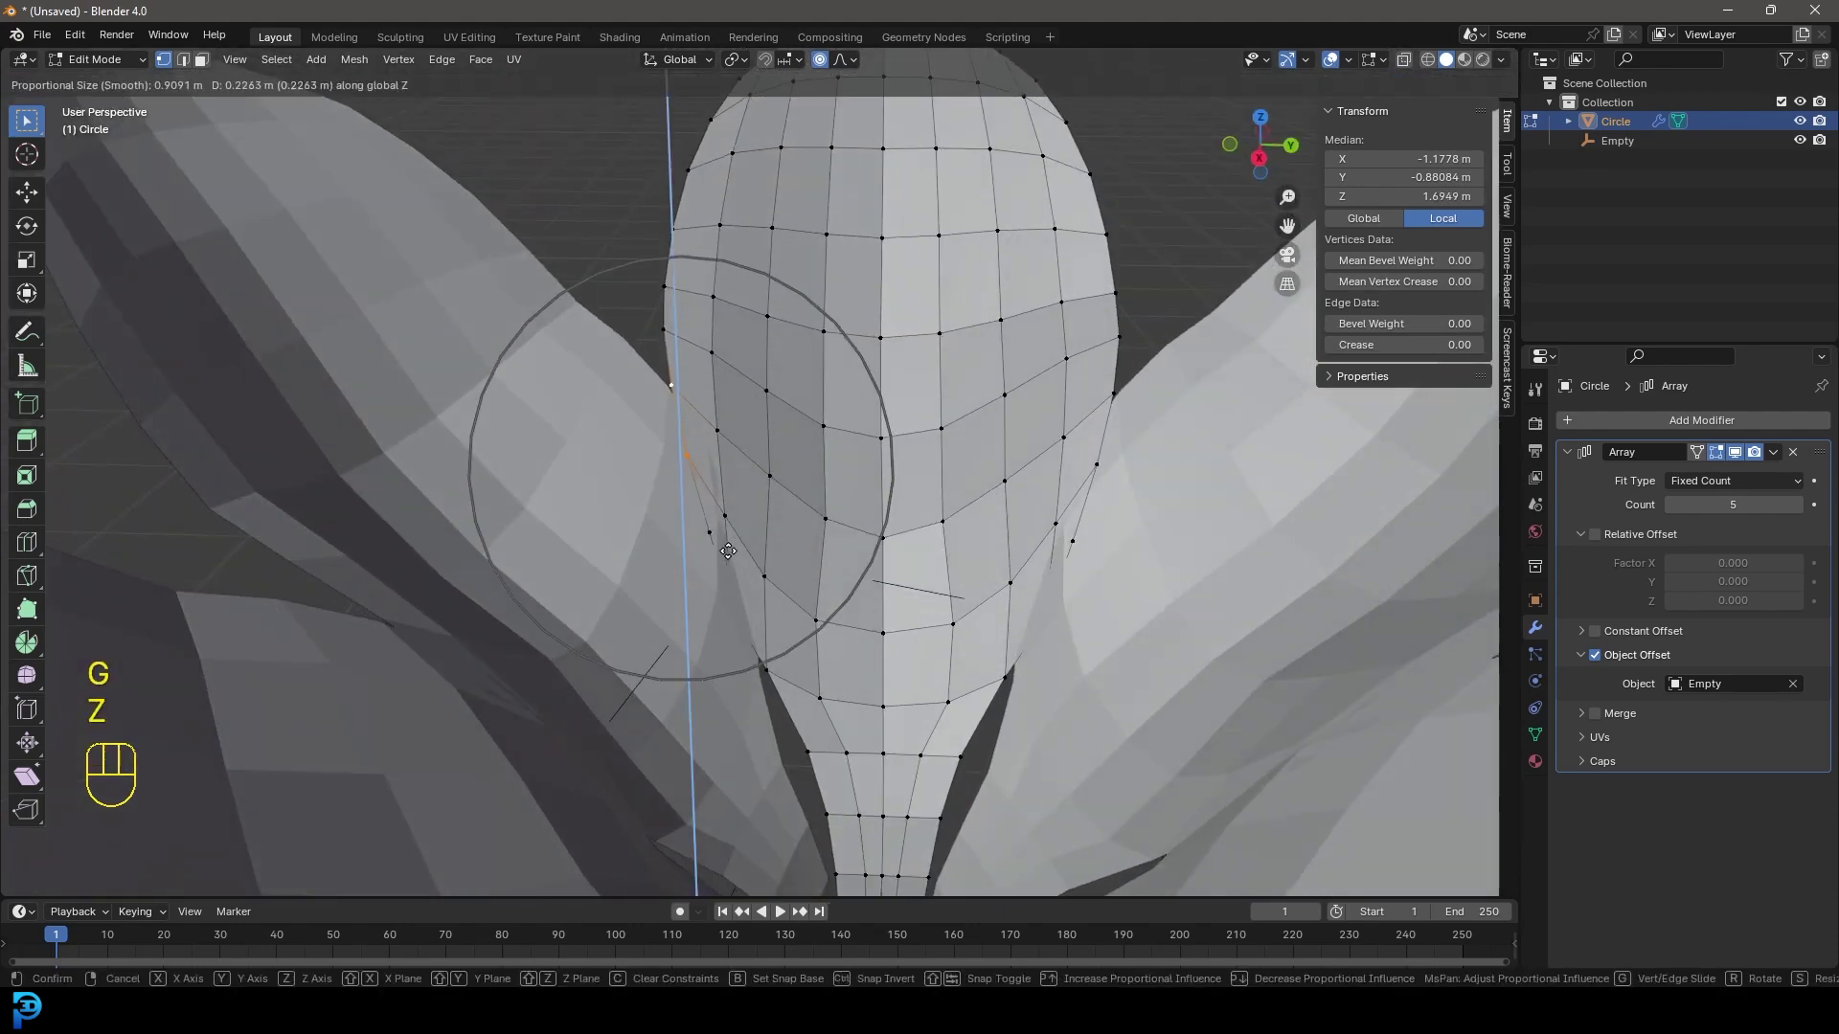
right_click(730, 565)
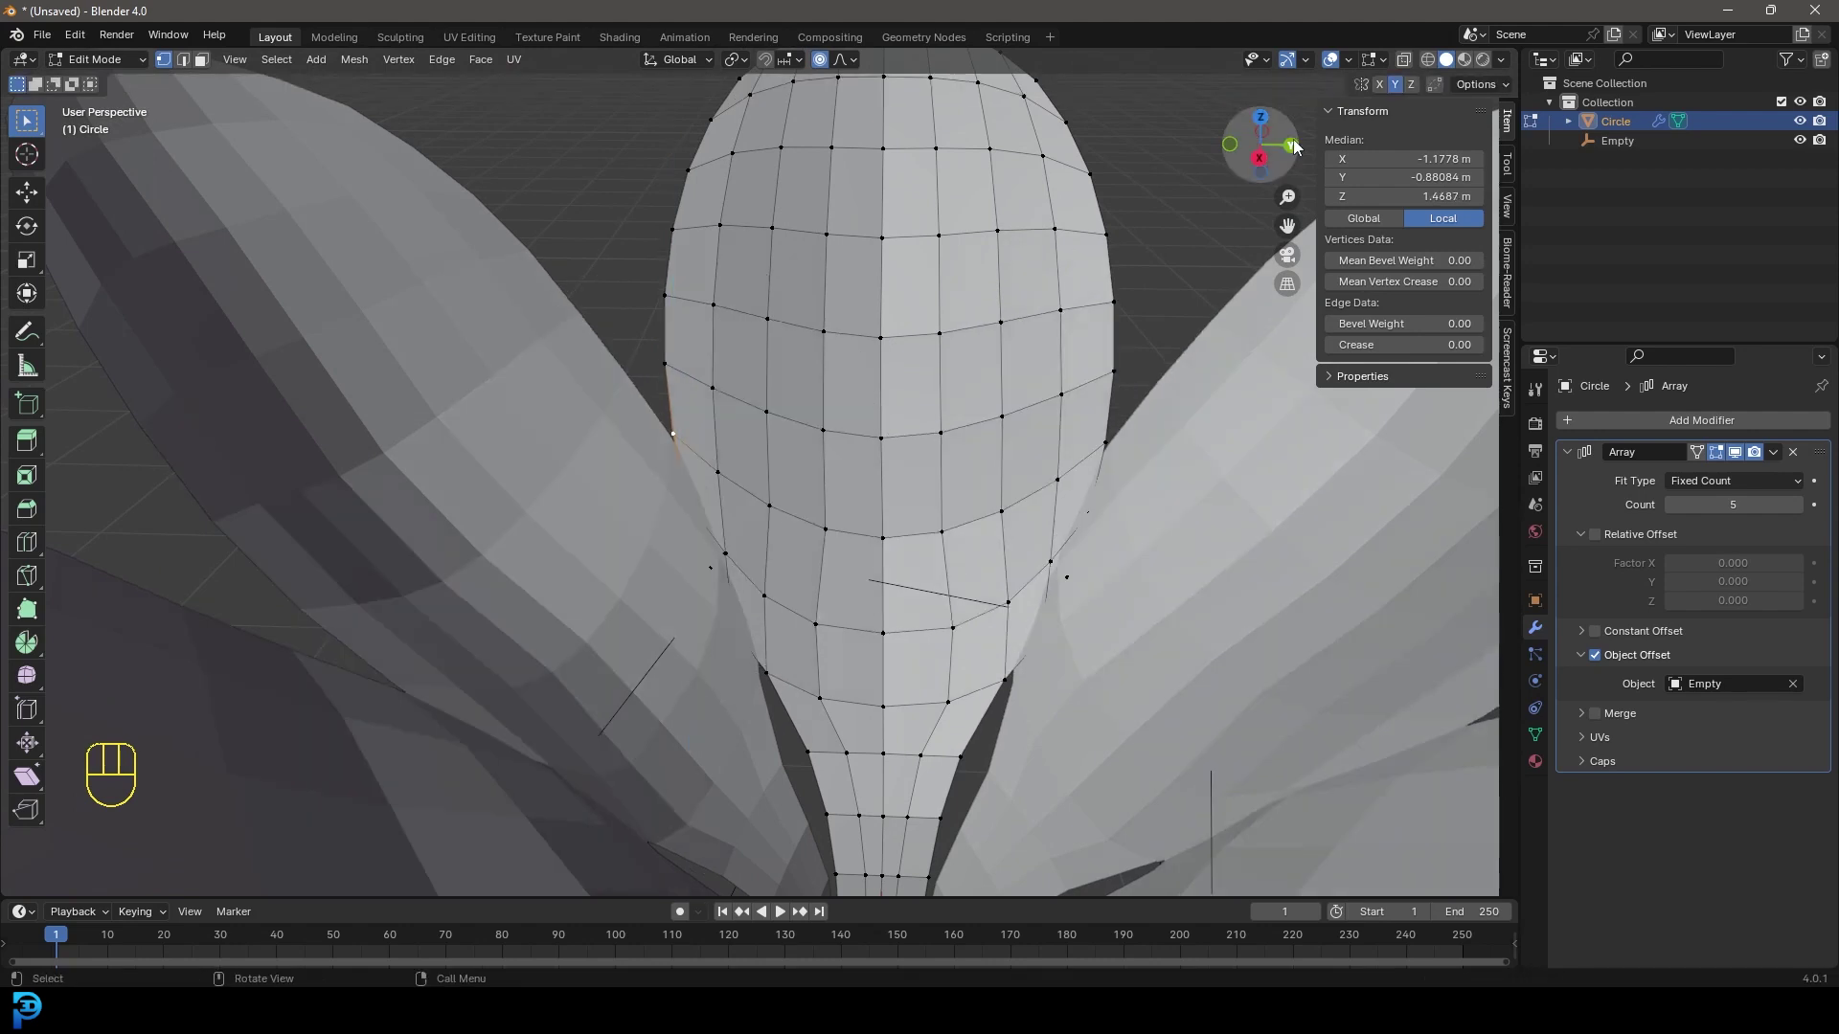
Turn off Y-axis mesh symmetry and raise the selected side edge about 0.15 m along Z with proportional editing
left_click(1395, 85)
key("g")
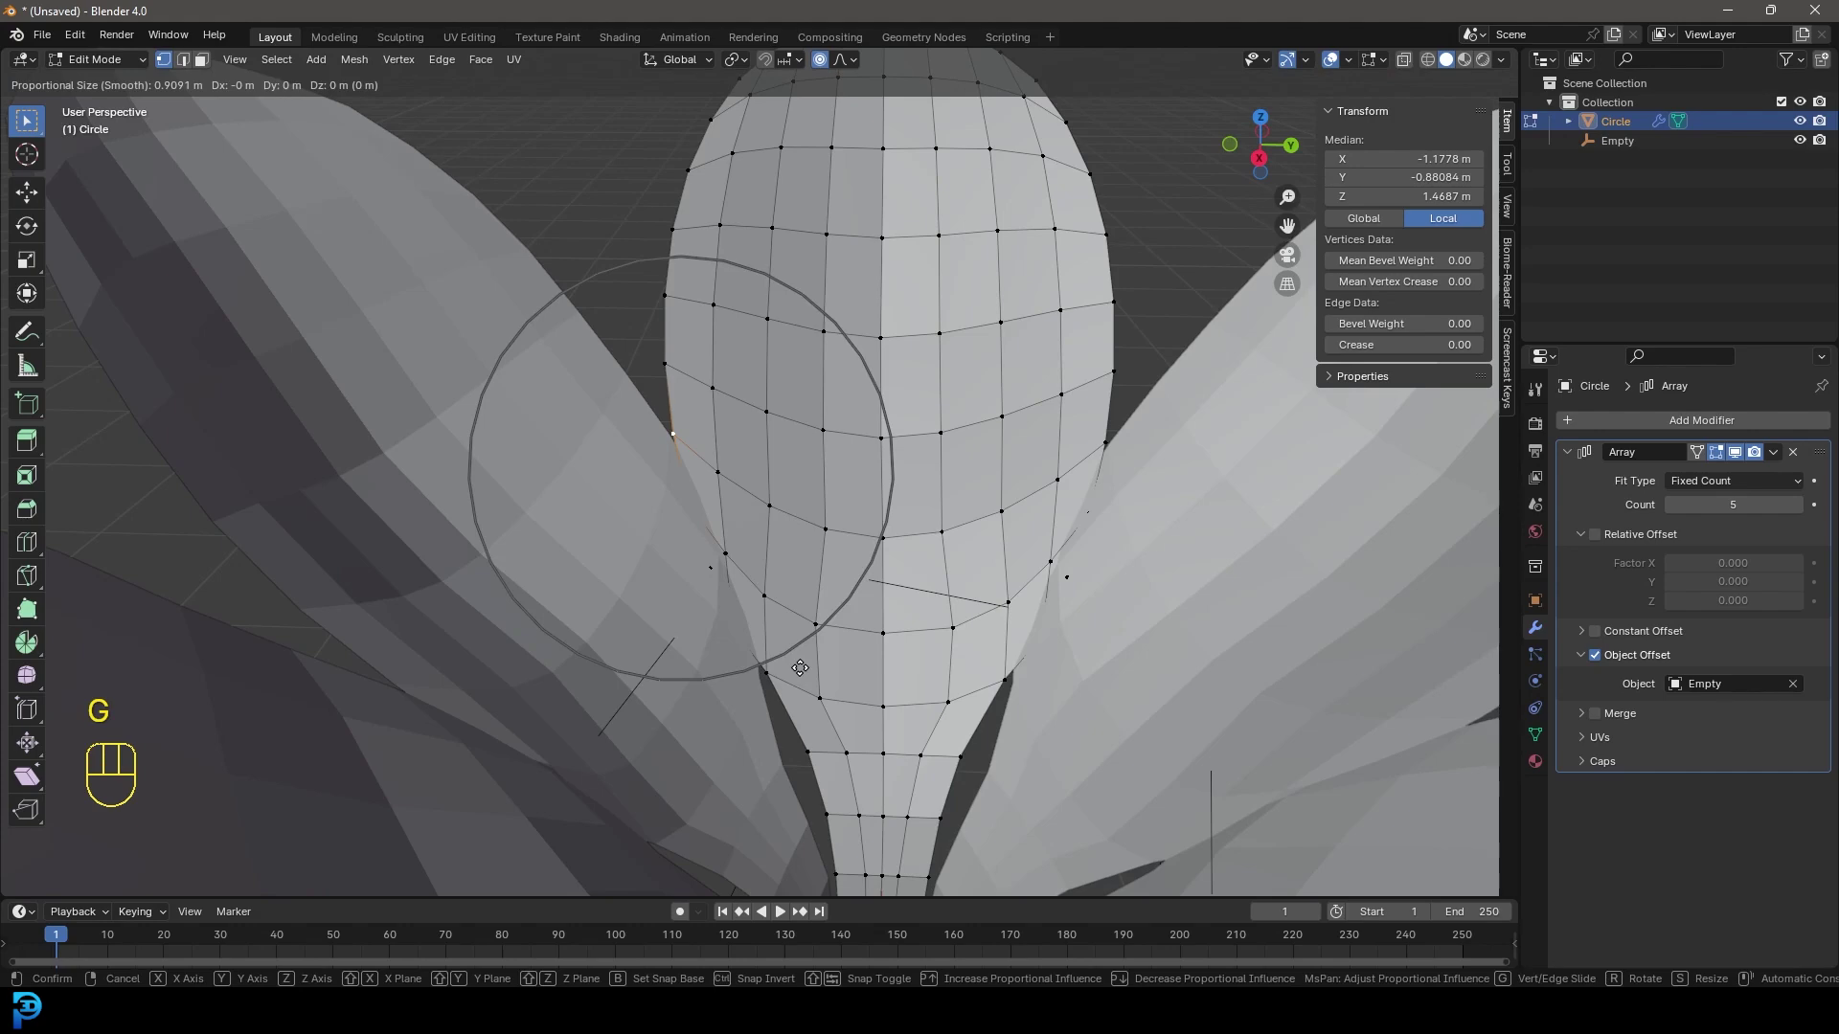
key("z")
scroll(804, 651, "down", 6)
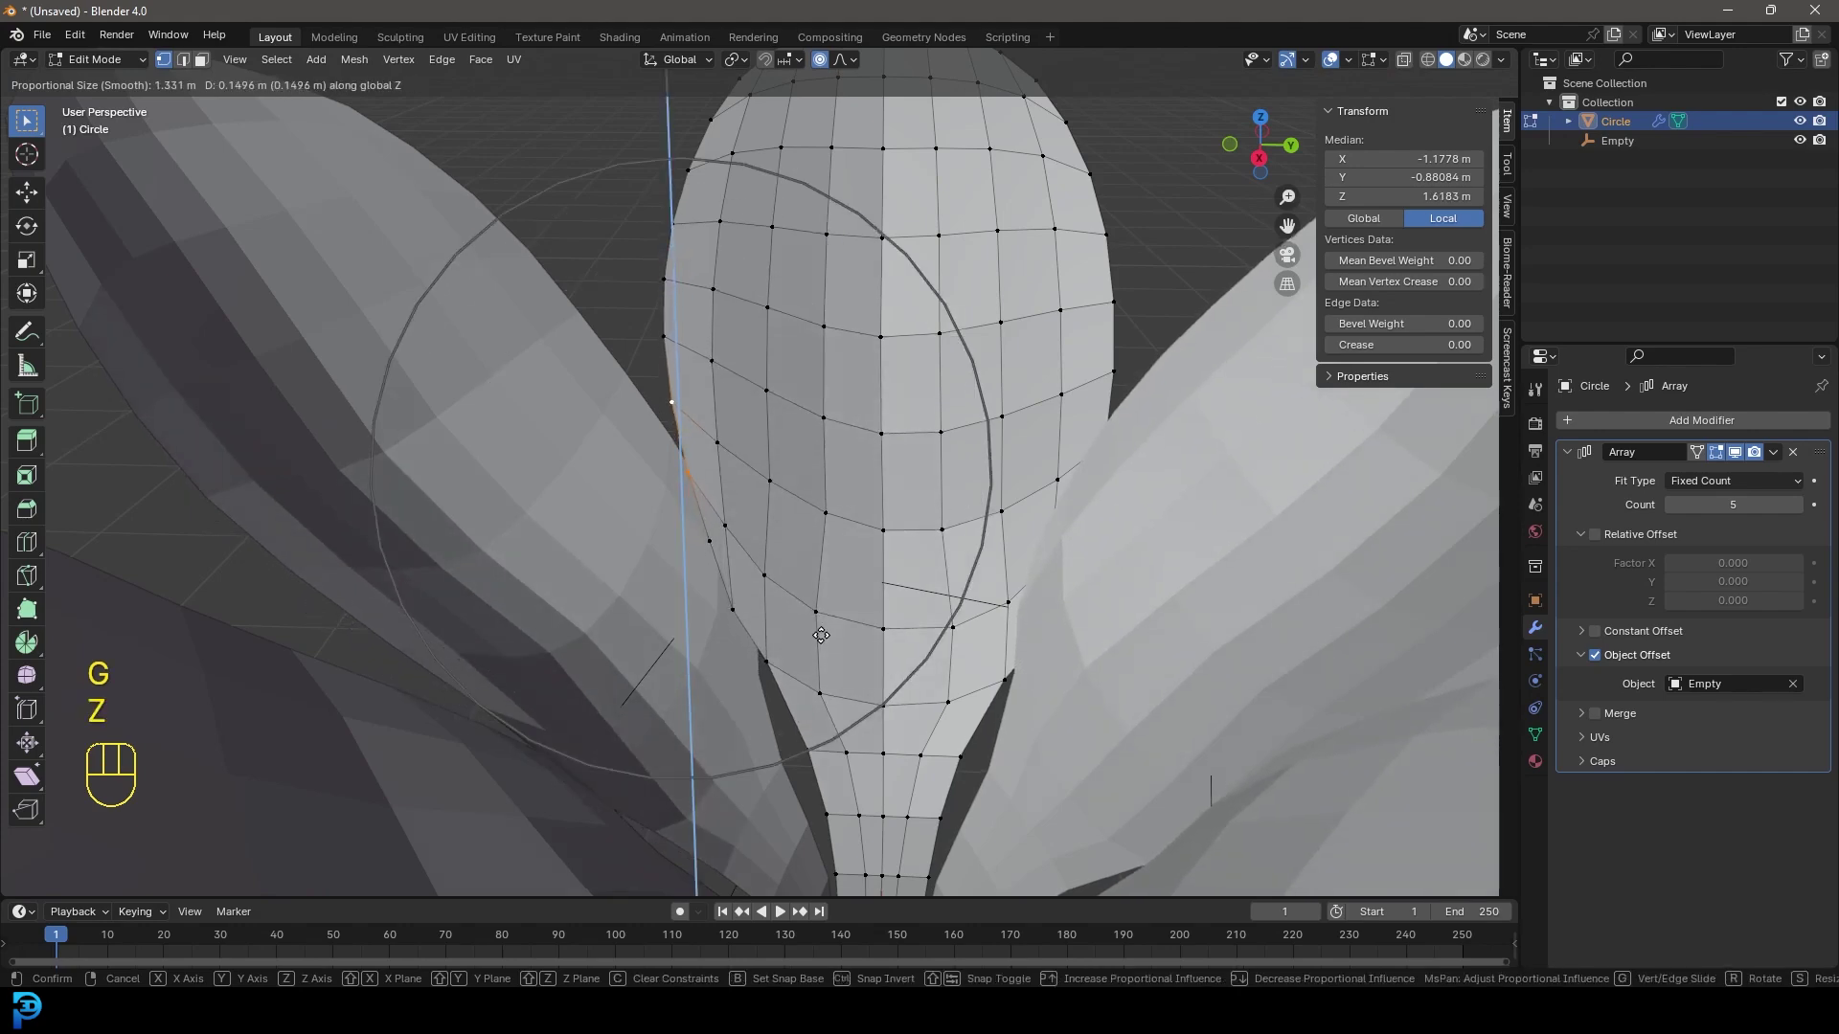
left_click(820, 626)
Select the petal's tip vertex and twist the petal about -20° around it with a large proportional editing radius
scroll(820, 626, "down", 6)
middle_click_drag(821, 624, 1199, 657)
scroll(670, 484, "up", 3)
middle_click_drag(652, 480, 711, 518)
left_click(693, 524)
key("r")
scroll(974, 484, "down", 6)
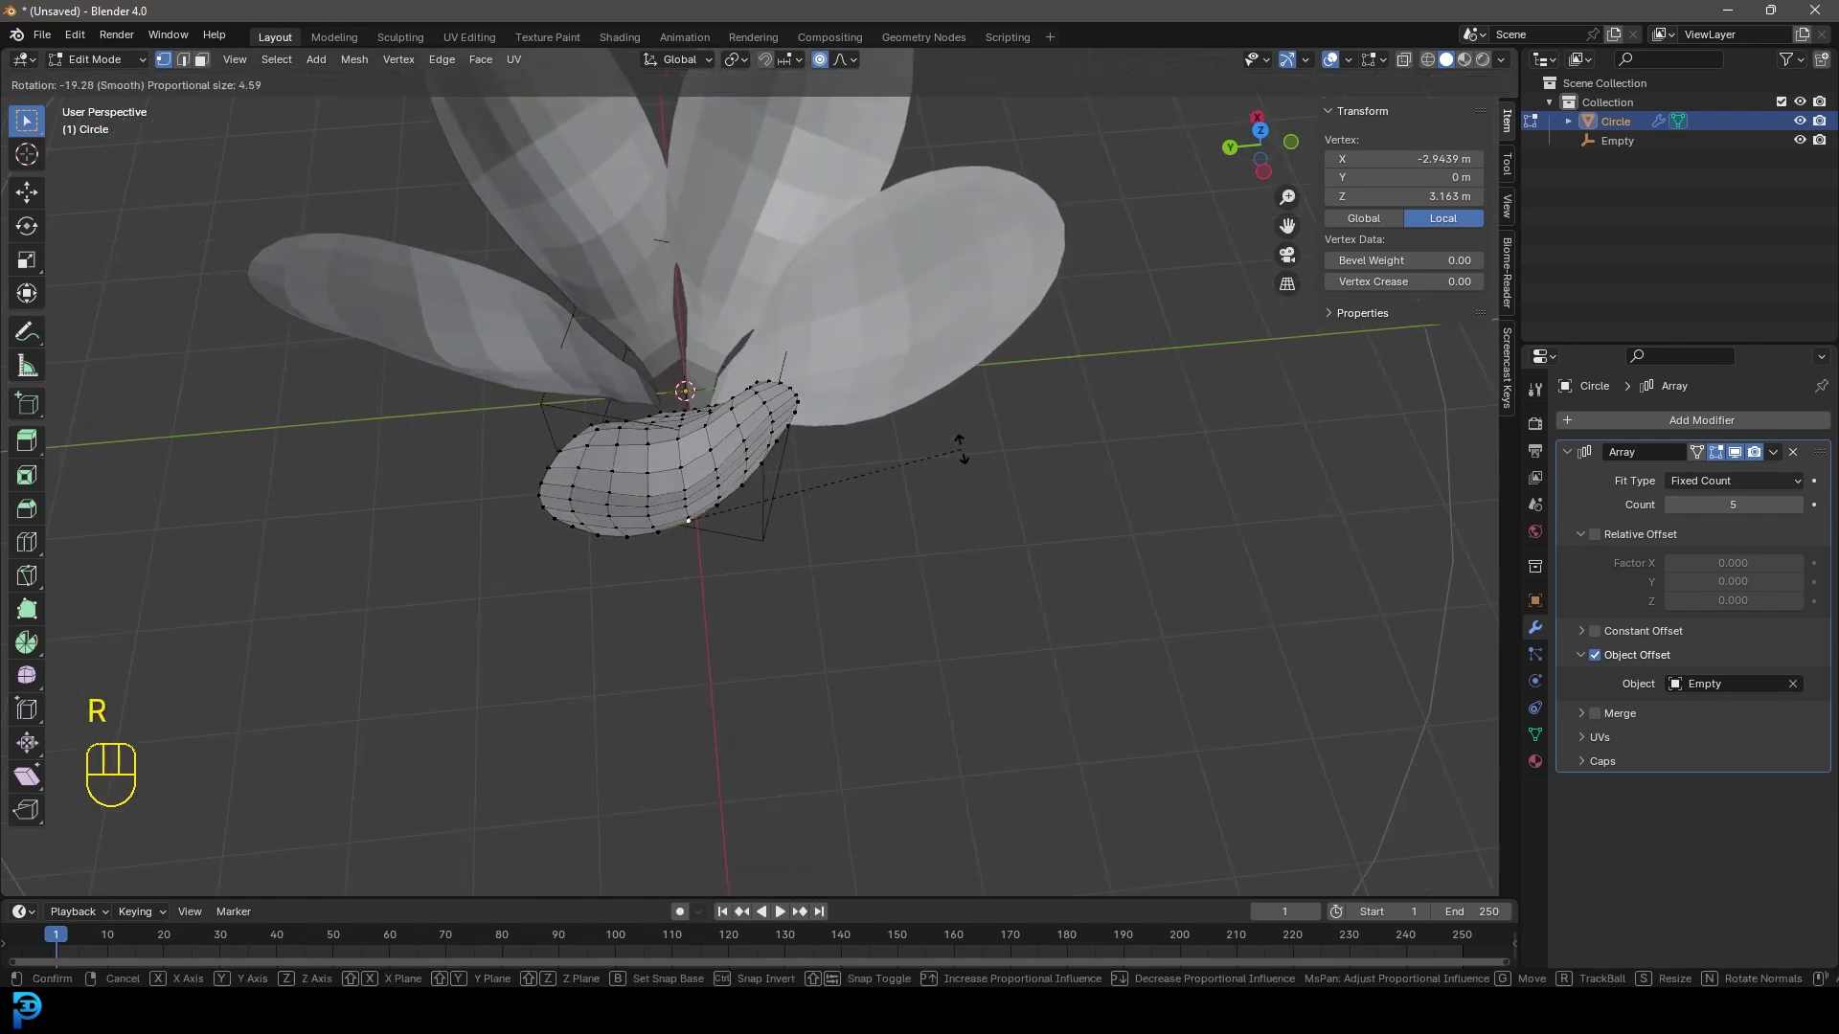
scroll(953, 445, "up", 1)
left_click(948, 442)
Select an edge on the petal's side, rotate it -34.4° and move it about 0.08 m with proportional editing
middle_click_drag(944, 443, 853, 426)
key("alt+a")
key("r")
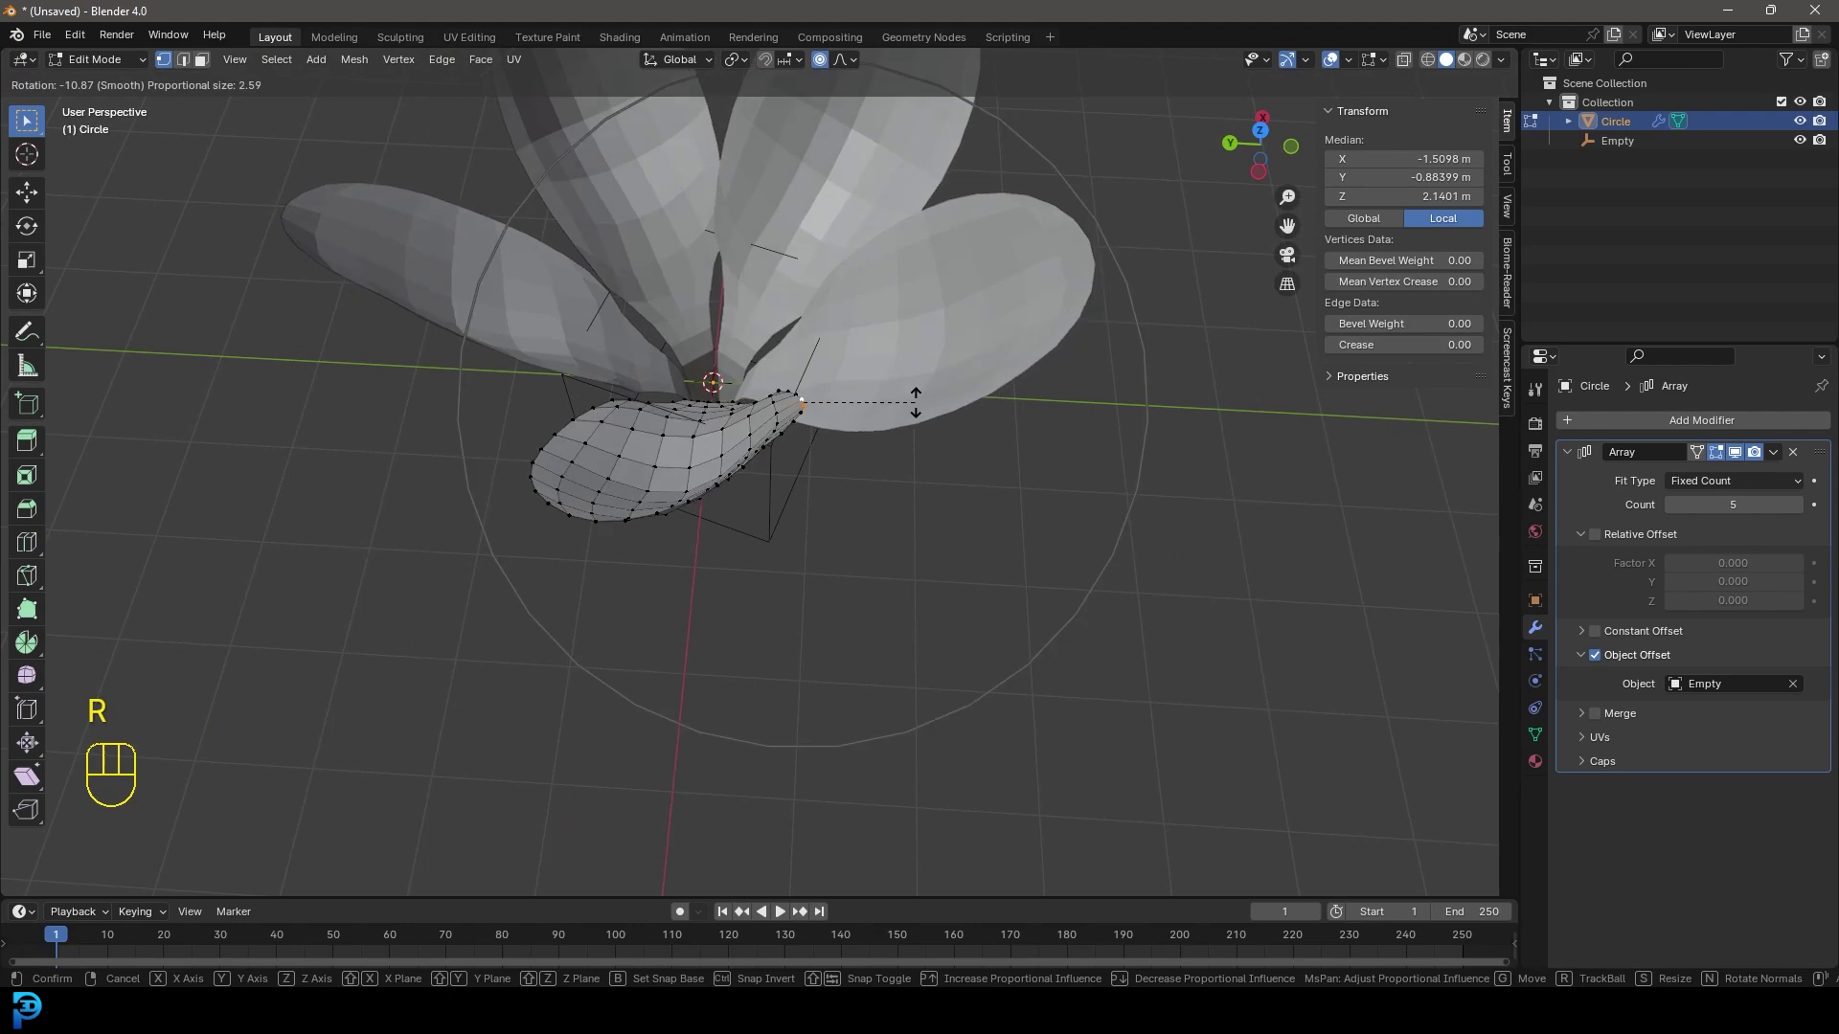
scroll(899, 382, "up", 4)
left_click(891, 362)
key("g")
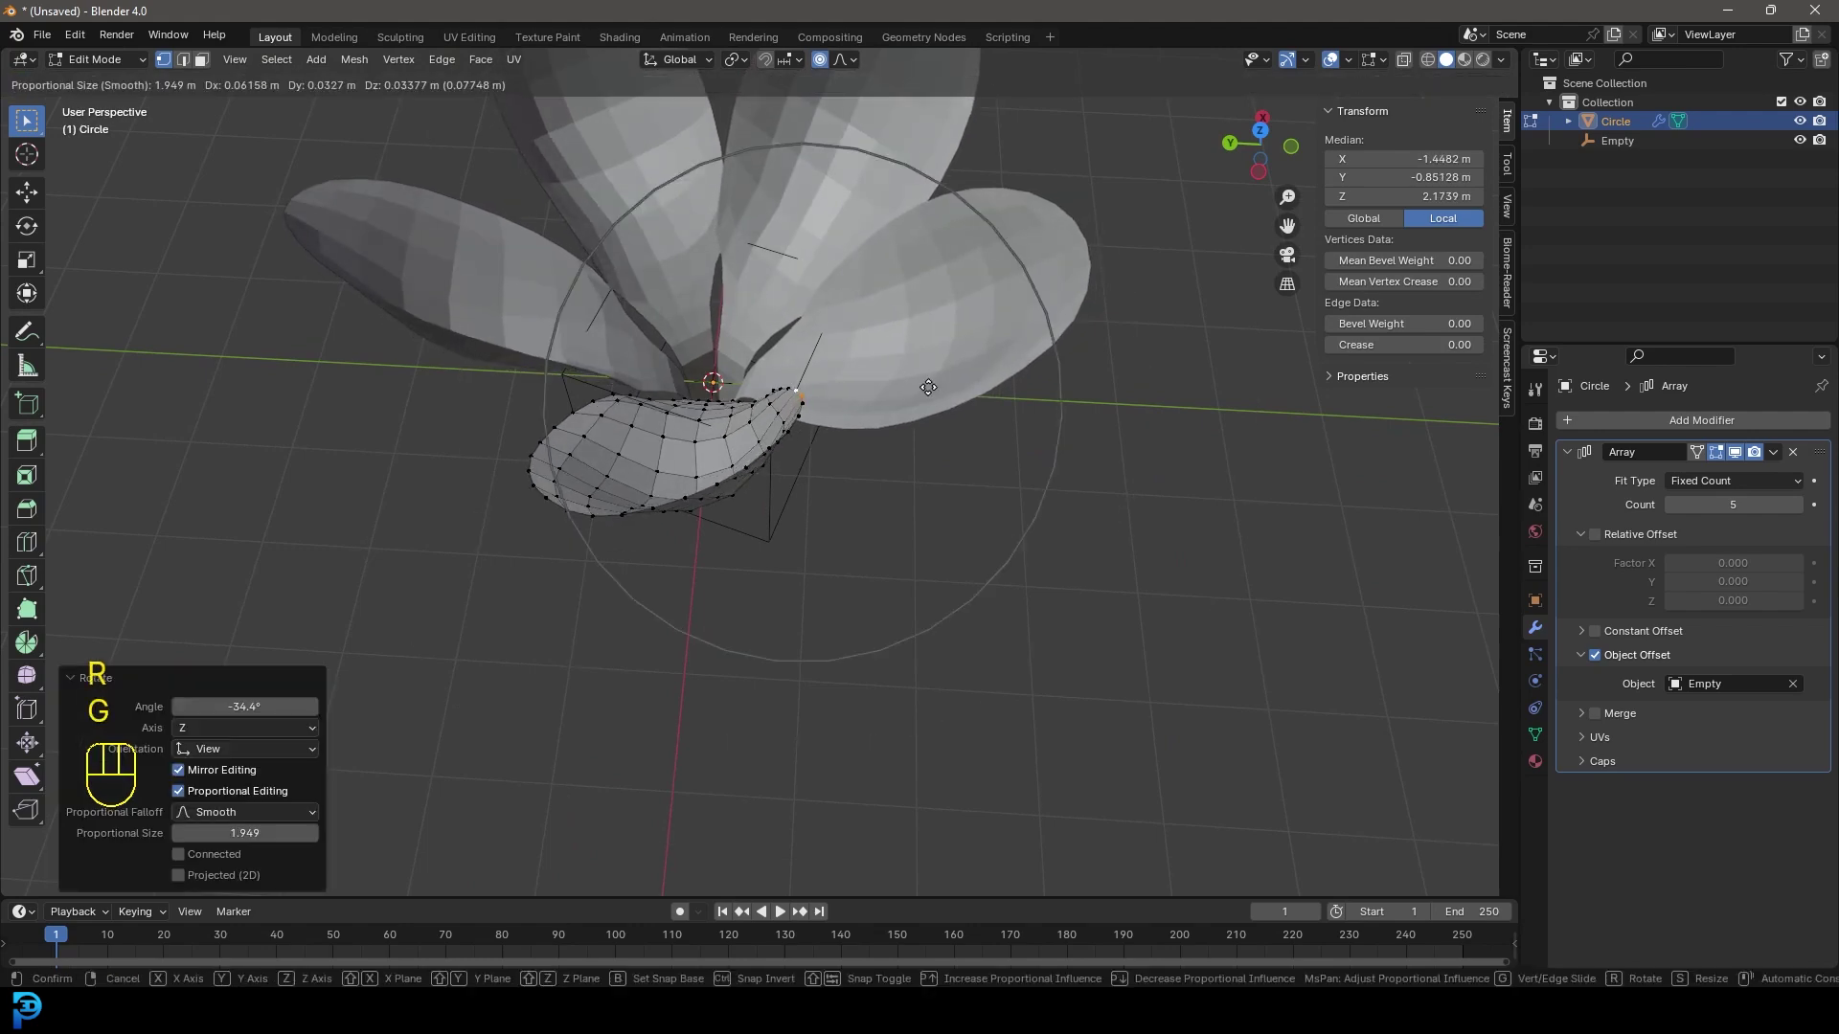
left_click(934, 397)
Pull a side-edge vertex near the petal's neck outward with proportional editing
middle_click_drag(934, 396, 1157, 398)
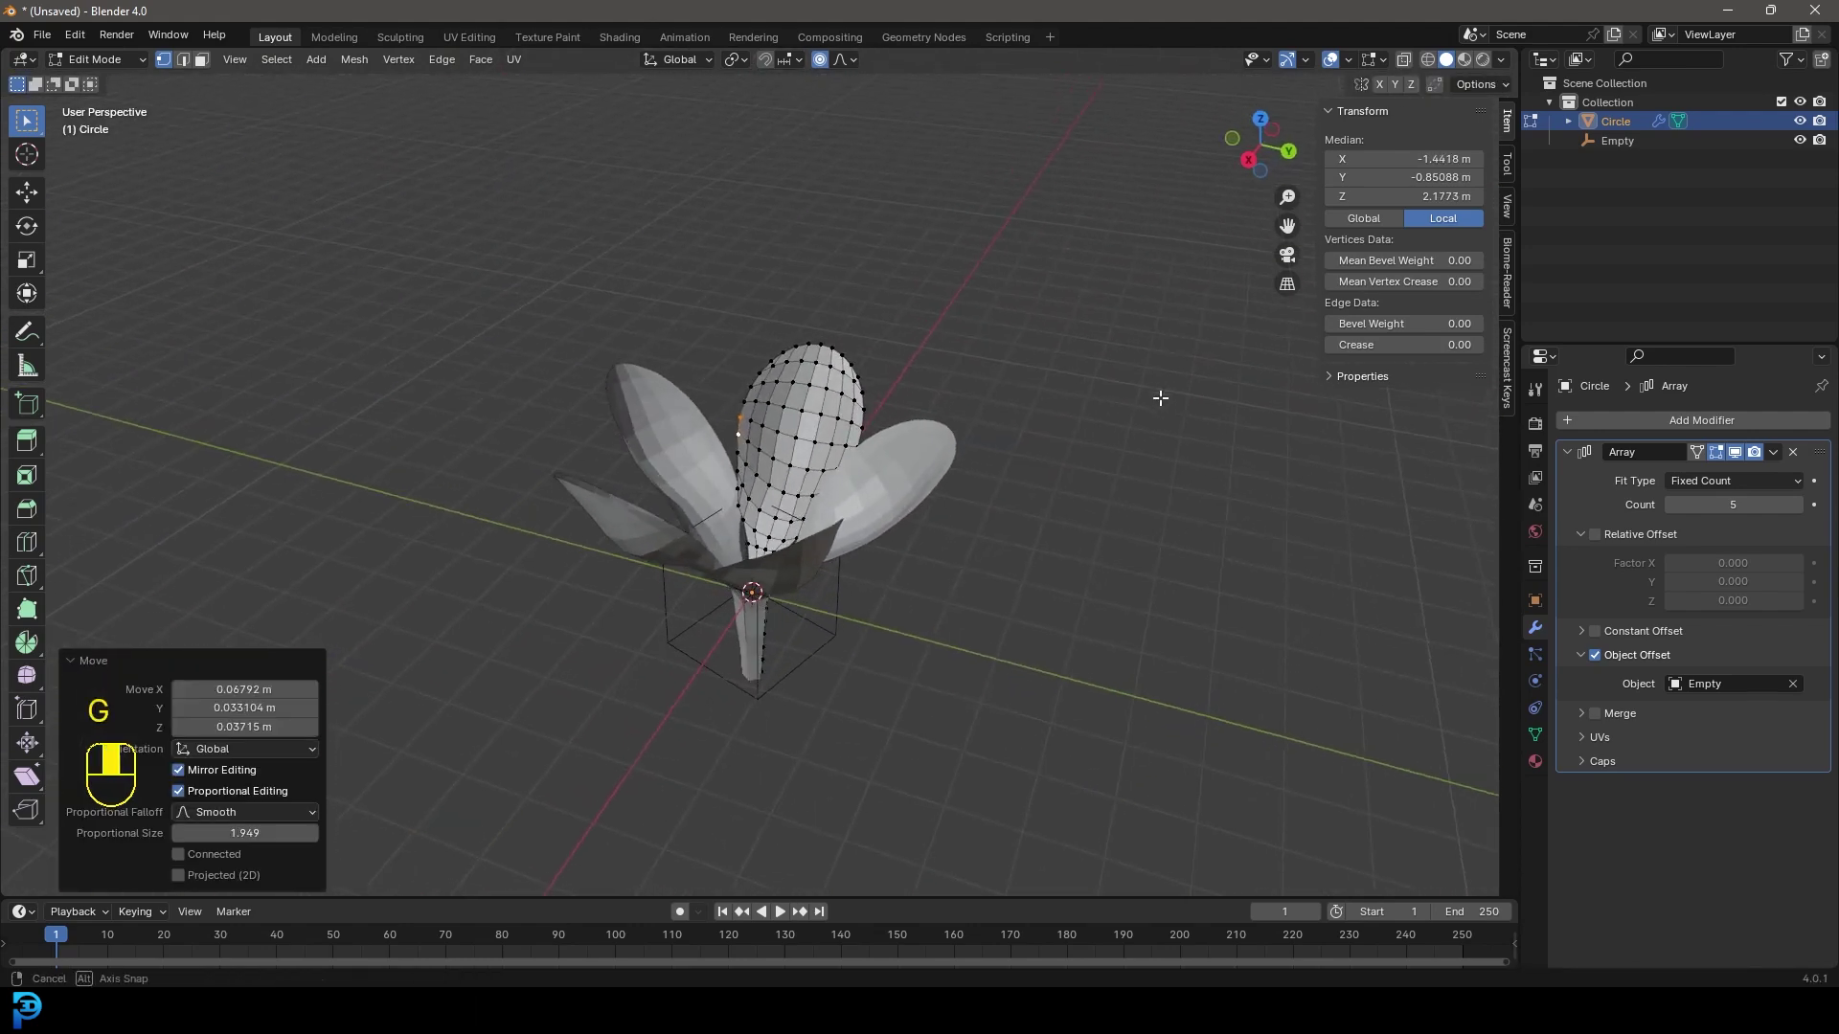
scroll(748, 627, "up", 5)
left_click(720, 560)
key("g")
scroll(756, 575, "up", 3)
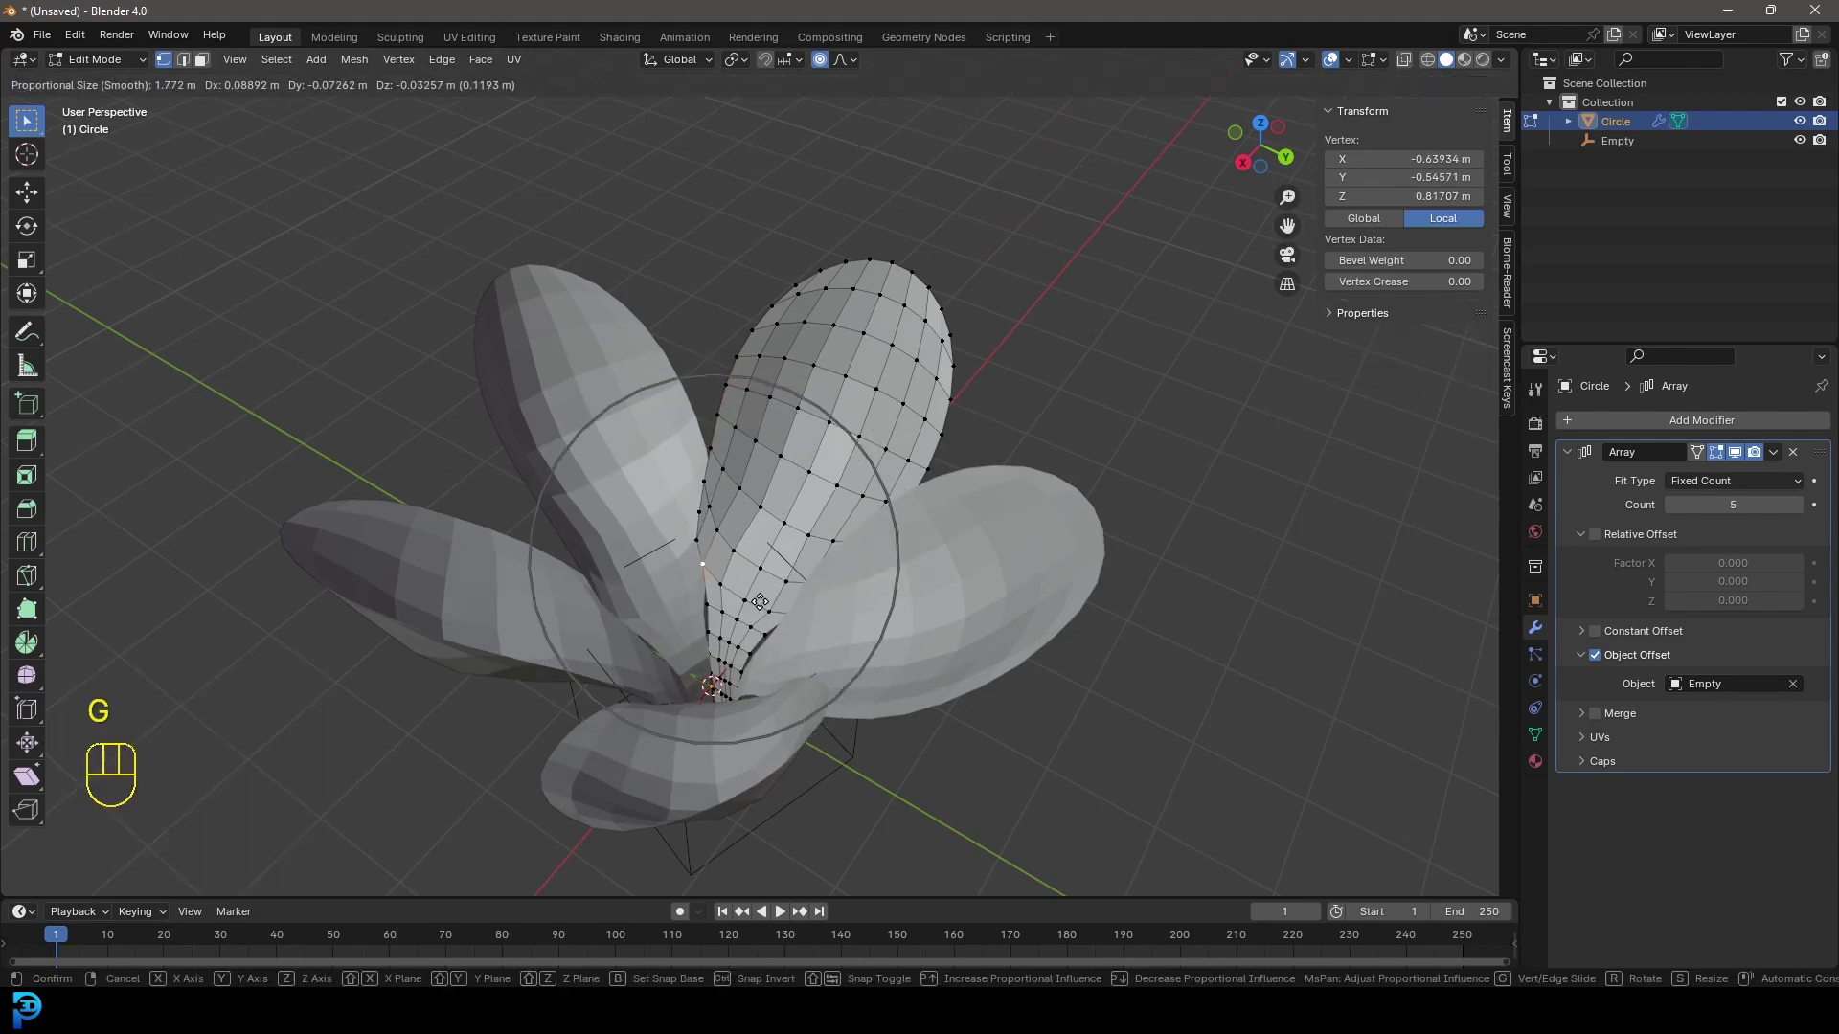
left_click(801, 599)
Reposition two vertices higher on the petal's side edge with proportional editing, and return to Object Mode
middle_click_drag(802, 600, 886, 560)
middle_click_drag(886, 560, 905, 551)
key("g")
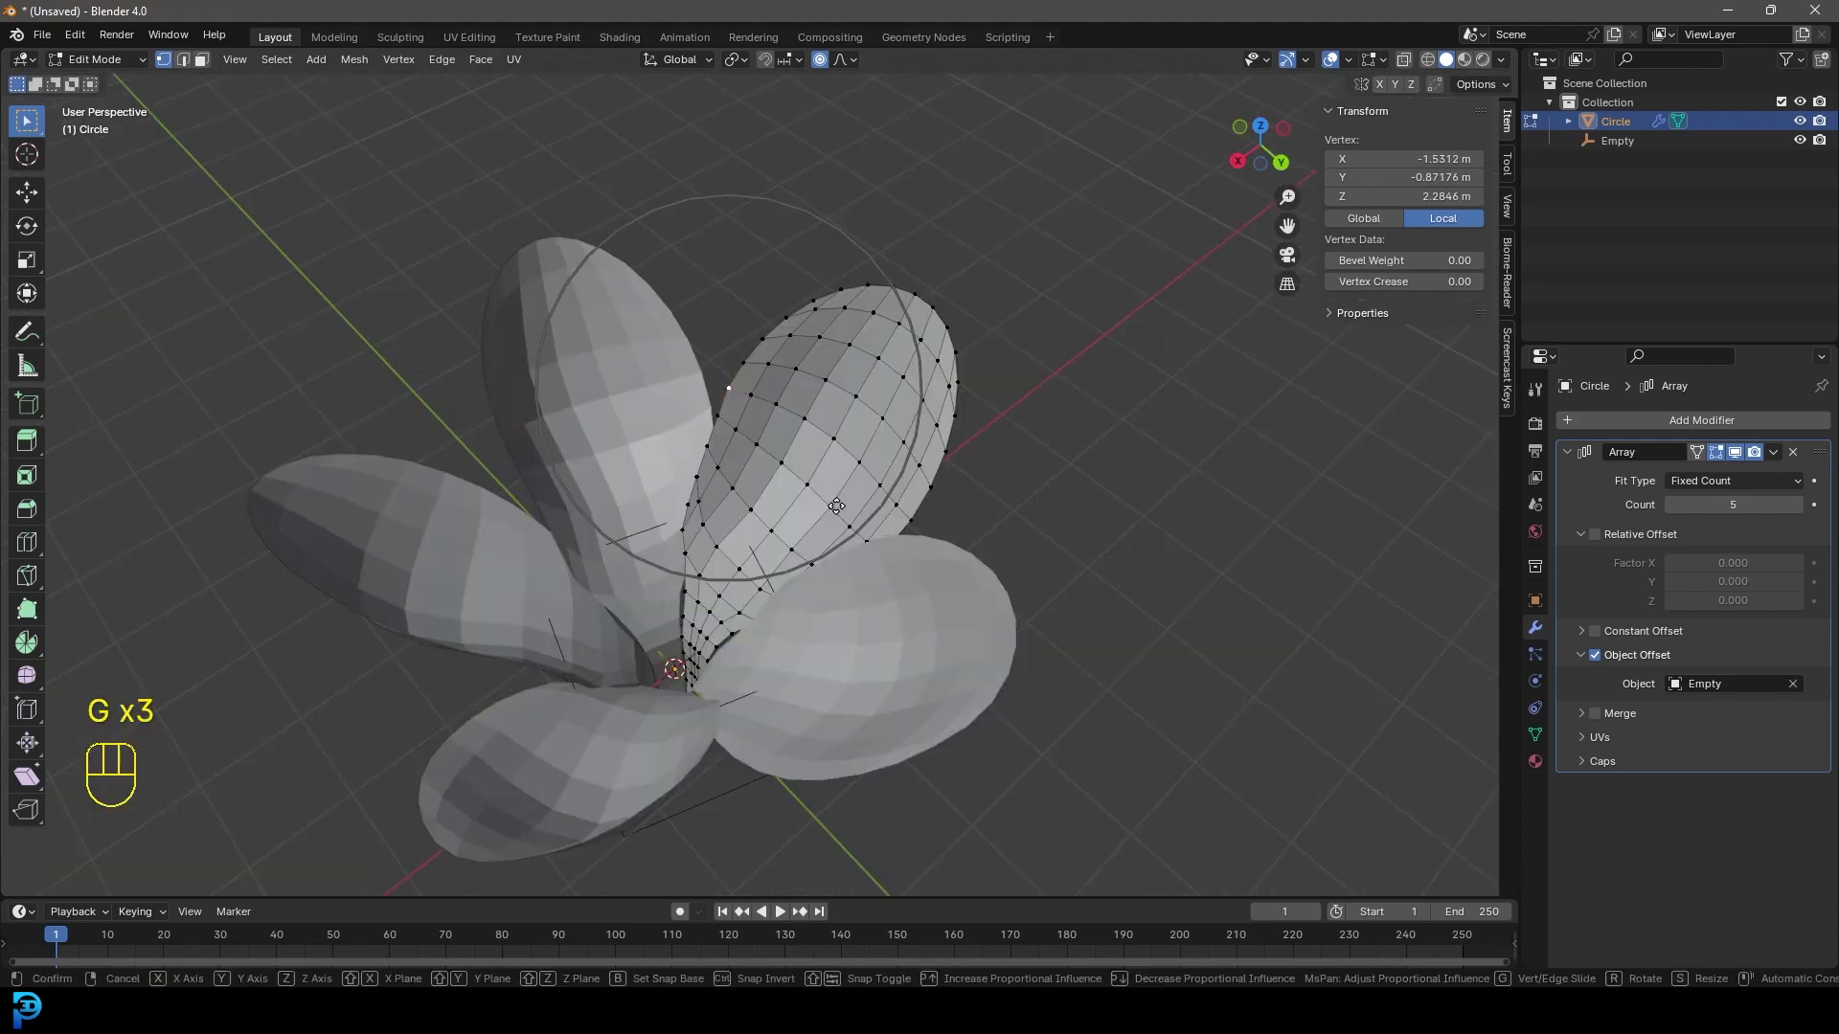
left_click(827, 503)
left_click(707, 451)
key("g")
scroll(701, 452, "up", 6)
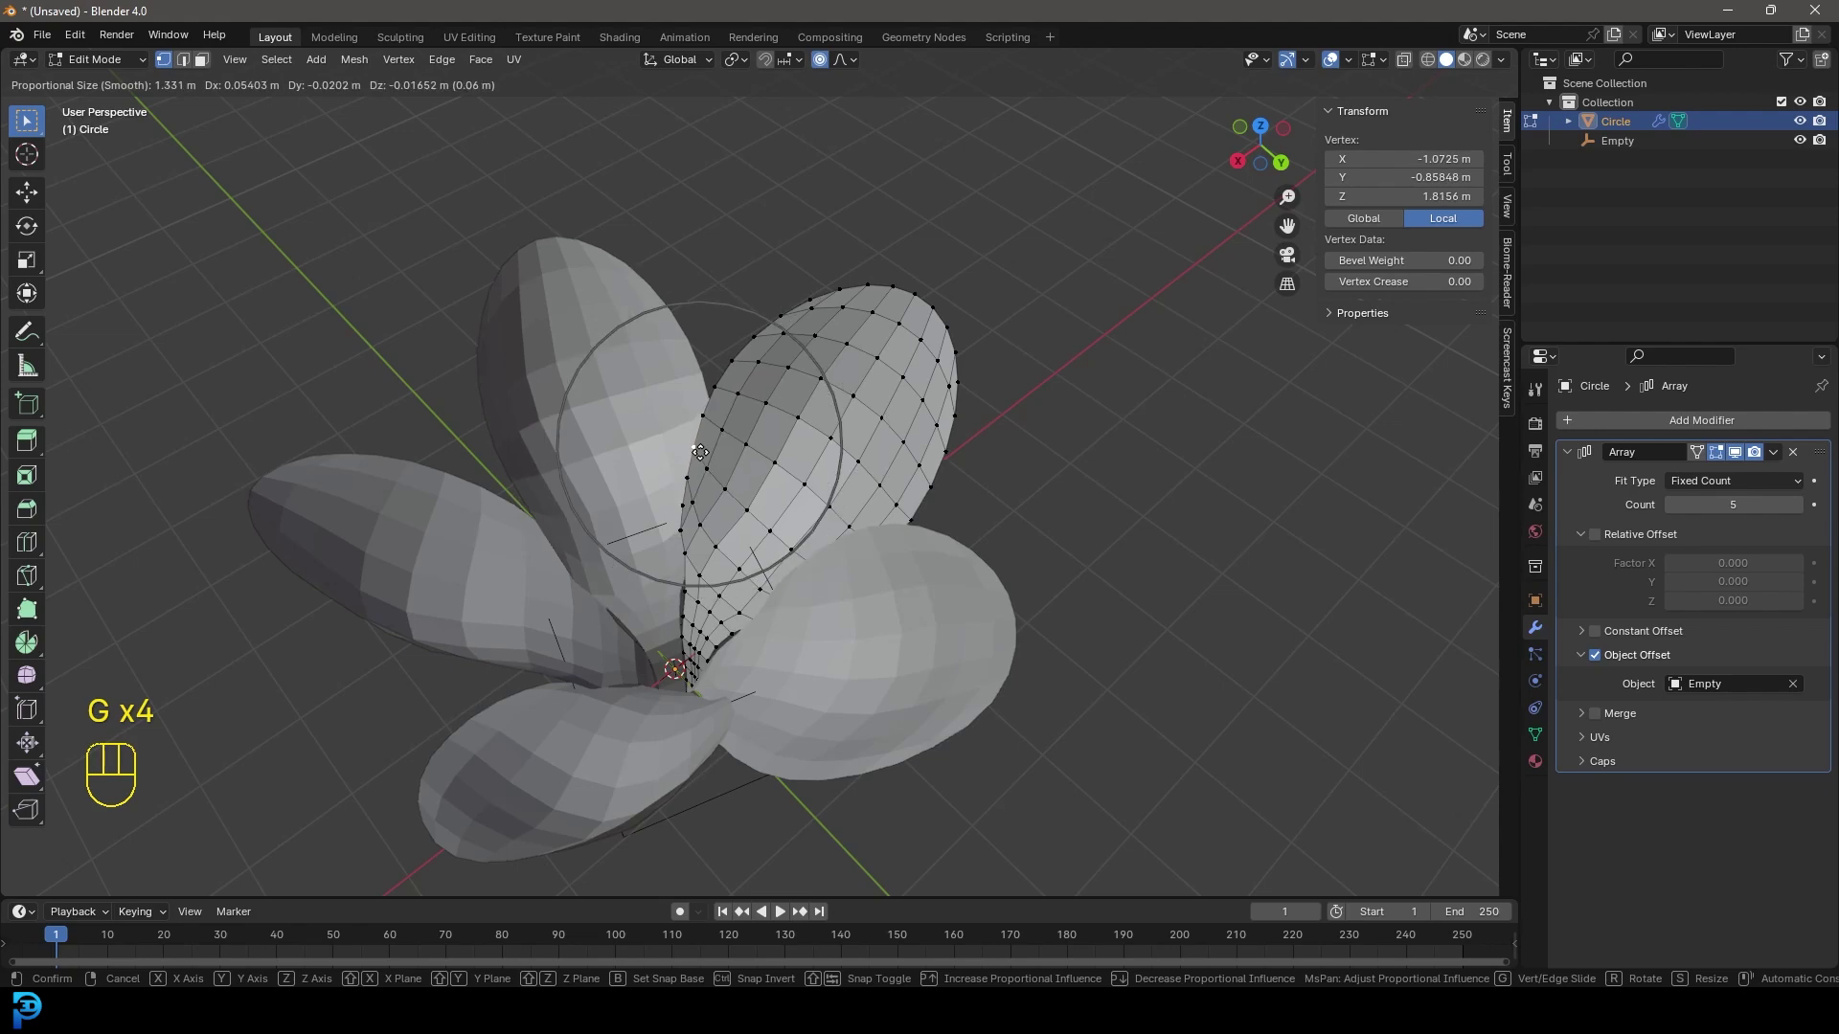
left_click(699, 456)
scroll(713, 507, "down", 4)
middle_click_drag(723, 554, 942, 450)
key("Tab")
Show the flower from the front in wireframe shading, with the petal in Edit Mode
scroll(941, 447, "up", 2)
key("KP_1")
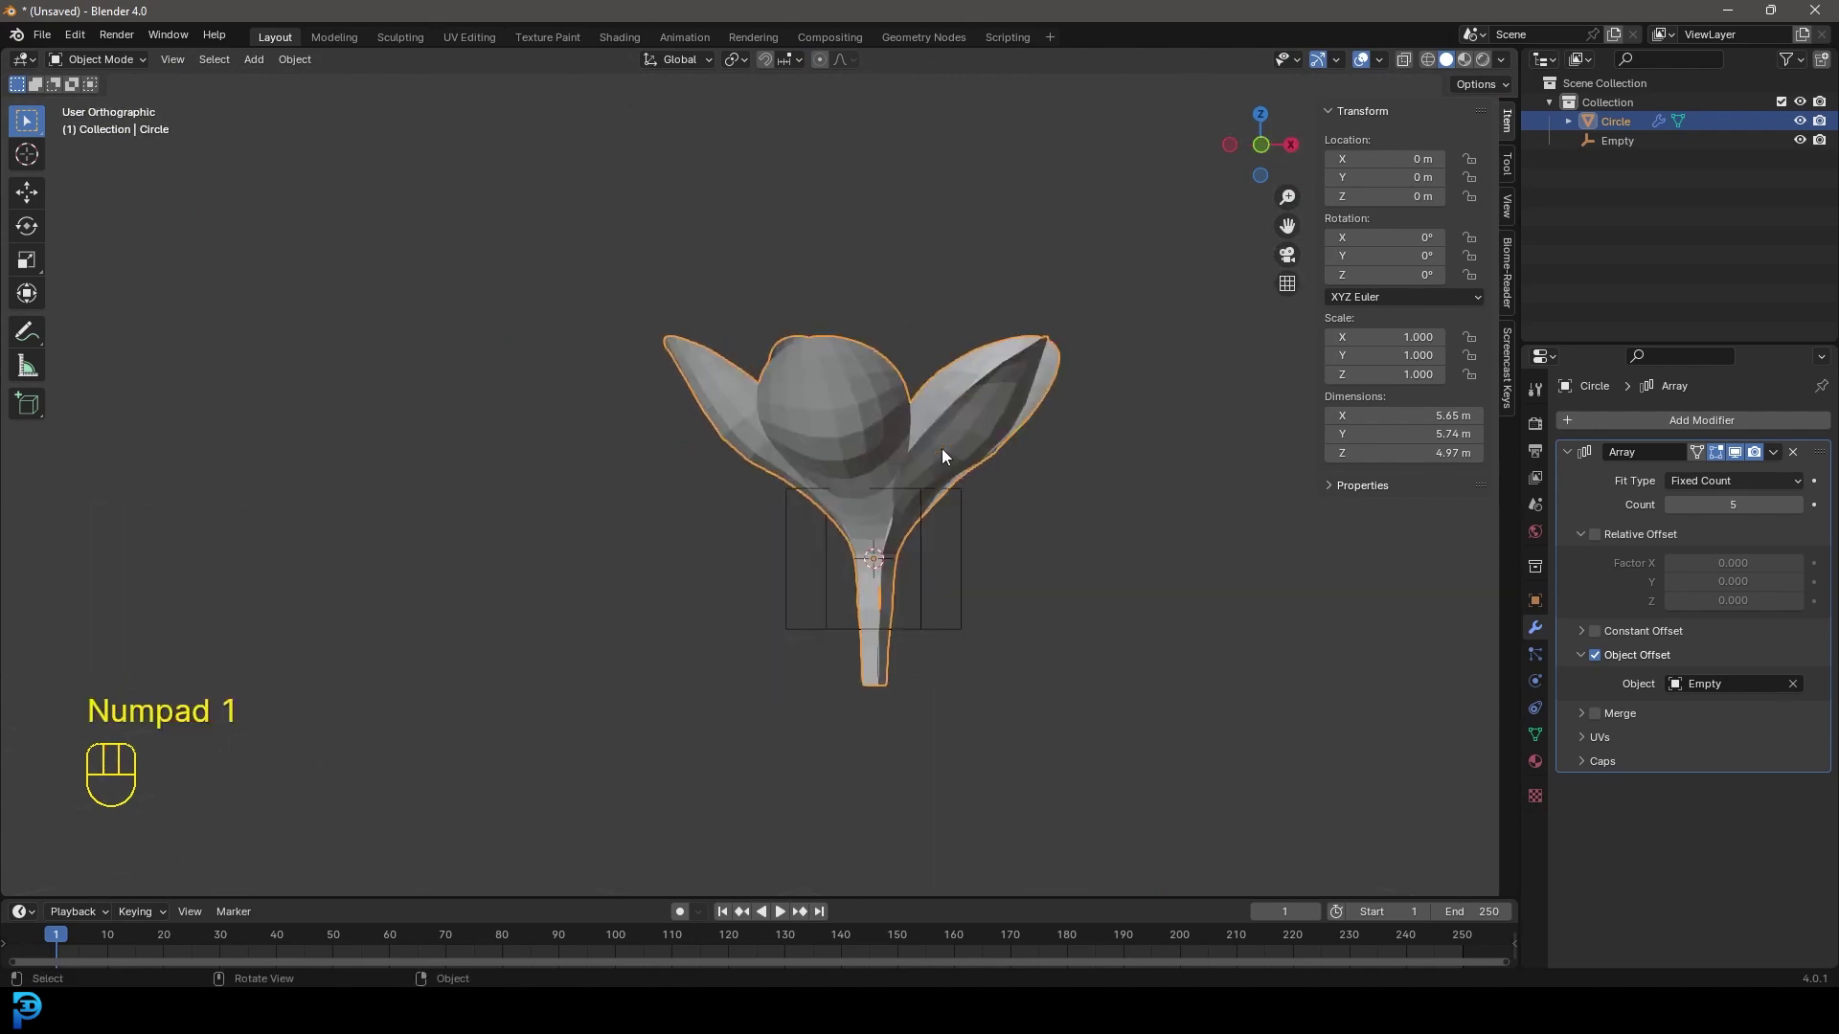
scroll(843, 433, "up", 1)
scroll(831, 426, "up", 3)
middle_click_drag(740, 316, 813, 496, "shift")
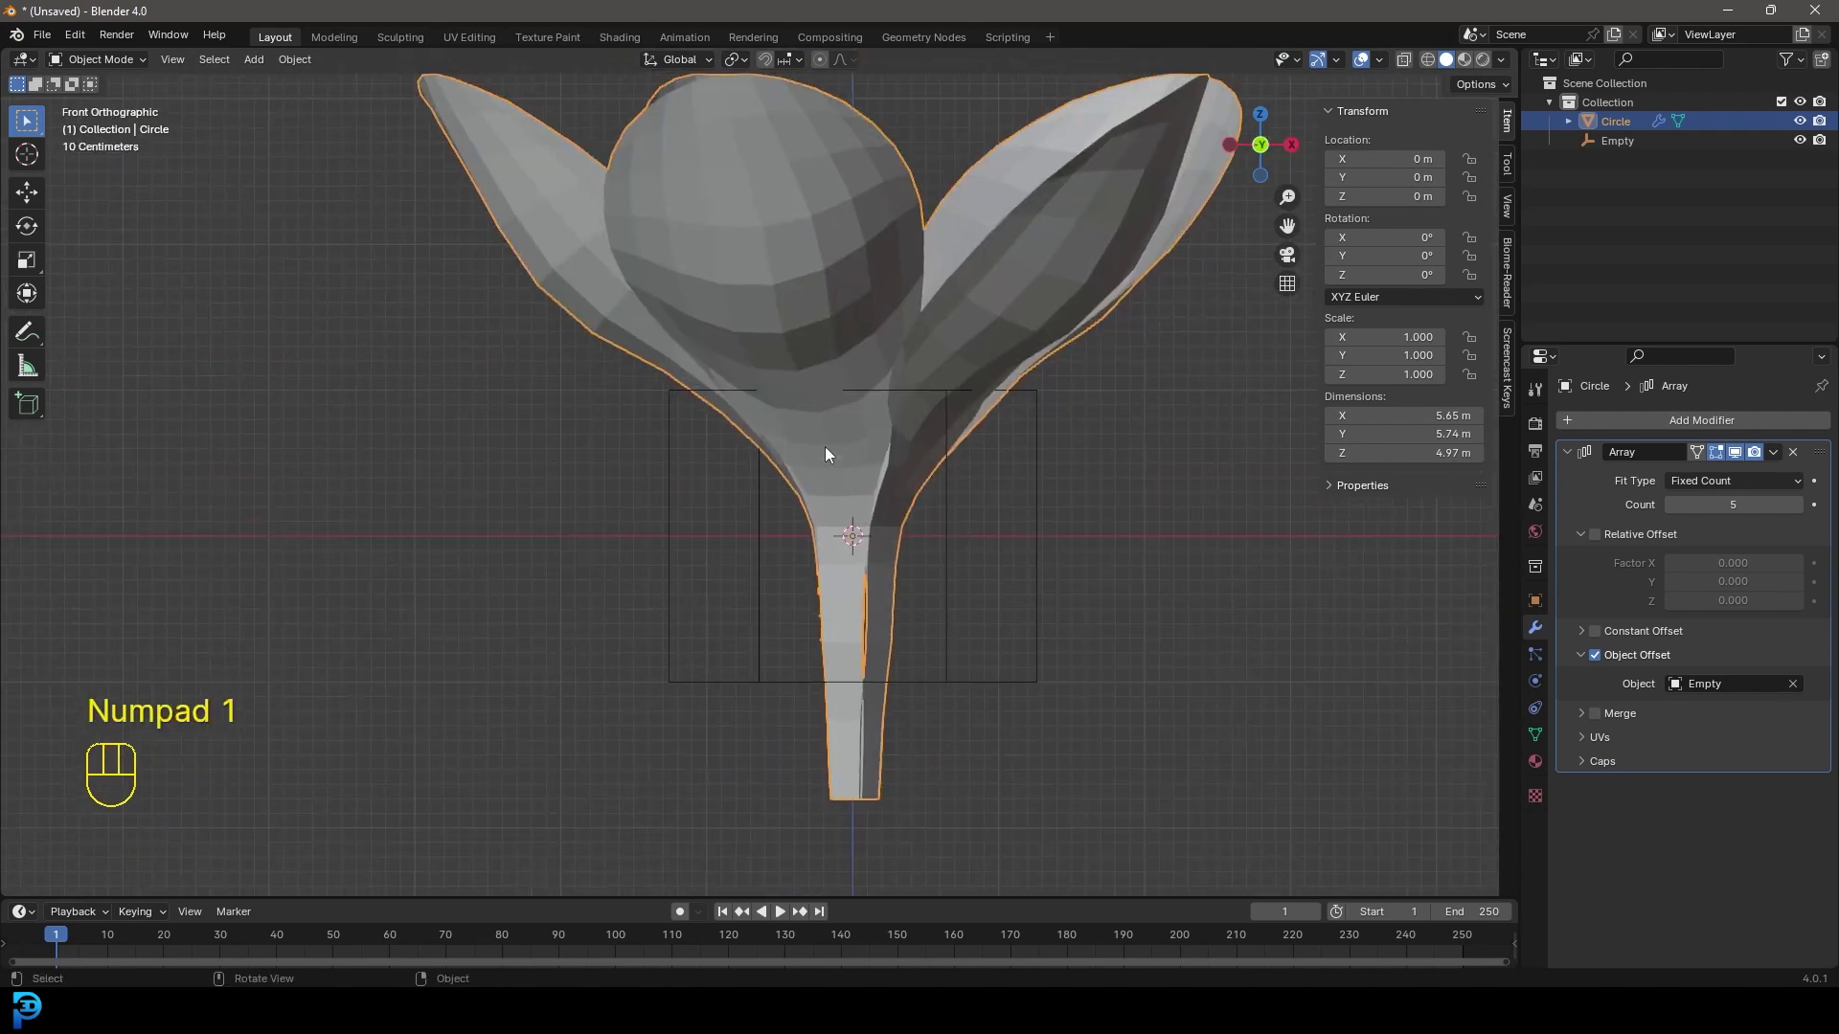
key("Tab")
key("z")
key("z")
left_click(565, 454)
middle_click_drag(893, 700, 818, 566, "shift")
scroll(843, 613, "up", 4)
Nudge the outer-side vertices of the stem below the origin with proportional editing to refine its profile
left_click_drag(783, 576, 733, 423)
key("g")
left_click(844, 503)
key("g")
key("g")
left_click(763, 432)
Move the outer vertices at the stem's lower end about 0.02 m outward with proportional editing, and restore solid shading
left_click_drag(817, 859, 747, 766)
key("g")
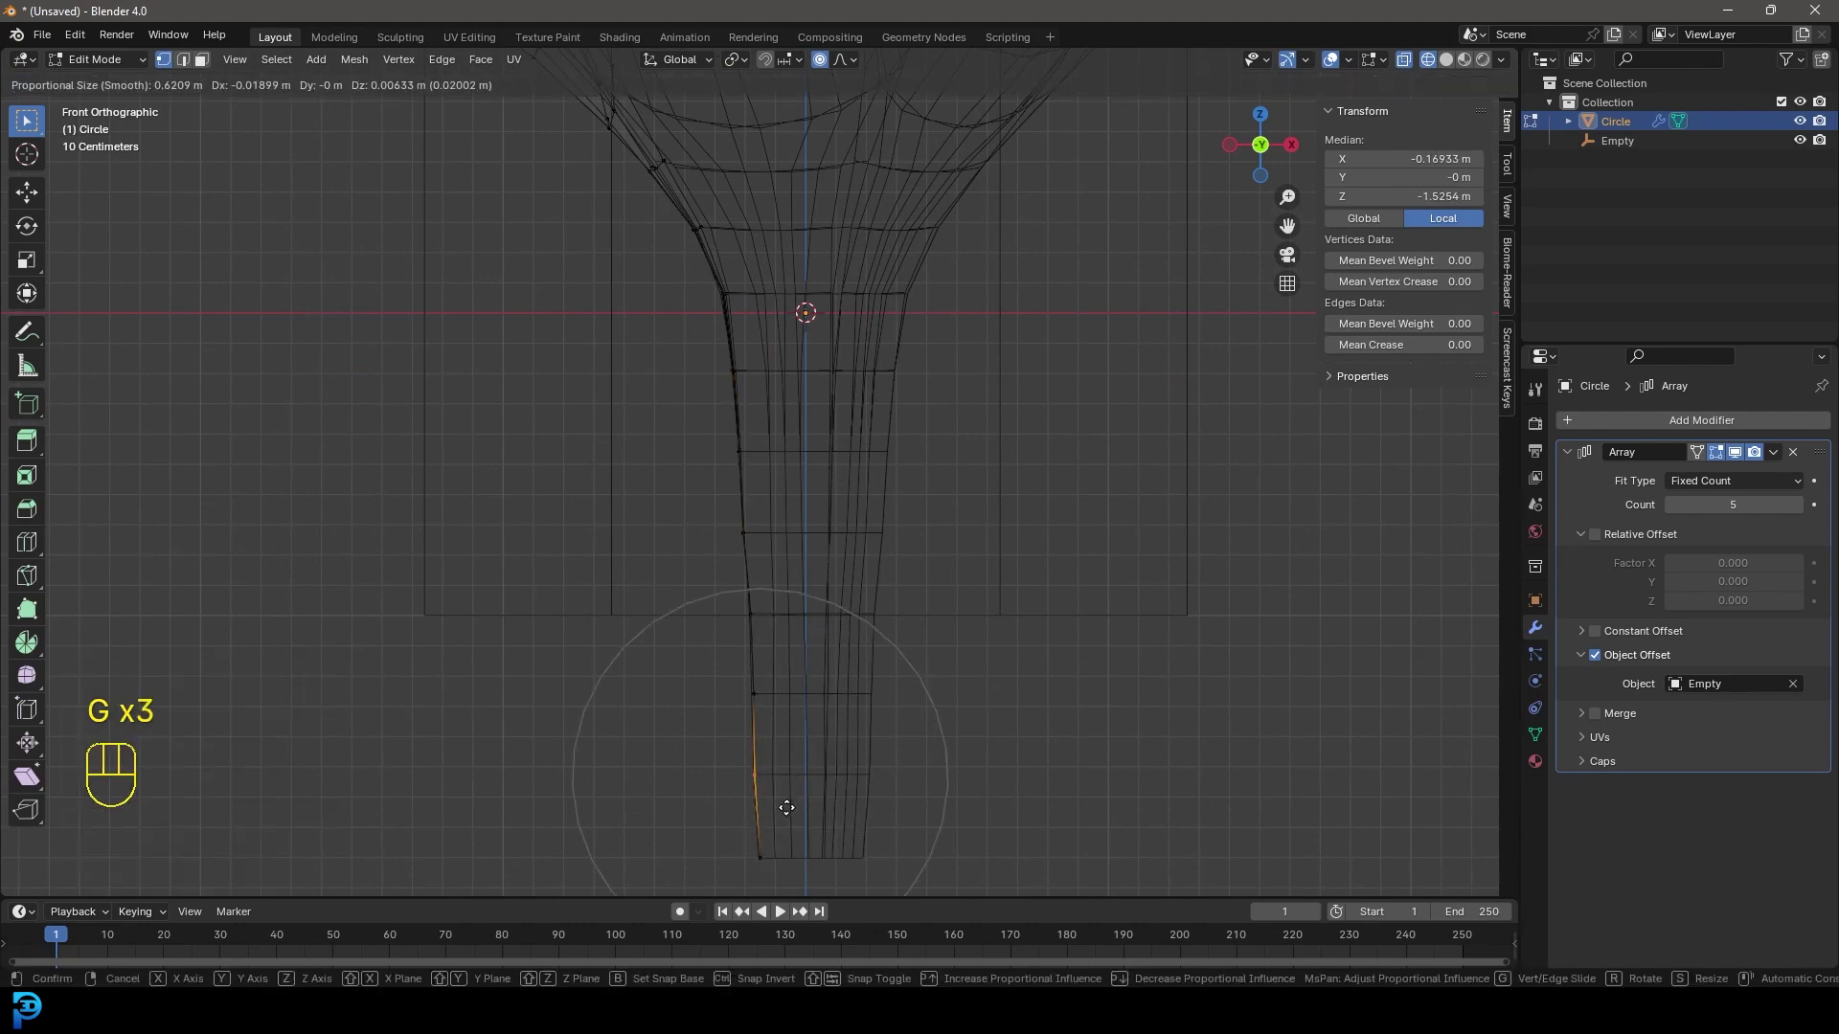
left_click(825, 604)
mouse_move(825, 603)
middle_mouse_down()
mouse_move(905, 585)
mouse_move(849, 546)
mouse_move(980, 430)
mouse_move(1133, 504)
mouse_move(1109, 592)
mouse_move(907, 615)
mouse_move(871, 598)
middle_mouse_up()
key("z")
scroll(870, 598, "down", 5)
middle_click_drag(759, 468, 719, 448)
key("KP_3")
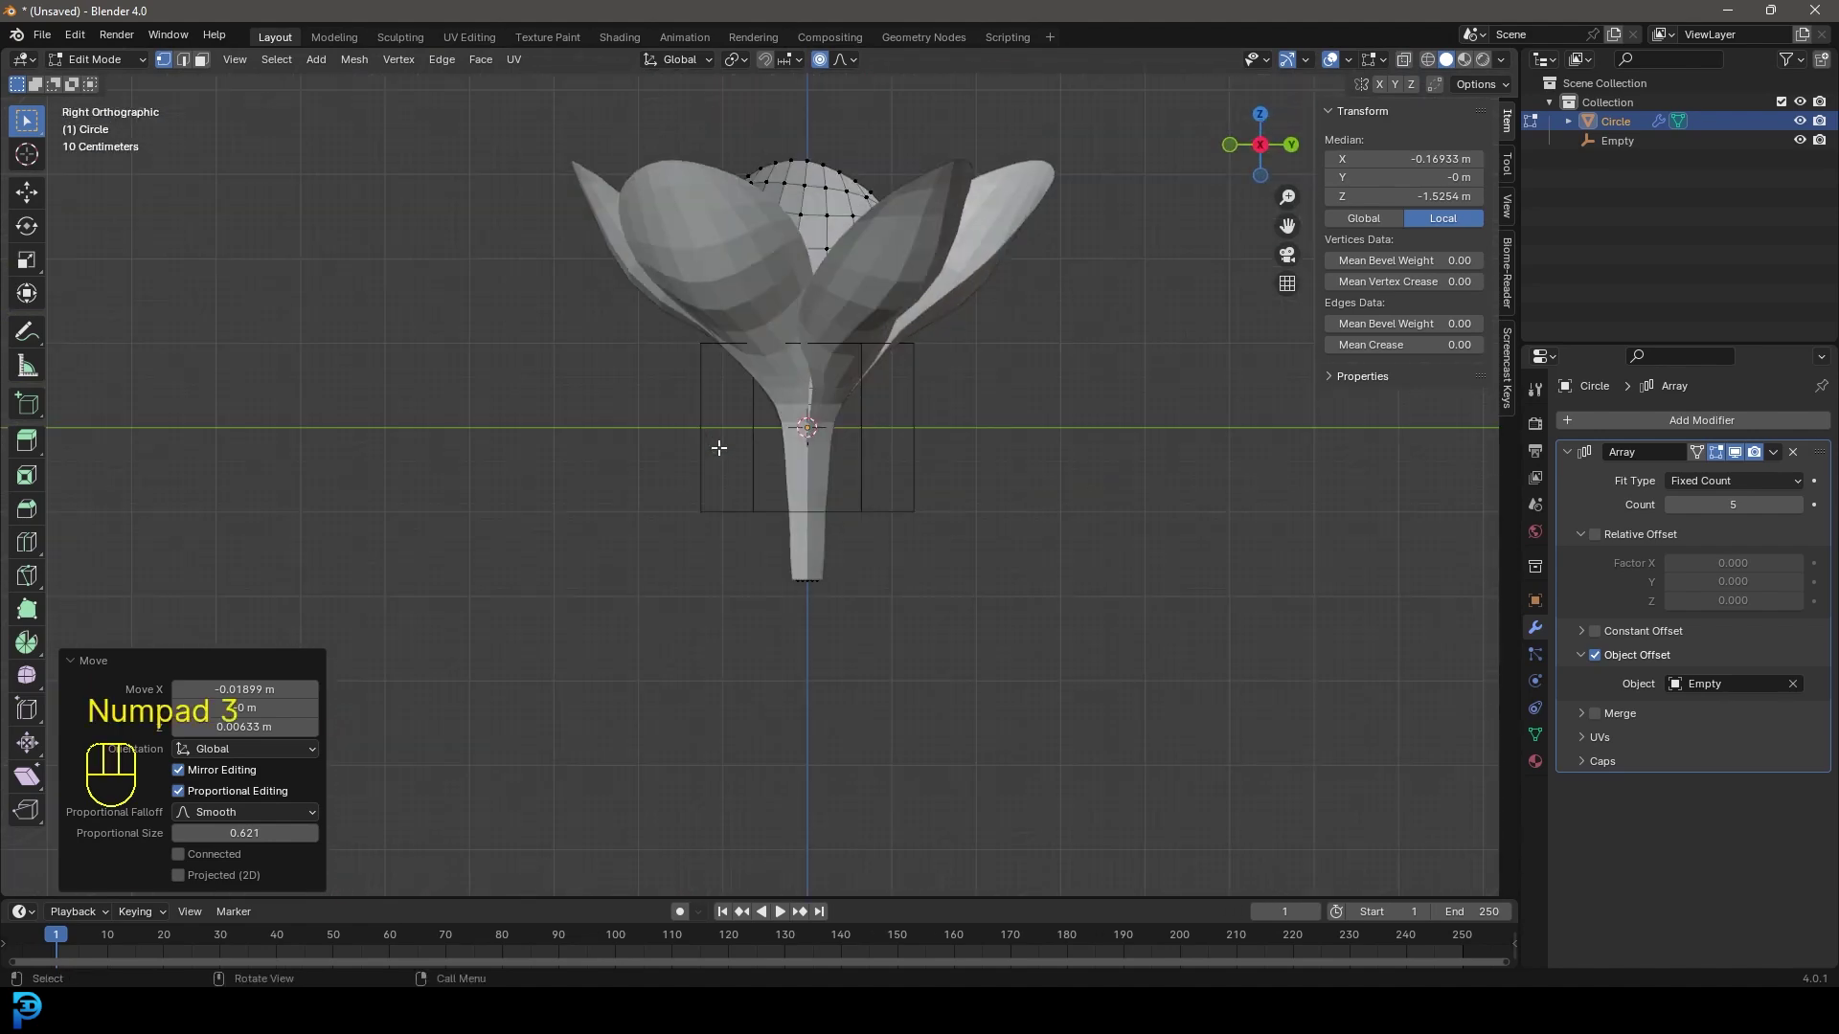
key("KP_1")
Turn off proportional editing and extrude the entire petal mesh about -0.075 m along its normal to thicken it
left_click(819, 59)
middle_click_drag(833, 86, 920, 268, "shift")
scroll(996, 409, "up", 2)
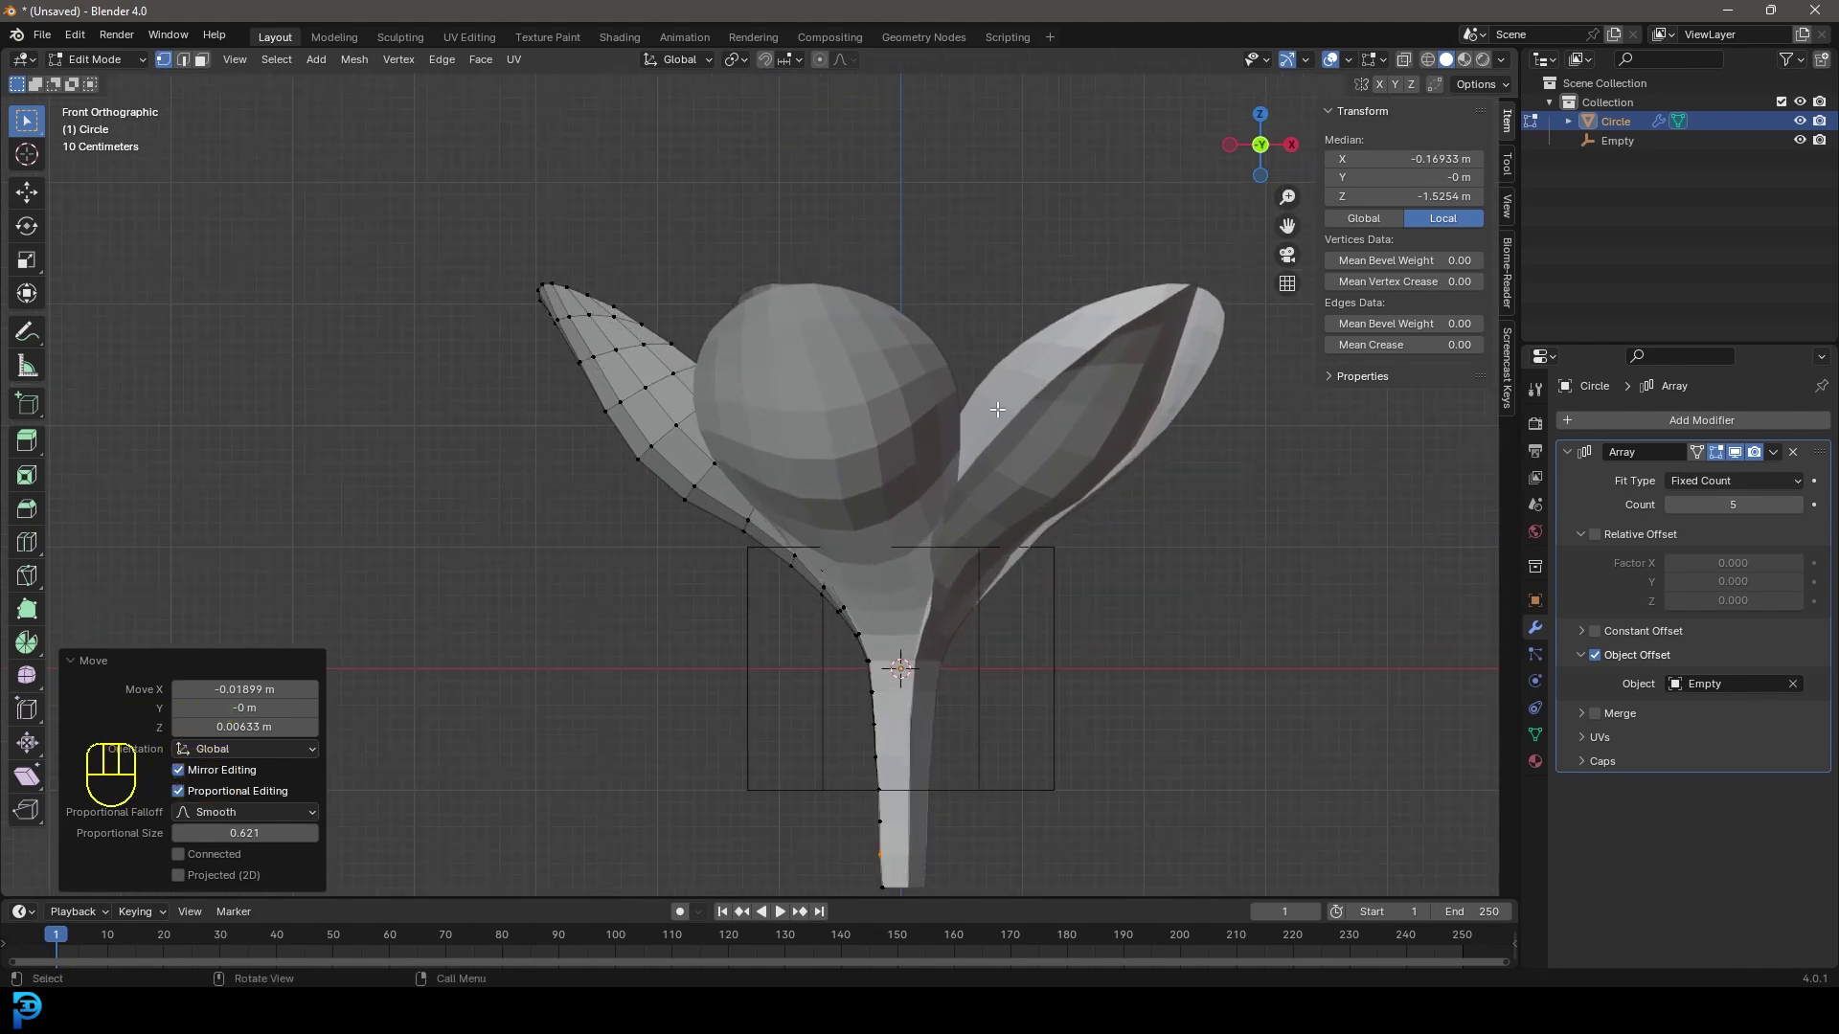
key("a")
middle_click_drag(997, 409, 931, 392)
key("e")
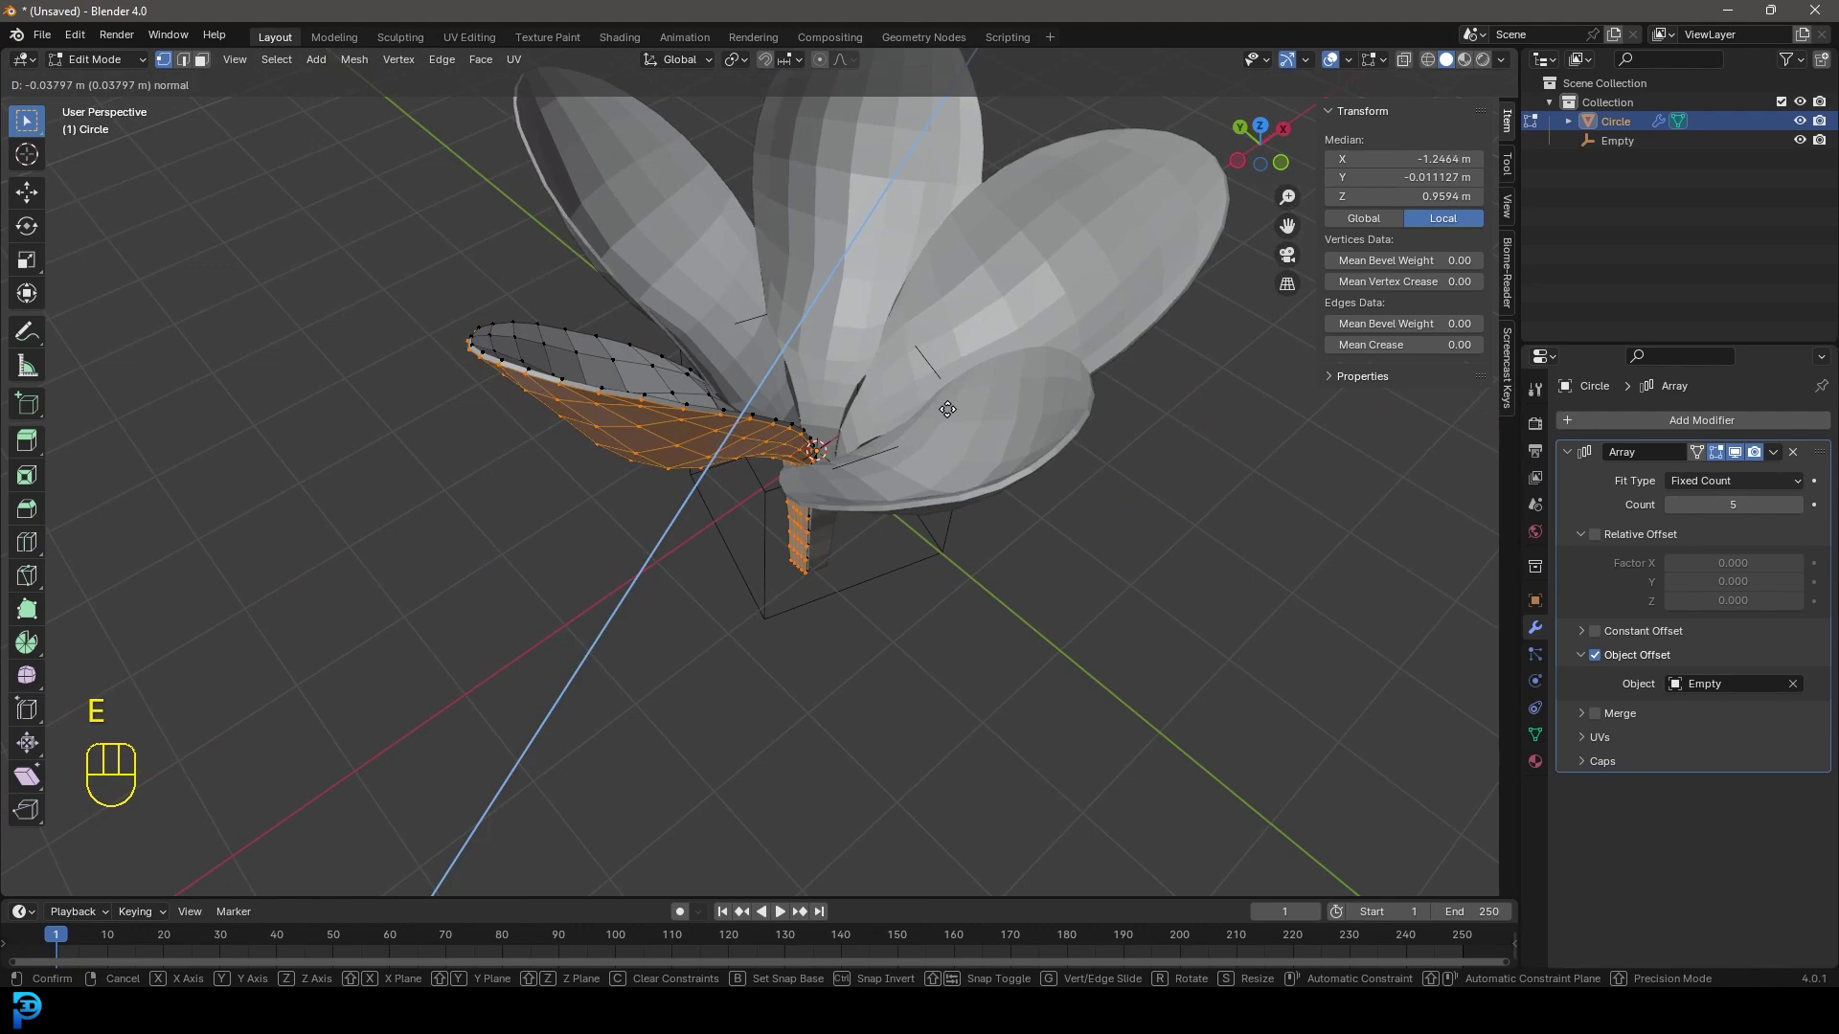
left_click(948, 414)
Add one centred loop cut around the thickness of the petal's rim
middle_click_drag(501, 427, 542, 362)
scroll(603, 427, "up", 3)
scroll(566, 336, "up", 3)
scroll(697, 435, "down", 3)
key("ctrl+r")
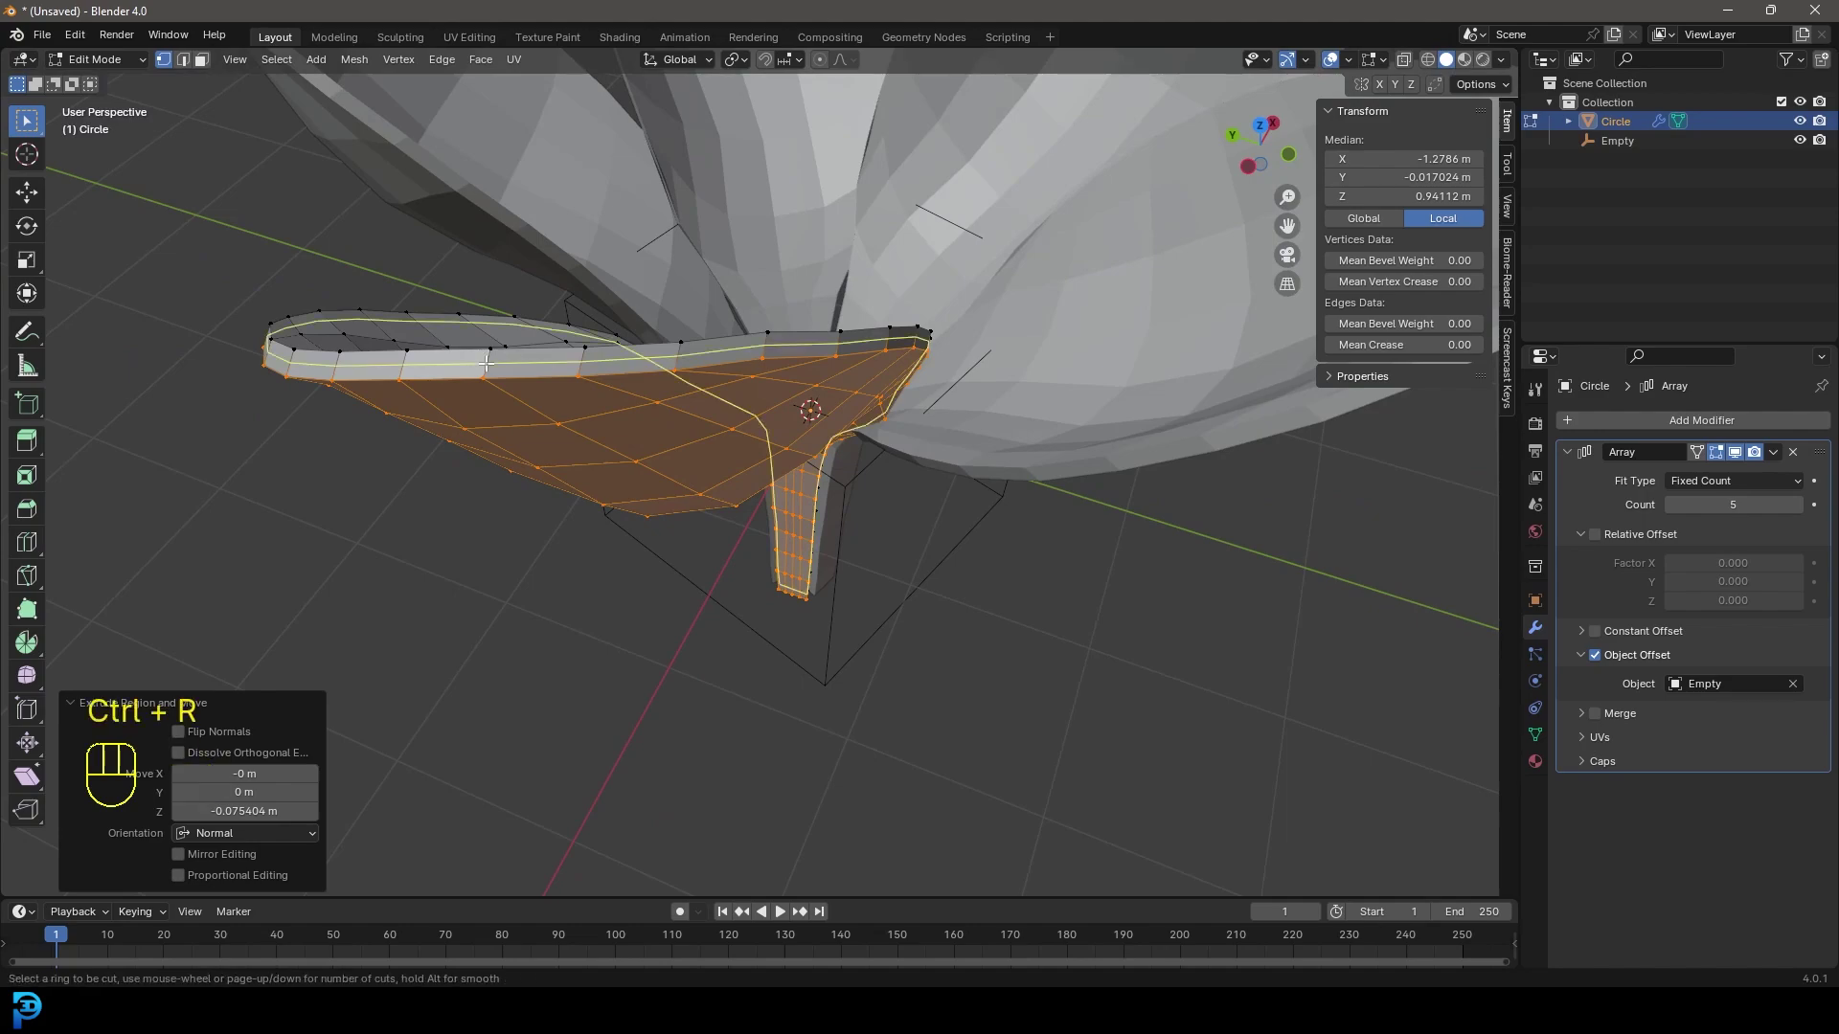
left_click(486, 364)
Check the new loop around the petal's rim in wireframe, return to solid shading, and mark the loop as a seam
mouse_move(485, 364)
middle_mouse_down()
mouse_move(771, 439)
mouse_move(775, 497)
mouse_move(961, 411)
mouse_move(772, 451)
middle_mouse_up()
key("z")
left_click(709, 436)
scroll(780, 462, "up", 3)
key("z")
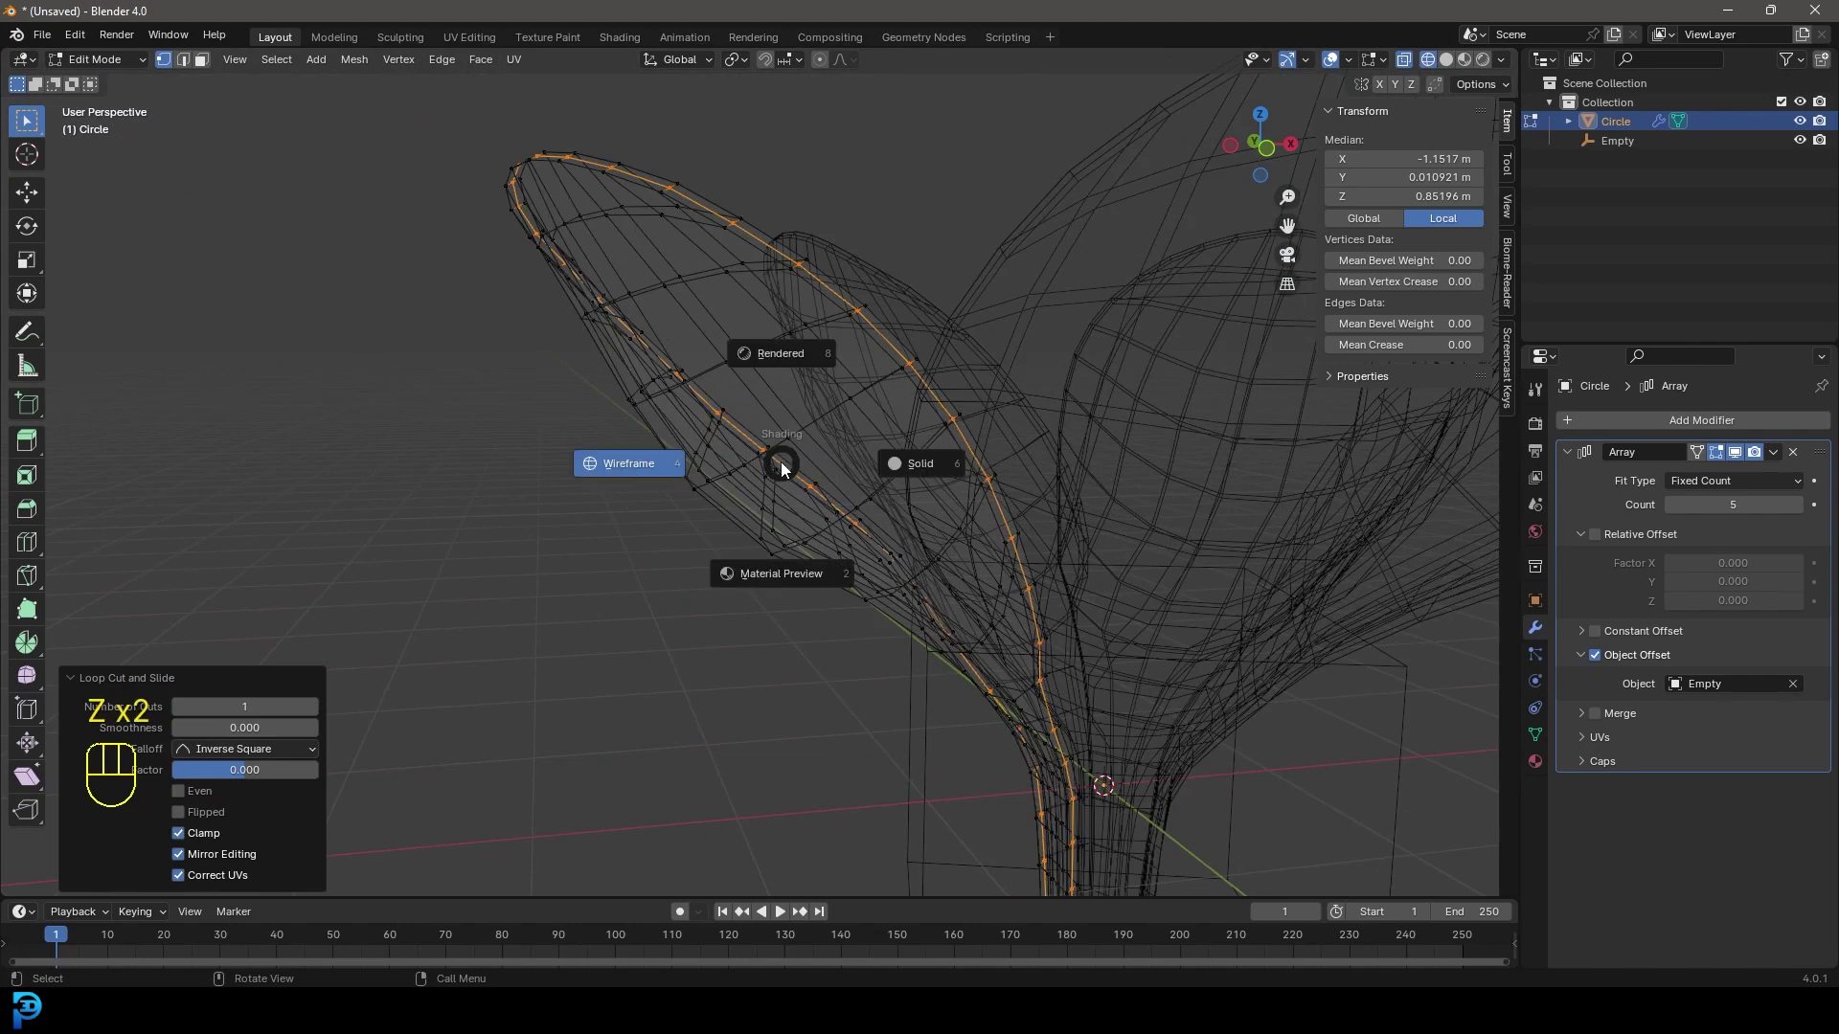
left_click(843, 464)
scroll(775, 292, "up", 2)
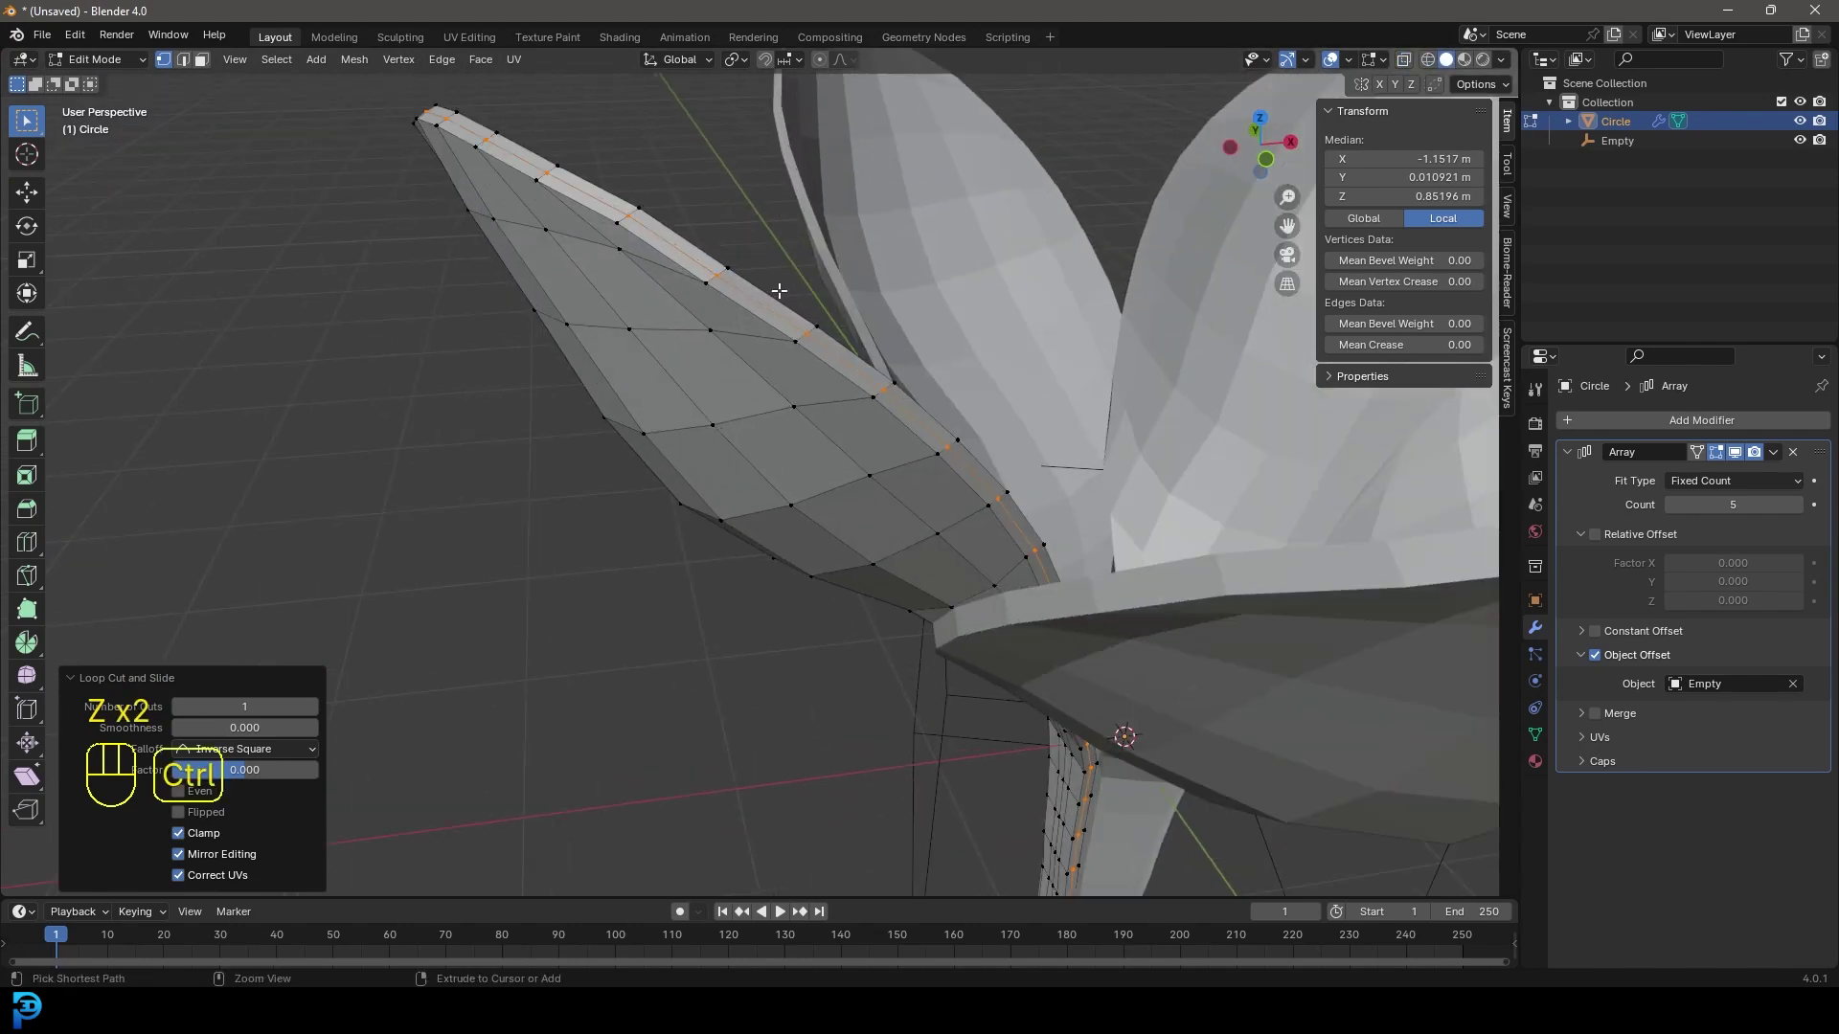
key("ctrl+e")
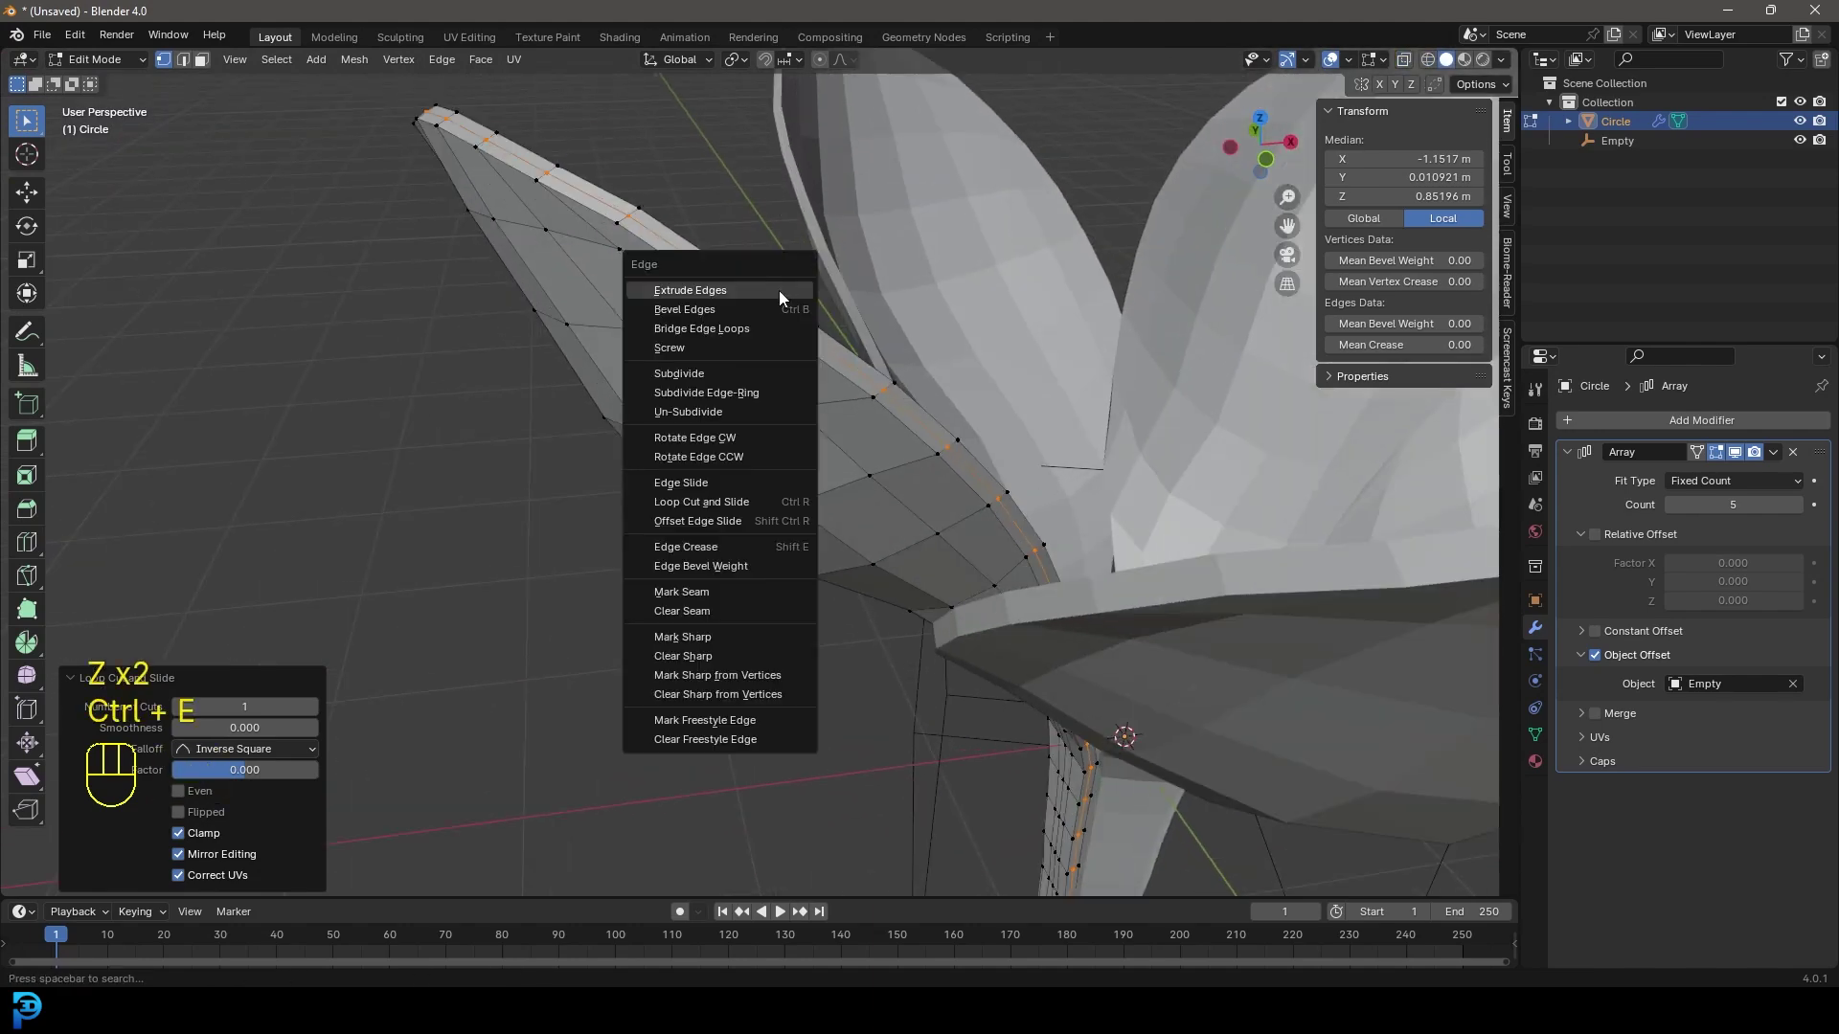
left_click(716, 594)
Recalculate the normals of the whole petal mesh to face outside
middle_click_drag(727, 587, 842, 422)
key("a")
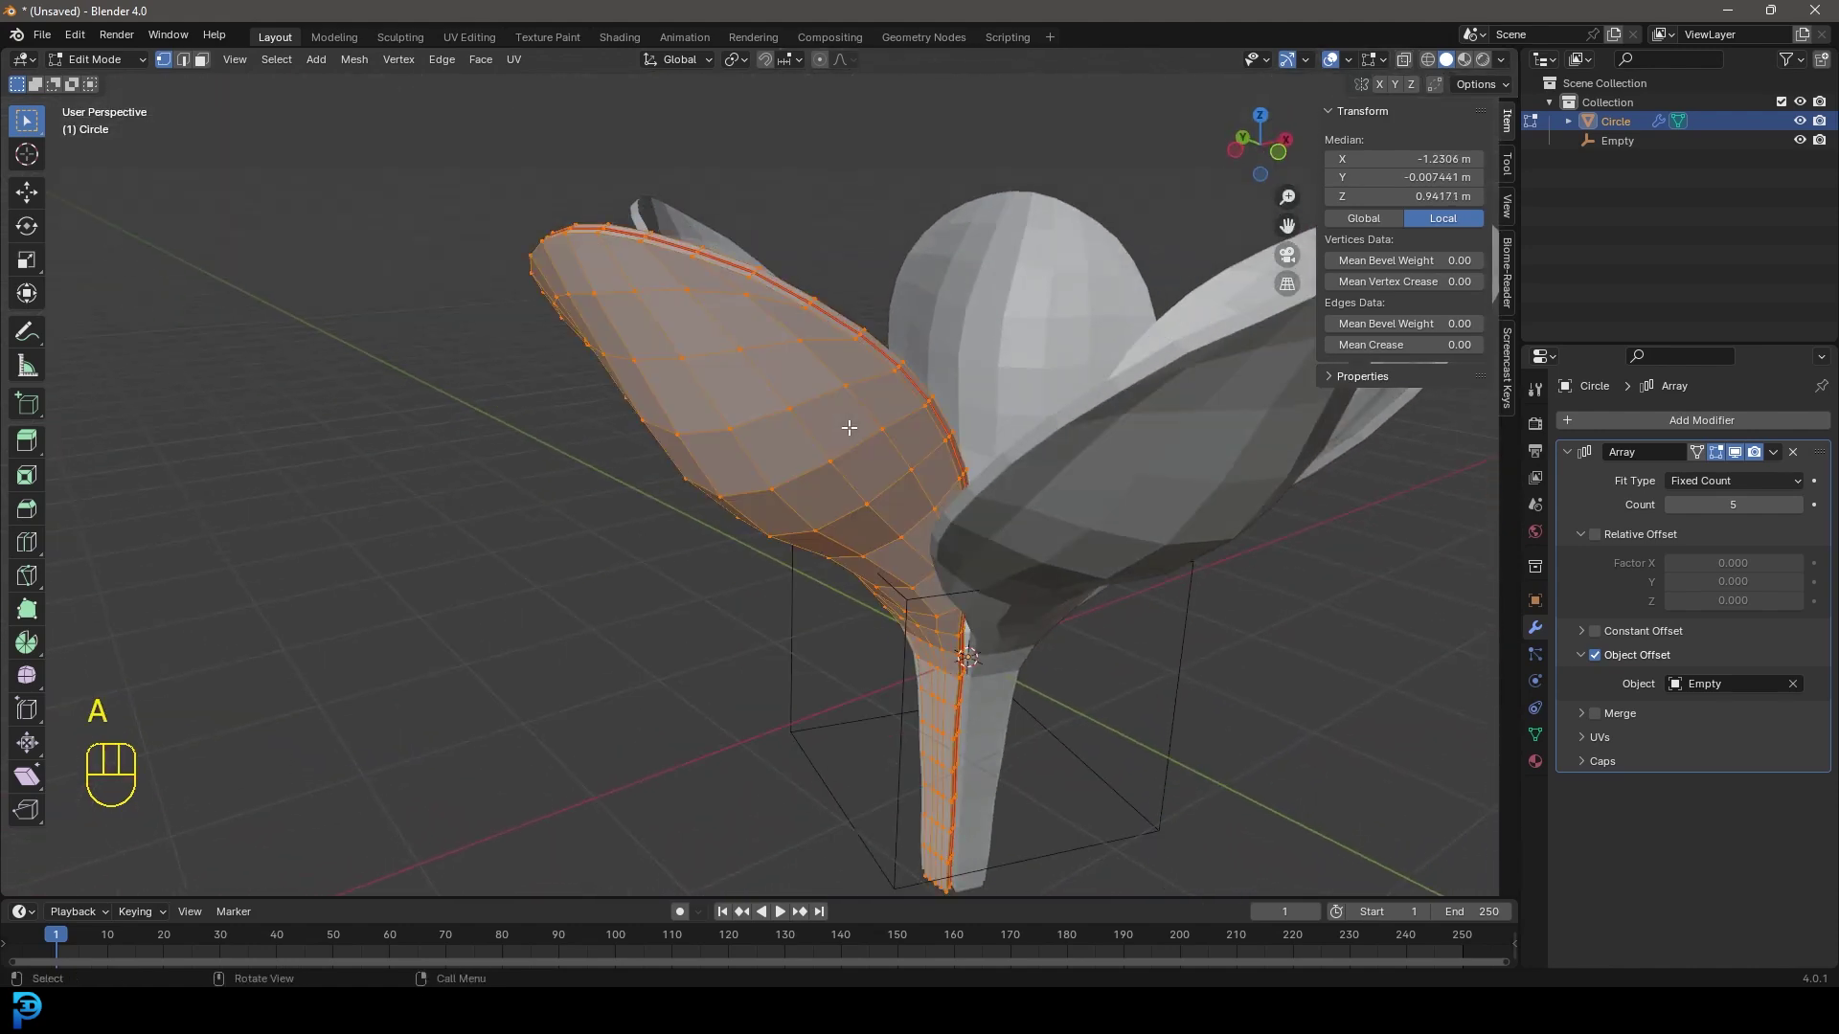
key("alt+n")
left_click(835, 440)
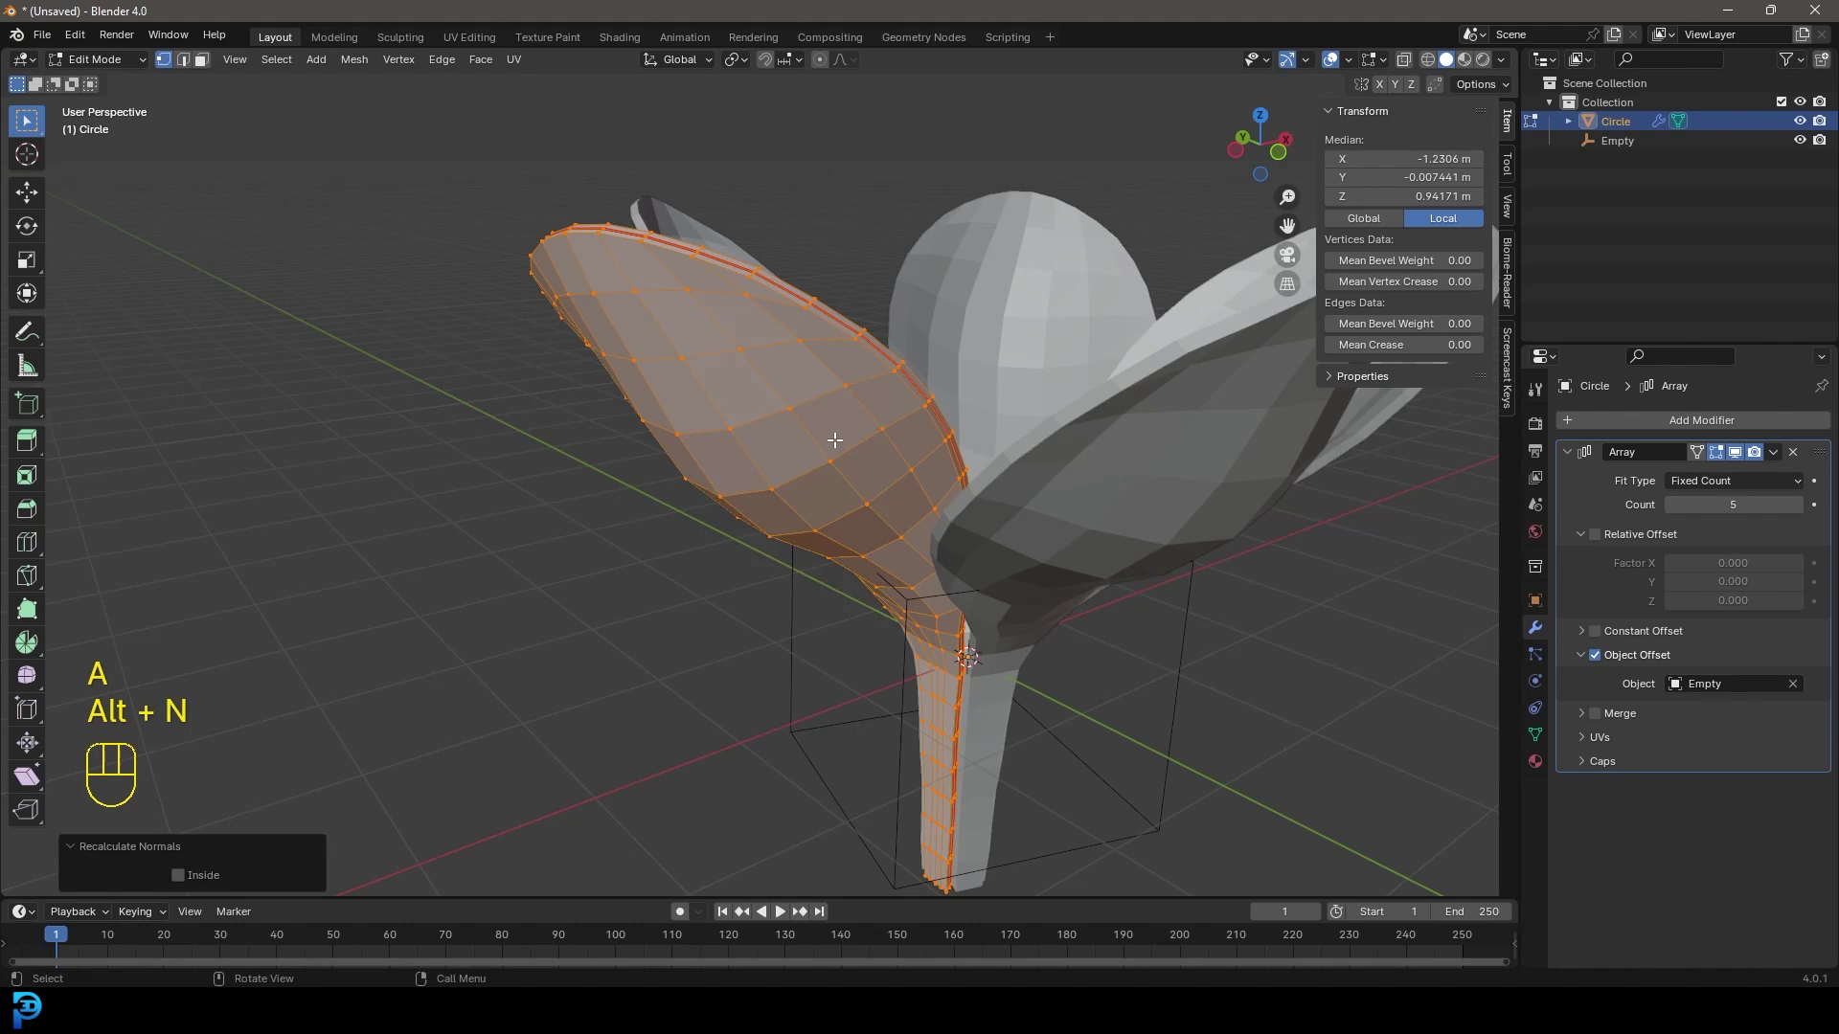
Unwrap the whole petal mesh along its seam in the UV Editing workspace
middle_click_drag(835, 440, 707, 386)
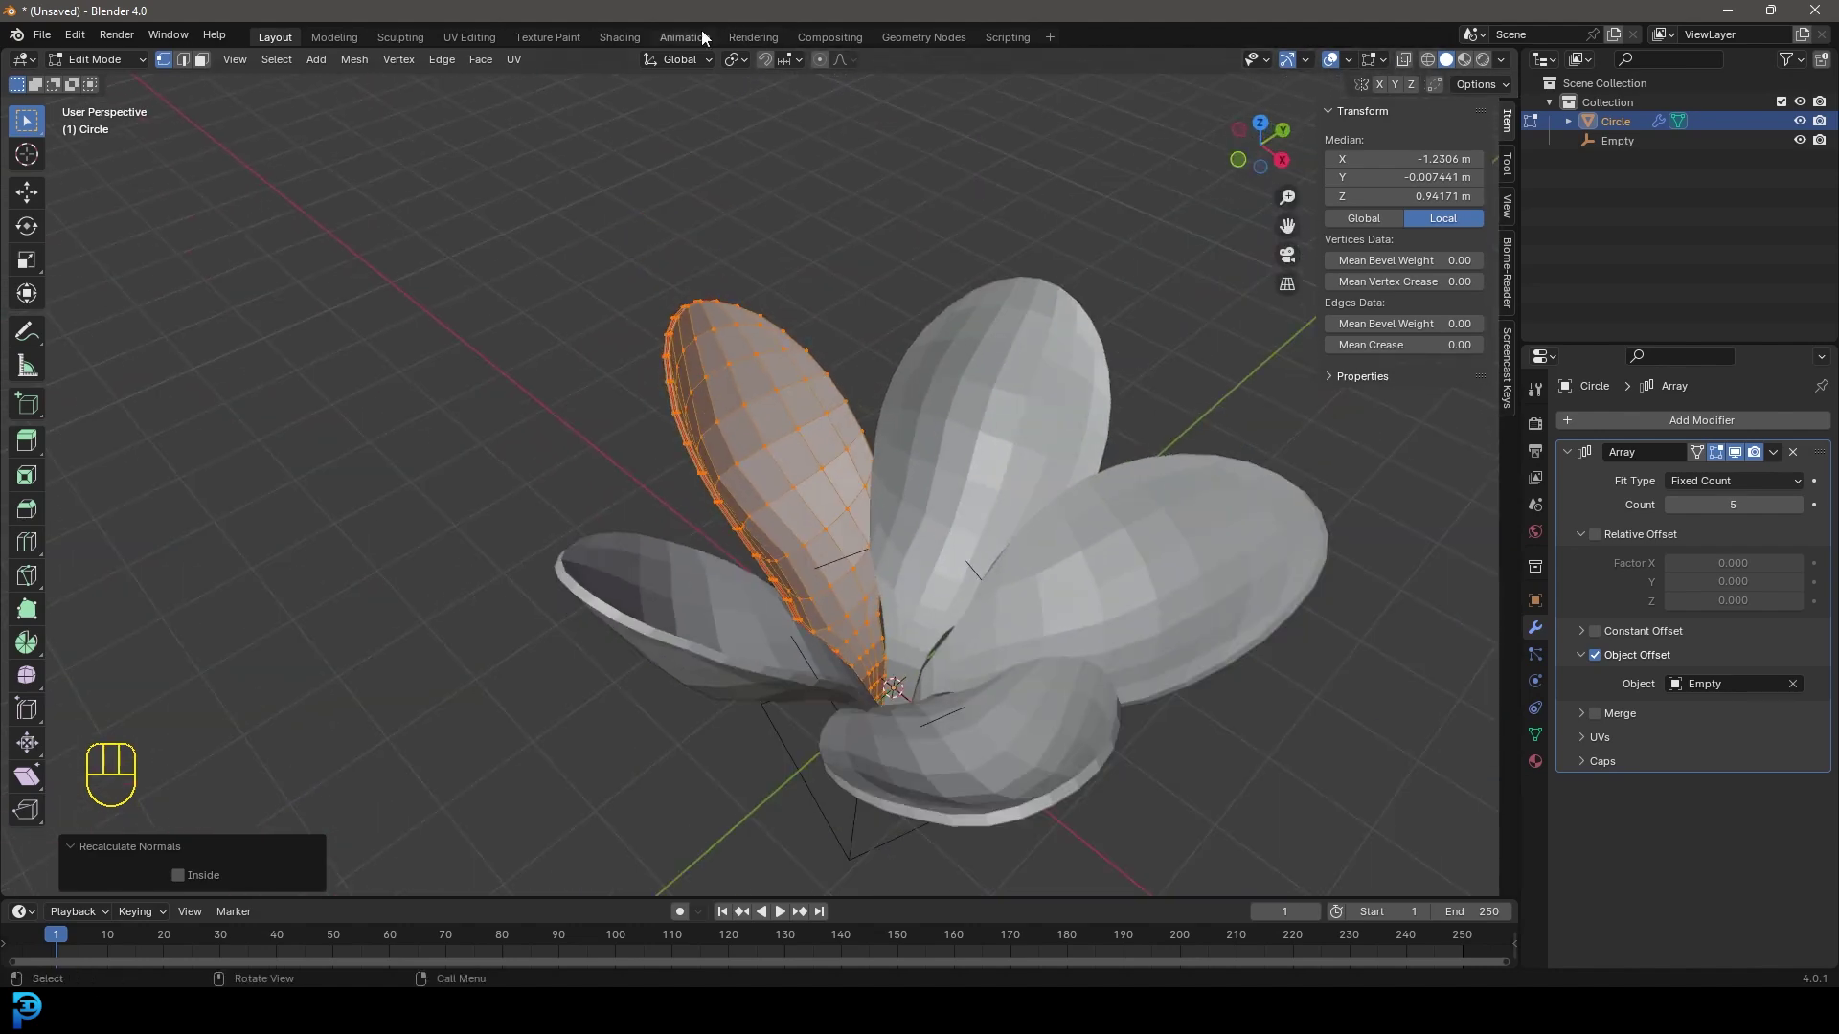
left_click(478, 38)
middle_click_drag(1150, 456, 1171, 390)
key("u")
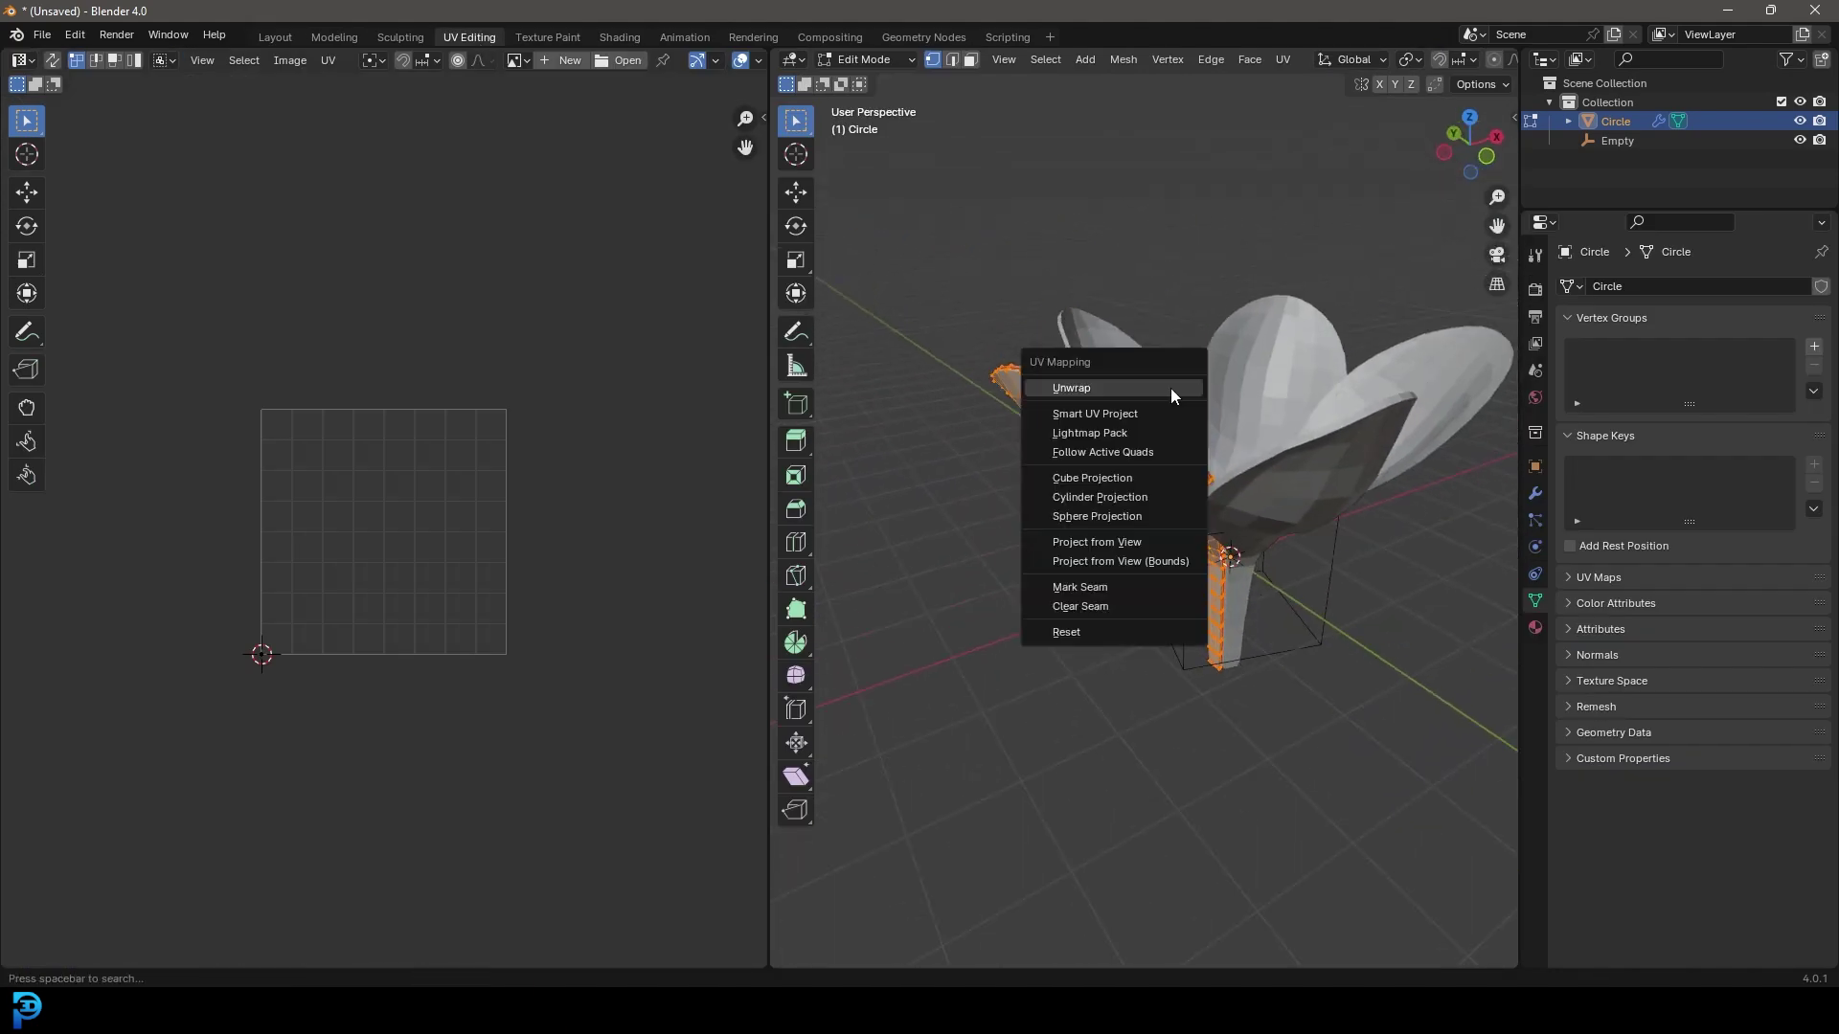
left_click(1126, 387)
Select the entire right-hand UV island and move it away from the other island to leave a gap
scroll(595, 634, "up", 3)
left_click_drag(623, 684, 458, 335)
key("ctrl+l")
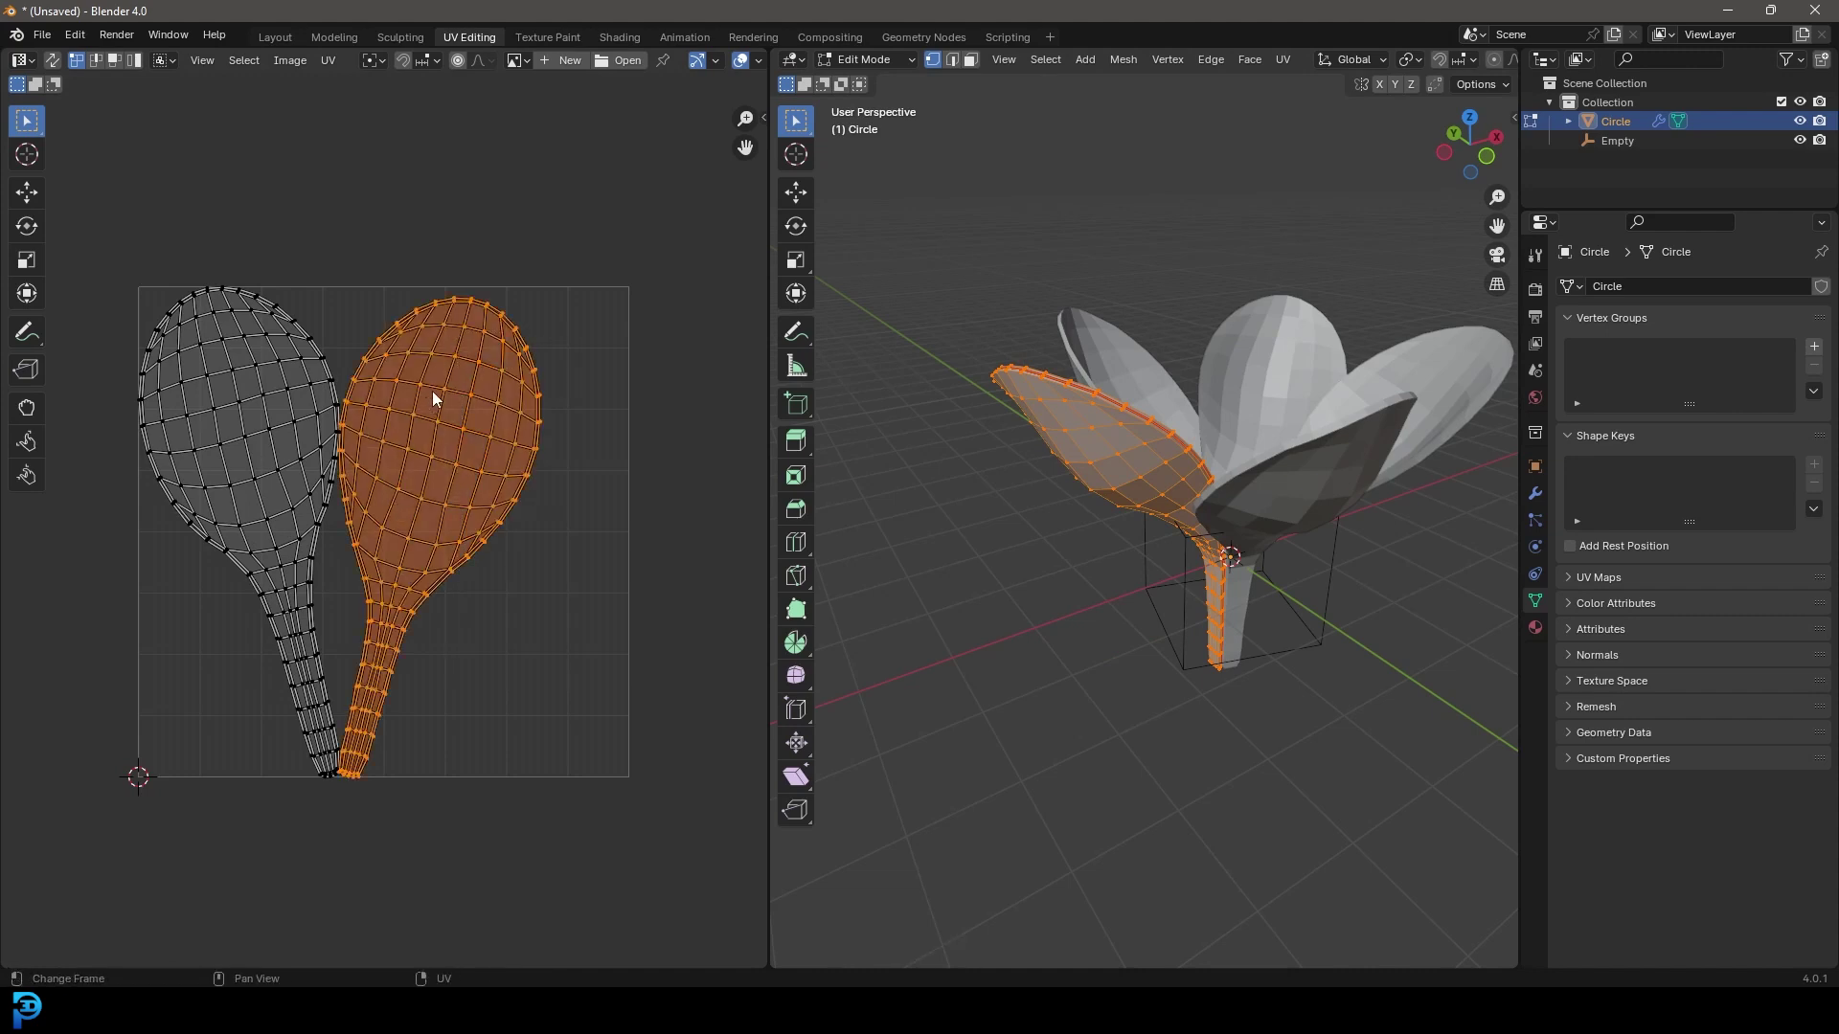
key("alt+a")
key("ctrl+z")
key("g")
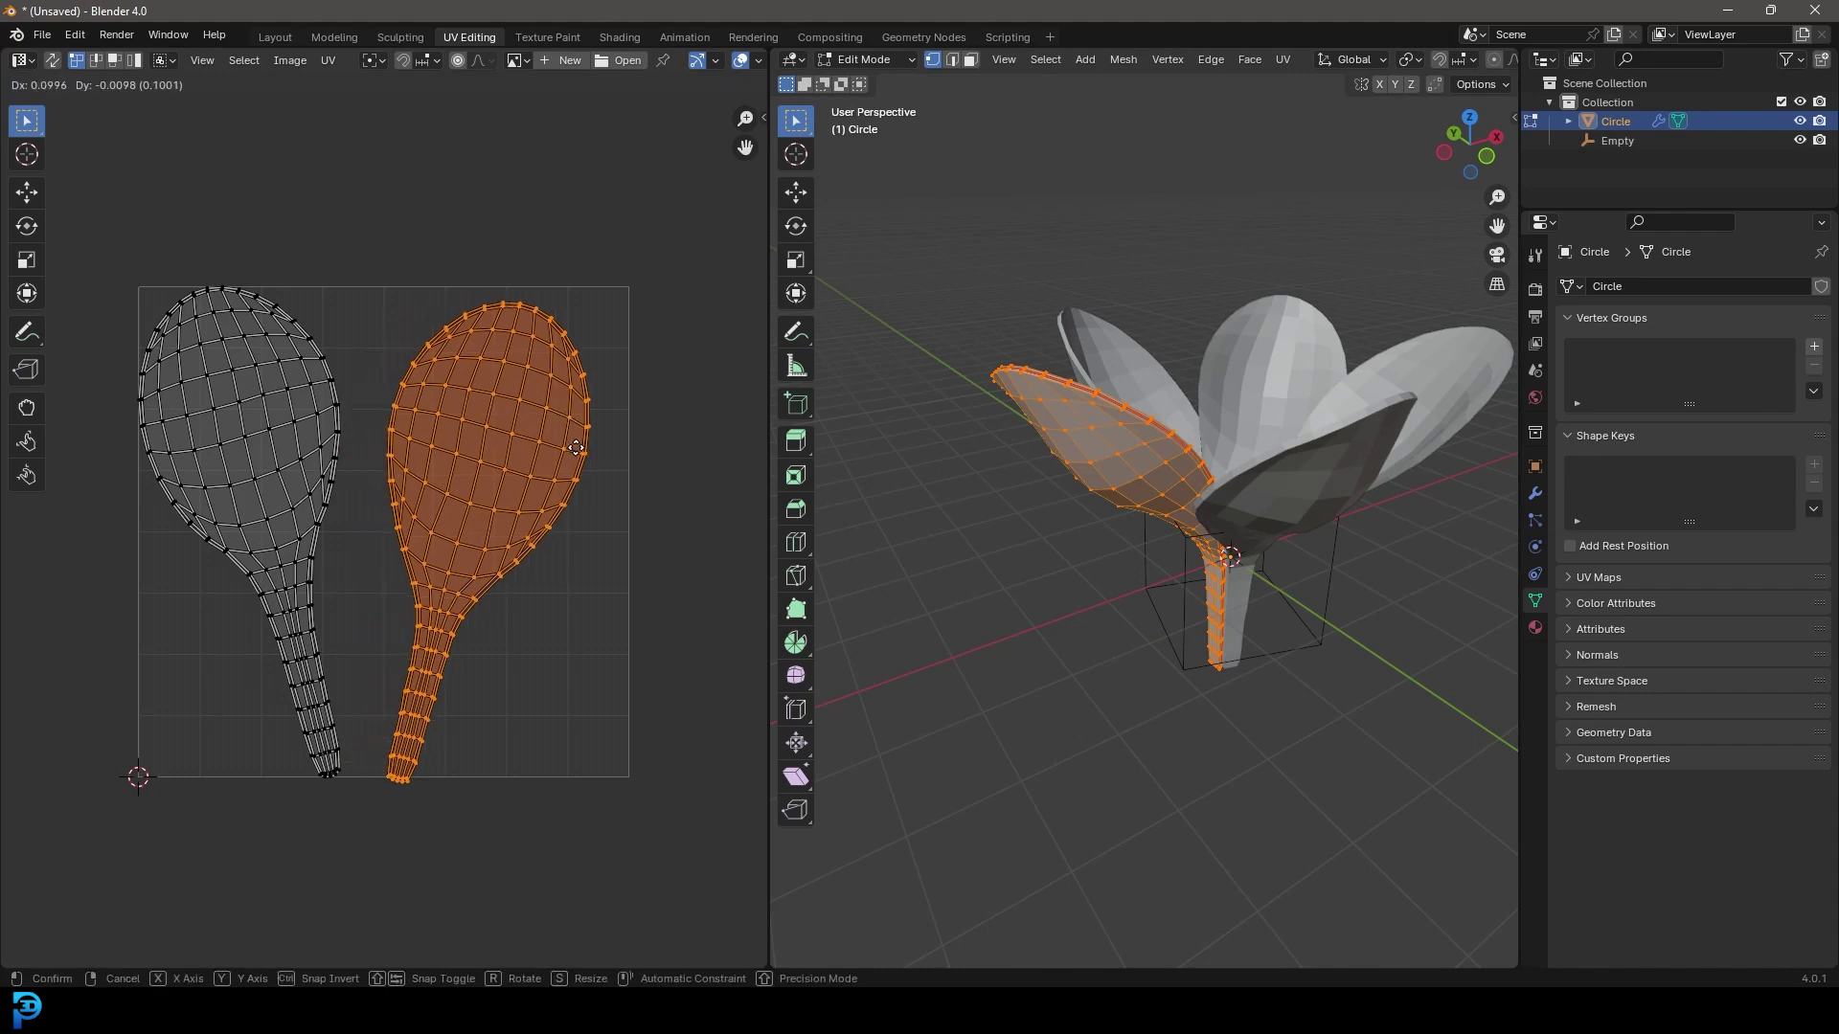
left_click(587, 438)
Scale both UV islands down slightly and position them inside the UV square with a margin all around
key("a")
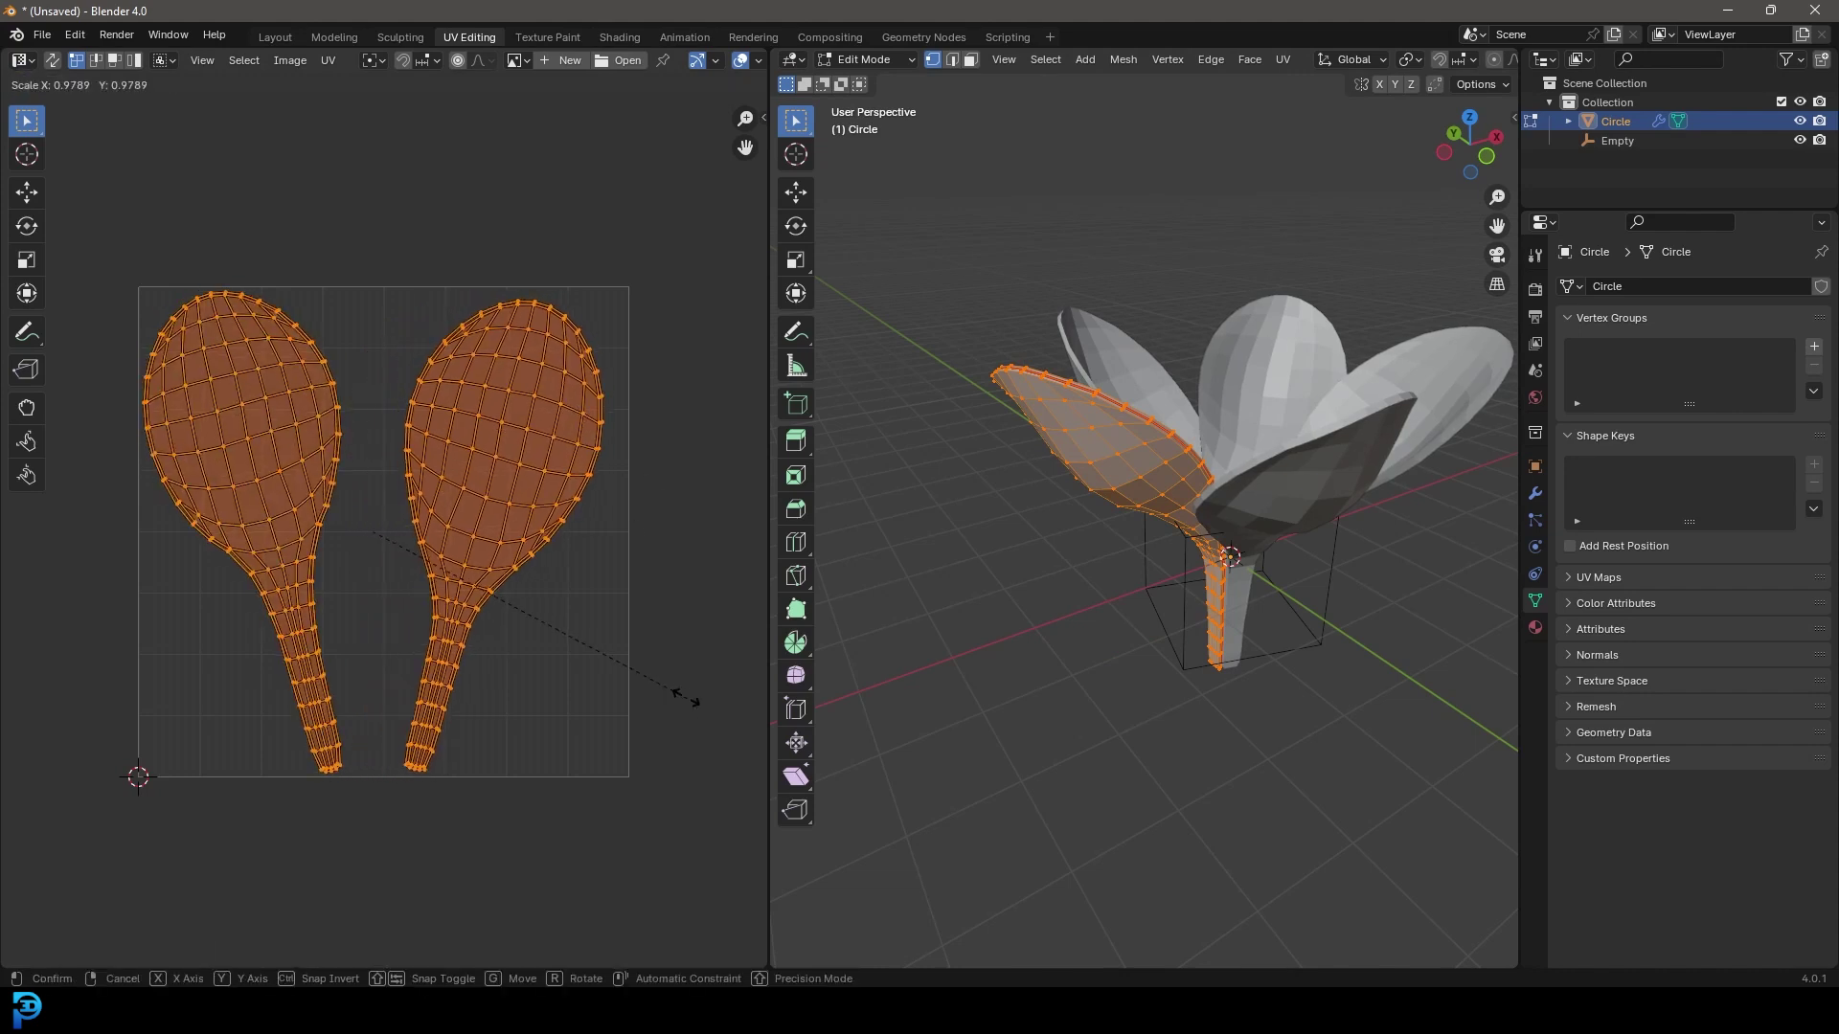
key("s")
left_click(671, 685)
left_click(678, 685)
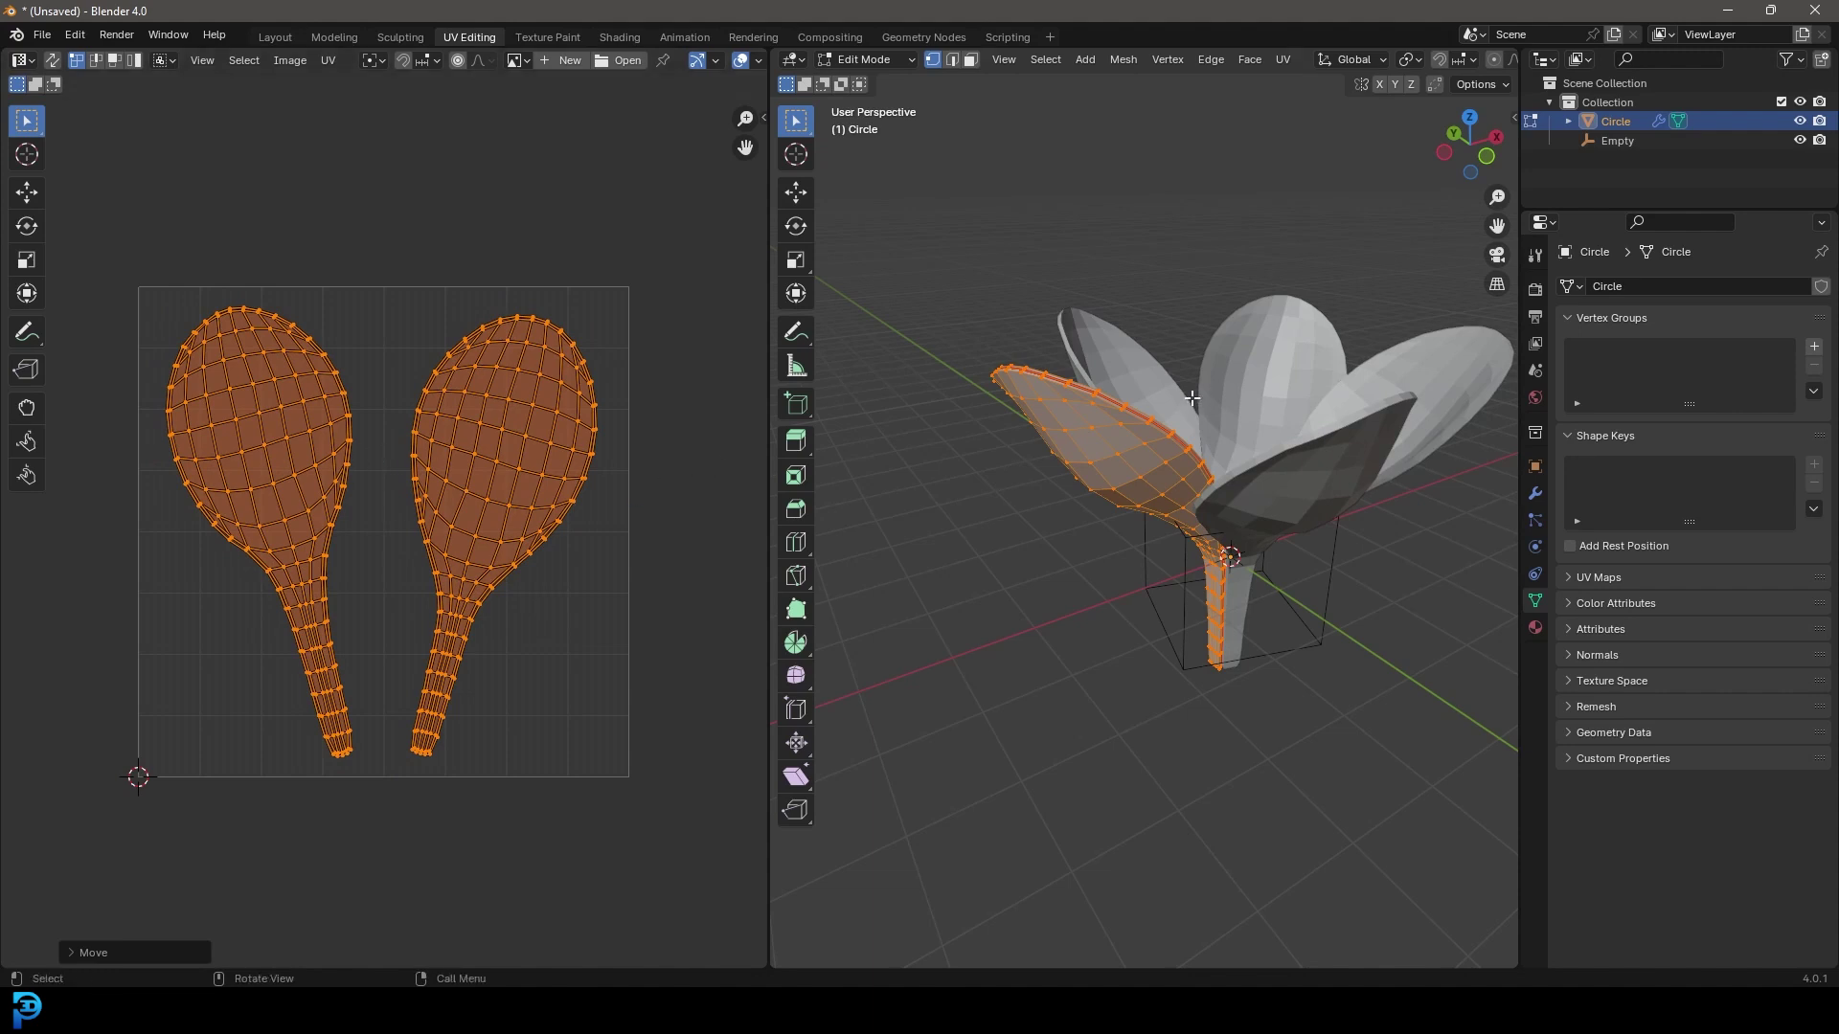
Save the project to the Desktop as tutorial flower.blend
key("ctrl+s")
left_click(496, 462)
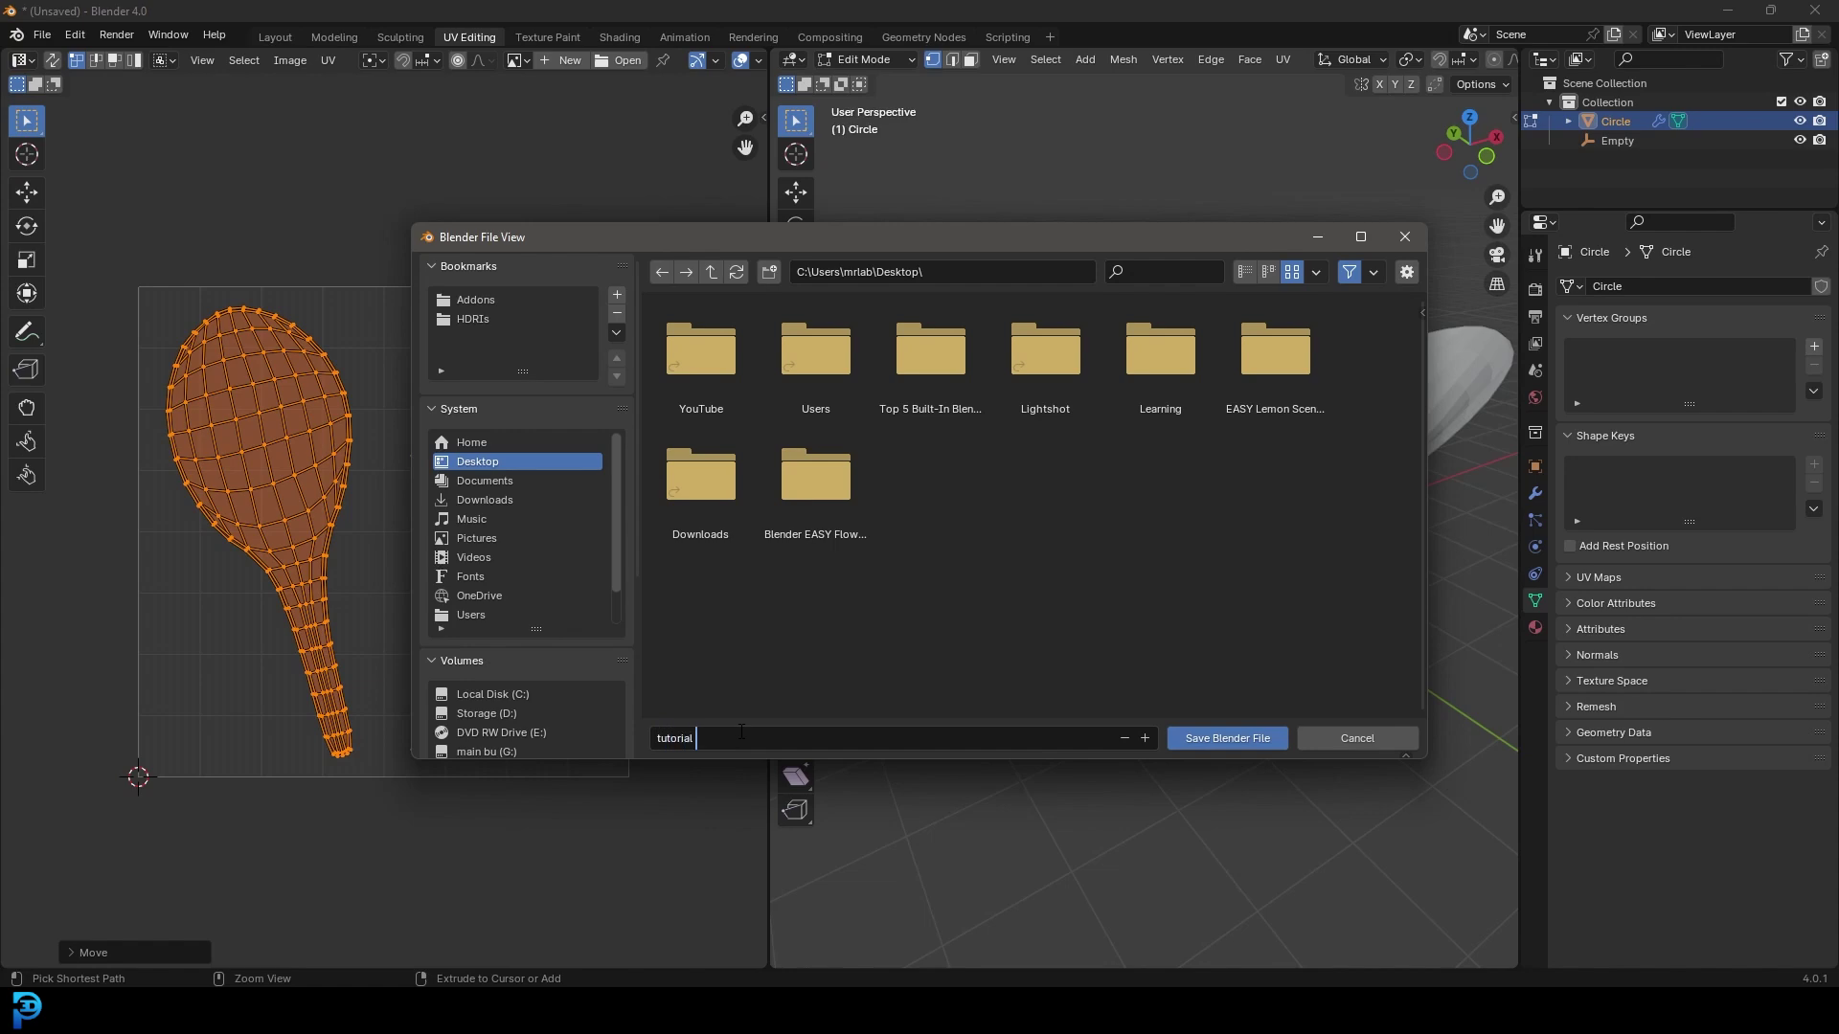
left_click(1216, 738)
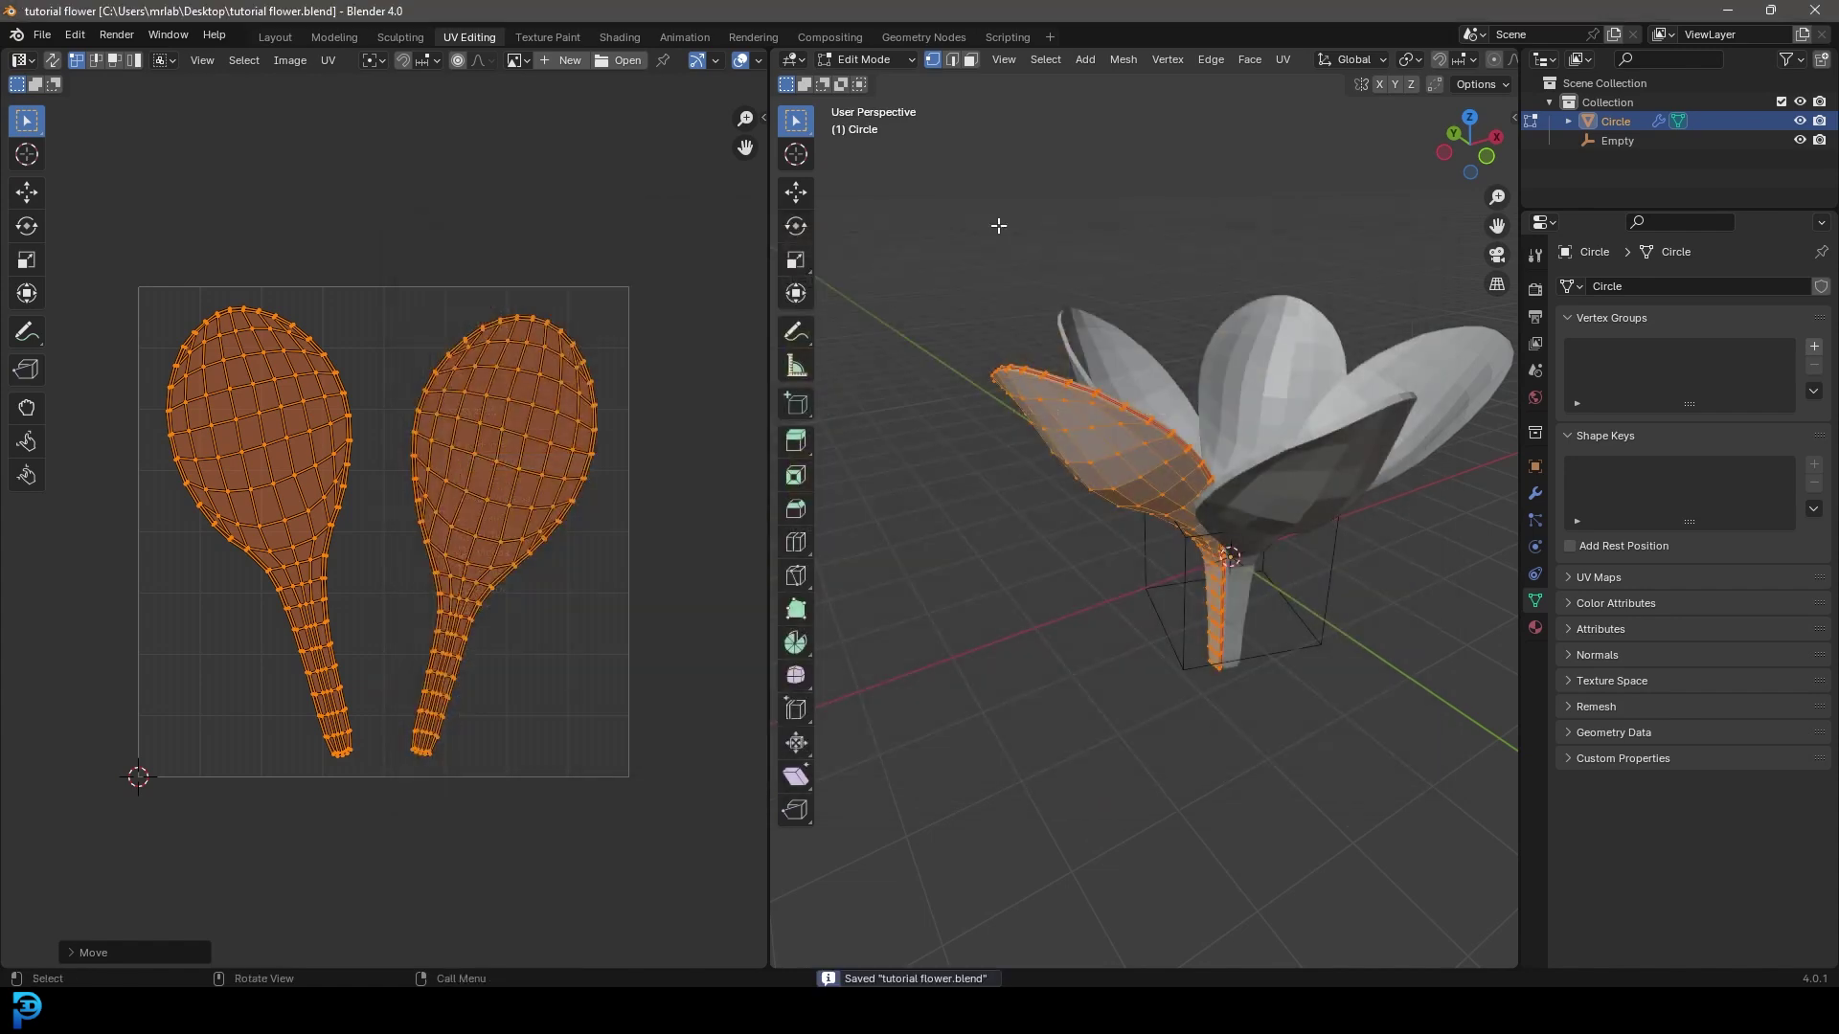
Create a blank 1024 × 1024 px black image with alpha in the Texture Paint workspace
left_click(560, 36)
left_click(343, 61)
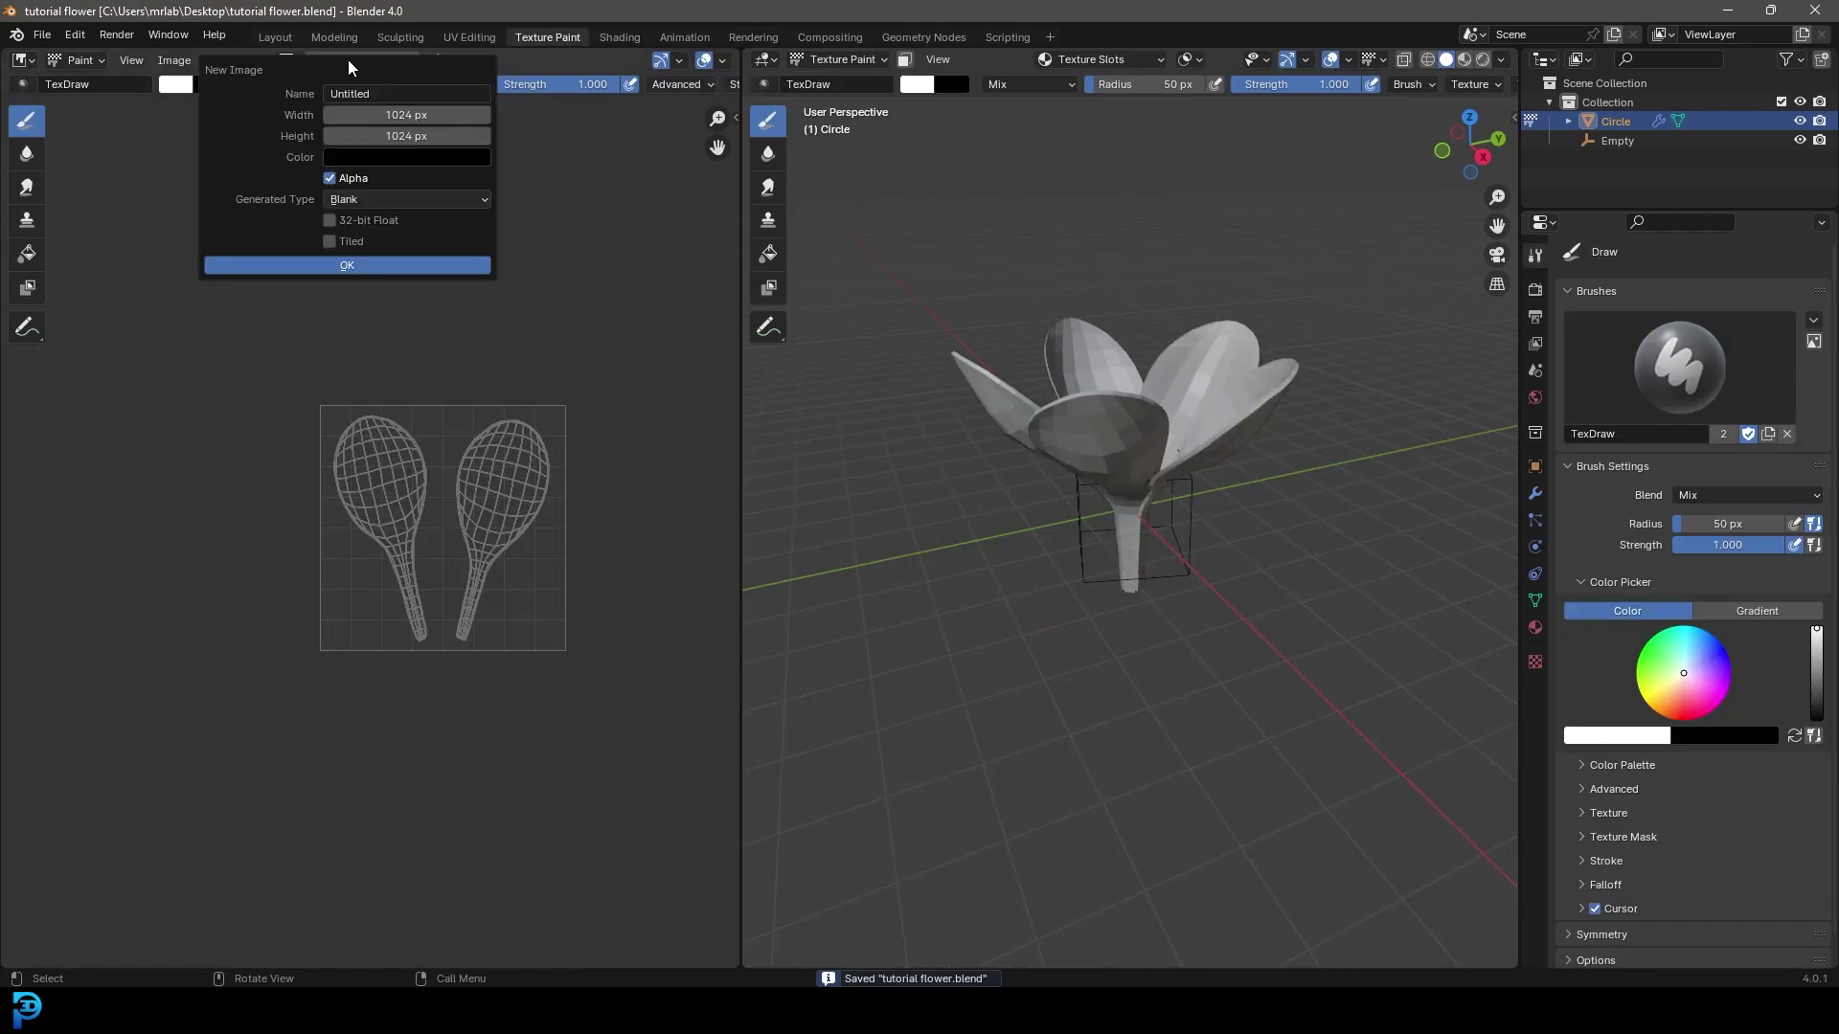
left_click(360, 267)
scroll(446, 374, "down", 6)
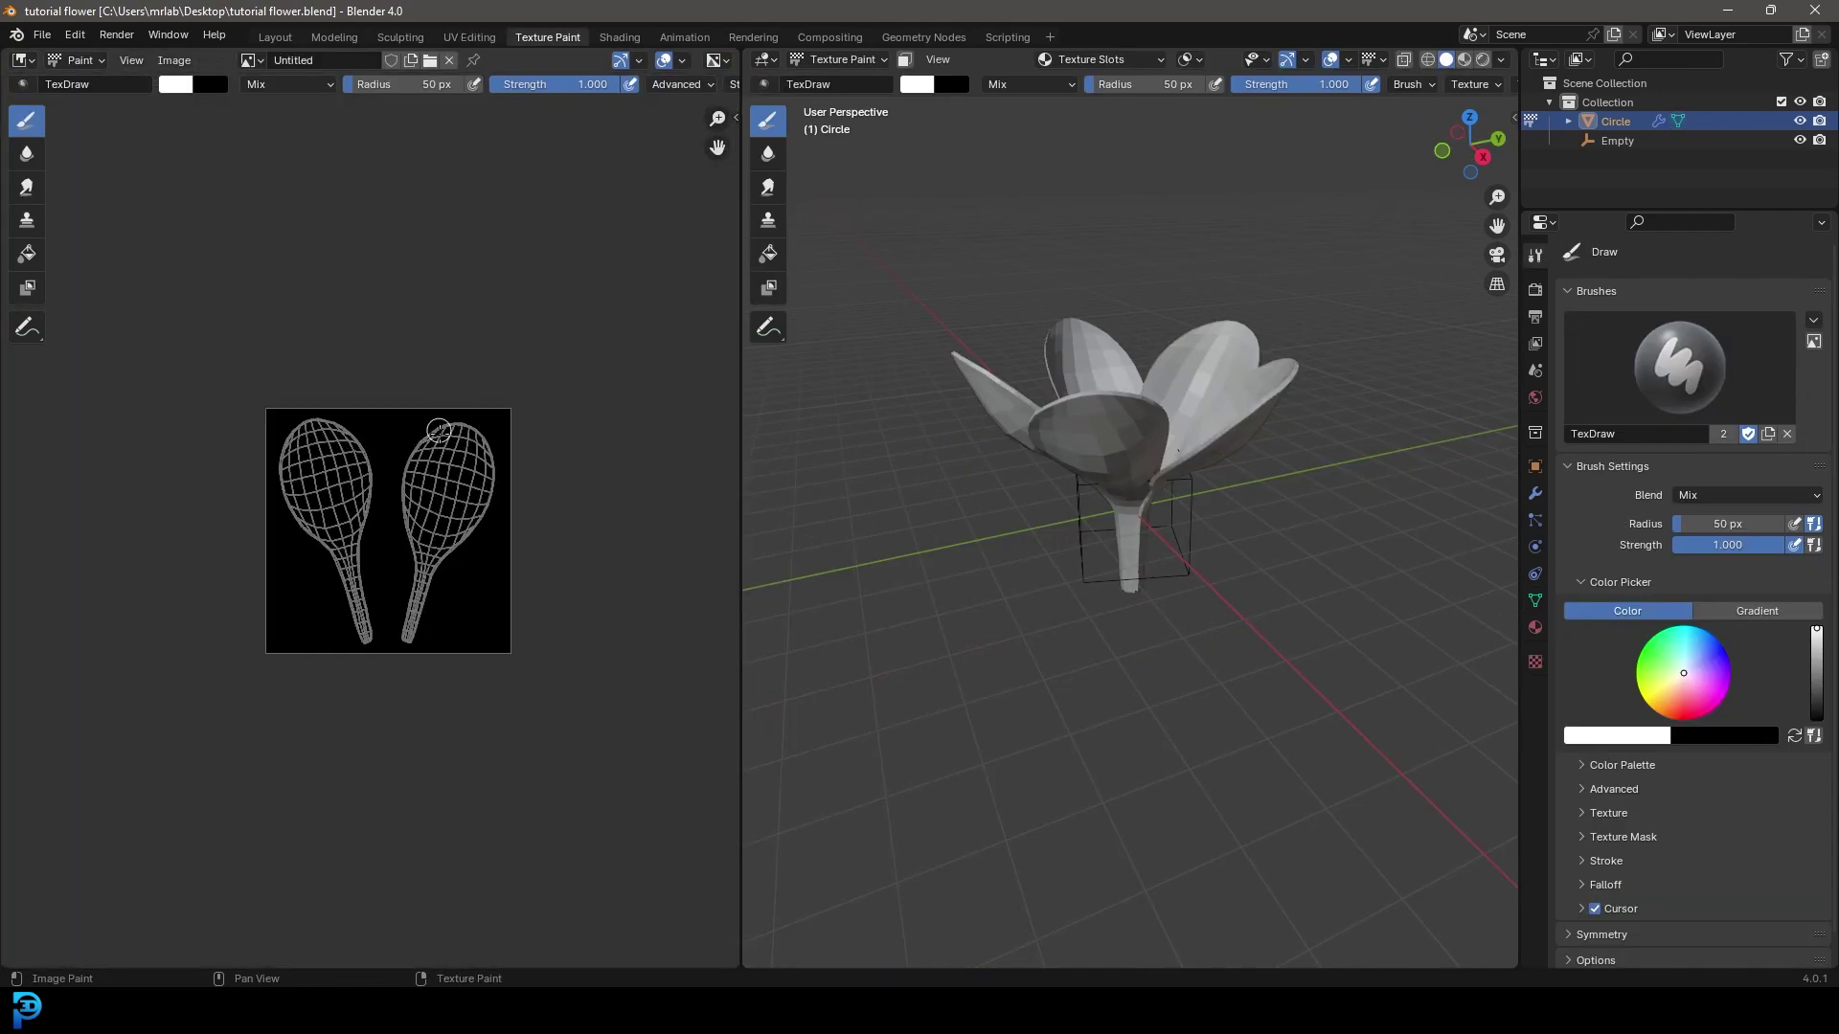
Save the new image to the Desktop as flower.png
scroll(439, 417, "up", 2)
left_click(173, 60)
left_click(206, 261)
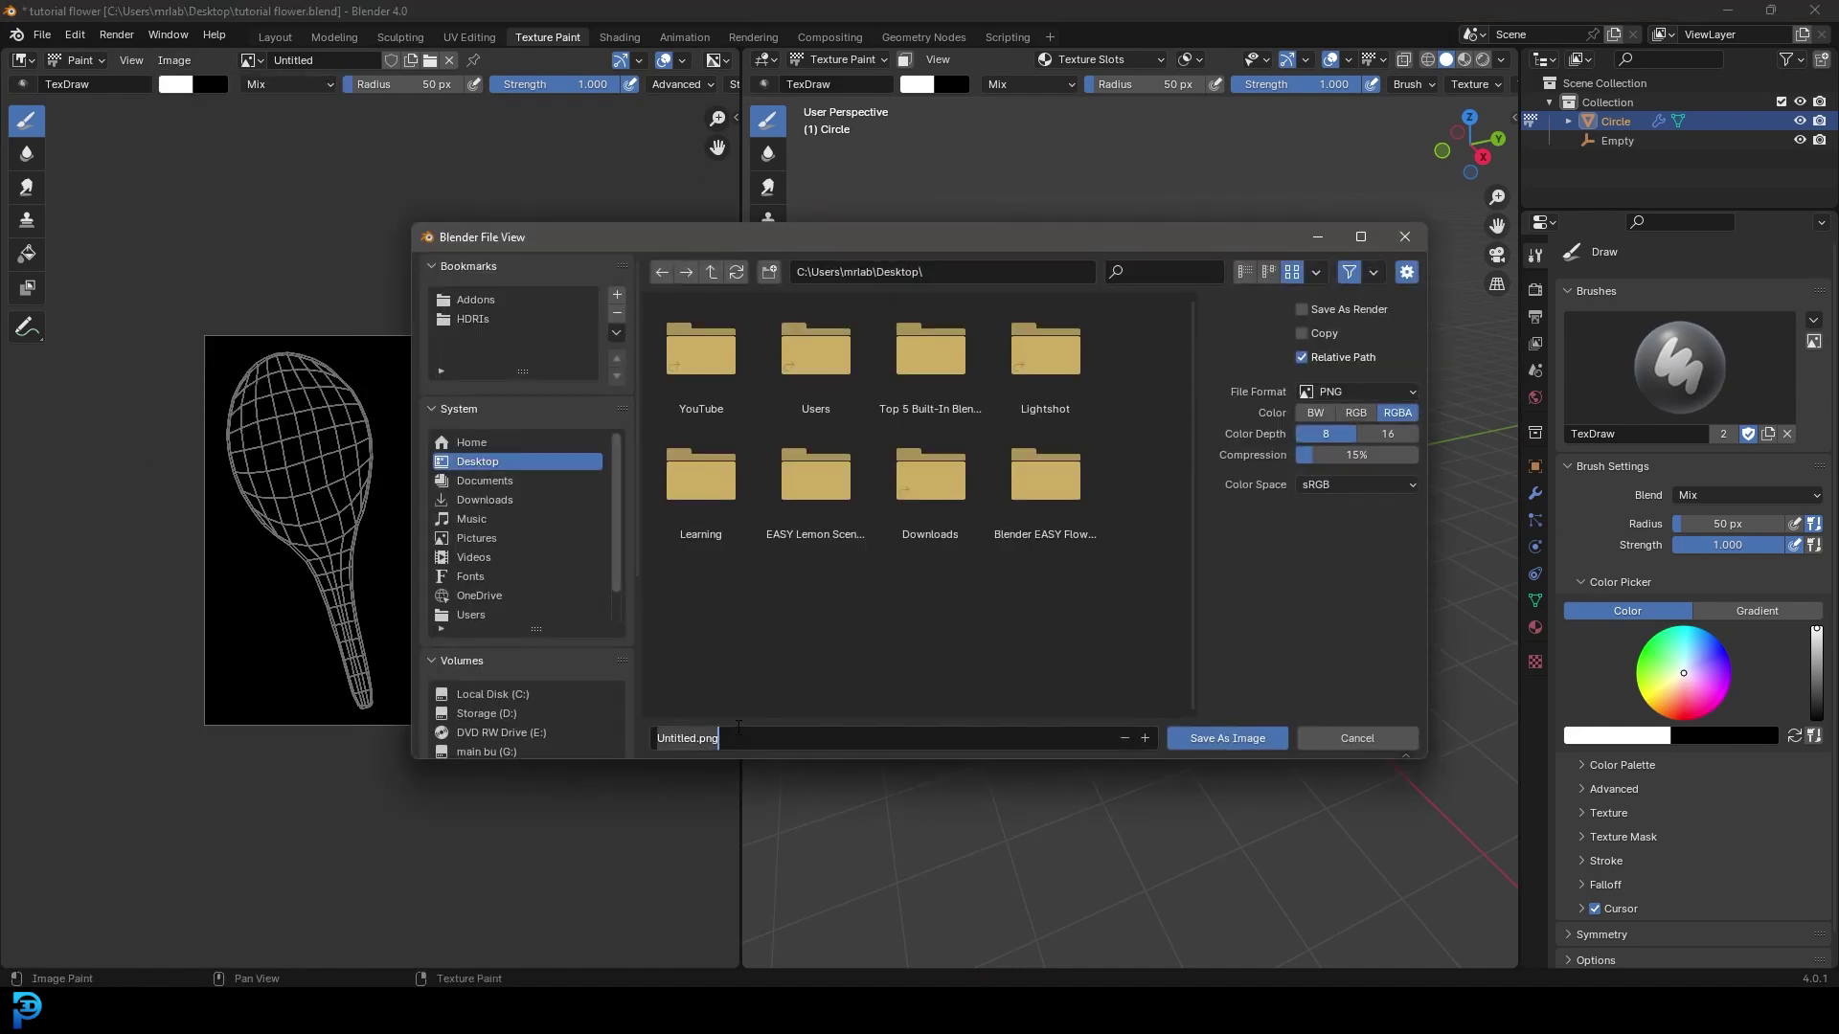
type("flower")
key("Return")
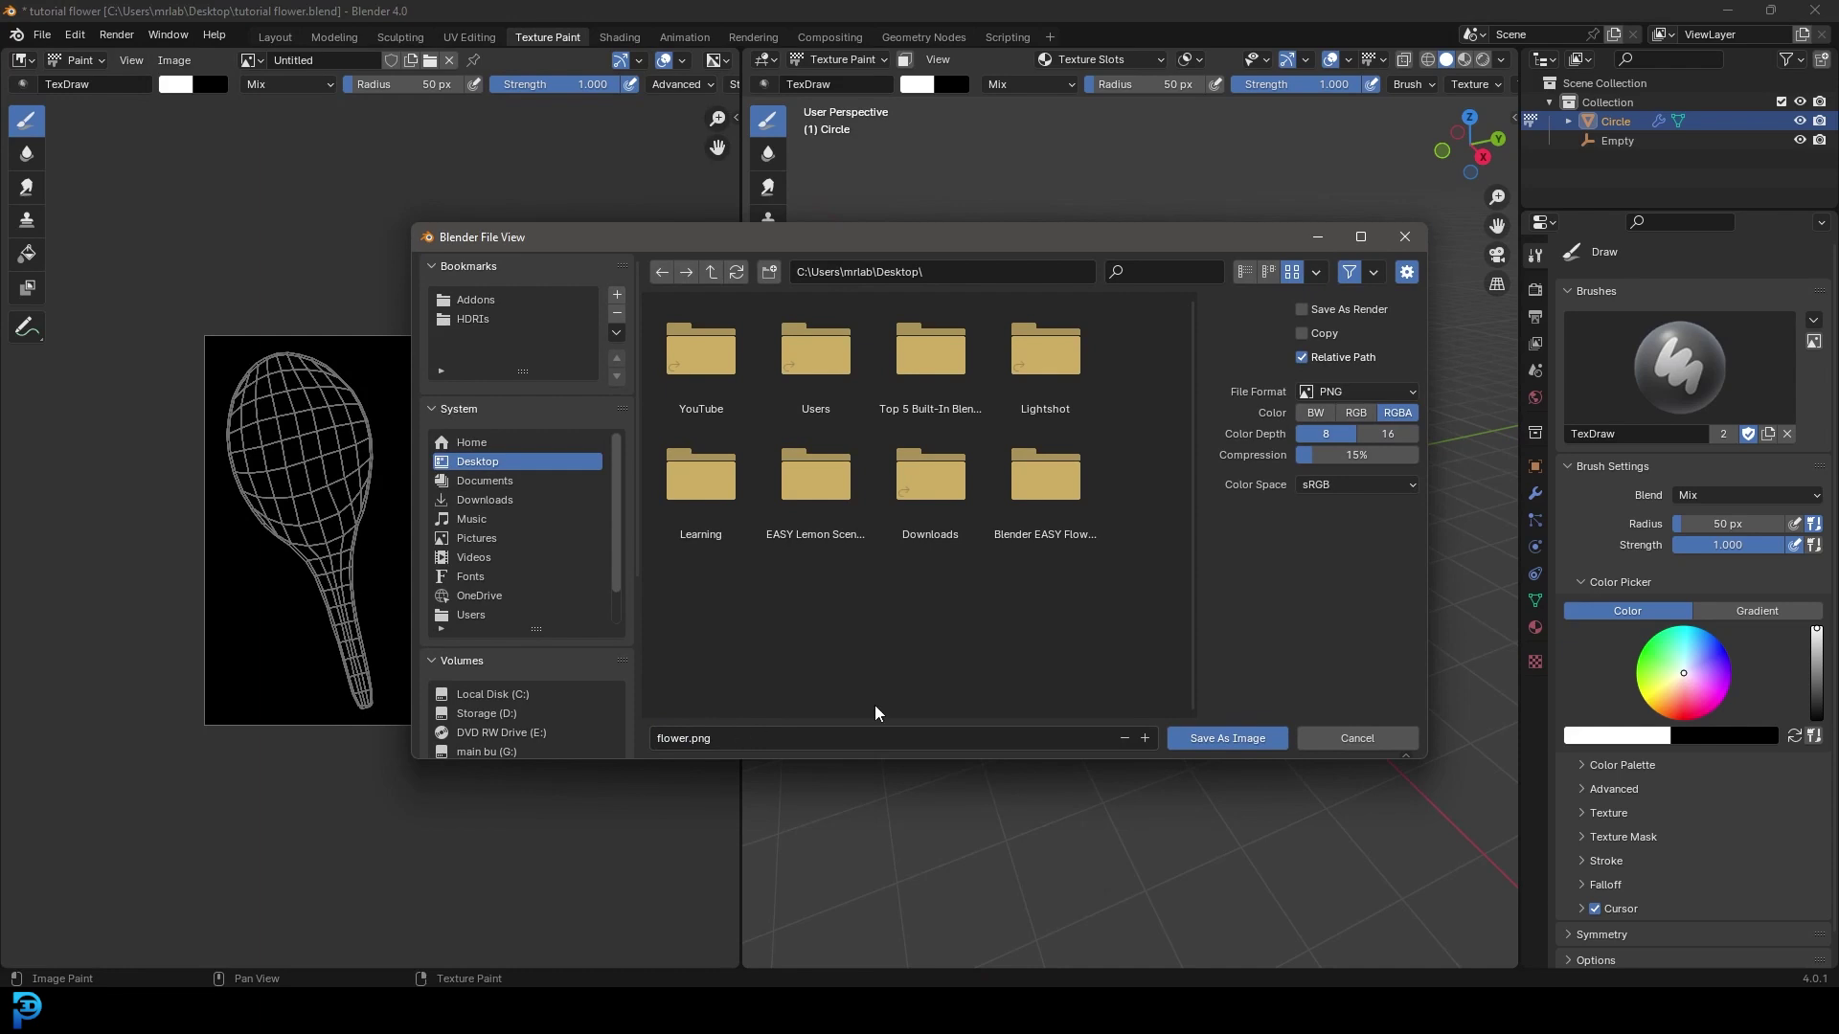
left_click(1227, 738)
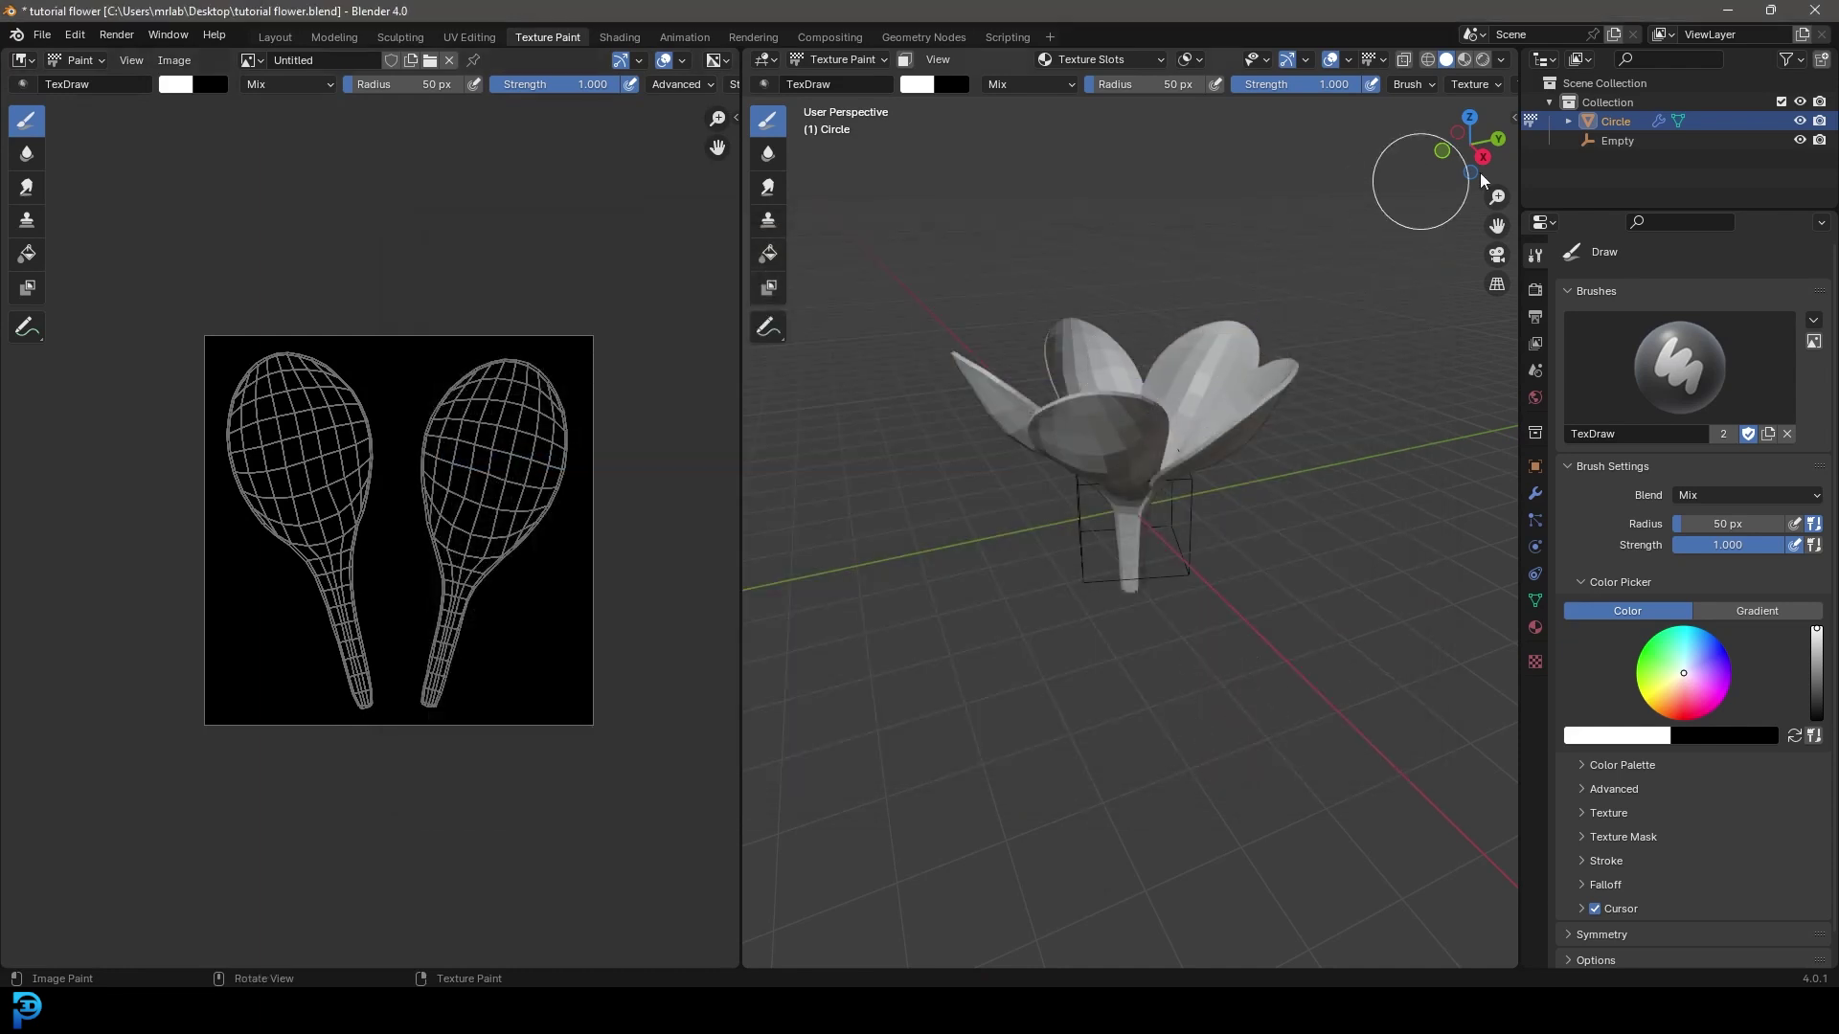
Add a new material to the petal object and name it flower
left_click(1535, 627)
left_click(1609, 369)
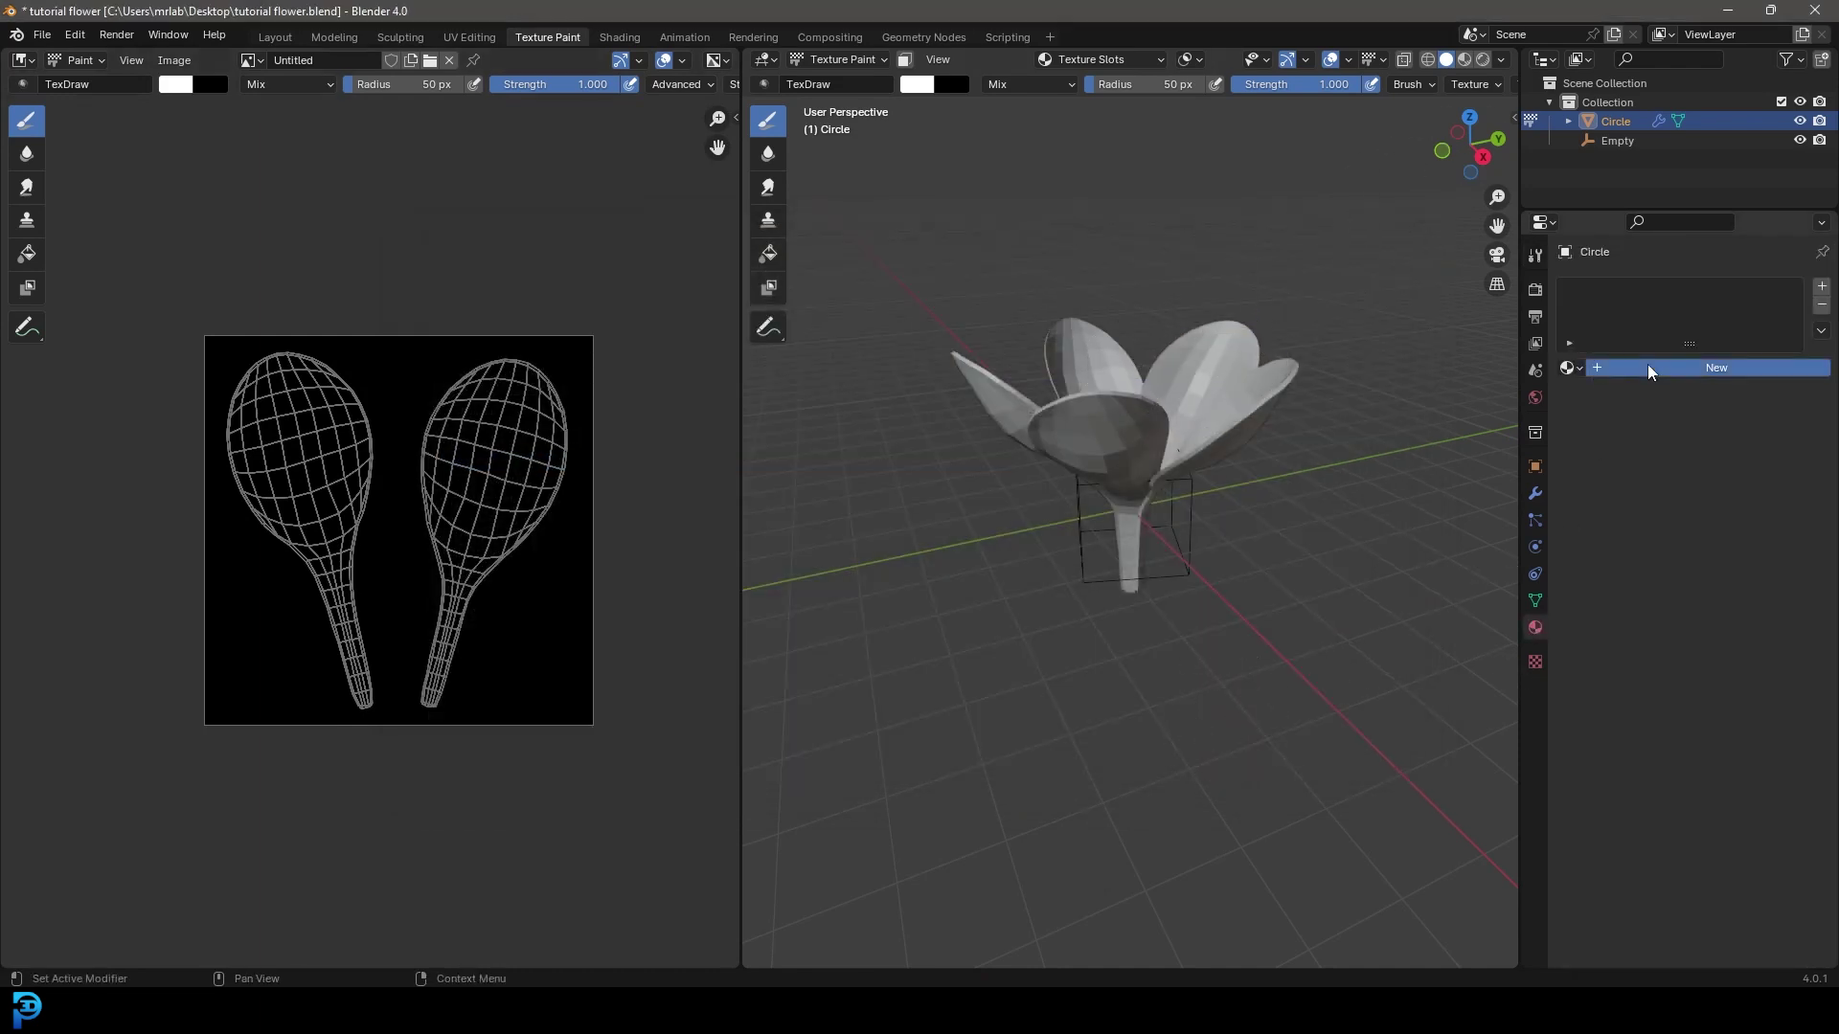
double_click(1662, 367)
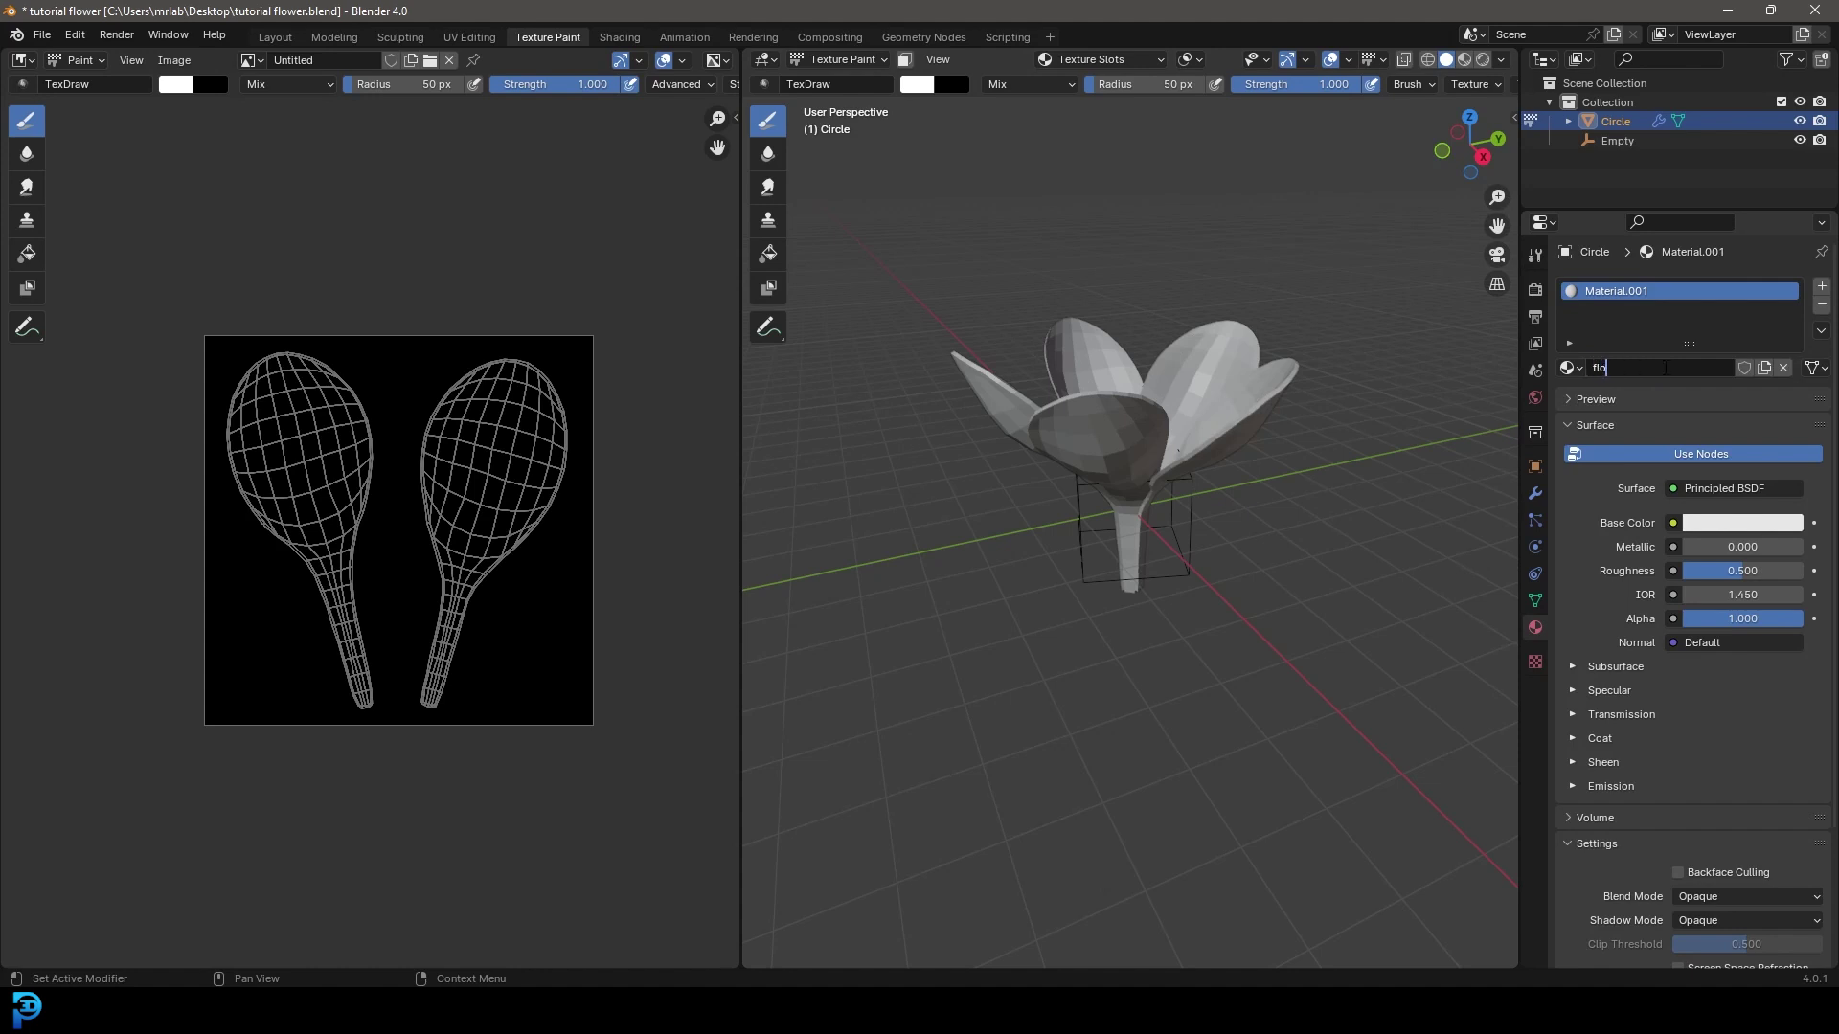
type("flower")
key("Return")
Drive the material's base colour with an Image Texture using the Untitled image, and rename that image UV texture
left_click(1672, 523)
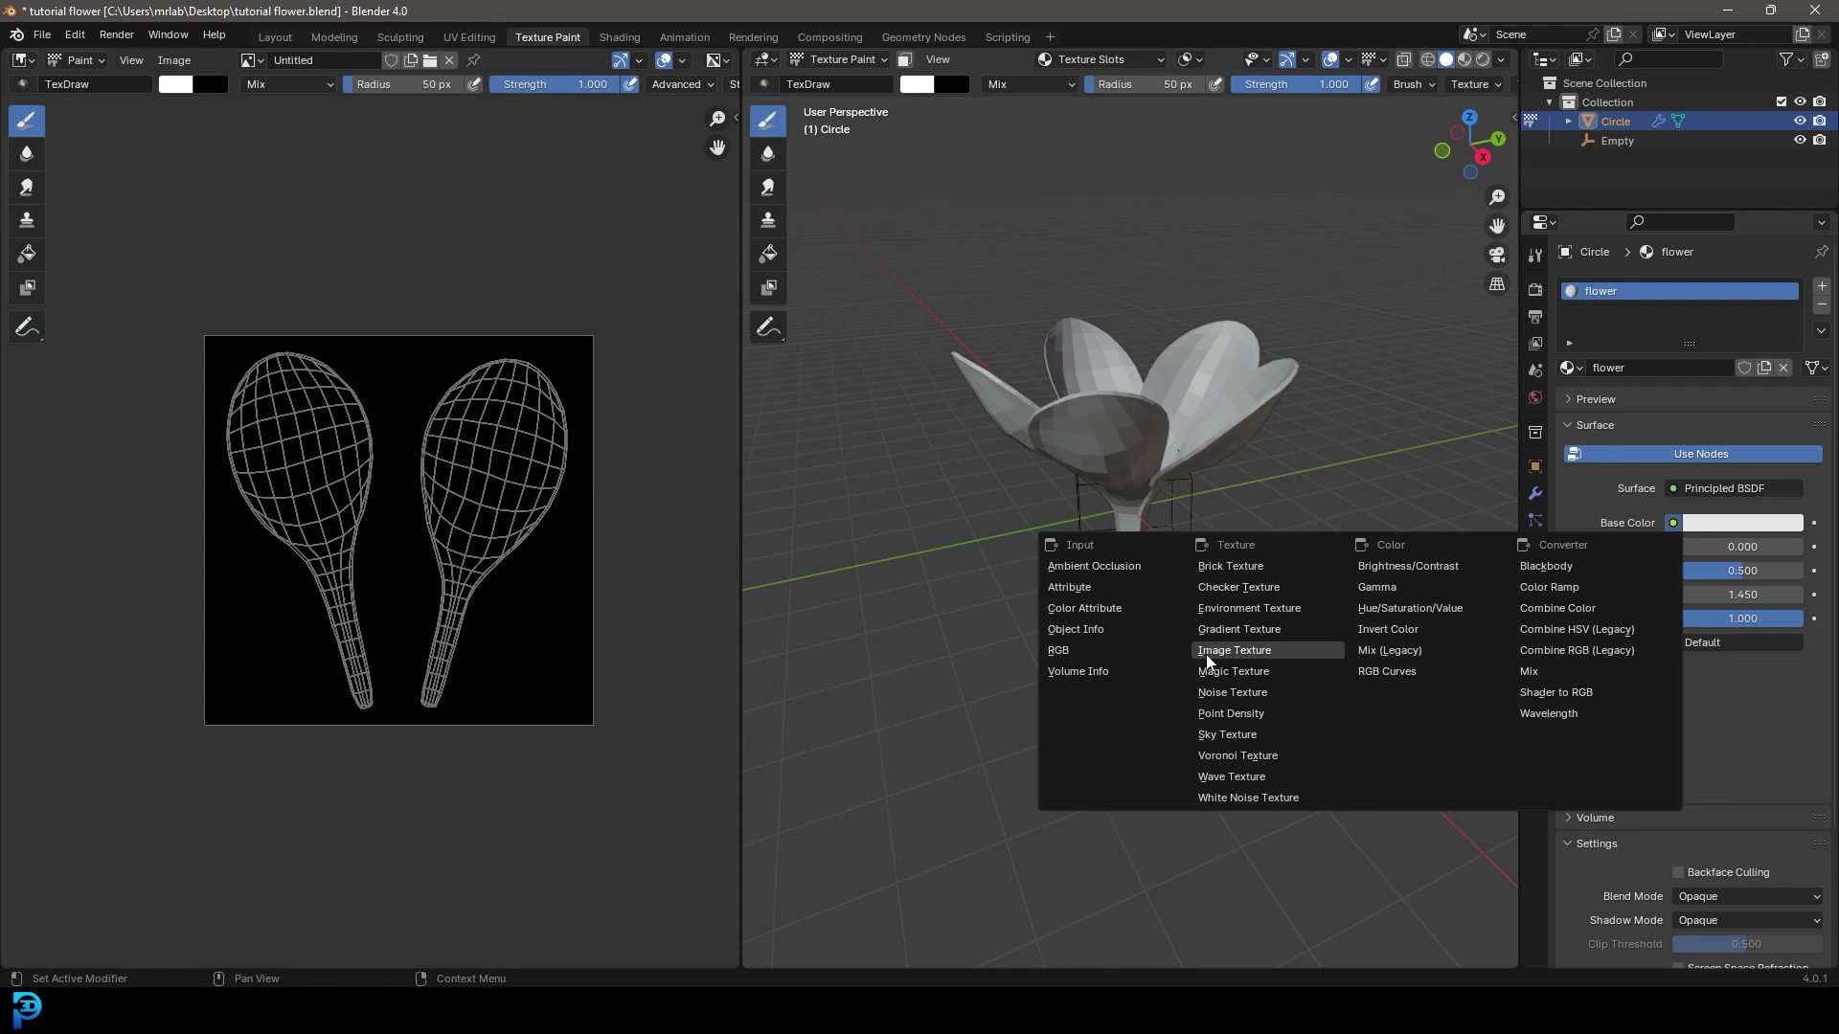
left_click(1283, 654)
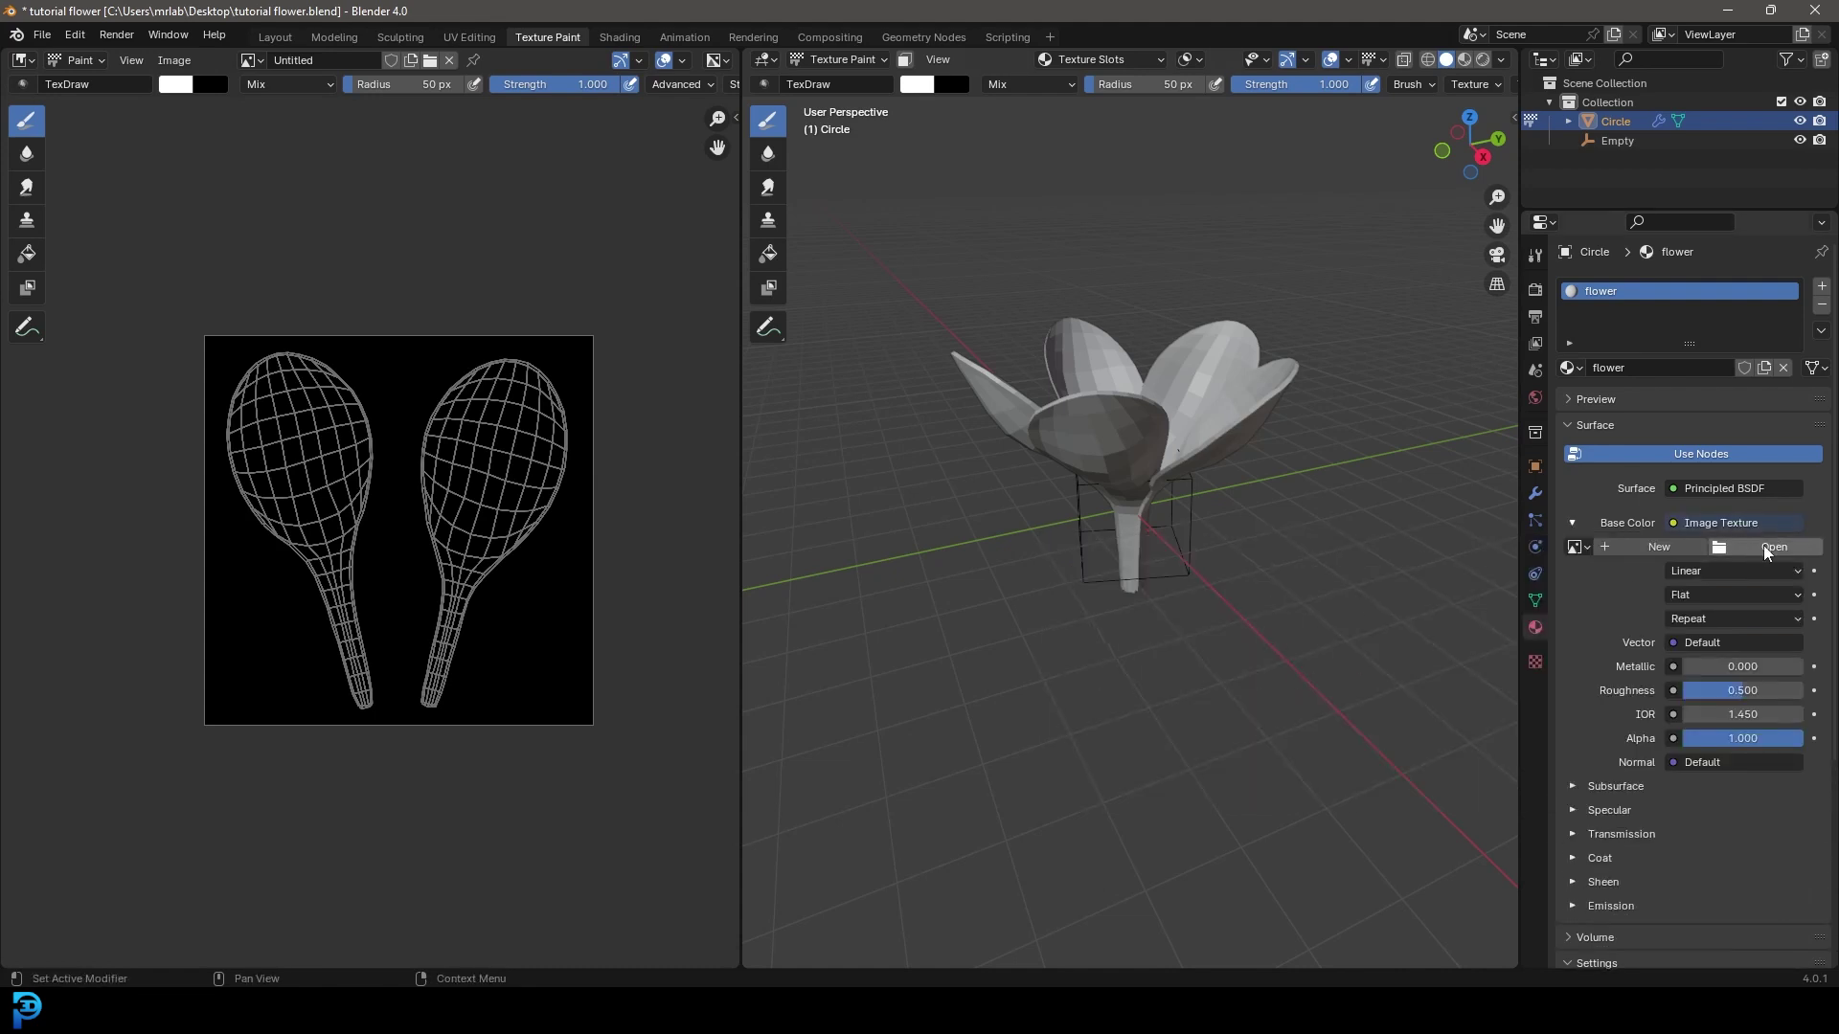
left_click(1578, 548)
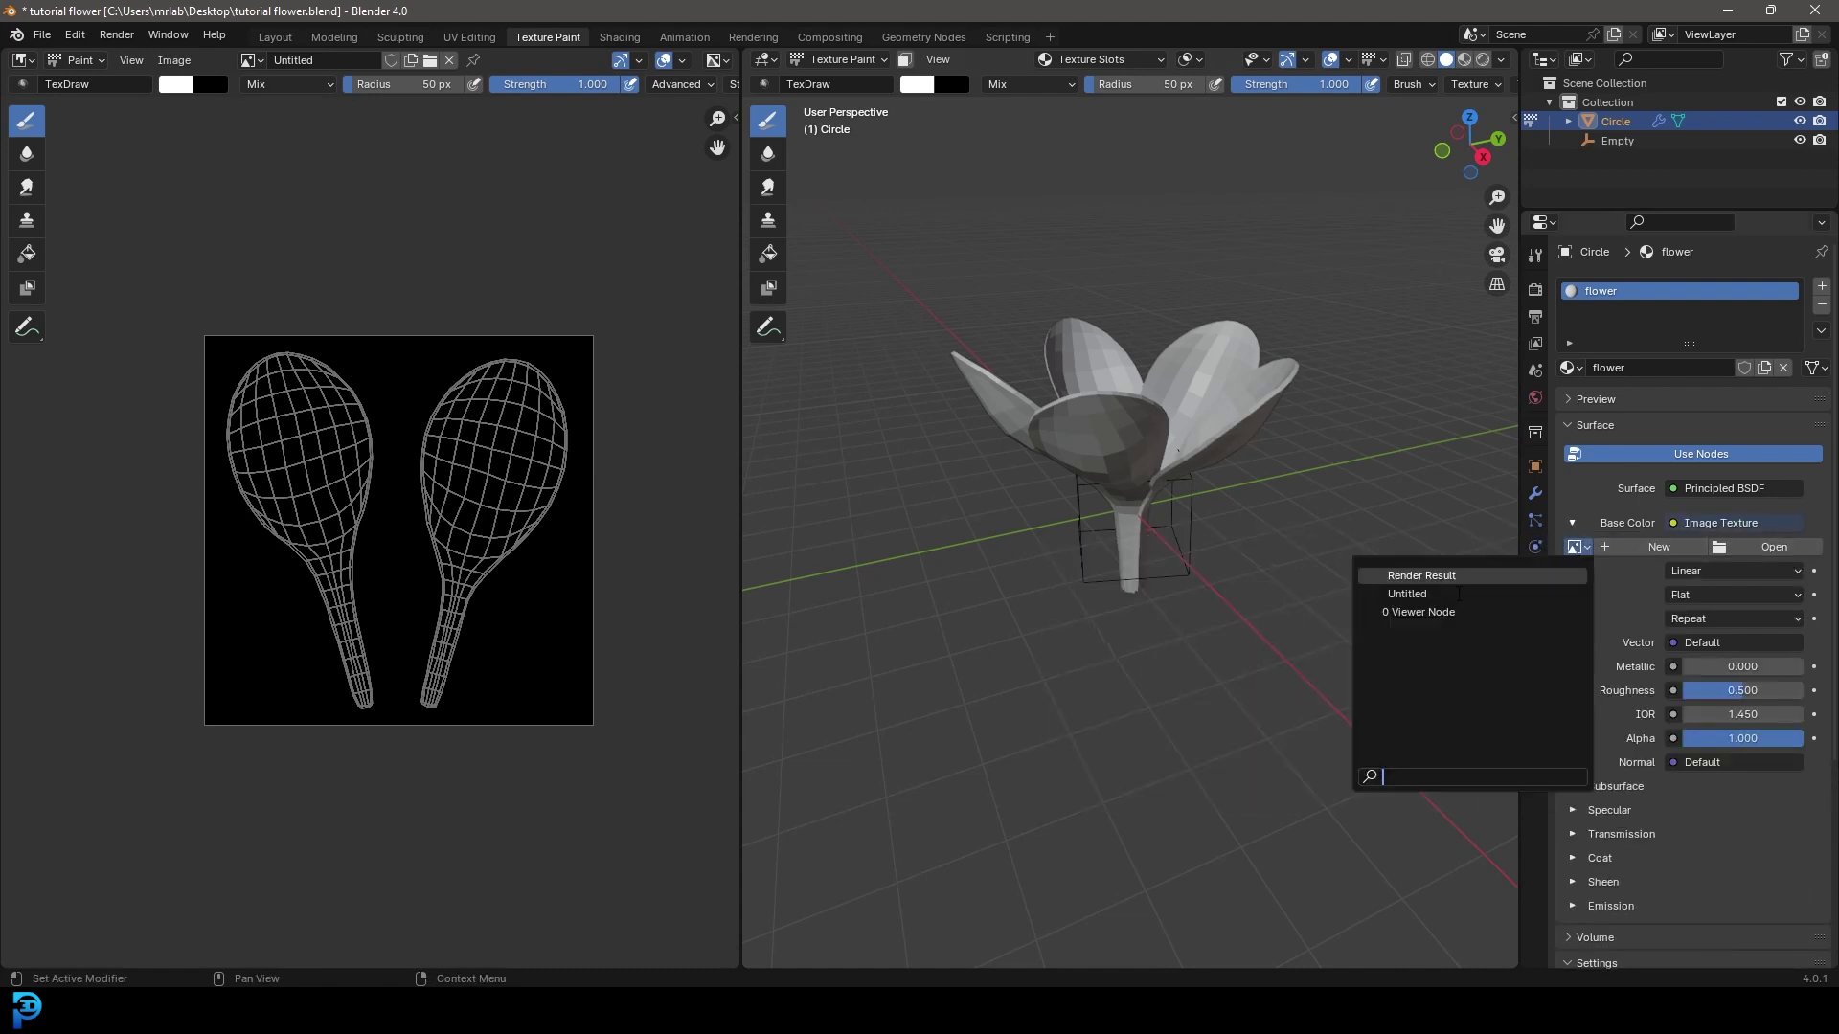
left_click(1426, 594)
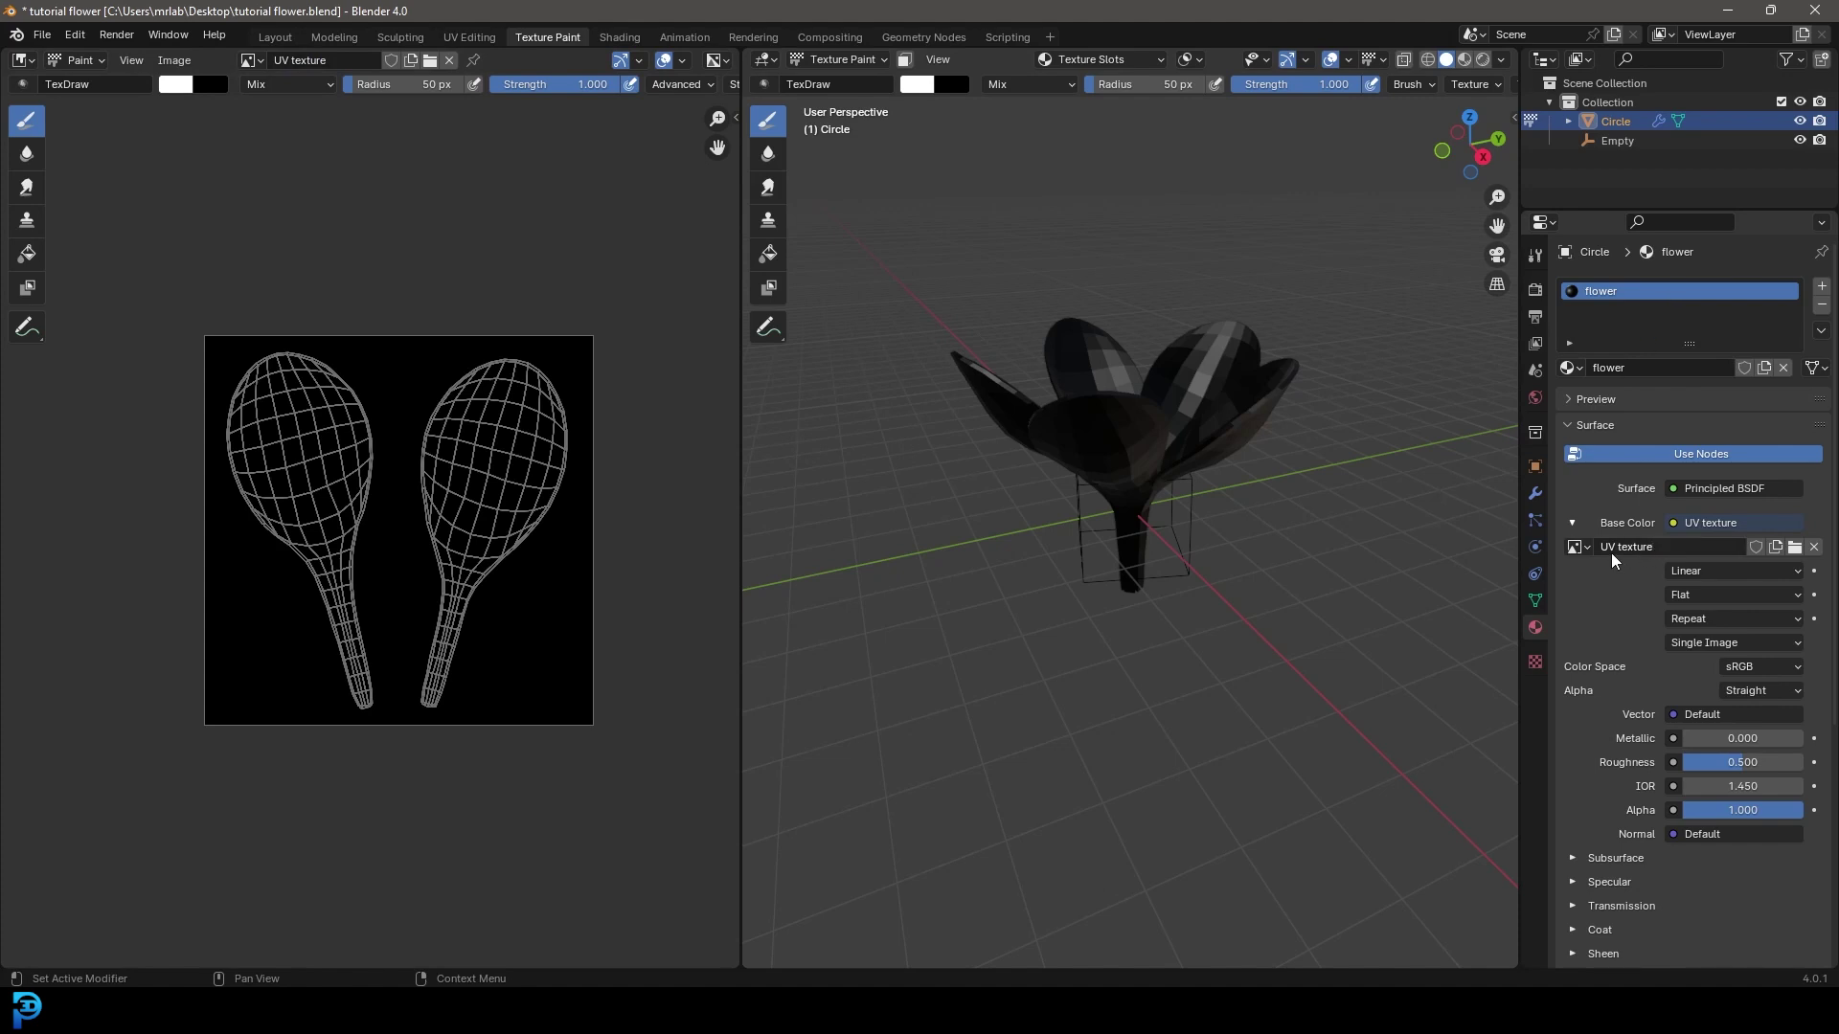
Show the flower in Material Preview shading, with the inner sides of the petals in view
middle_click_drag(1063, 313, 1040, 343)
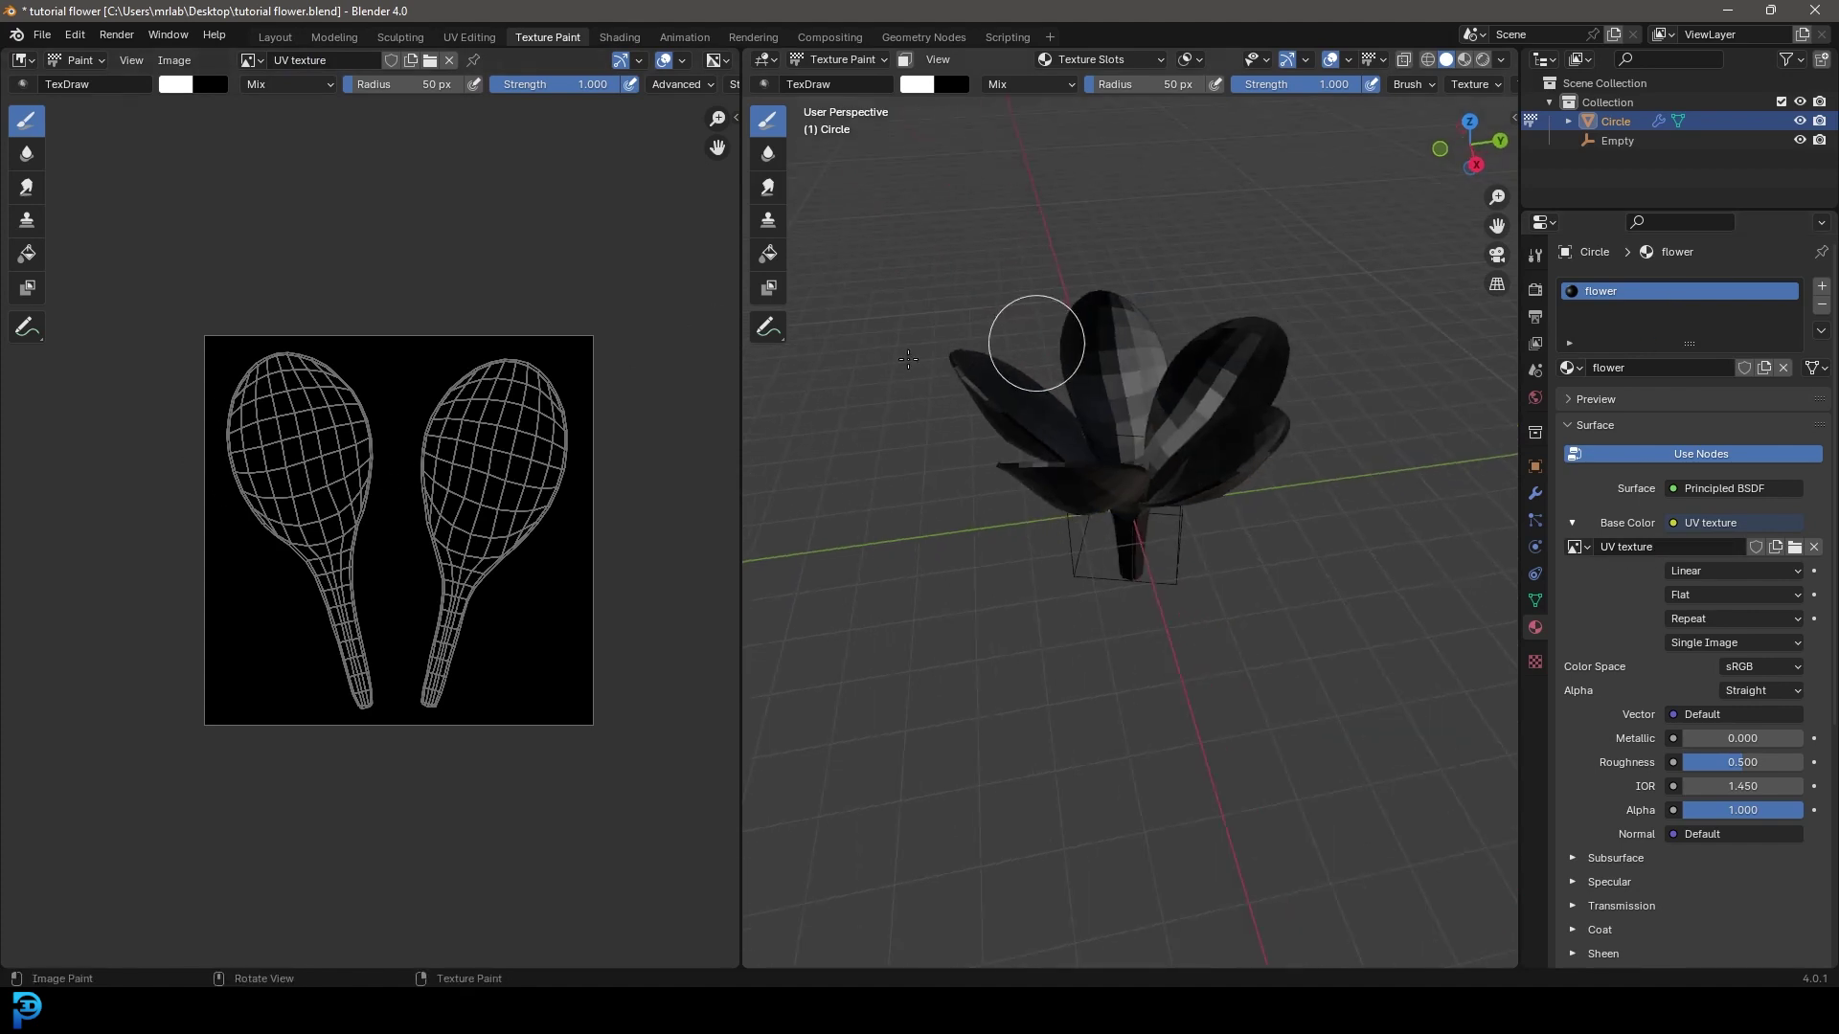
scroll(383, 402, "up", 2)
scroll(1110, 346, "up", 2)
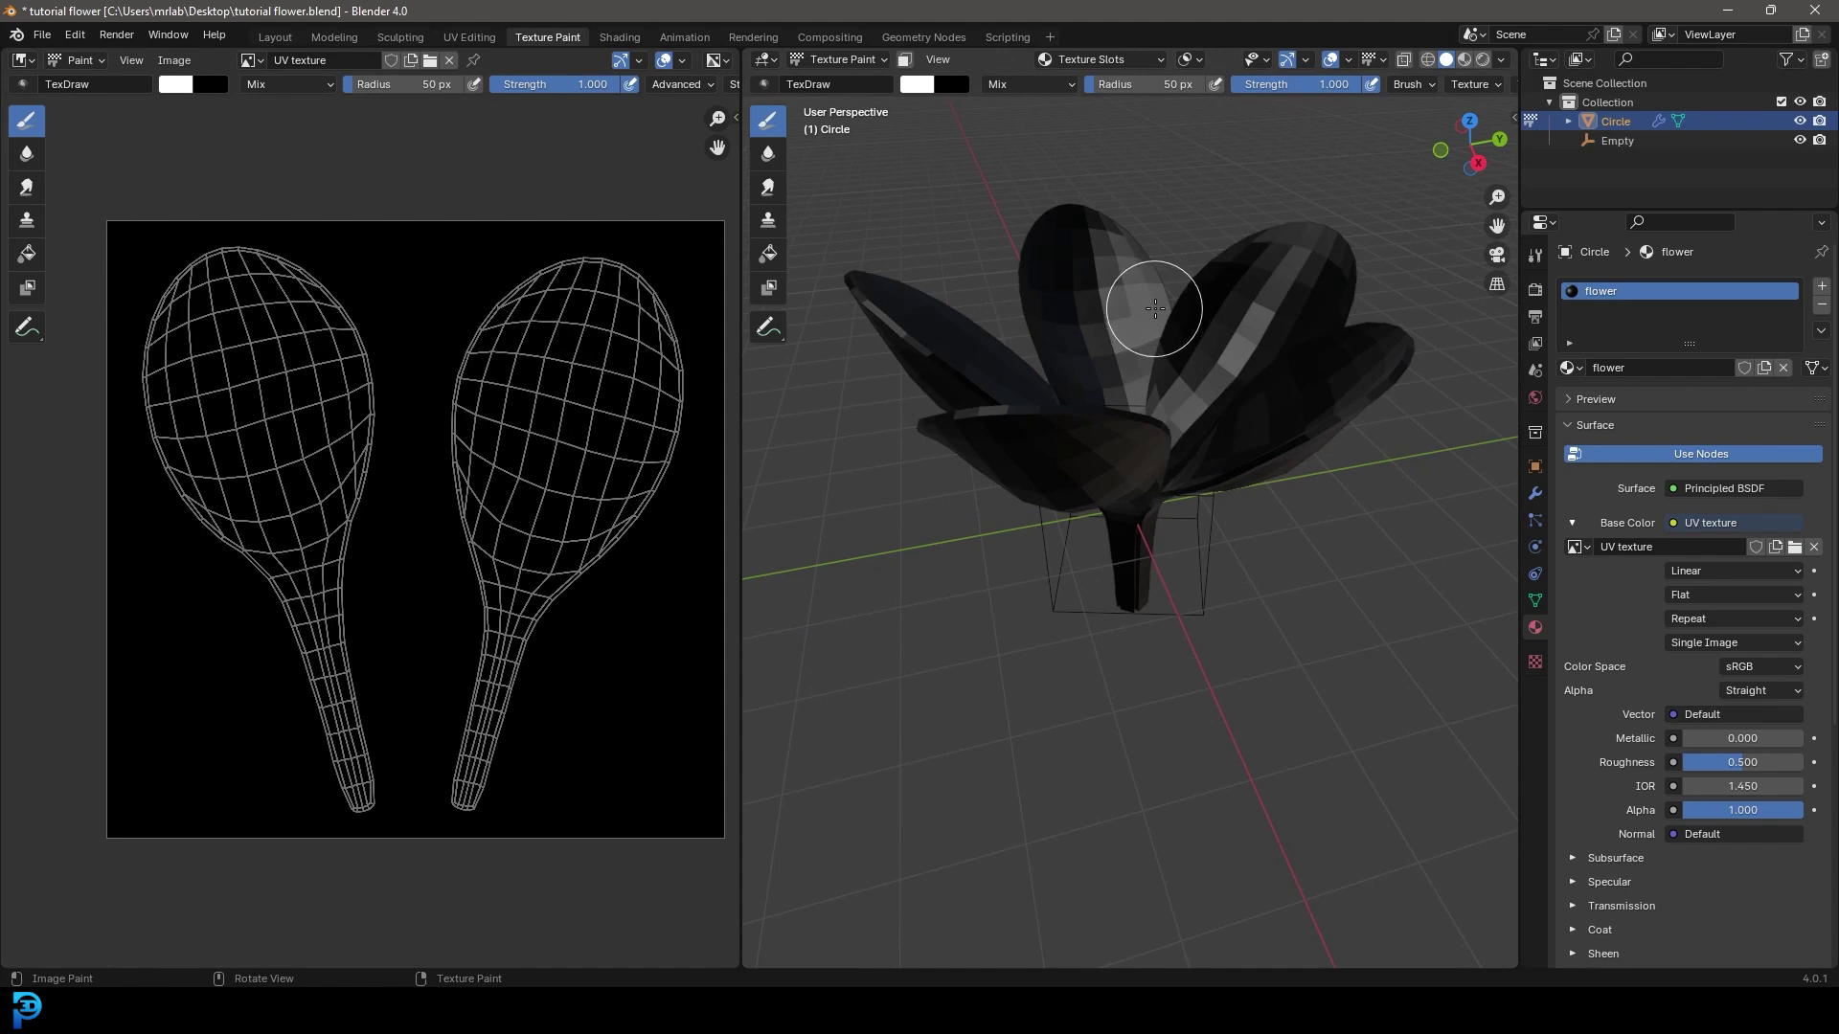
key("z")
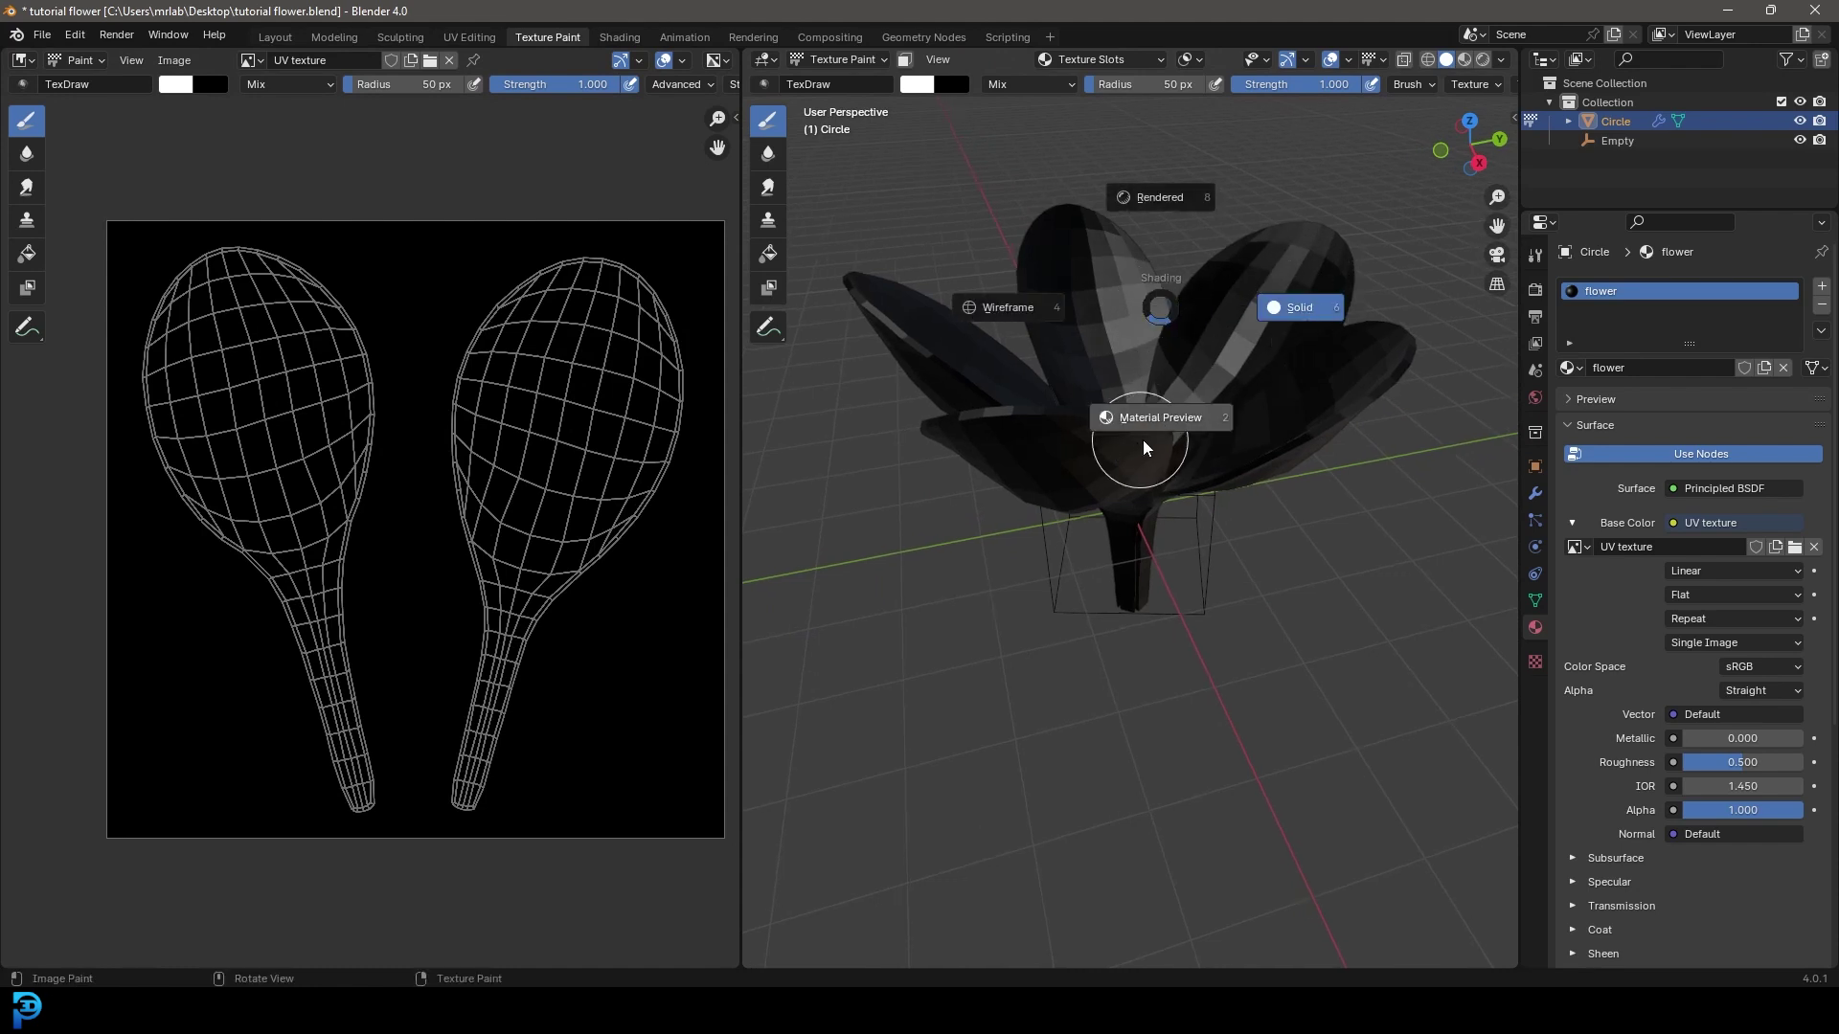
left_click(1179, 424)
scroll(1180, 423, "down", 4)
middle_click_drag(1180, 423, 1116, 446)
scroll(1116, 445, "up", 4)
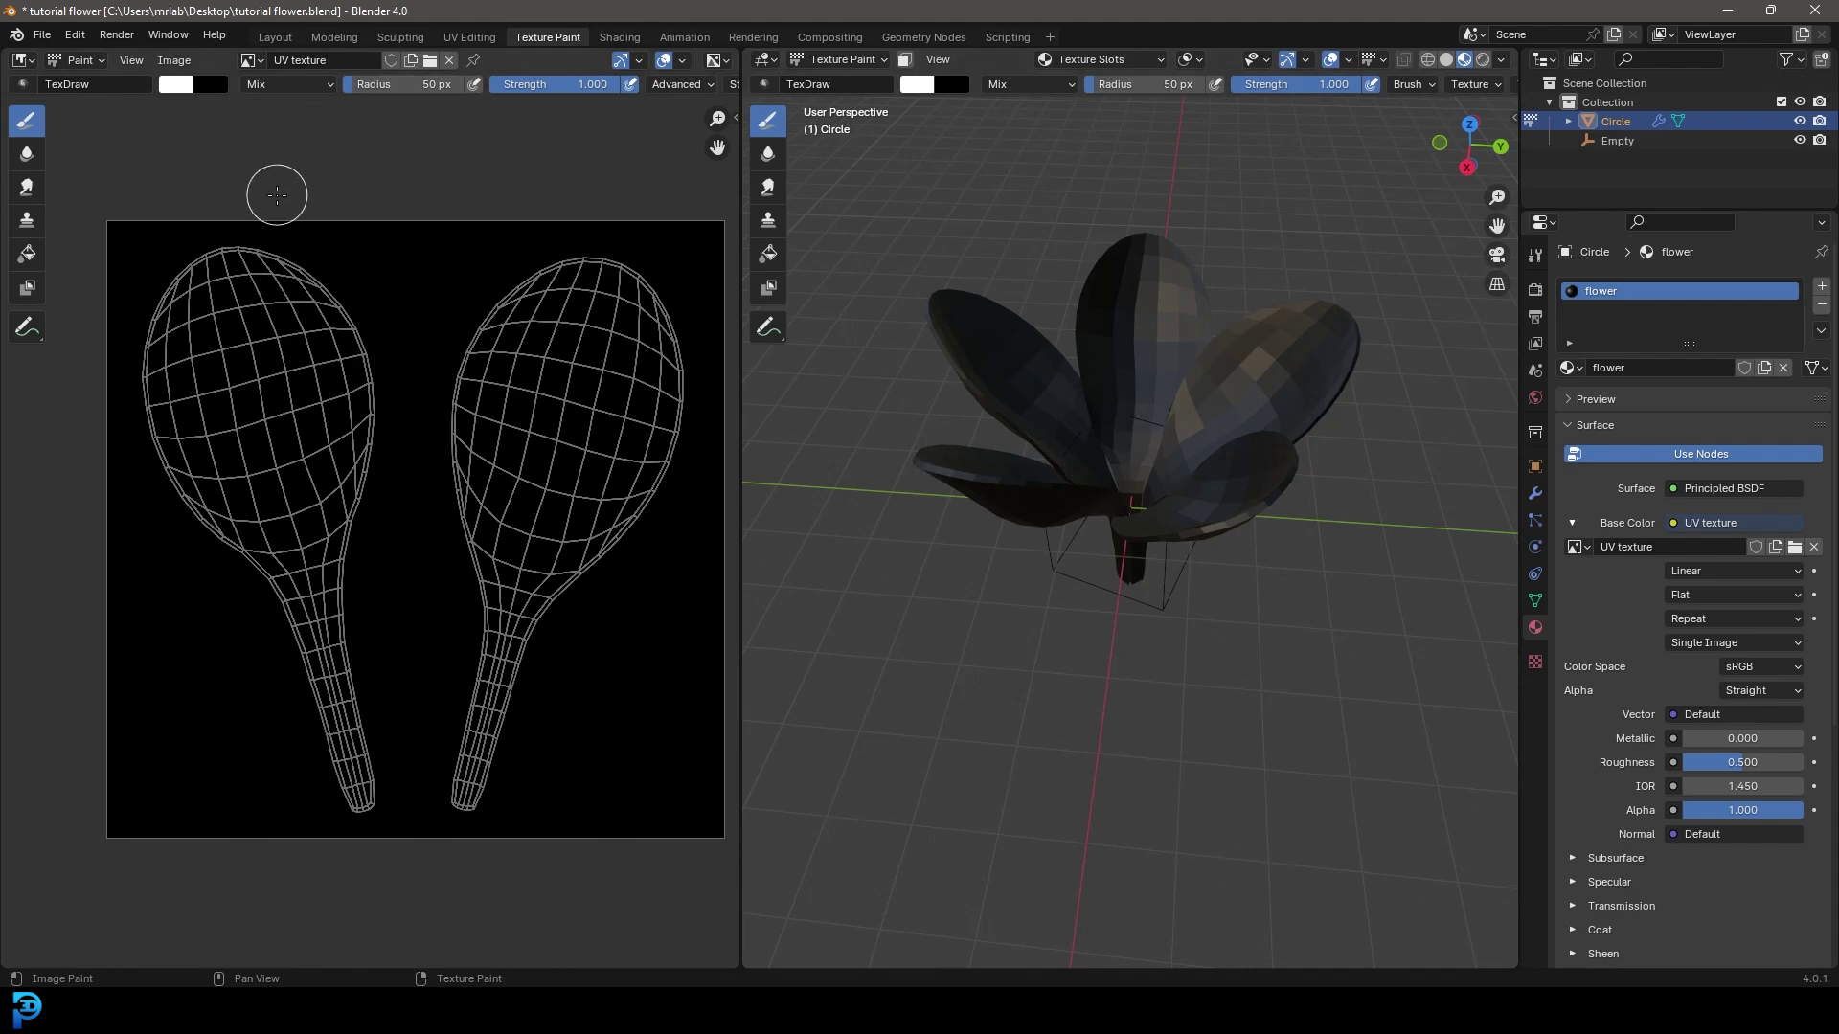
Paint the entire UV texture pale cream with the brush radius set to 174 px
left_click(177, 86)
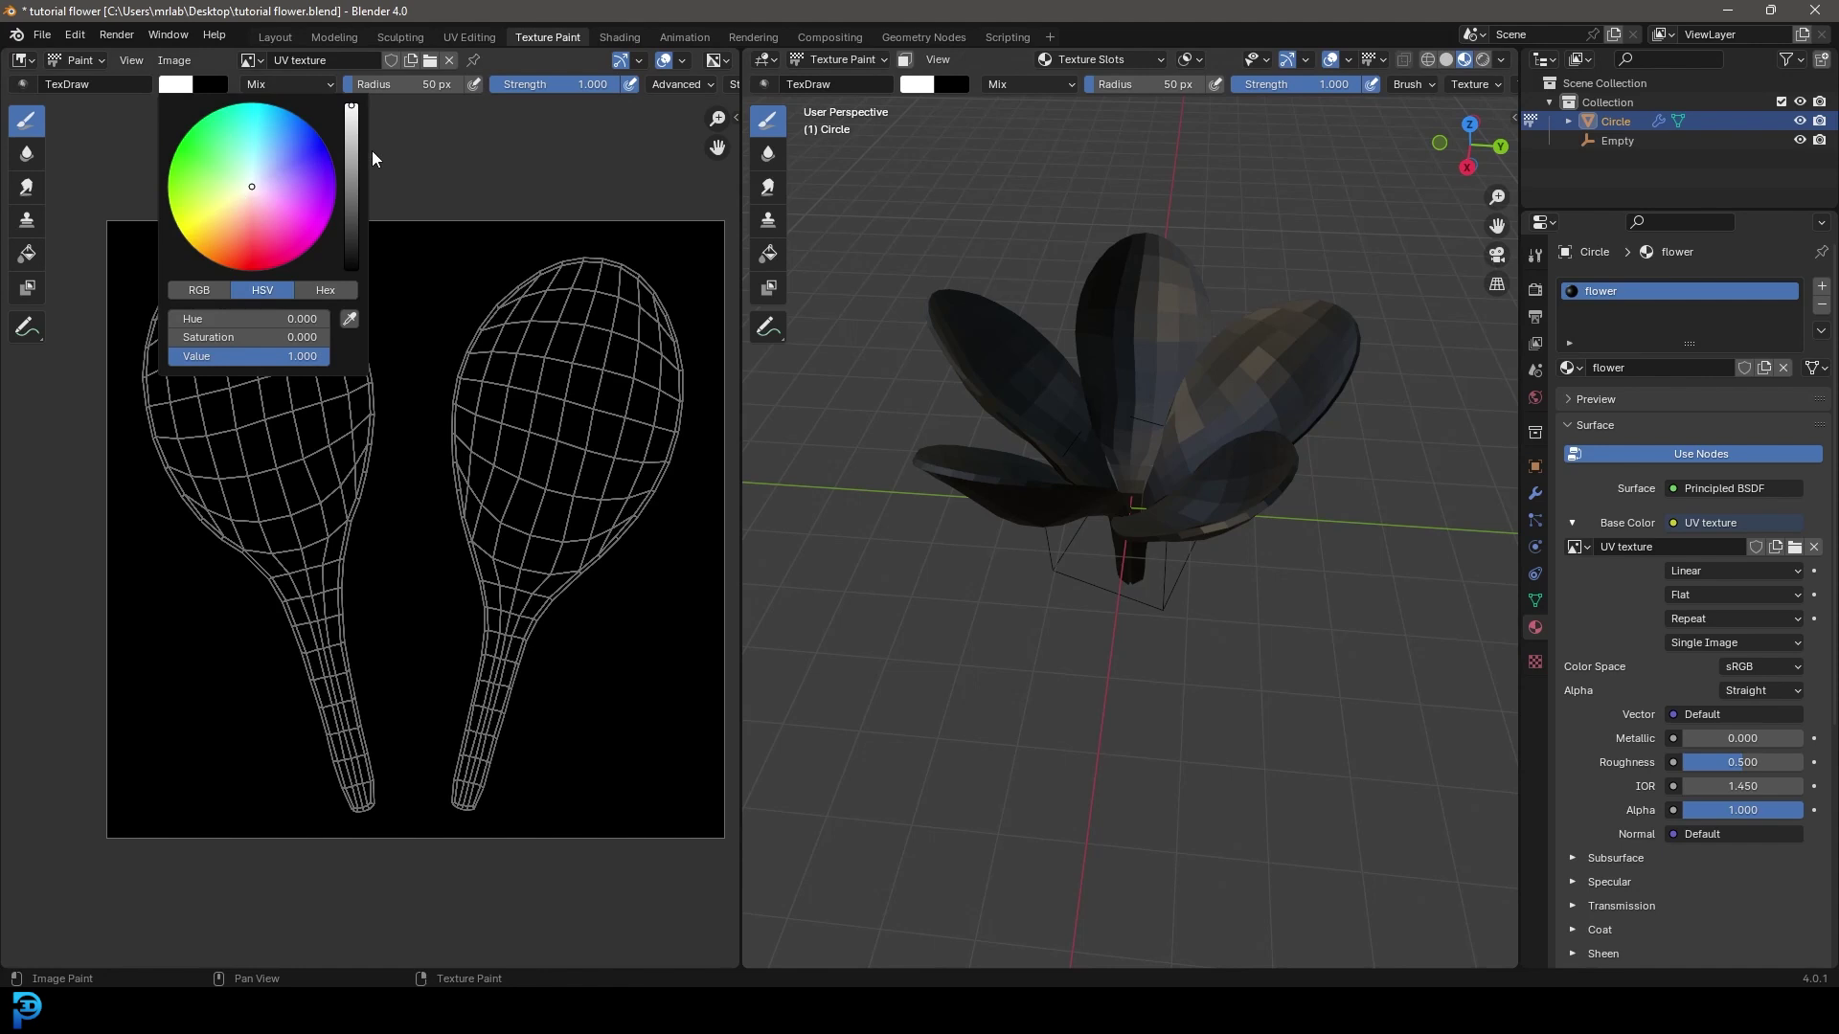
left_click(176, 86)
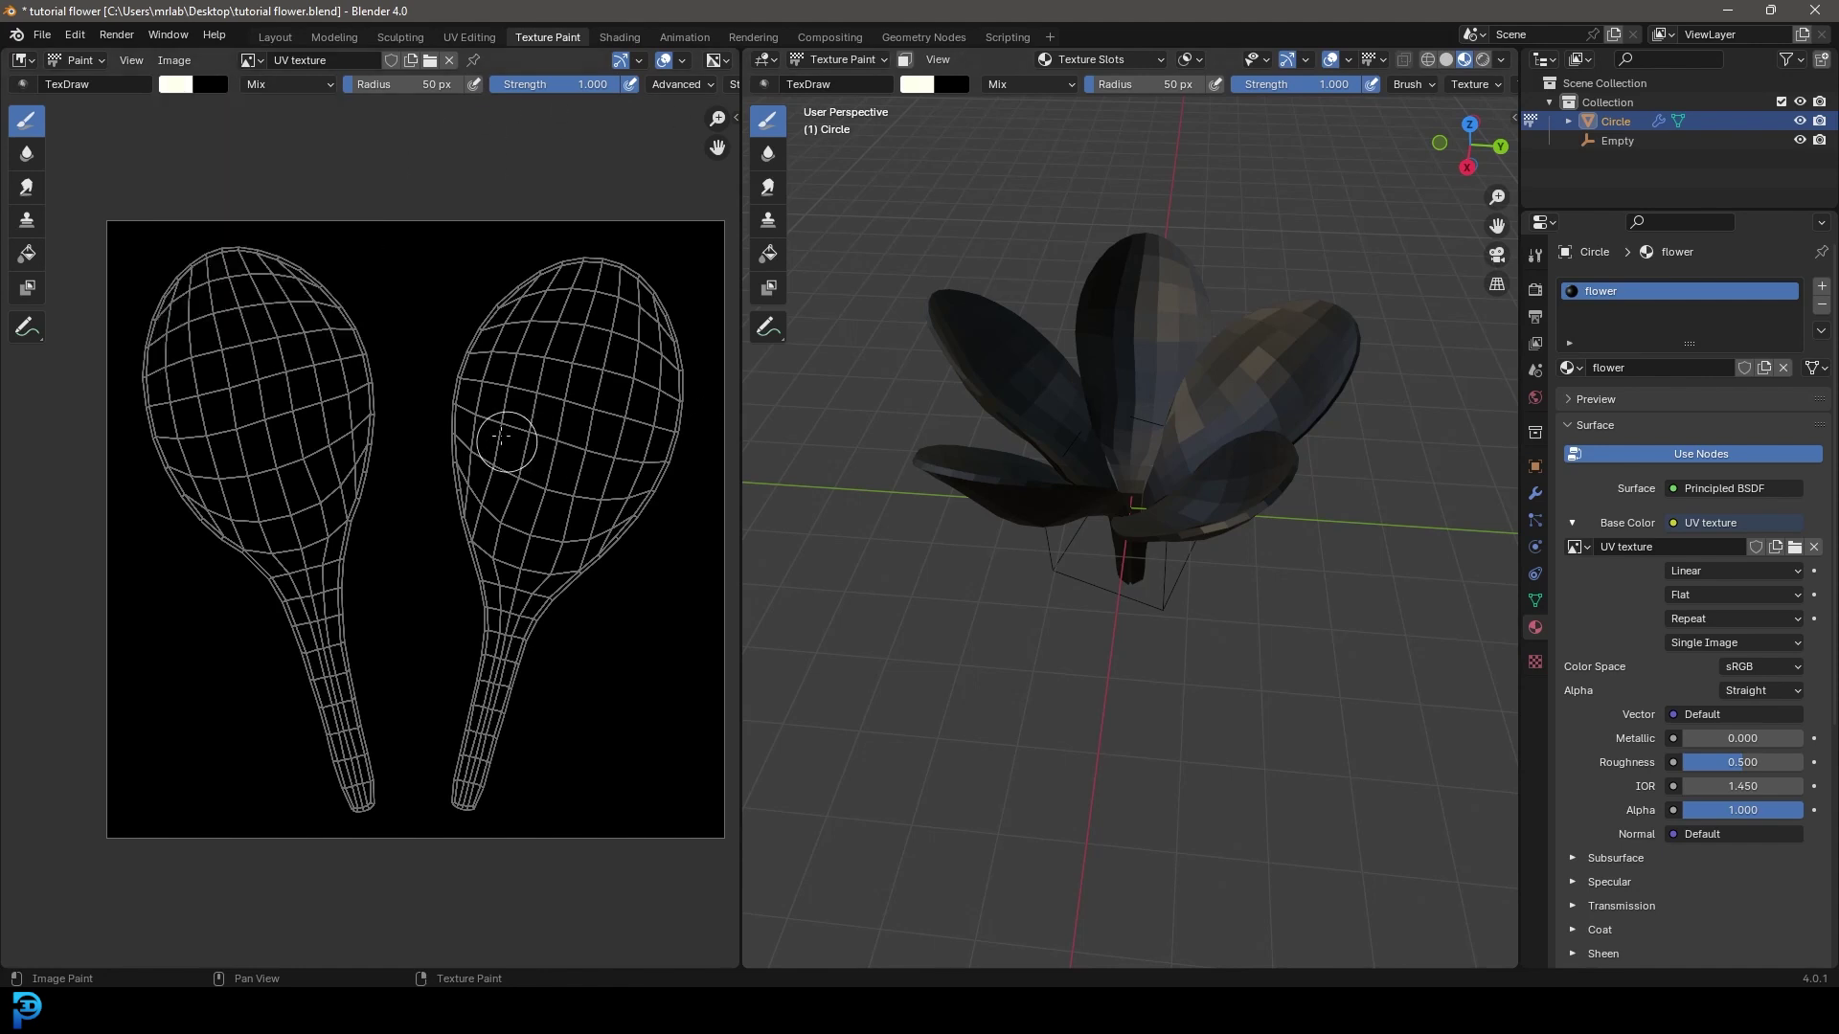
middle_click_drag(415, 417, 404, 416)
key("f")
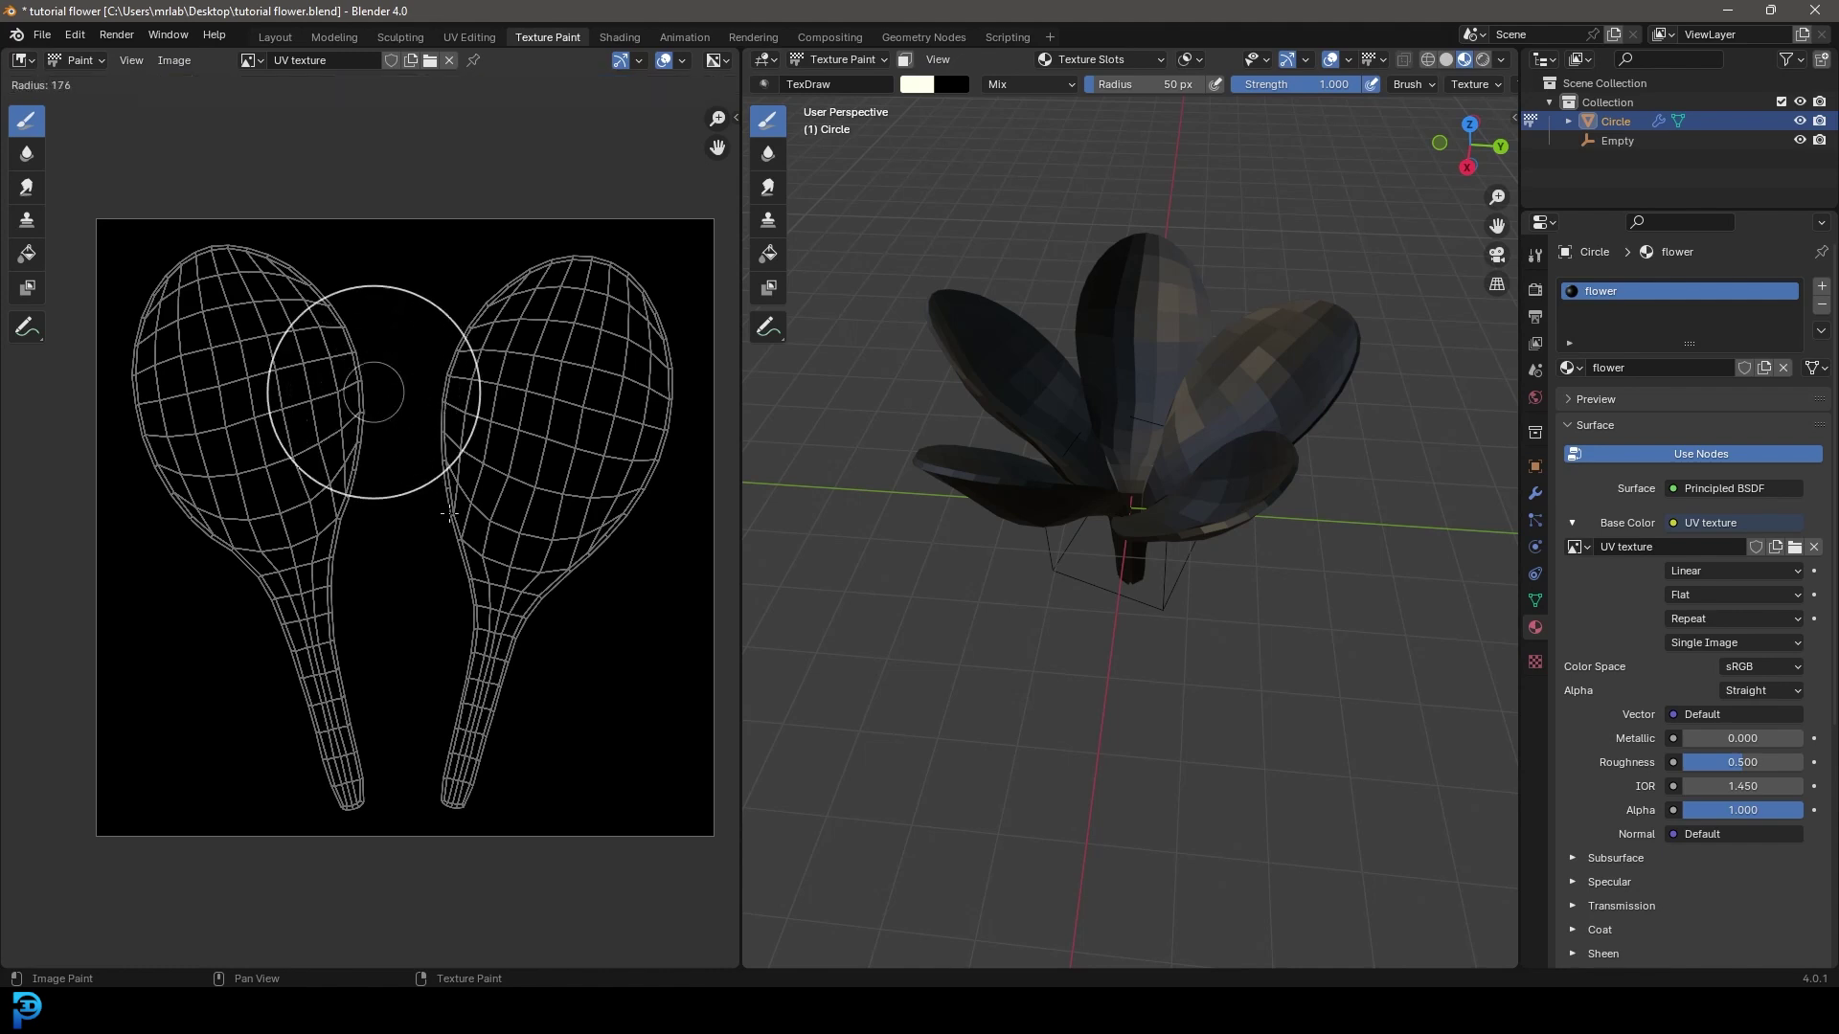
left_click(478, 393)
mouse_move(562, 337)
left_mouse_down()
mouse_move(536, 339)
mouse_move(492, 738)
mouse_move(675, 456)
mouse_move(532, 335)
mouse_move(390, 168)
mouse_move(114, 459)
mouse_move(74, 882)
mouse_move(633, 704)
mouse_move(616, 603)
mouse_move(460, 392)
mouse_move(291, 479)
mouse_move(342, 503)
left_mouse_up()
scroll(513, 603, "down", 4)
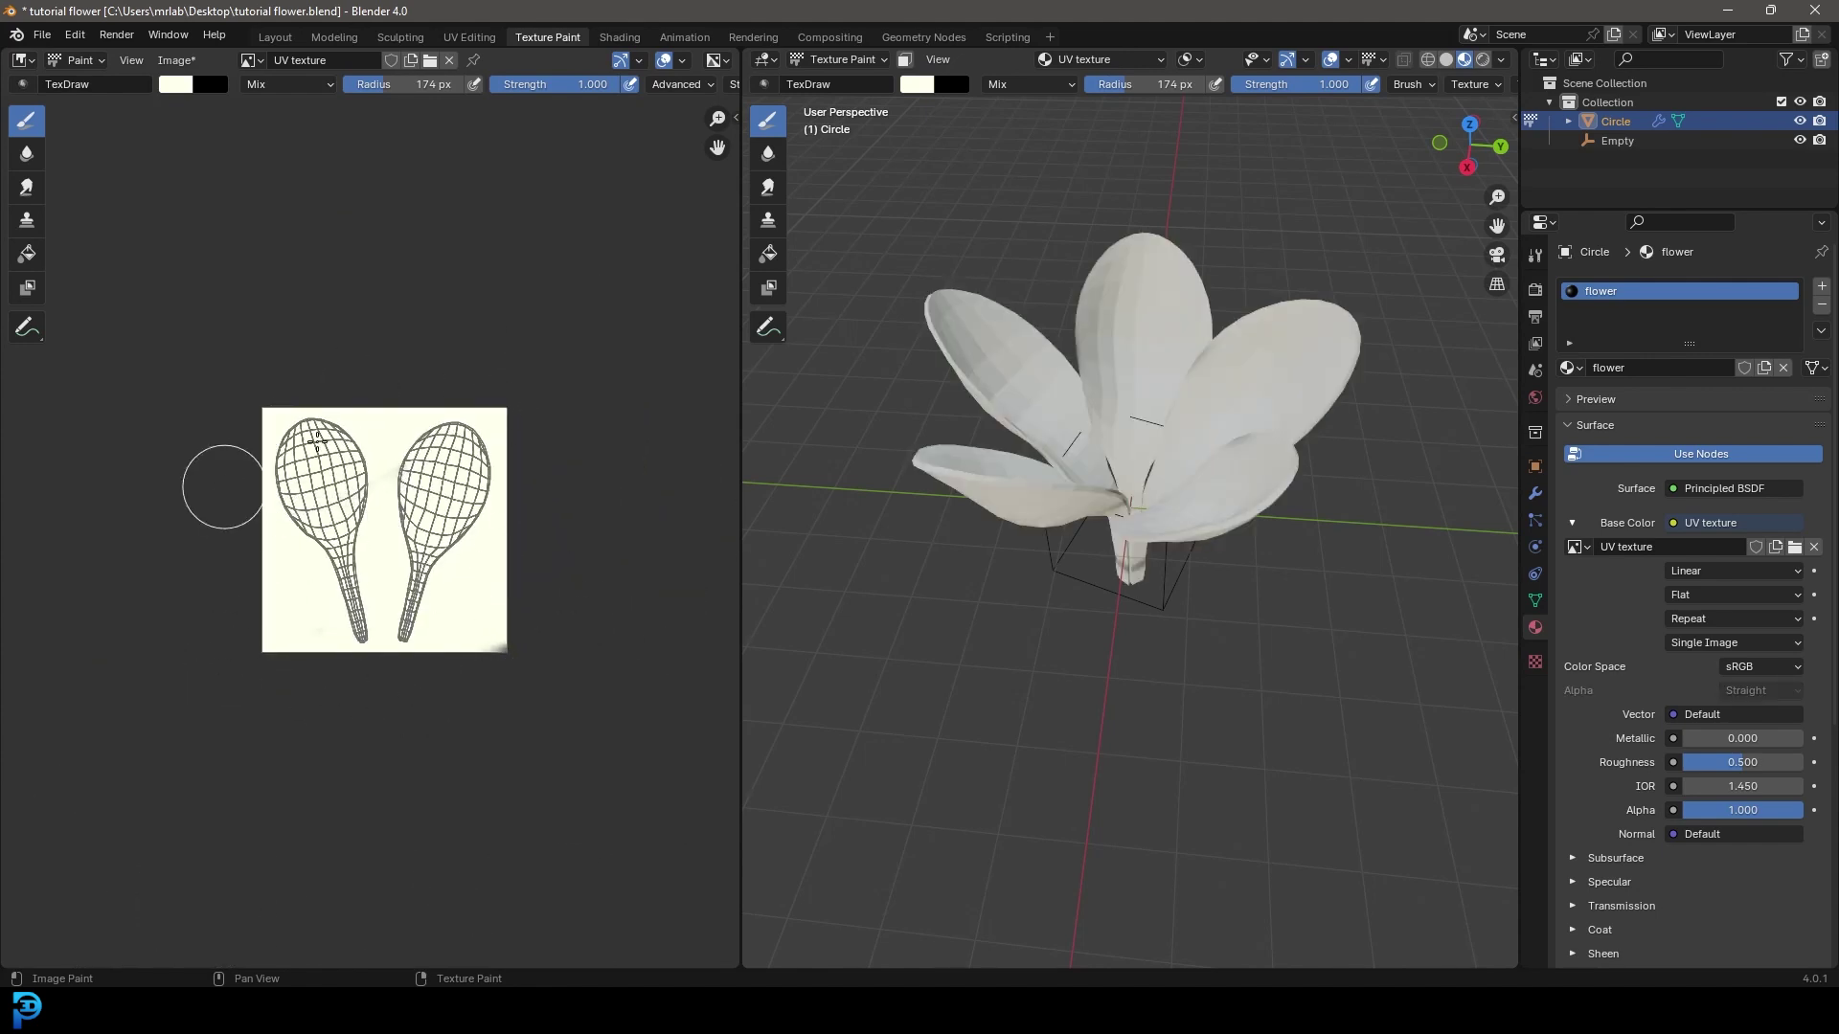
Set the paint brush colour to a bright yellow, with both petal UV islands and the flower's centre in view
middle_click_drag(882, 534, 1140, 460)
scroll(1146, 455, "up", 5)
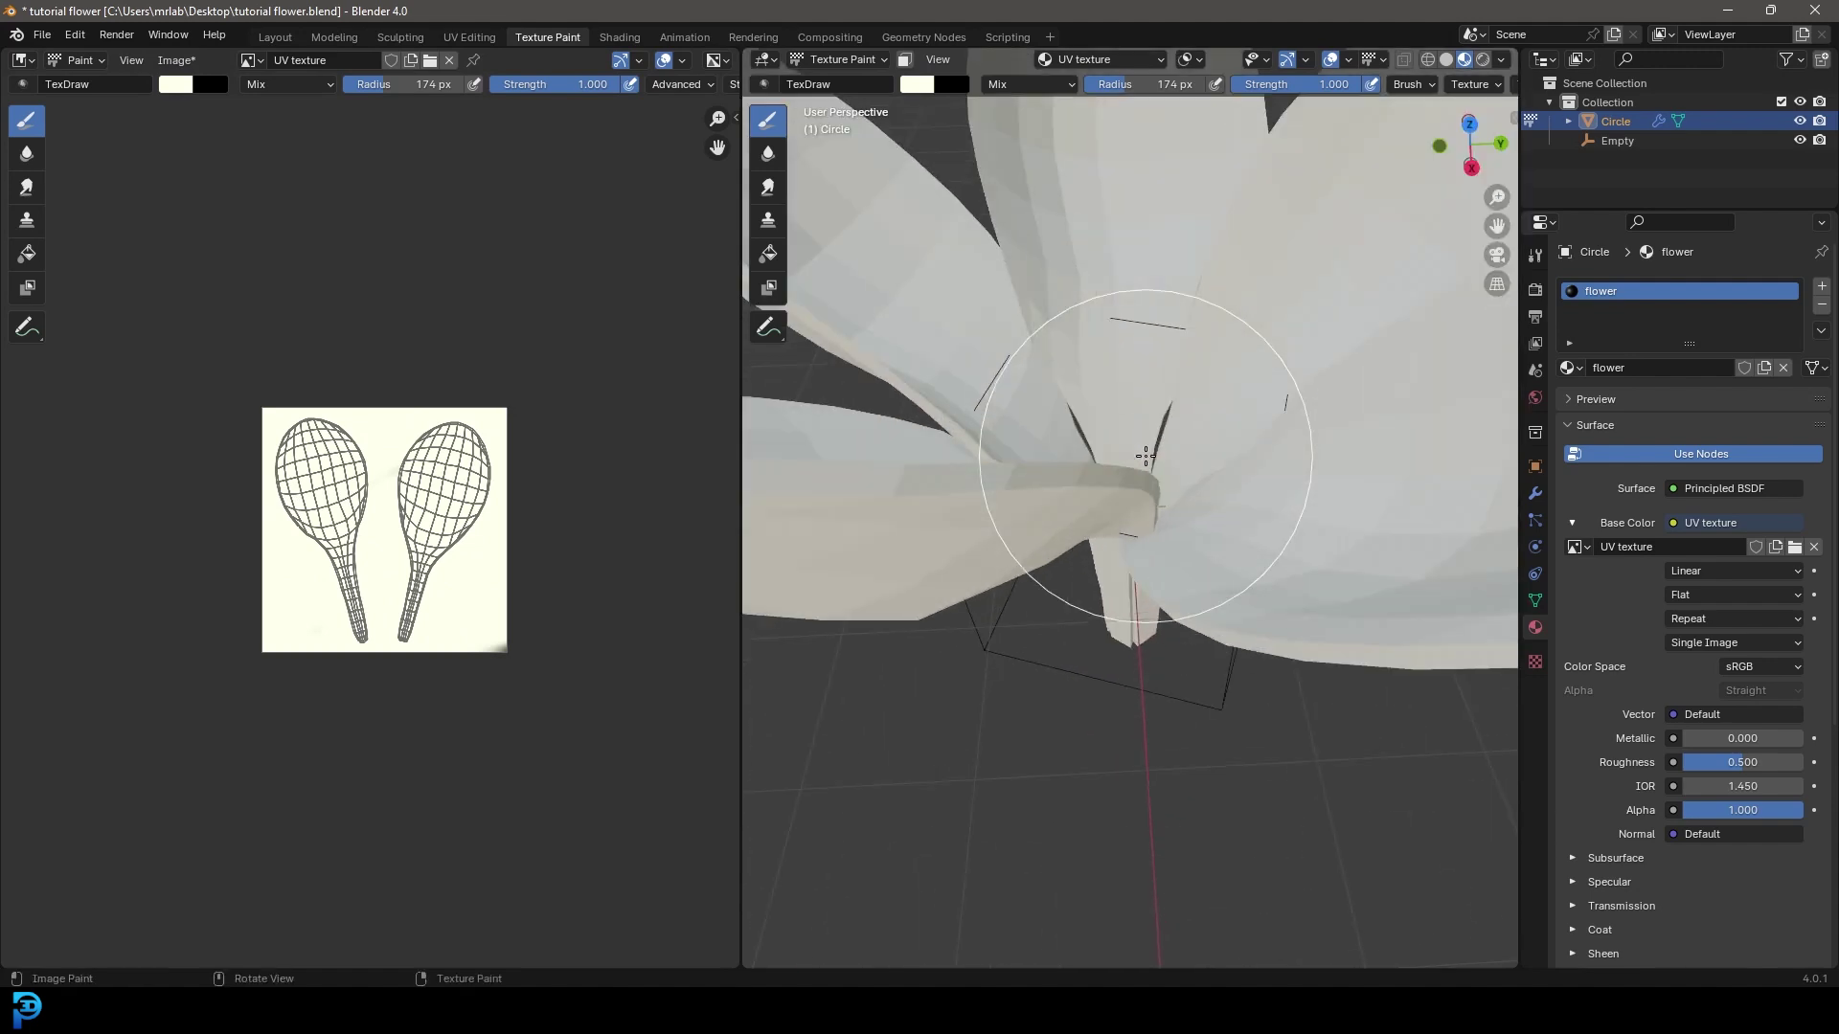
left_click(176, 85)
left_click_drag(246, 189, 185, 228)
mouse_move(473, 545)
middle_mouse_down()
mouse_move(565, 498)
mouse_move(362, 524)
middle_mouse_up()
scroll(525, 549, "up", 1)
scroll(525, 549, "up", 2)
scroll(1162, 422, "down", 2)
middle_click_drag(1162, 422, 1214, 468)
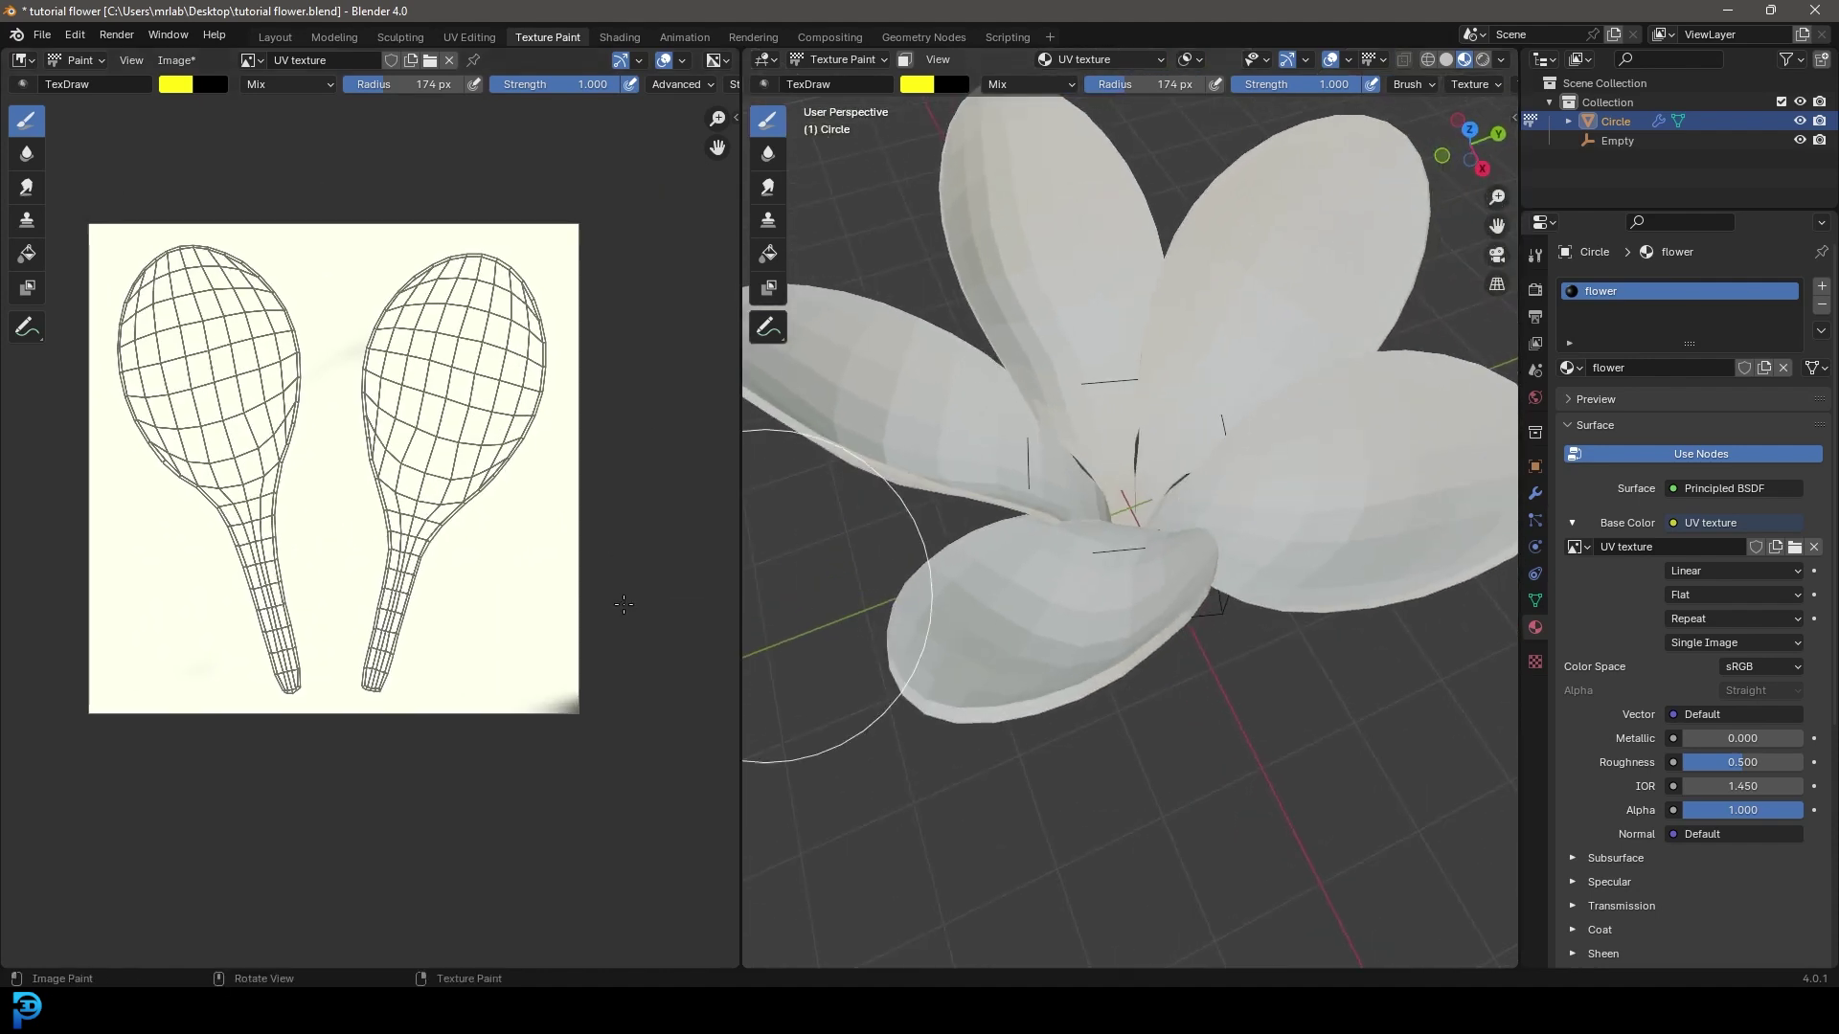
Try a yellow test dab on the neck of each petal UV island and undo it
left_click(416, 532)
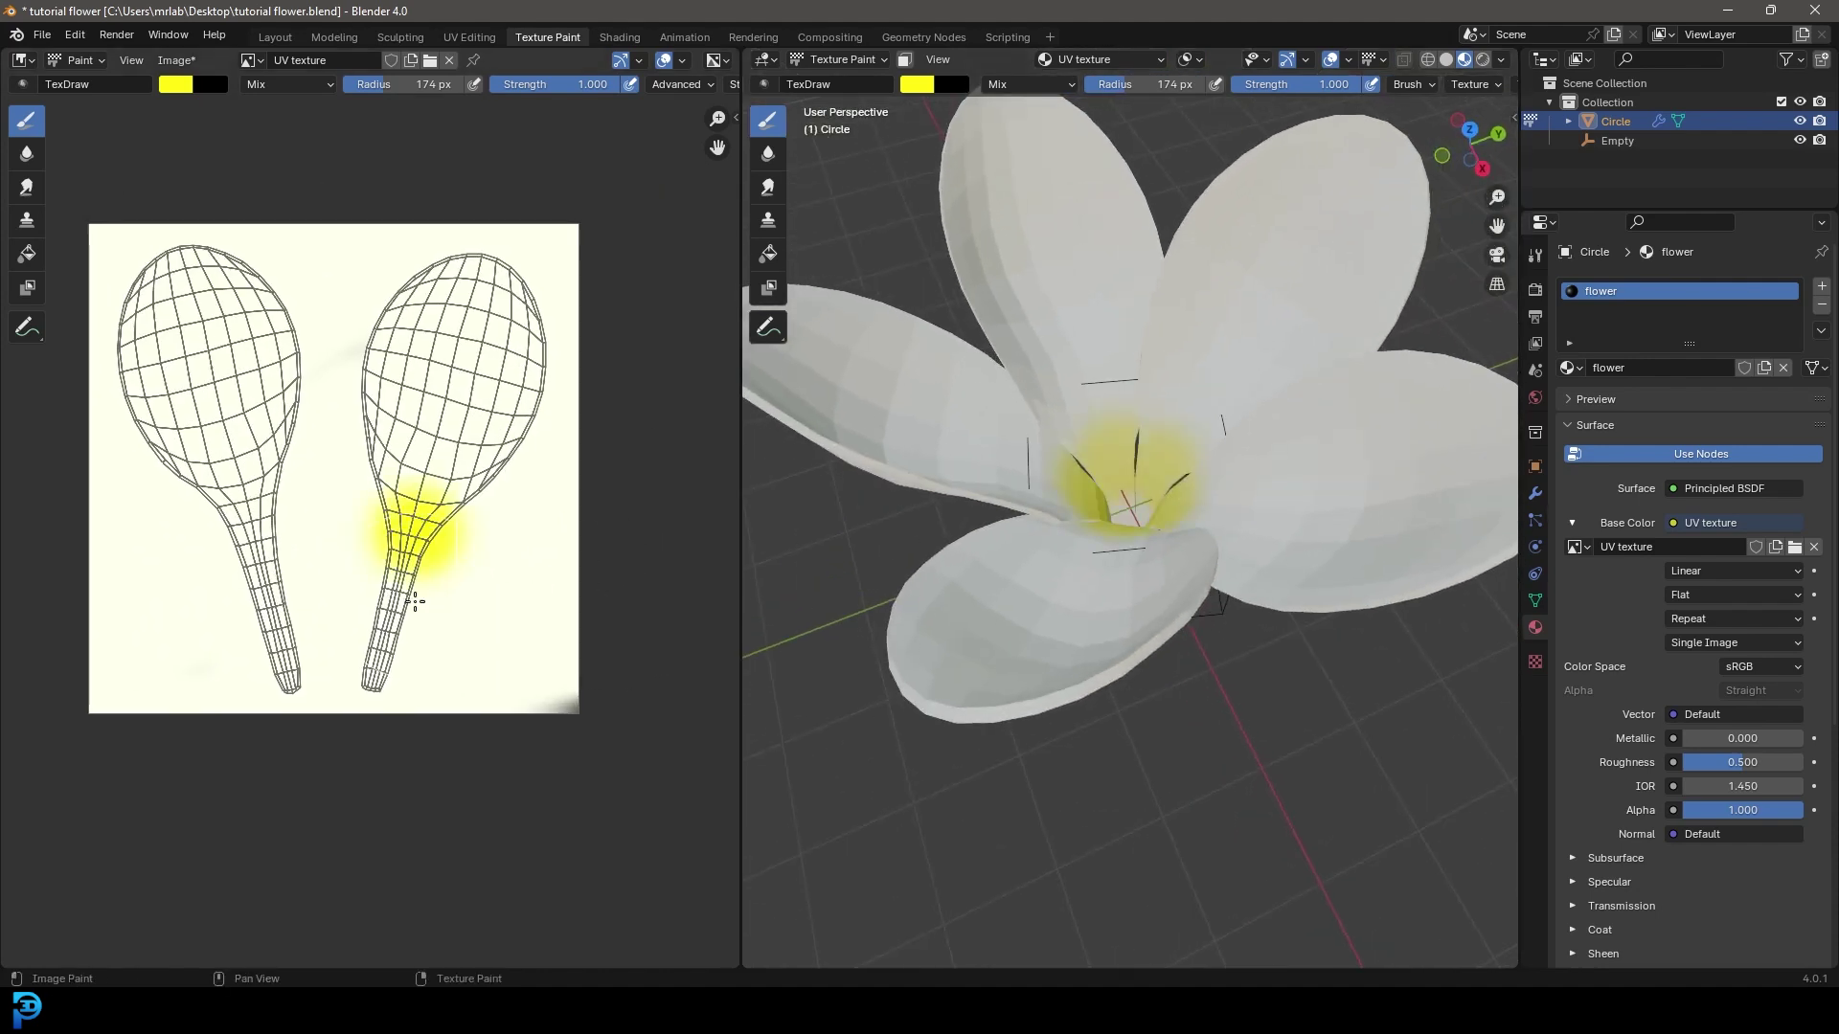
middle_click_drag(1108, 485, 1111, 489)
key("ctrl+z")
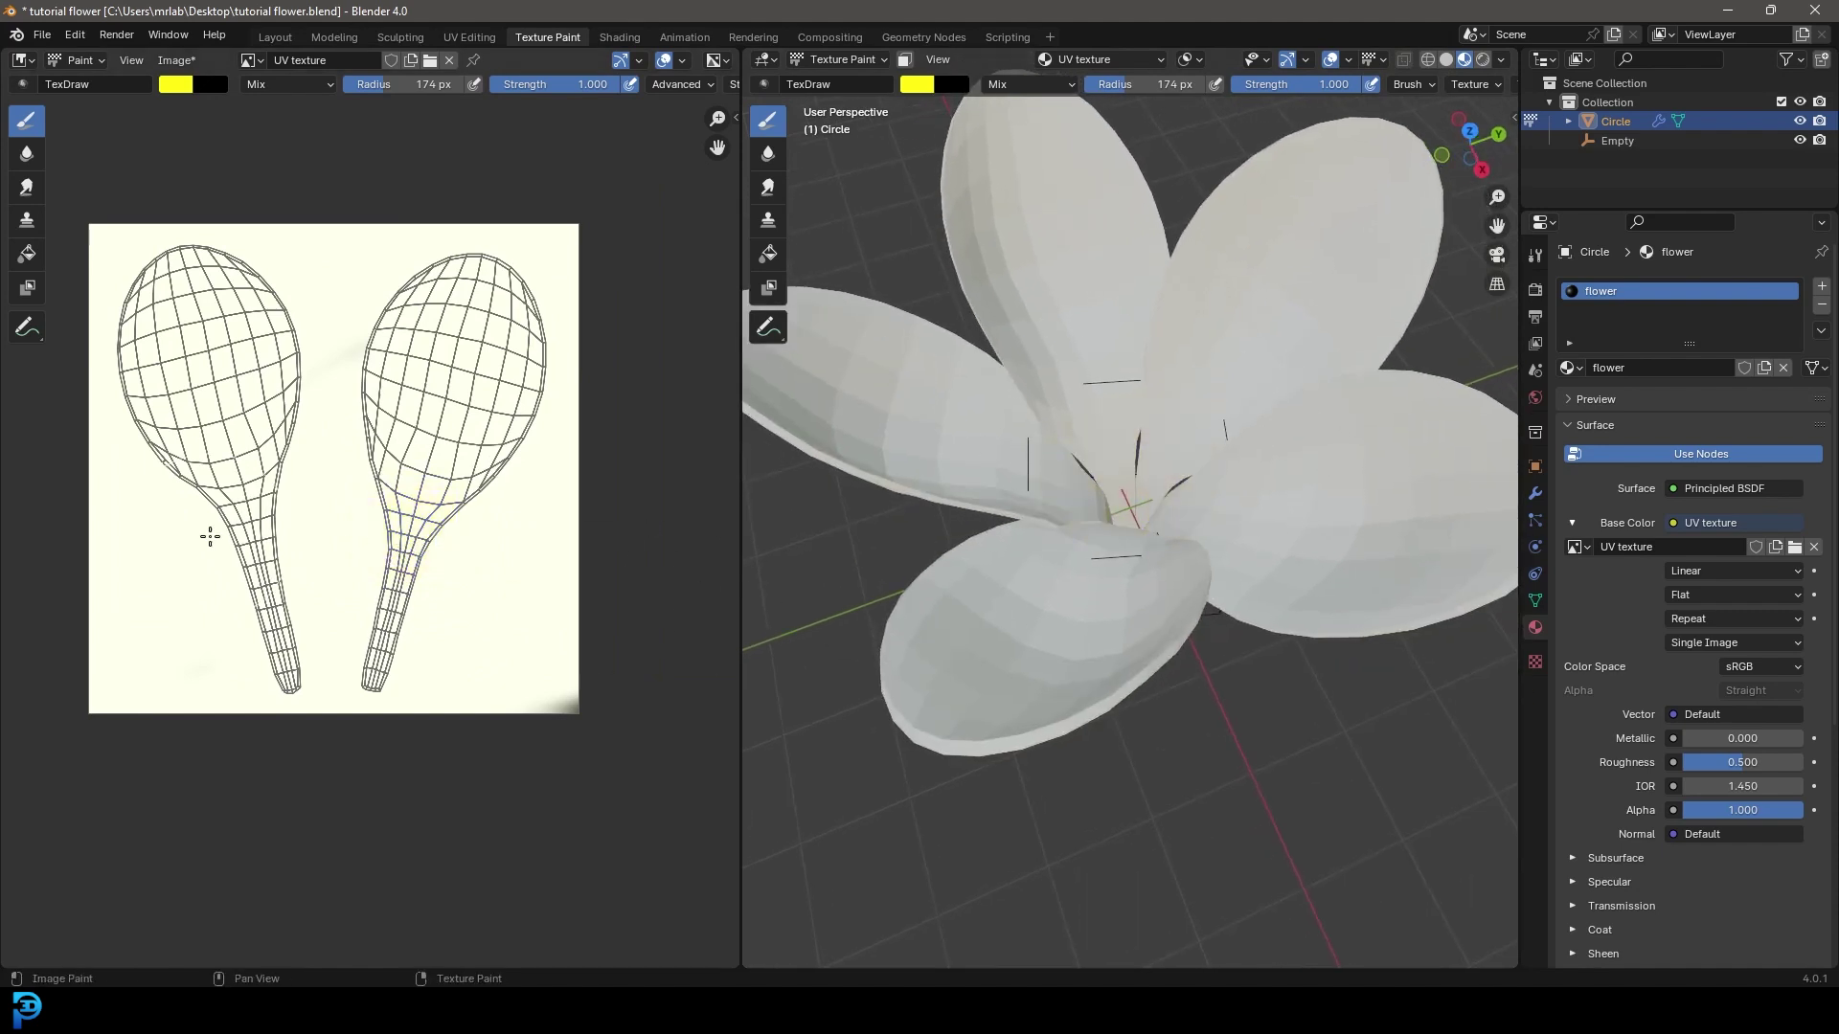
left_click(253, 529)
key("ctrl+z")
Paint the narrow stem of the petal's inner-side UV island yellow with the brush radius set to 153 px
middle_click_drag(429, 550, 482, 512)
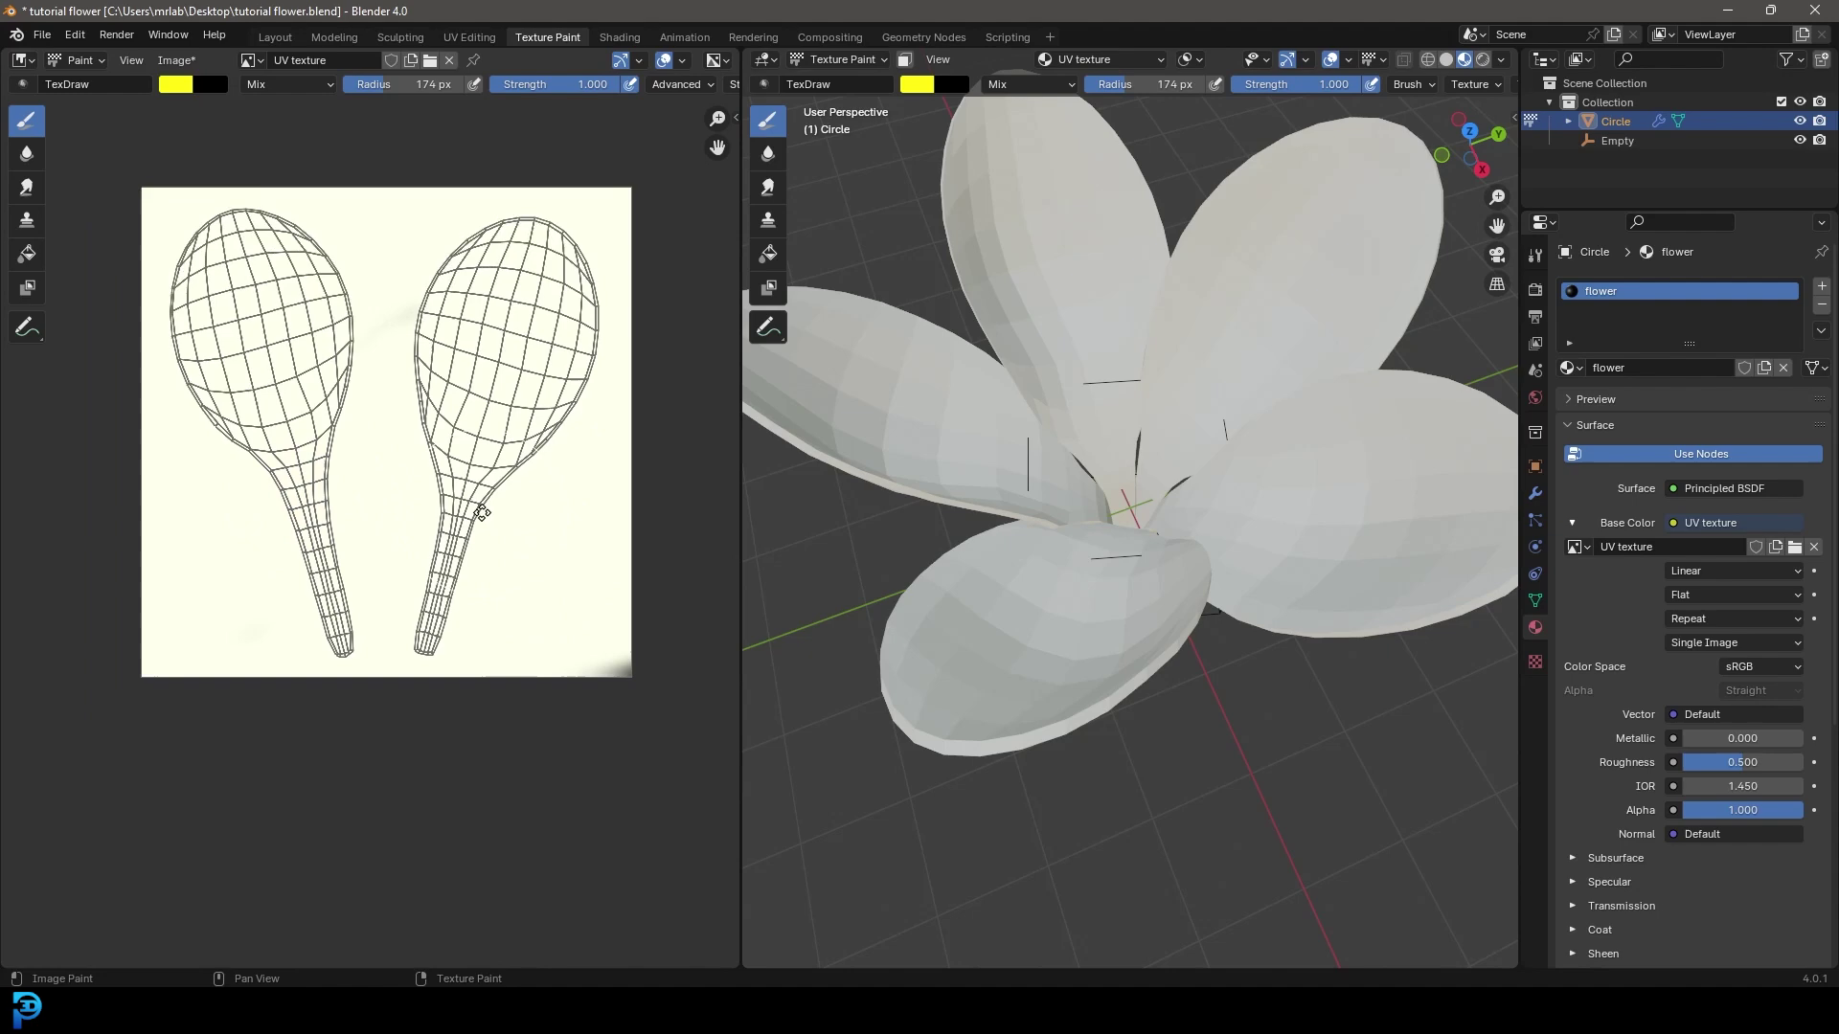
scroll(481, 513, "up", 2)
key("f")
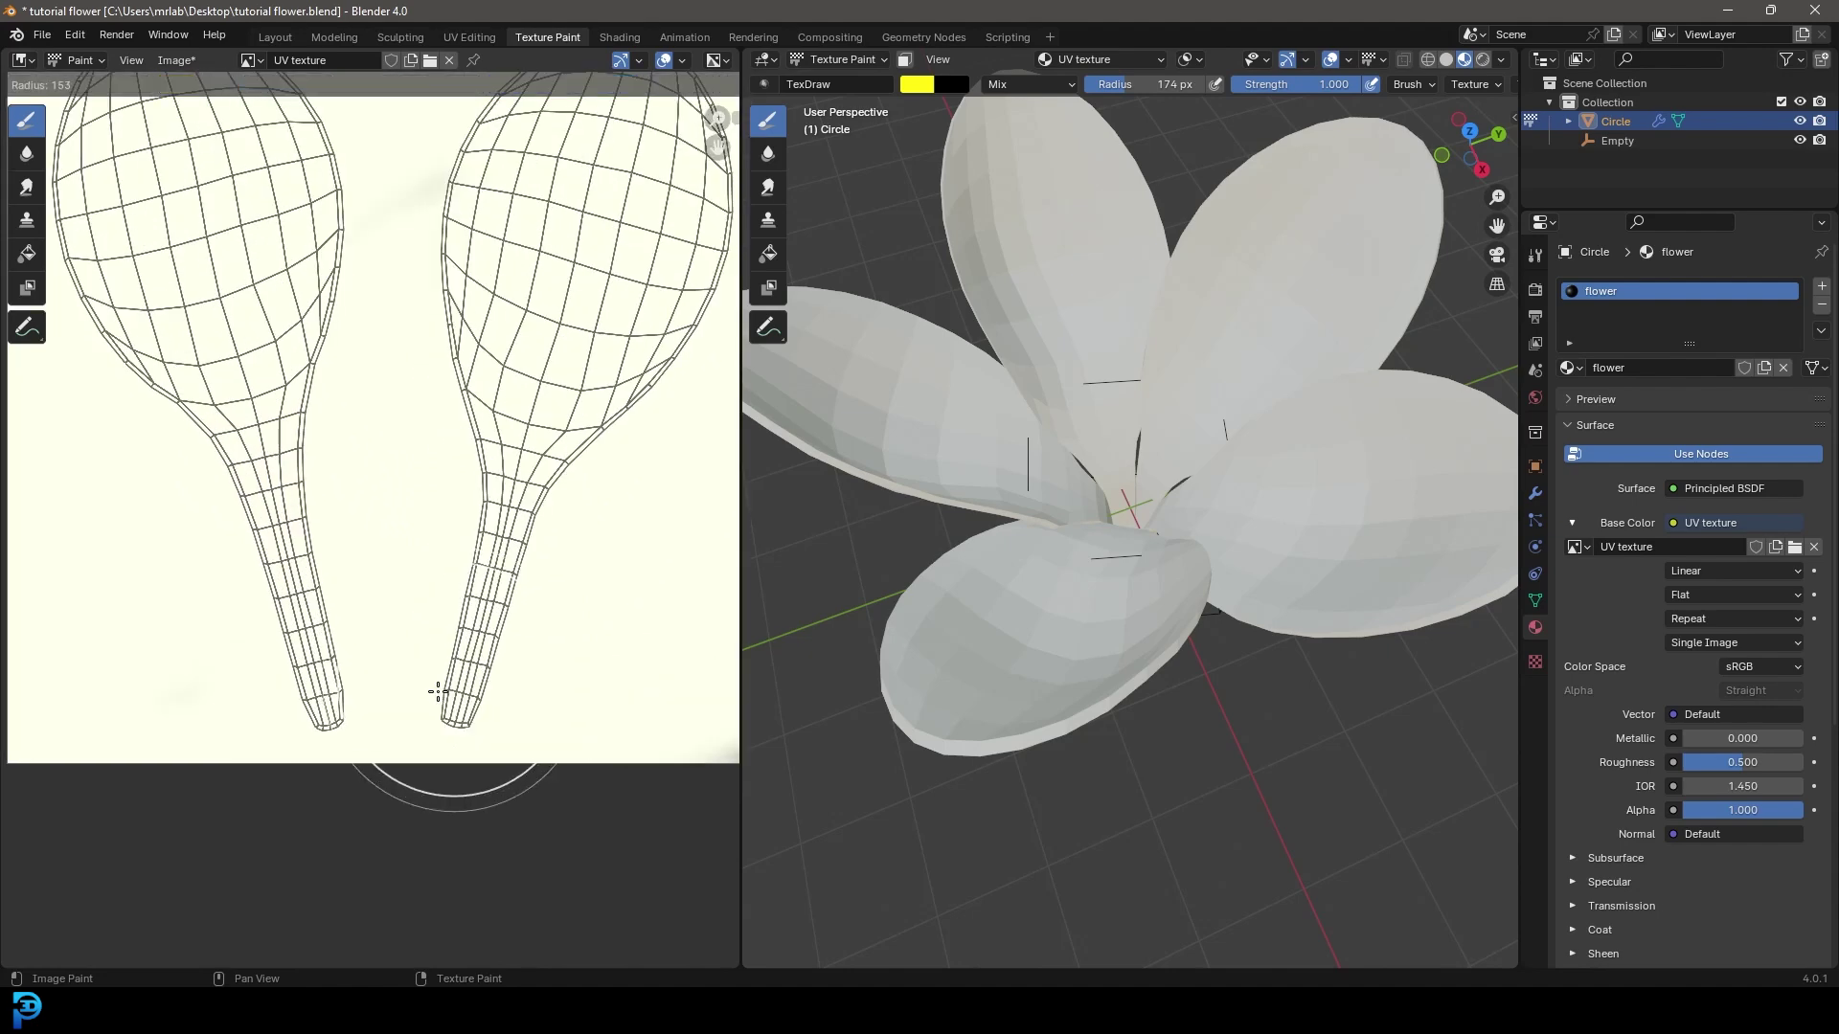
left_click(437, 691)
left_click_drag(464, 694, 511, 487)
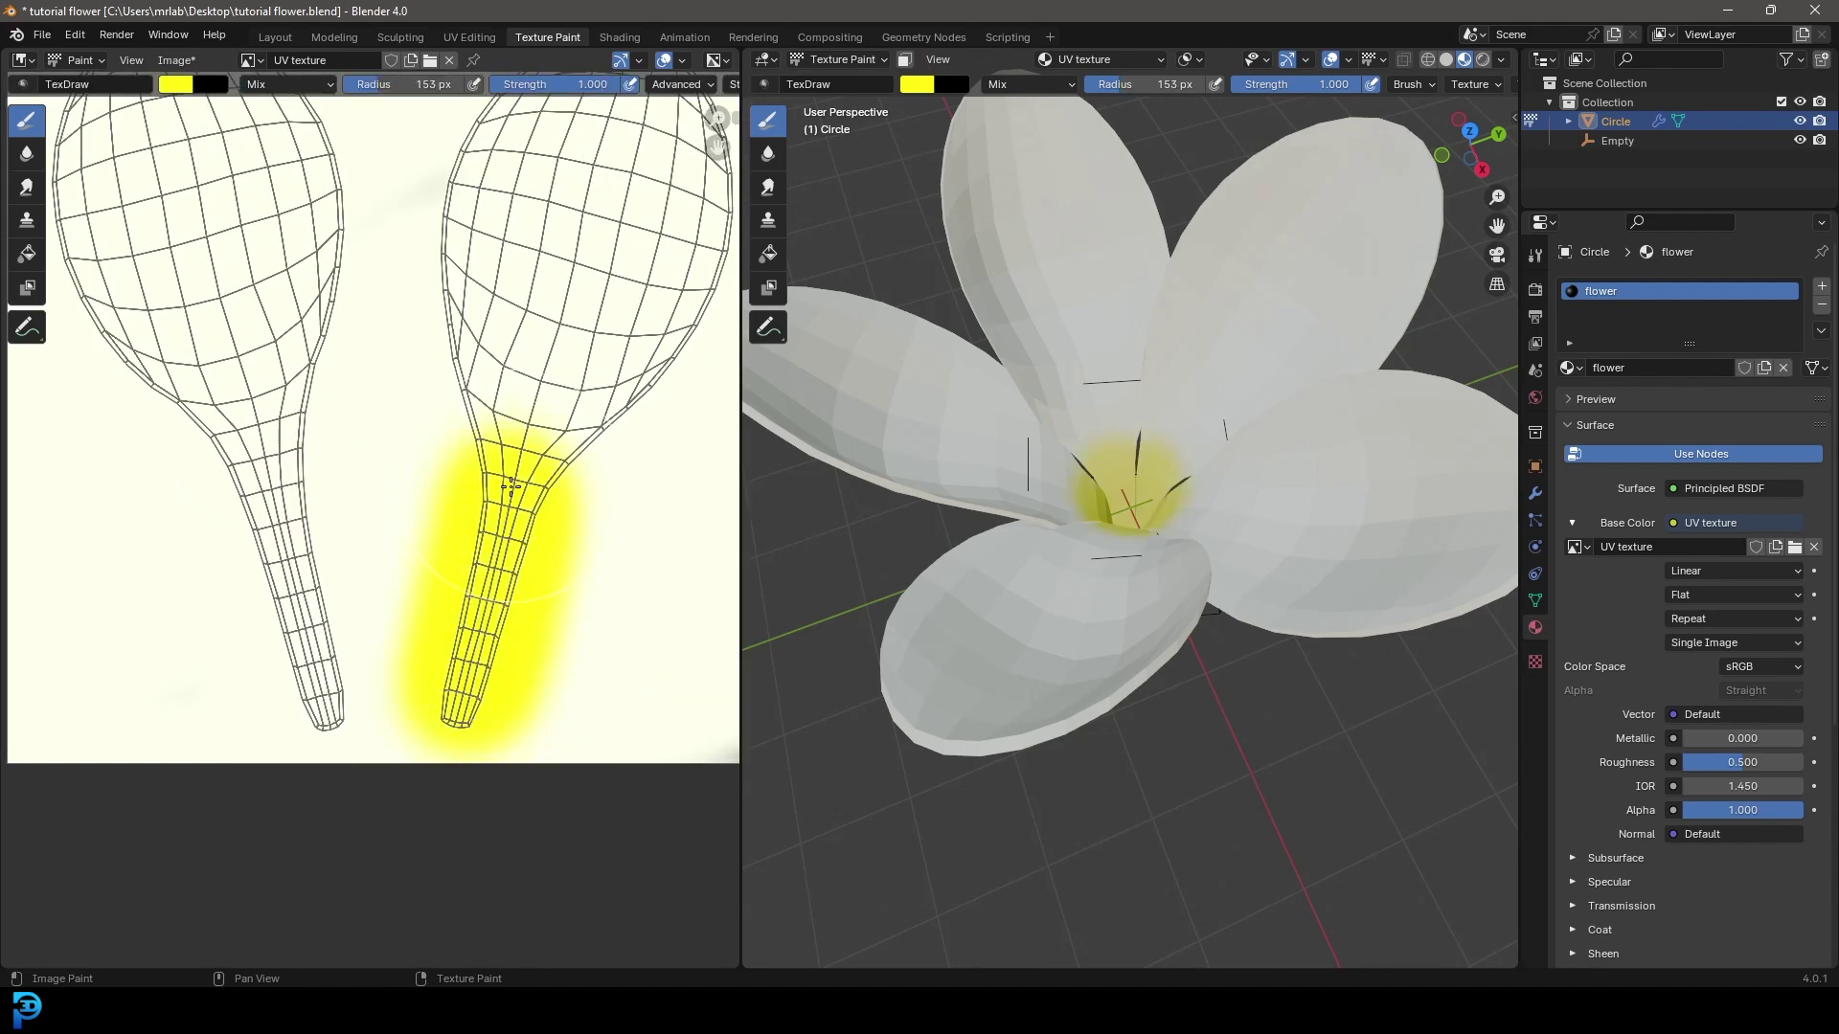
Extend the yellow over the lower part of the same petal island with the brush radius set to 268 px
scroll(512, 486, "down", 1)
key("f")
left_click(619, 668)
left_click(513, 446)
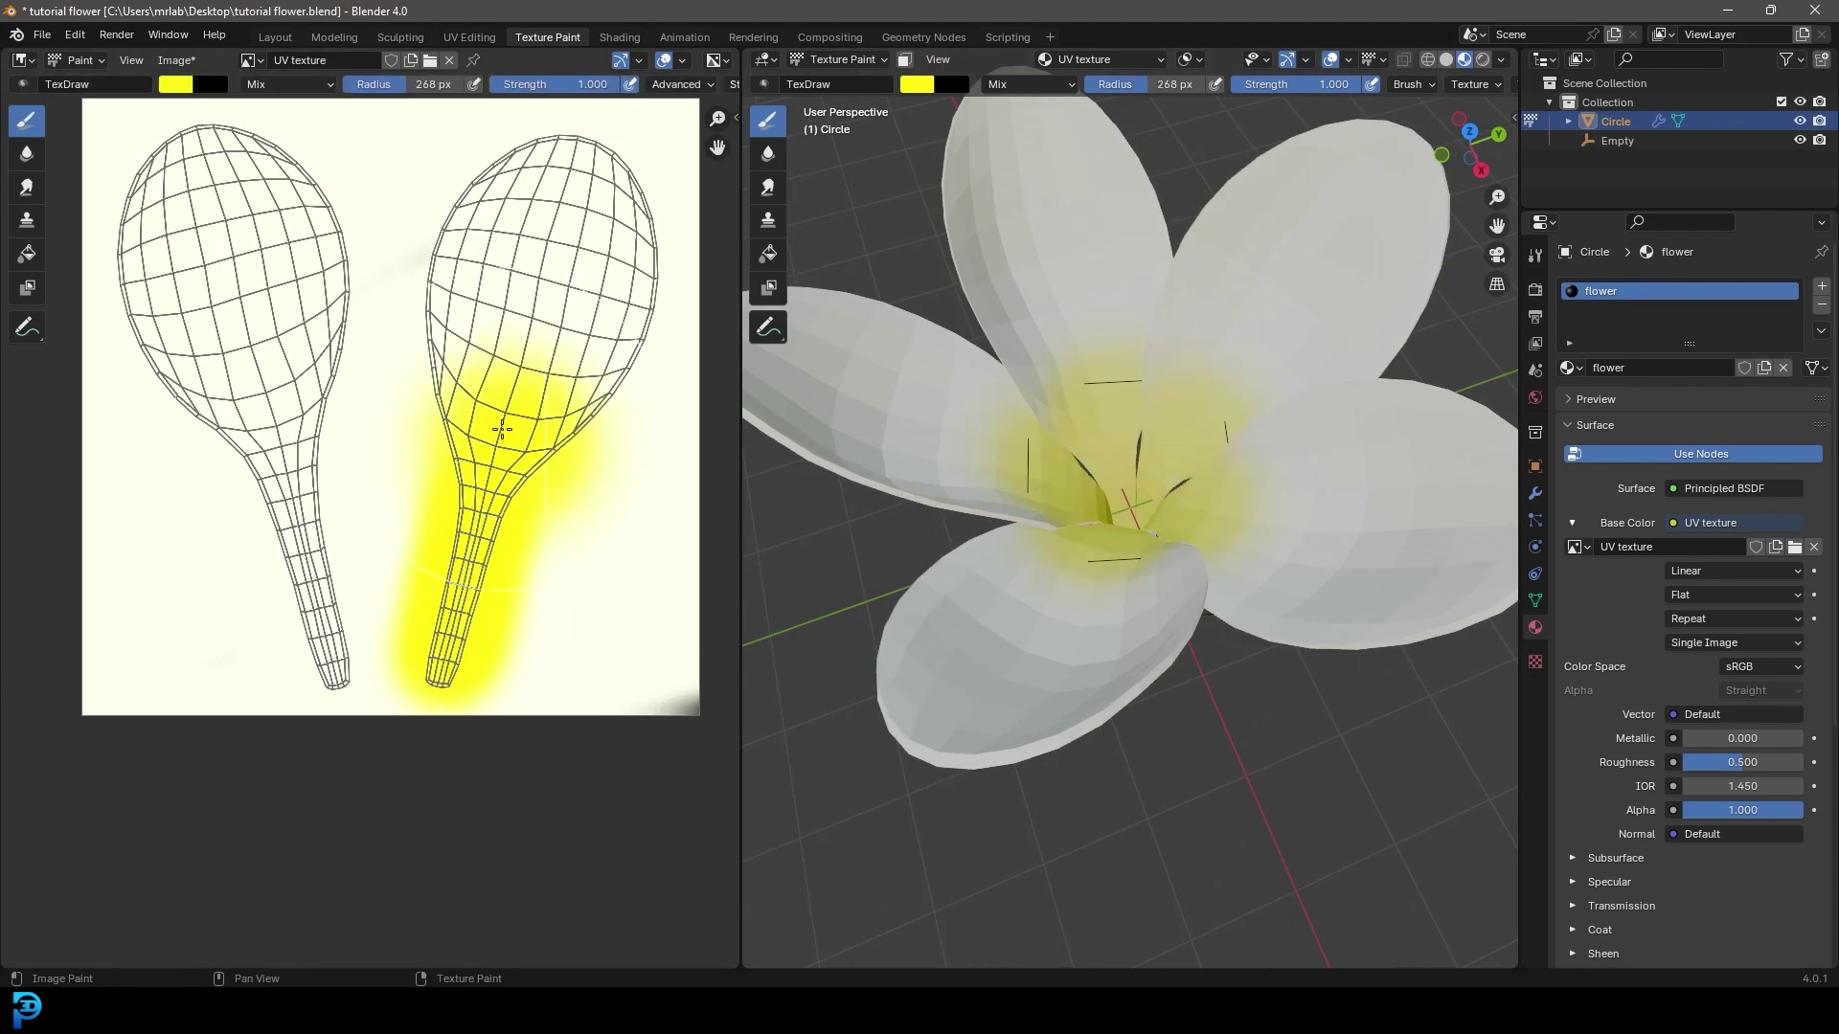
left_click(508, 410)
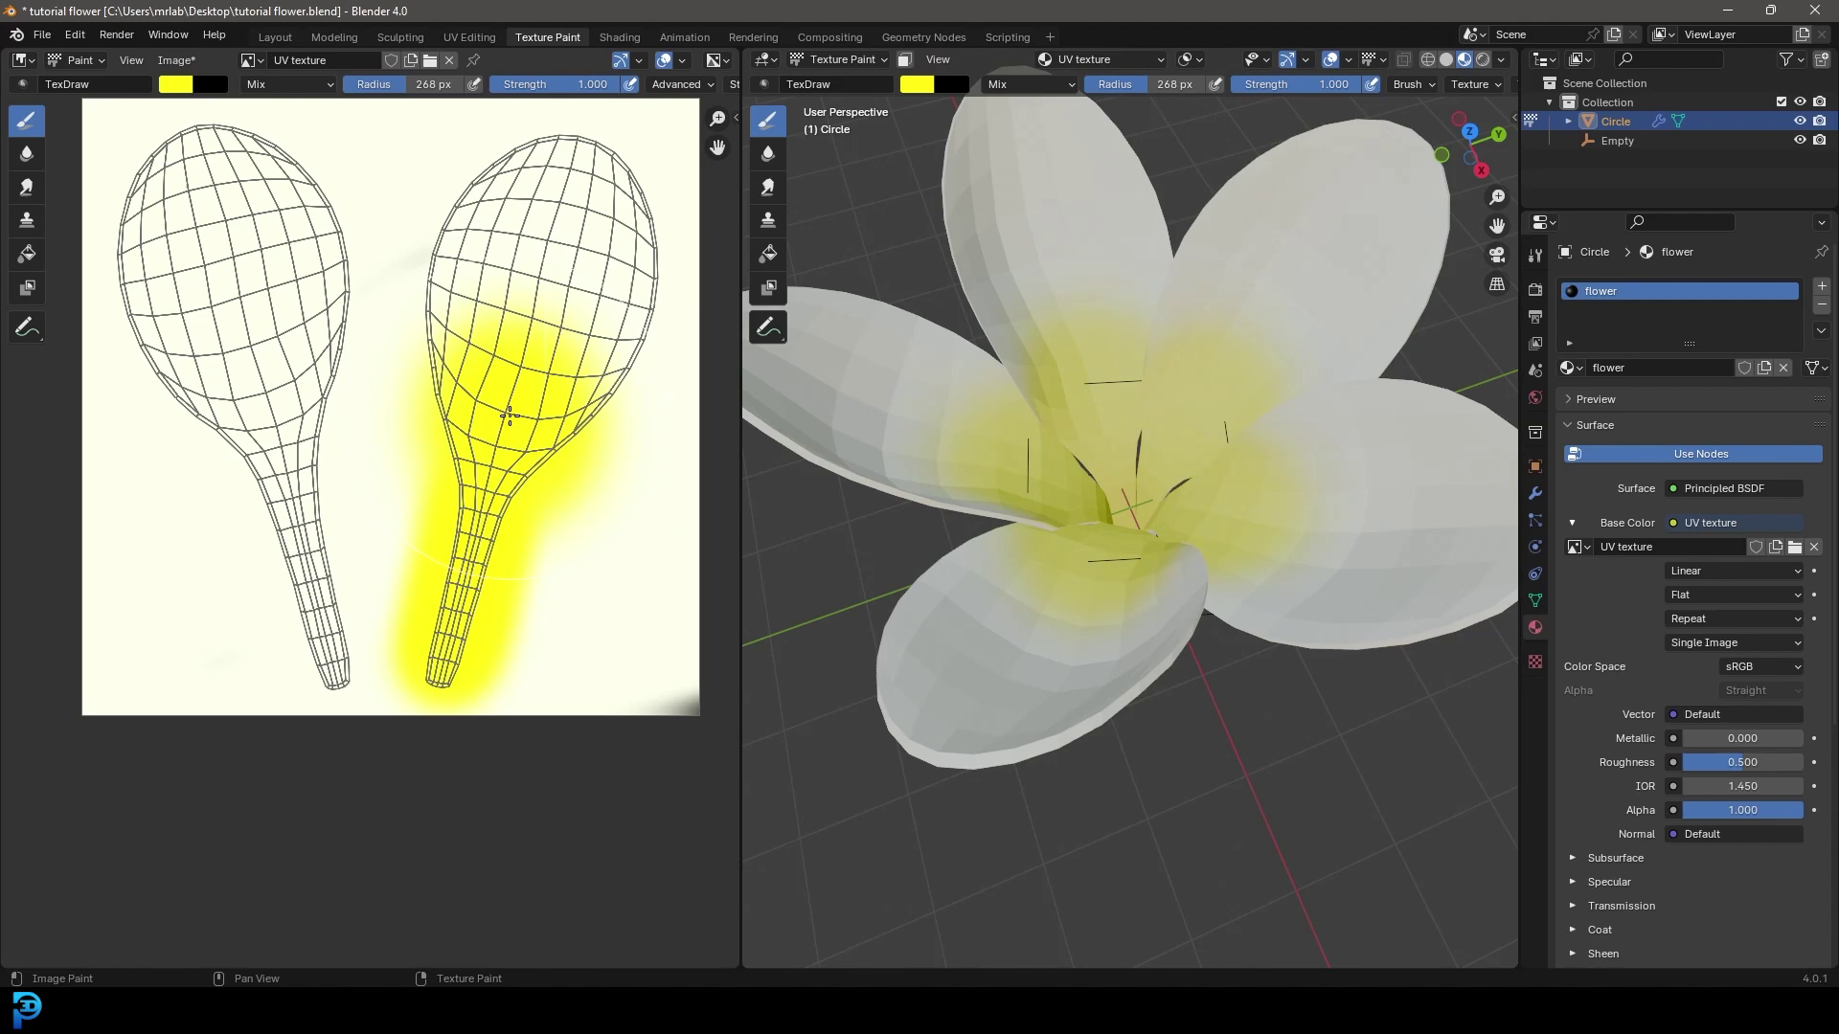
scroll(1096, 607, "down", 5)
middle_click_drag(1096, 608, 1192, 580)
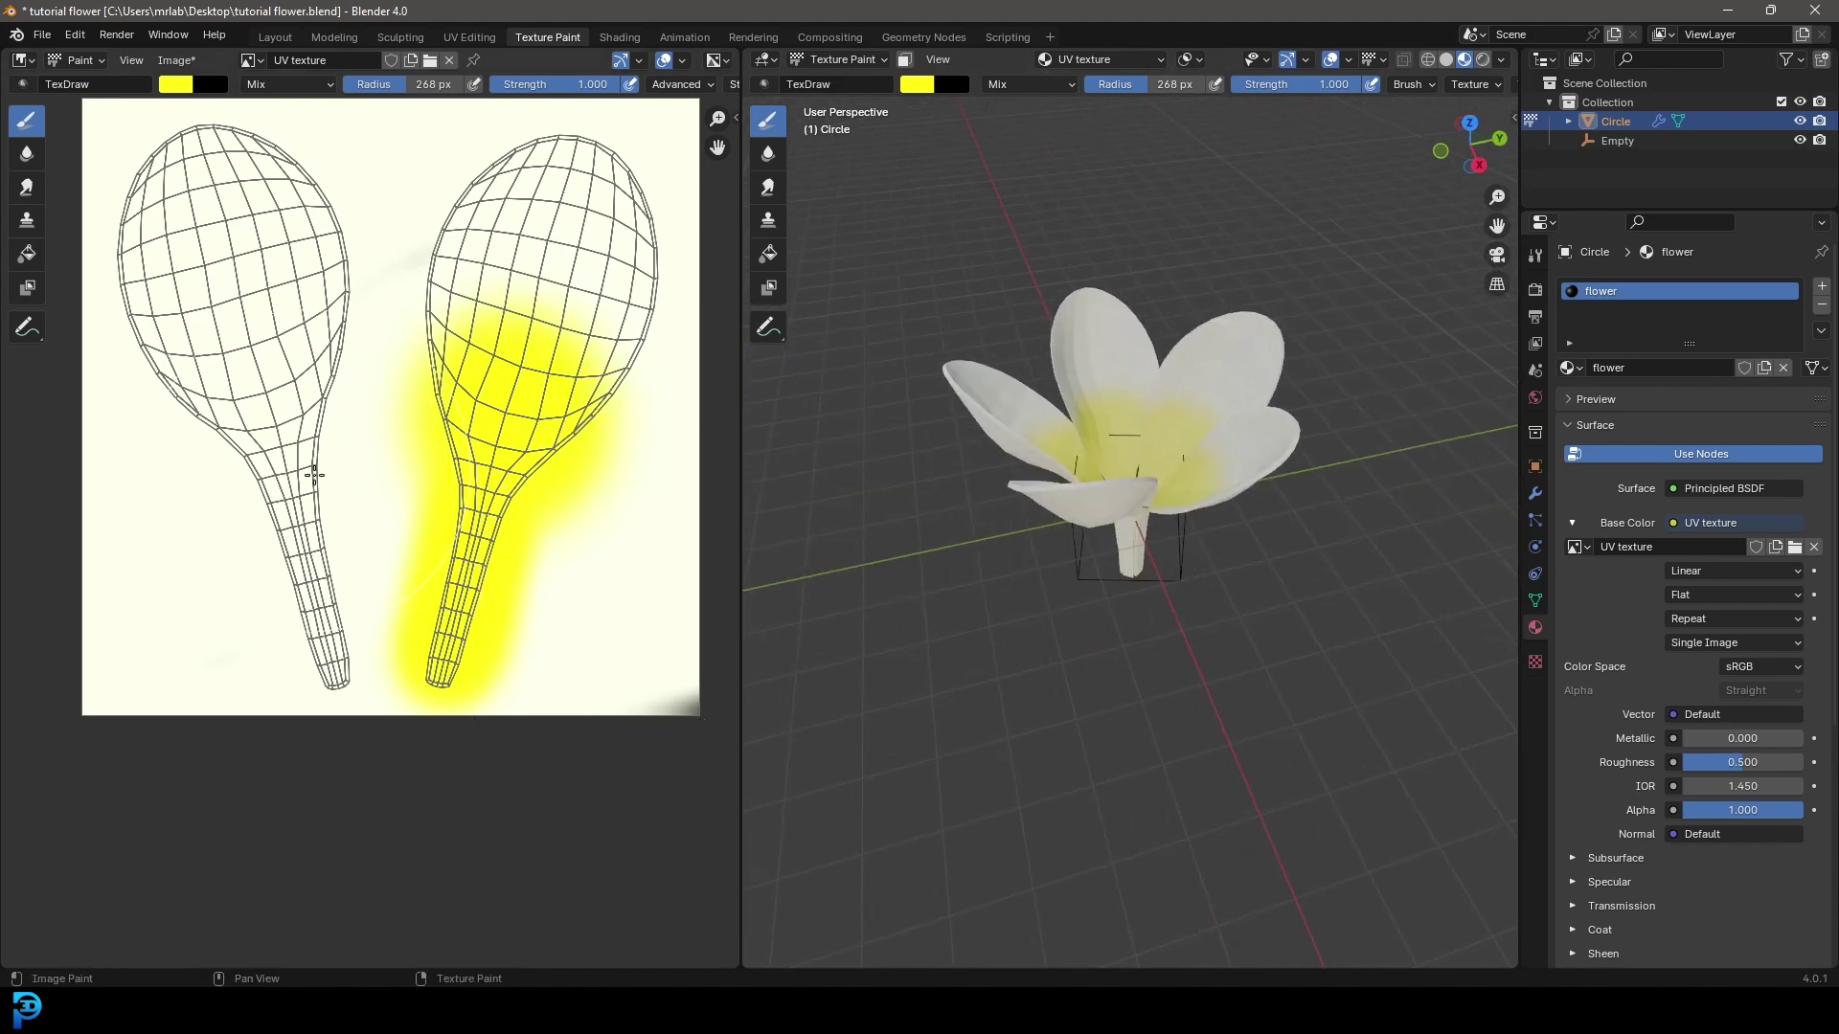
Paint the stem and lower part of the outer-side UV island light green, using brush radii of 152 px and 198 px
key("f")
left_click(266, 490)
left_click(188, 86)
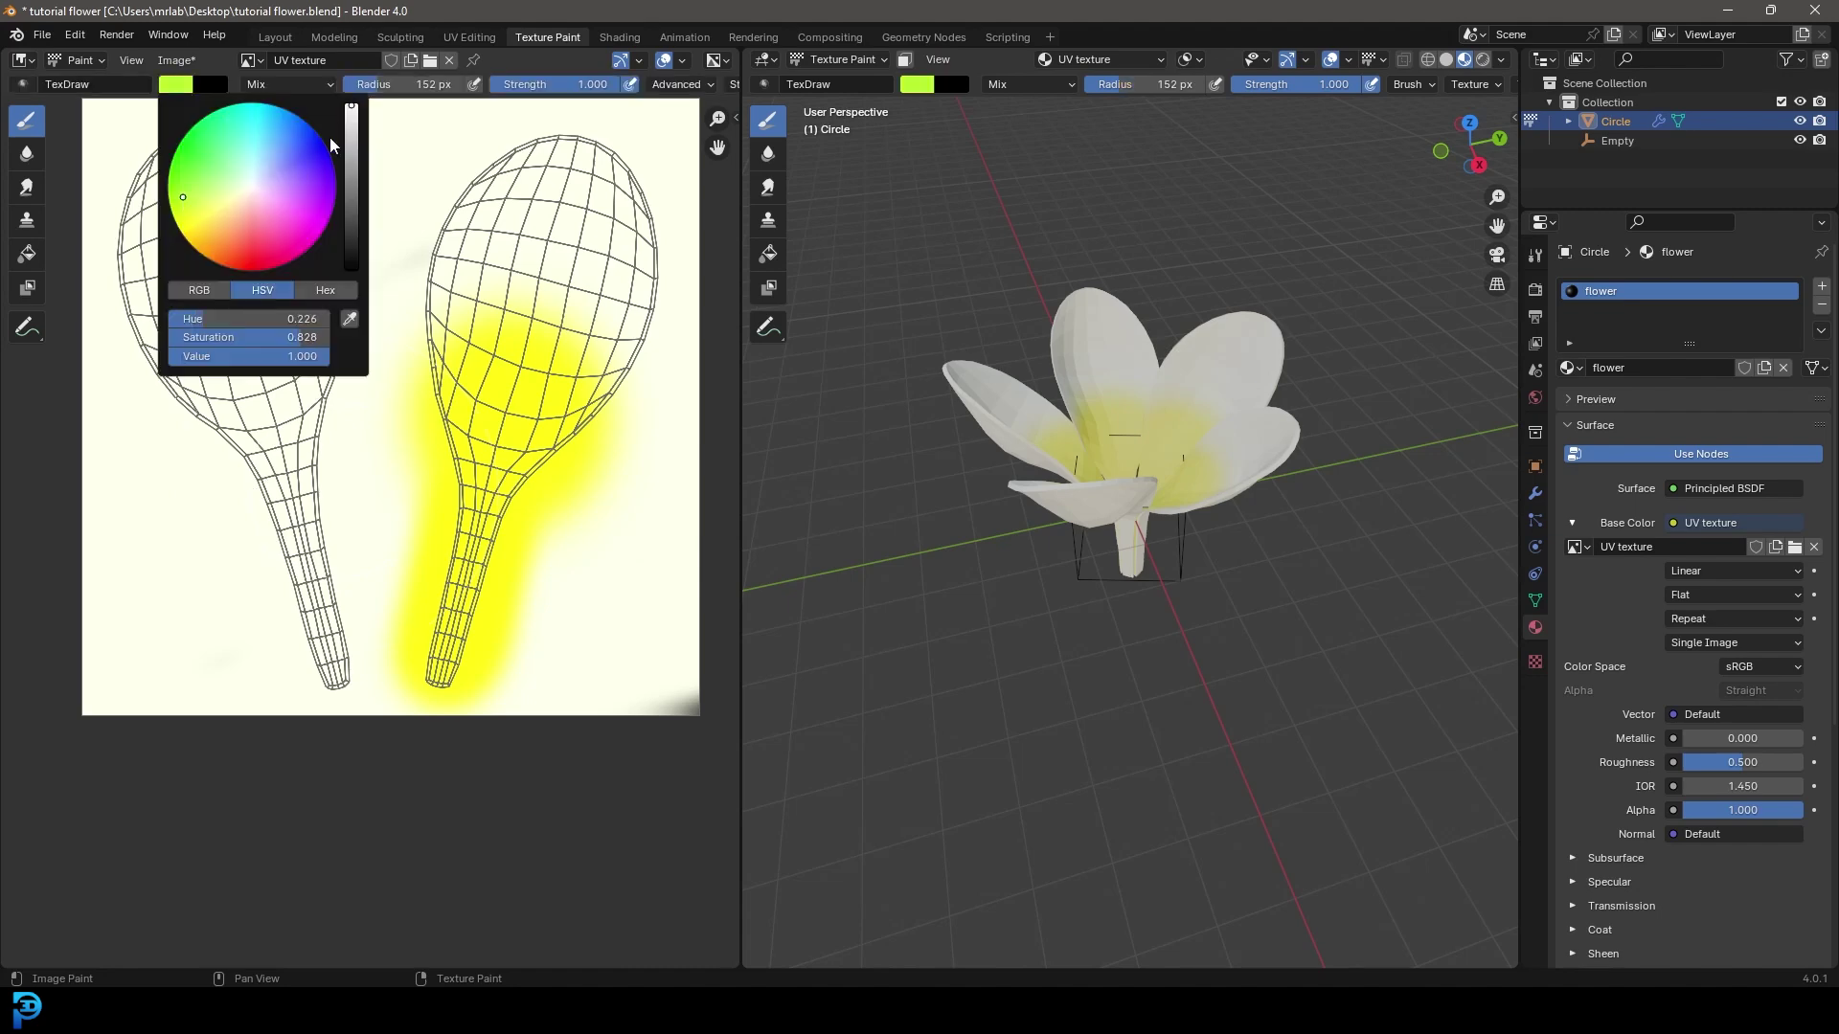
left_click_drag(352, 115, 351, 125)
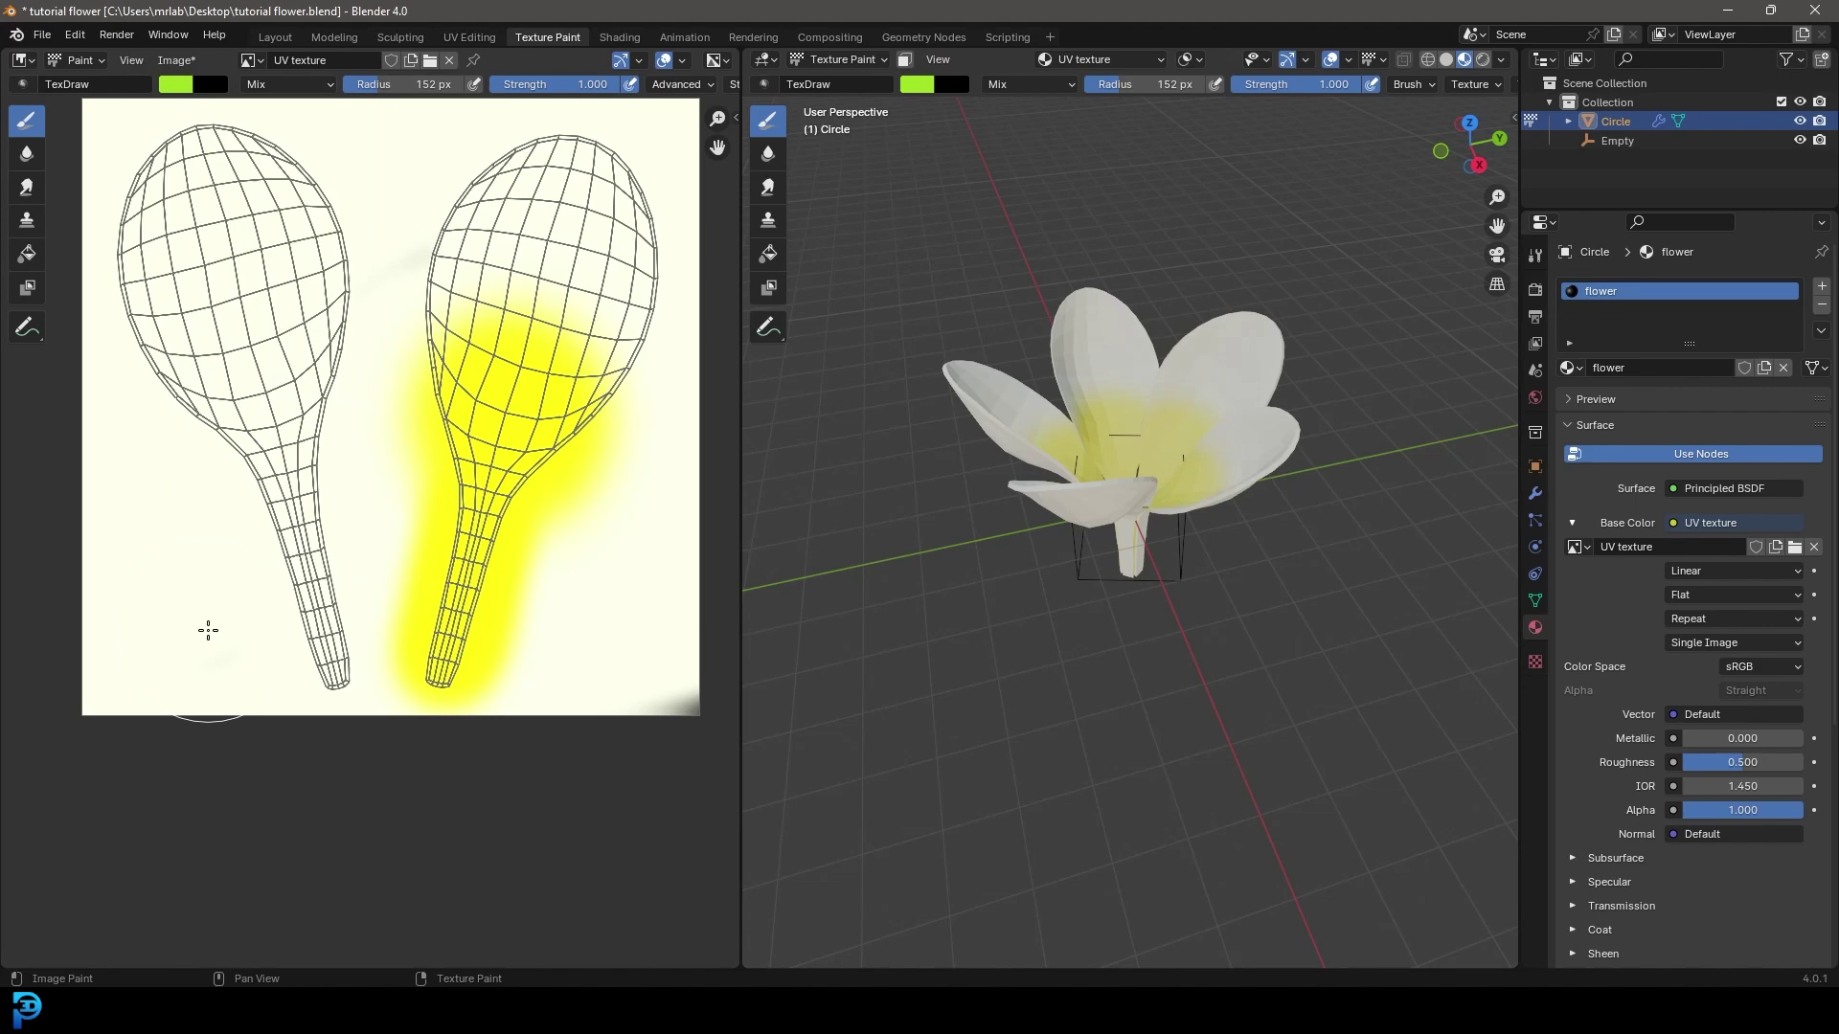
mouse_move(292, 642)
left_mouse_down()
mouse_move(305, 651)
mouse_move(278, 364)
mouse_move(260, 371)
left_mouse_up()
mouse_move(1165, 629)
middle_mouse_down()
mouse_move(1340, 553)
mouse_move(1313, 524)
middle_mouse_up()
key("f")
left_click(392, 622)
mouse_move(1130, 565)
middle_mouse_down()
mouse_move(1154, 560)
mouse_move(1101, 525)
mouse_move(1042, 661)
mouse_move(1195, 491)
middle_mouse_up()
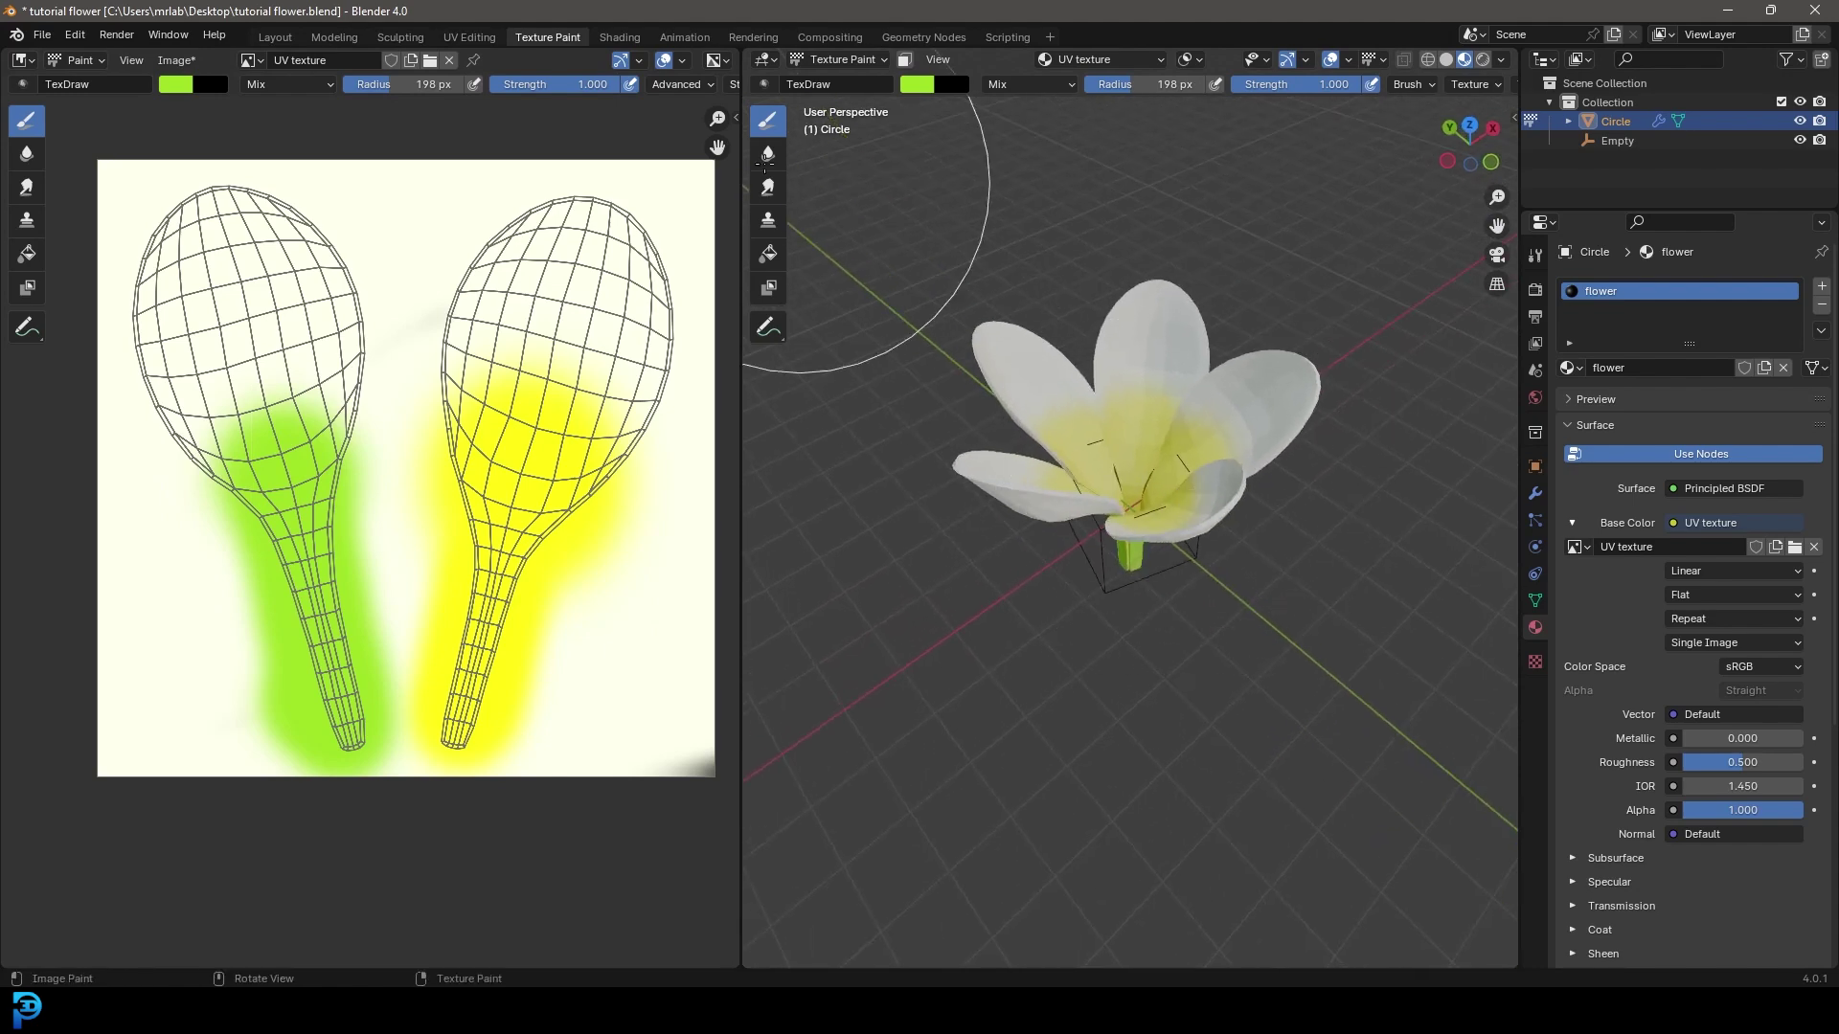
Save the painted texture image and switch to the Layout workspace
left_click(197, 64)
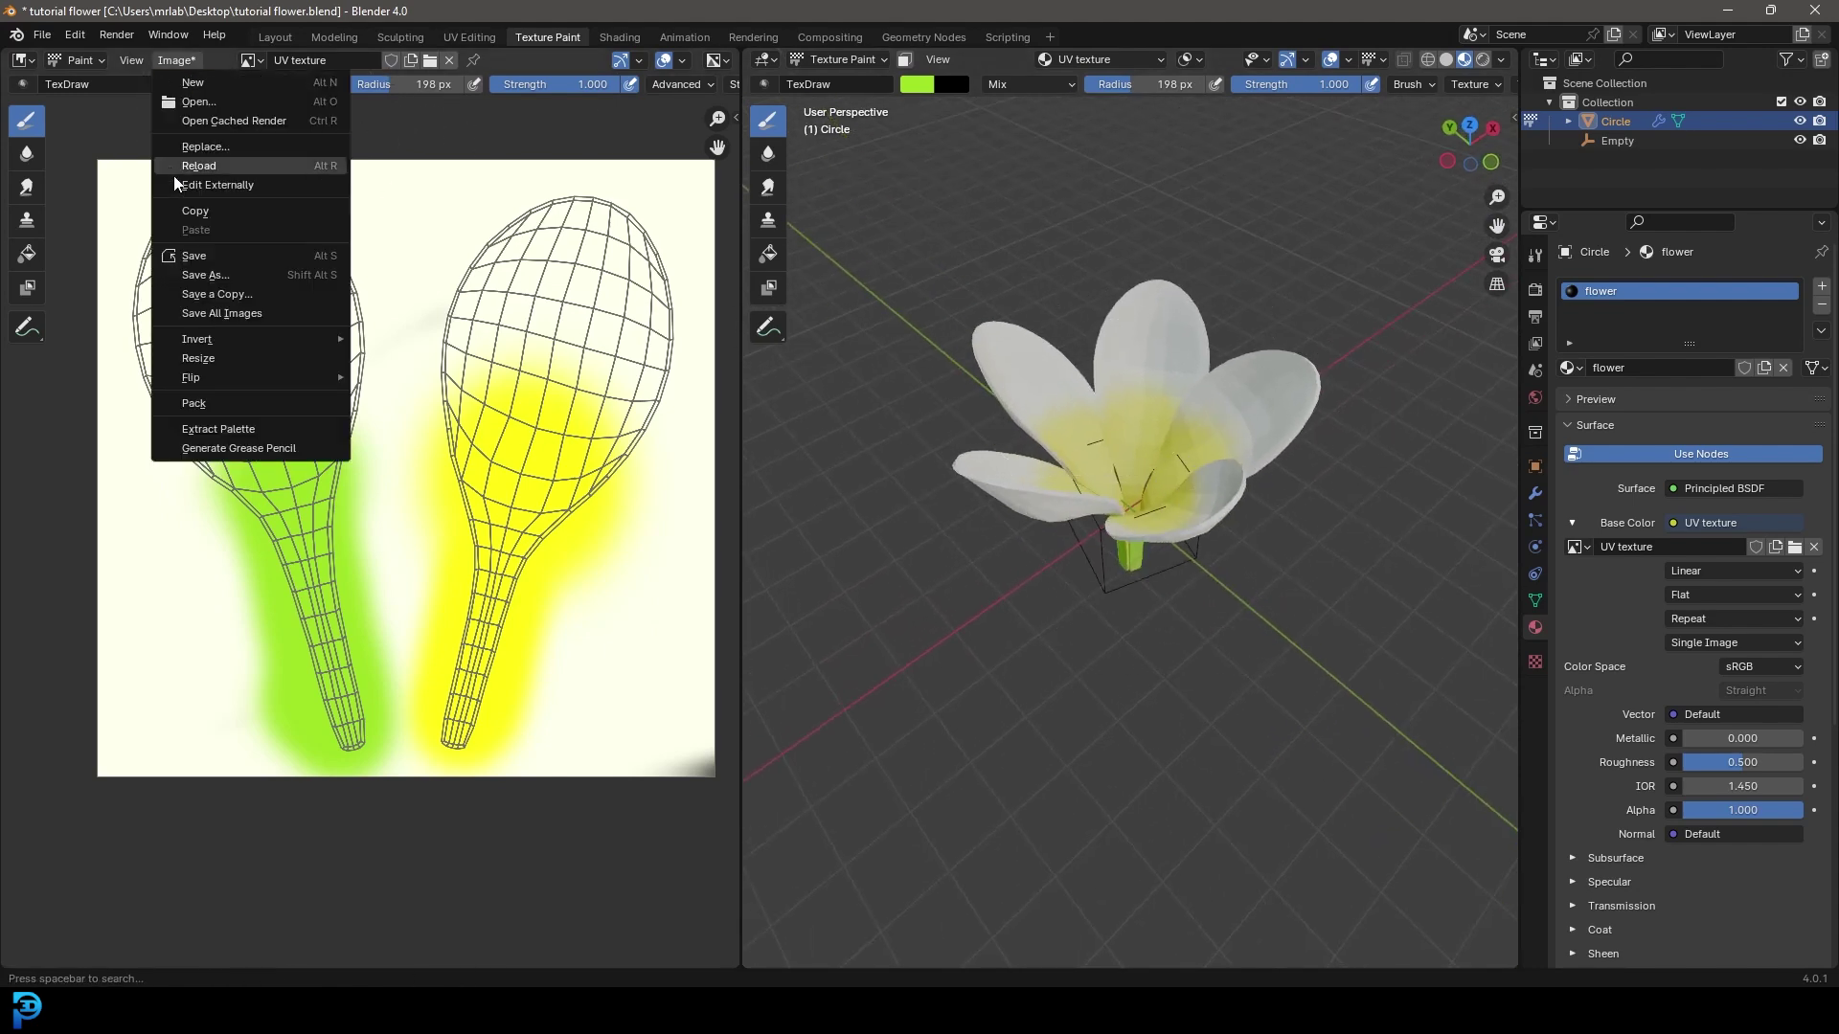
left_click(216, 257)
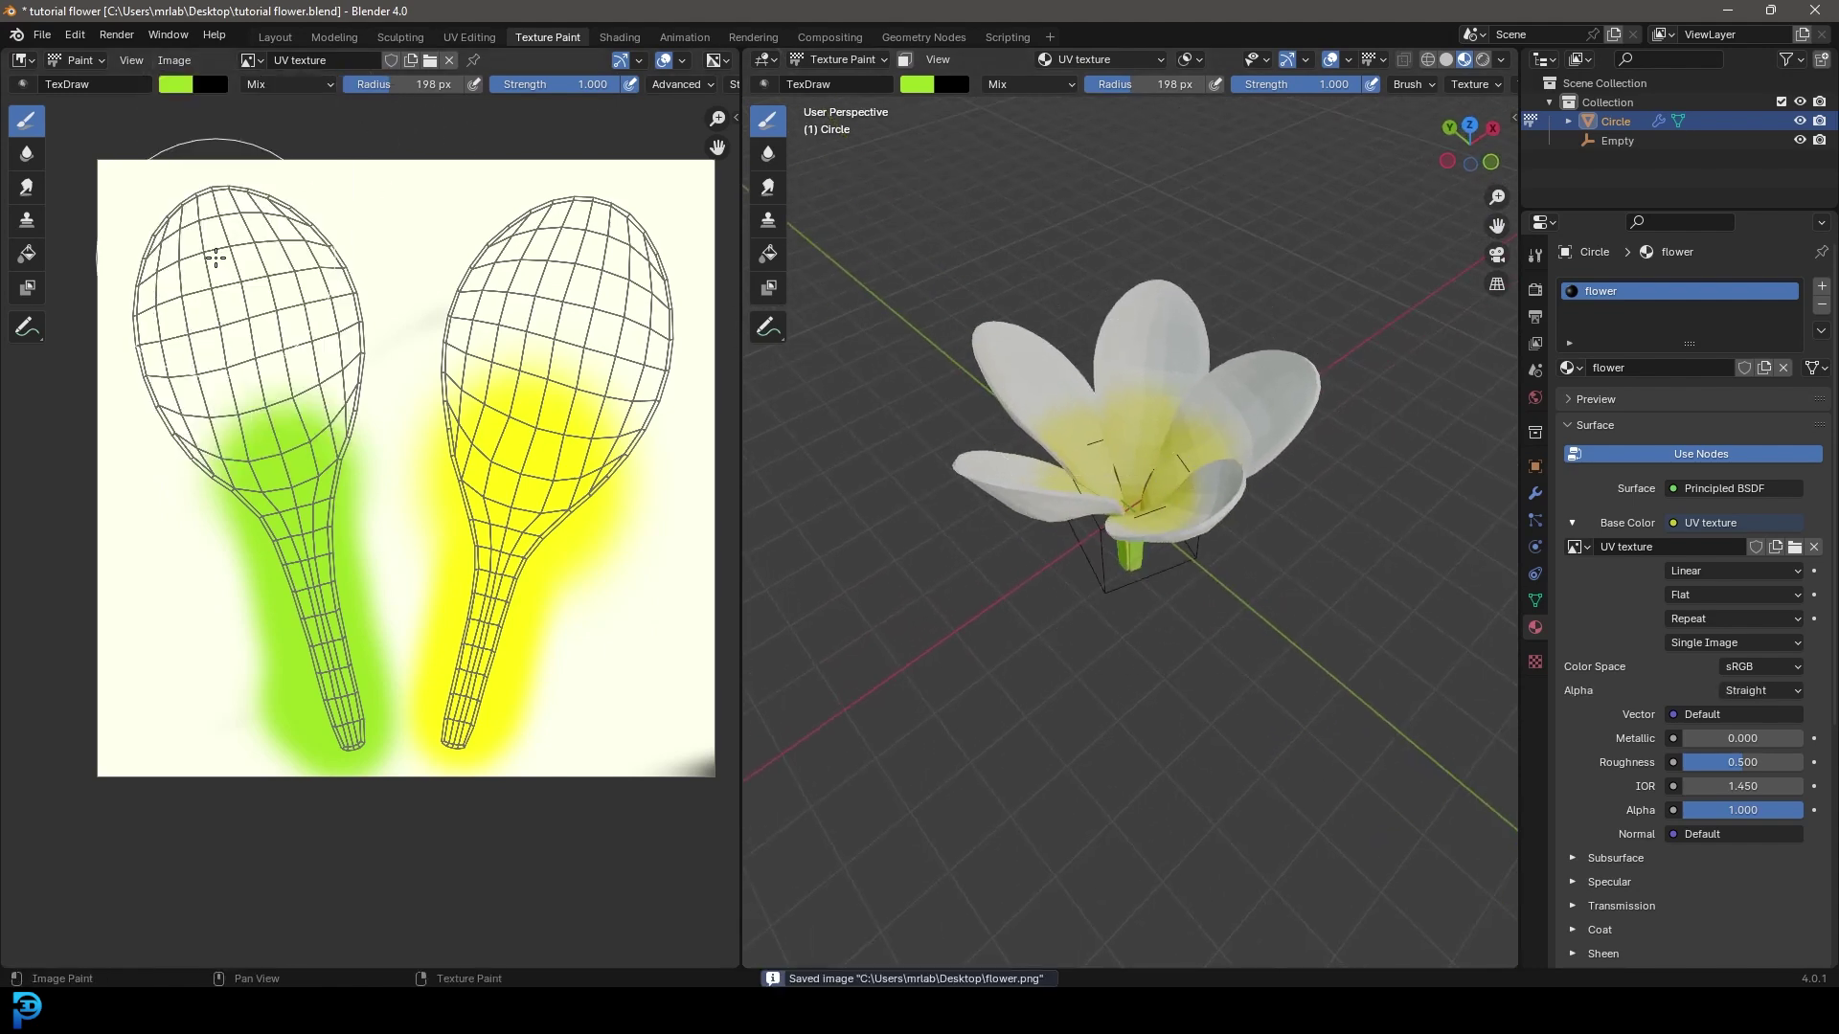
left_click(286, 36)
Apply Shade Smooth to the flower object
scroll(960, 514, "down", 3)
middle_click_drag(960, 513, 843, 406)
scroll(852, 383, "up", 2)
right_click(903, 296)
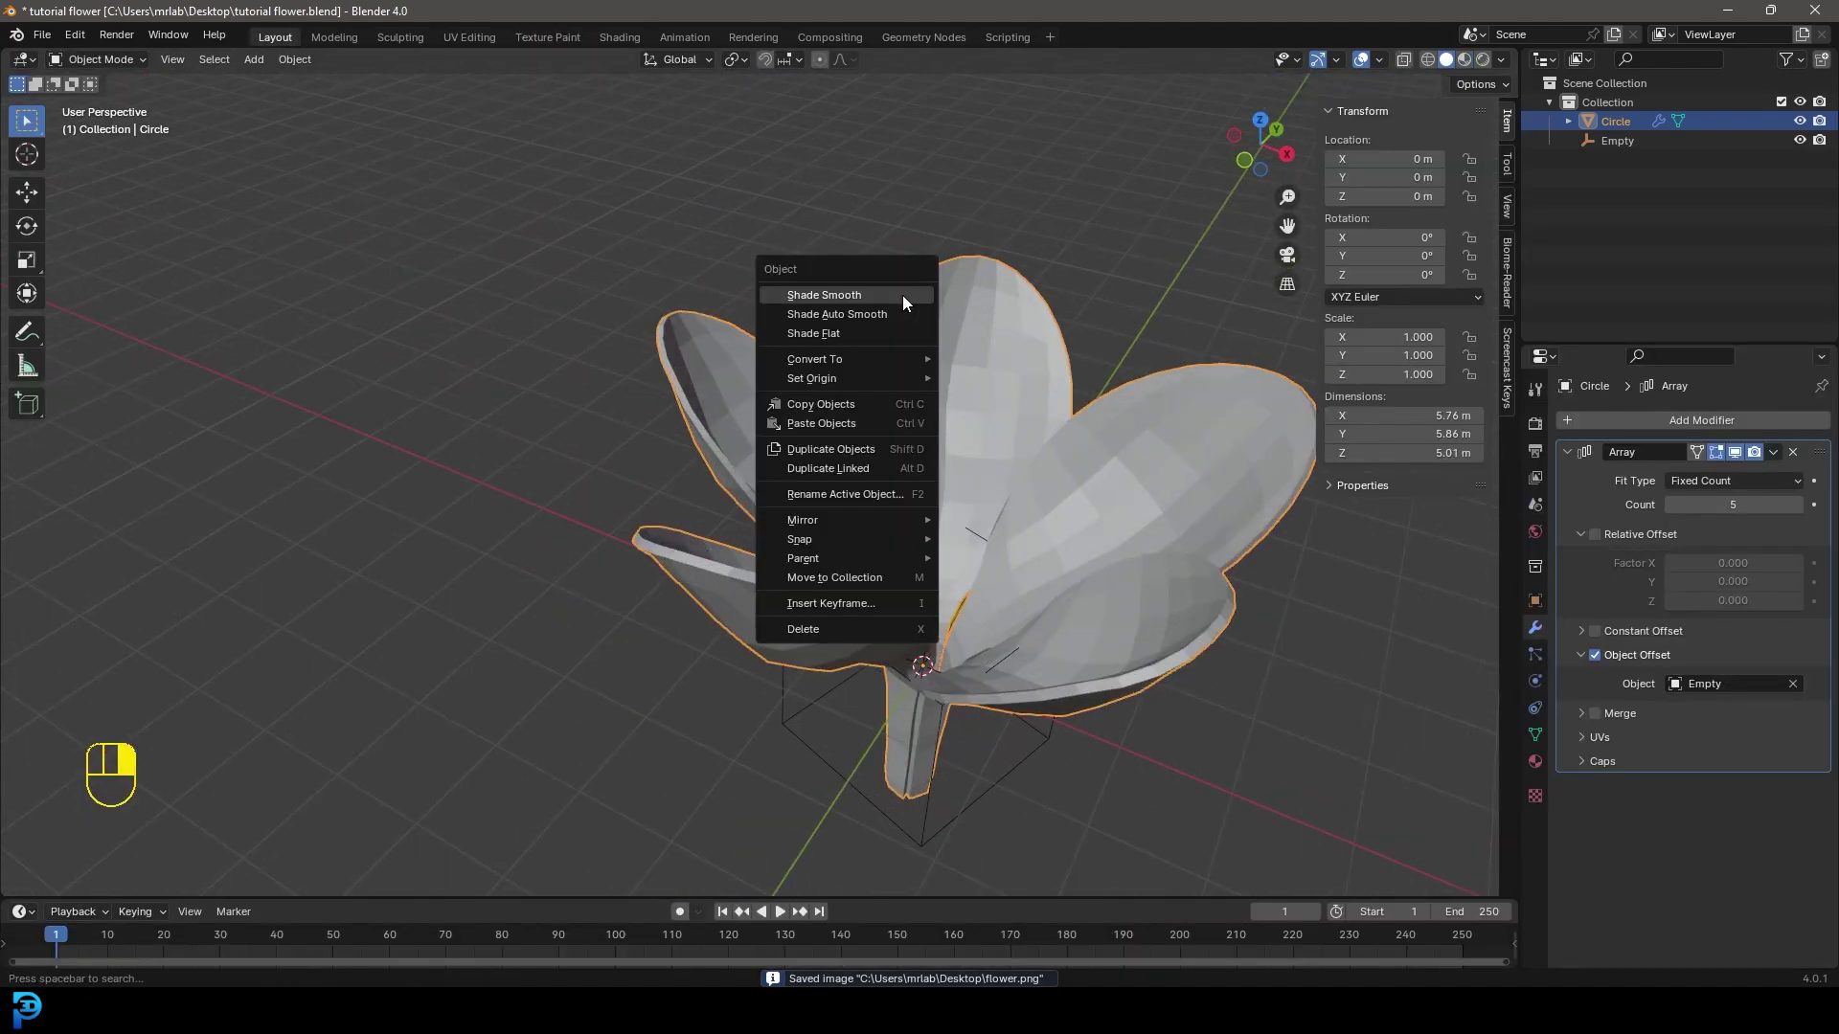
left_click(902, 295)
middle_click_drag(835, 295, 952, 444)
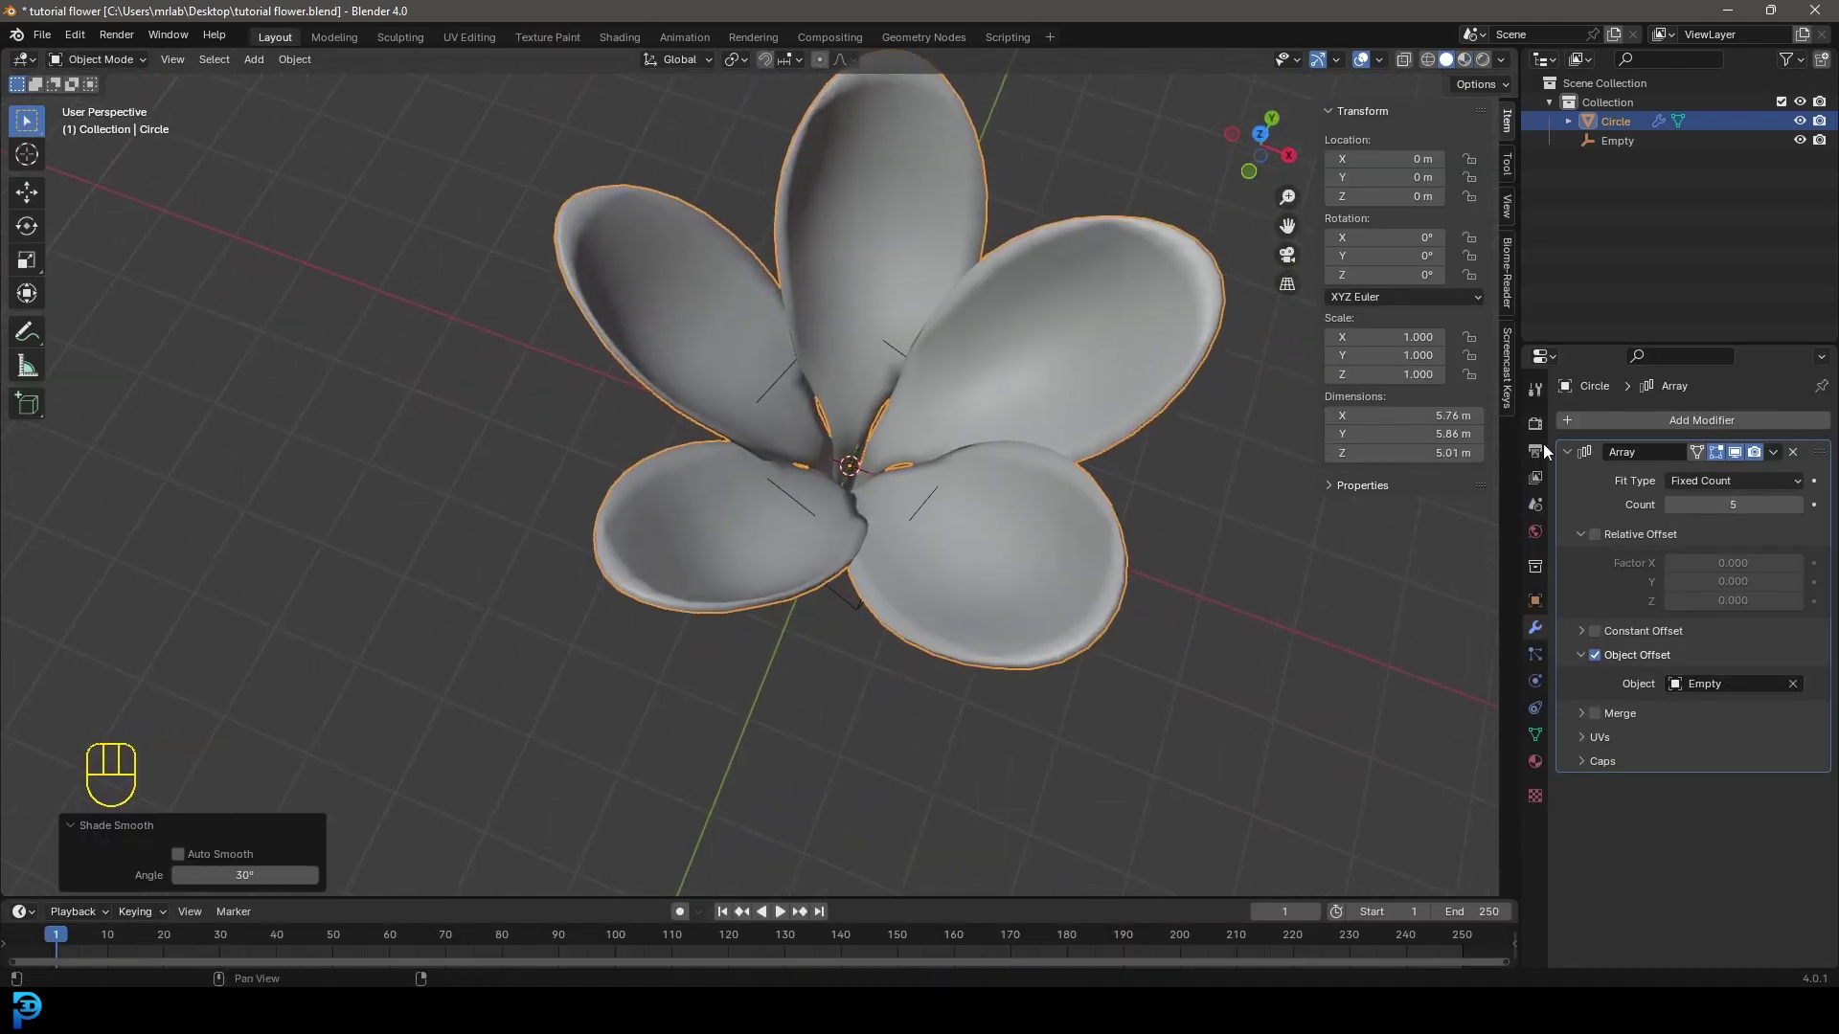
Collapse the Array modifier's settings and add a Subdivision Surface modifier to the flower
left_click(1585, 456)
left_click(1655, 420)
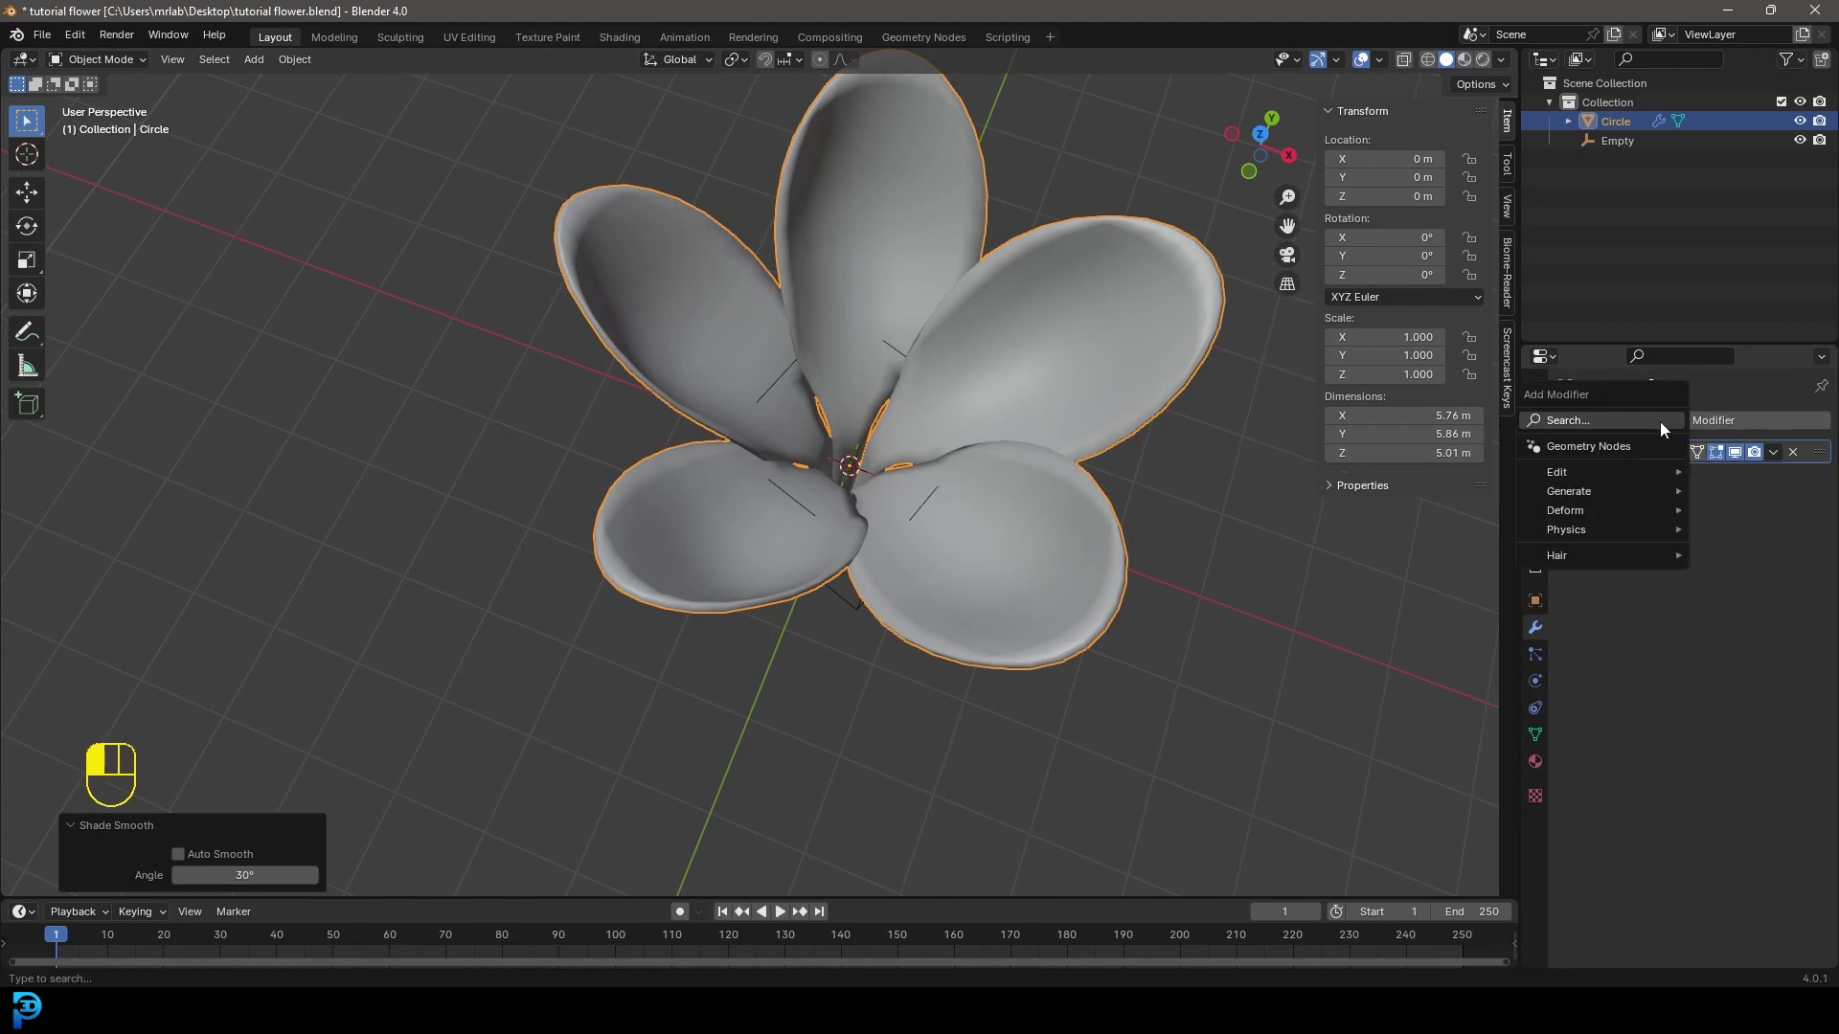
type("sub")
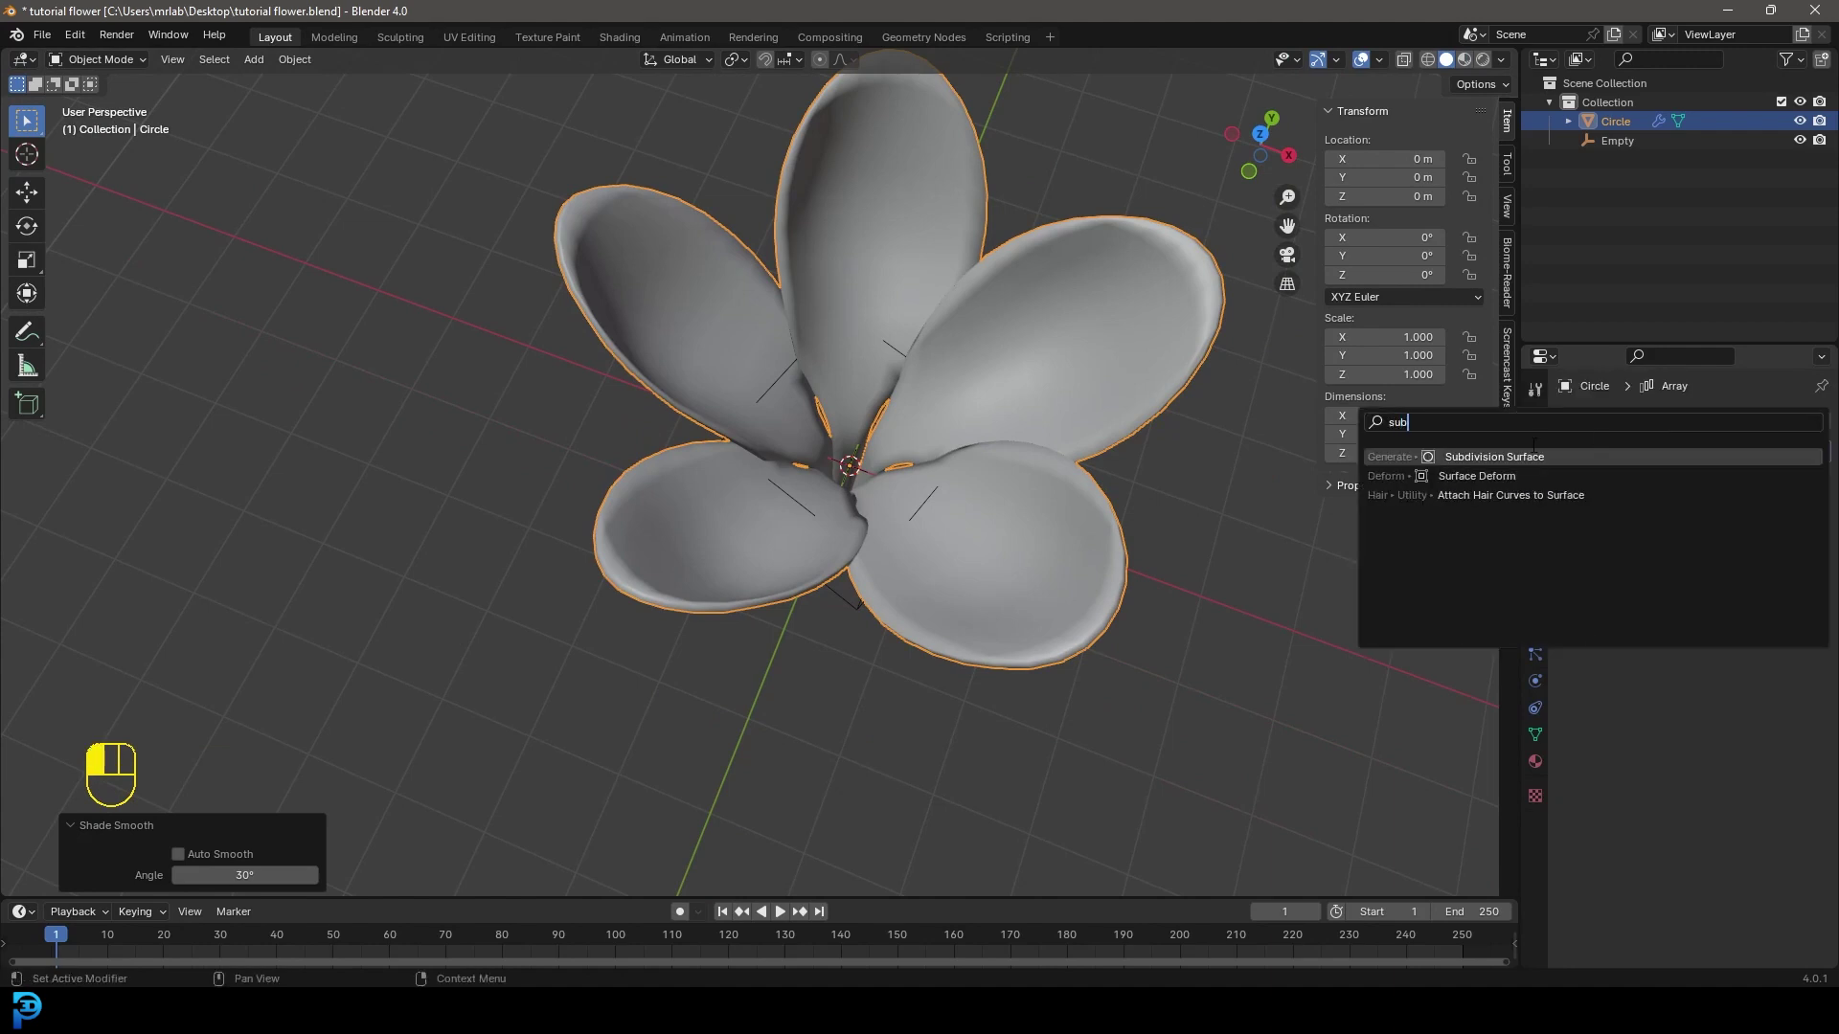
left_click(1533, 456)
middle_click_drag(1083, 539, 867, 490)
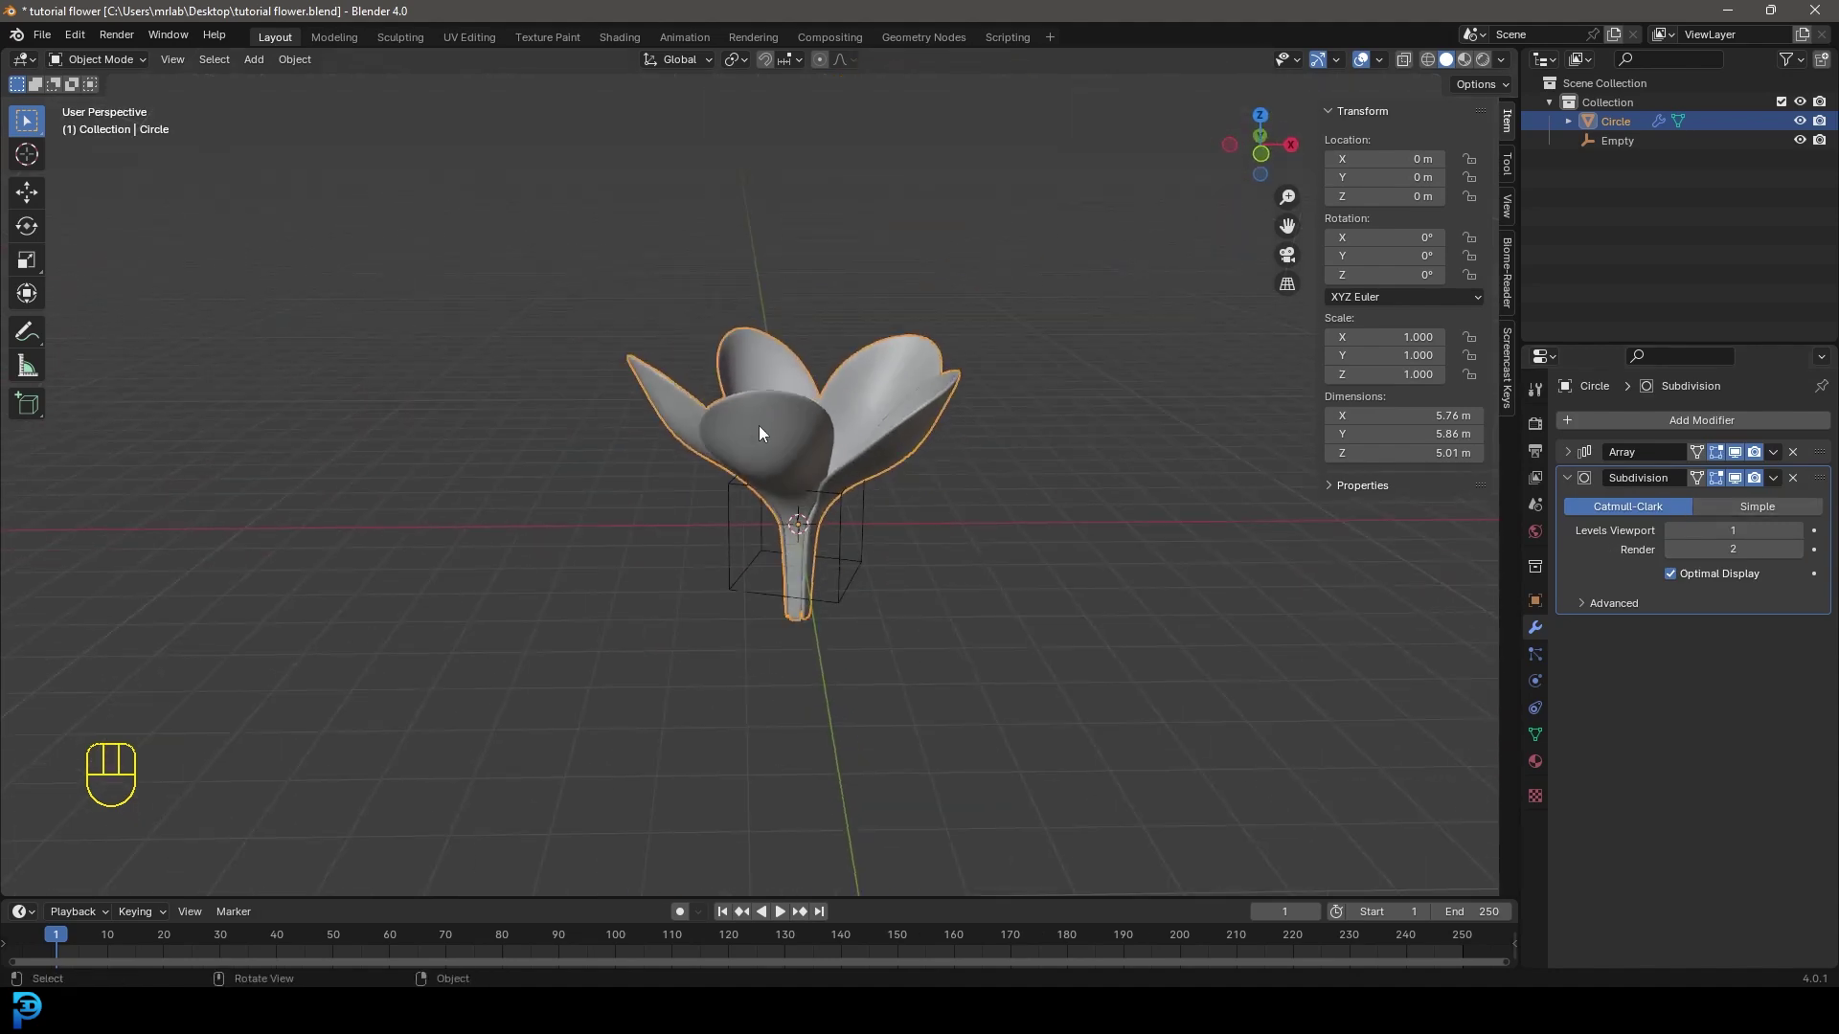
Parent the flower to the empty using Object (Keep Transform)
key("g")
middle_click_drag(865, 410, 912, 515)
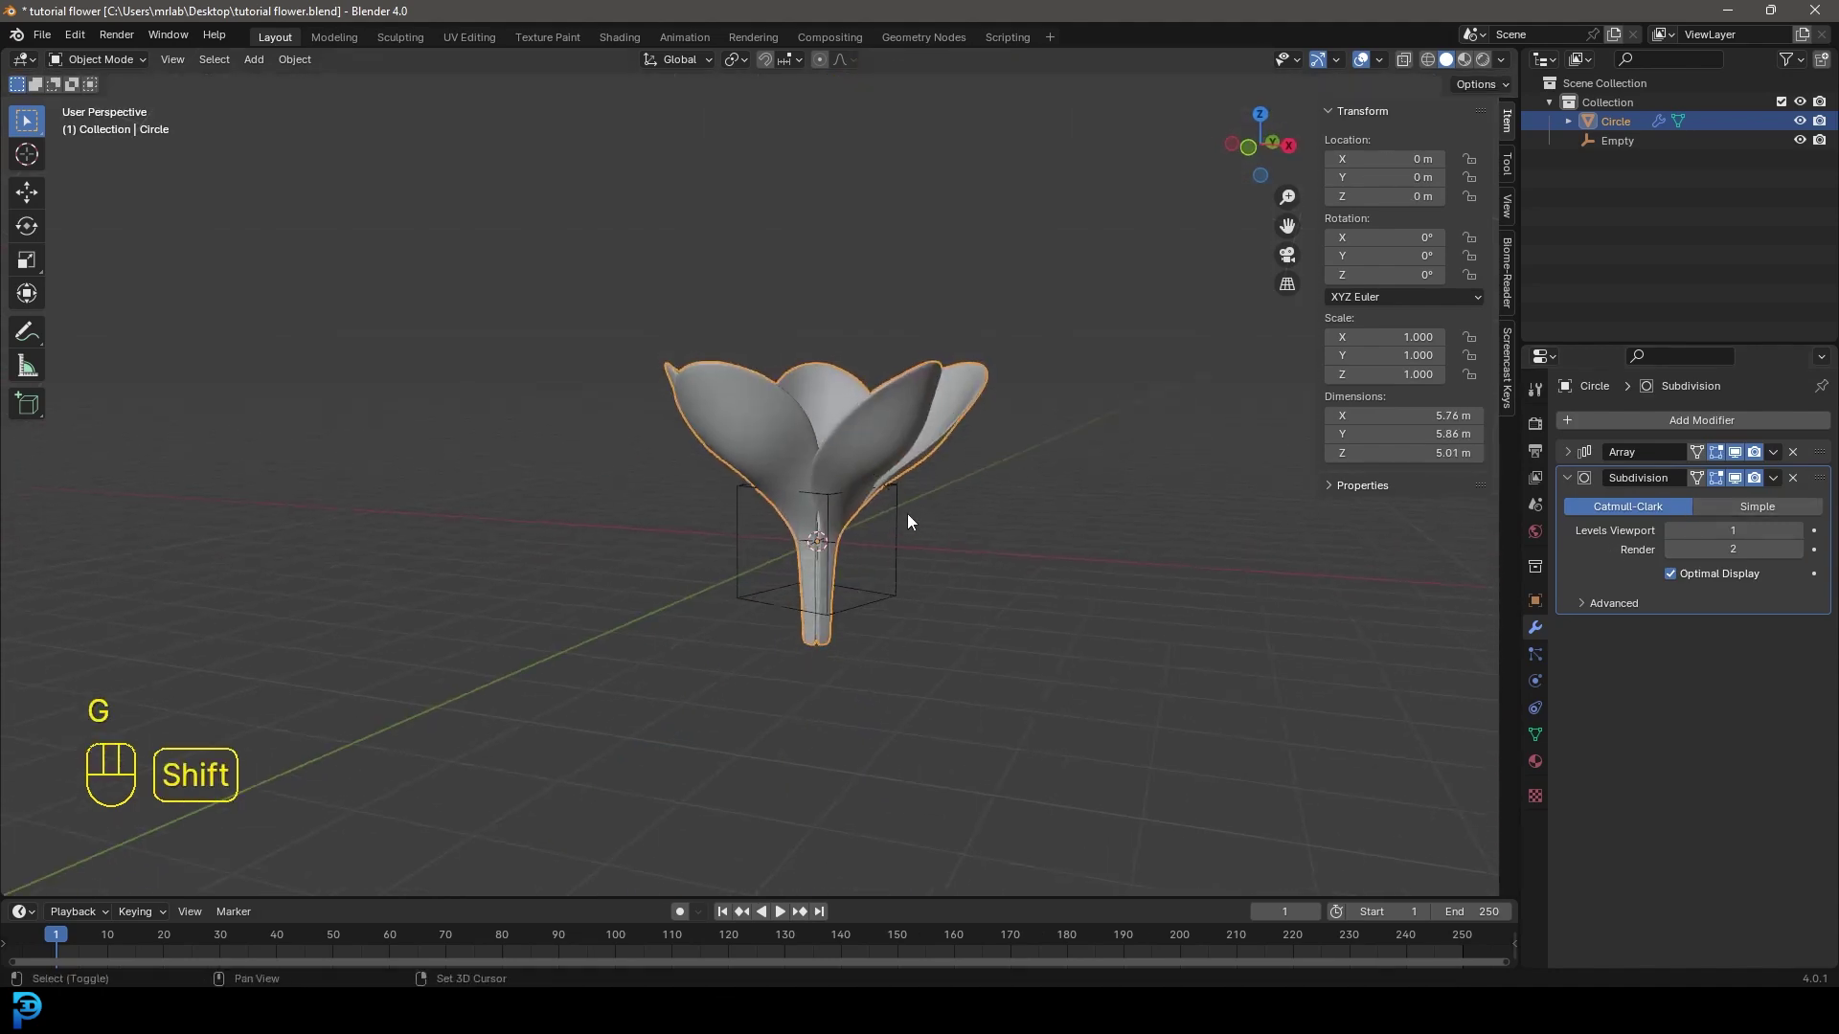
left_click(904, 514, "shift")
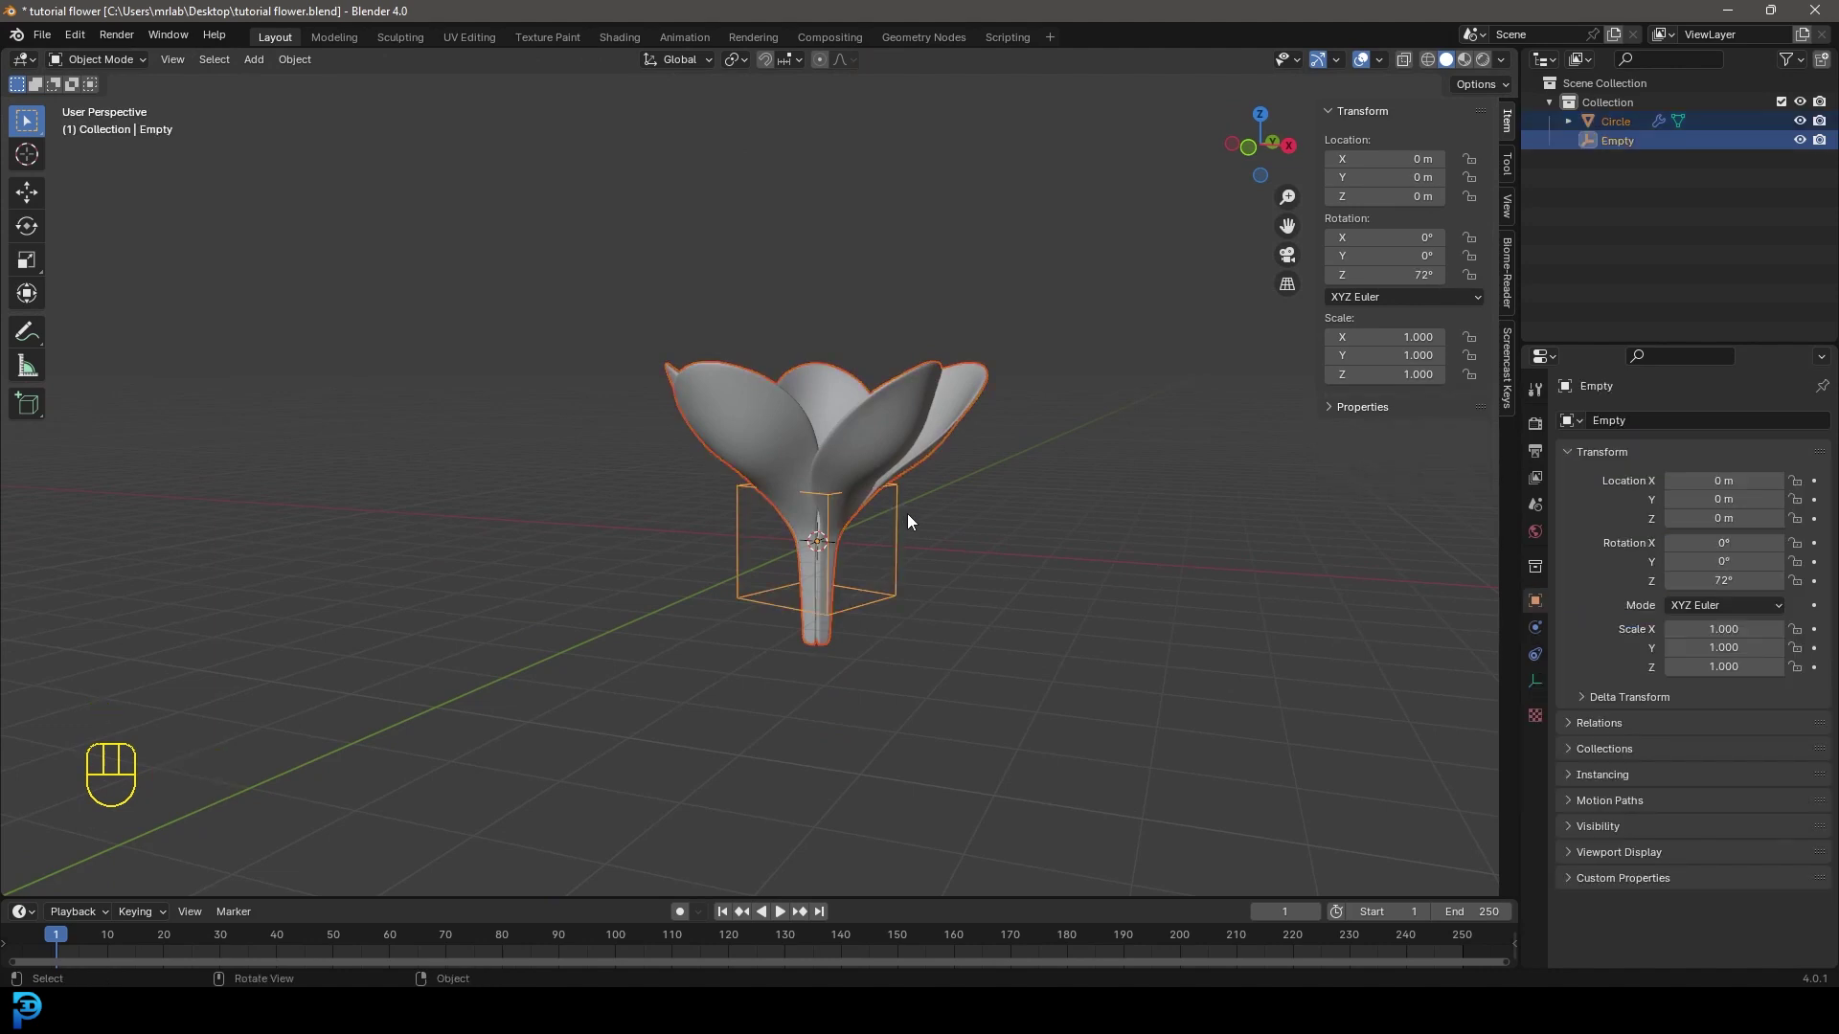
key("ctrl+p")
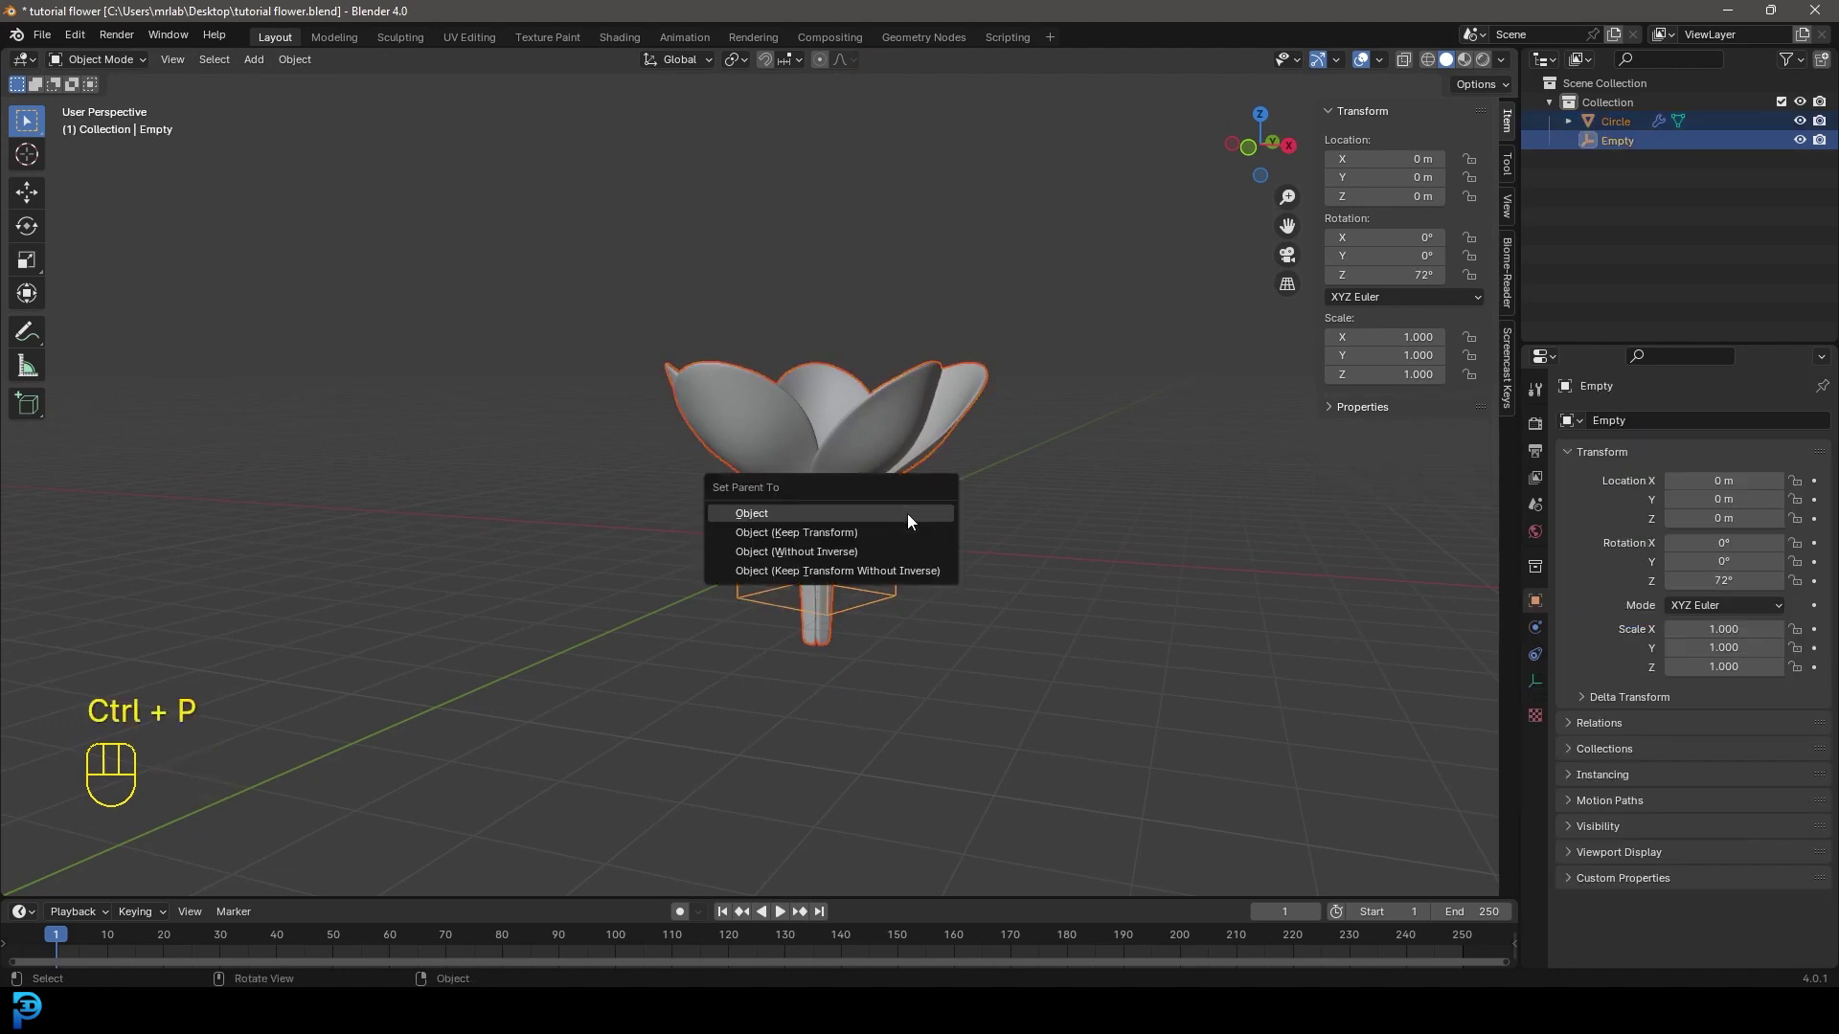
left_click(826, 534)
In Edit Mode from the front view, raise the whole petal mesh along Z until the stem's base sits at the origin
key("KP_1")
scroll(866, 526, "up", 2)
left_click(842, 398)
key("Tab")
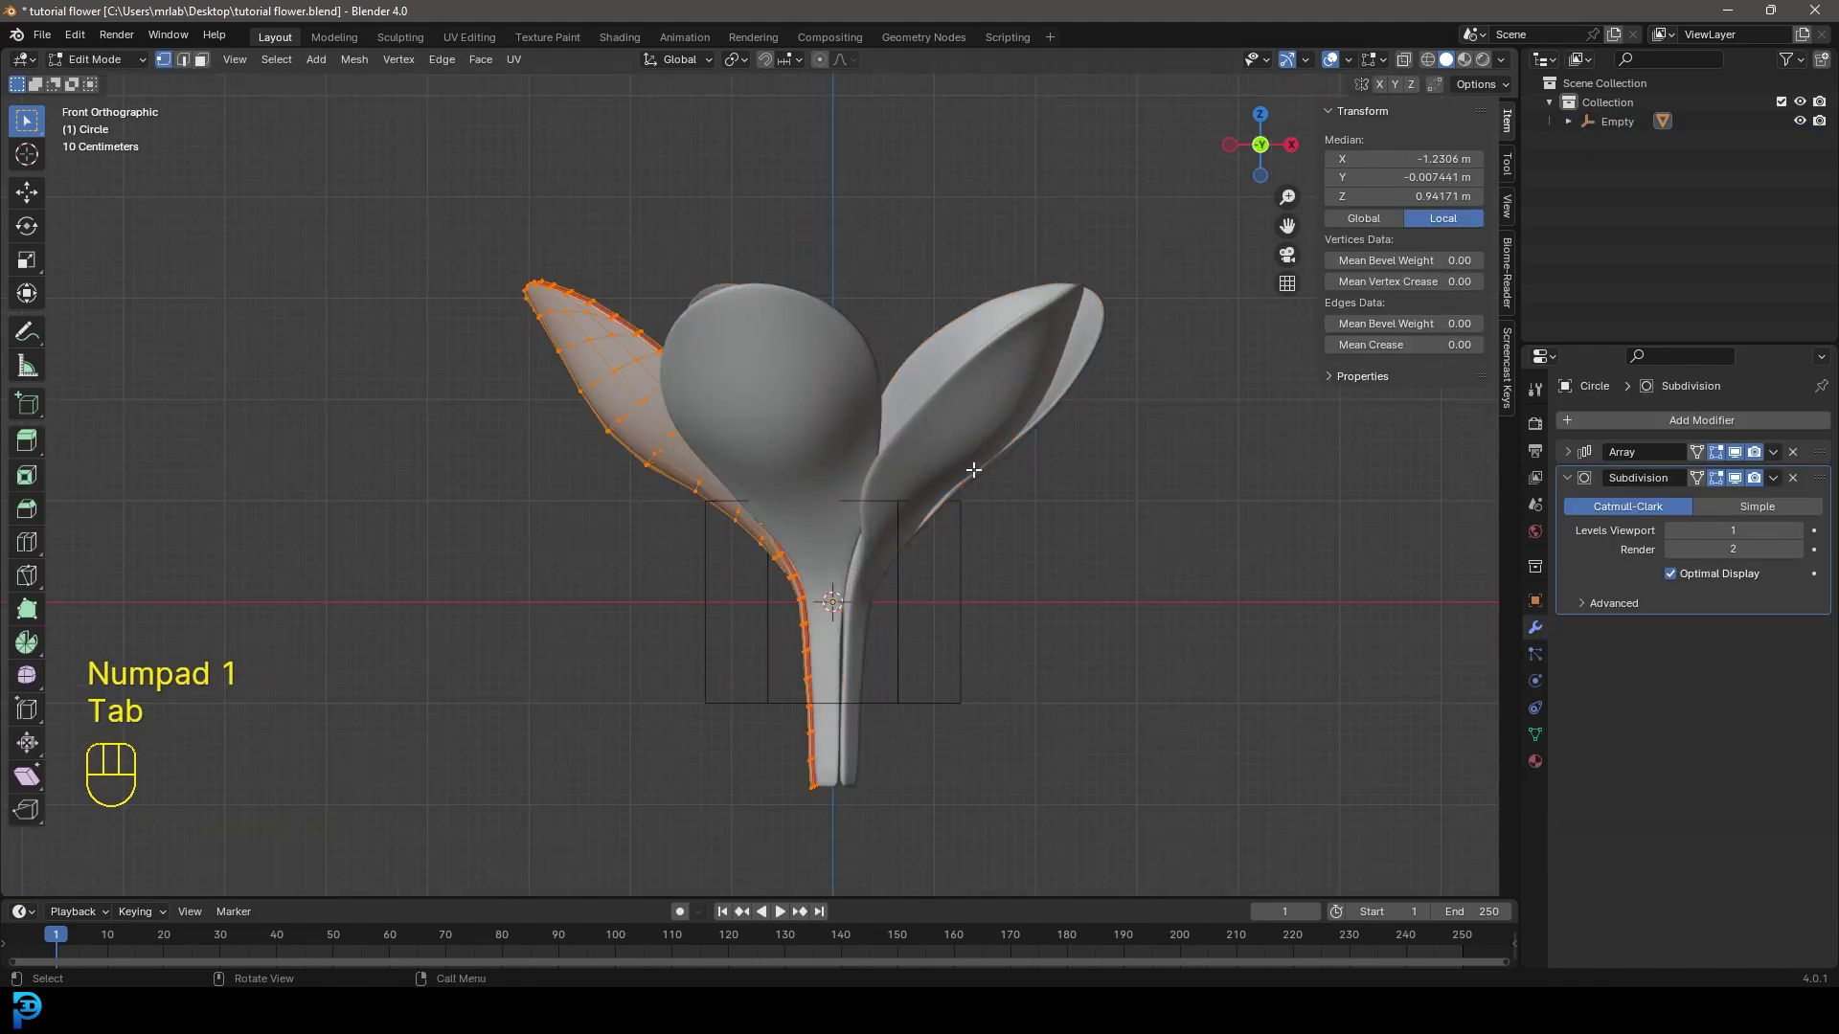
key("a")
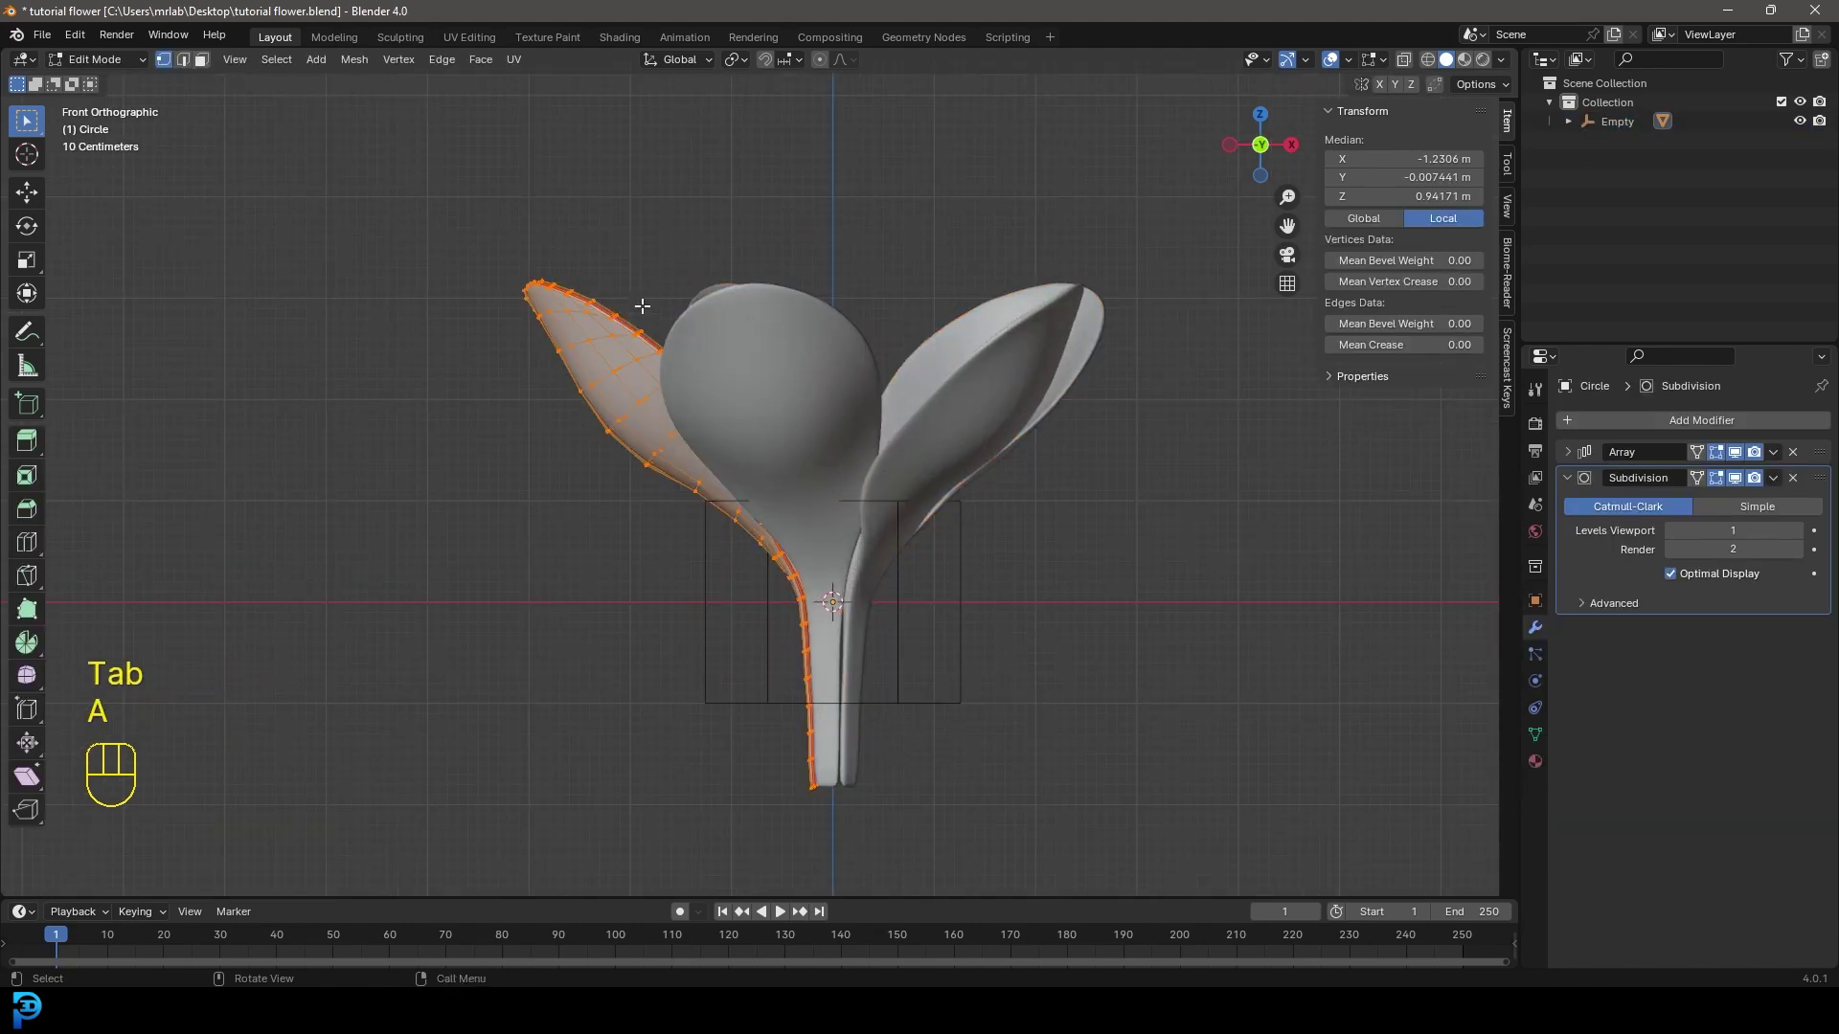
key("g")
key("z")
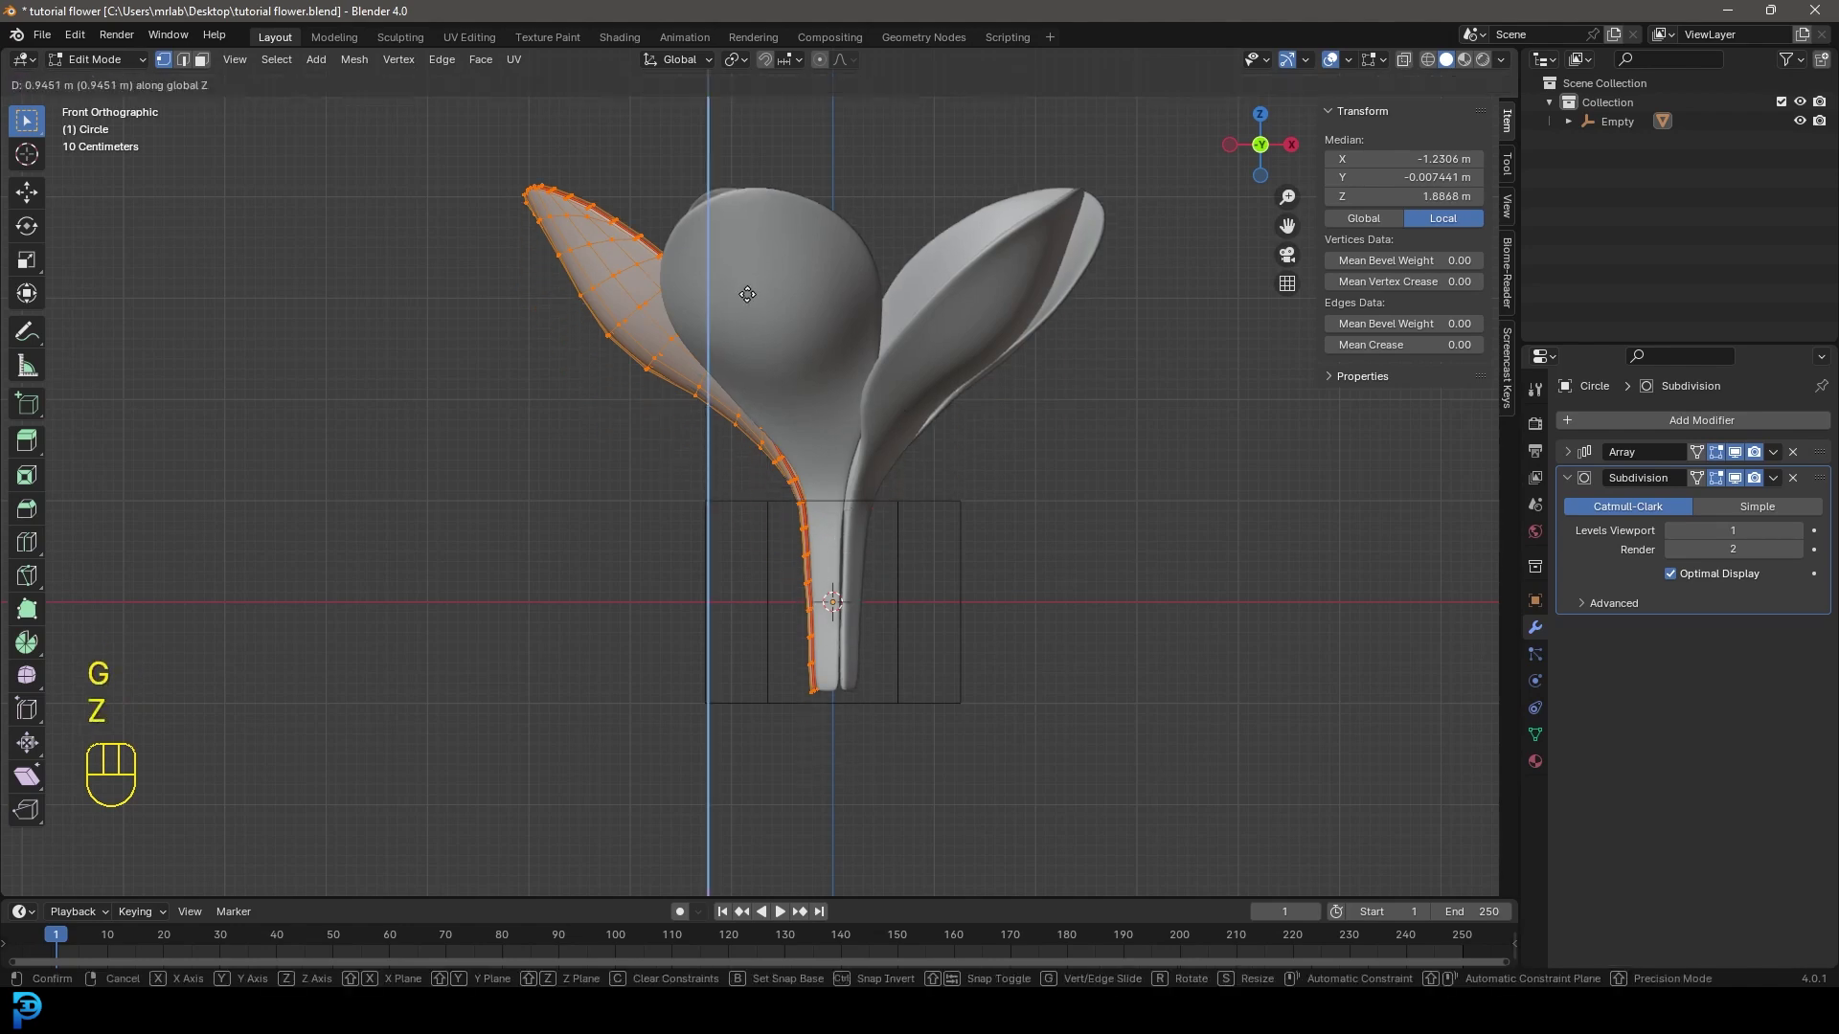
left_click(774, 225)
middle_click_drag(773, 225, 940, 705)
scroll(694, 452, "down", 4)
key("Tab")
Test-rotate the empty, including with trackball rotation, to check that the parented flower follows, and cancel both rotations
middle_click_drag(693, 452, 872, 456)
left_click(880, 467)
key("r")
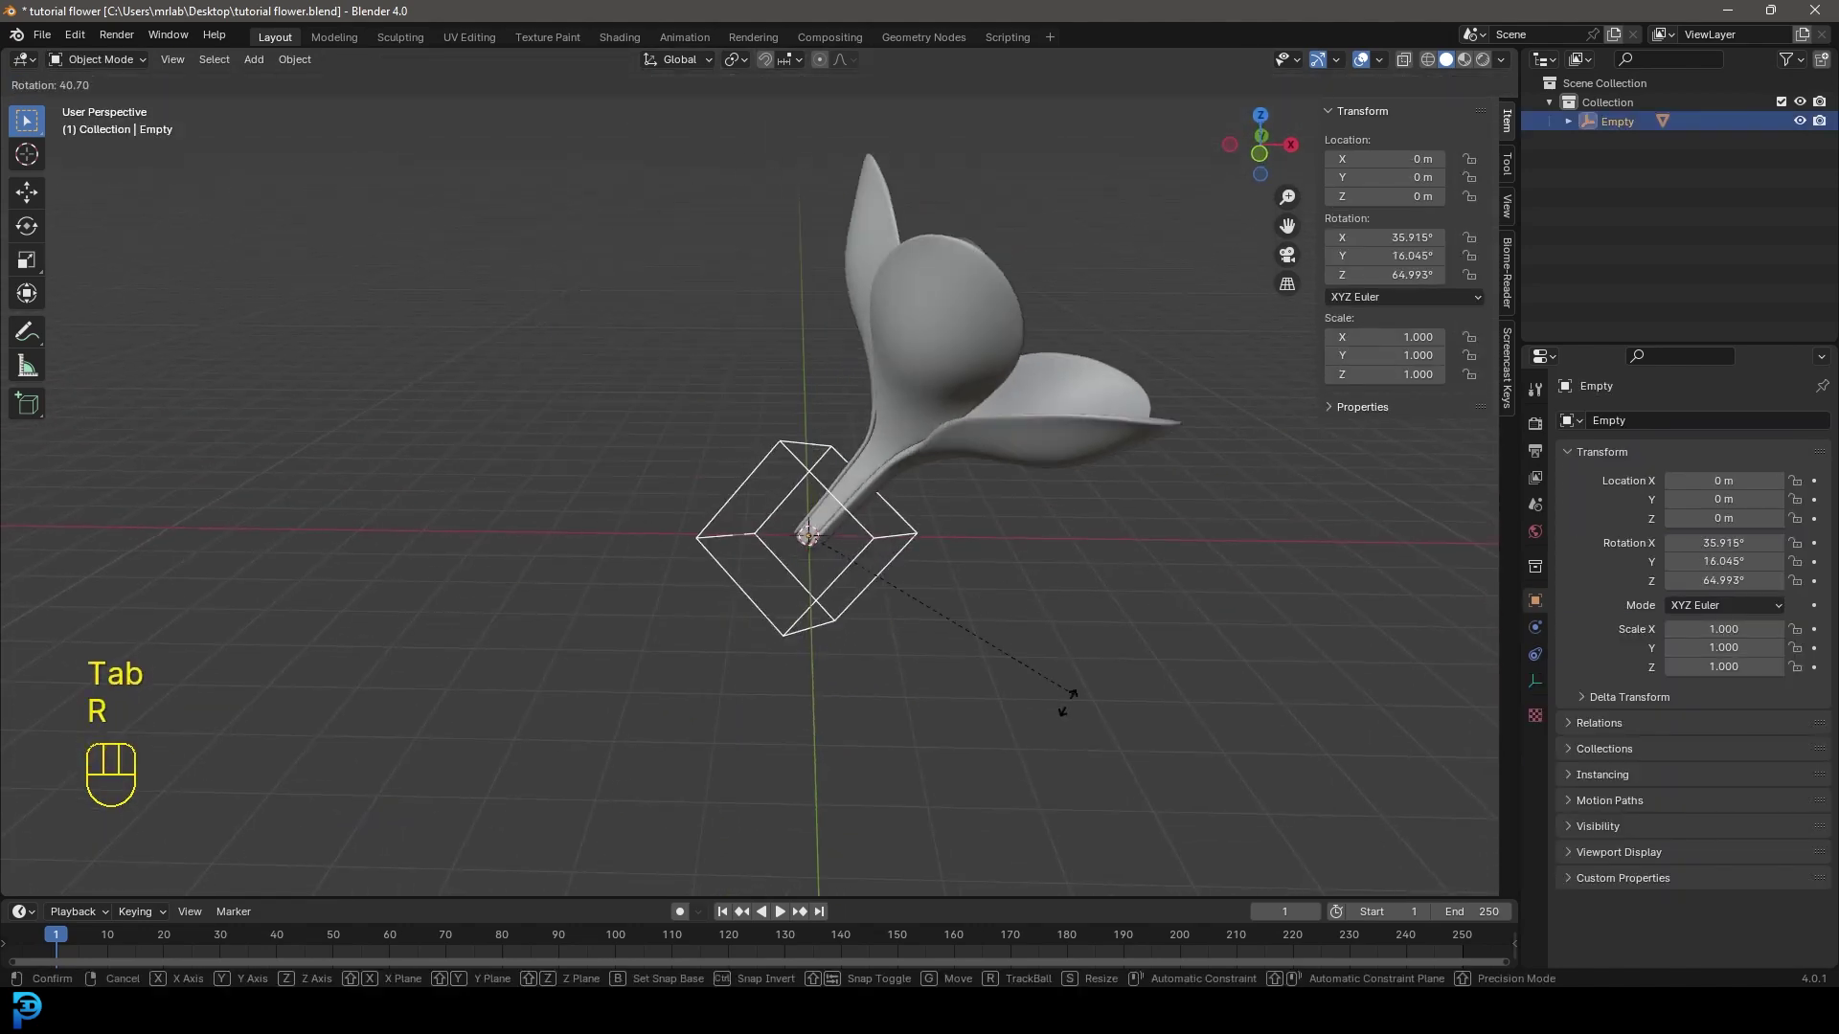
right_click(980, 405)
key("r")
key("r")
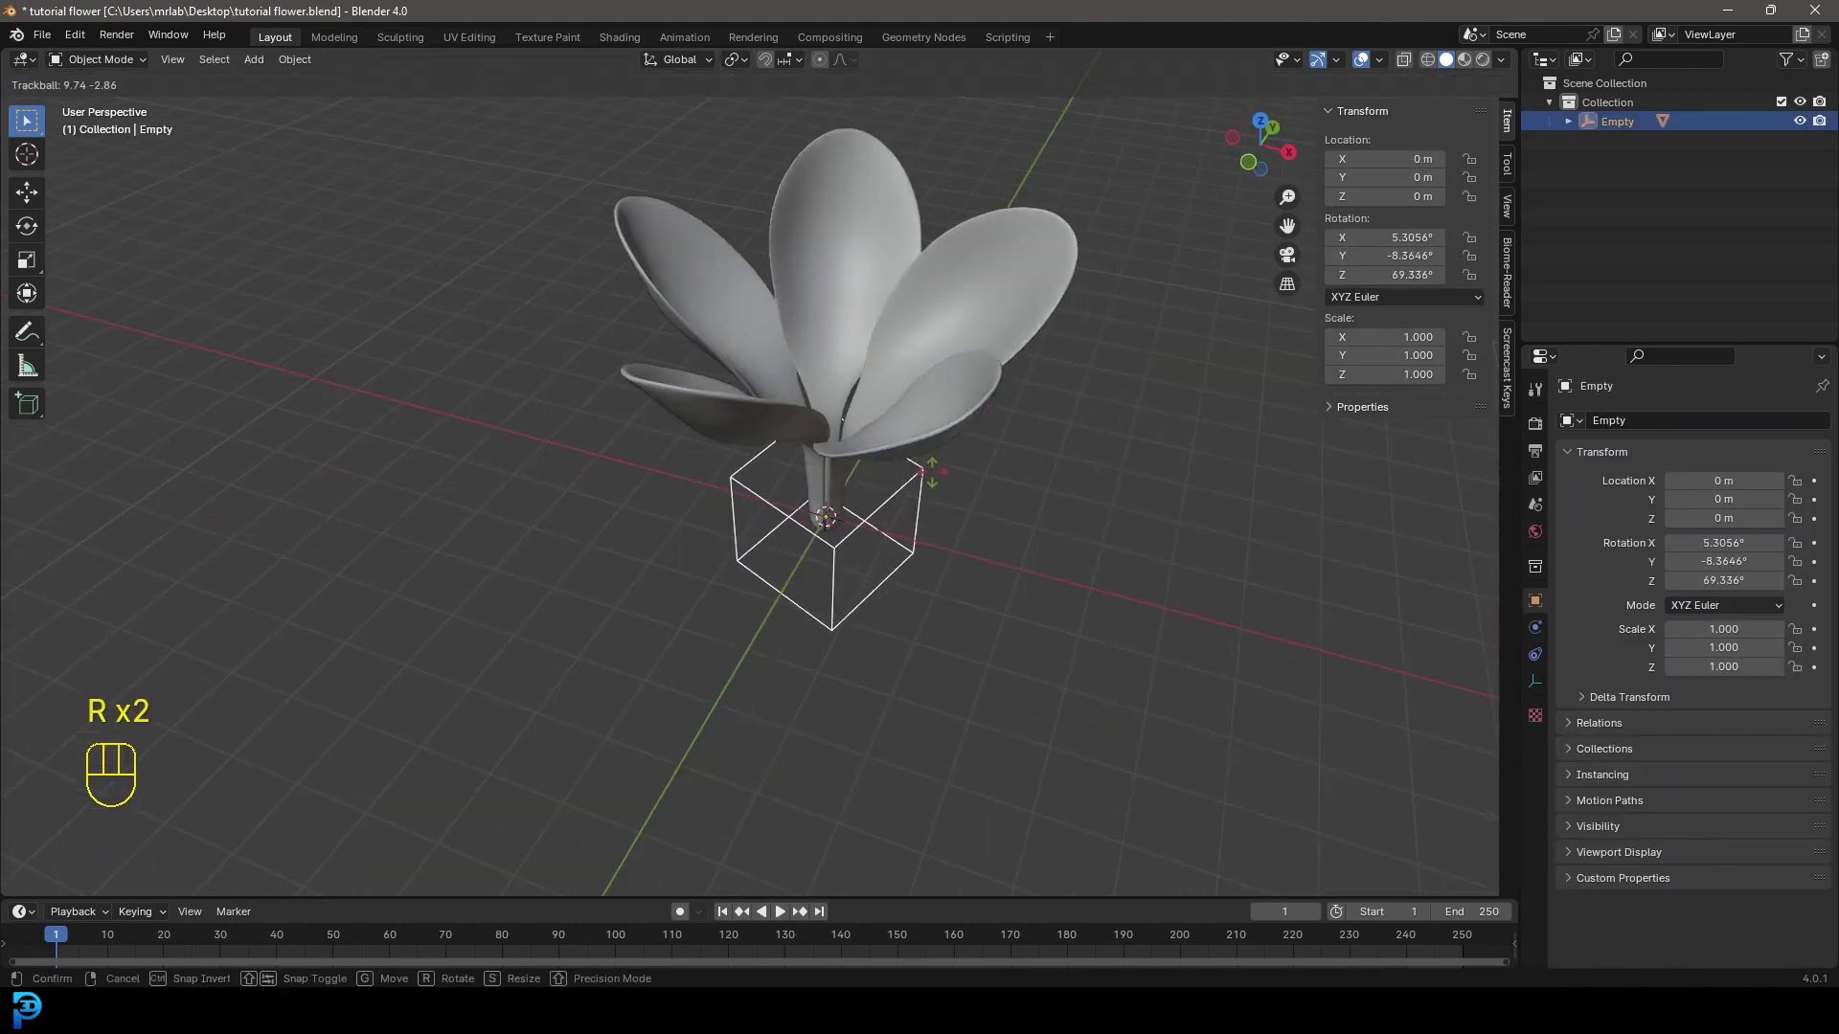
right_click(929, 527)
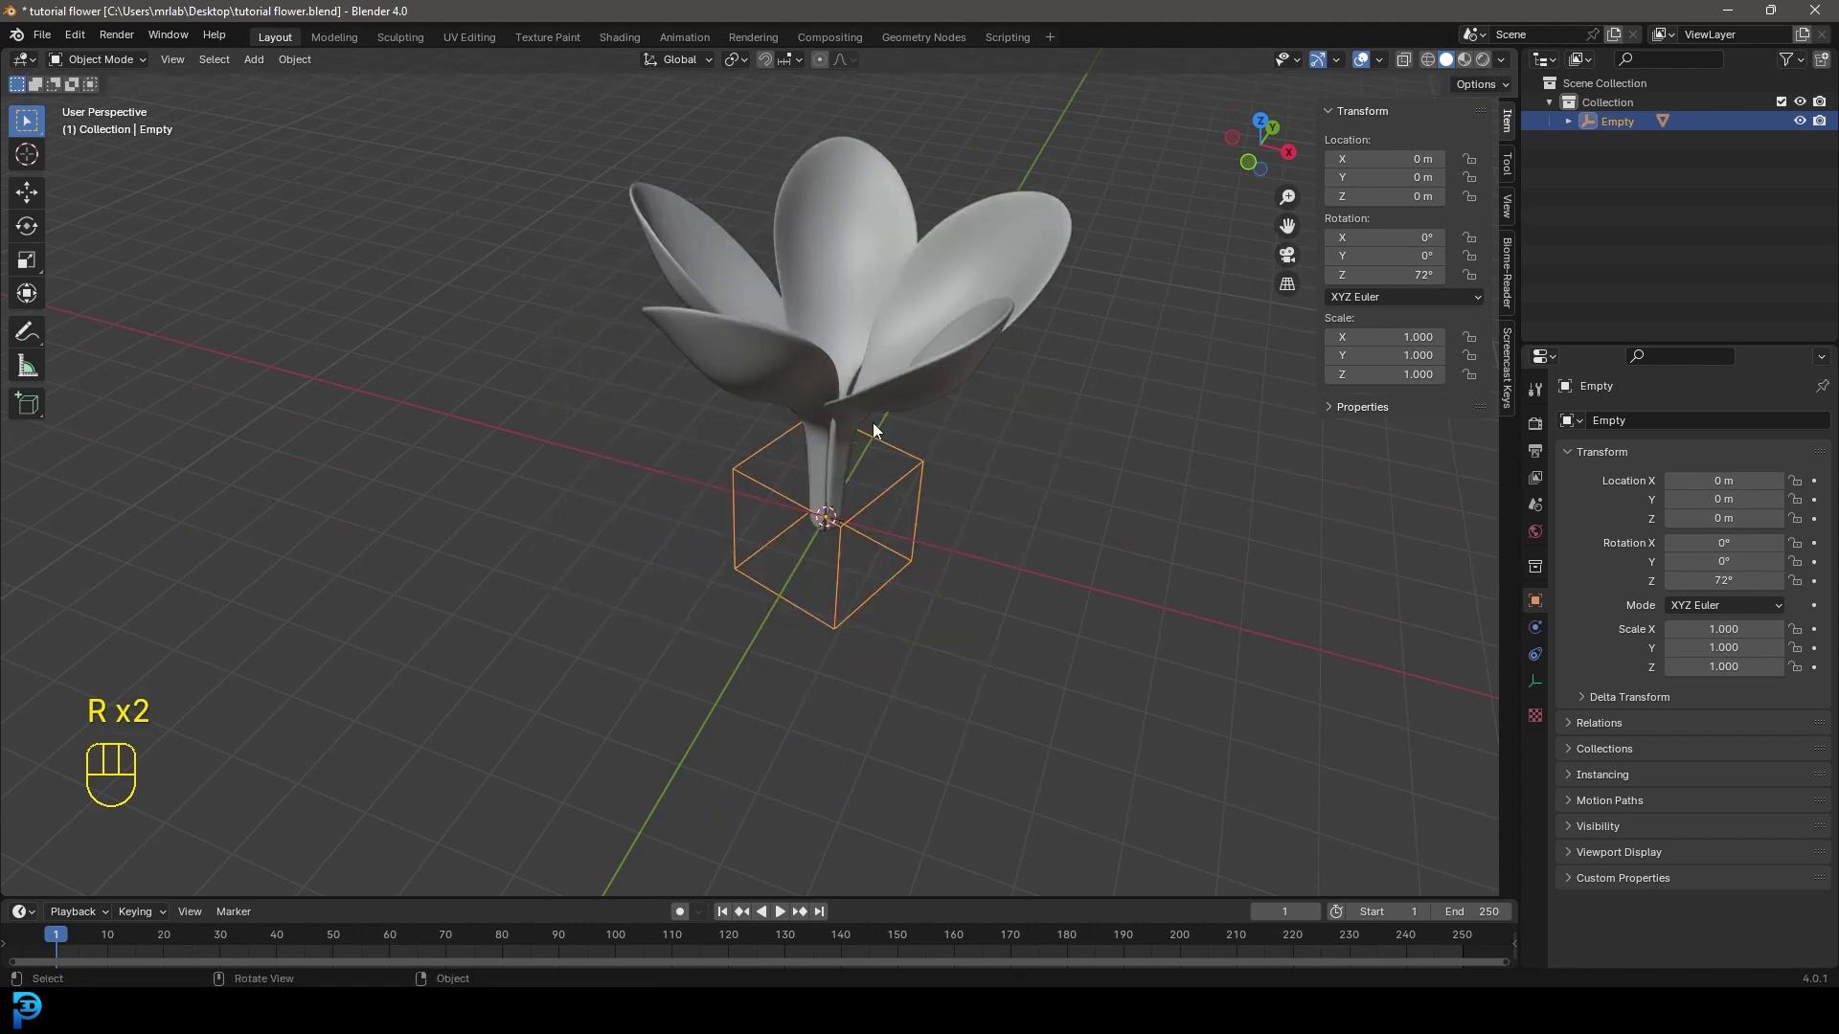
Select the edge vertices at the neck of the original petal in Edit Mode and try moving them
left_click(857, 303)
middle_click_drag(856, 301, 798, 455)
scroll(799, 455, "up", 2)
key("Tab")
scroll(838, 487, "up", 5)
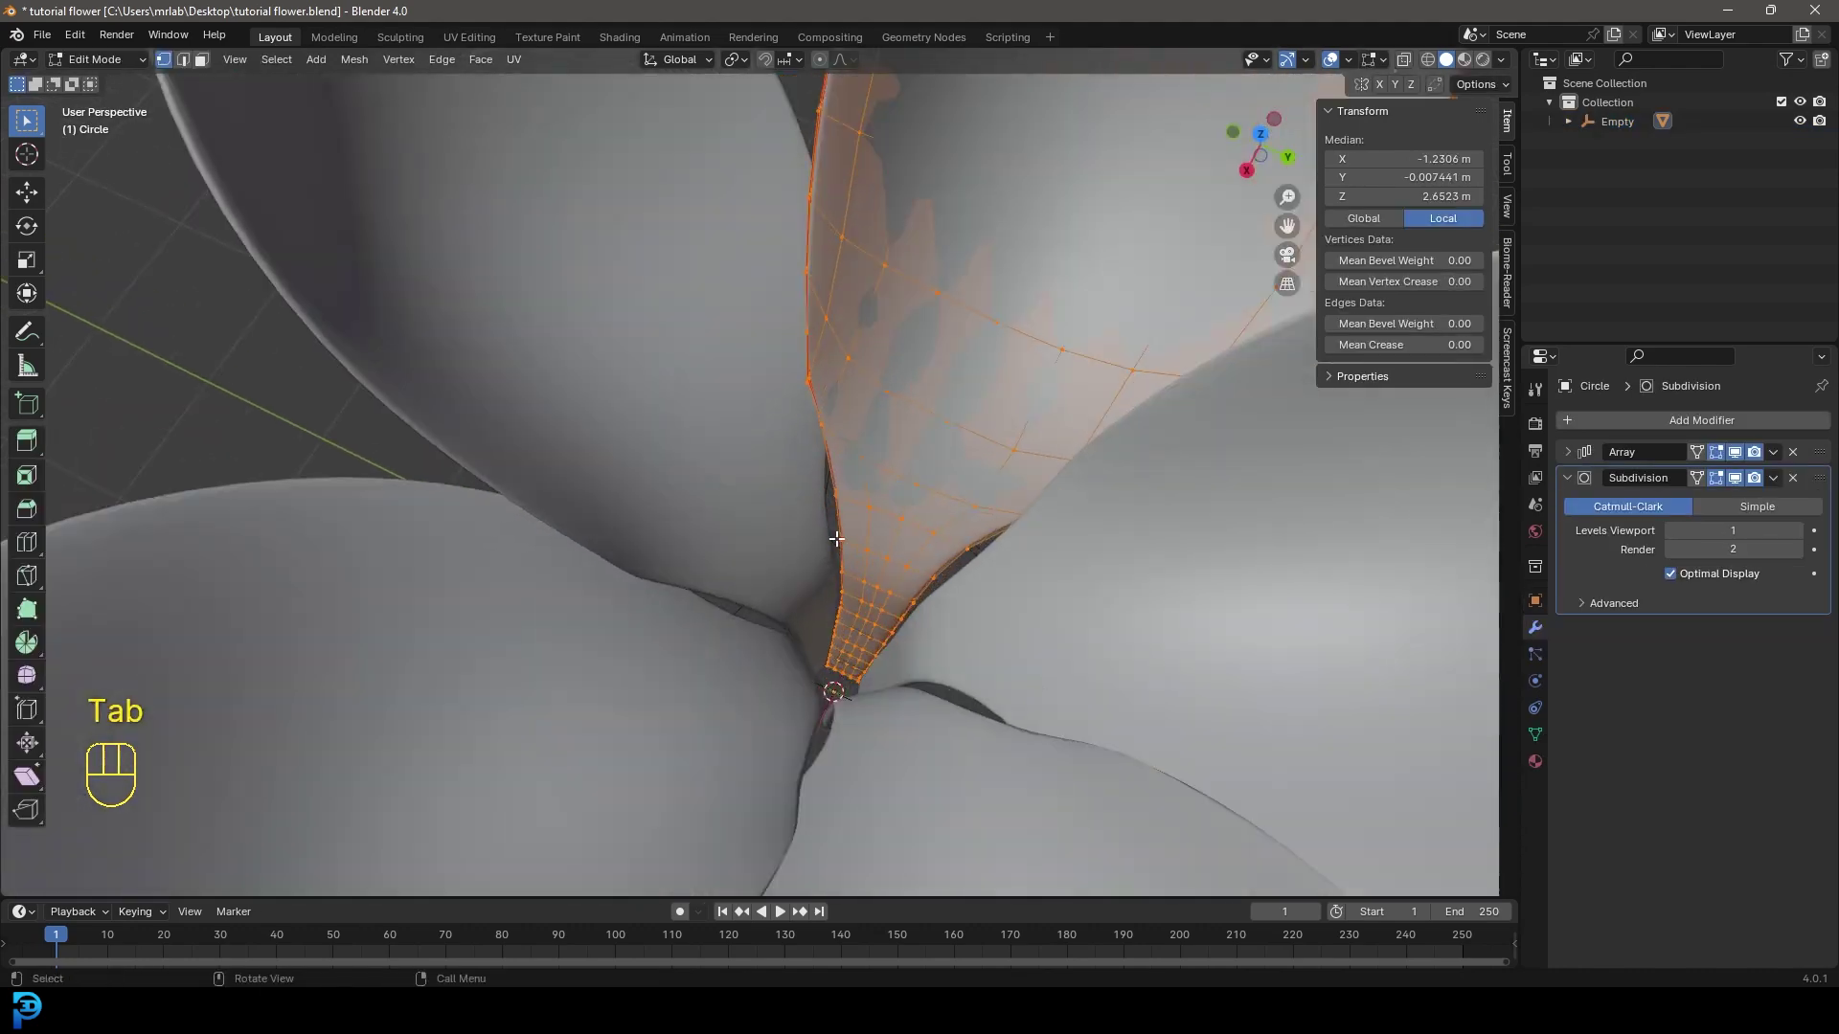
key("z")
left_click(838, 487)
key("z")
left_click(975, 479)
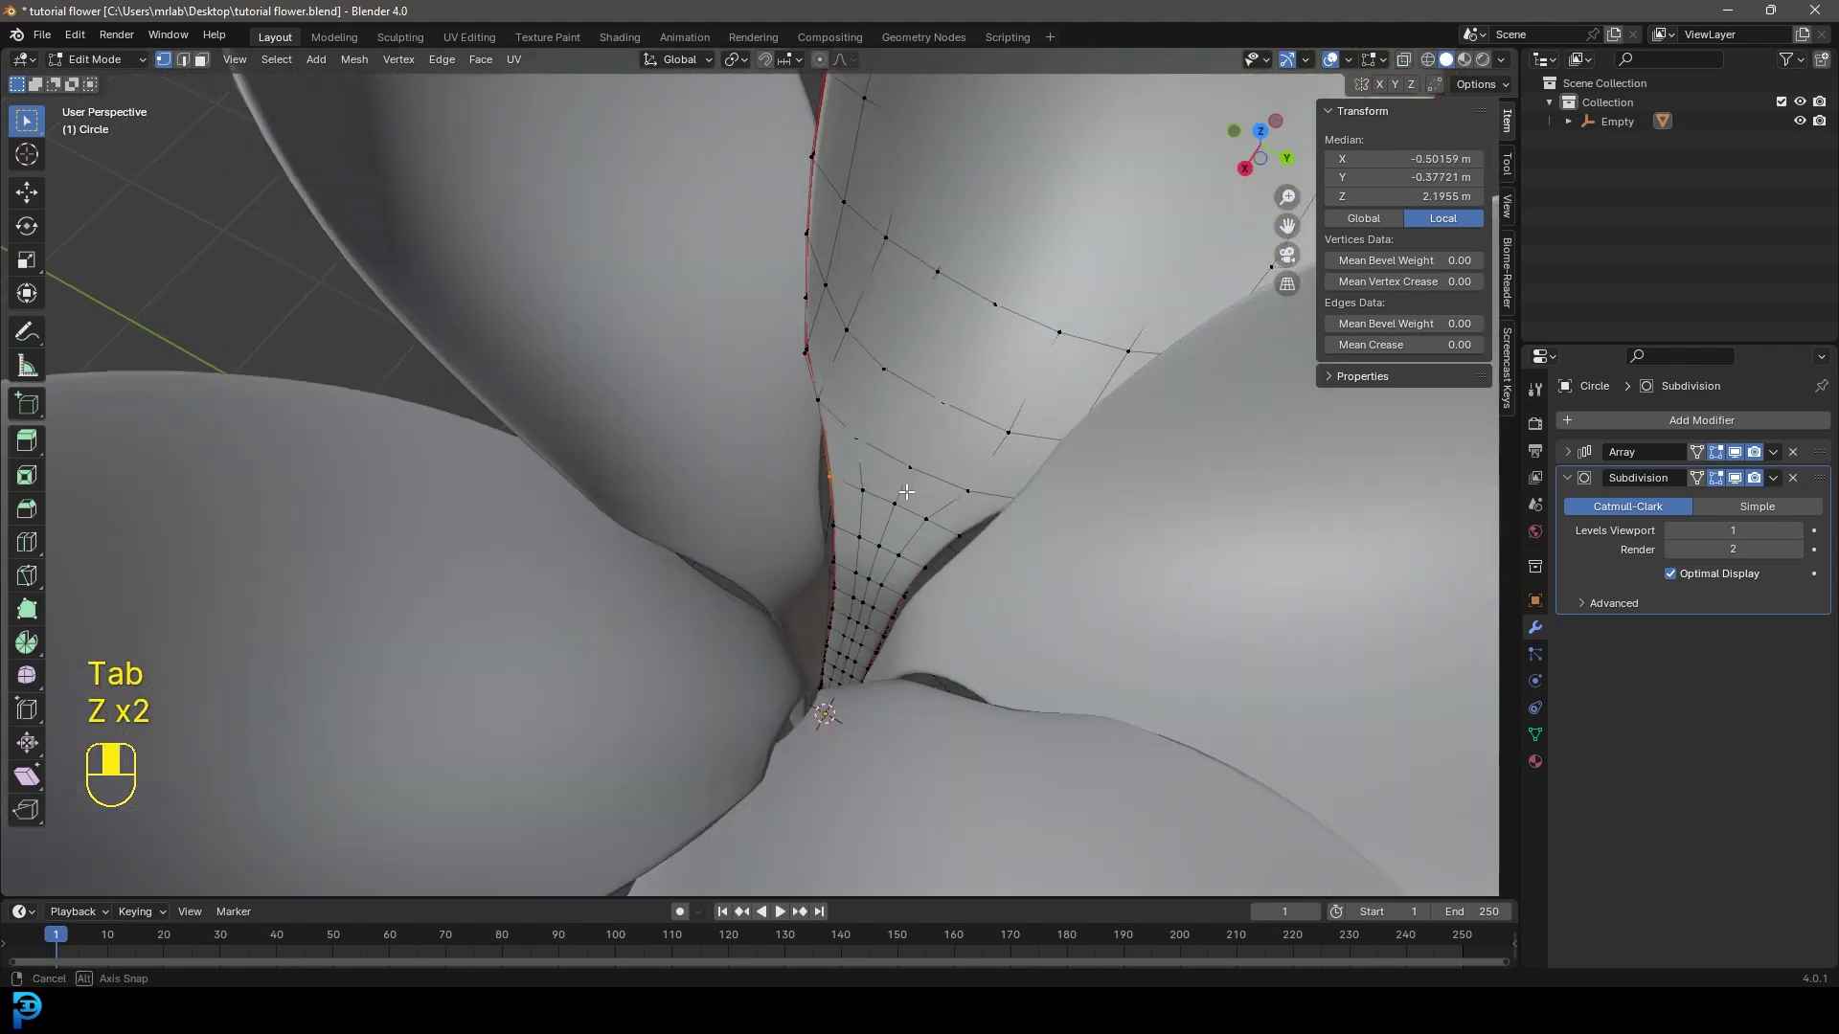
key("g")
left_click(892, 493)
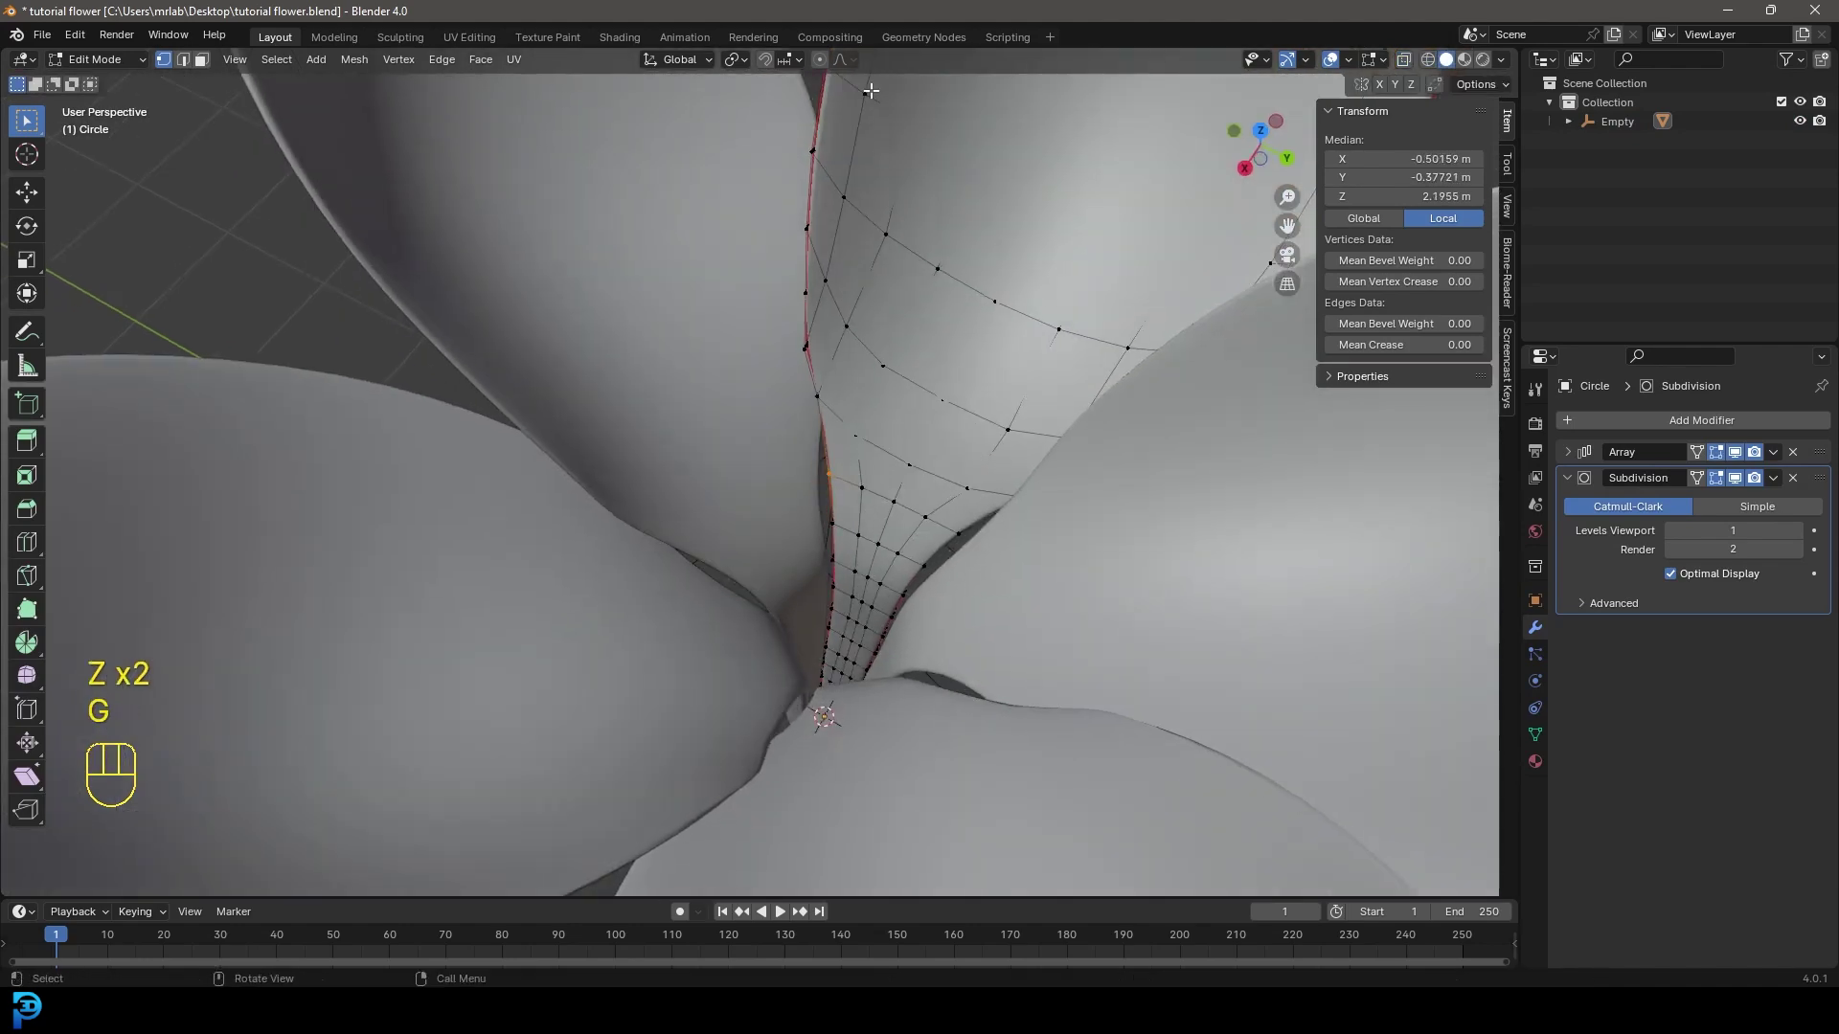
Turn on proportional editing and move the selected neck vertices to narrow the gap between adjacent petals
left_click(818, 62)
key("g")
right_click(878, 543)
middle_click_drag(861, 556, 925, 678)
key("g")
left_click(924, 698)
Move a single vertex at the petal's neck about 0.05 m with a proportional size of 0.683 m, and return to Object Mode
left_click(843, 589)
key("g")
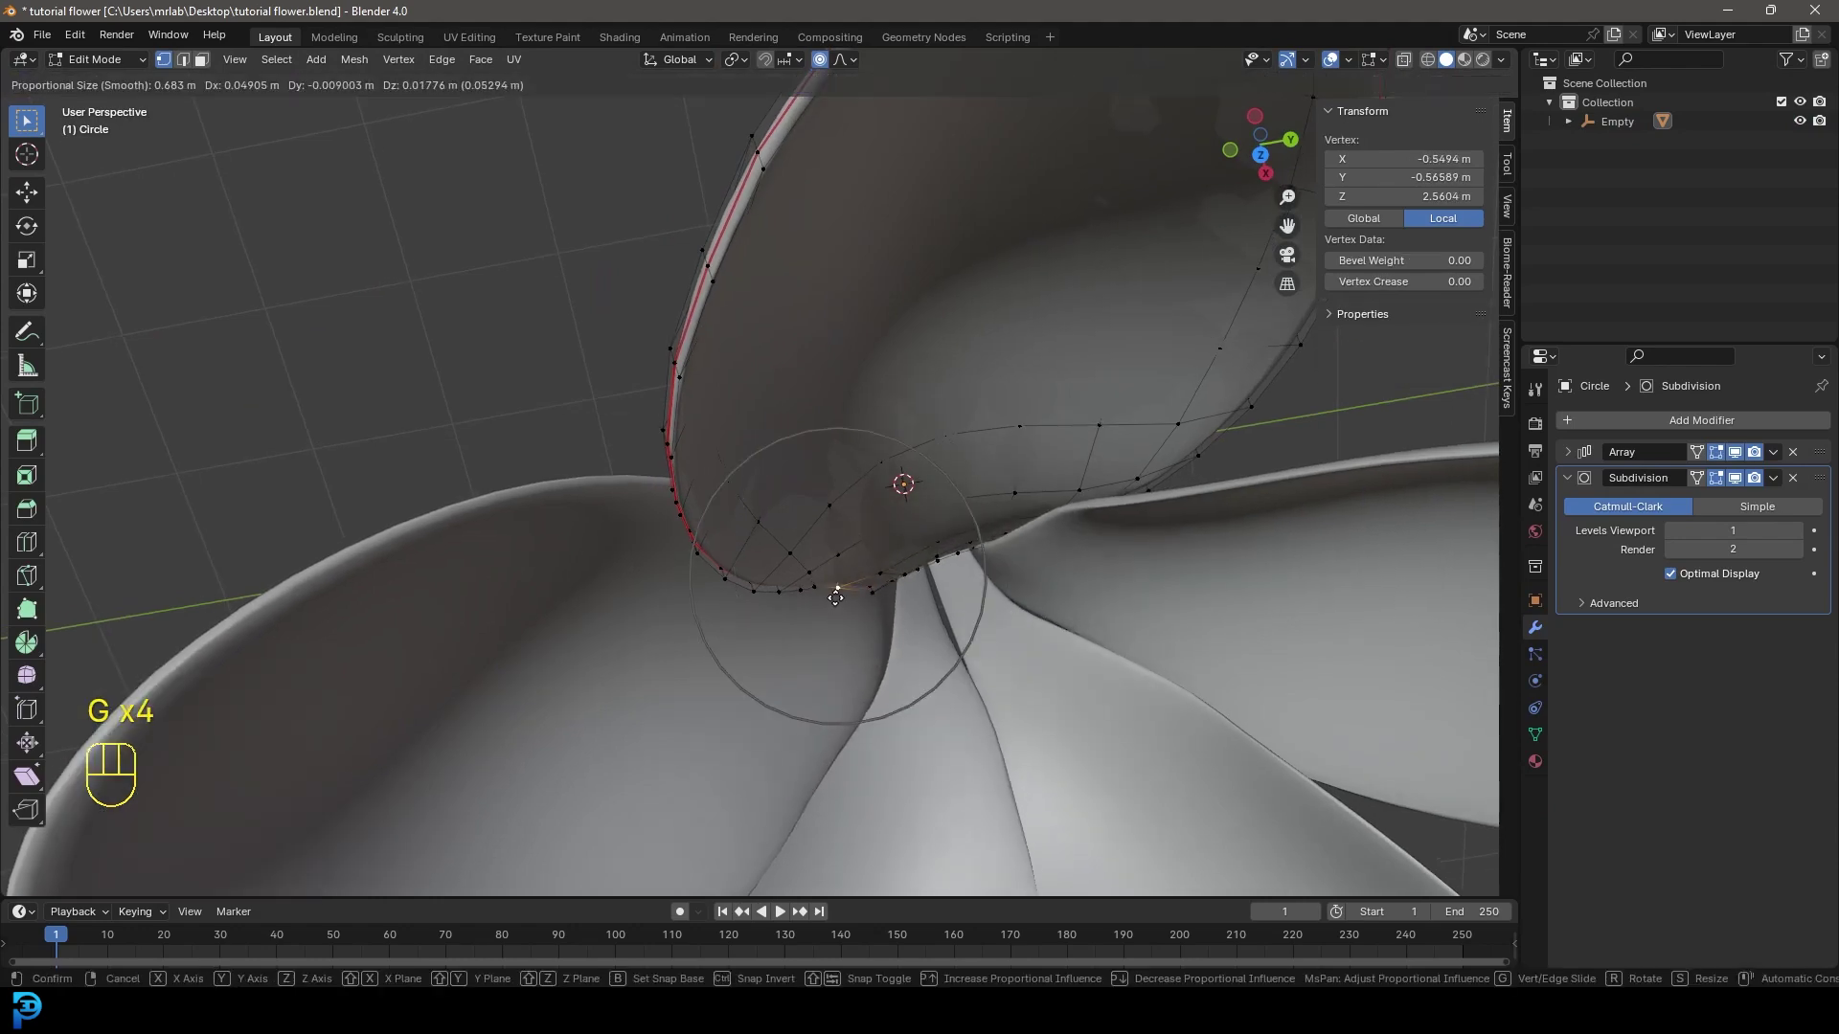
left_click(839, 601)
key("Tab")
View the whole flower from the front and save the Blender file
scroll(958, 536, "down", 7)
middle_click_drag(1034, 498, 1188, 304)
key("KP_1")
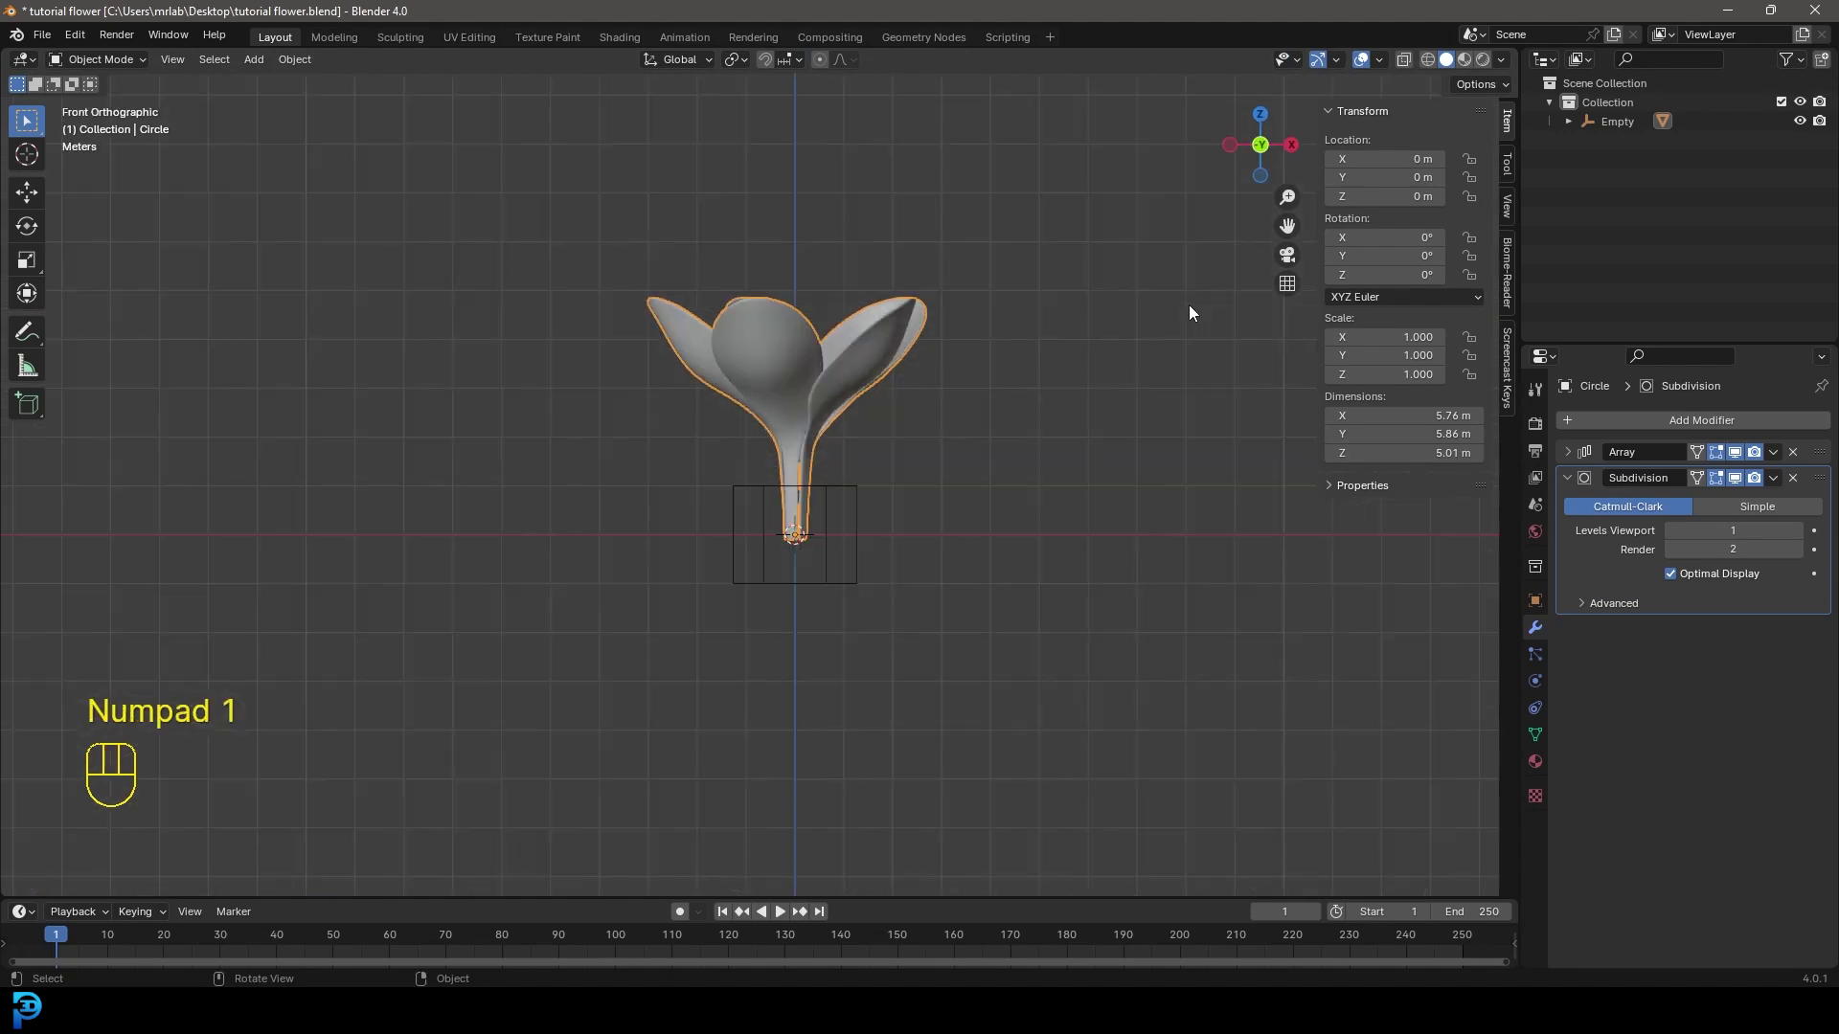
key("ctrl+s")
key("ctrl+s")
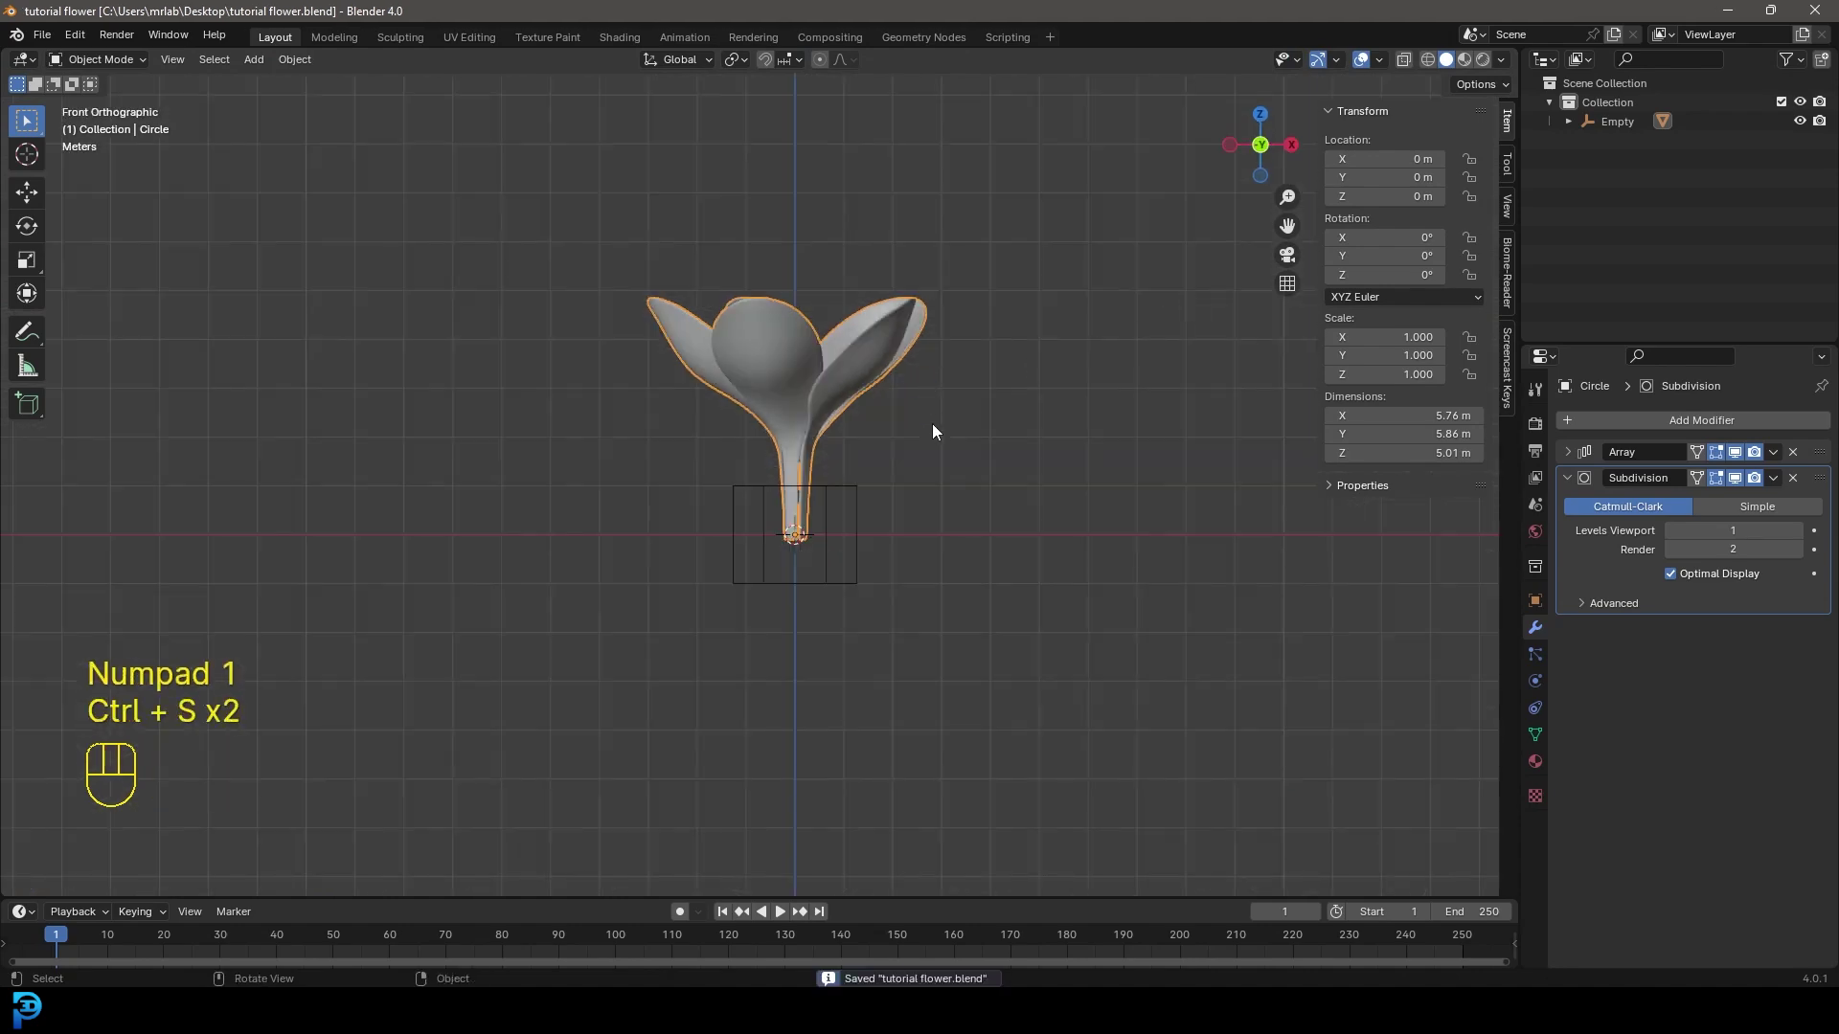
Duplicate the whole flower with its empty and move the copy about -11.8 m along the X axis
left_click_drag(983, 623, 728, 299)
key("shift+d")
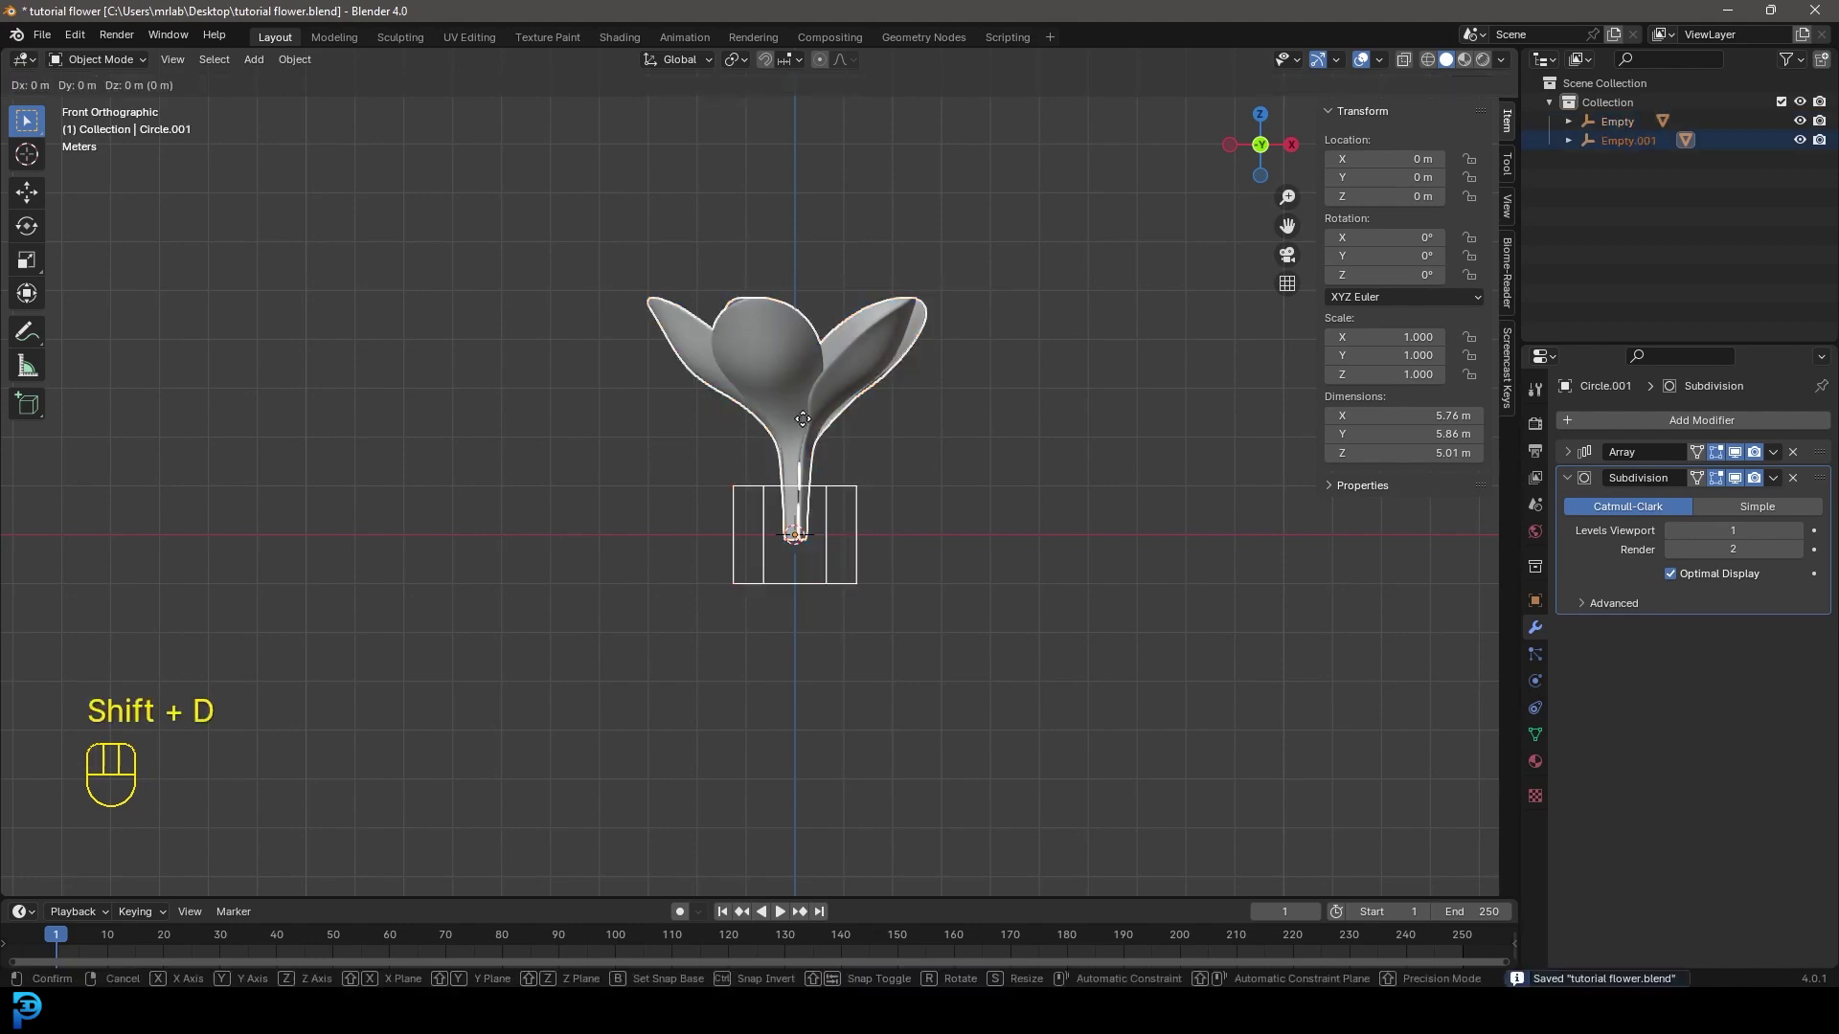
key("x")
left_click(213, 425)
Duplicate the original flower at nearly the same spot and rotate the copy -68.2° in the front view
middle_click_drag(364, 479, 606, 567, "shift")
left_click_drag(654, 686, 370, 221)
left_click_drag(671, 641, 343, 173)
middle_click_drag(685, 499, 642, 492, "shift")
key("shift+d")
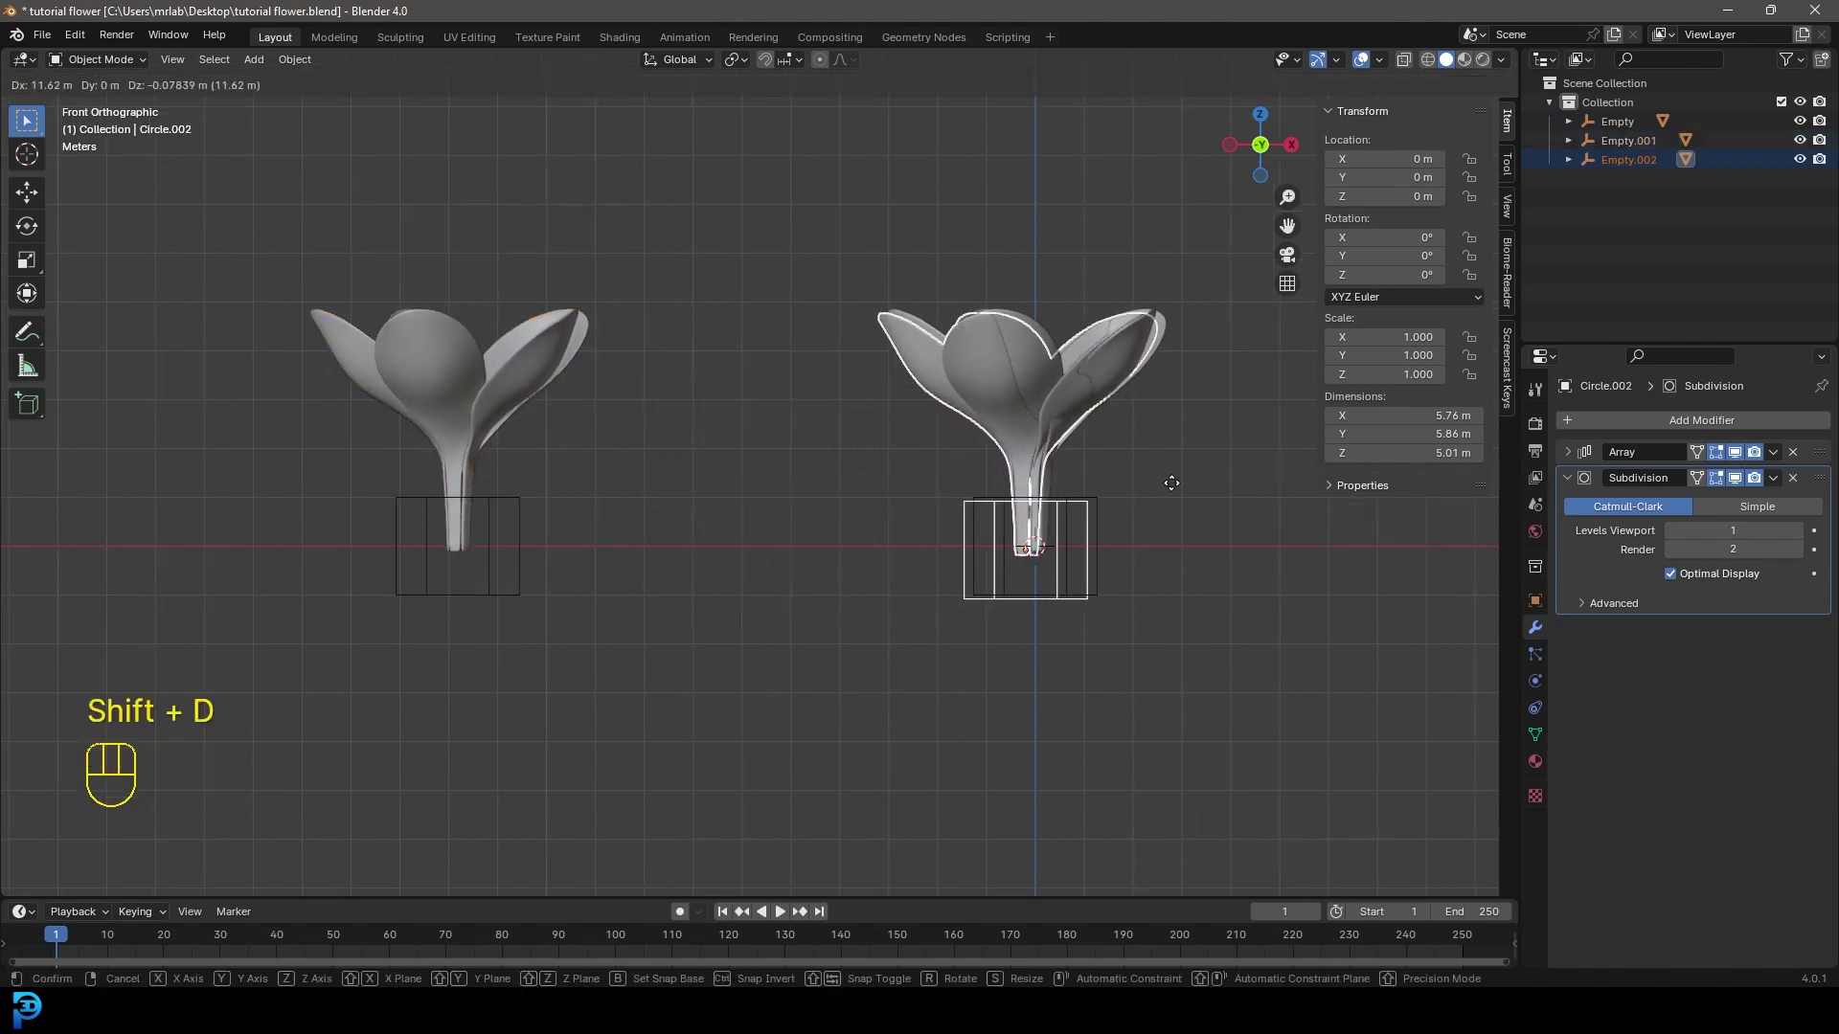
left_click(1186, 509)
key("r")
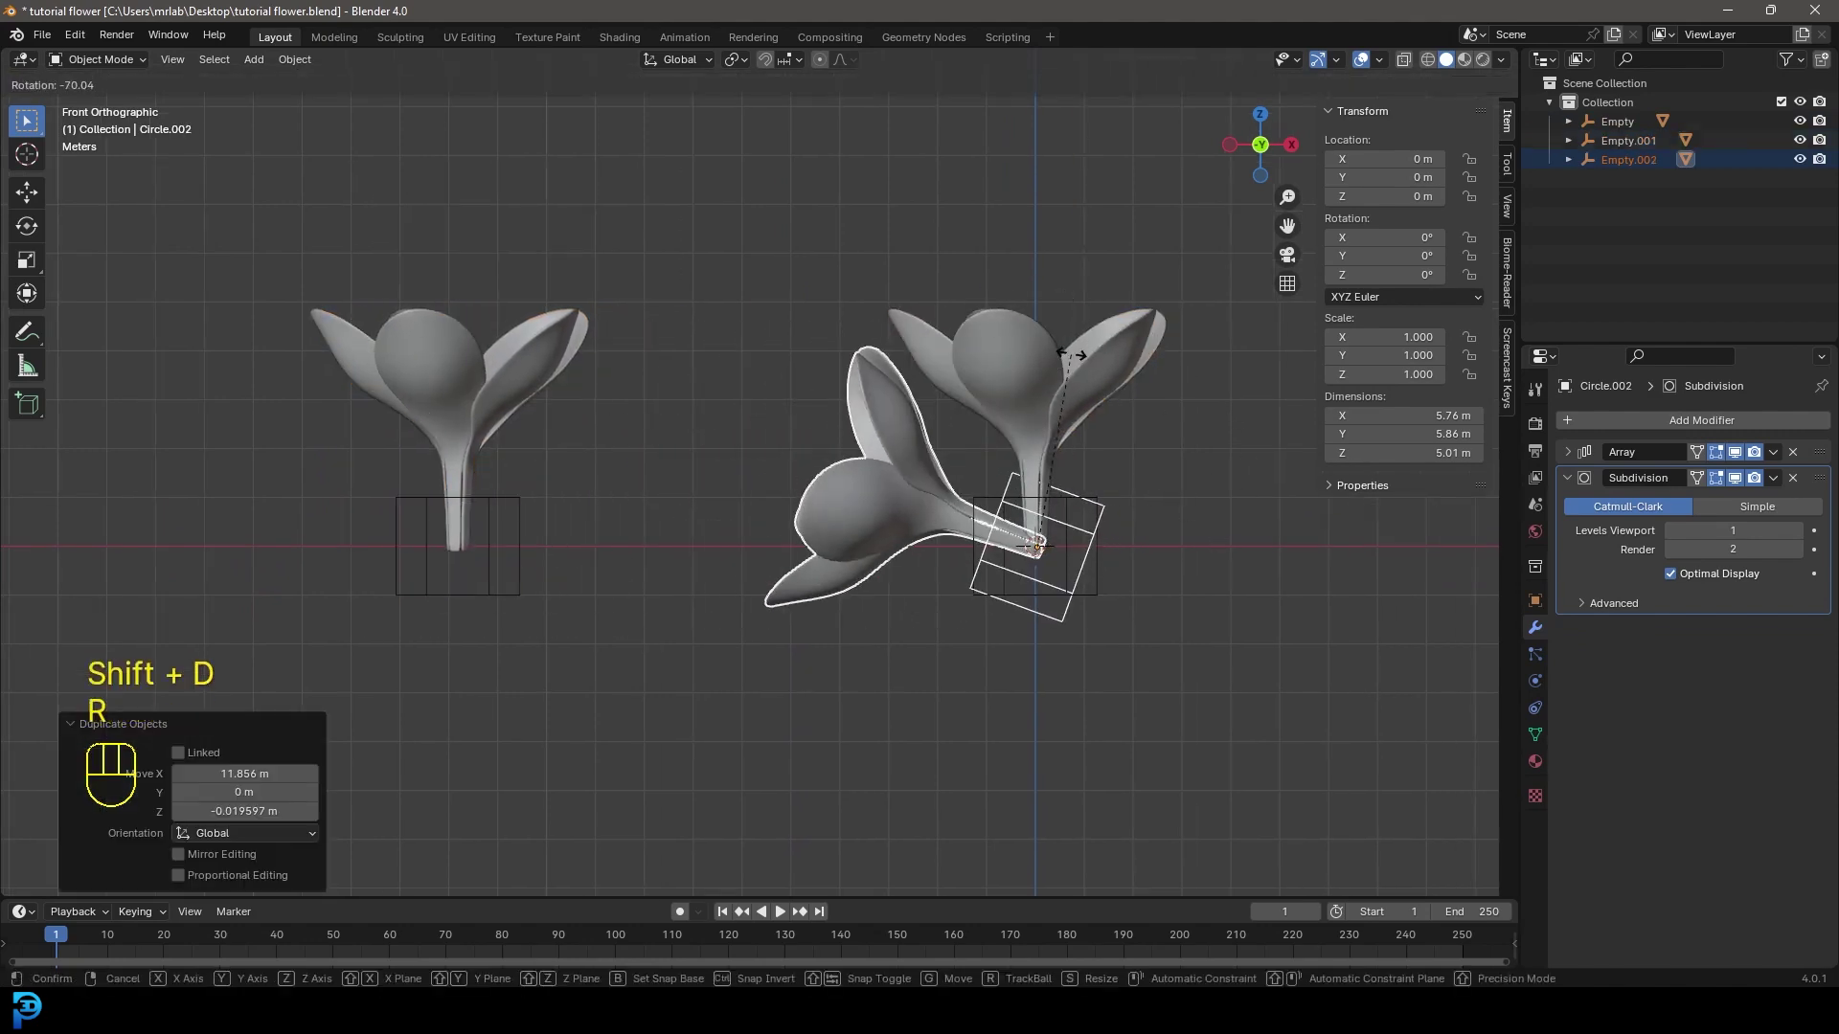
left_click(1077, 352)
middle_click_drag(1077, 352, 837, 586)
Duplicate the tilted flower in place and rotate the new copy 132° in the front view to the other side
key("KP_1")
key("shift+d")
key("r")
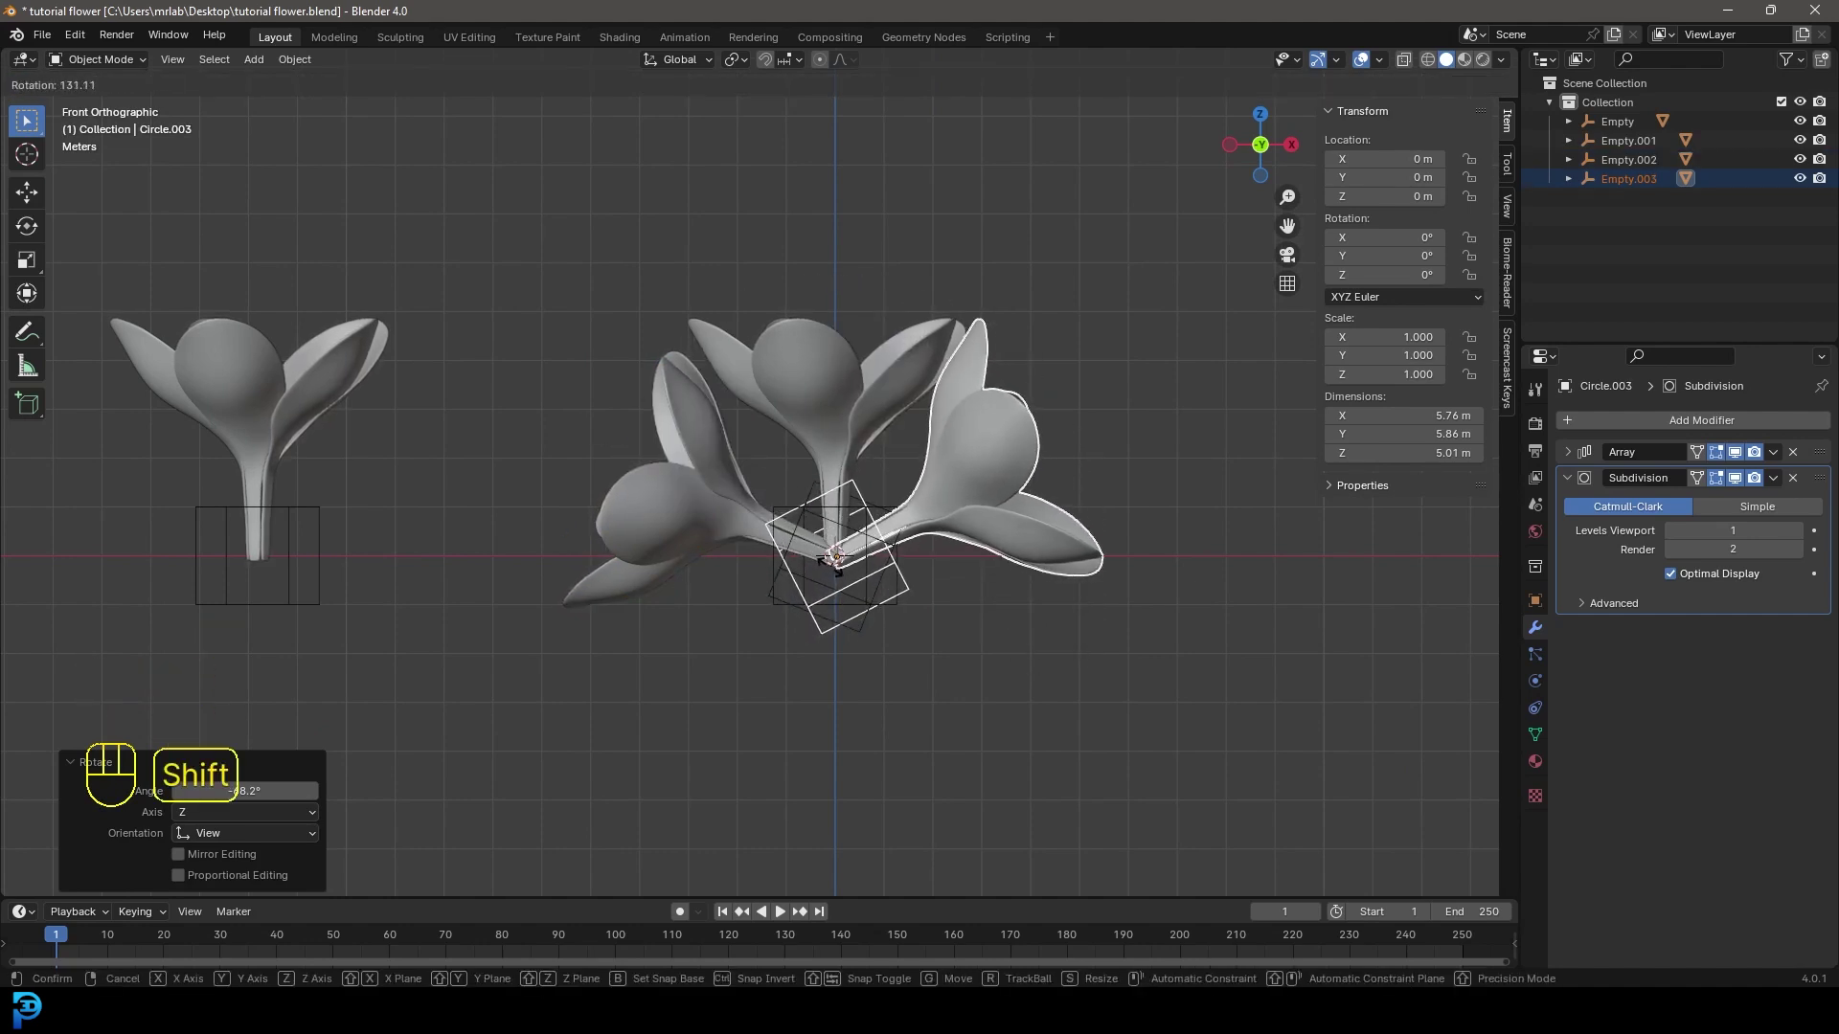
left_click(828, 559)
Duplicate the latest flower in place and rotate the copy 88.8° in the top view
key("KP_7")
key("shift+d")
key("r")
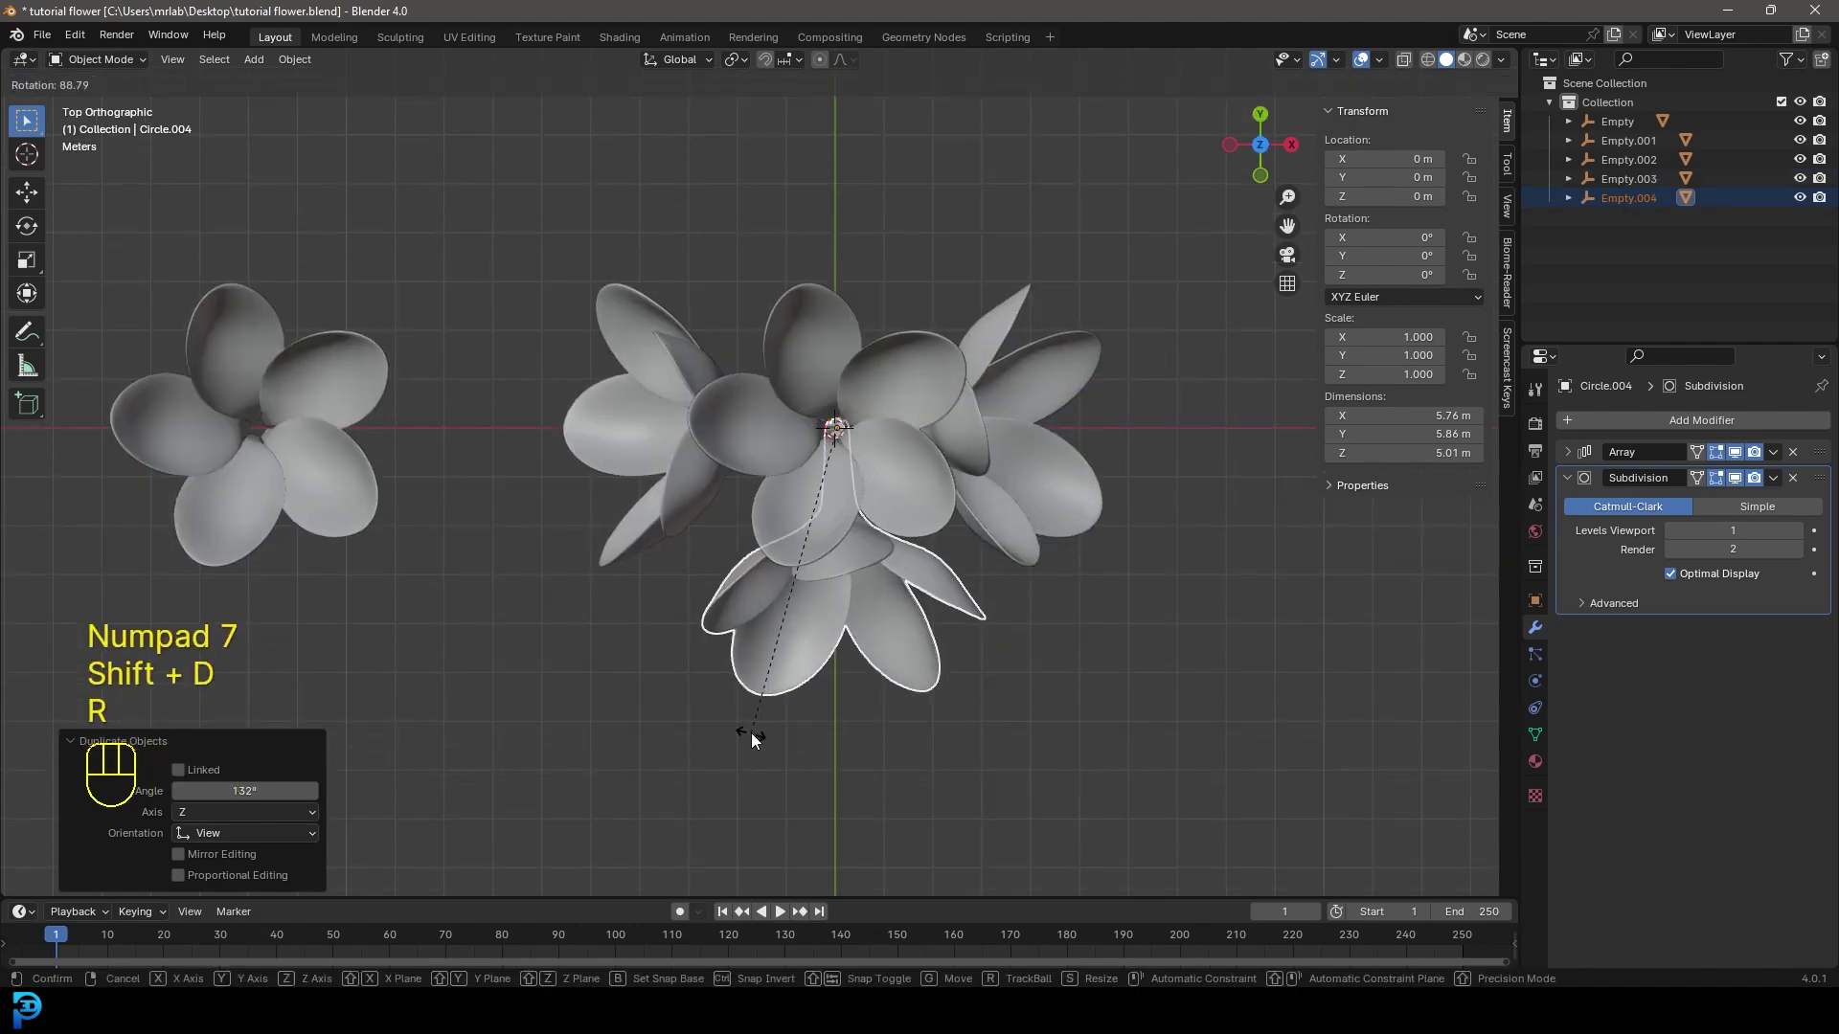
left_click(745, 736)
Duplicate the latest flower, rotate the copy to the opposite side of the cluster, and turn it 38.3° about its local Z axis
key("shift+d")
key("r")
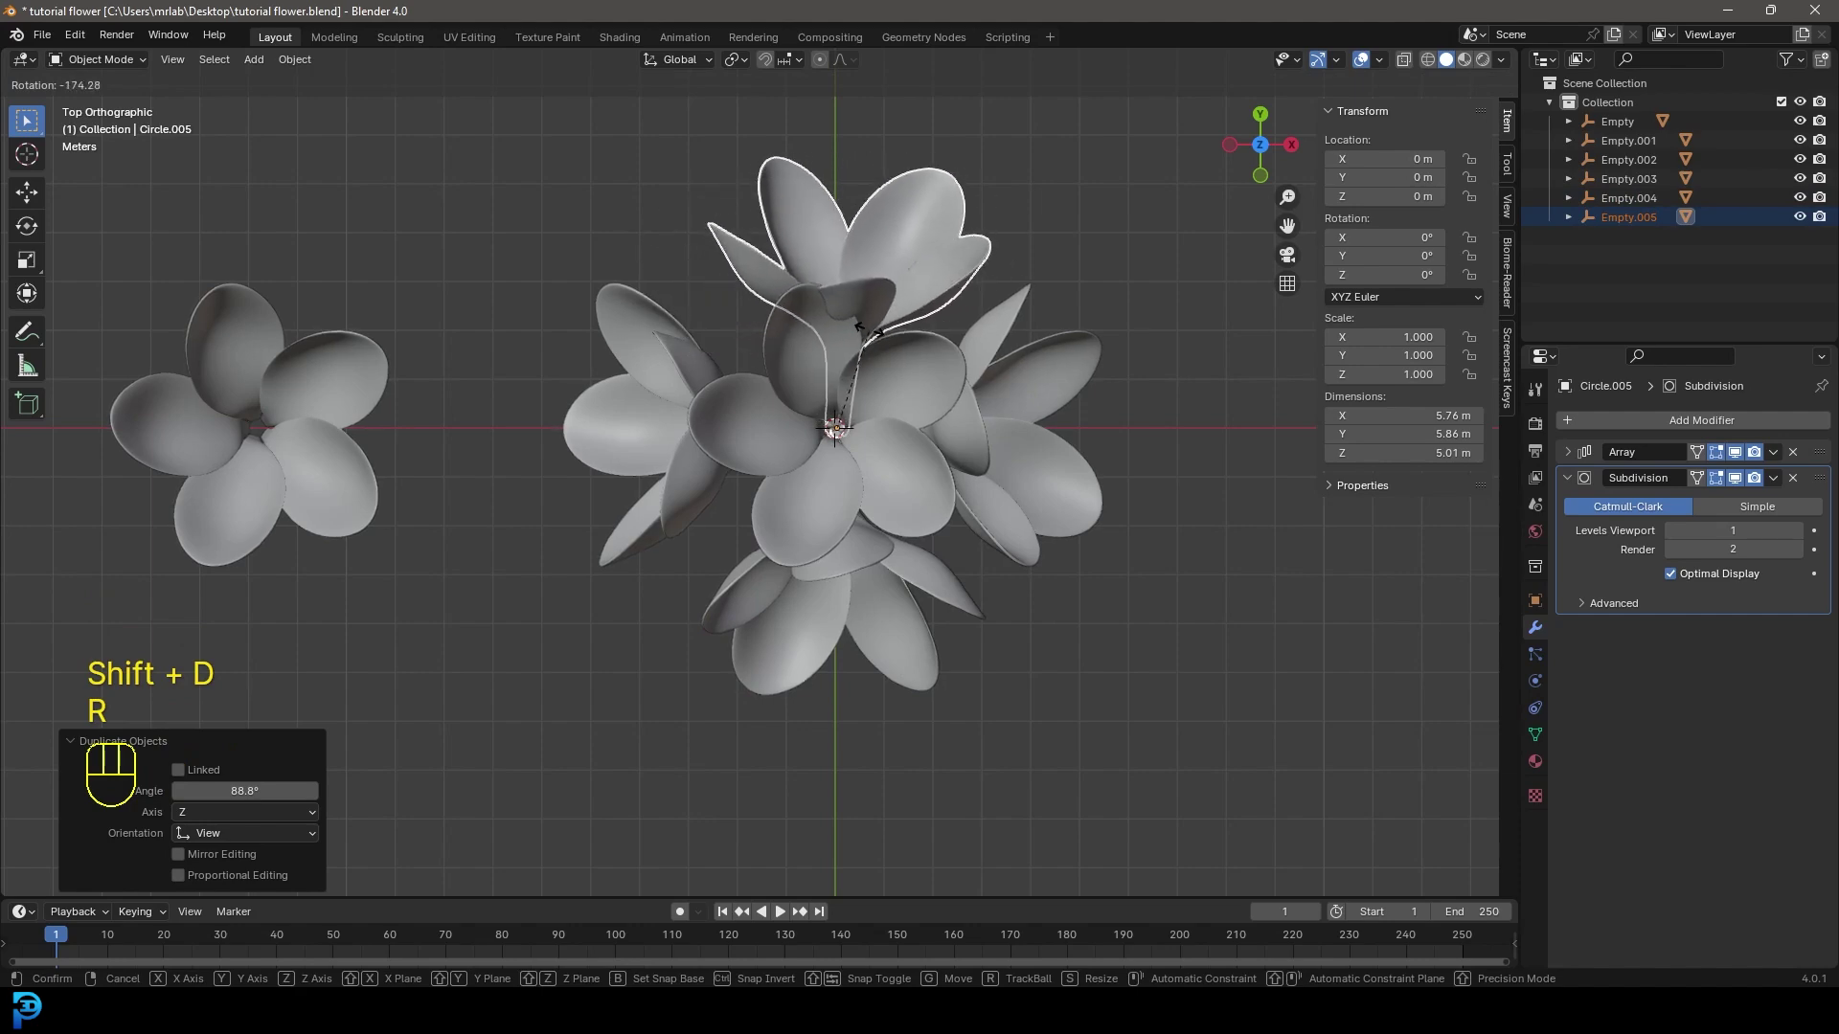
left_click(862, 326)
key("alt+a")
middle_click_drag(862, 326, 941, 256)
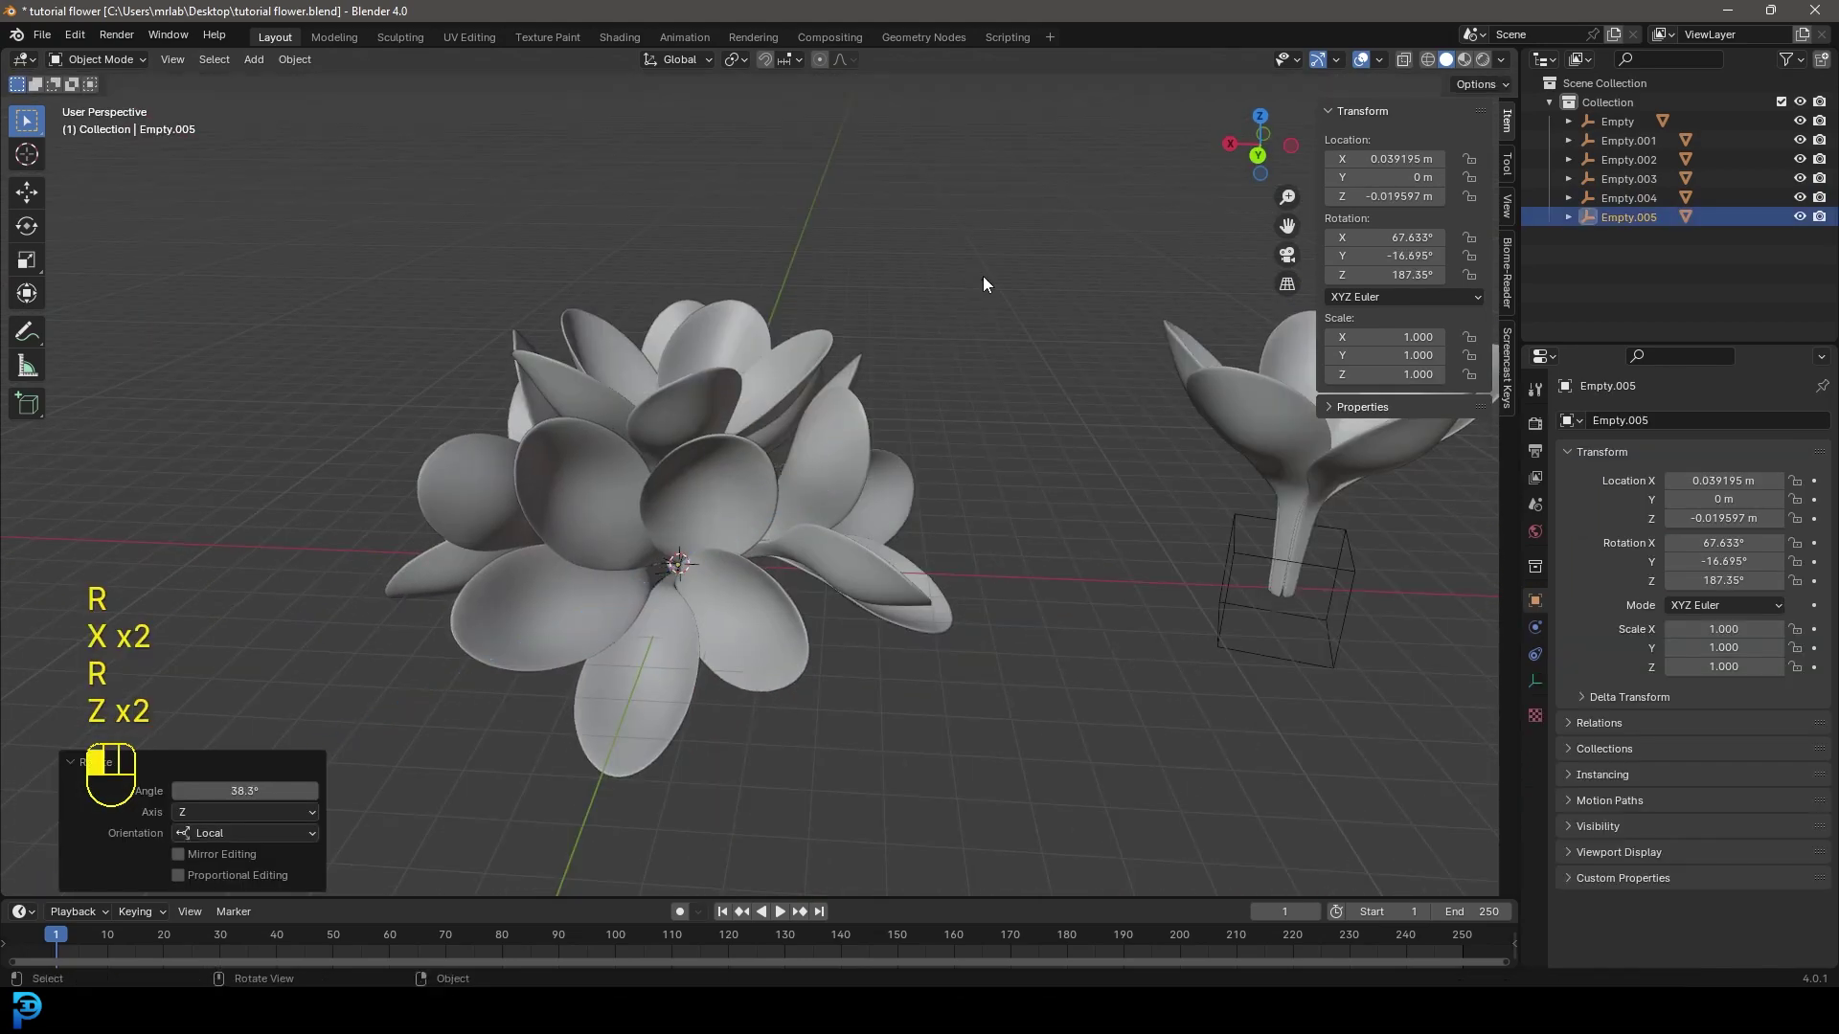
middle_click_drag(983, 283, 614, 522)
scroll(614, 522, "down", 3)
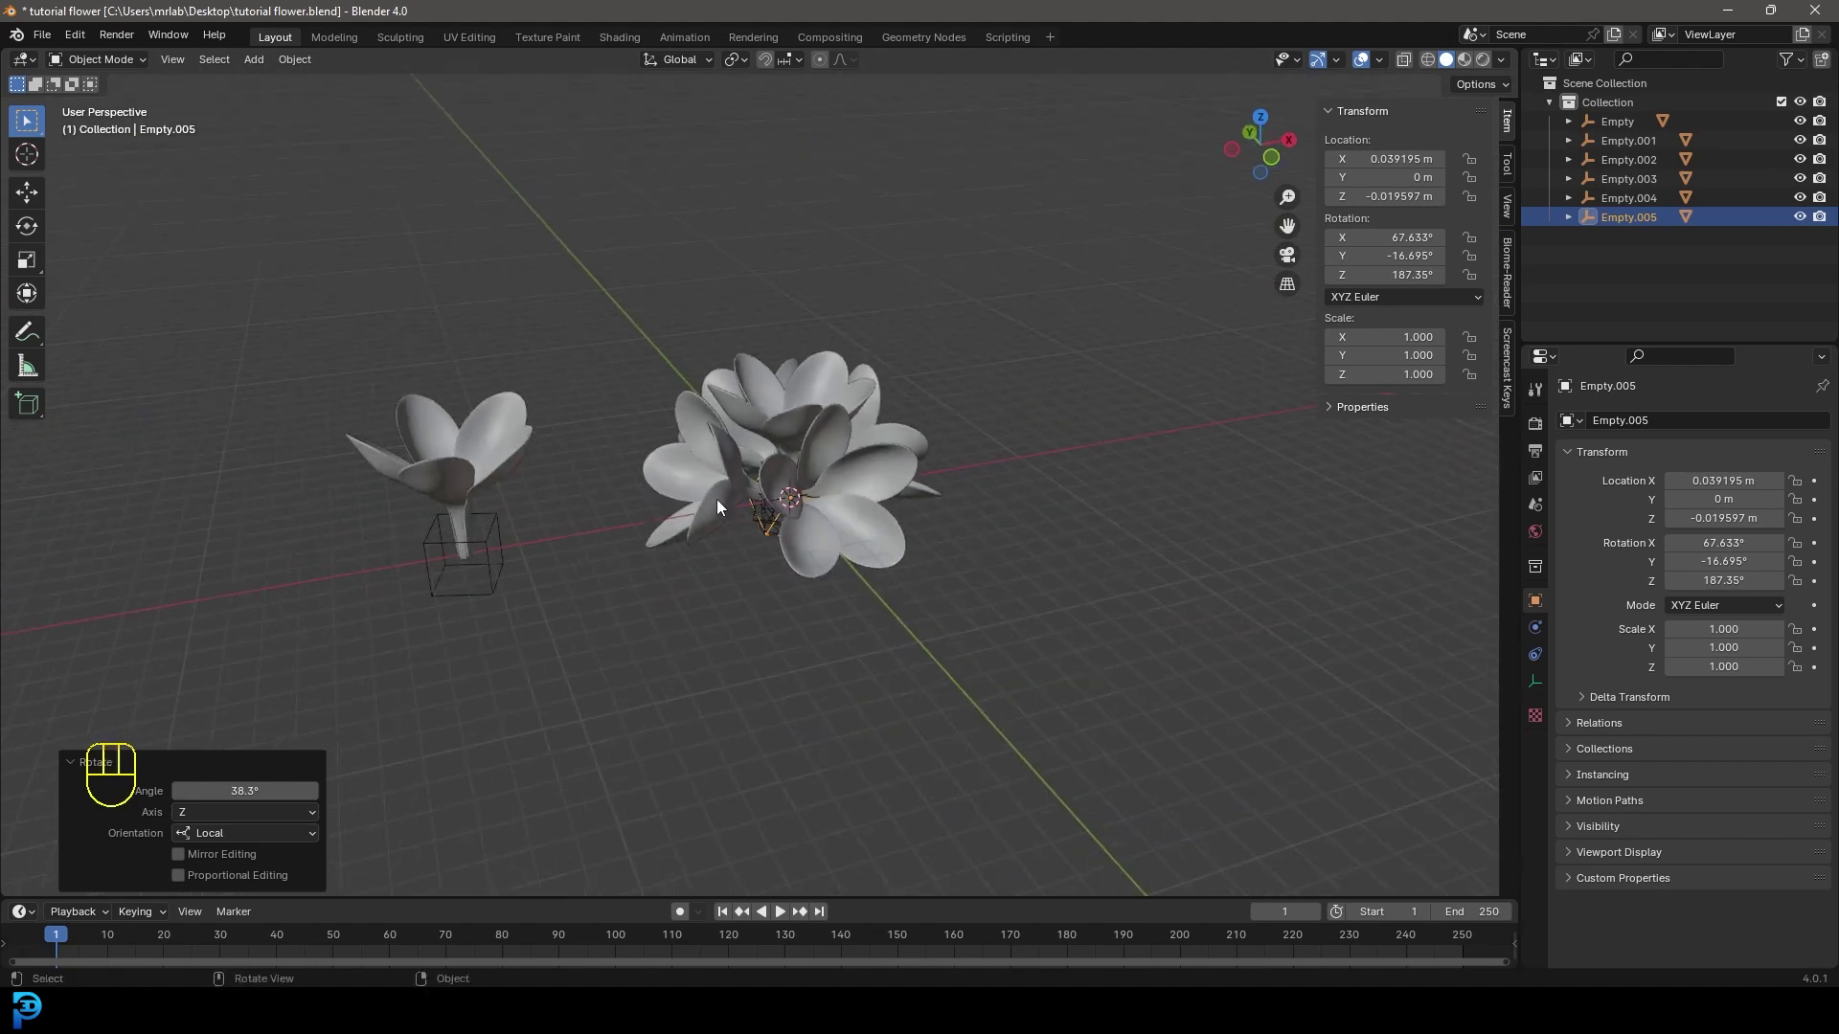
Move the separate flower by its empty 10.227 m in X and -3.3186 m in Z, and rotate it in the front view
left_click(509, 550)
key("KP_1")
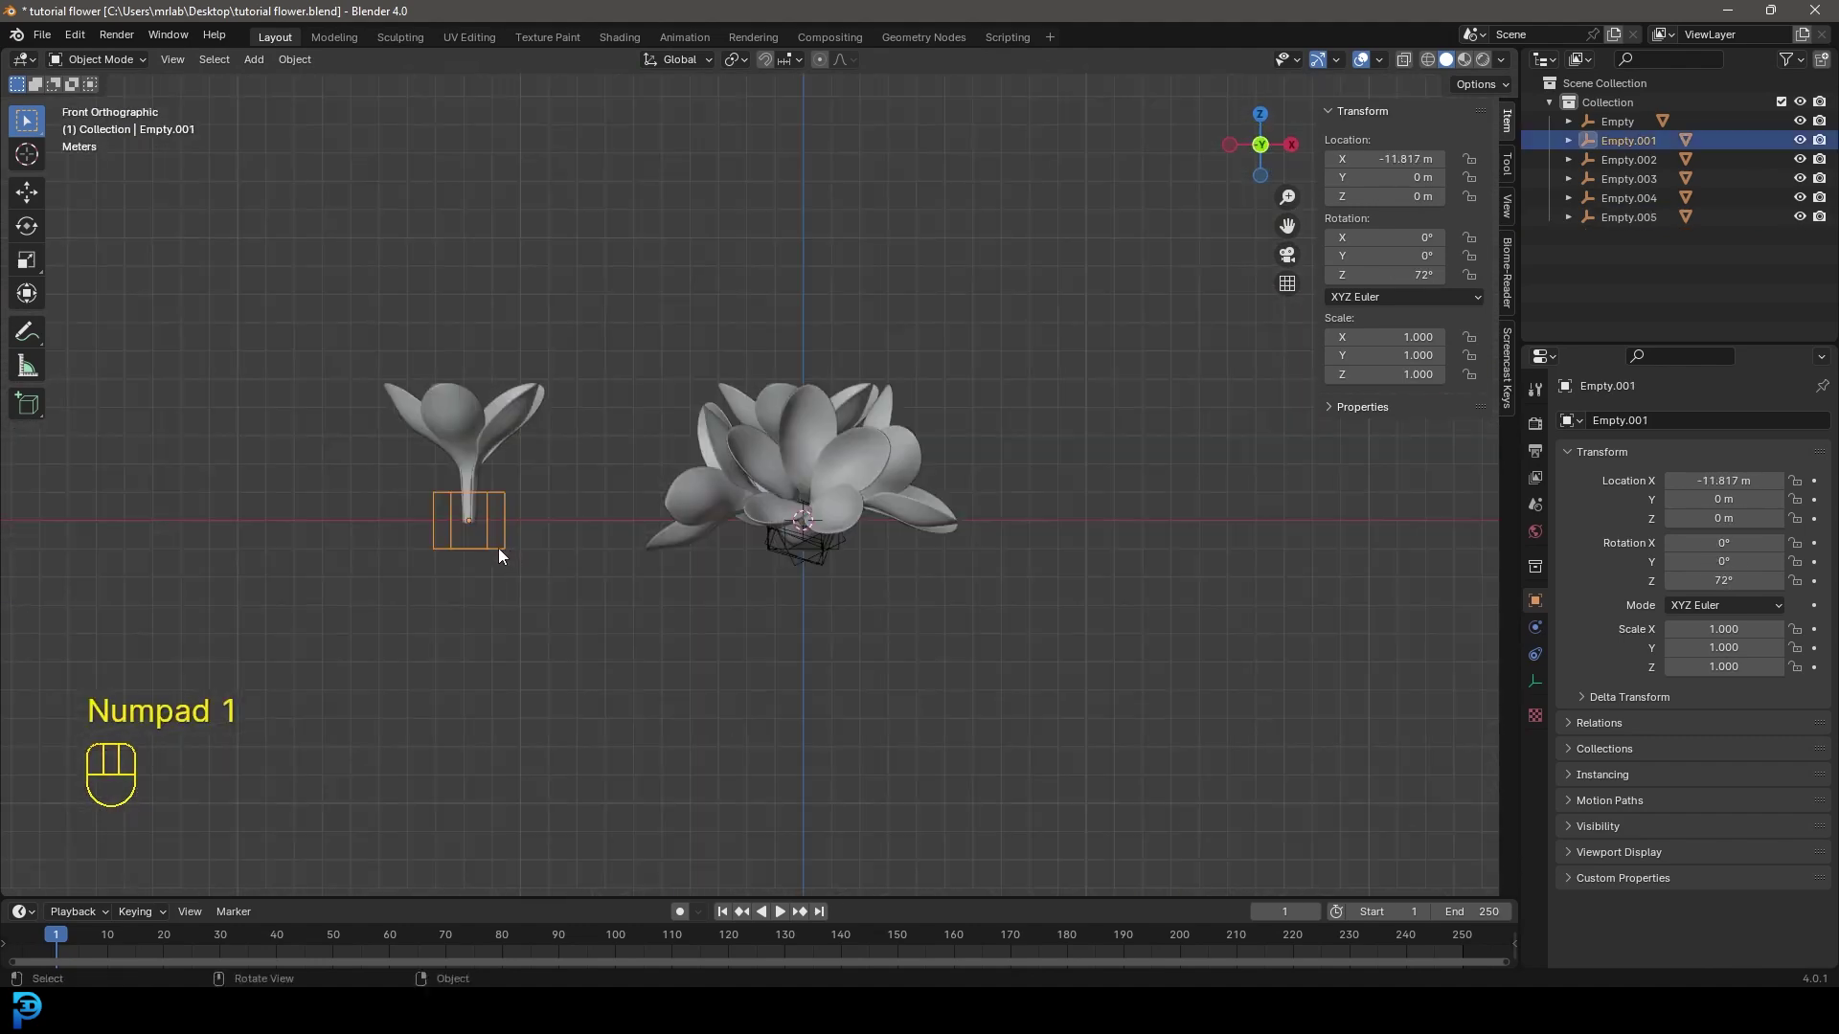
key("g")
left_click(829, 790)
key("r")
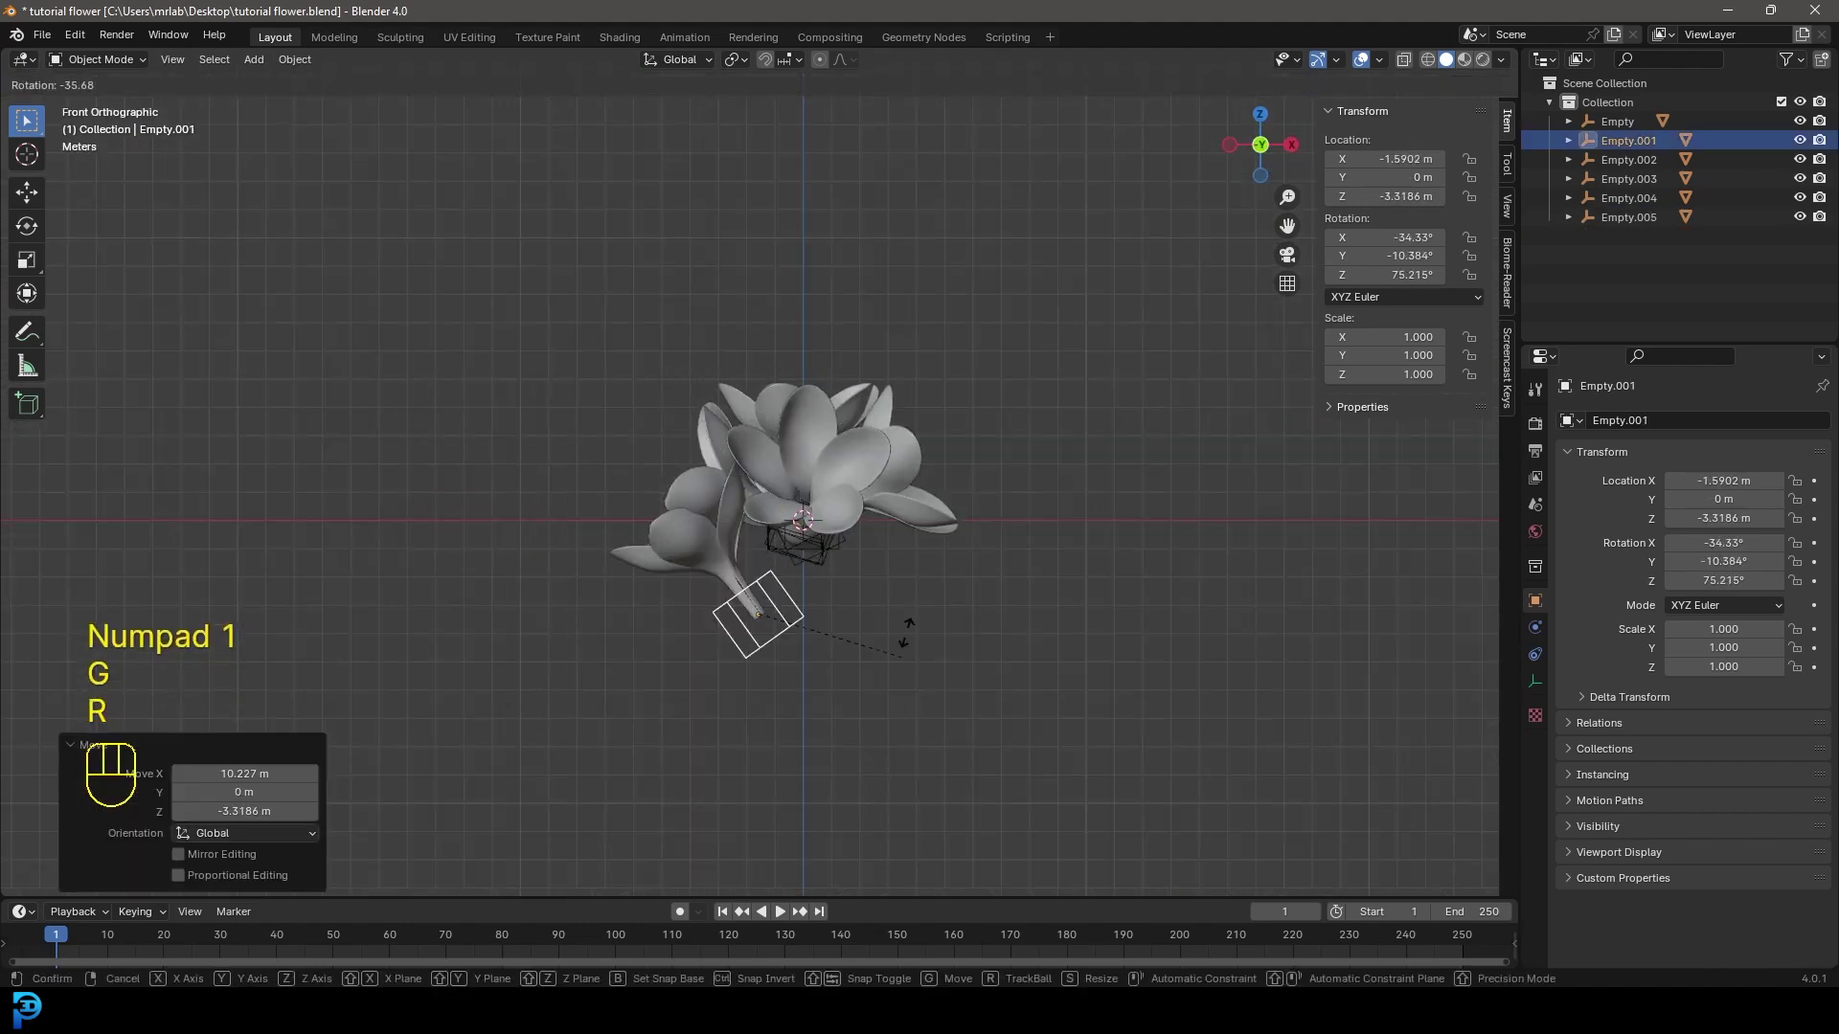
left_click(809, 337)
Move that flower's stem base into the cluster's centre, rotate it about its local Z axis, and deselect everything
middle_click_drag(841, 395, 1002, 588)
key("g")
left_click(900, 488)
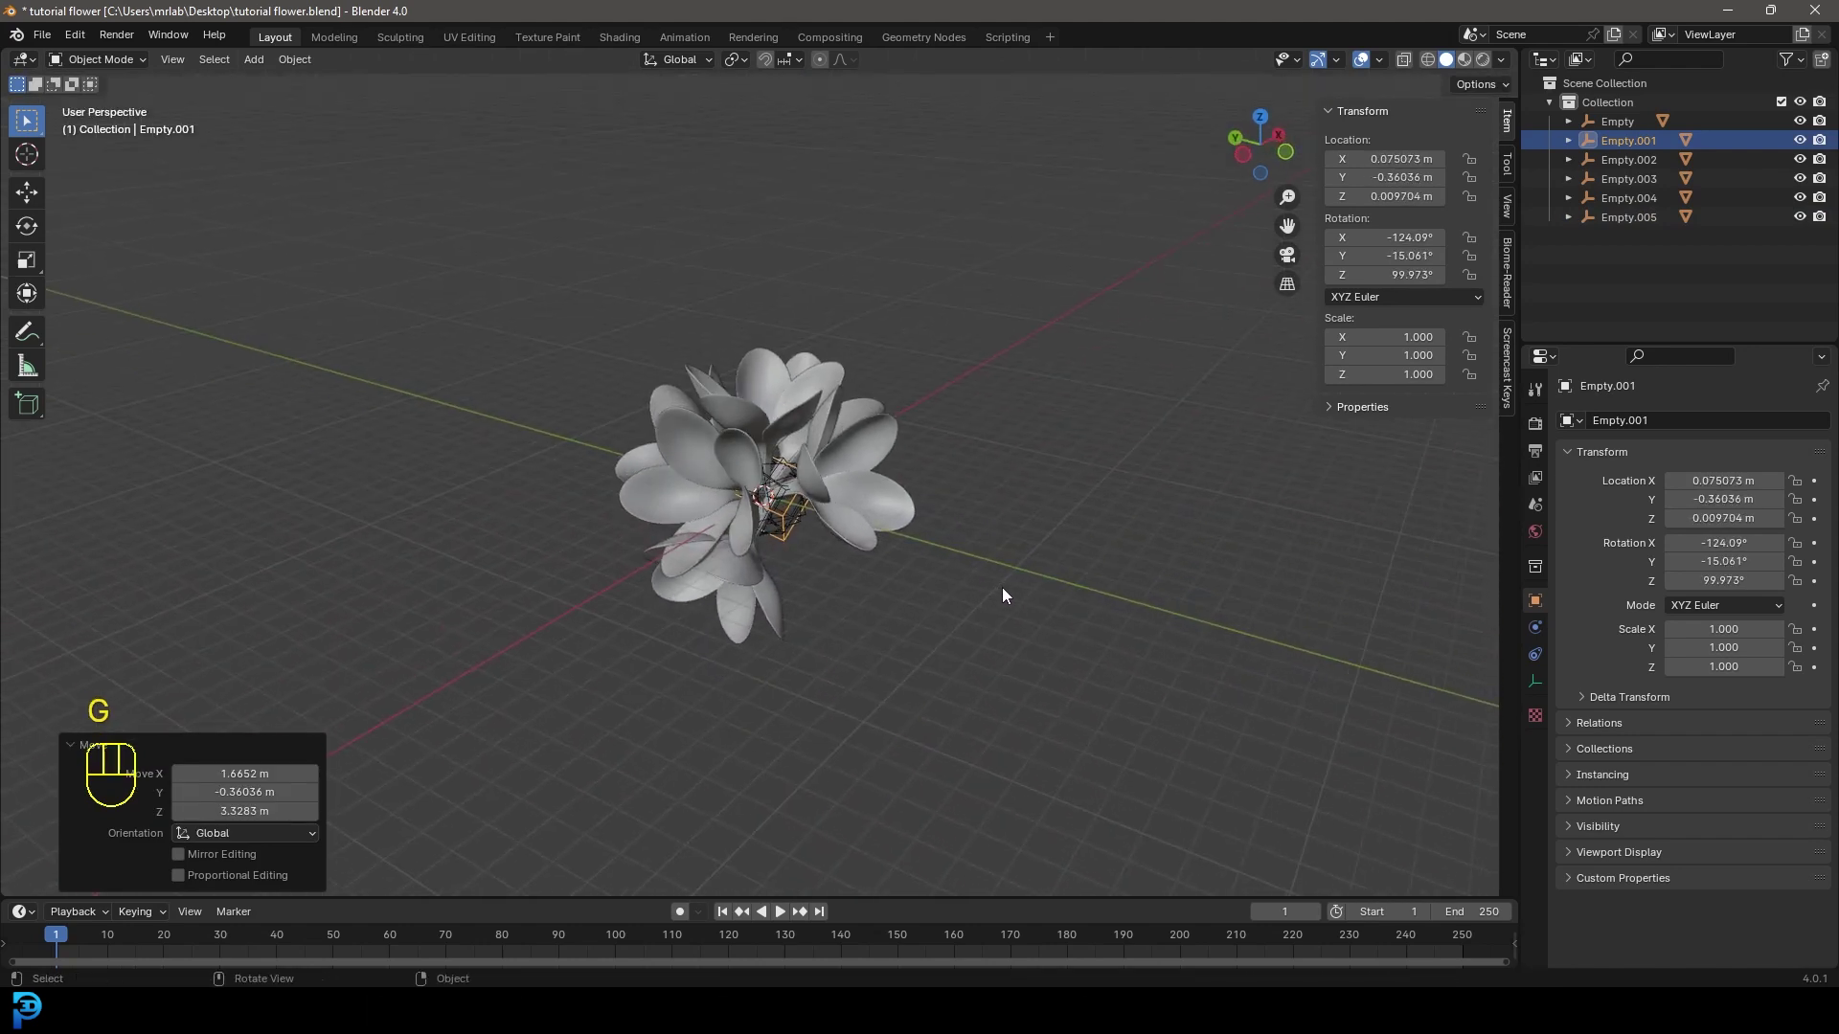
key("r")
key("z")
key("z")
left_click(891, 665)
middle_click_drag(890, 666, 1013, 595)
key("alt+a")
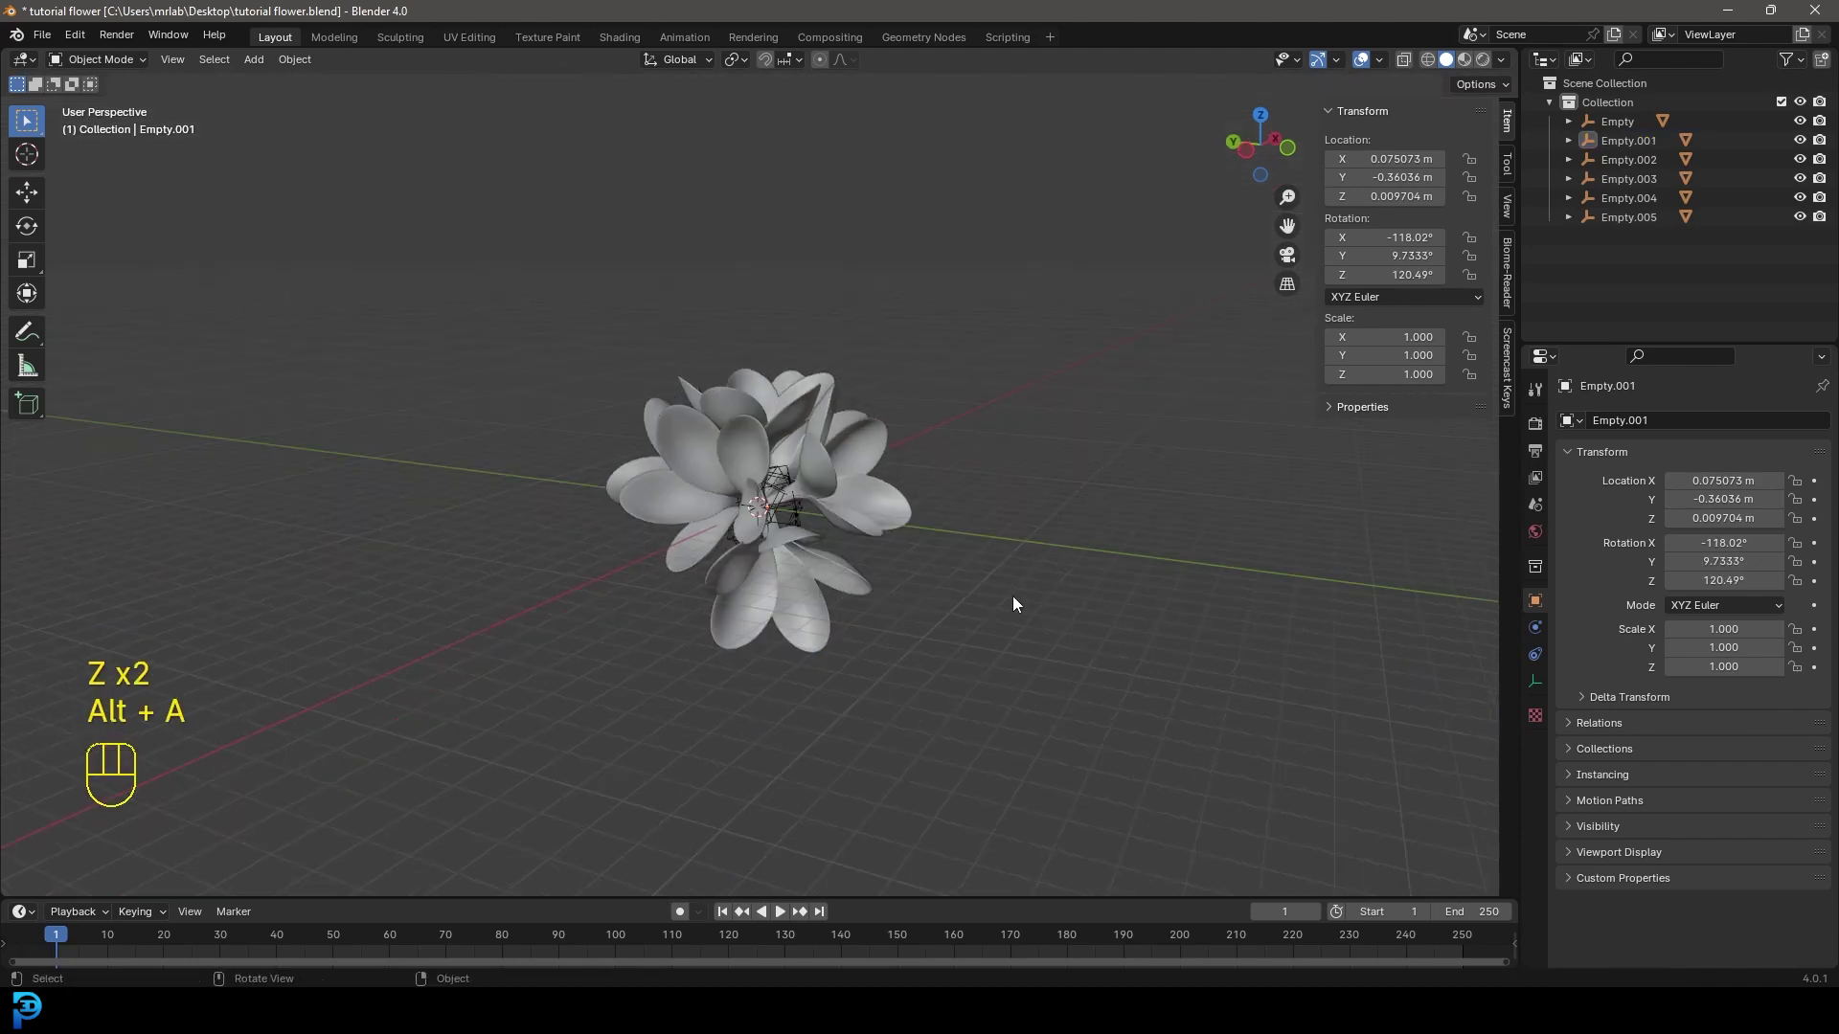
Select the entire flower cluster and rotate it freely with trackball rotation in the front view, then clear the selection
key("KP_1")
key("a")
key("r")
key("r")
left_click(852, 469)
key("alt+a")
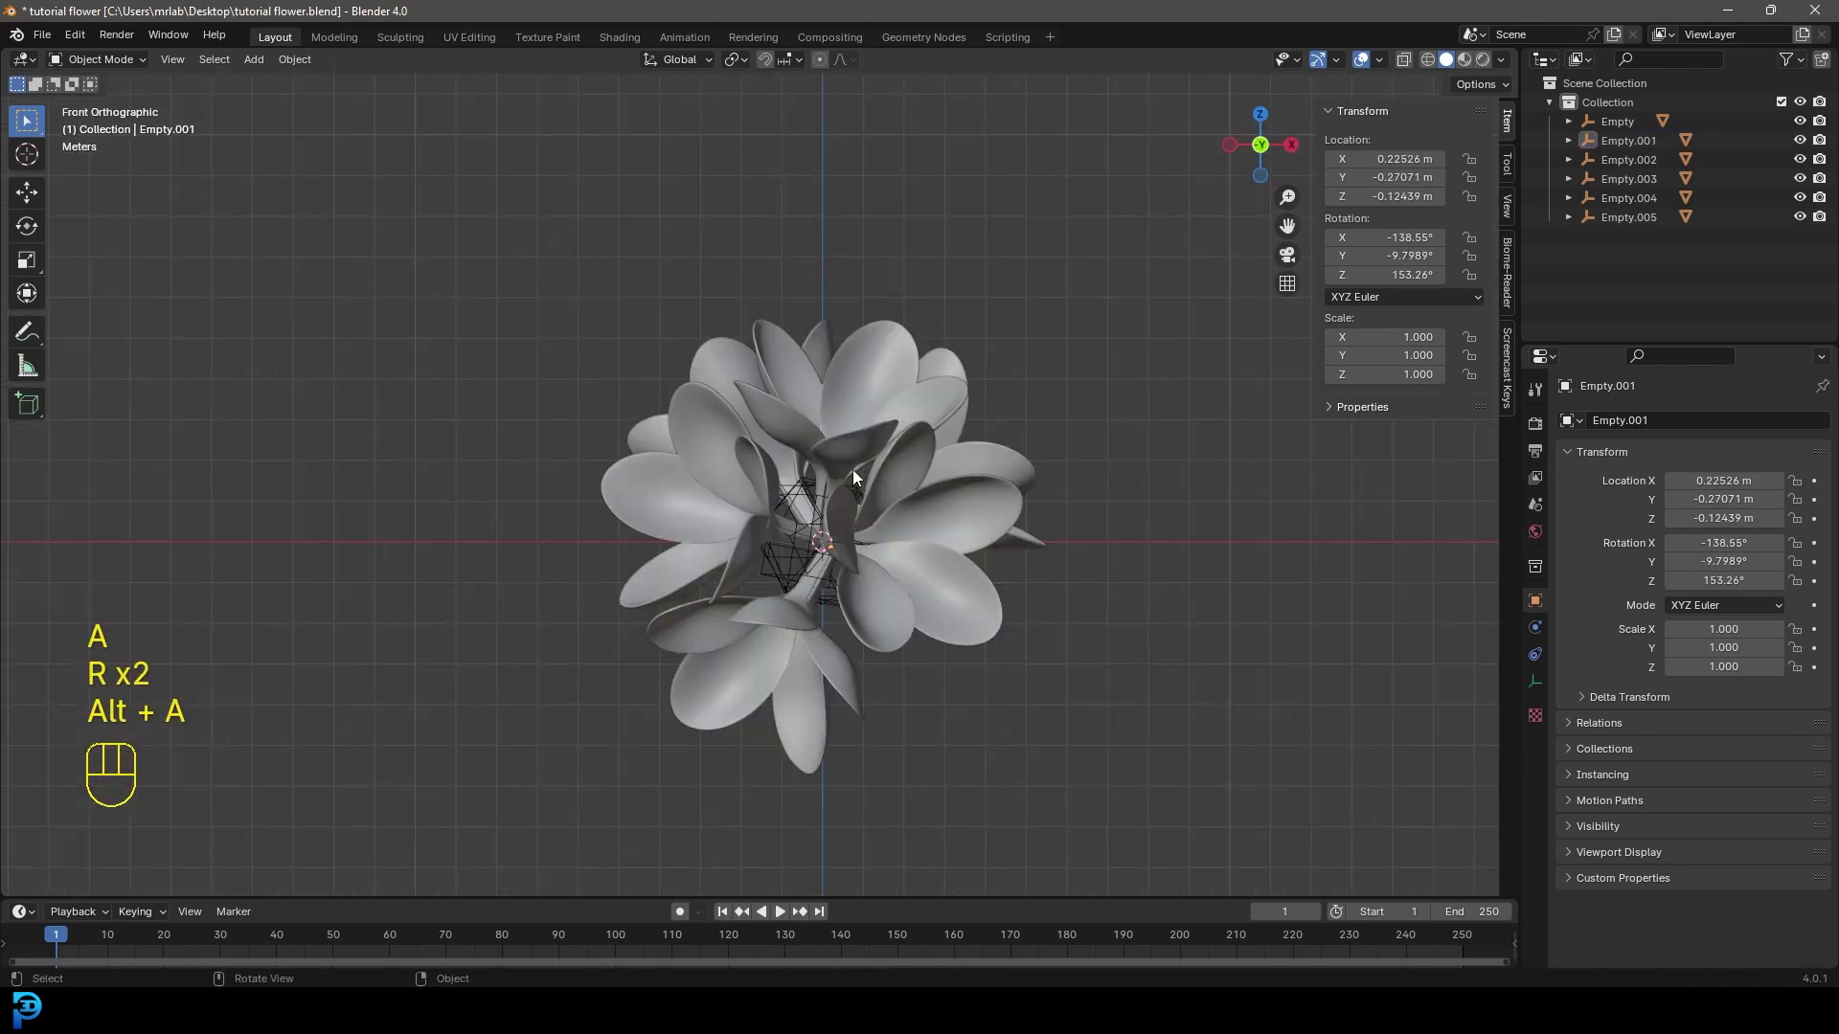
Add a camera and move it -12.904 m along the Y axis in front of the flower cluster
key("shift+a")
left_click(784, 570)
middle_click_drag(1014, 540, 967, 555)
key("g")
key("y")
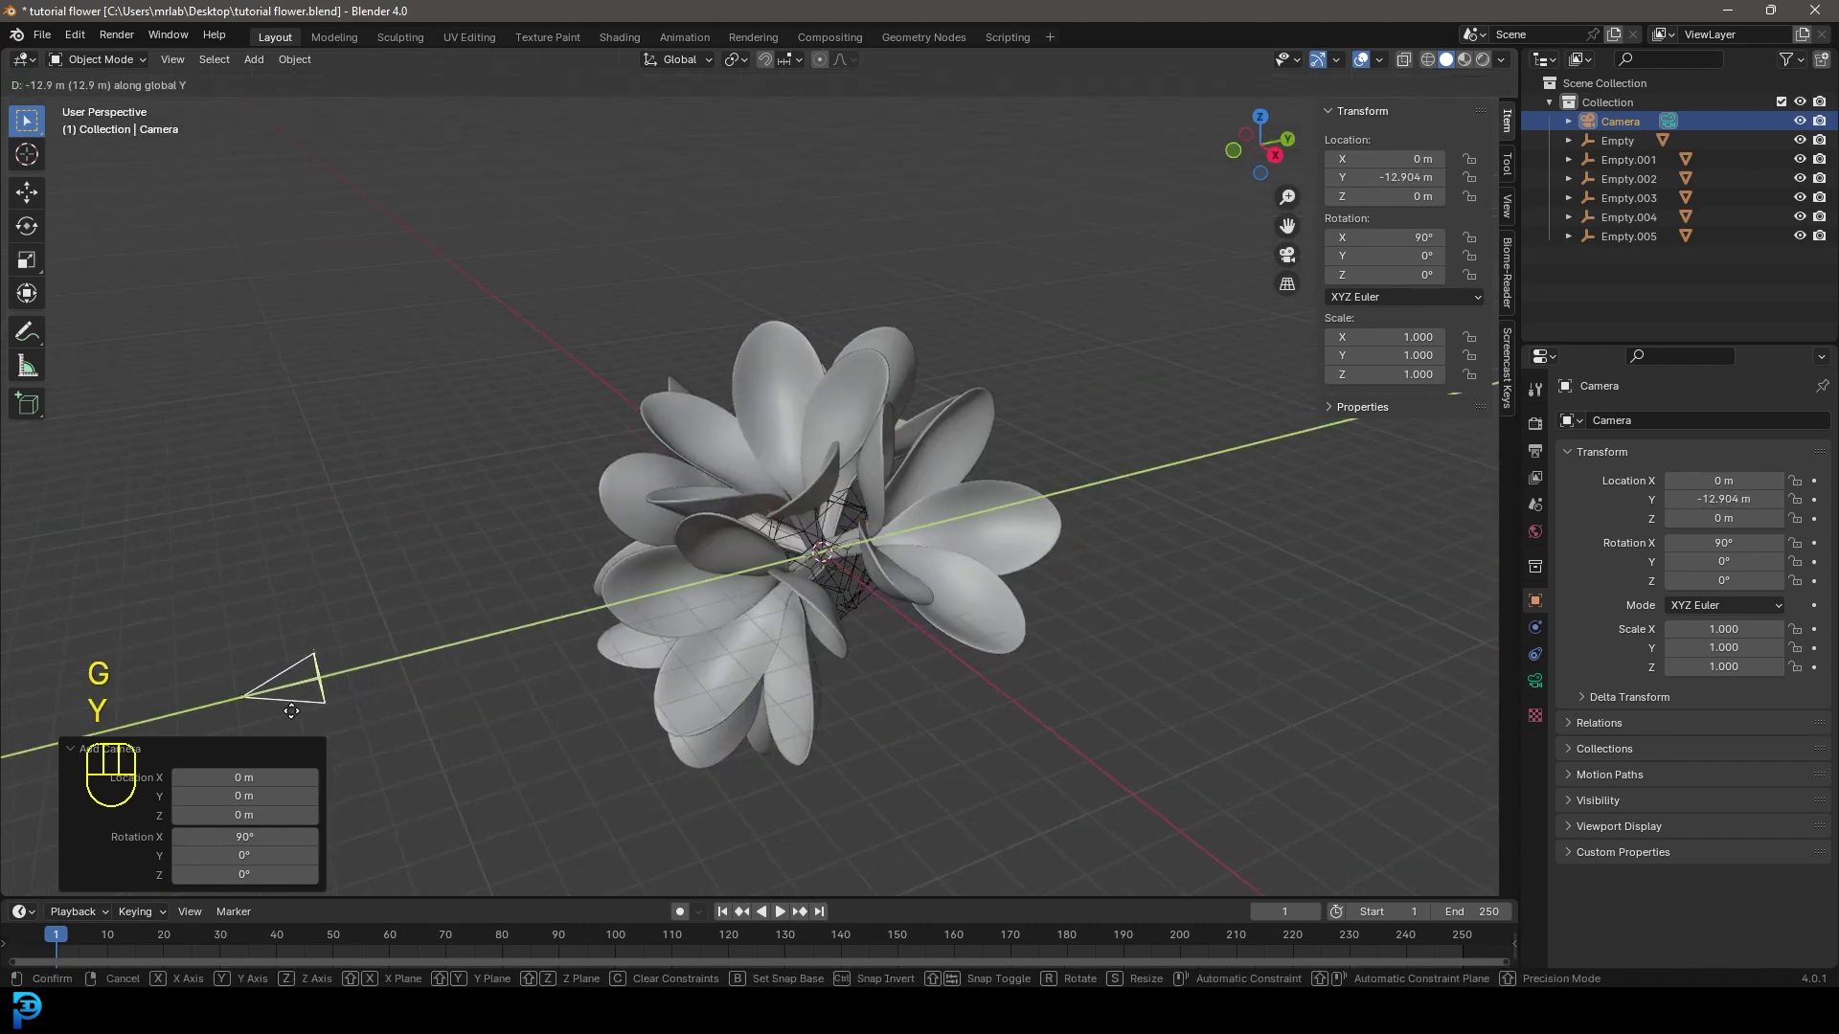
left_click(291, 711)
Look through the camera and move it 15.643 m back along its local Z axis to frame the cluster
key("KP_0")
key("g")
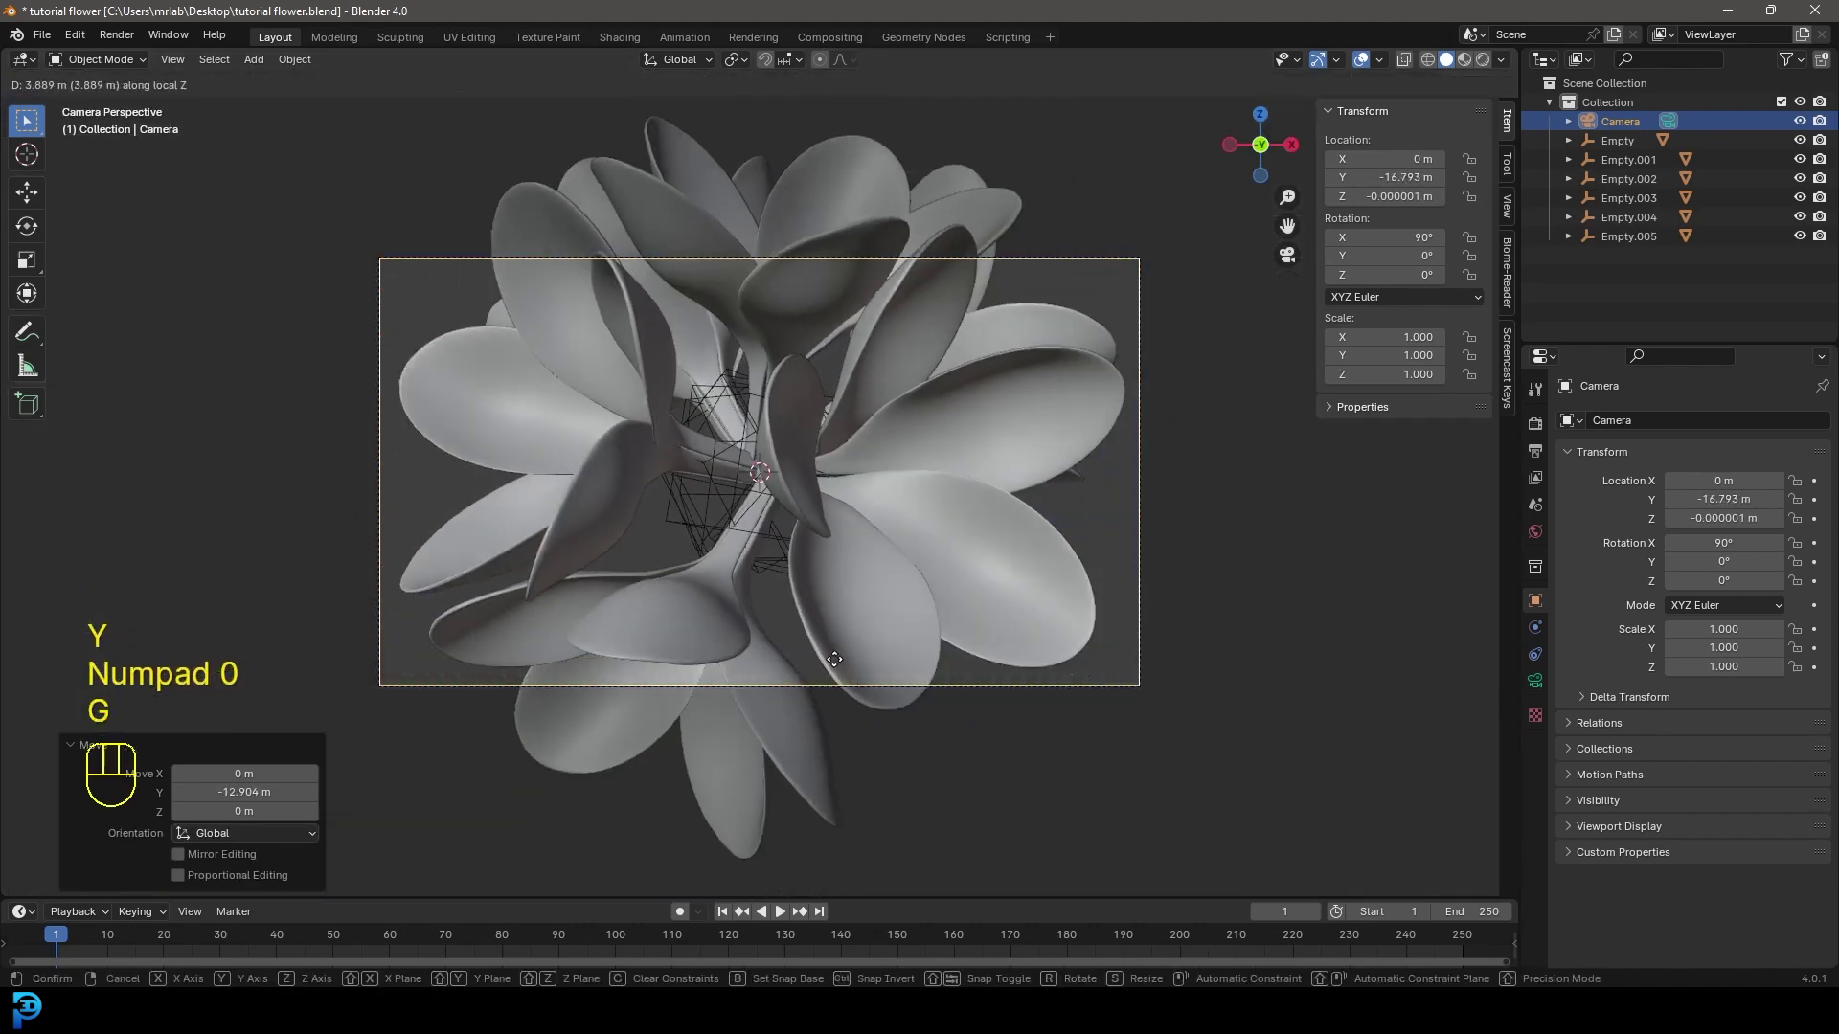
left_click(1100, 679)
Set the render engine to Cycles with GPU Compute and 55 max render samples, and save the file
left_click(1535, 422)
left_click(1714, 421)
left_click(1714, 473)
left_click(1714, 469)
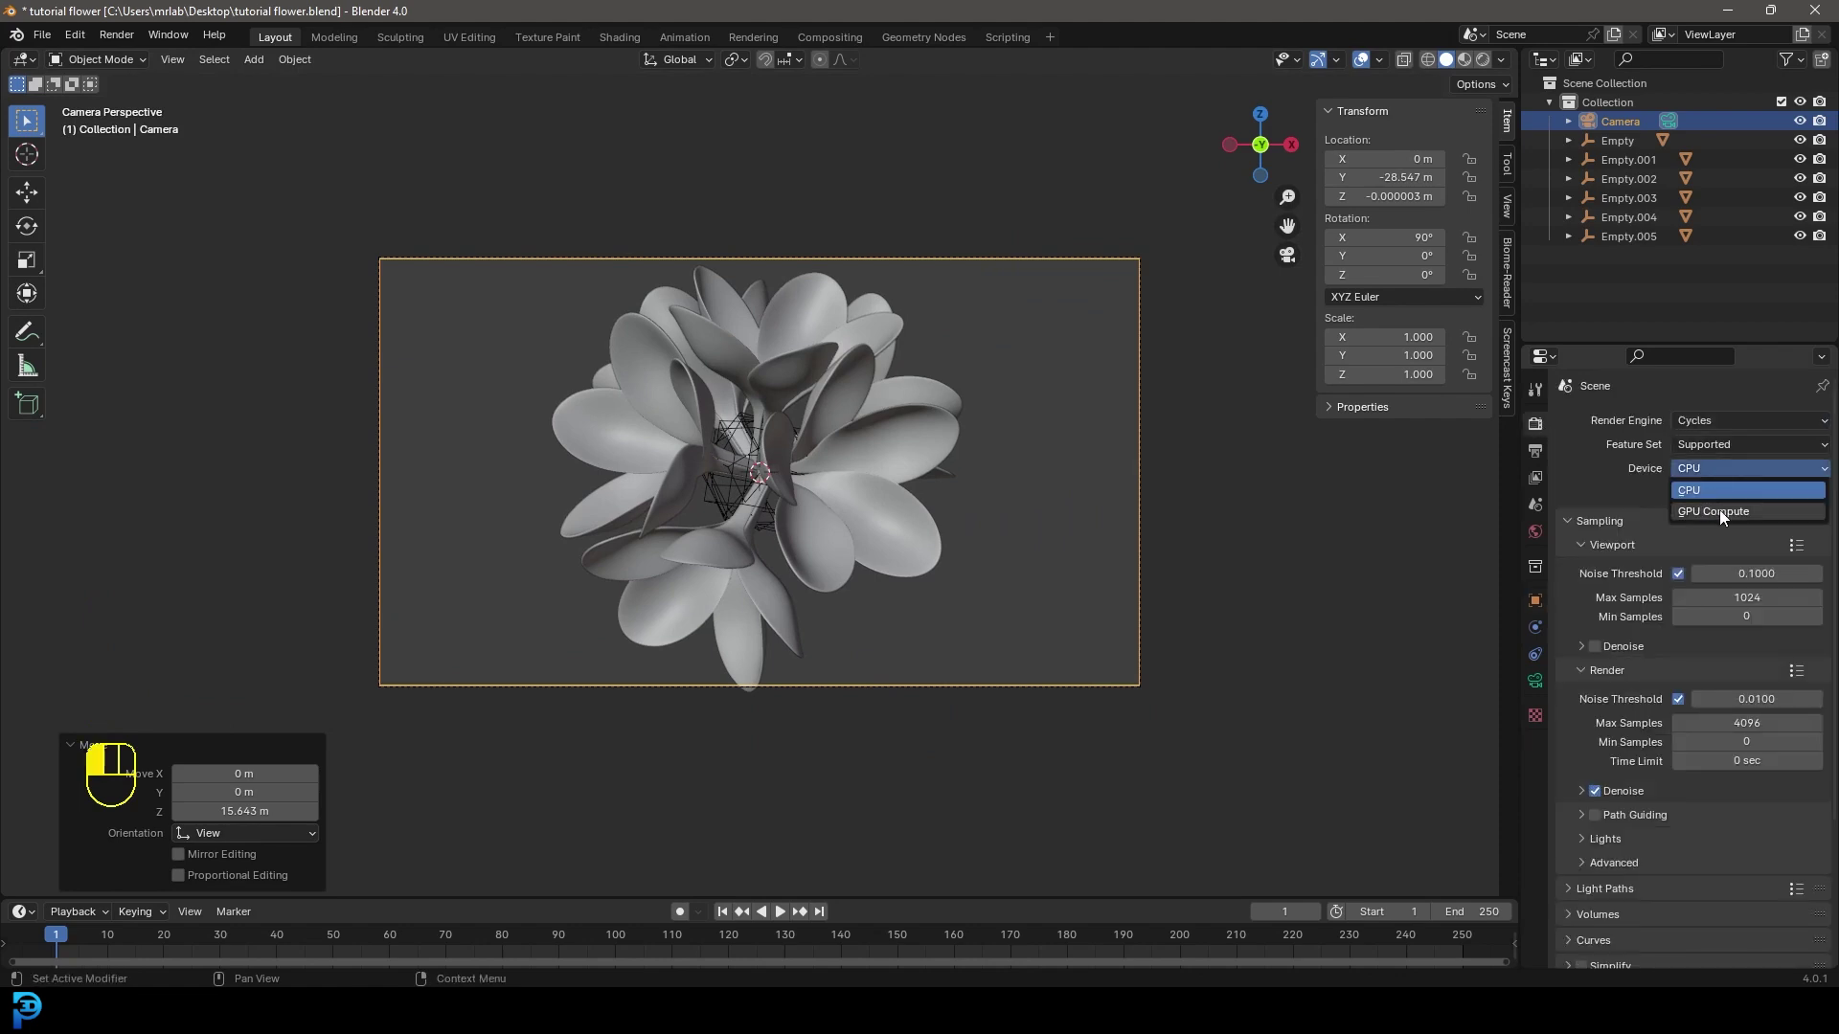
left_click(1720, 509)
left_click(1745, 702)
type("55")
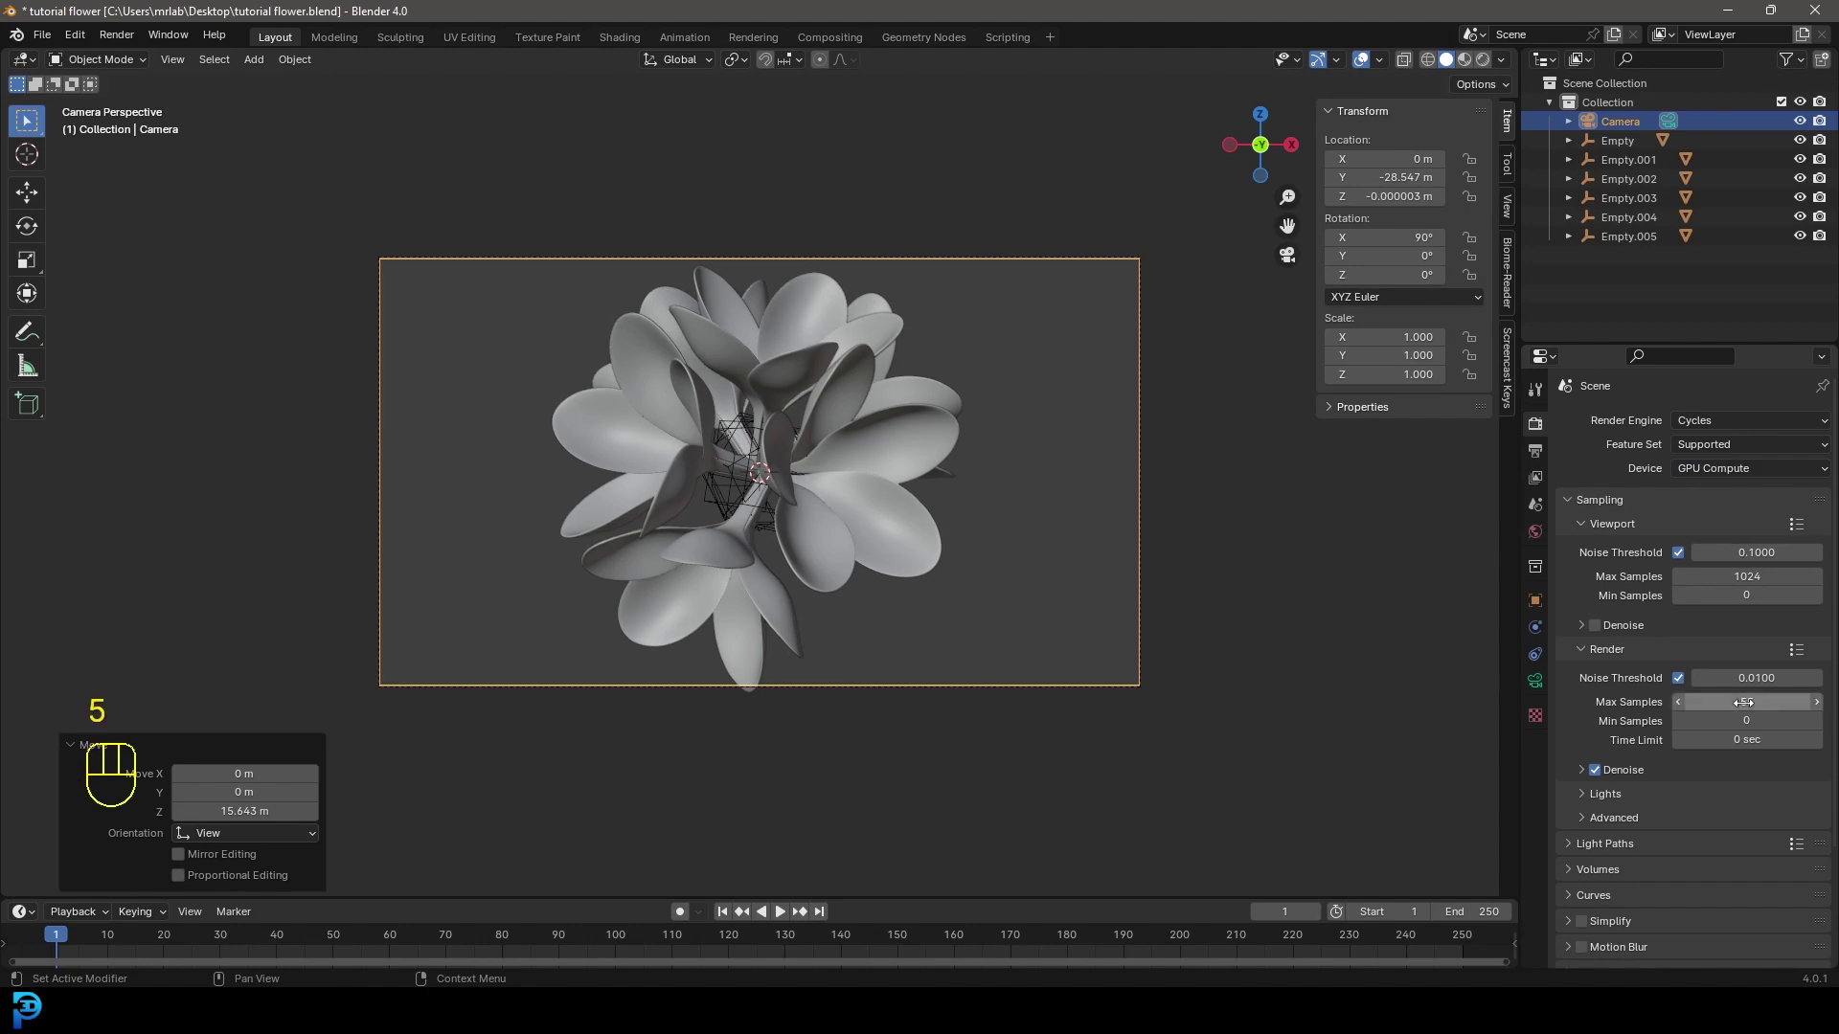
key("ctrl+s")
key("ctrl+s")
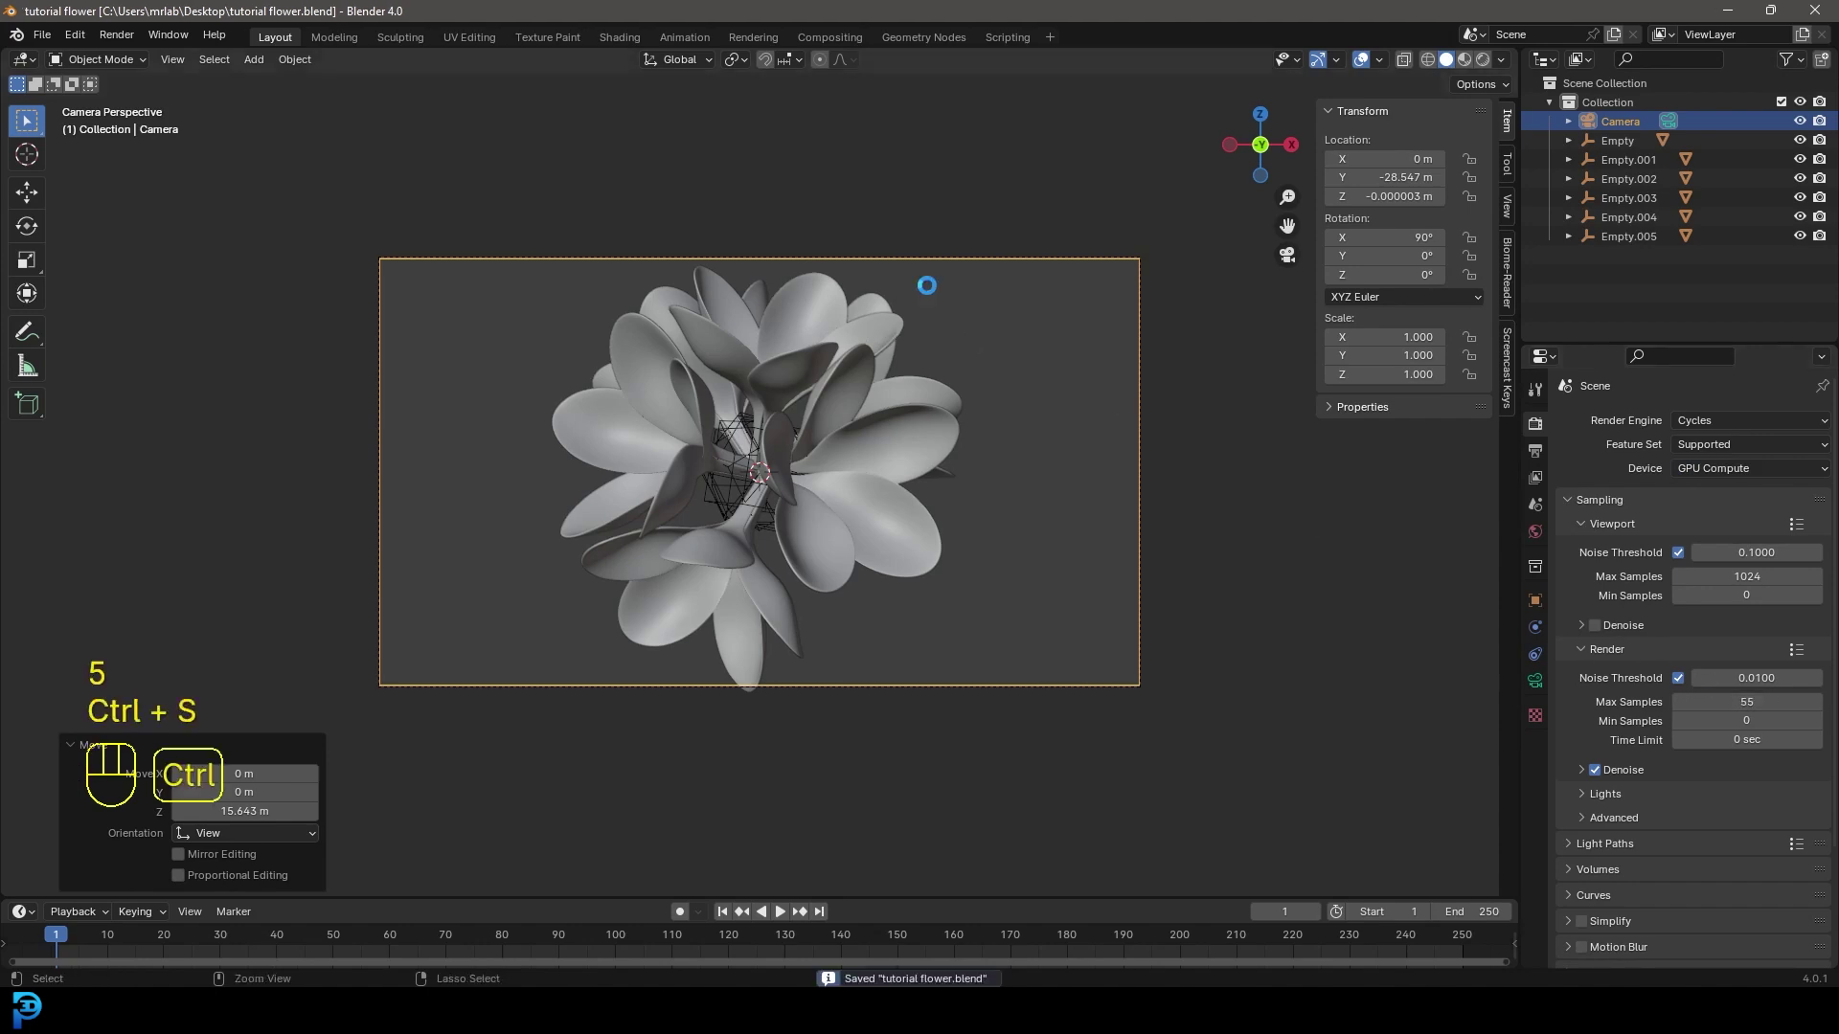
Add an area light, place it beside the cluster at X 12.017 m, Z 1.2464 m, and rotate it 87.9° towards the flowers
scroll(939, 388, "down", 3)
key("shift+a")
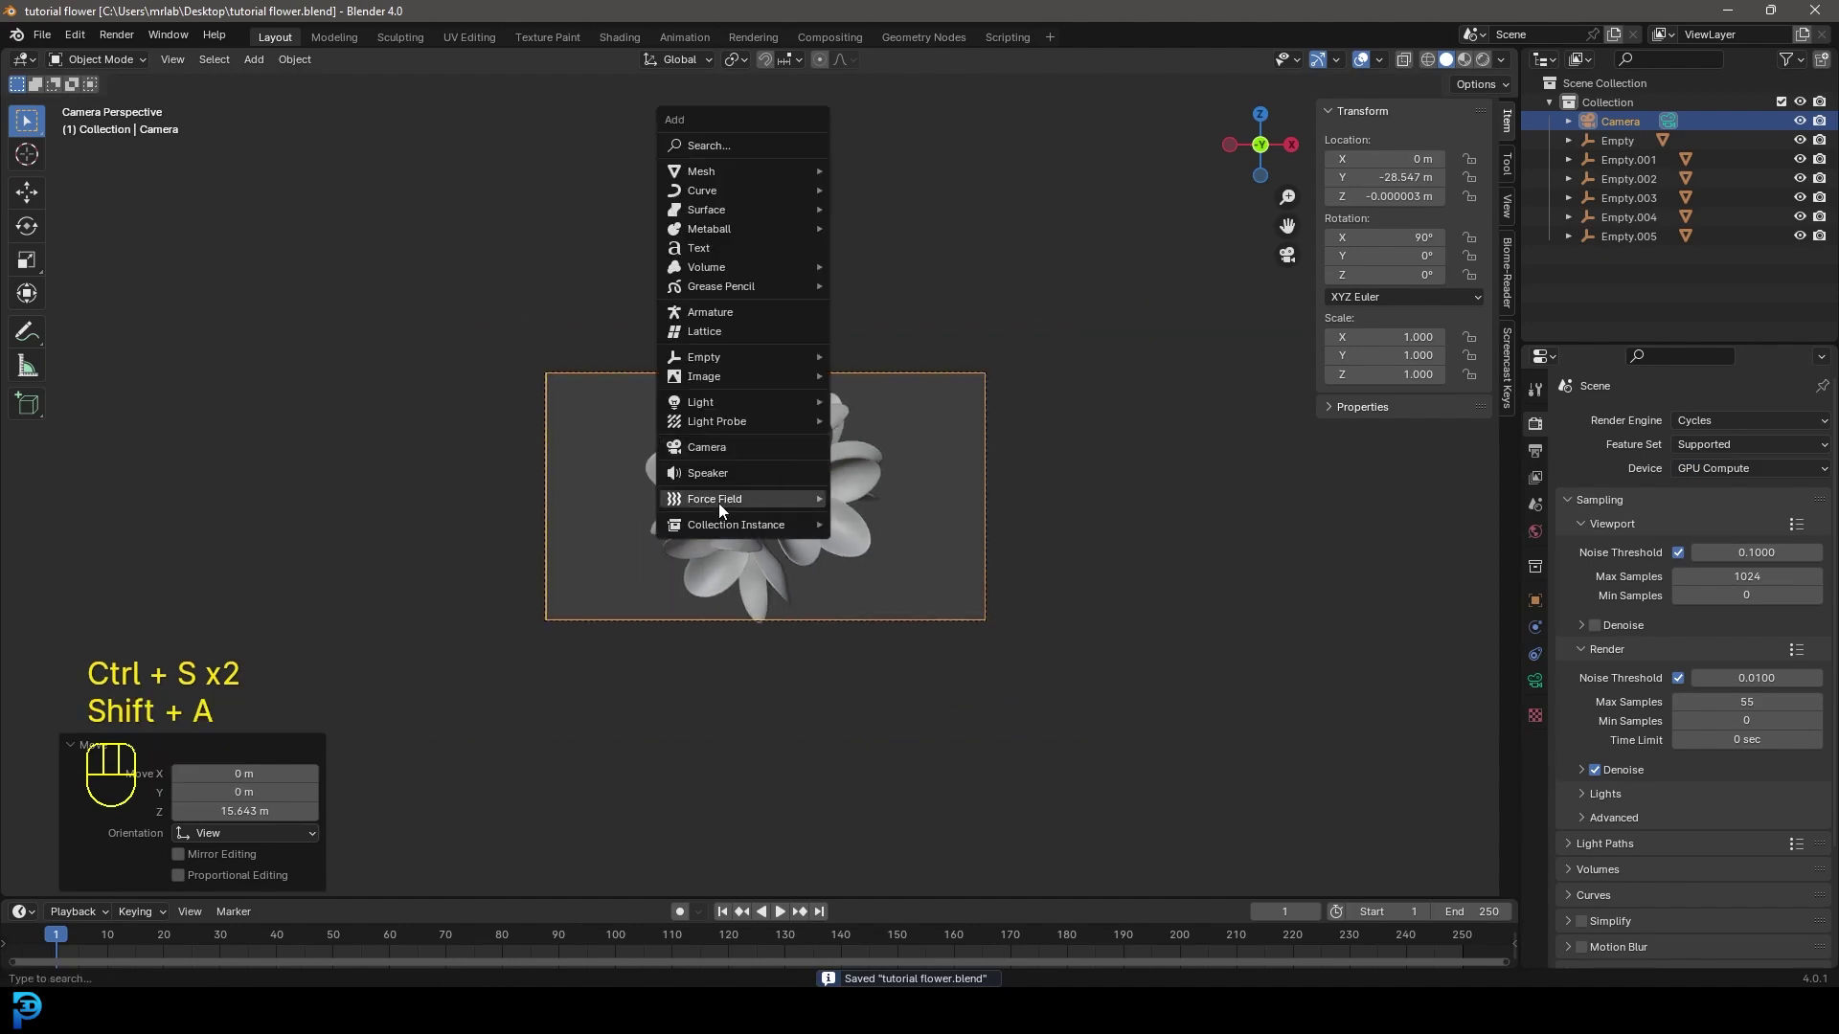
mouse_move(777, 401)
left_click(911, 473)
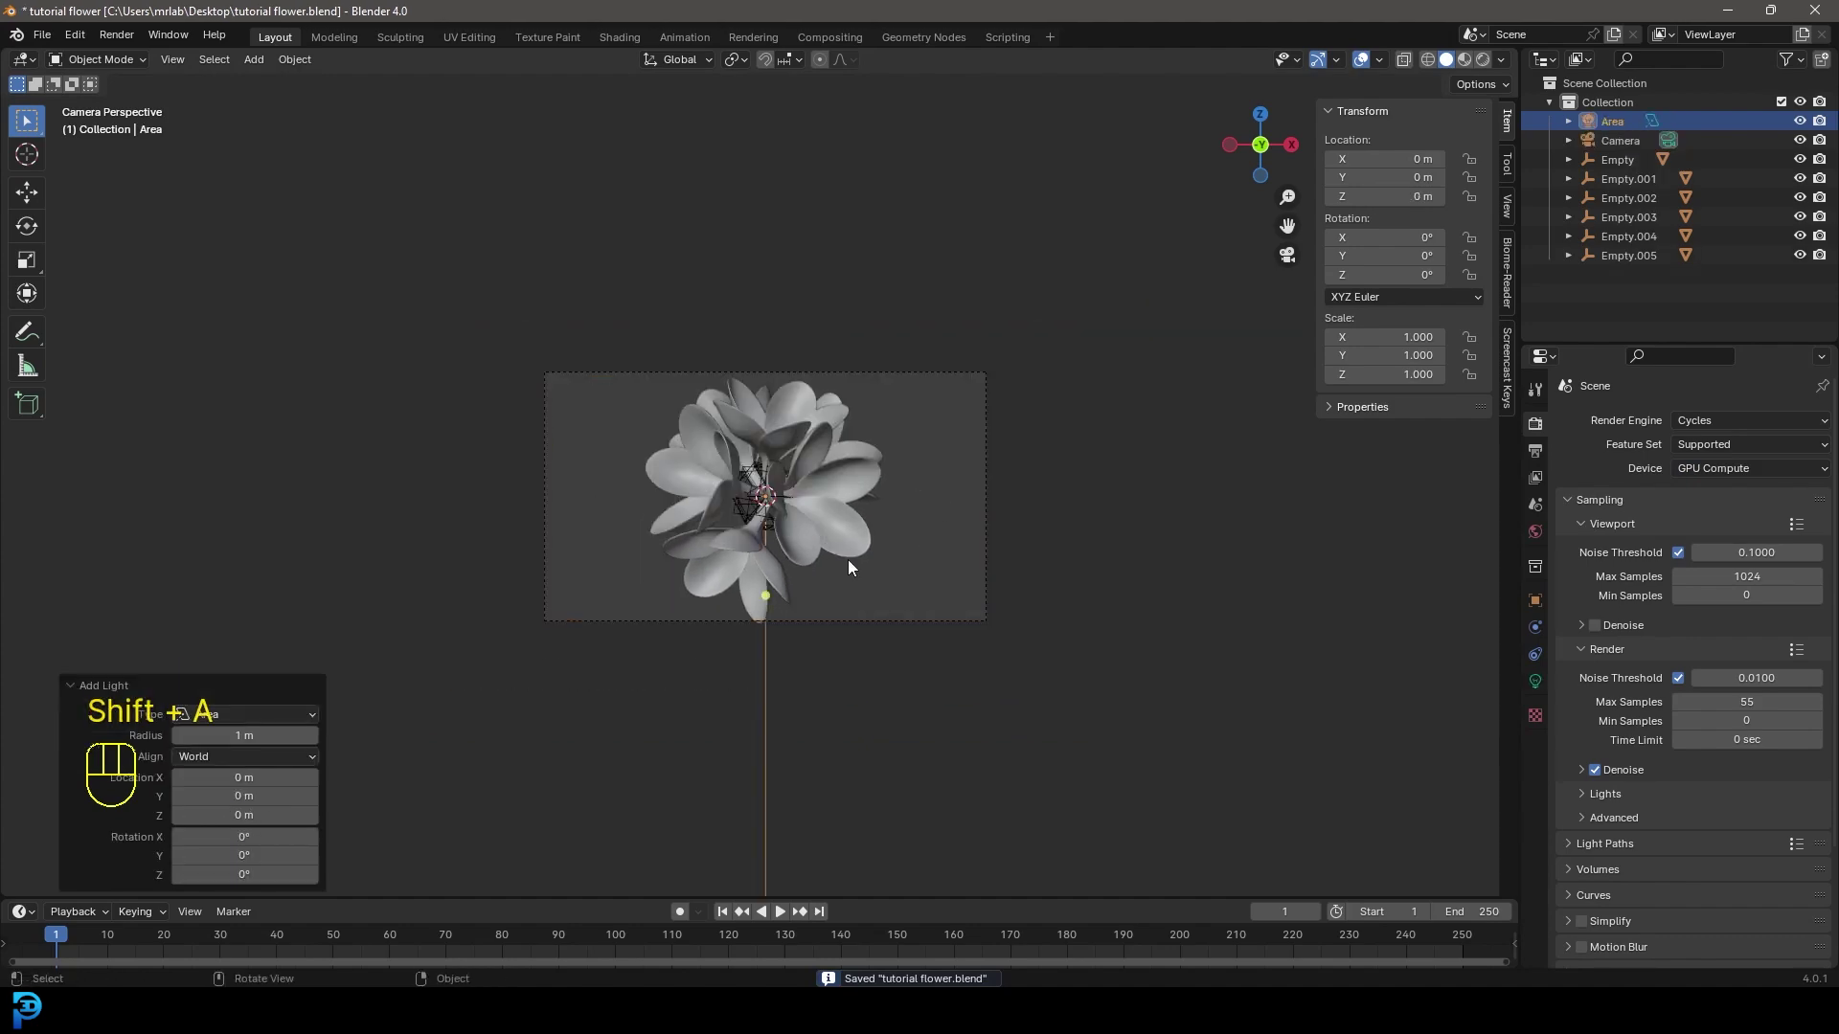
key("KP_1")
key("g")
left_click(1266, 610)
scroll(1255, 617, "down", 4)
key("r")
left_click(1482, 520)
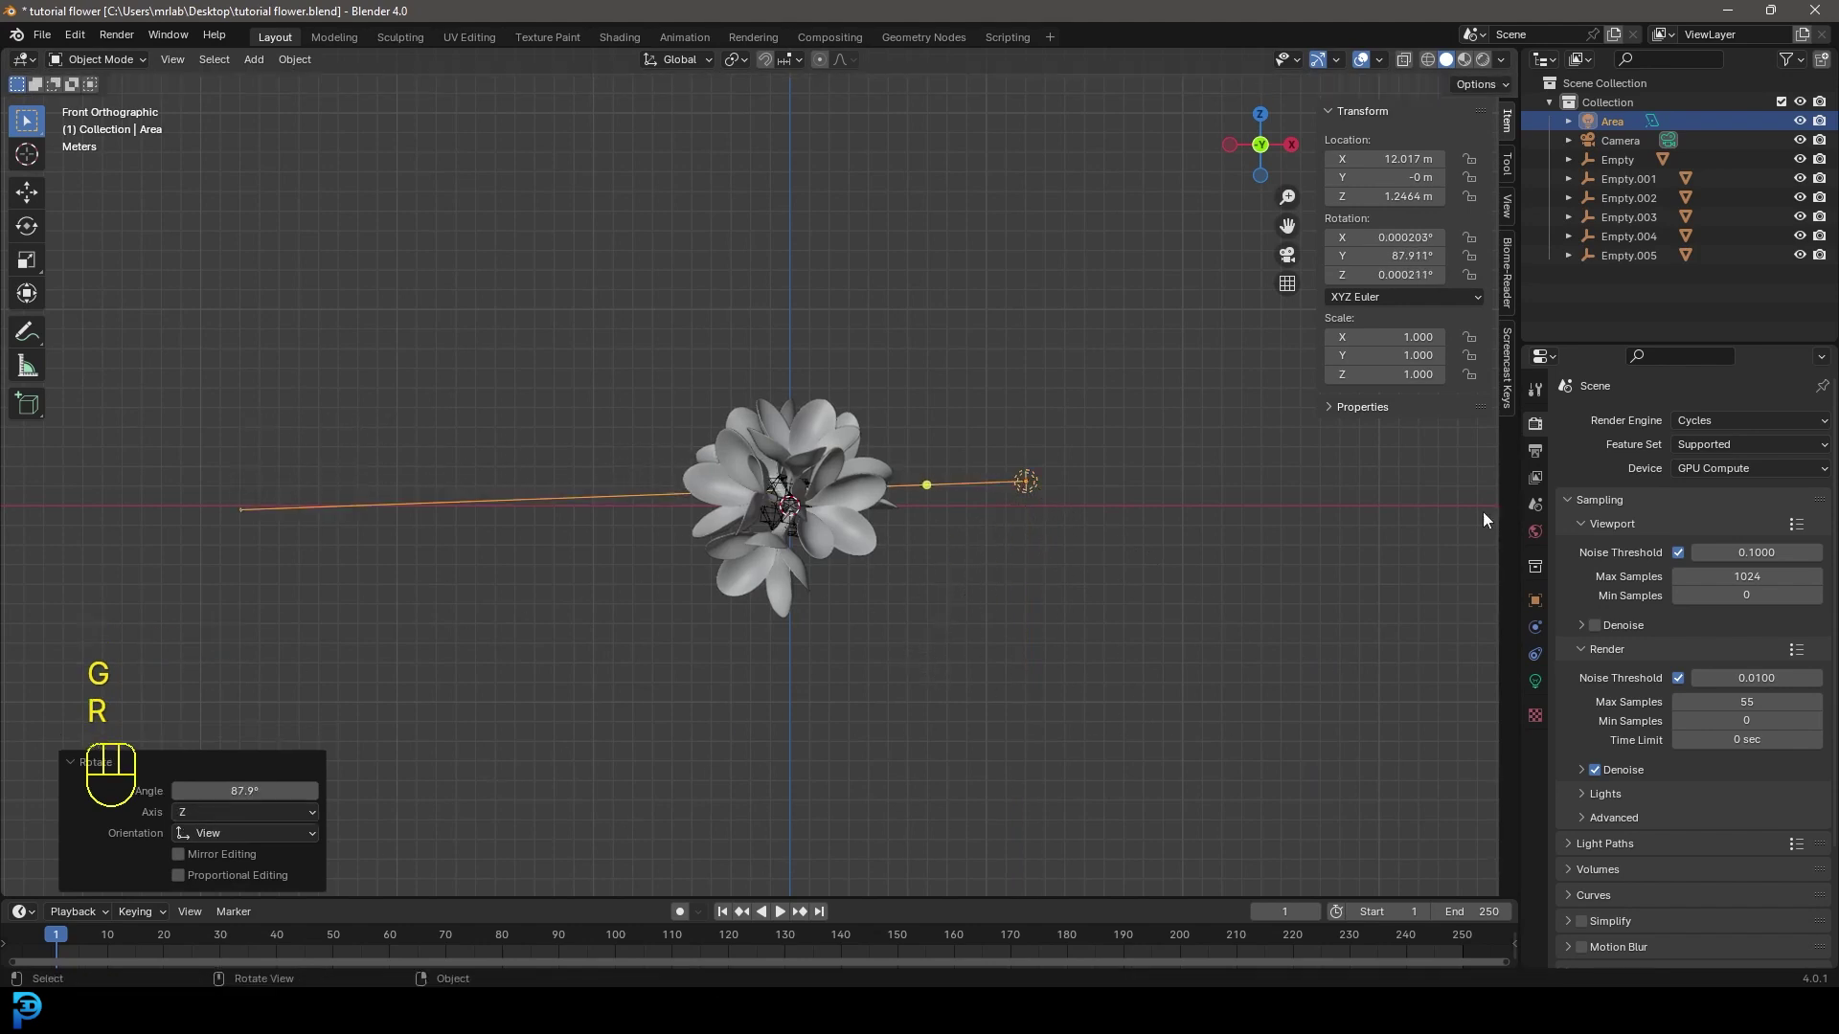
Set the area light's power to 3000 W and its size to 10.3 m
left_click(1535, 681)
left_click(1736, 554)
type("3000")
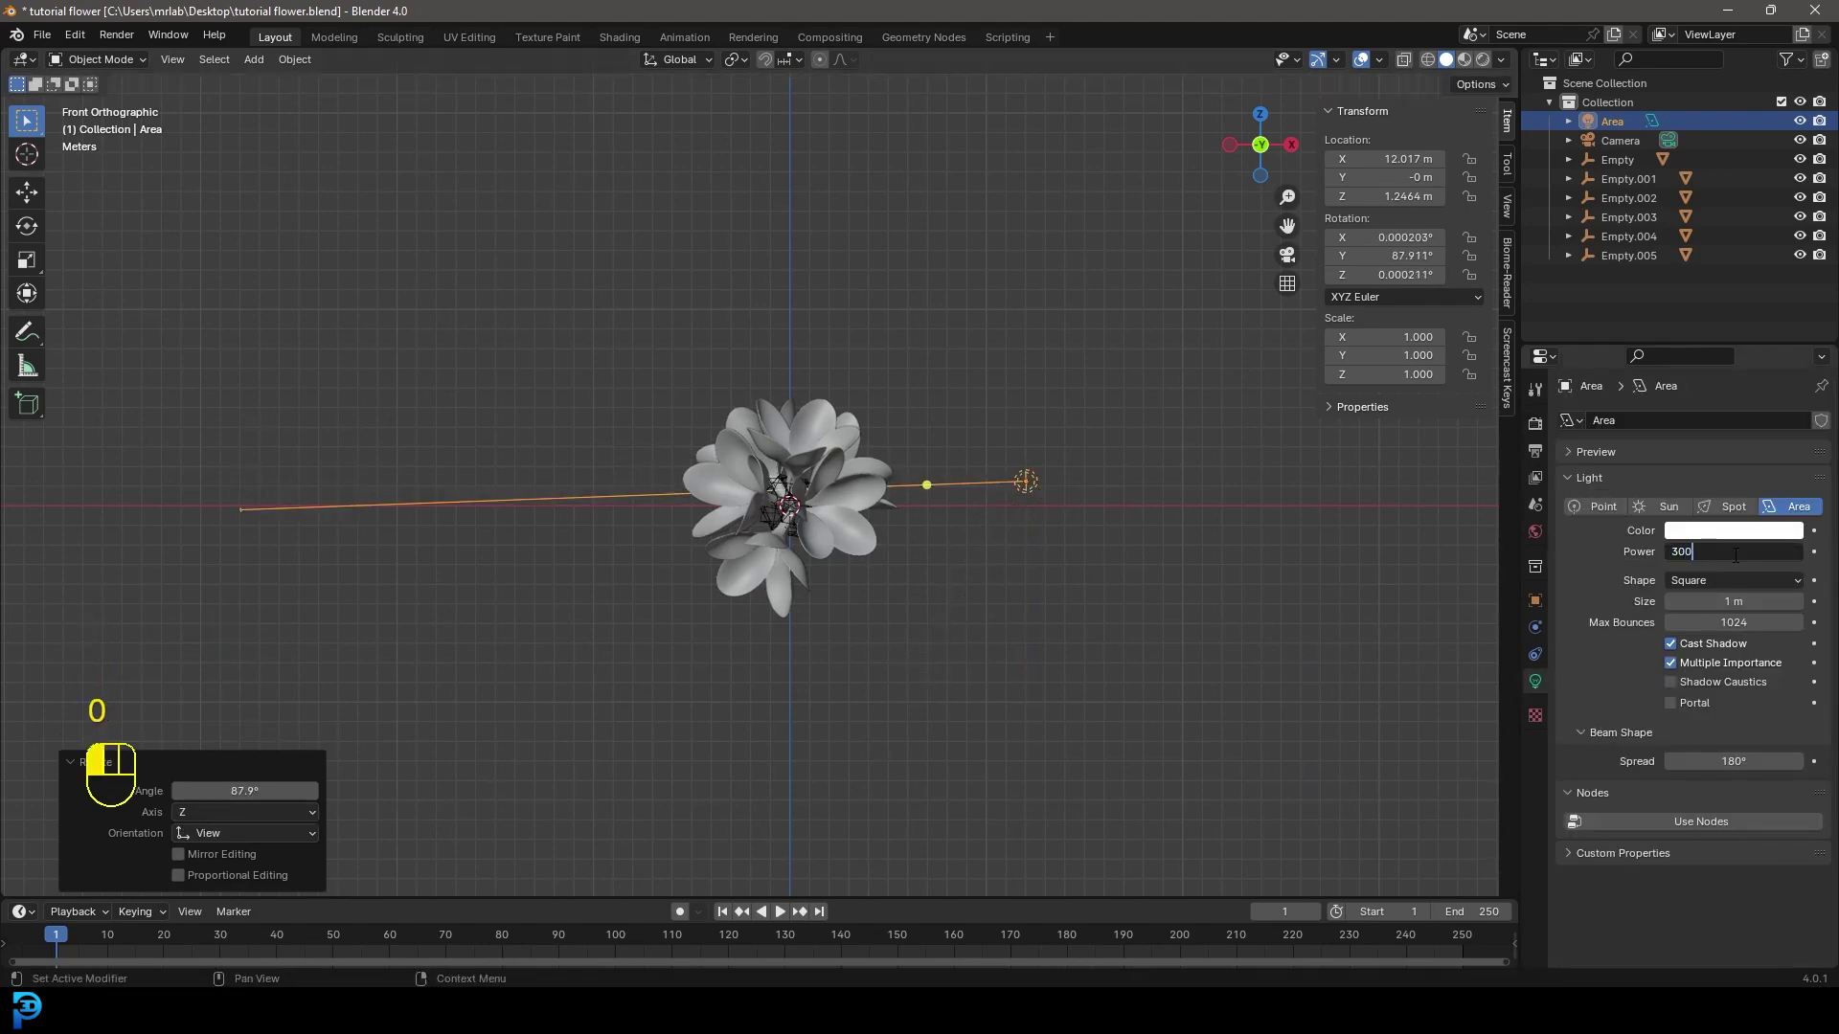
key("Return")
scroll(778, 532, "up", 2)
scroll(778, 533, "up", 1)
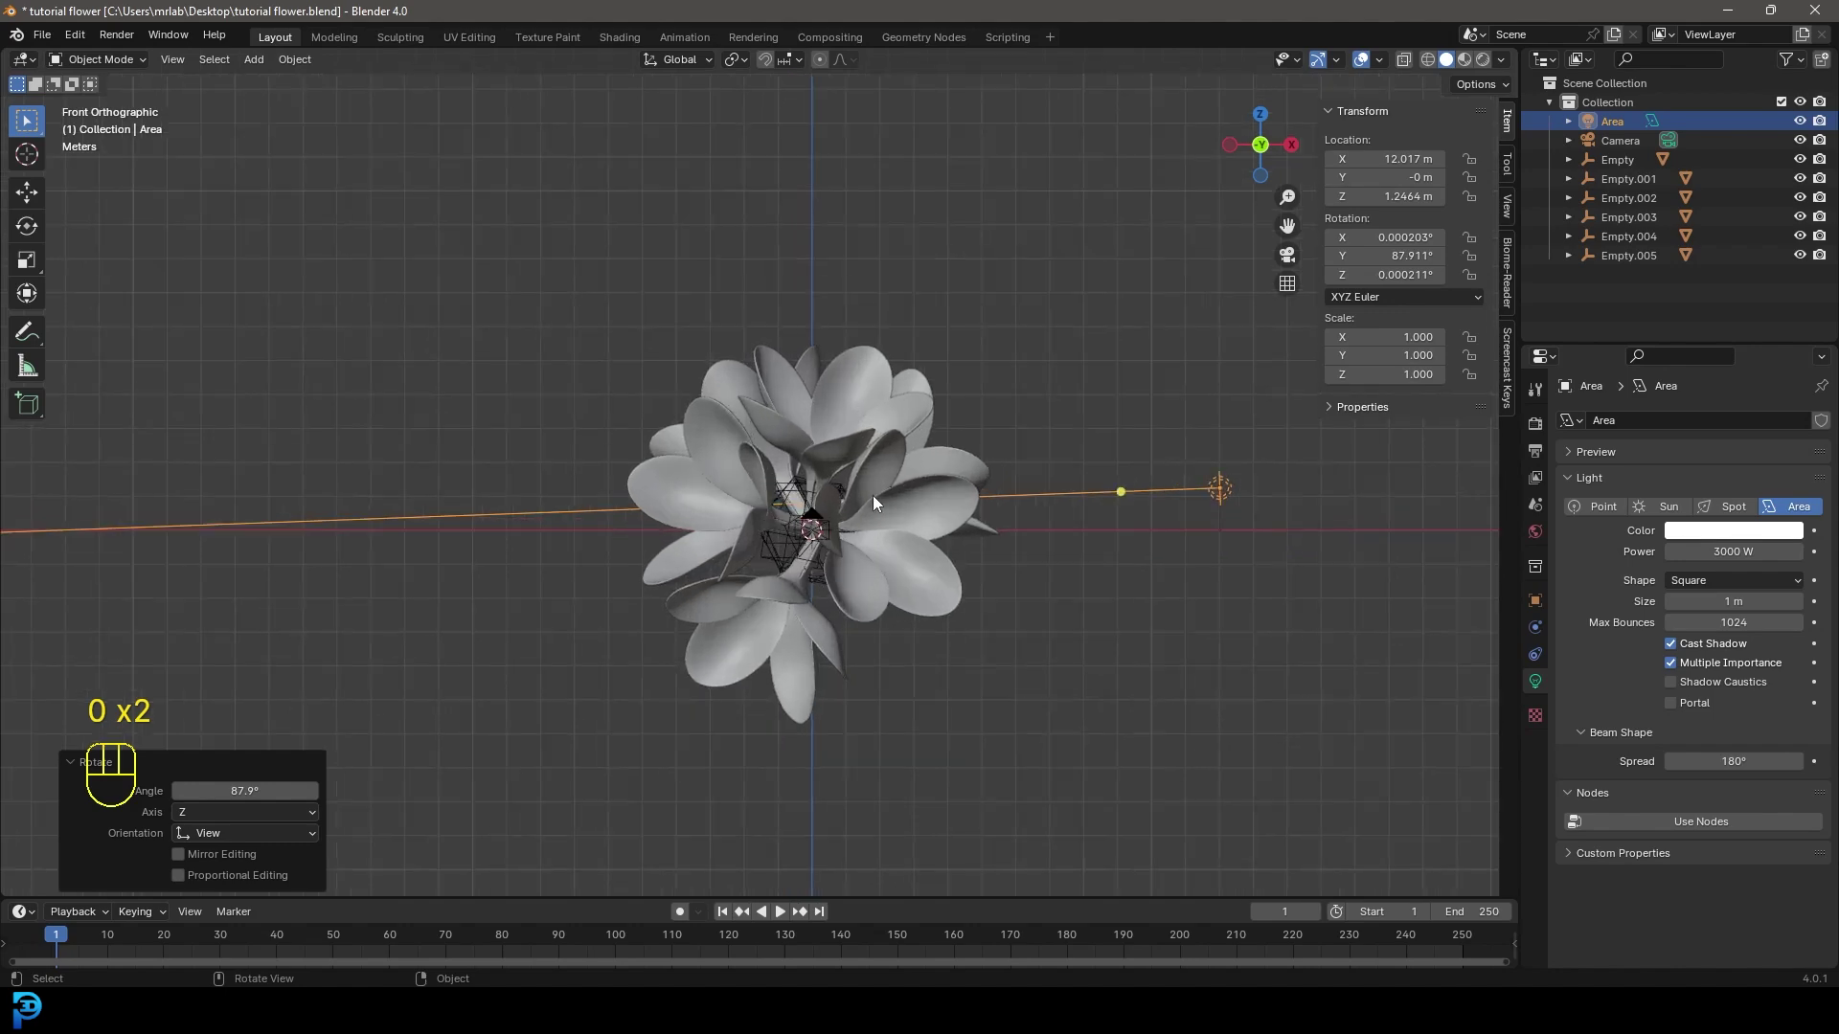
left_click_drag(1728, 602, 1815, 602)
scroll(1118, 509, "down", 2)
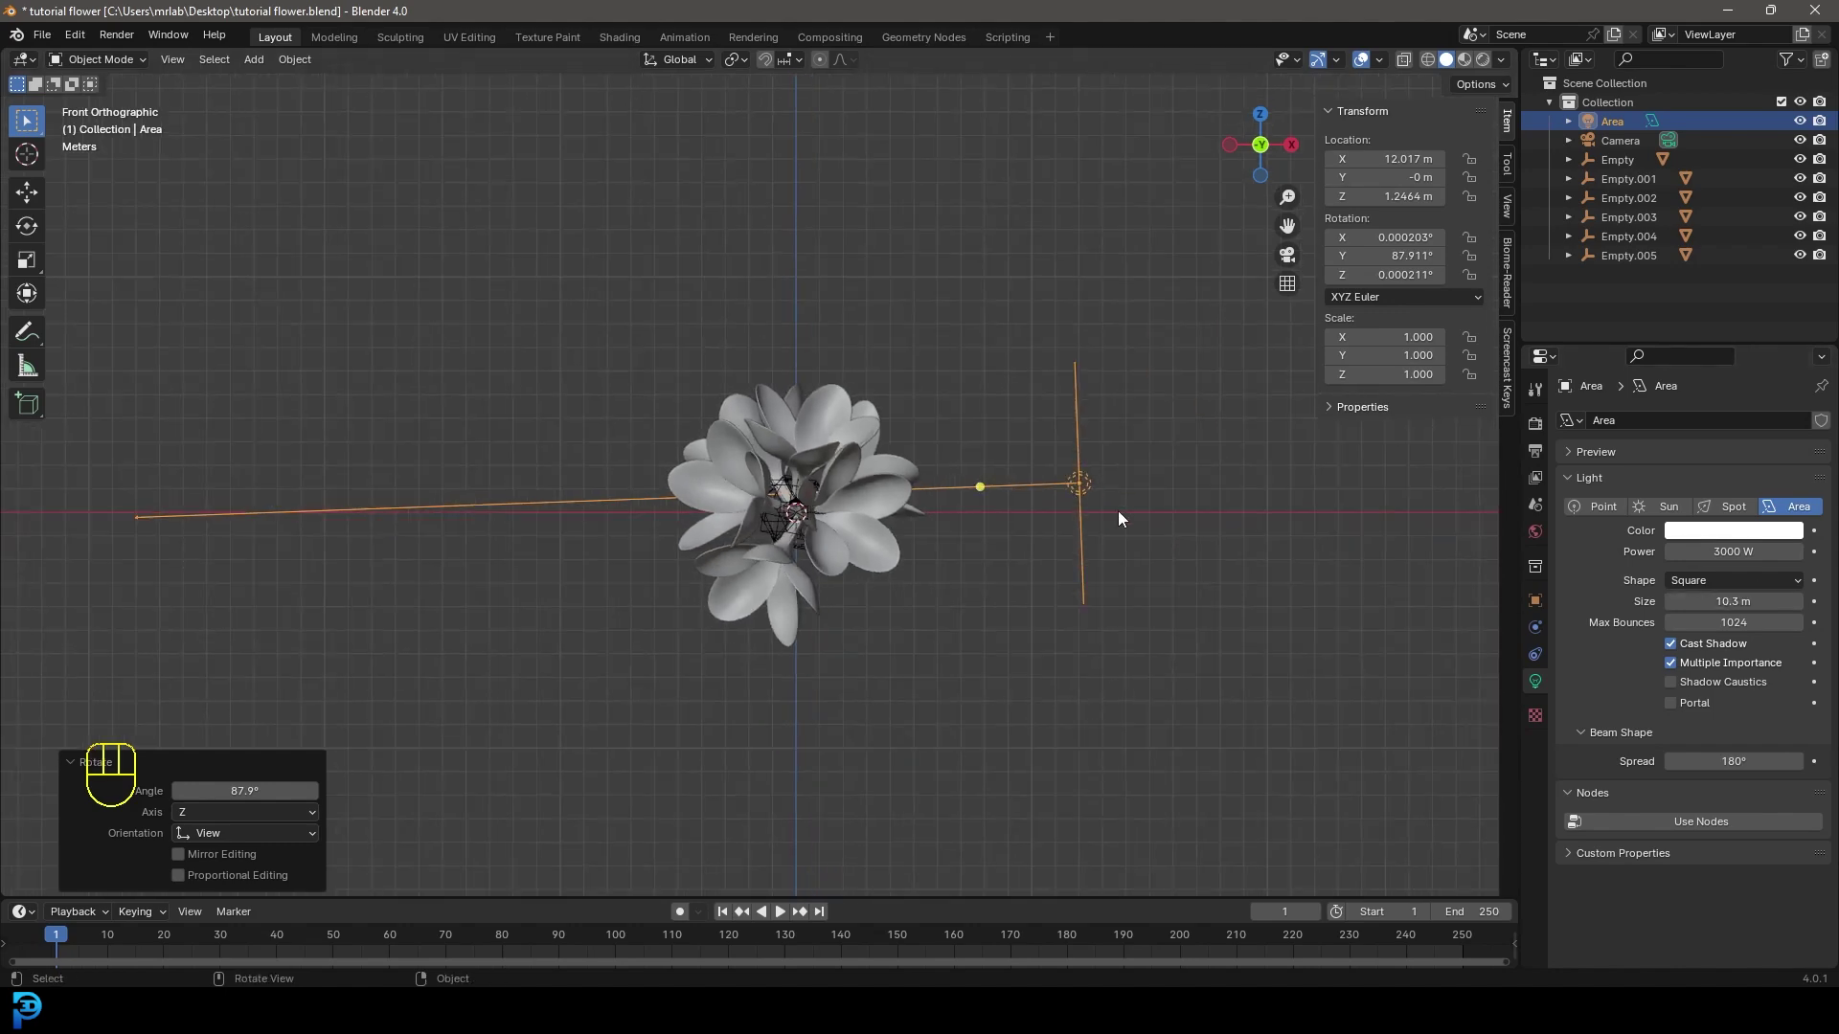
Switch the viewport to rendered shading and set the area light's power to 5000 W
key("z")
left_click(982, 427)
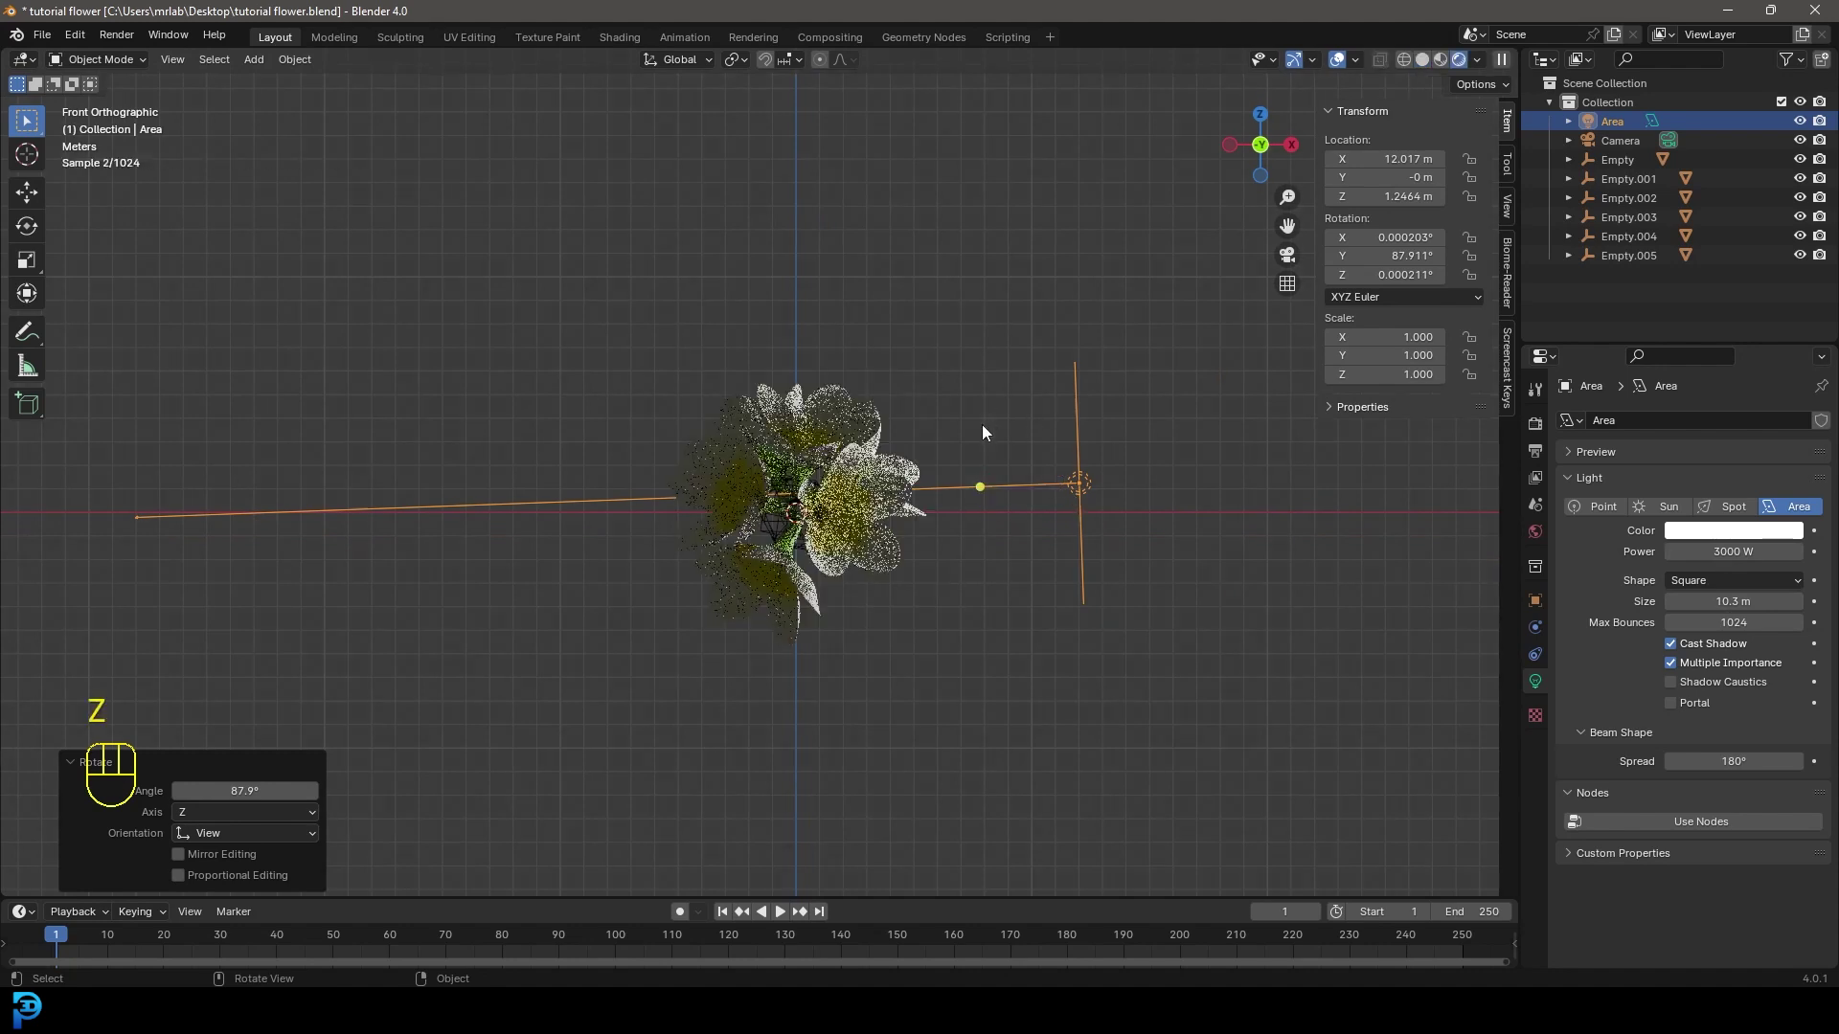
left_click(1734, 551)
type("5000")
key("Return")
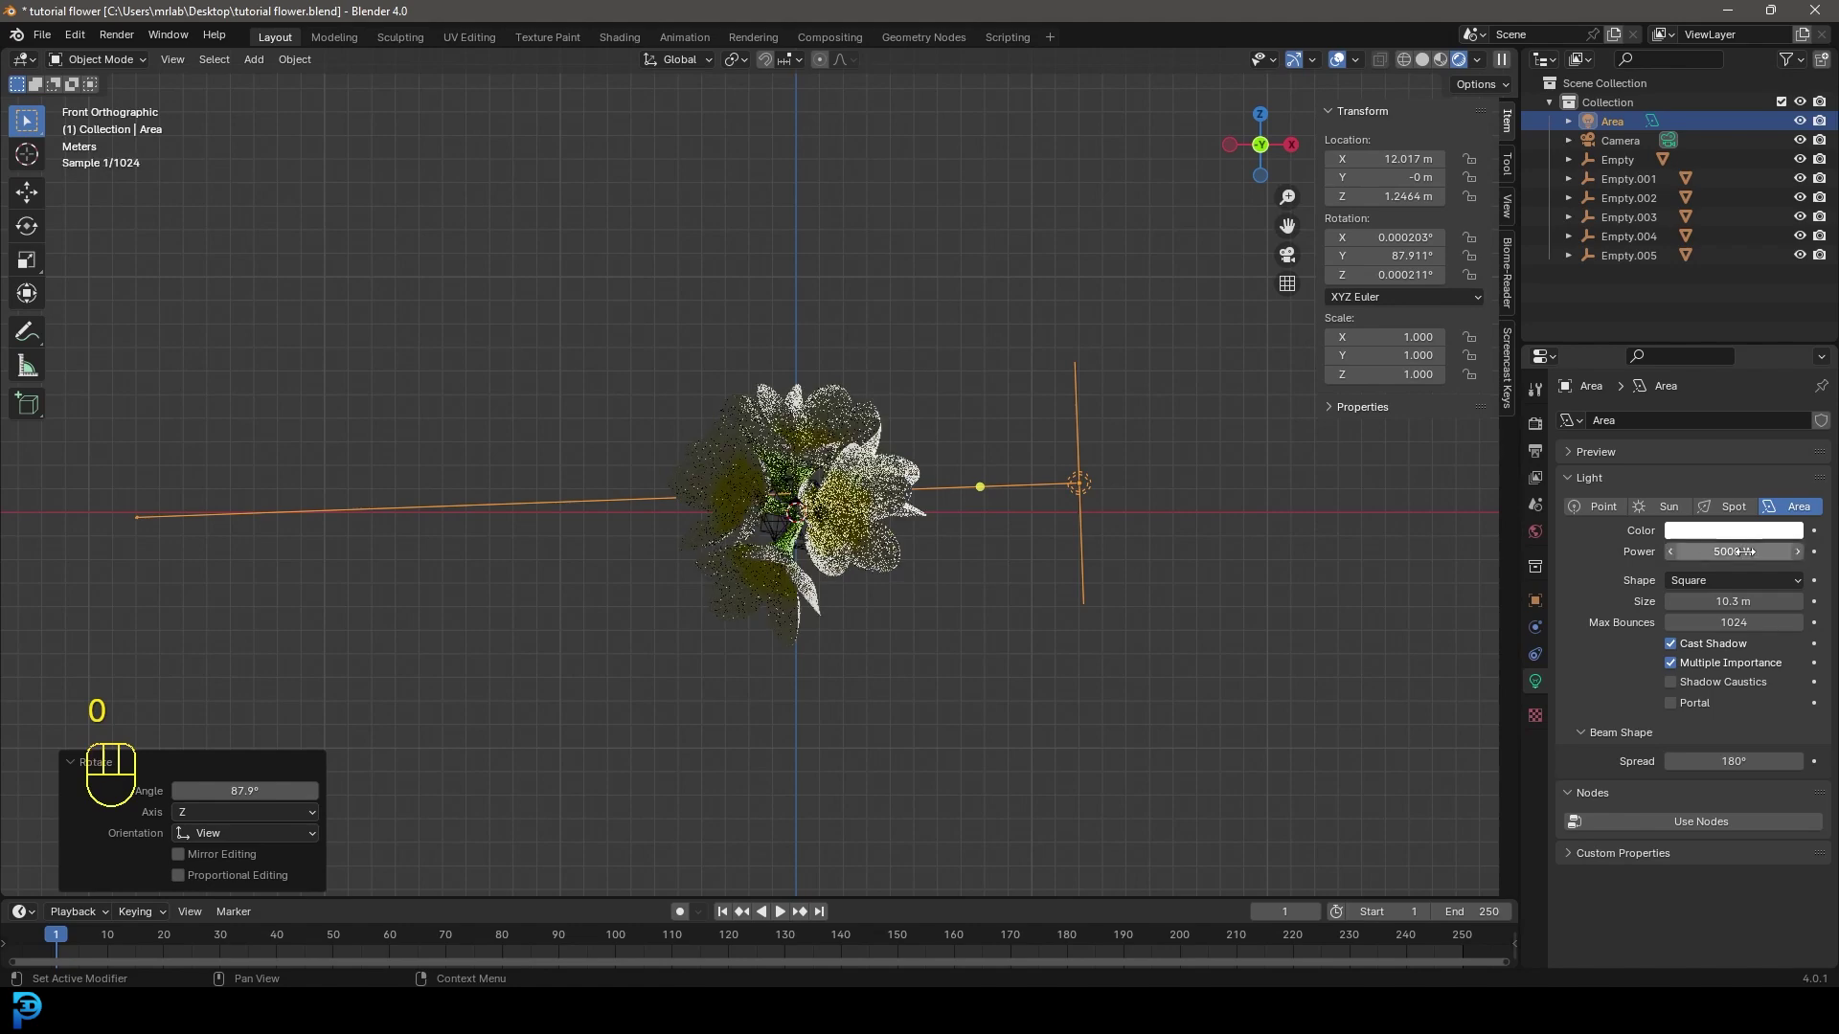
Reposition the area light in the top view to X 13.22 m, Y -5.9898 m, angled to Z -21.136° towards the flowers
key("KP_7")
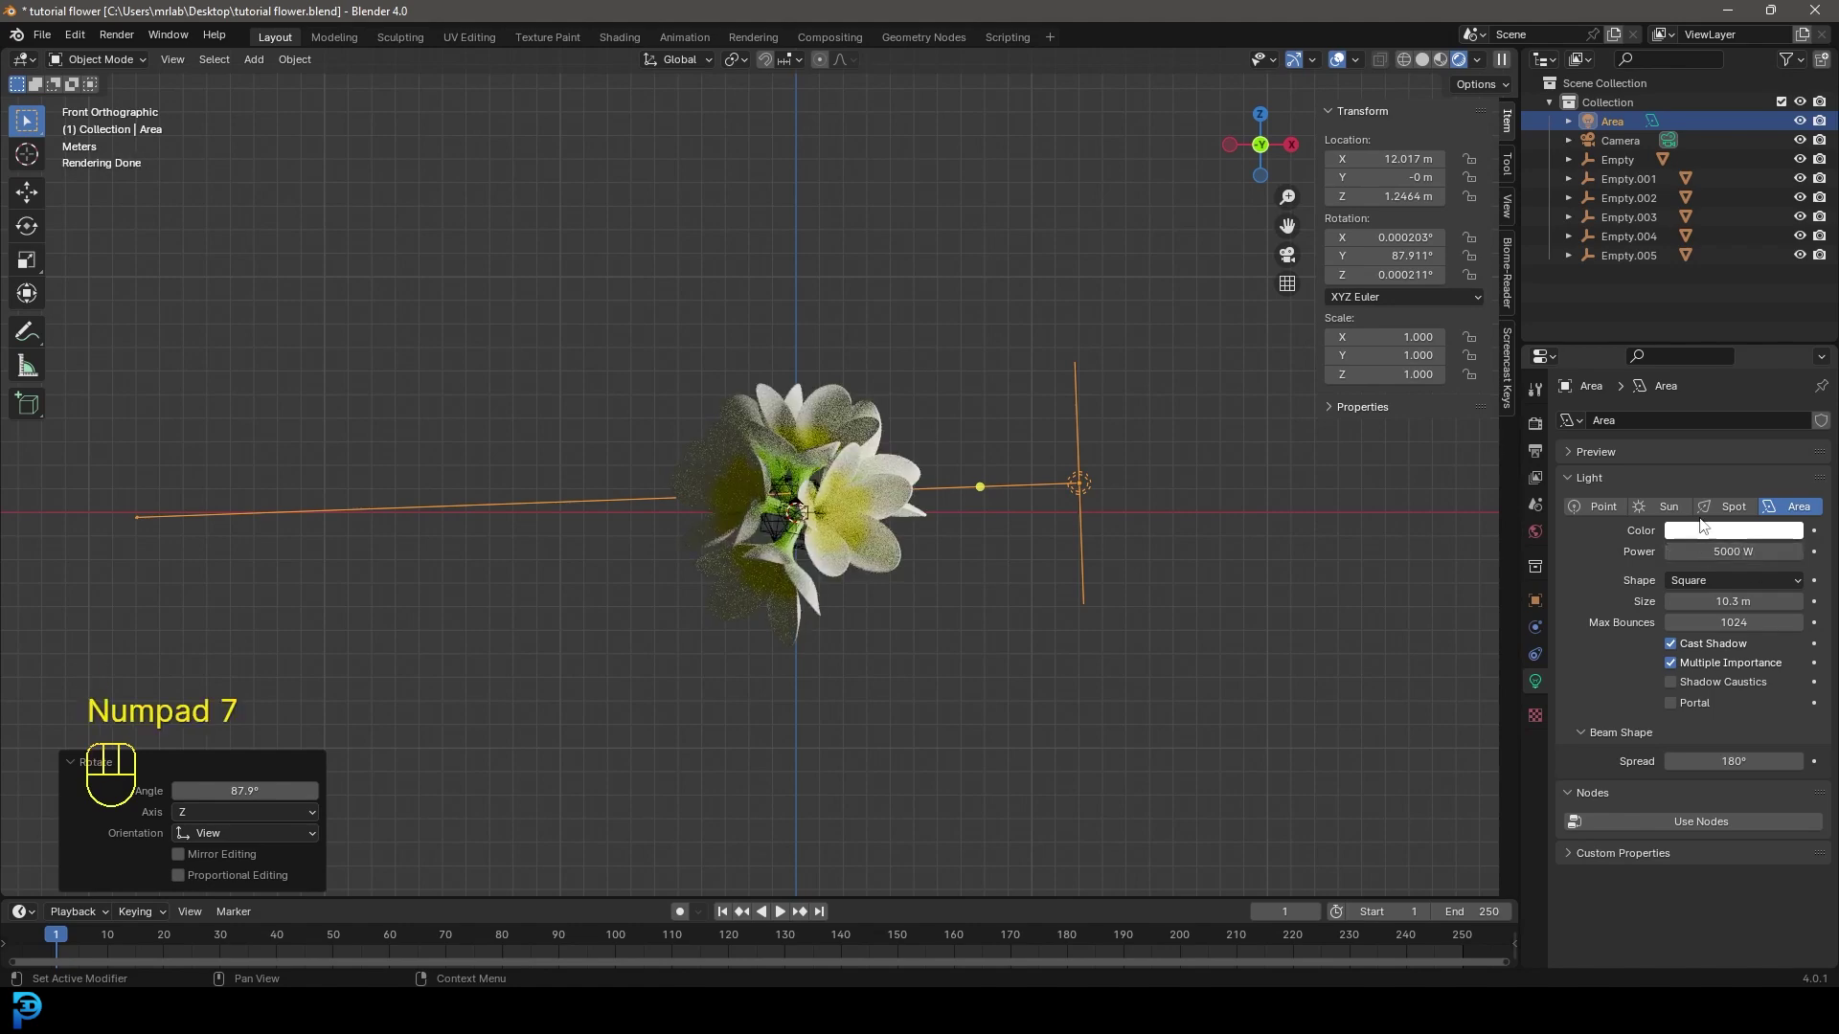
middle_click_drag(867, 408, 877, 445)
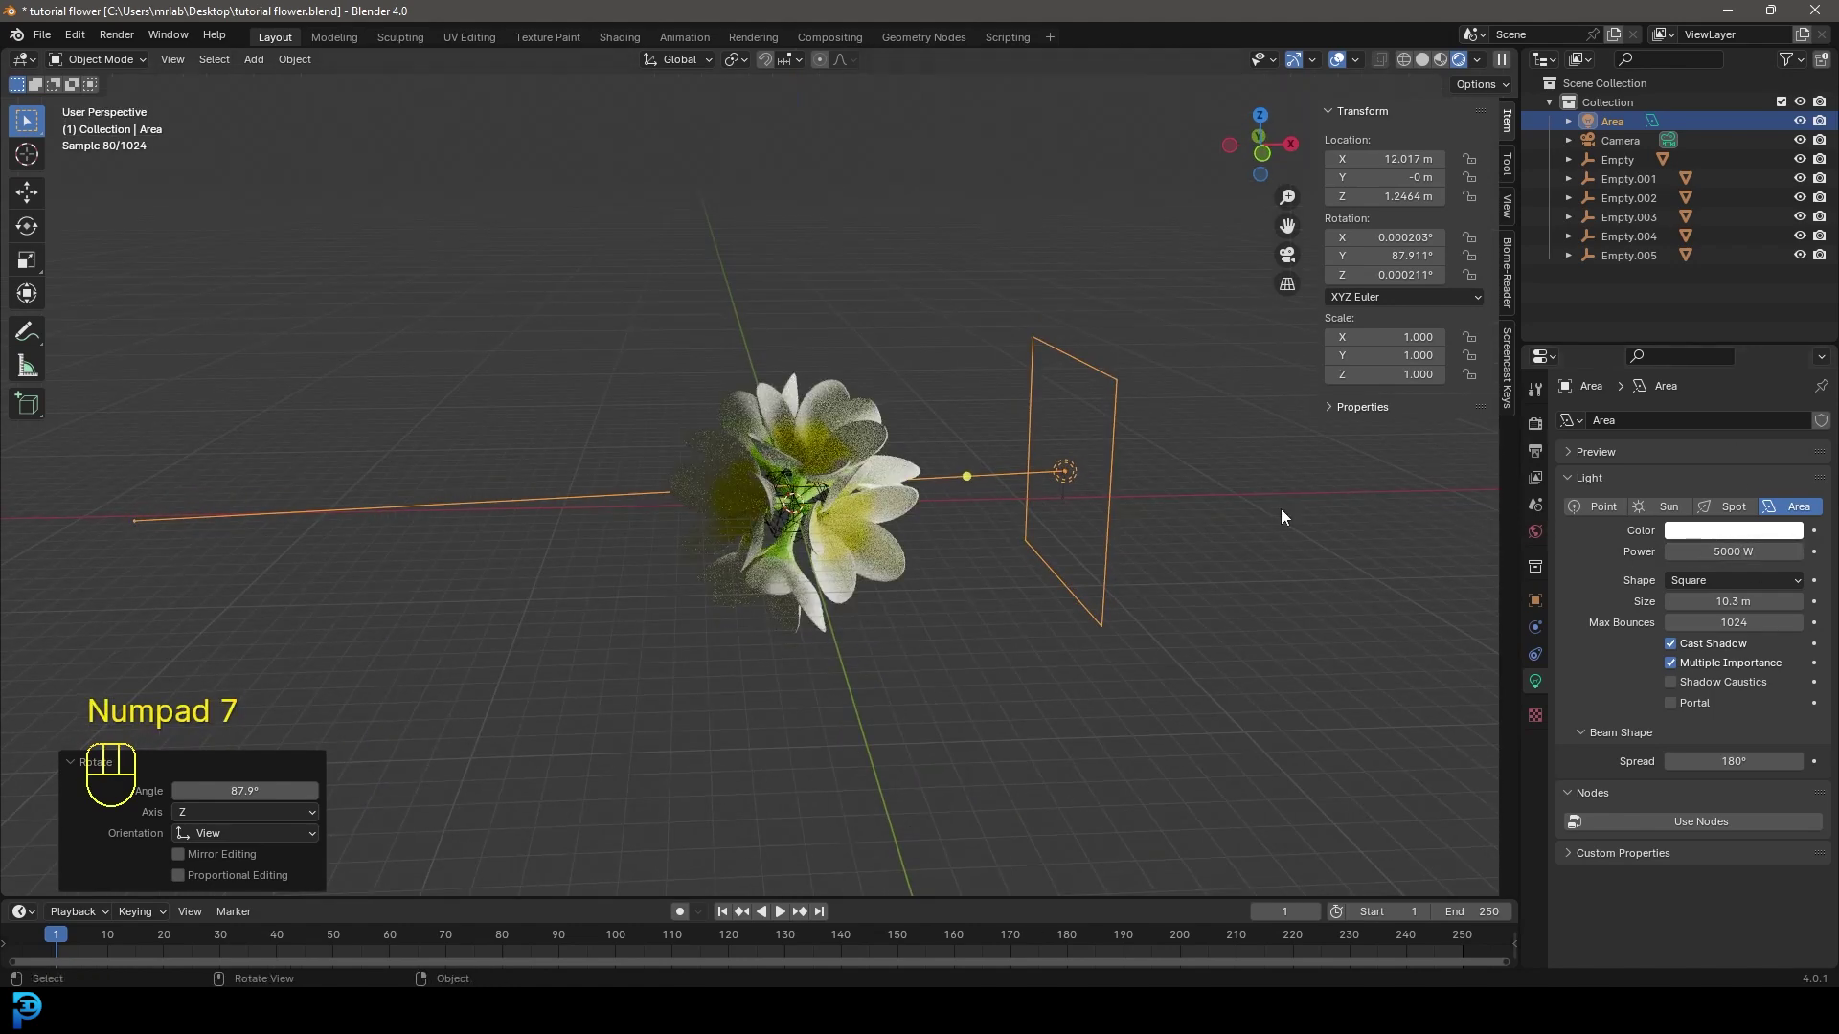
key("KP_7")
key("g")
left_click(1026, 588)
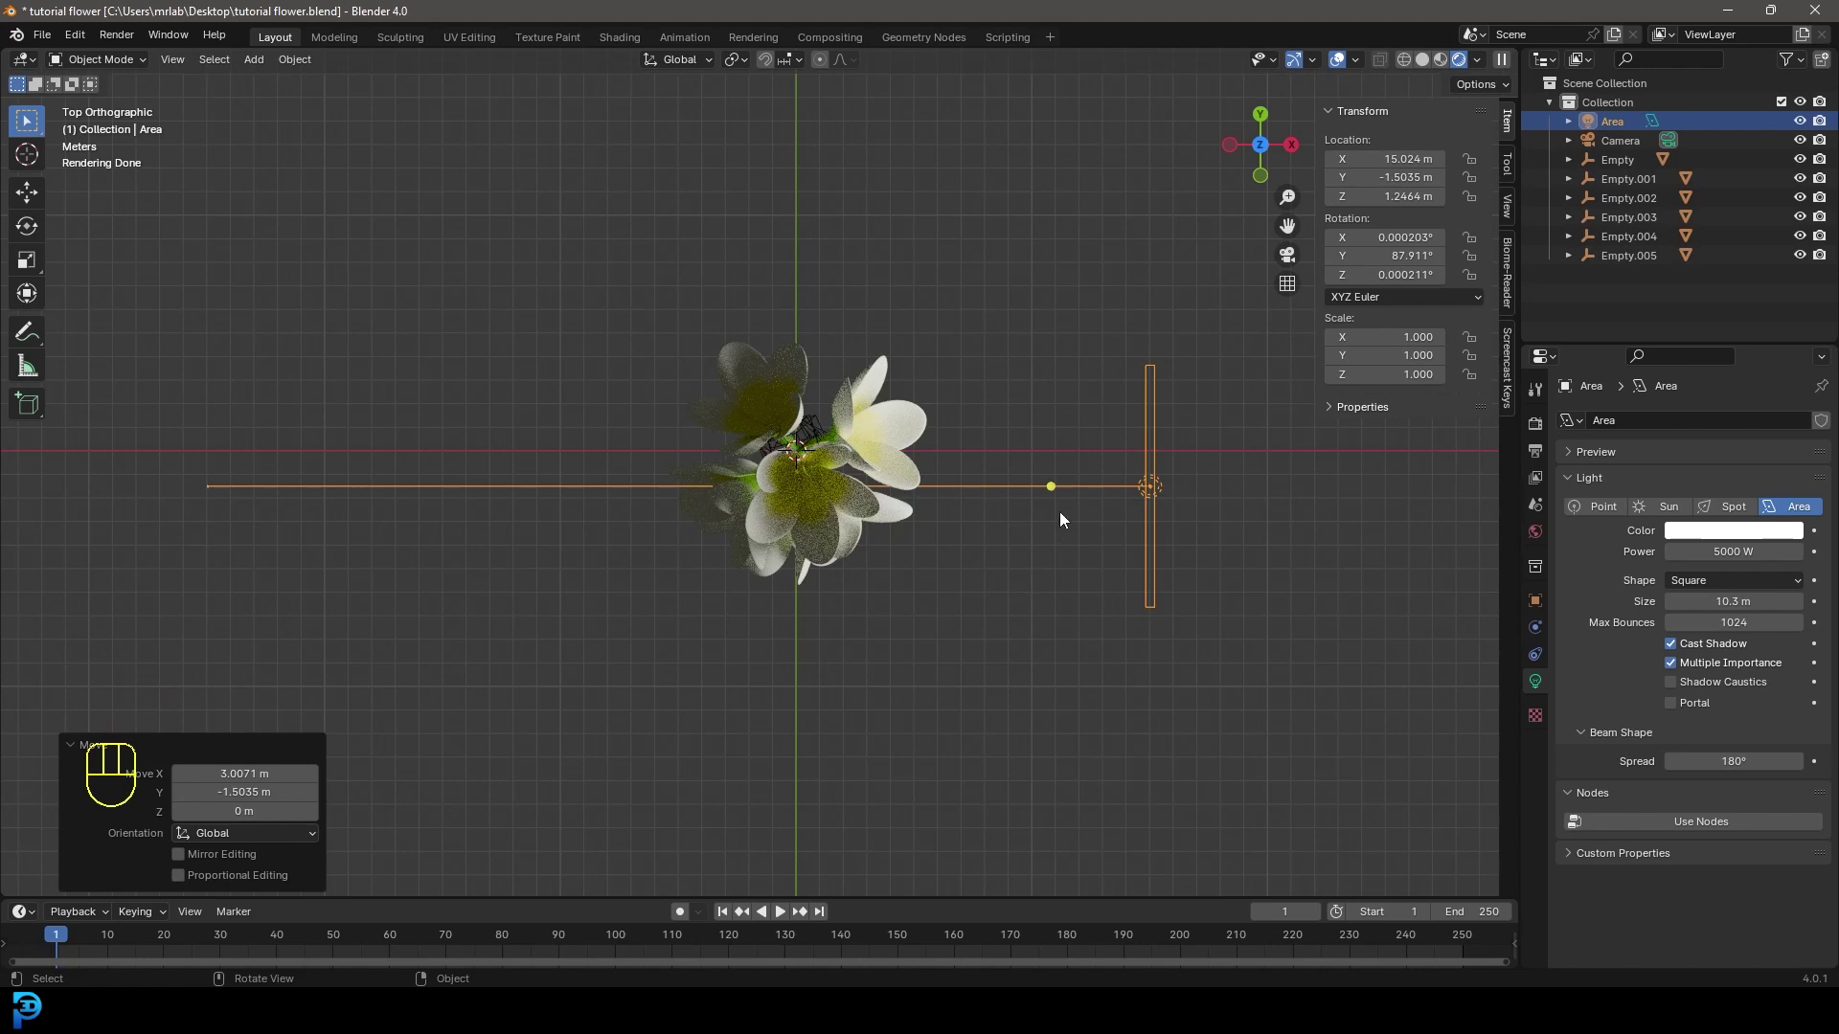
key("r")
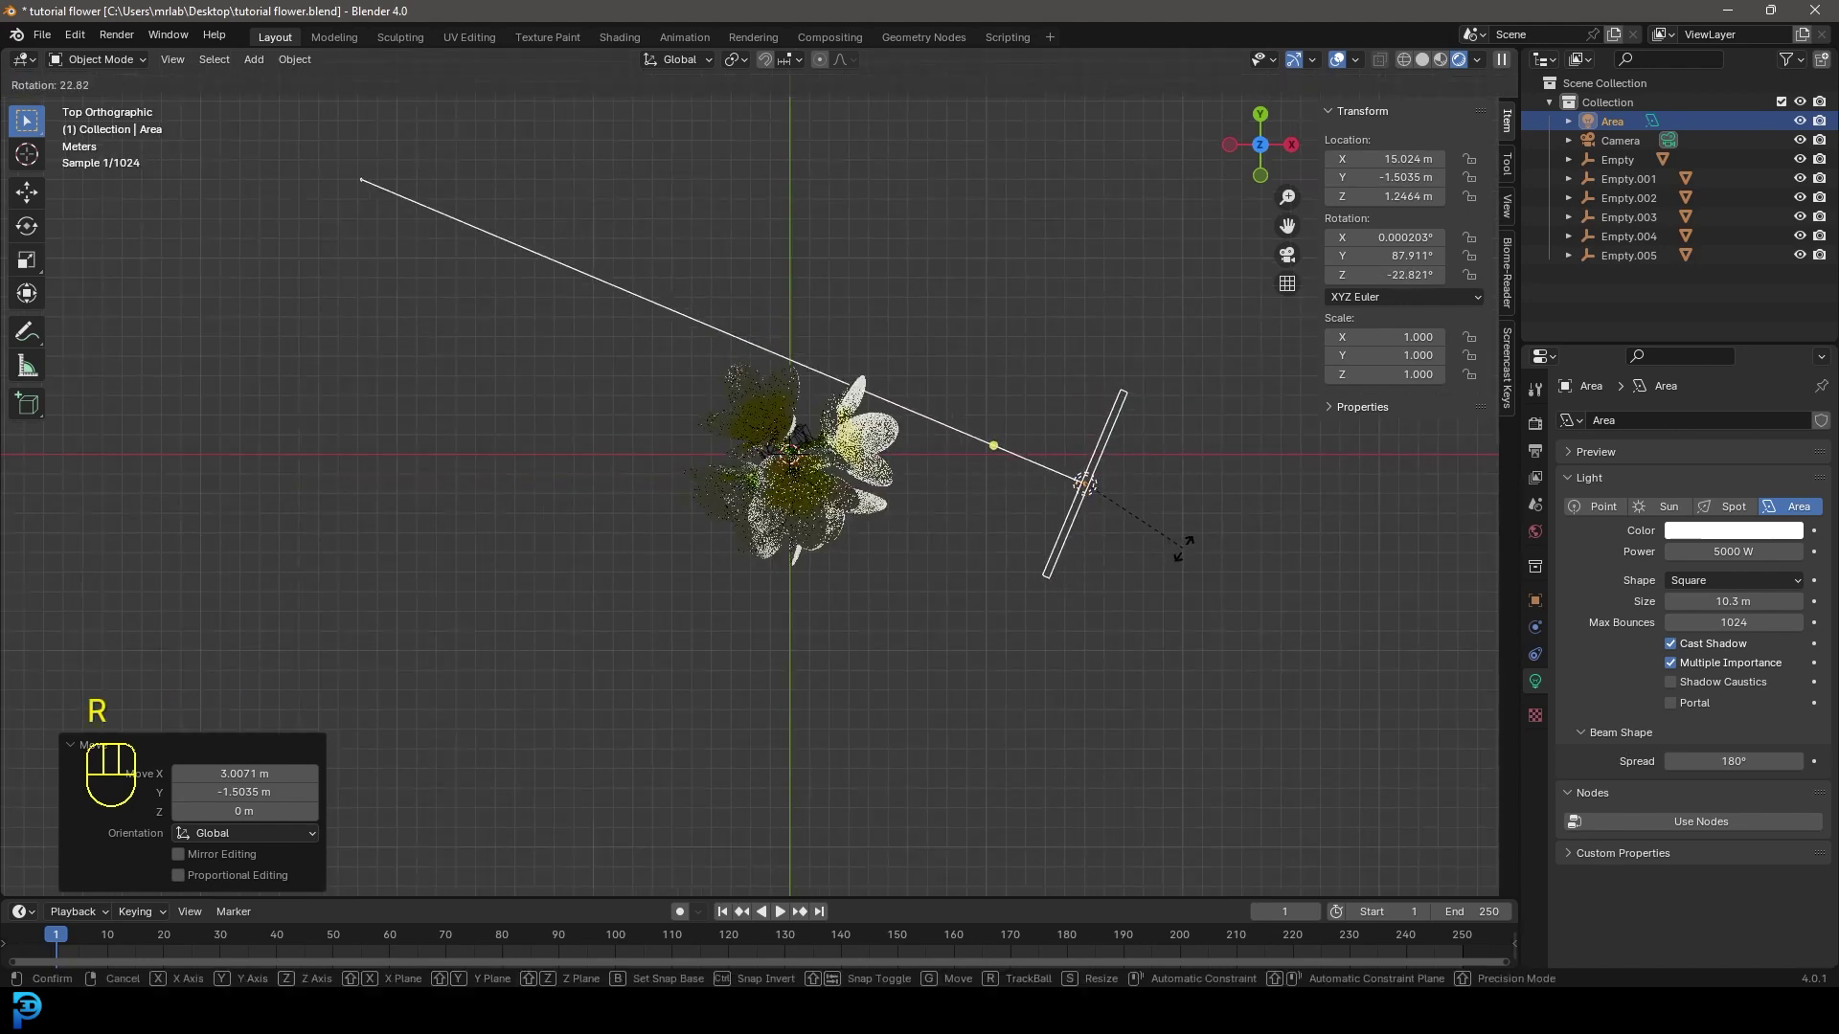
left_click(1176, 605)
key("g")
left_click(1149, 641)
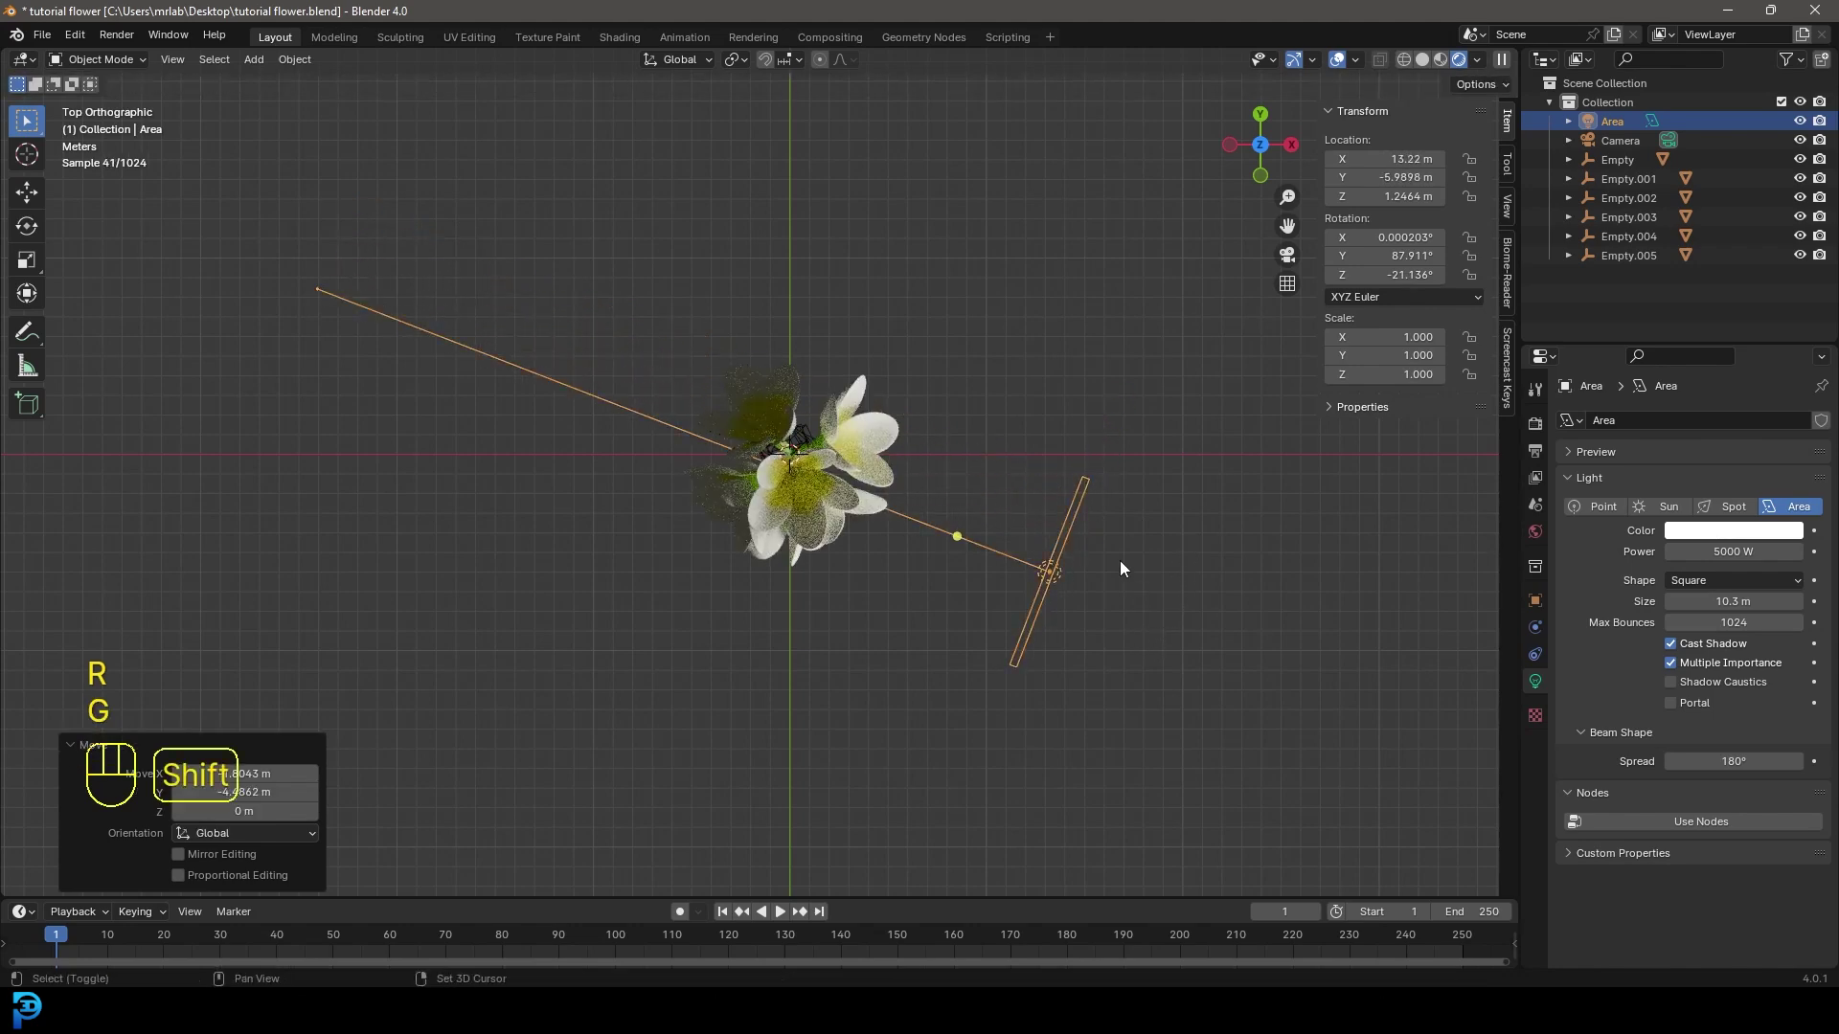
Duplicate the area light to the opposite side at X -16.819 m, Y -3.1127 m, and rotate it to Z -166.34°
key("shift+d")
left_click(475, 589)
key("r")
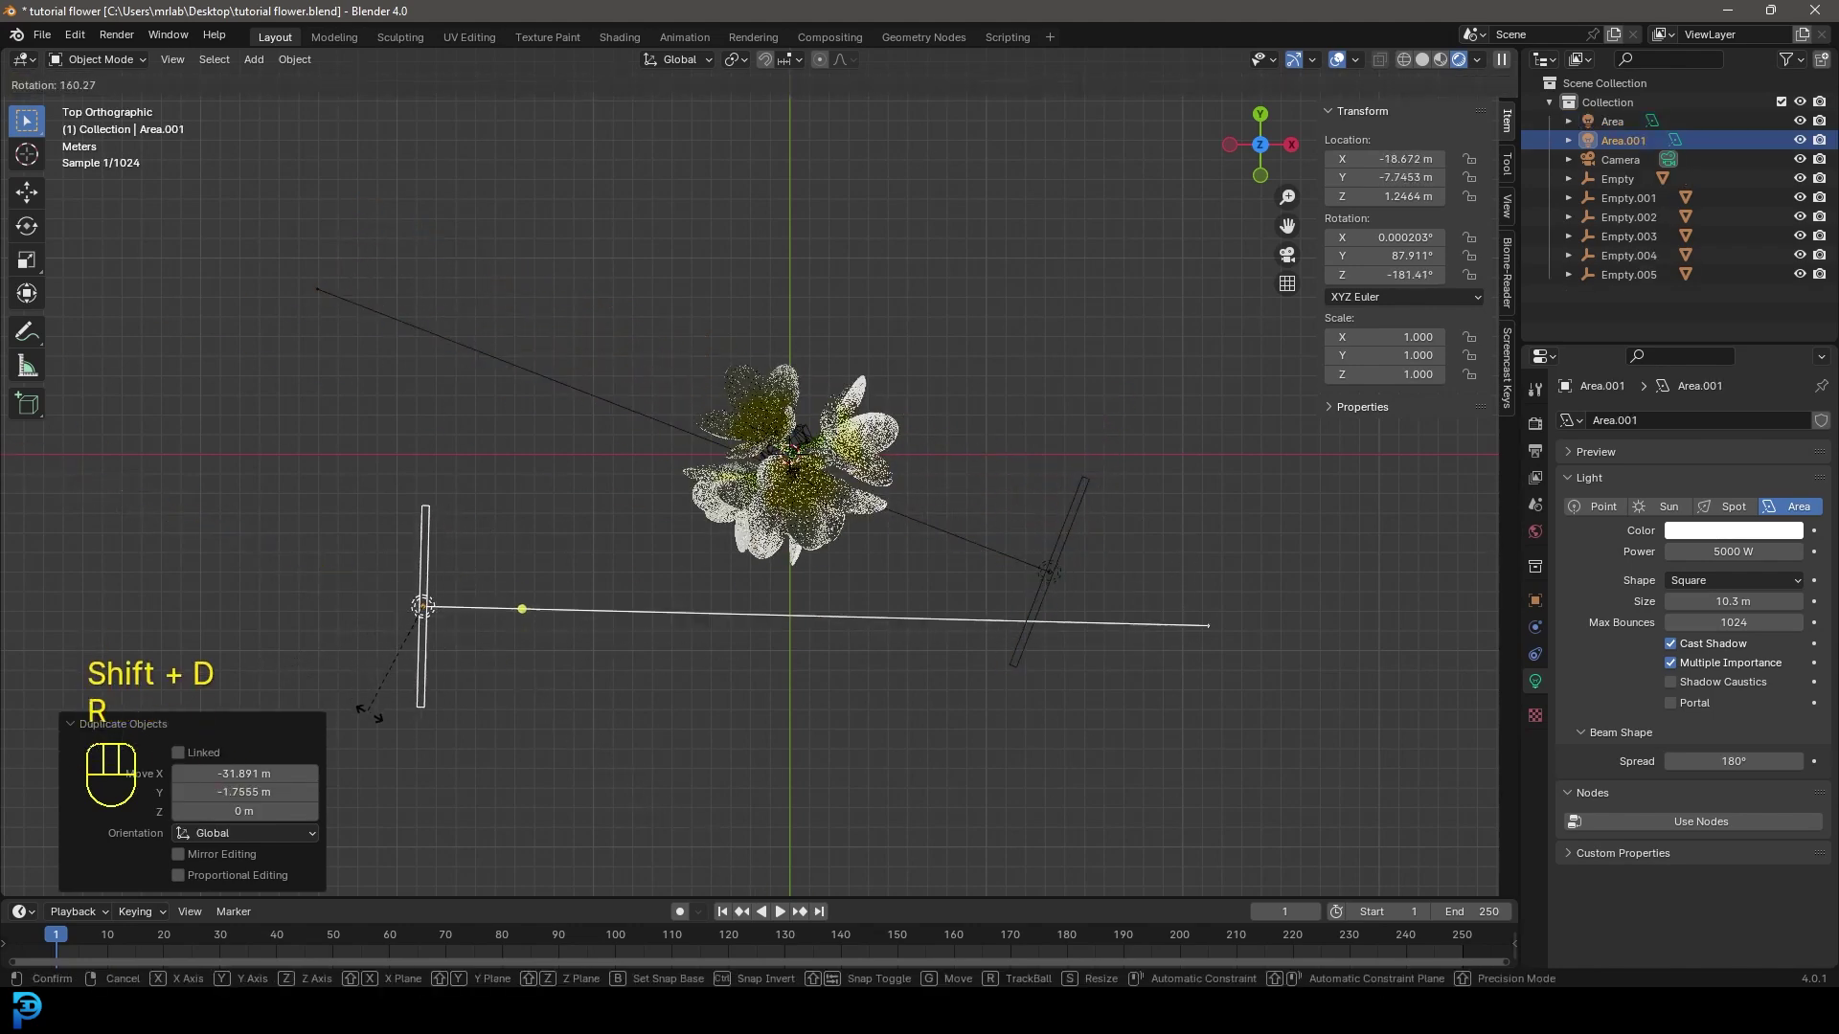
left_click(401, 718)
key("g")
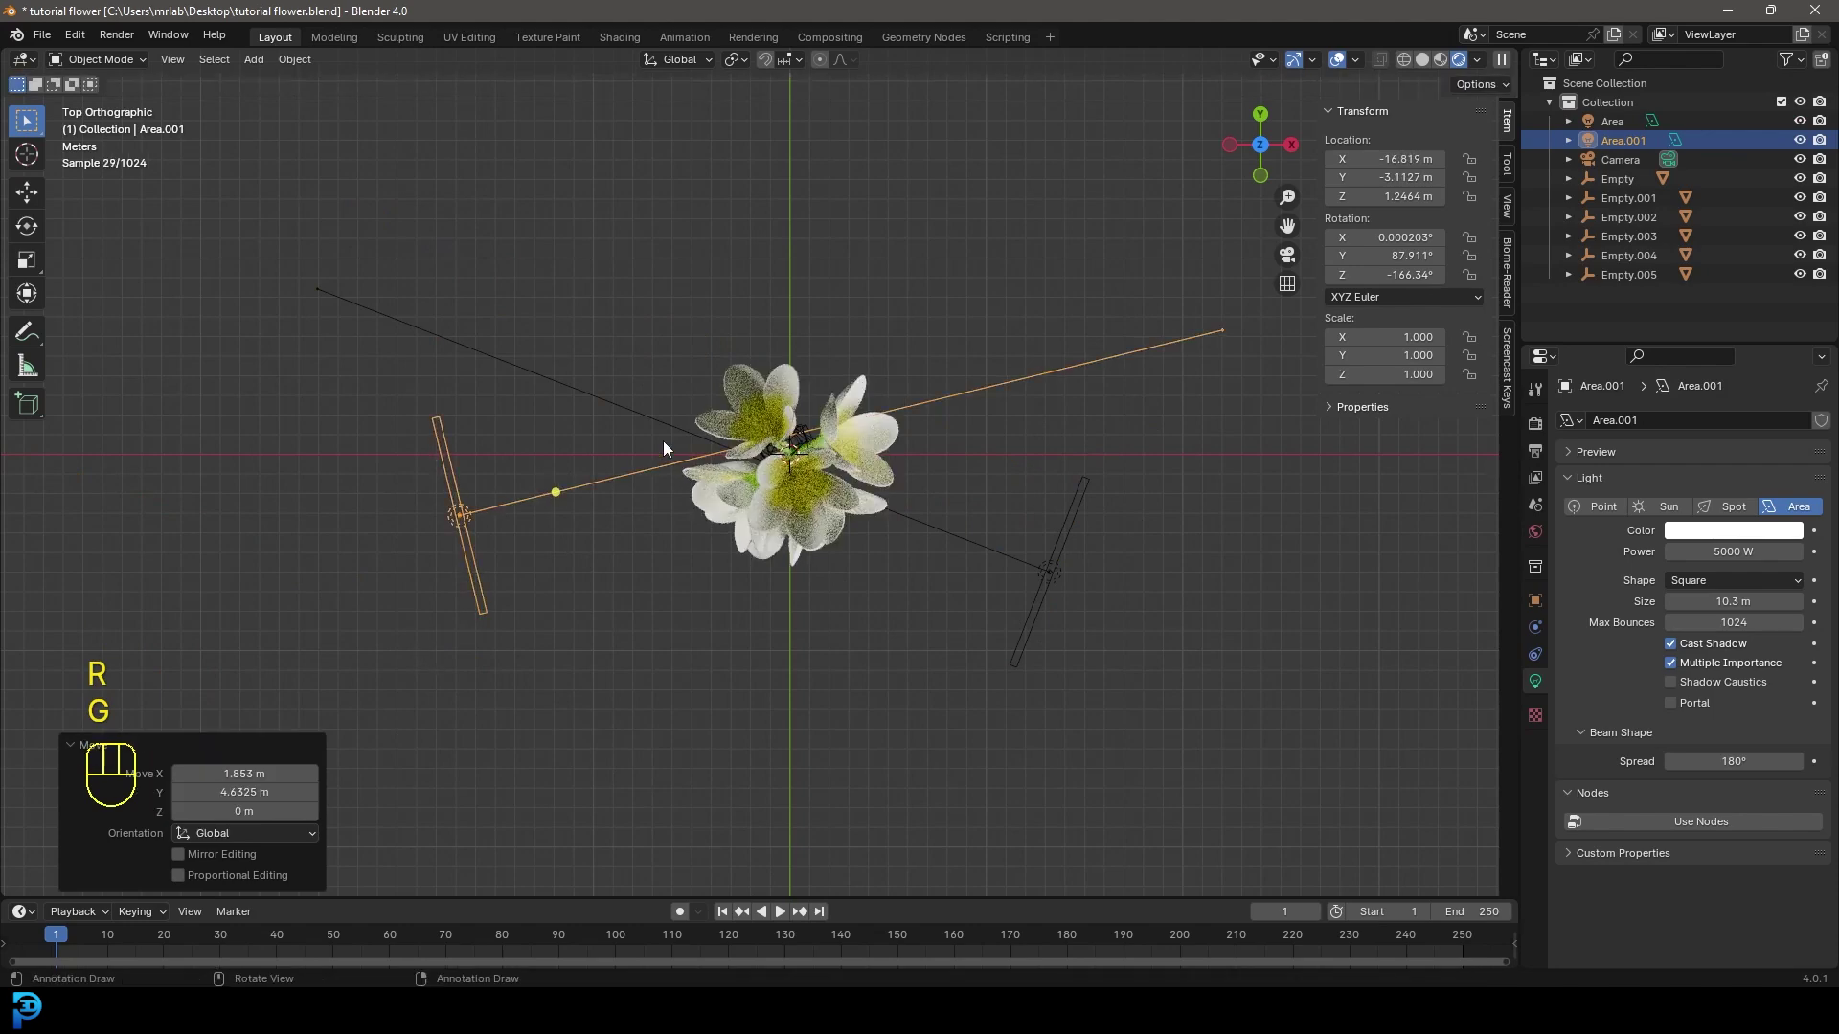
left_click(663, 441)
Look through the camera and enable a transparent film background in the Cycles render settings
key("KP_0")
scroll(1023, 455, "up", 2)
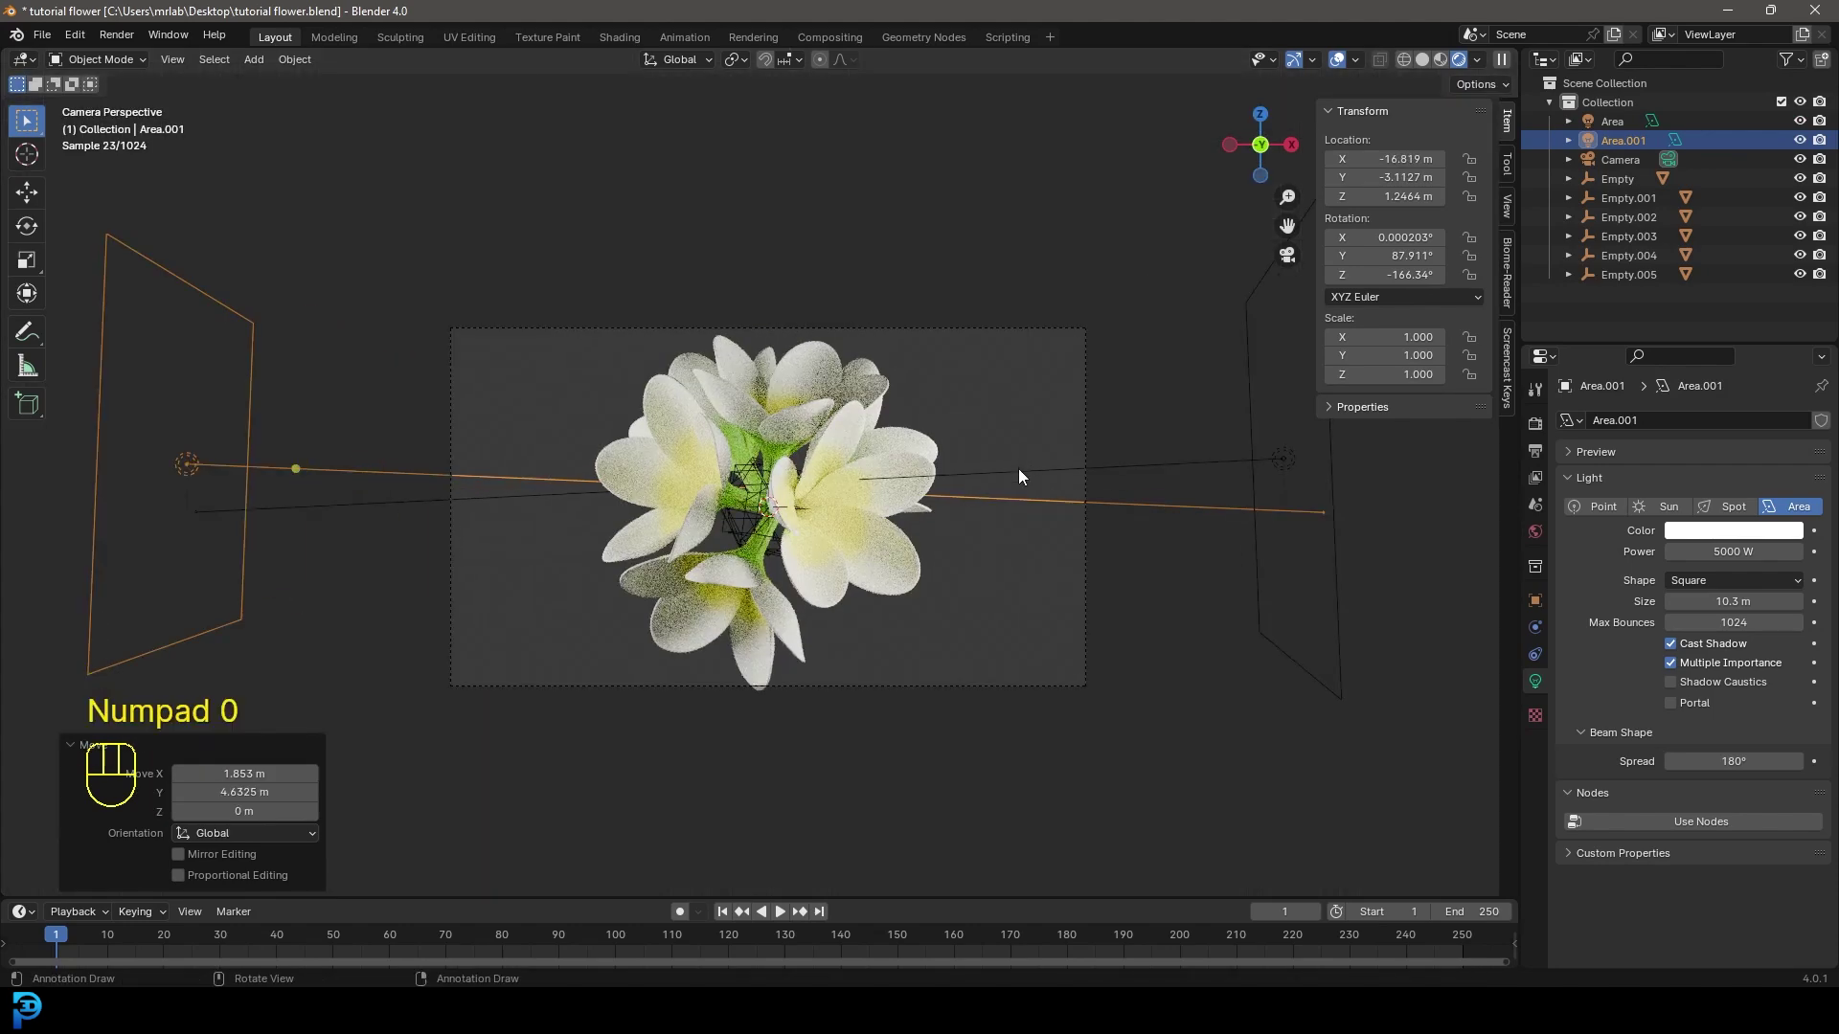
middle_click_drag(1019, 468, 1001, 468, "shift")
left_click(1535, 424)
scroll(1630, 801, "down", 5)
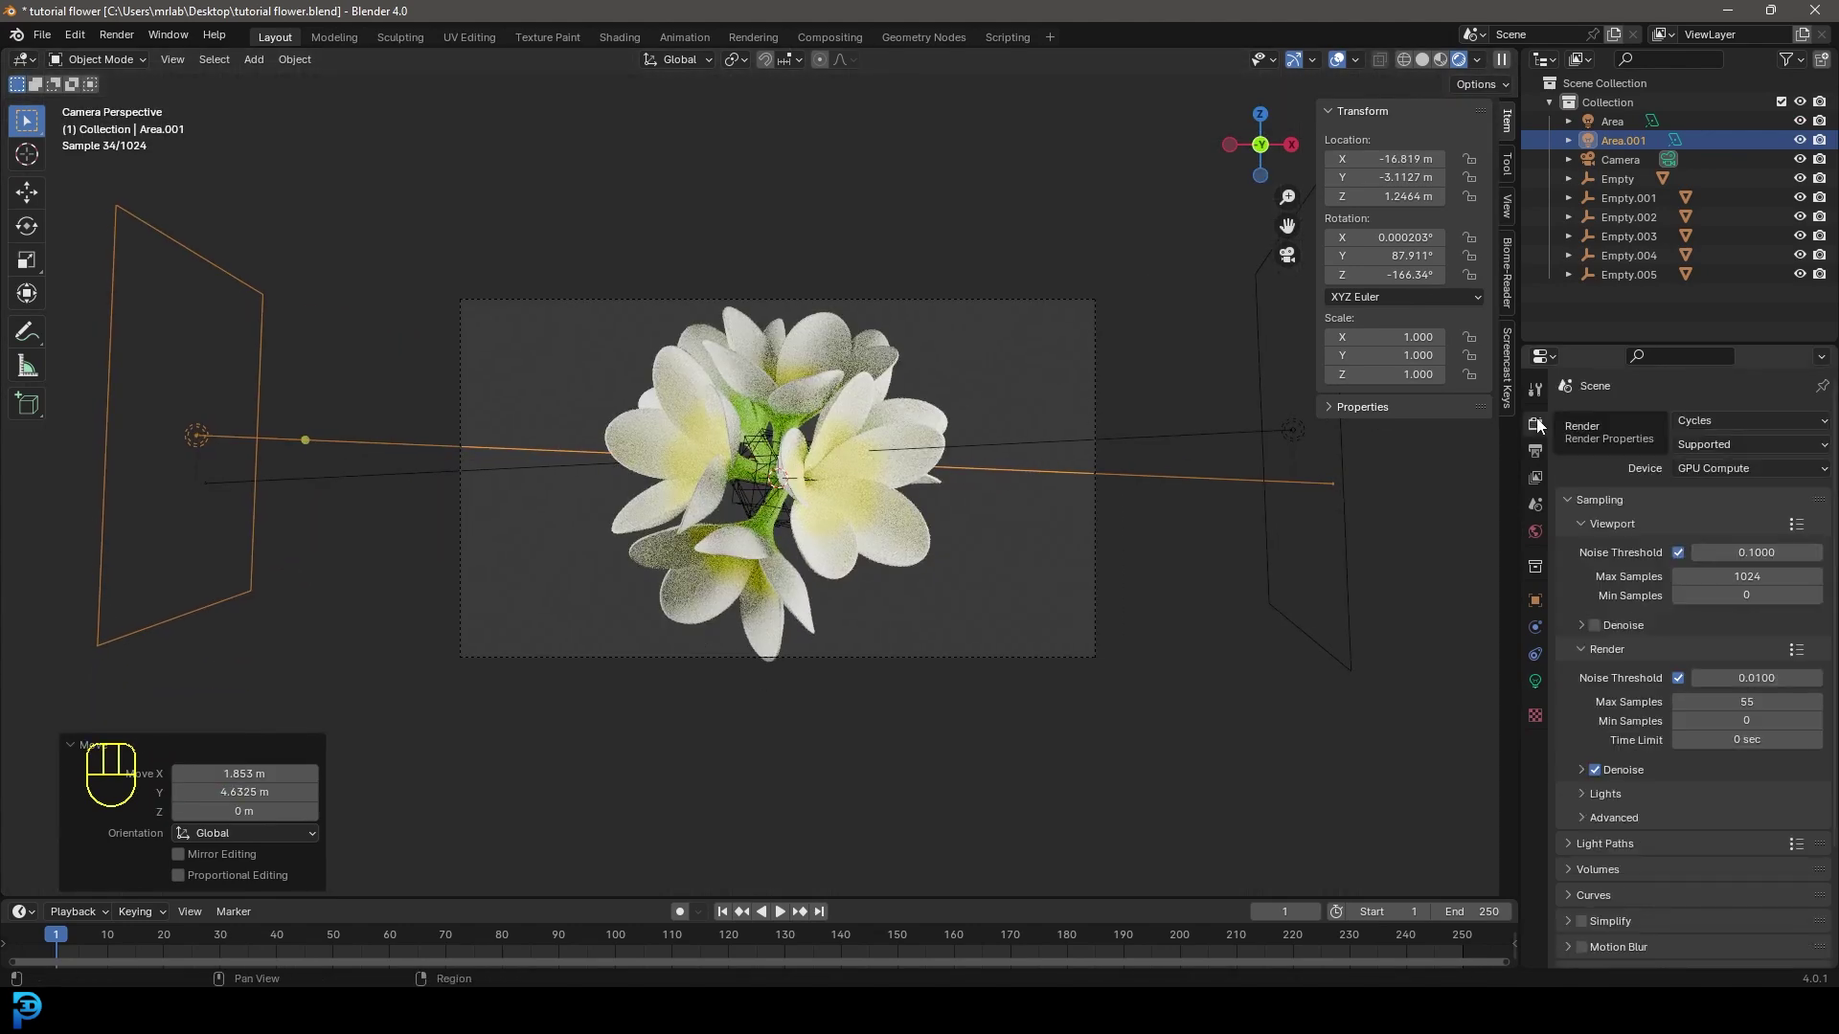
left_click(1582, 826)
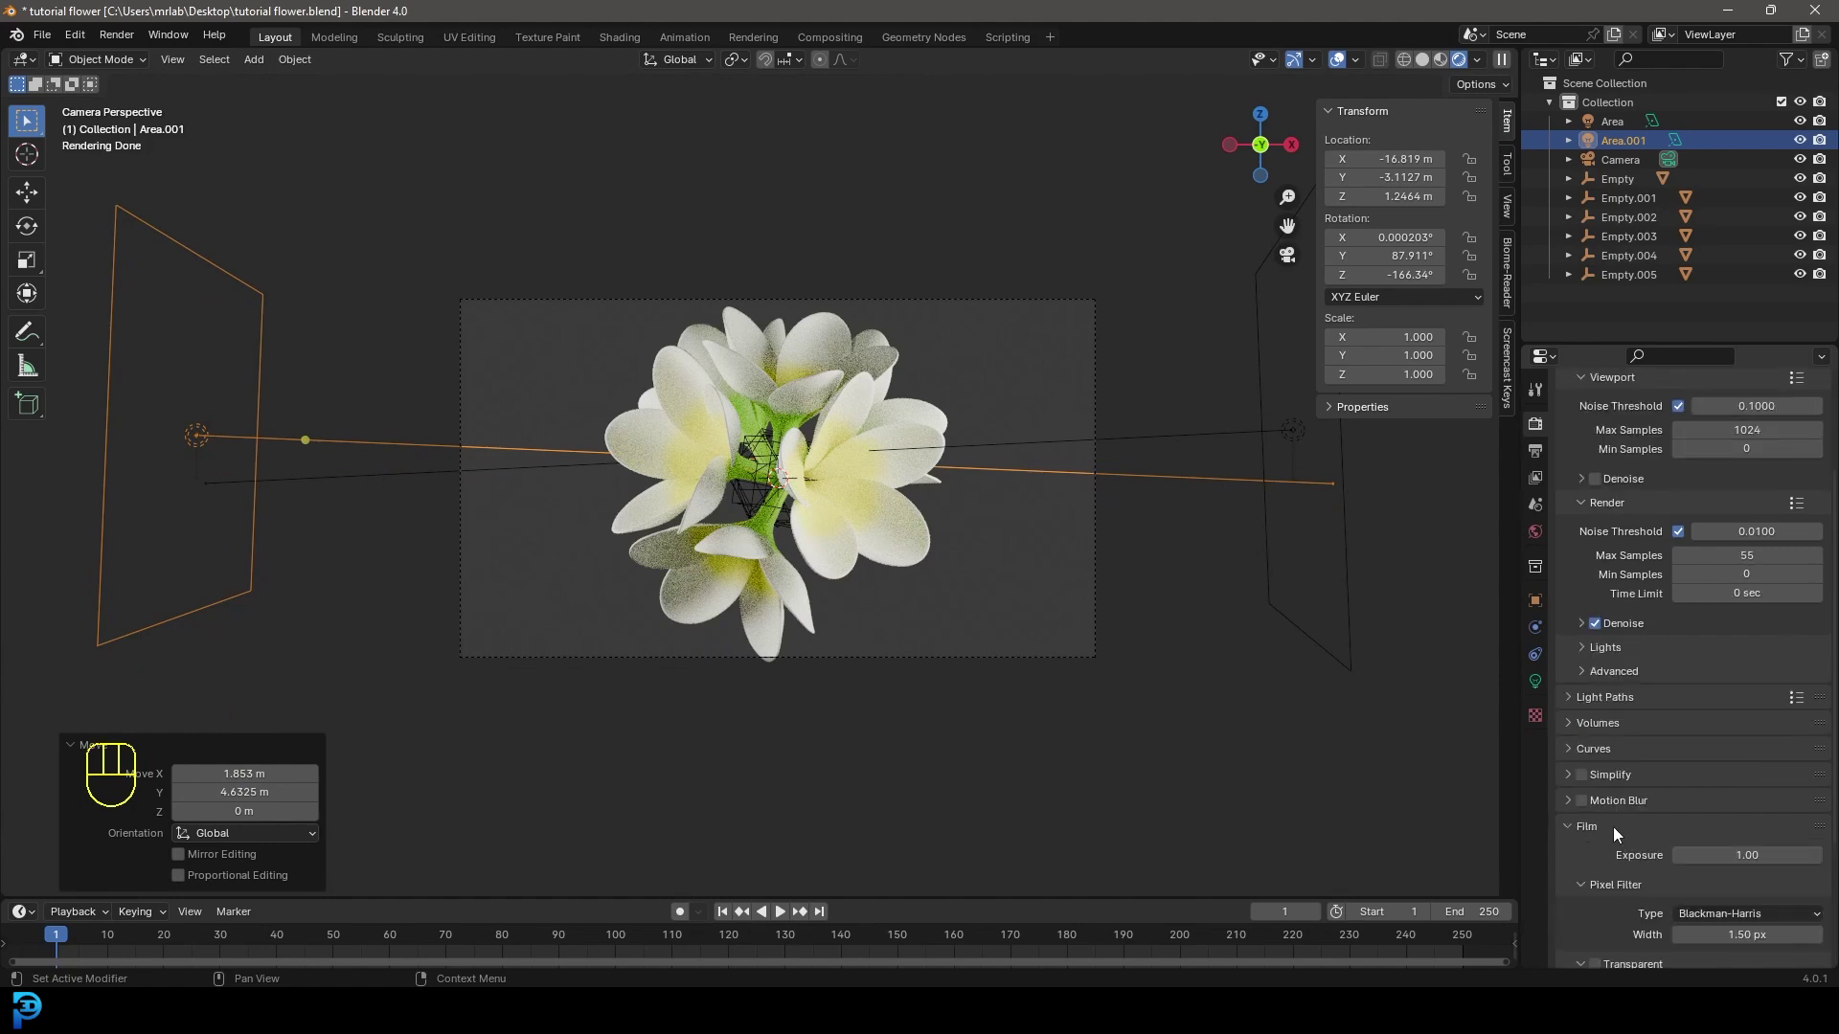
scroll(1608, 887, "down", 2)
left_click(1595, 888)
scroll(842, 368, "up", 2)
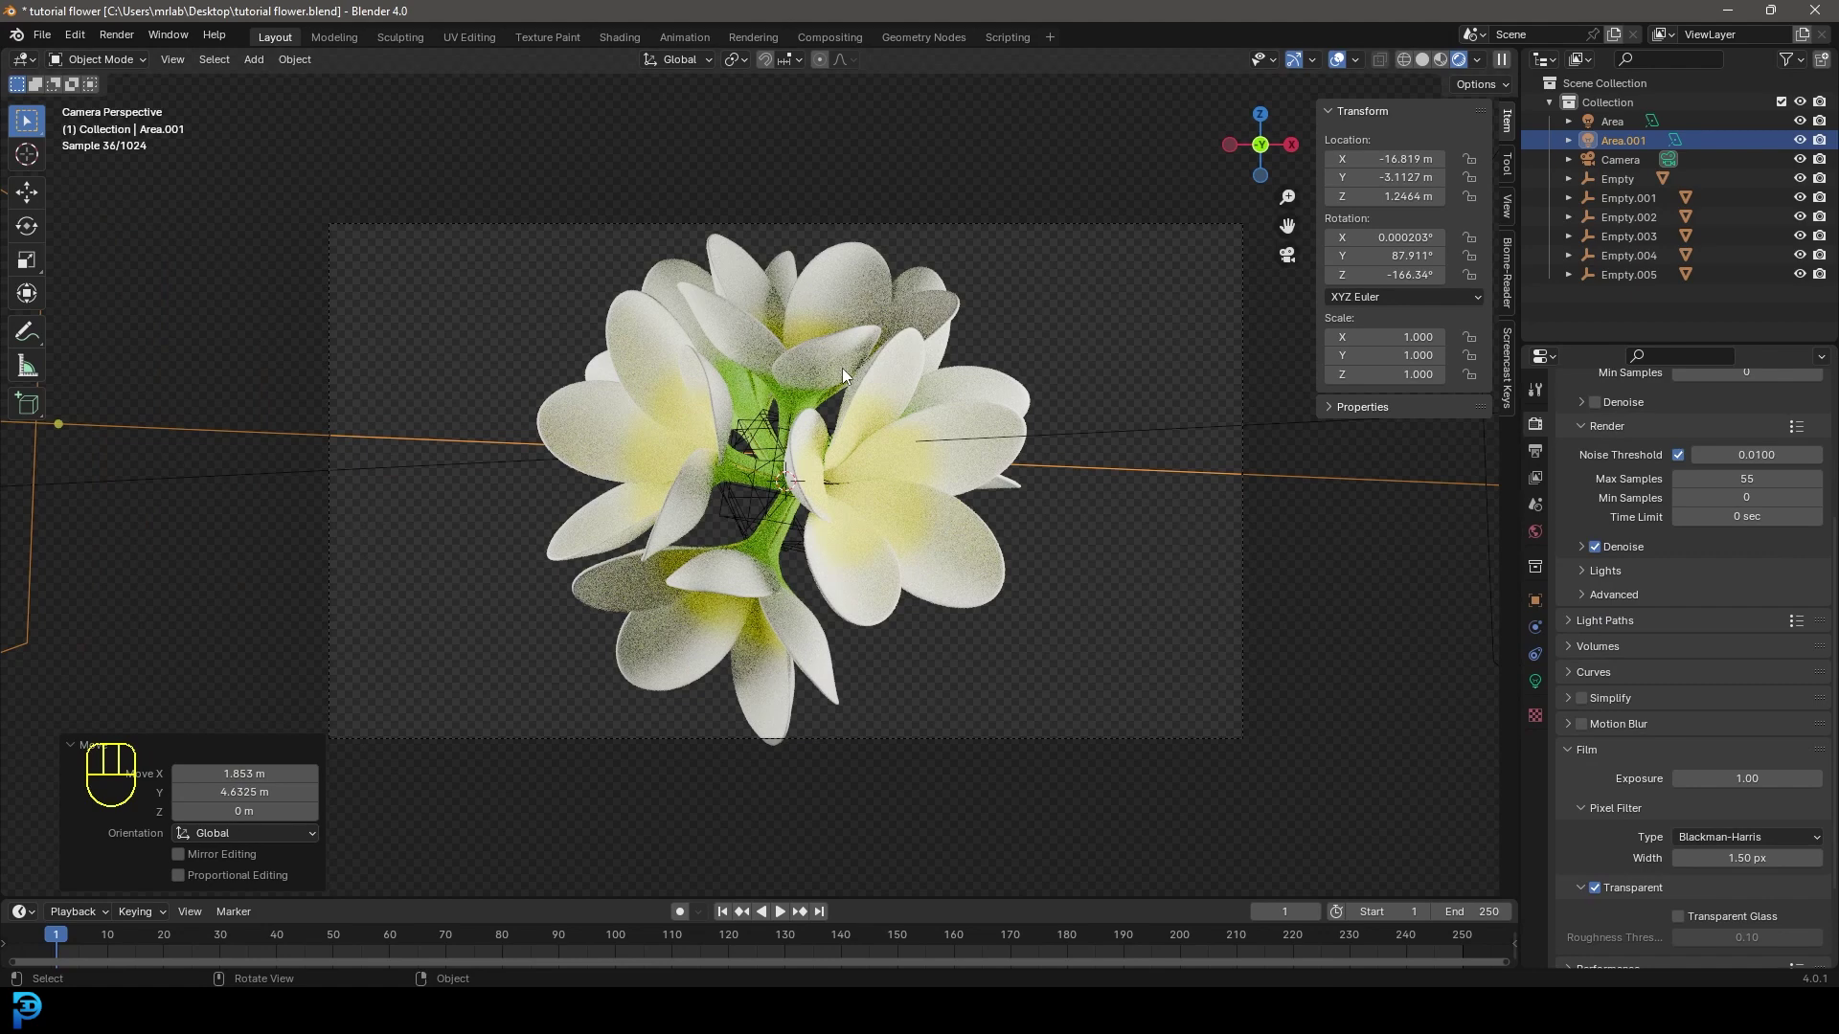
Switch the viewport back to solid shading and save the tutorial flower file
key("ctrl+s")
key("ctrl+s")
key("z")
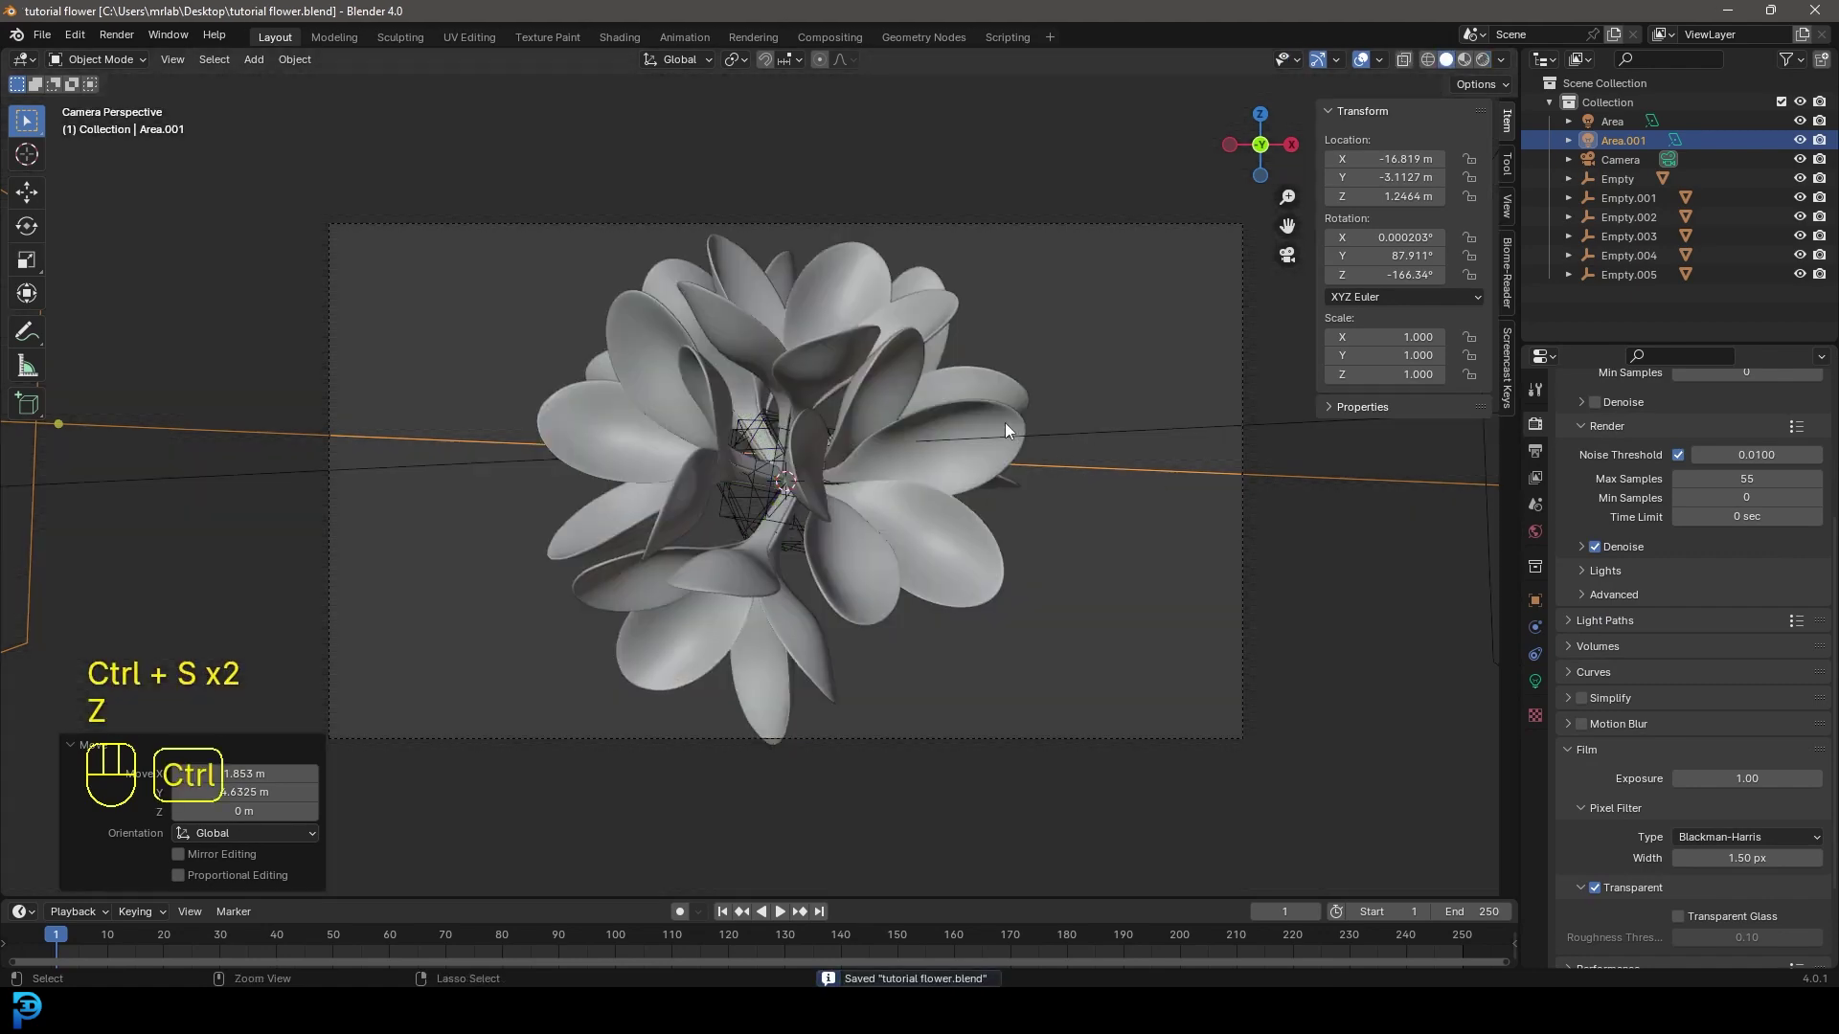
key("ctrl+s")
key("ctrl+s")
Render the still image of the flower cluster from the camera and inspect the result up close
left_click(116, 34)
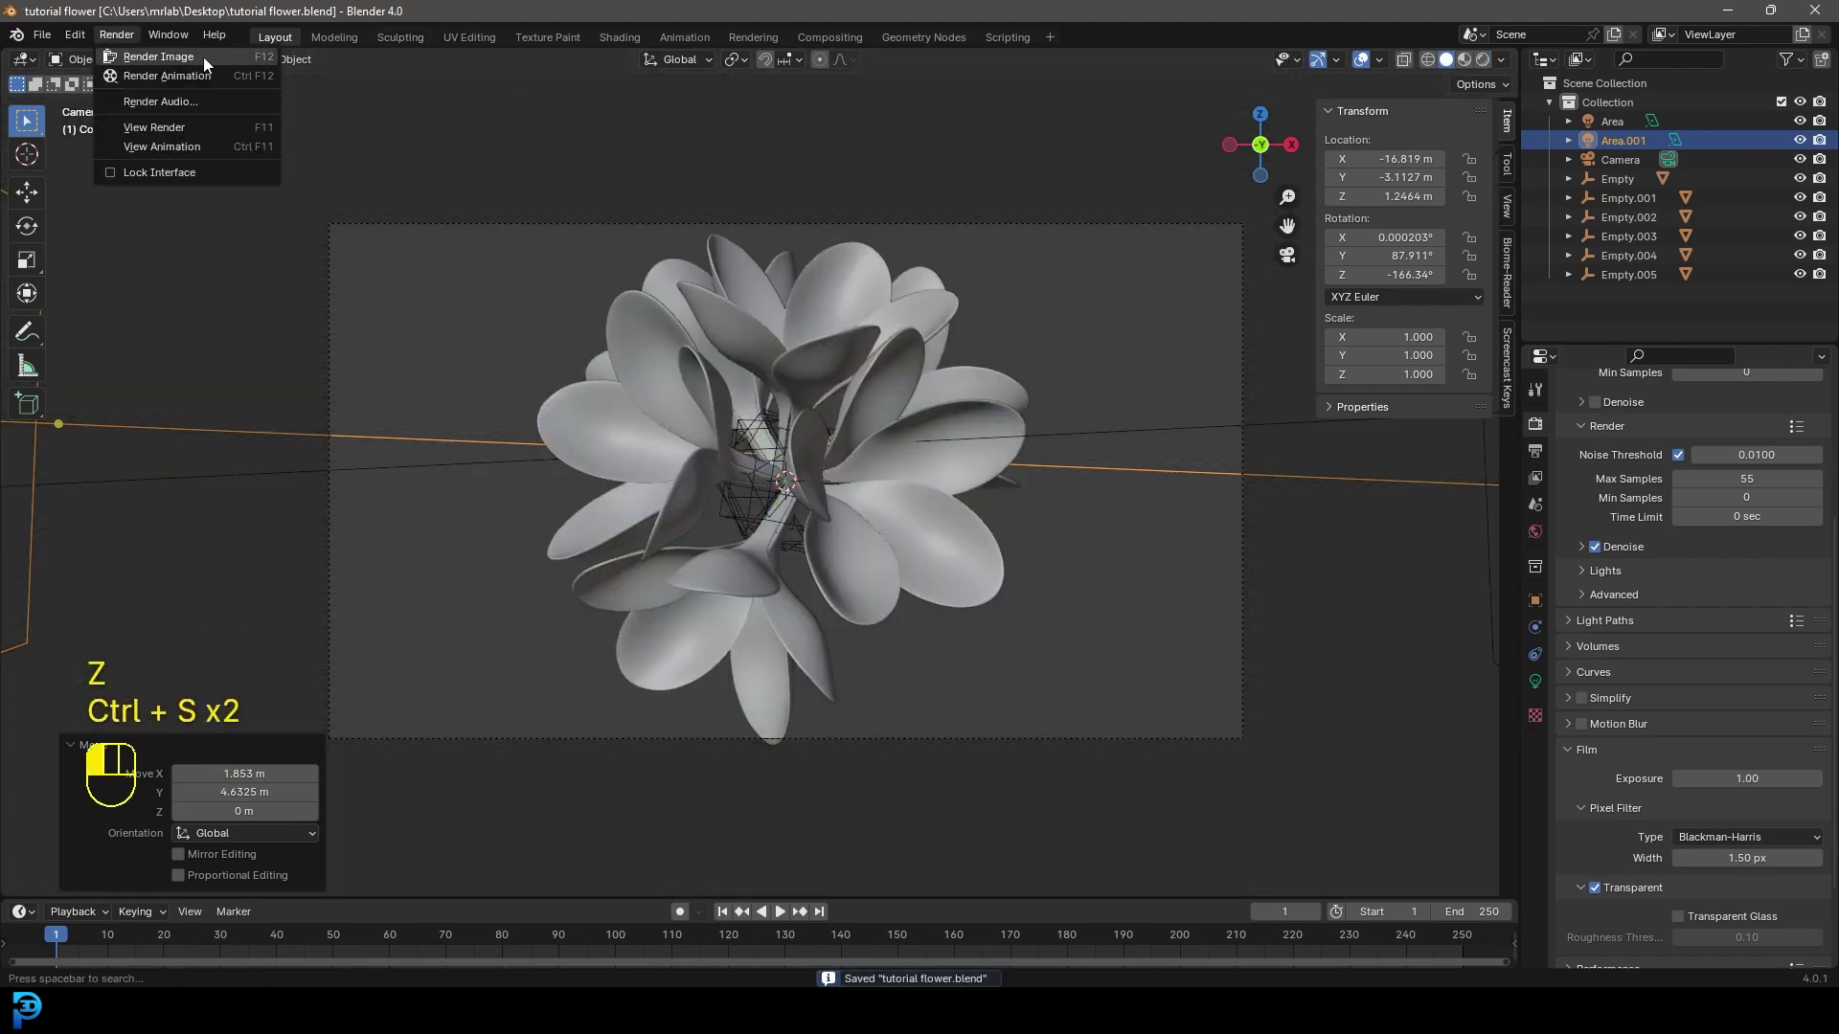
left_click(175, 63)
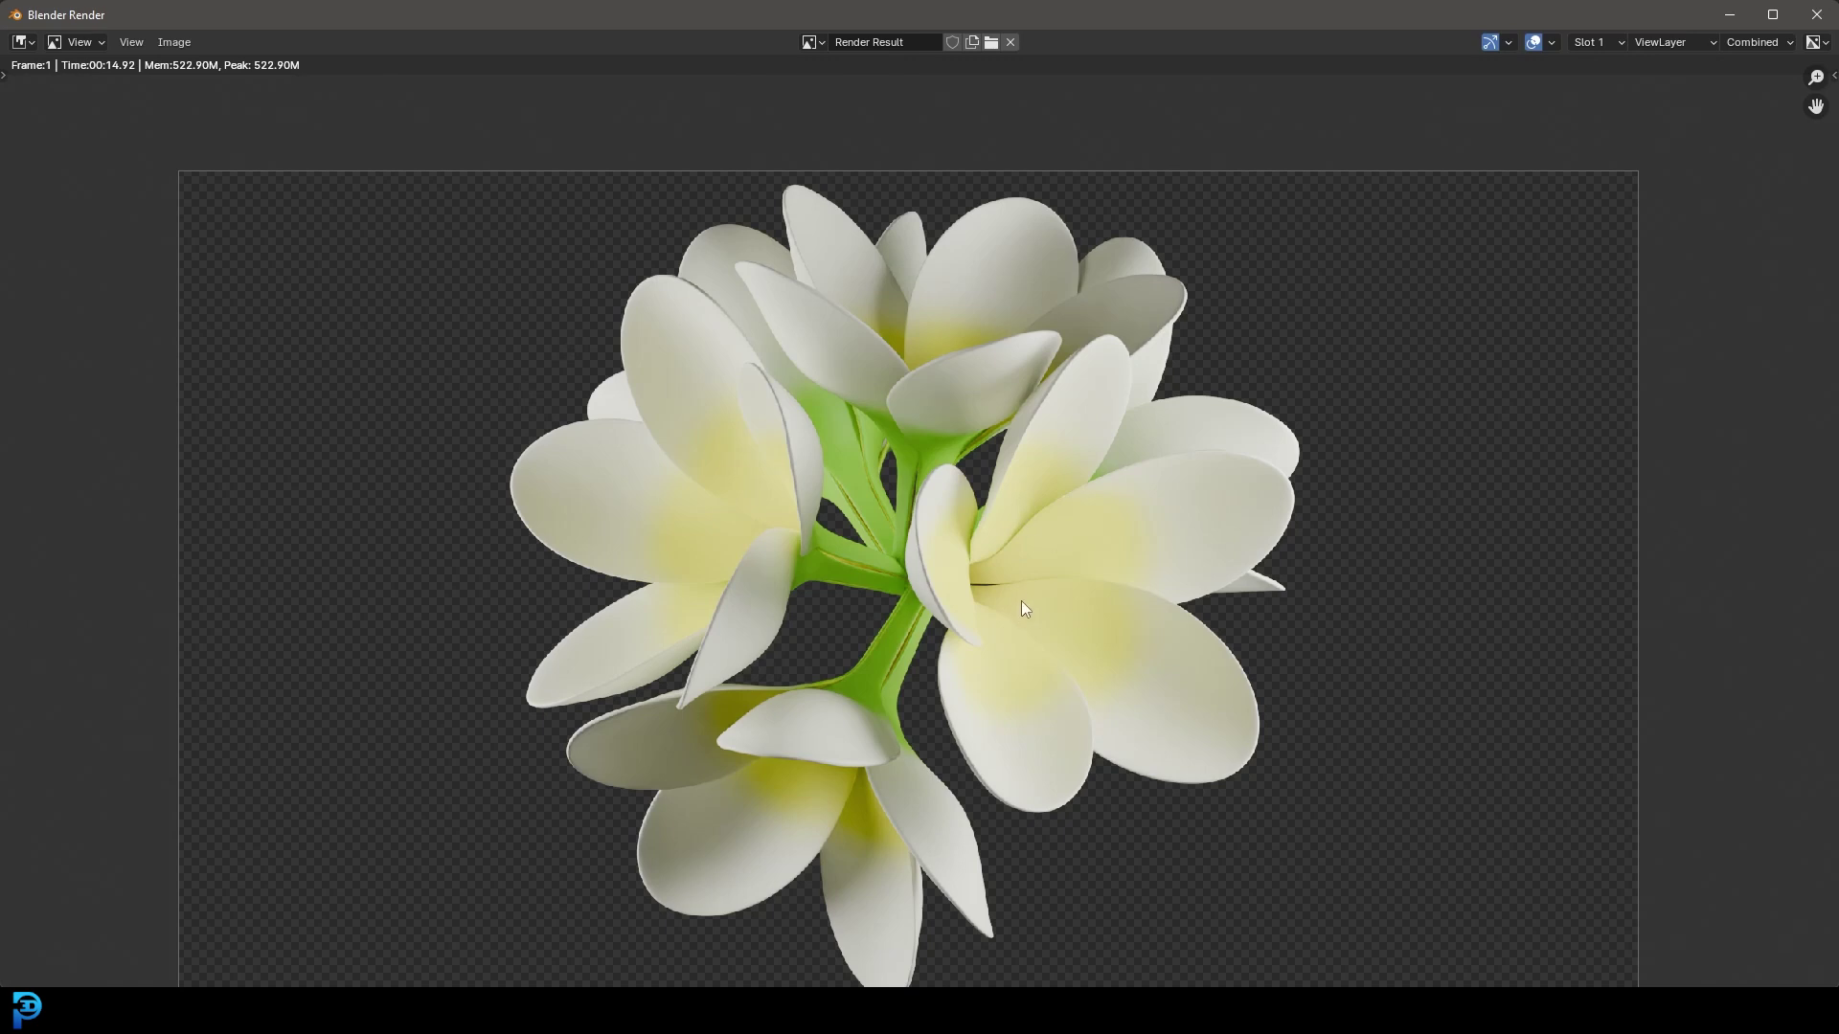
scroll(1007, 576, "down", 4)
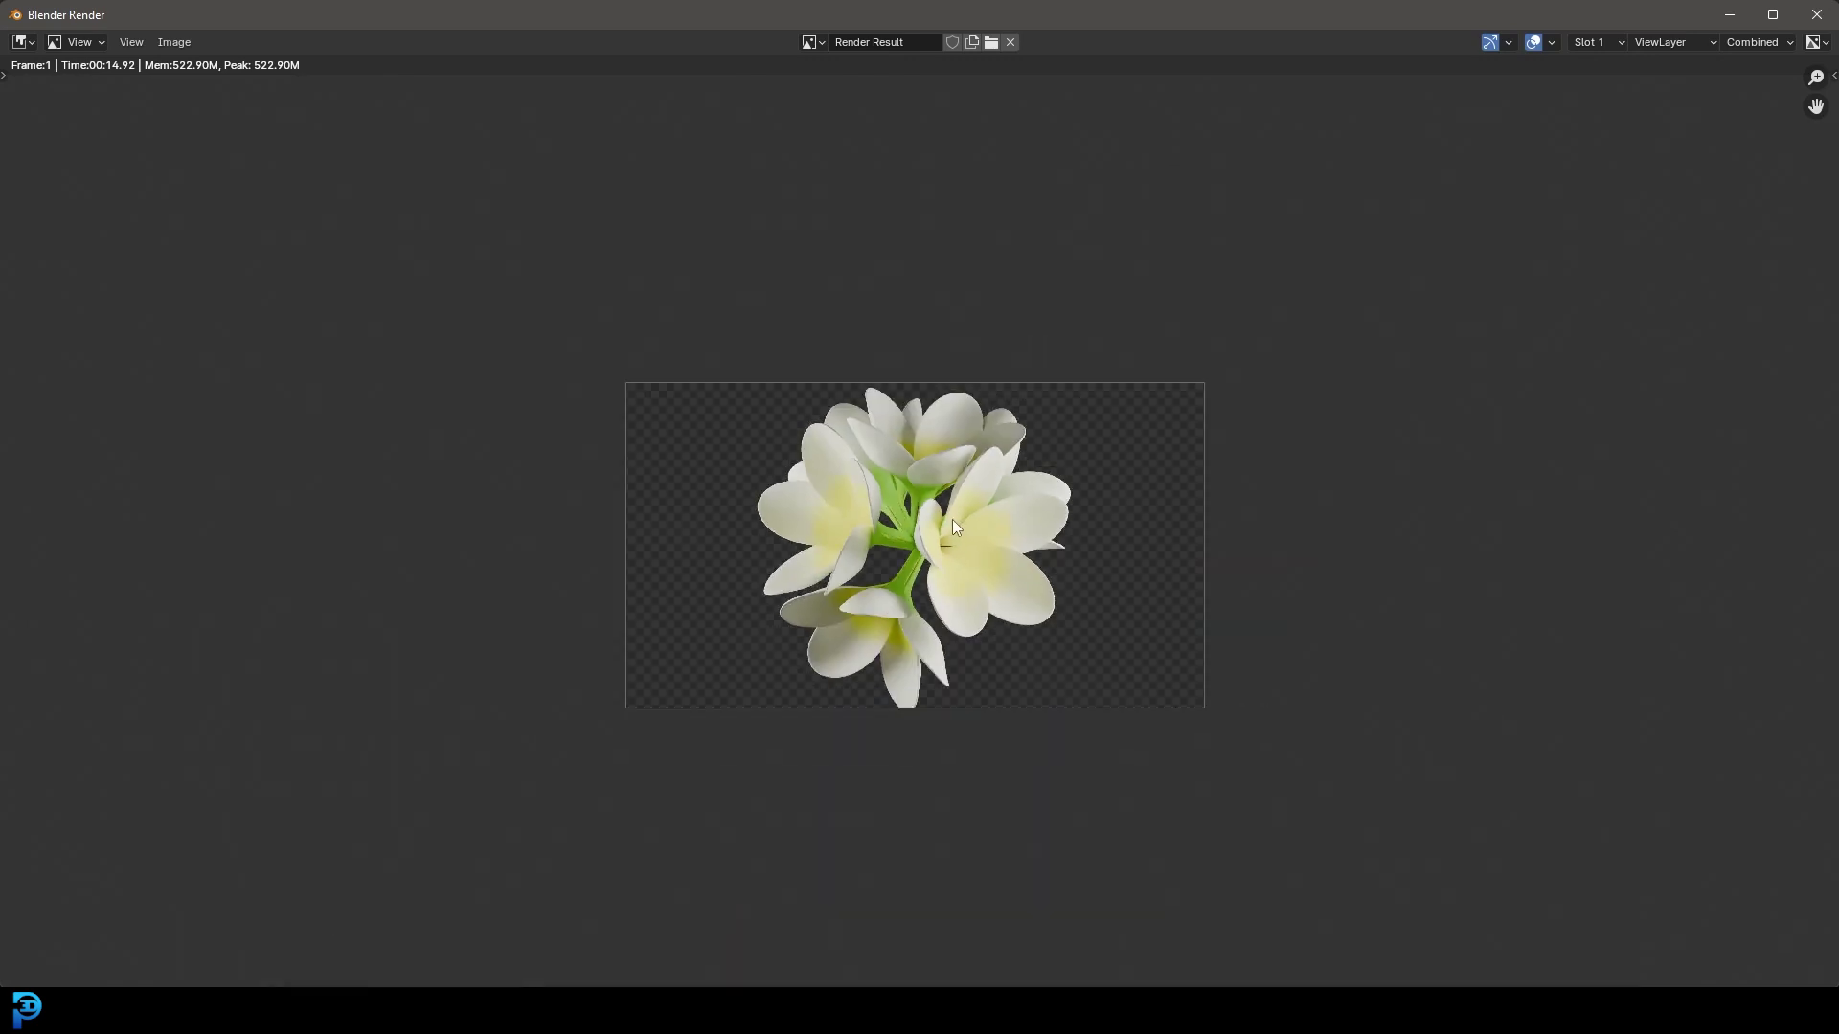
scroll(1007, 469, "up", 1)
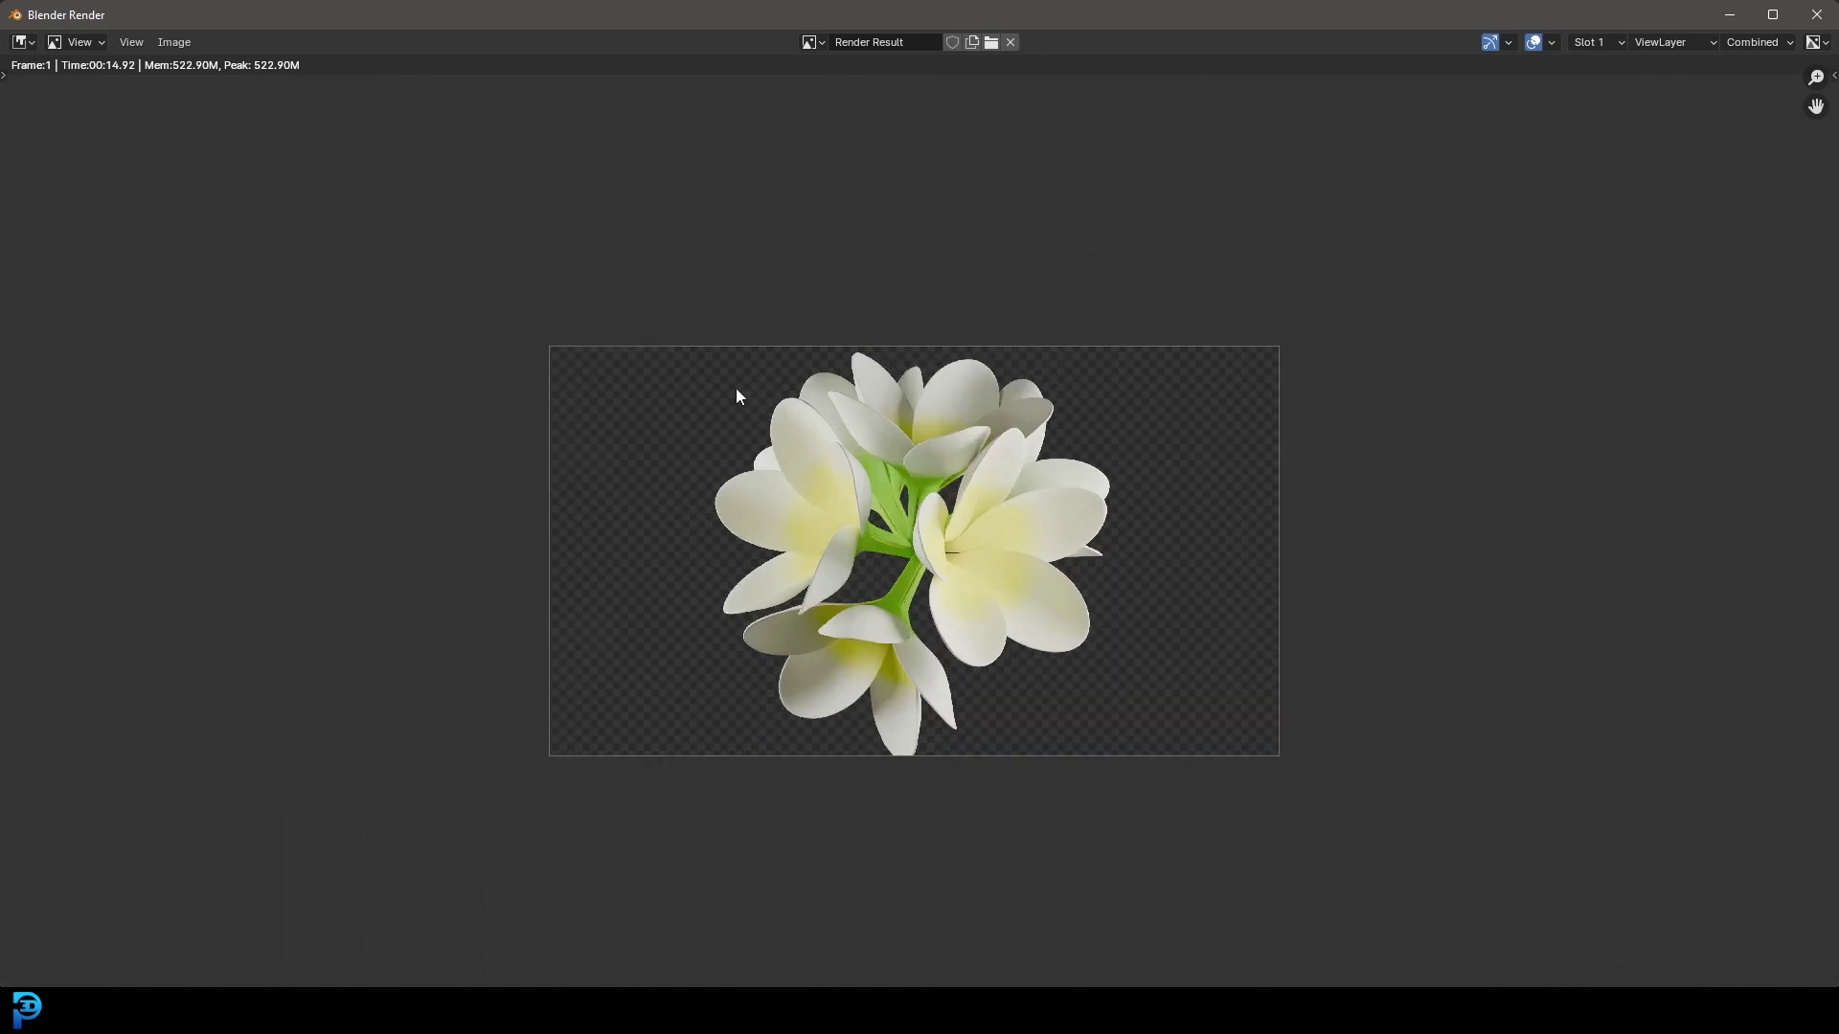
scroll(1019, 491, "down", 2)
scroll(1025, 508, "up", 3)
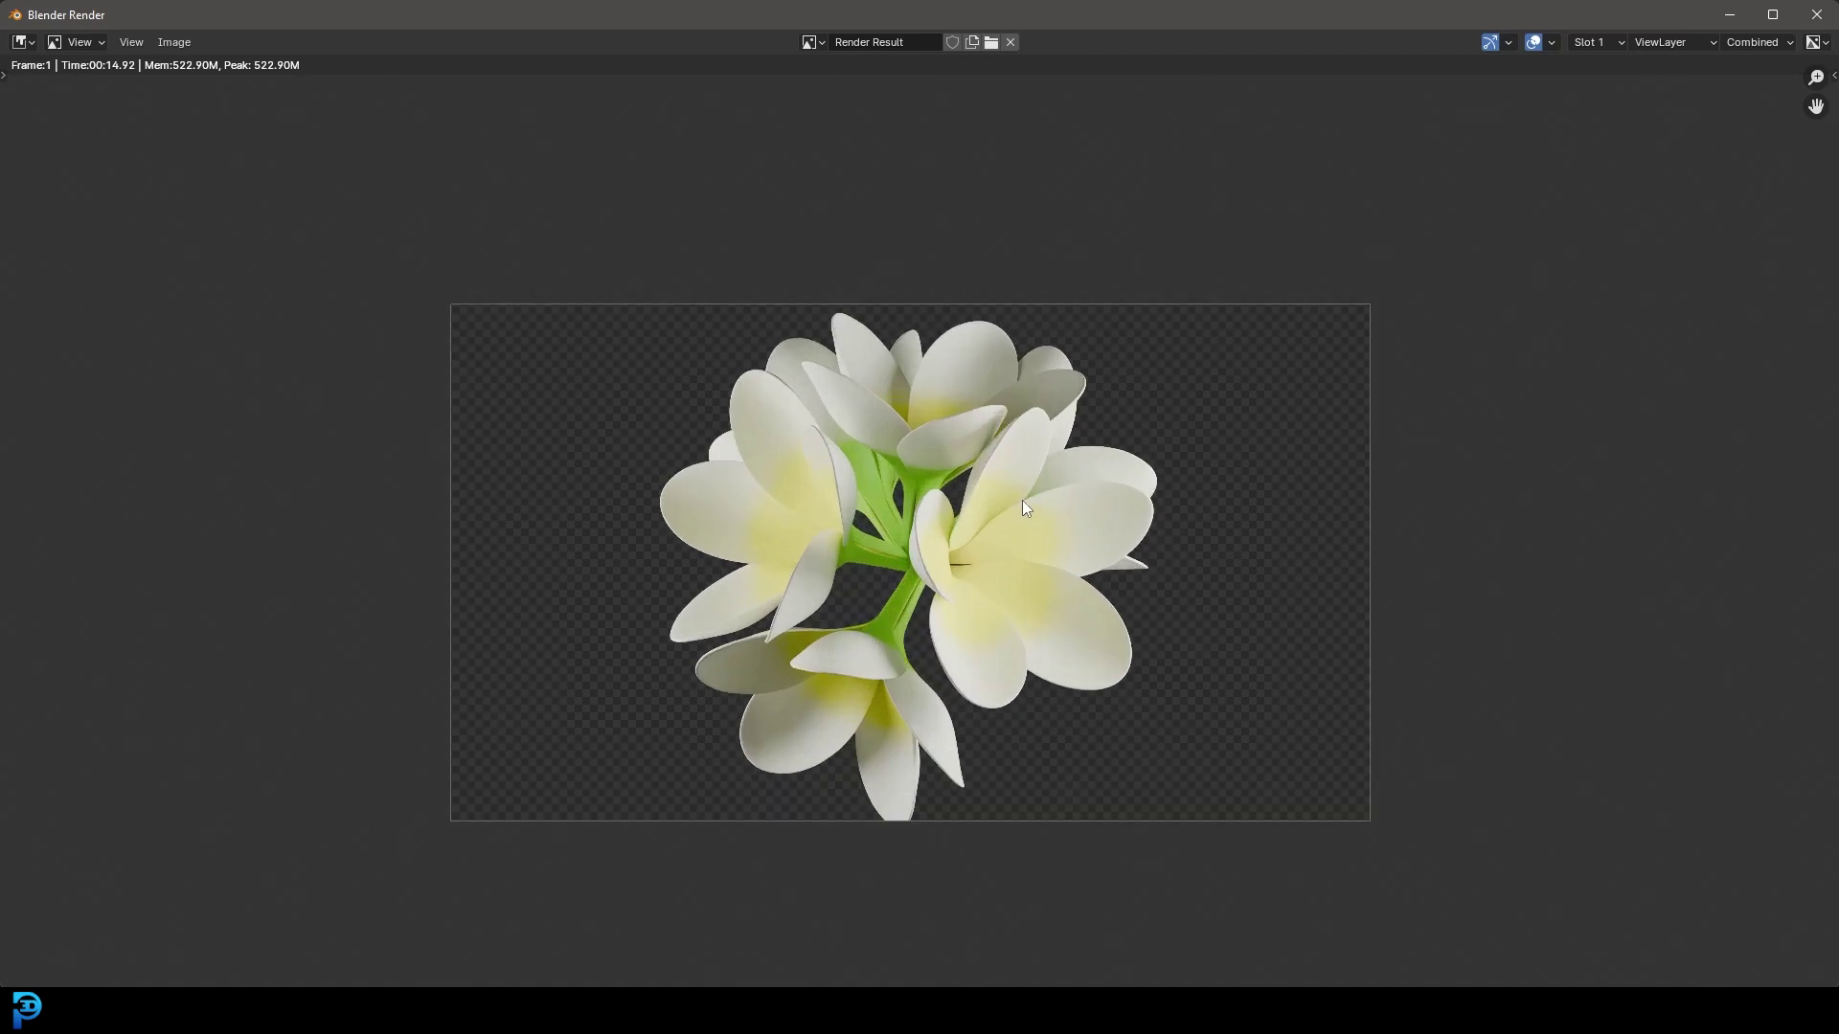
scroll(1021, 500, "up", 2)
middle_click_drag(1028, 496, 1031, 437)
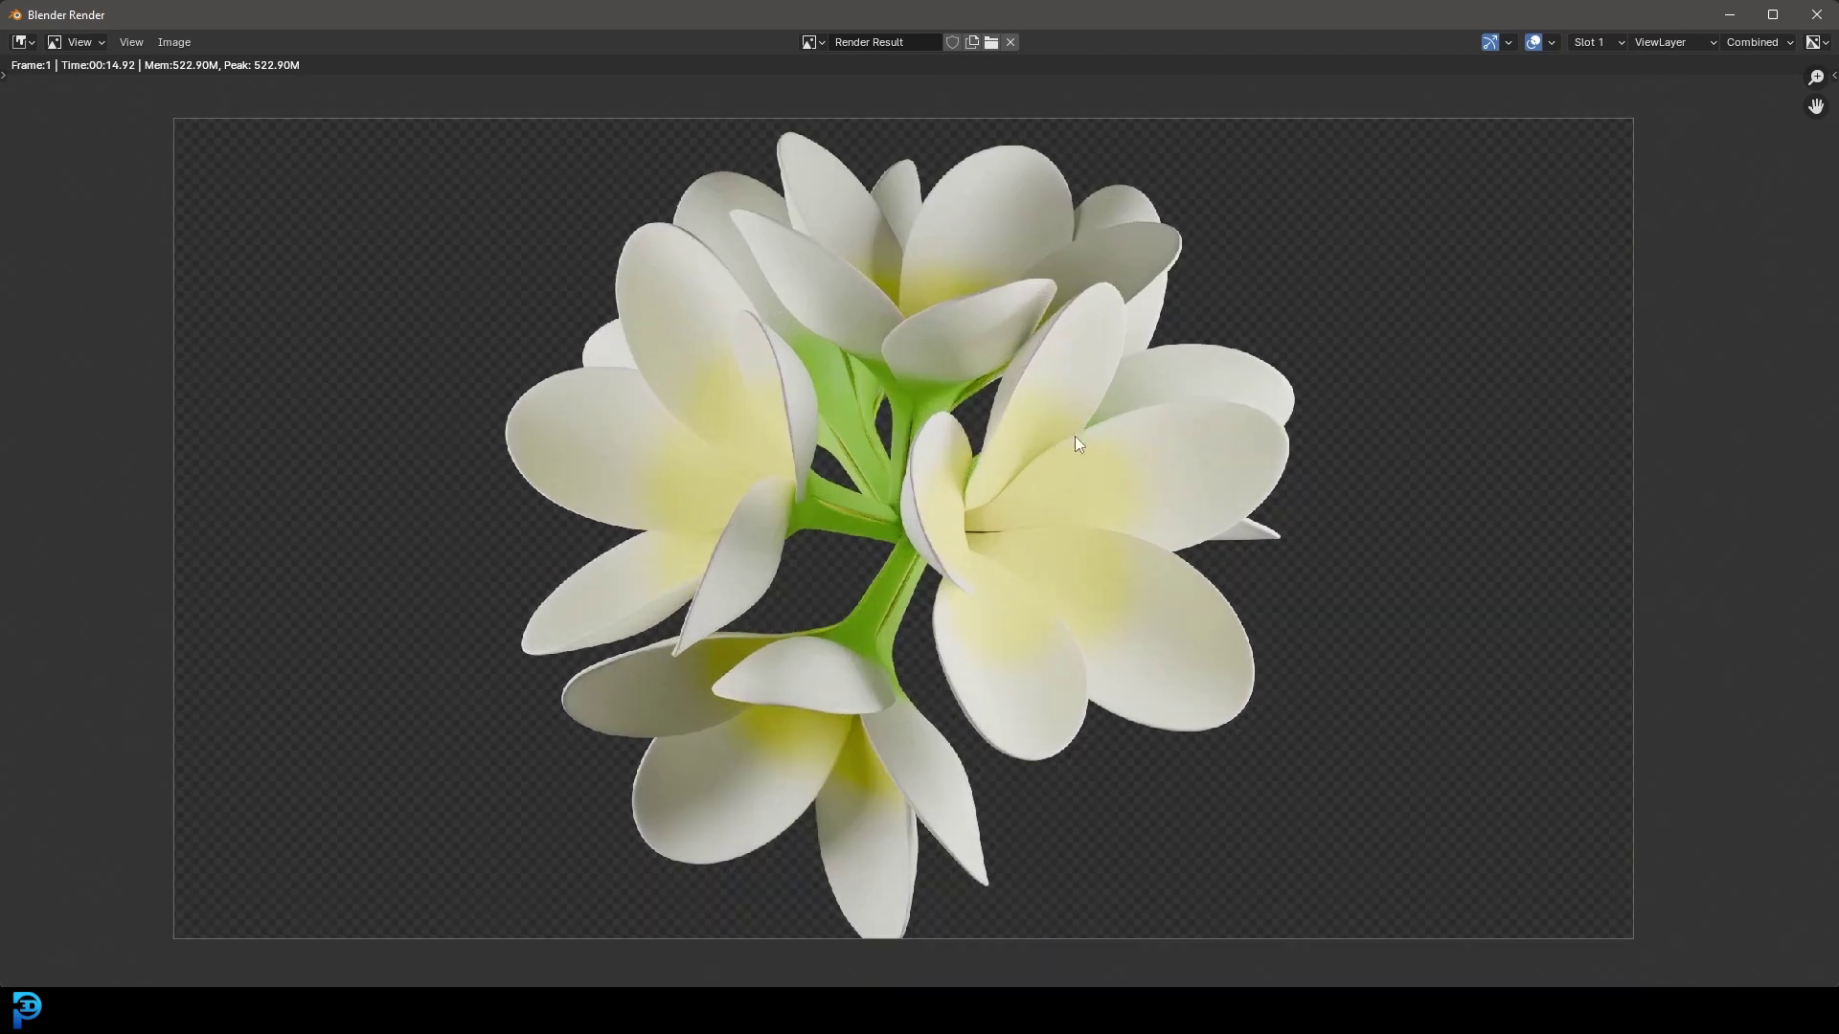